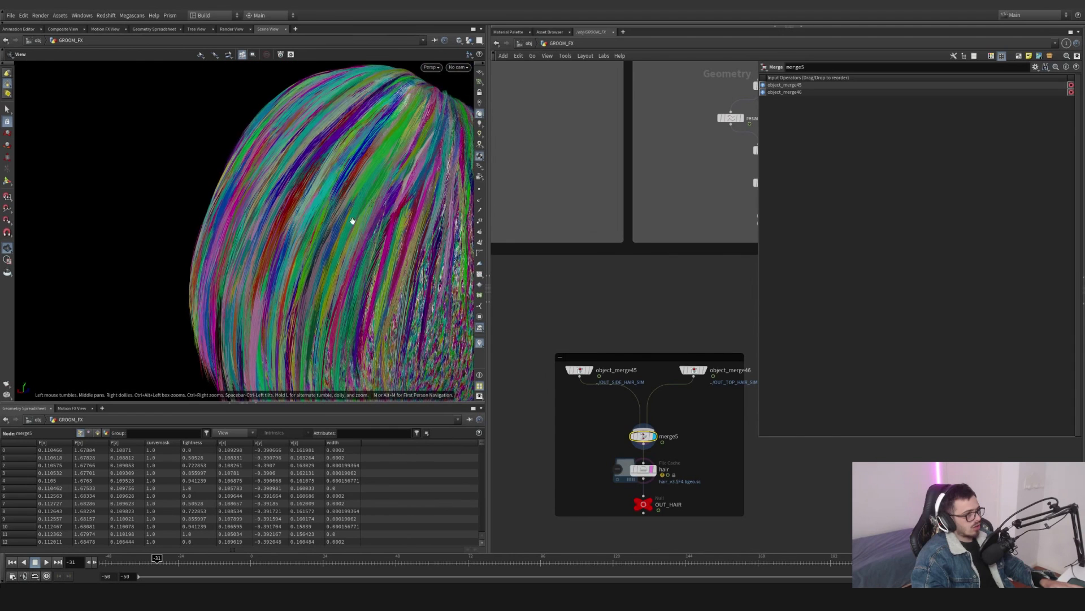
- Select the hairclump3 node and adjust its clump size to about 0.0965
{"action": "scroll", "coordinate": [681, 230], "scroll_direction": "down", "scroll_amount": 3}
{"action": "middle_click_drag", "start_coordinate": [752, 192], "coordinate": [666, 366]}
{"action": "scroll", "coordinate": [666, 367], "scroll_direction": "up", "scroll_amount": 4}
{"action": "left_click", "coordinate": [619, 345]}
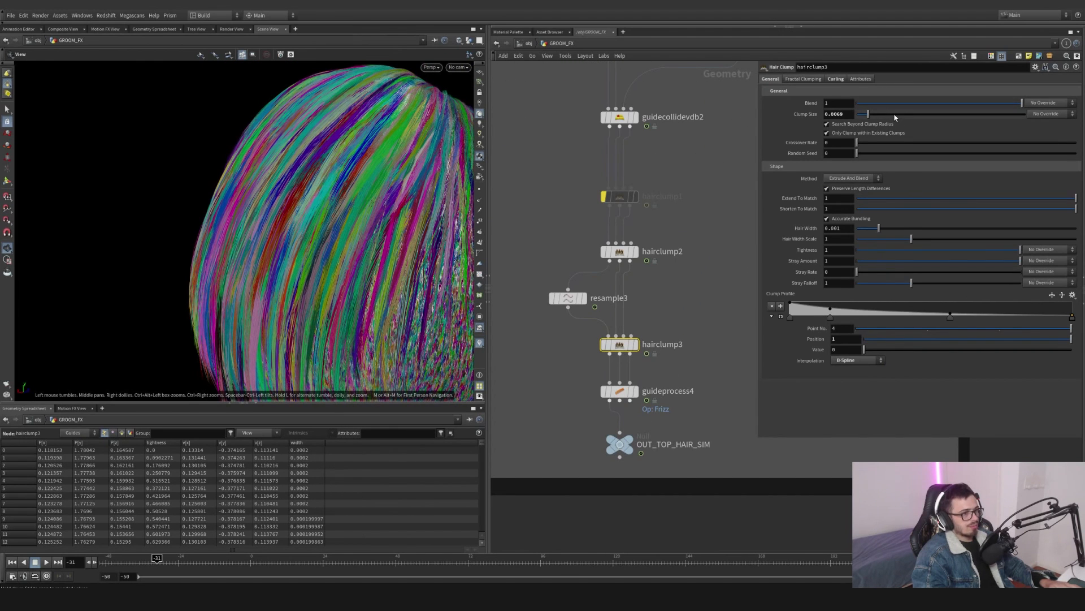
{"action": "scroll", "coordinate": [343, 230], "scroll_direction": "down", "scroll_amount": 5}
{"action": "left_click_drag", "start_coordinate": [342, 230], "coordinate": [194, 261]}
{"action": "scroll", "coordinate": [194, 262], "scroll_direction": "down", "scroll_amount": 2}
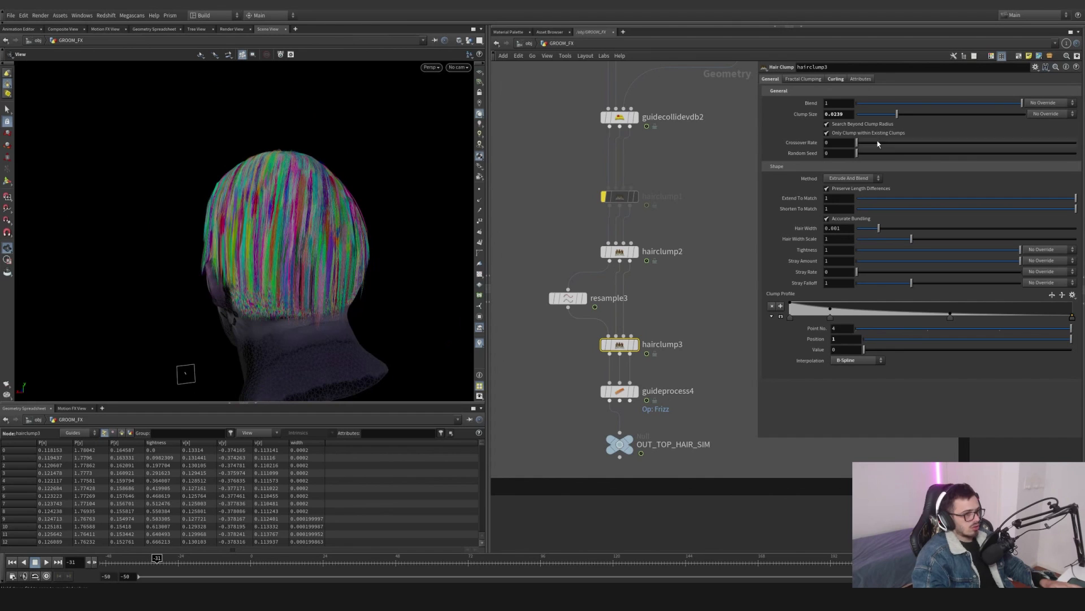
{"action": "left_click_drag", "start_coordinate": [871, 115], "coordinate": [868, 115]}
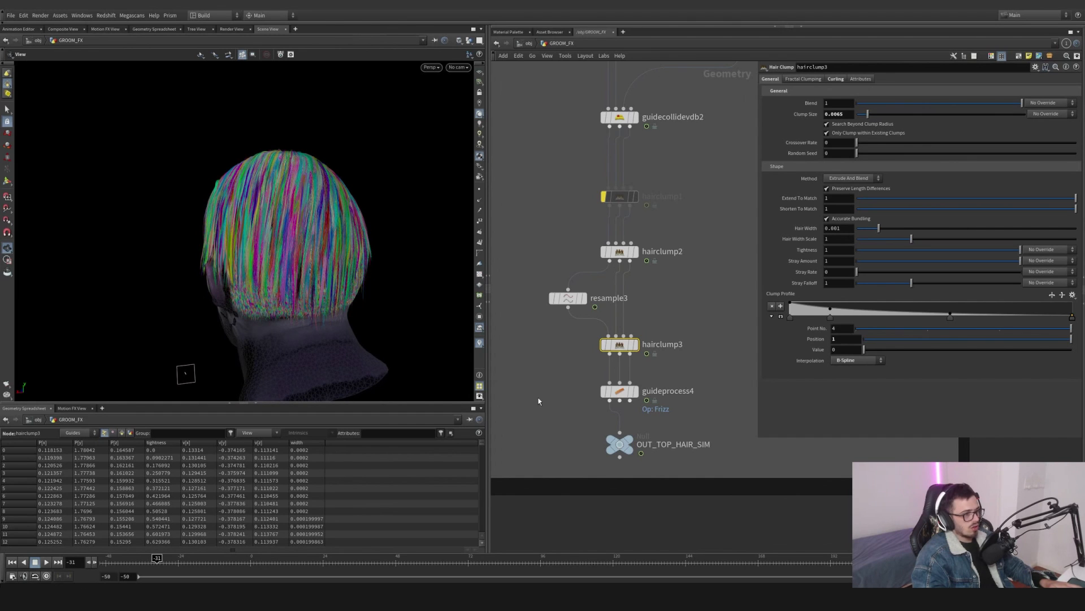
- Select the hairclump6 node and set its clump size to about 0.0015
{"action": "scroll", "coordinate": [662, 331], "scroll_direction": "down", "scroll_amount": 4}
{"action": "middle_click_drag", "start_coordinate": [661, 331], "coordinate": [792, 310]}
{"action": "scroll", "coordinate": [525, 290], "scroll_direction": "up", "scroll_amount": 2}
{"action": "middle_click_drag", "start_coordinate": [526, 289], "coordinate": [576, 284]}
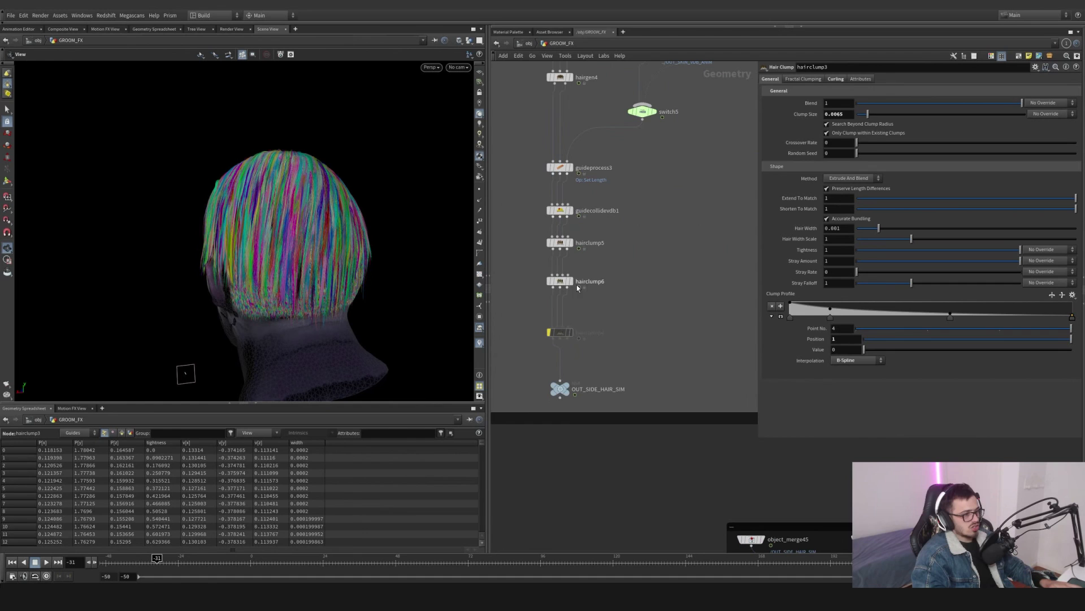
{"action": "left_click", "coordinate": [564, 282]}
{"action": "left_click_drag", "start_coordinate": [860, 114], "coordinate": [880, 115]}
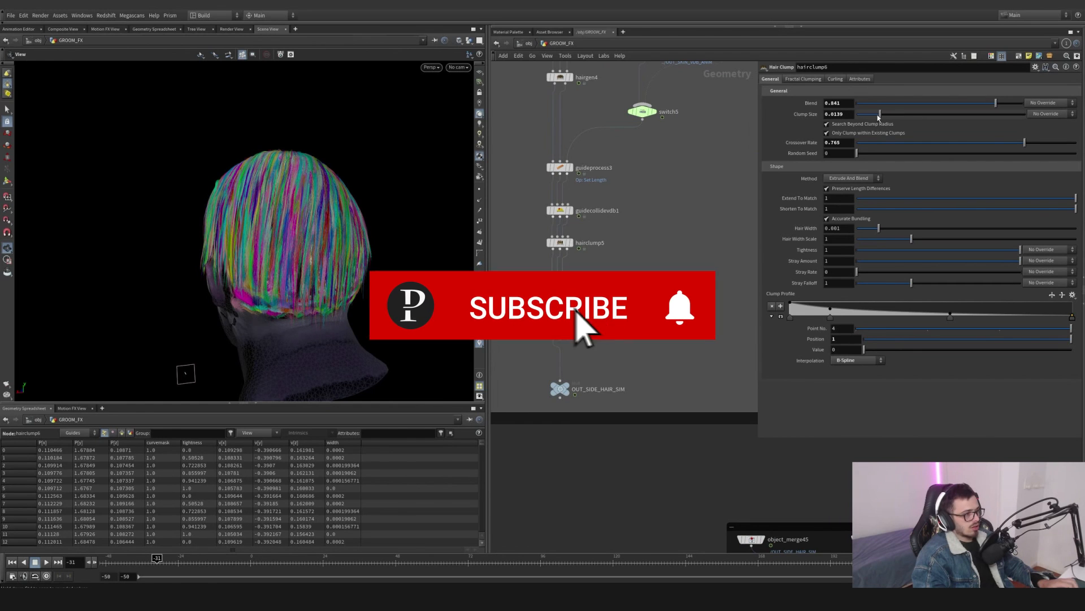
{"action": "left_click_drag", "start_coordinate": [316, 243], "coordinate": [362, 246]}
{"action": "right_click_drag", "start_coordinate": [362, 246], "coordinate": [478, 253]}
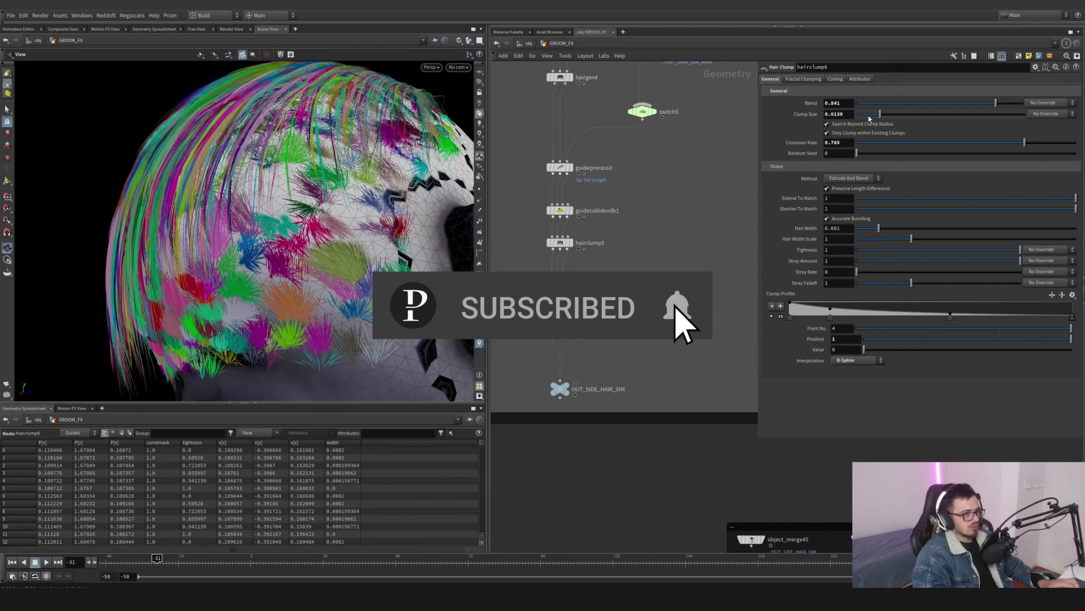
{"action": "left_click_drag", "start_coordinate": [880, 115], "coordinate": [863, 115]}
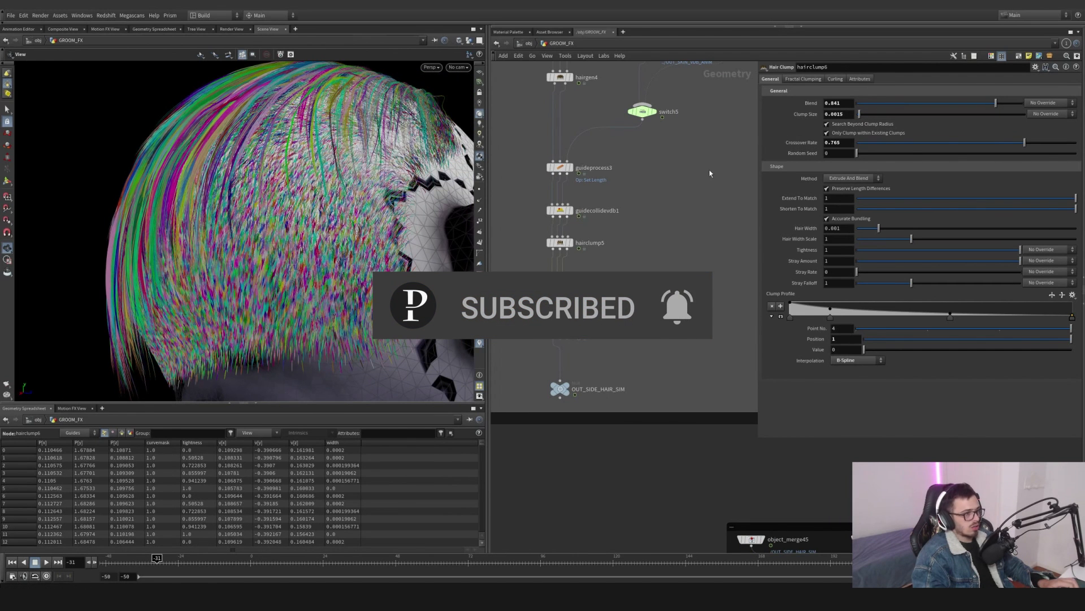
- Inspect the clumped hair on the head and the whole scene in the viewport
{"action": "right_click_drag", "start_coordinate": [373, 175], "coordinate": [296, 185]}
{"action": "left_click_drag", "start_coordinate": [295, 185], "coordinate": [417, 222]}
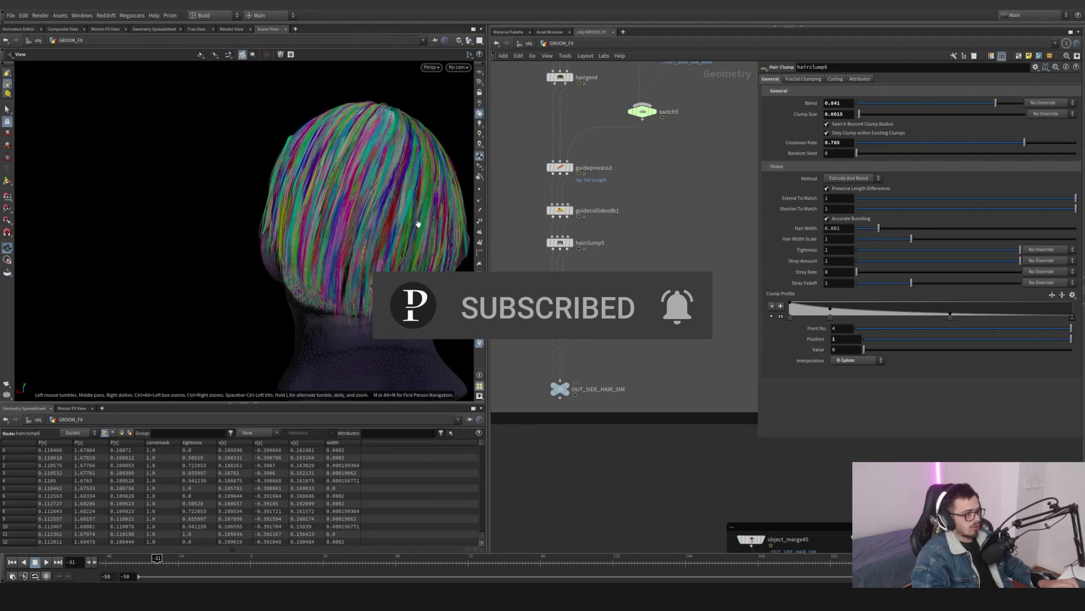
{"action": "left_click_drag", "start_coordinate": [345, 222], "coordinate": [419, 215]}
{"action": "left_click_drag", "start_coordinate": [260, 224], "coordinate": [259, 181]}
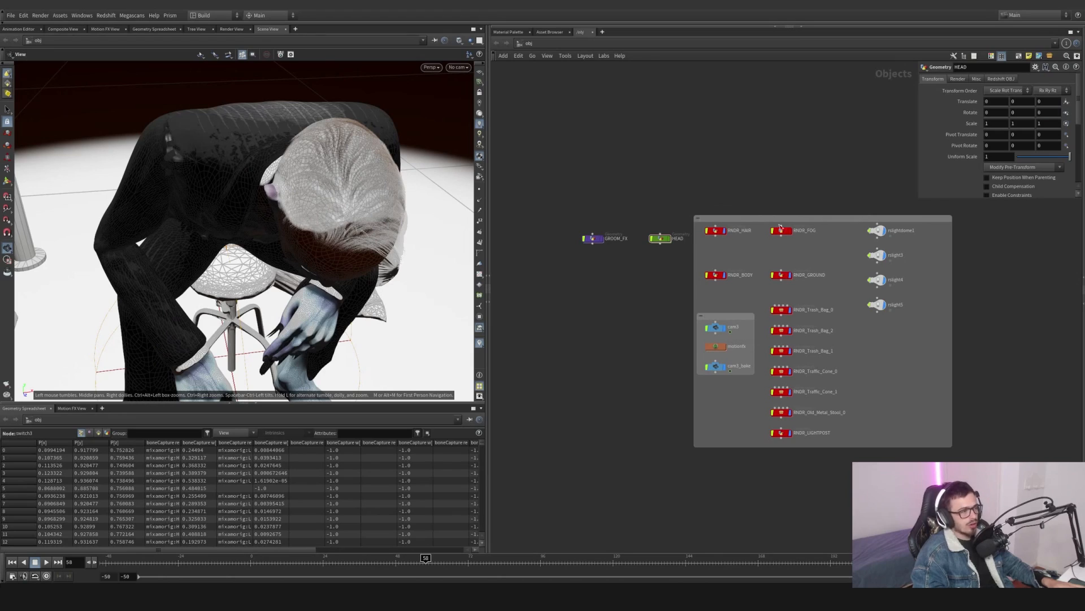
{"action": "middle_click_drag", "start_coordinate": [688, 178], "coordinate": [681, 182]}
{"action": "left_click_drag", "start_coordinate": [356, 193], "coordinate": [463, 224]}
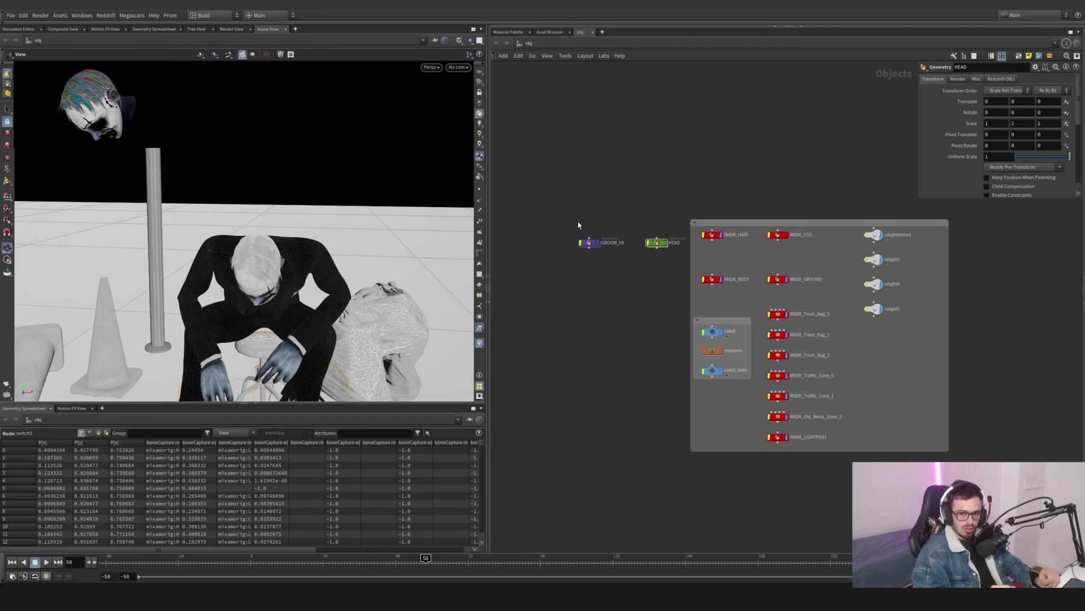
{"action": "scroll", "coordinate": [583, 227], "scroll_direction": "up", "scroll_amount": 3}
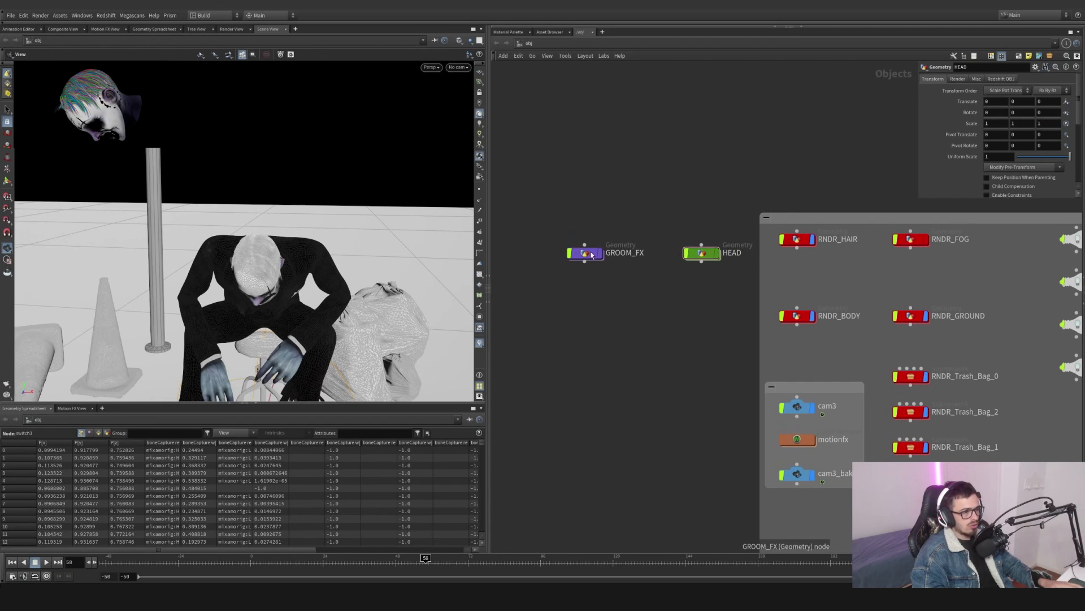
- Enter the GROOM_FX geometry network and survey its nodes
{"action": "double_click", "coordinate": [588, 254]}
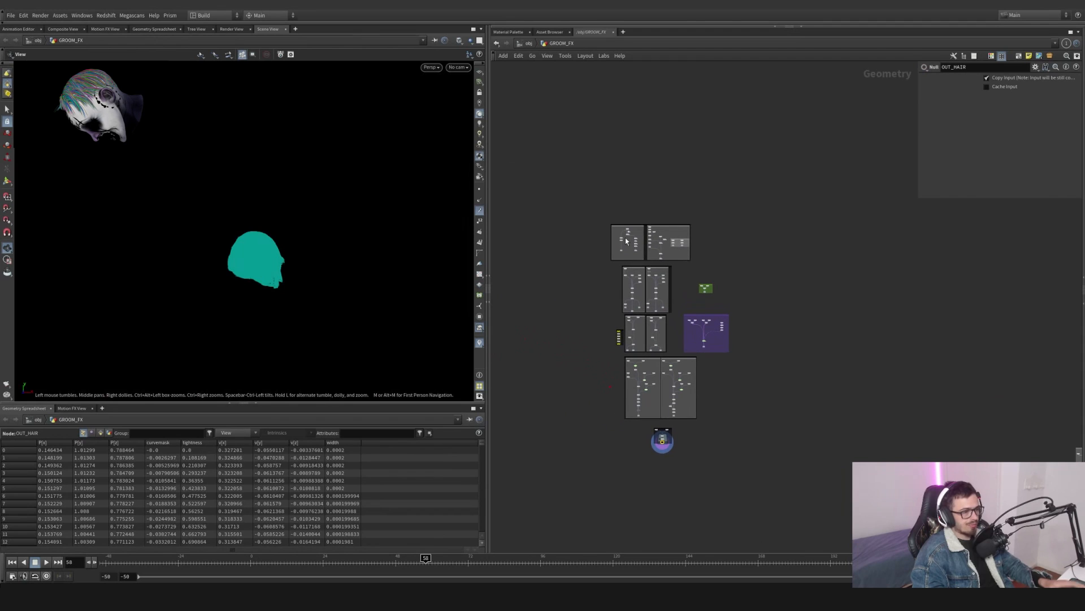
{"action": "scroll", "coordinate": [694, 232], "scroll_direction": "up", "scroll_amount": 5}
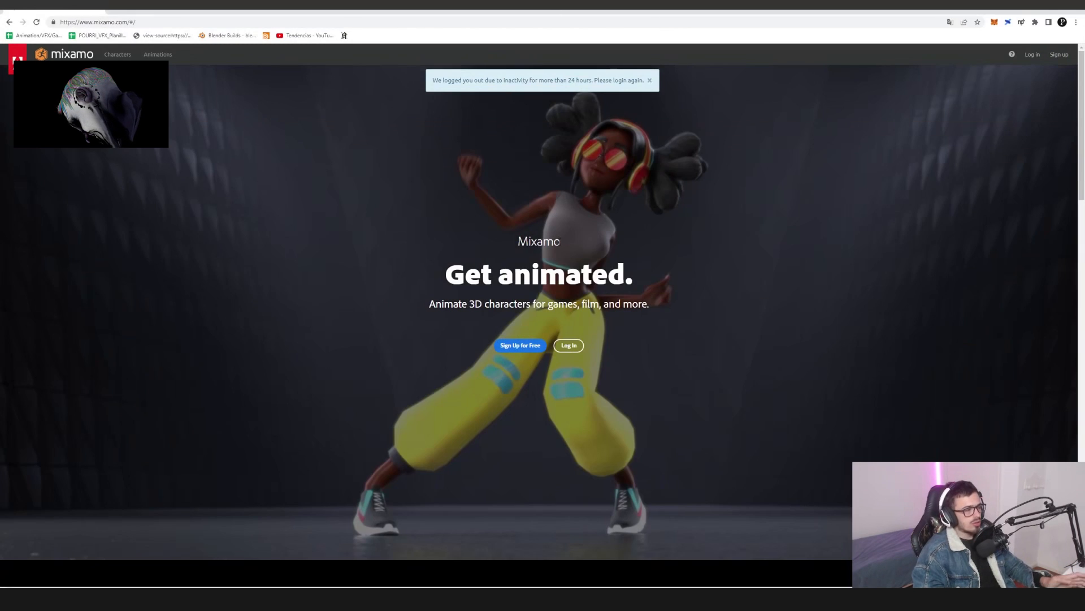
{"action": "scroll", "coordinate": [540, 326], "scroll_direction": "down", "scroll_amount": 3}
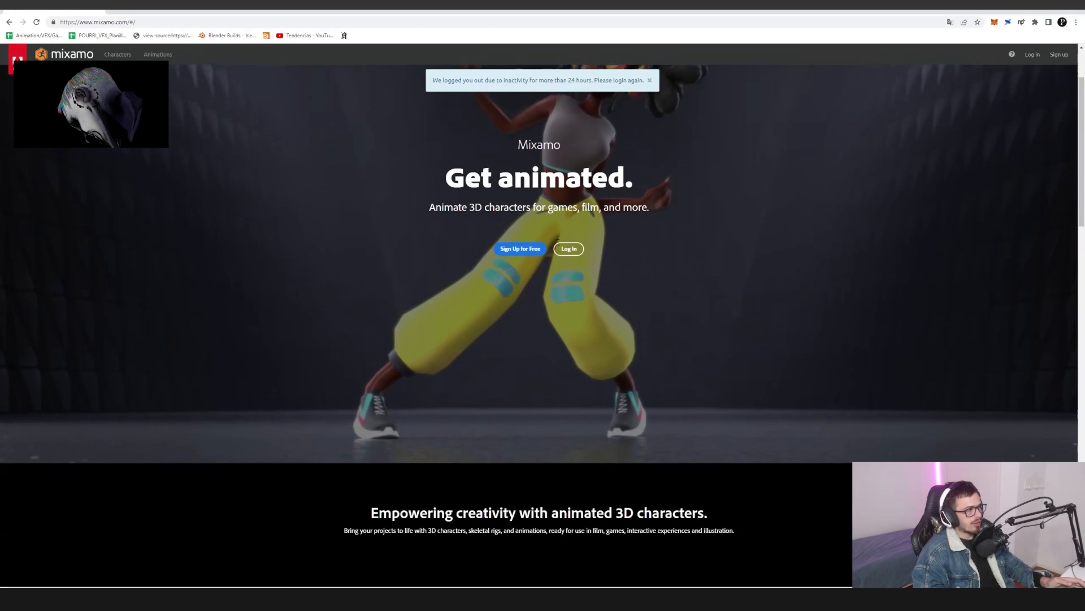
- Browse the Mixamo character library in the web browser
{"action": "left_click", "coordinate": [118, 55]}
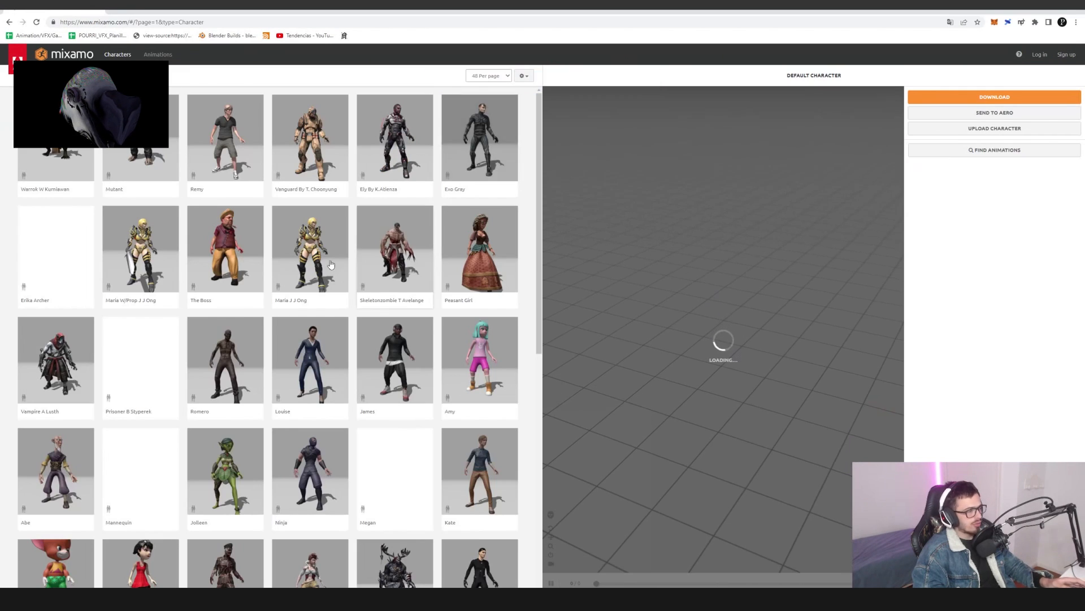
{"action": "scroll", "coordinate": [349, 317], "scroll_direction": "down", "scroll_amount": 2}
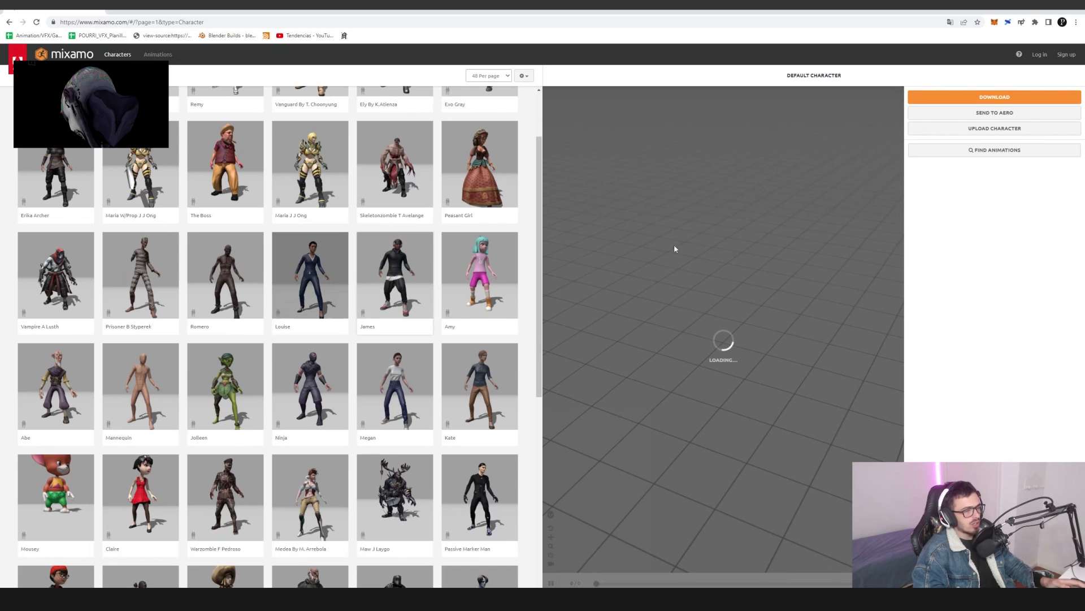
{"action": "left_click", "coordinate": [1042, 11]}
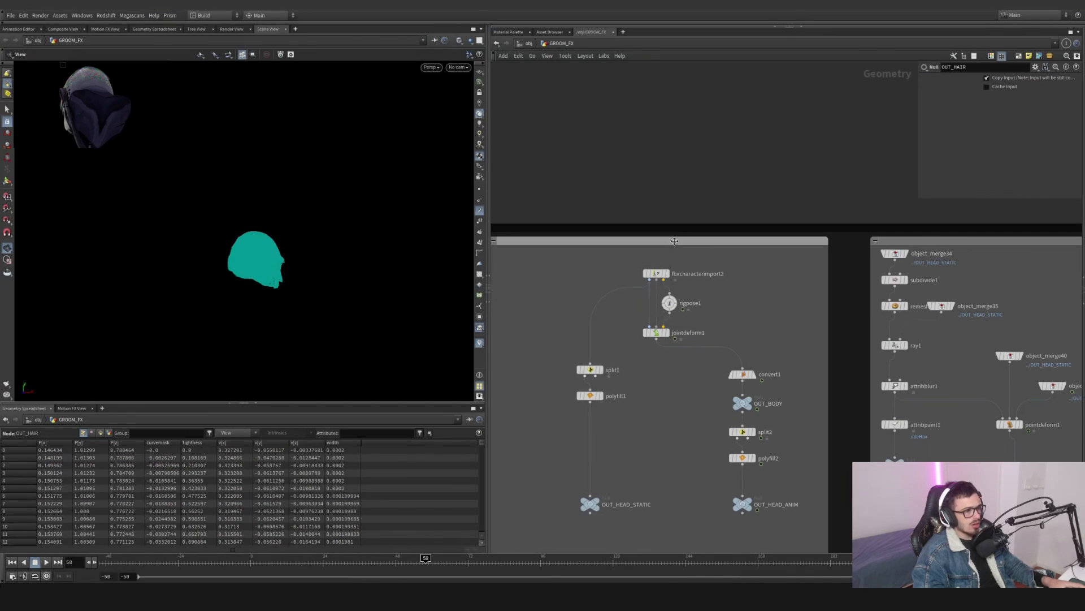
- Select the fbxcharacterimport2 node to display the character and widen the viewport pane
{"action": "scroll", "coordinate": [669, 274], "scroll_direction": "up", "scroll_amount": 2}
{"action": "left_click", "coordinate": [667, 273]}
{"action": "left_click", "coordinate": [658, 275]}
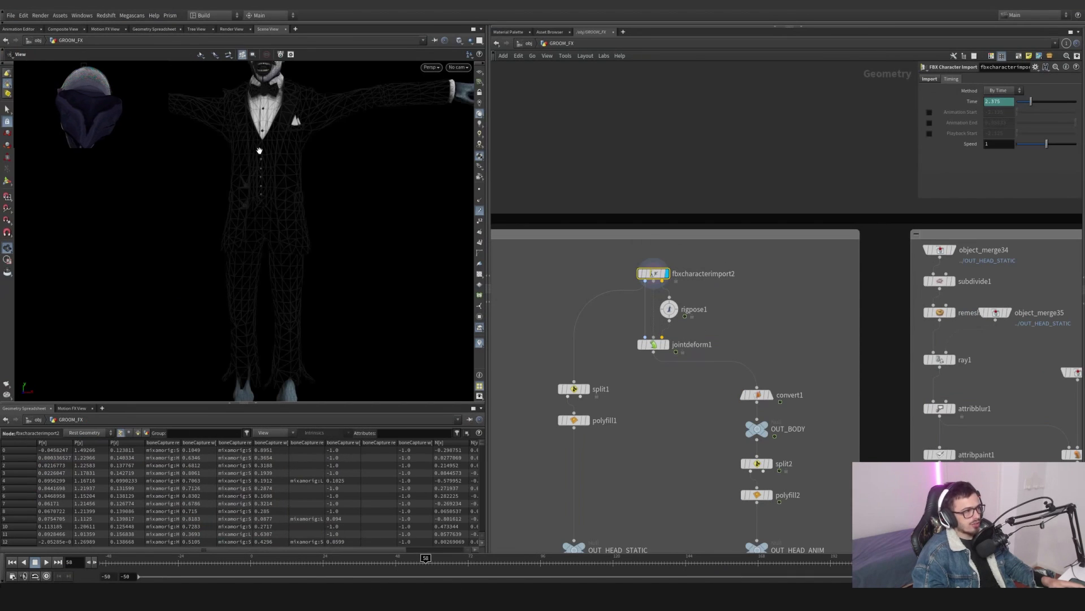
{"action": "middle_click_drag", "start_coordinate": [260, 151], "coordinate": [265, 197]}
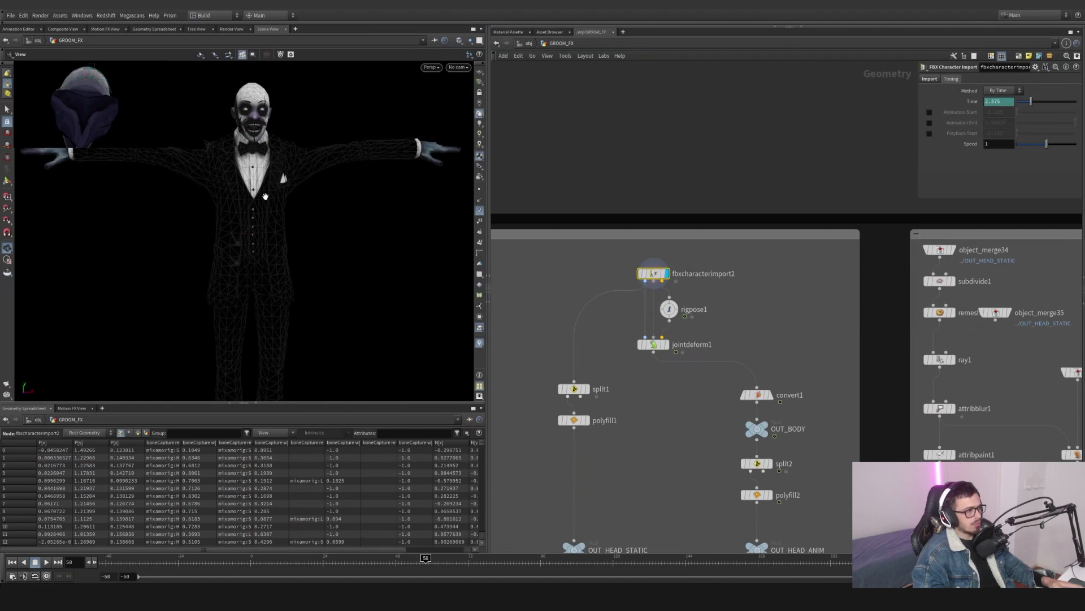
{"action": "left_click", "coordinate": [257, 407]}
{"action": "left_click_drag", "start_coordinate": [488, 380], "coordinate": [631, 380]}
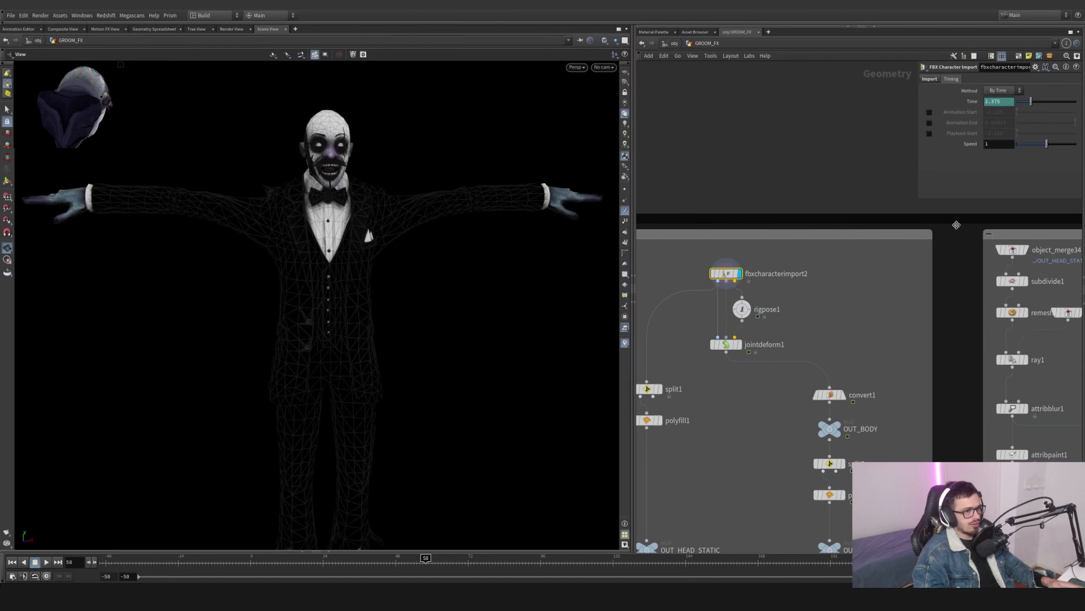
- Examine the node's Import parameters, including the FBX file and animation file paths
{"action": "left_click", "coordinate": [932, 79]}
{"action": "left_click_drag", "start_coordinate": [917, 119], "coordinate": [687, 137]}
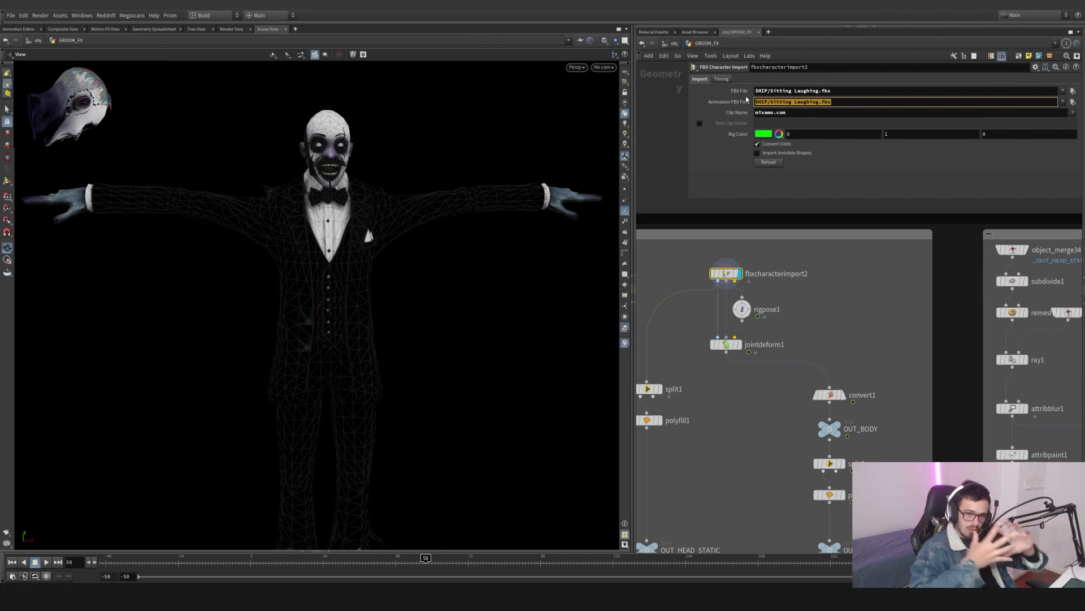
{"action": "left_click", "coordinate": [1073, 112]}
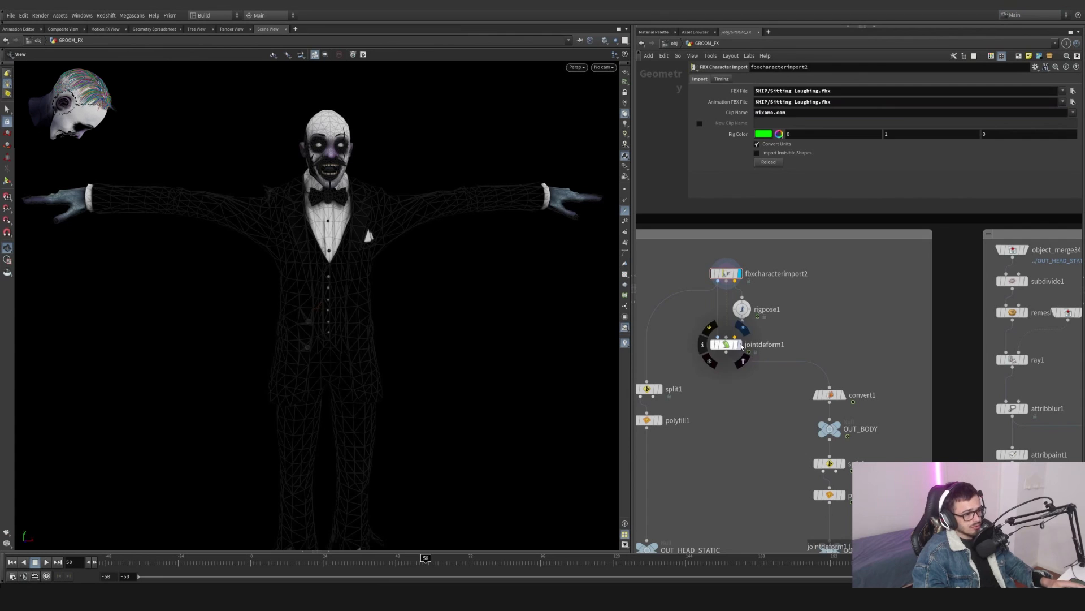
- Set the timeline to frame 36 and inspect the rigpose1 skeleton and the jointdeform1 result
{"action": "left_click", "coordinate": [746, 309]}
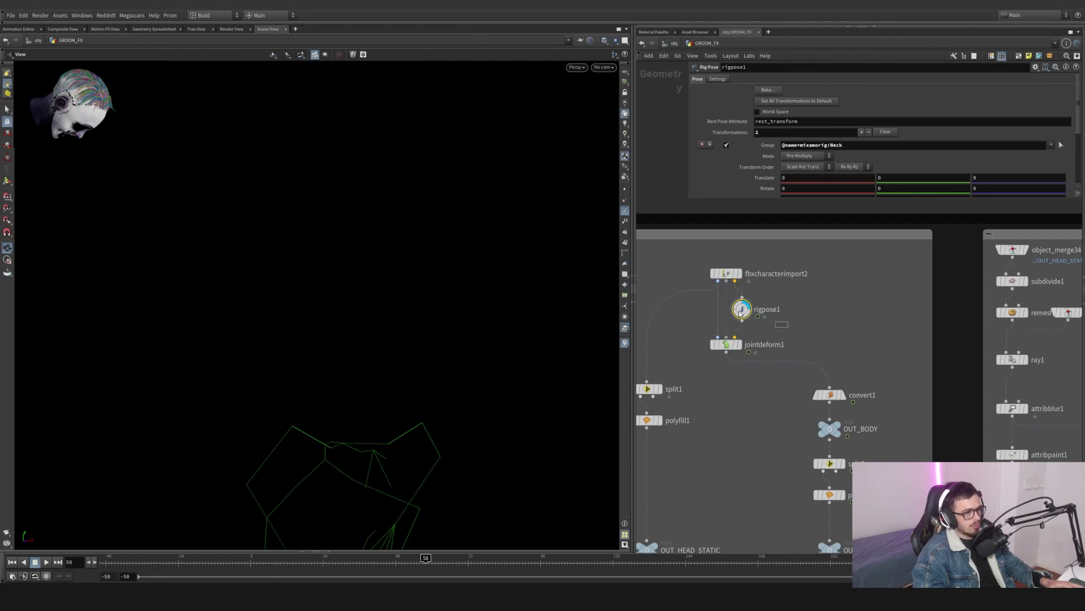
{"action": "left_click_drag", "start_coordinate": [265, 470], "coordinate": [403, 292]}
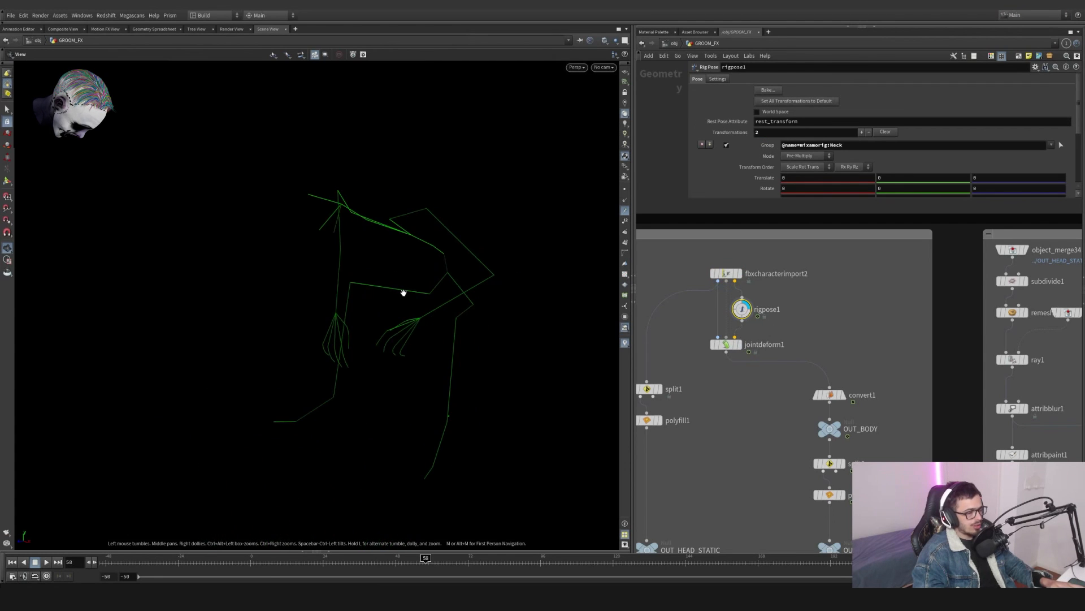
{"action": "left_click", "coordinate": [741, 342]}
{"action": "left_click", "coordinate": [221, 559]}
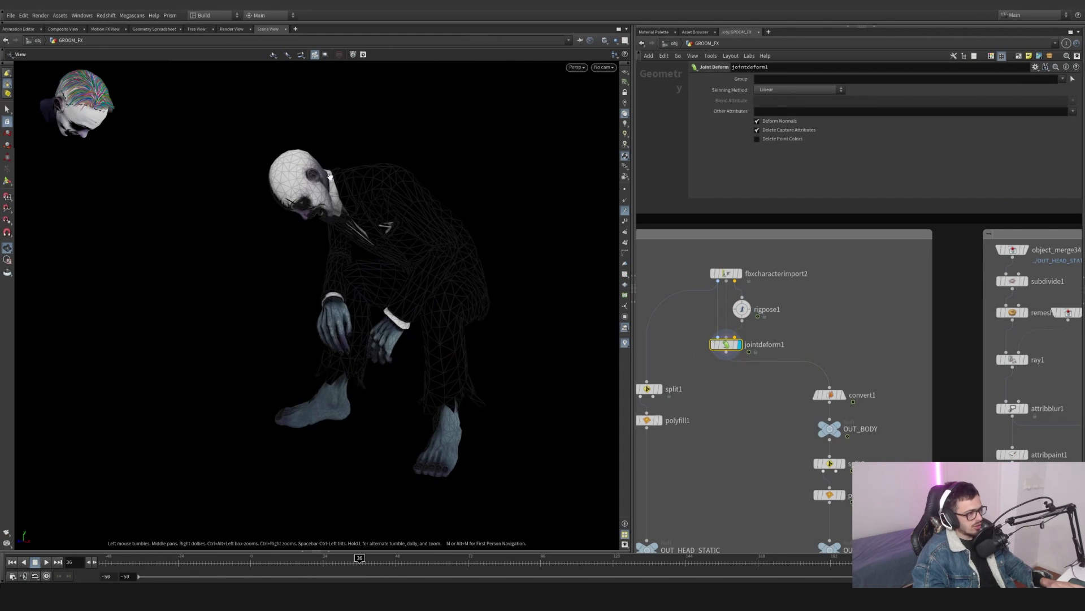
{"action": "right_click_drag", "start_coordinate": [299, 197], "coordinate": [379, 213]}
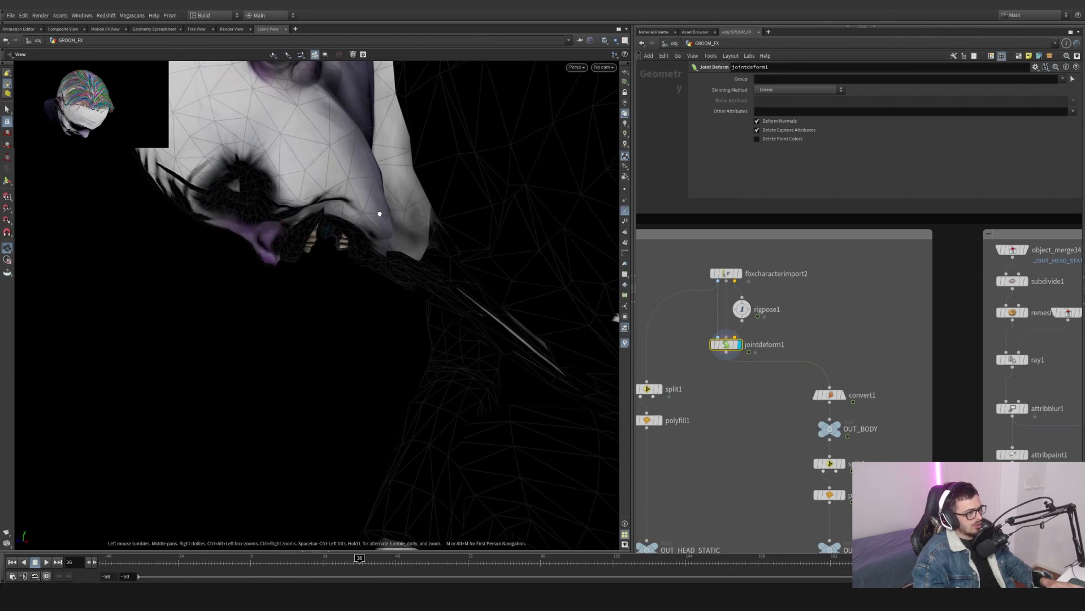
{"action": "left_click_drag", "start_coordinate": [379, 213], "coordinate": [400, 205]}
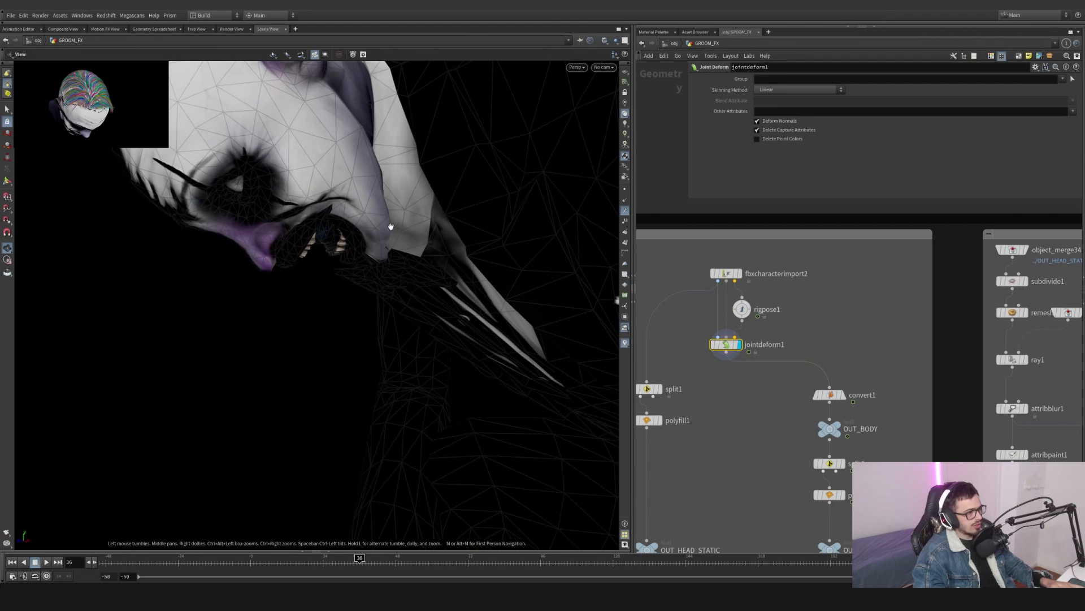
{"action": "mouse_move", "coordinate": [726, 345]}
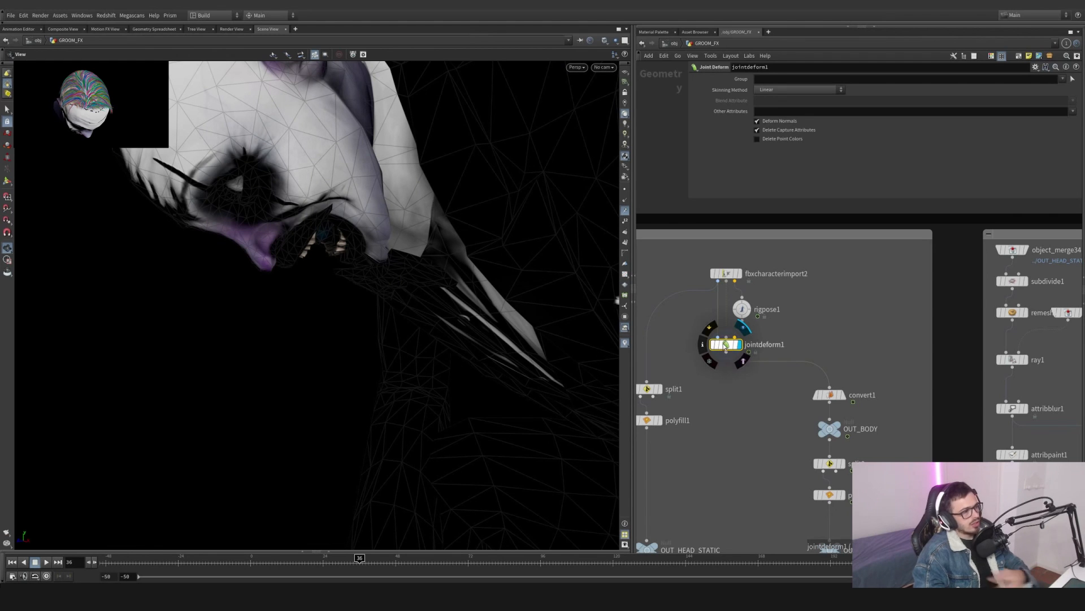
{"action": "mouse_move", "coordinate": [731, 294]}
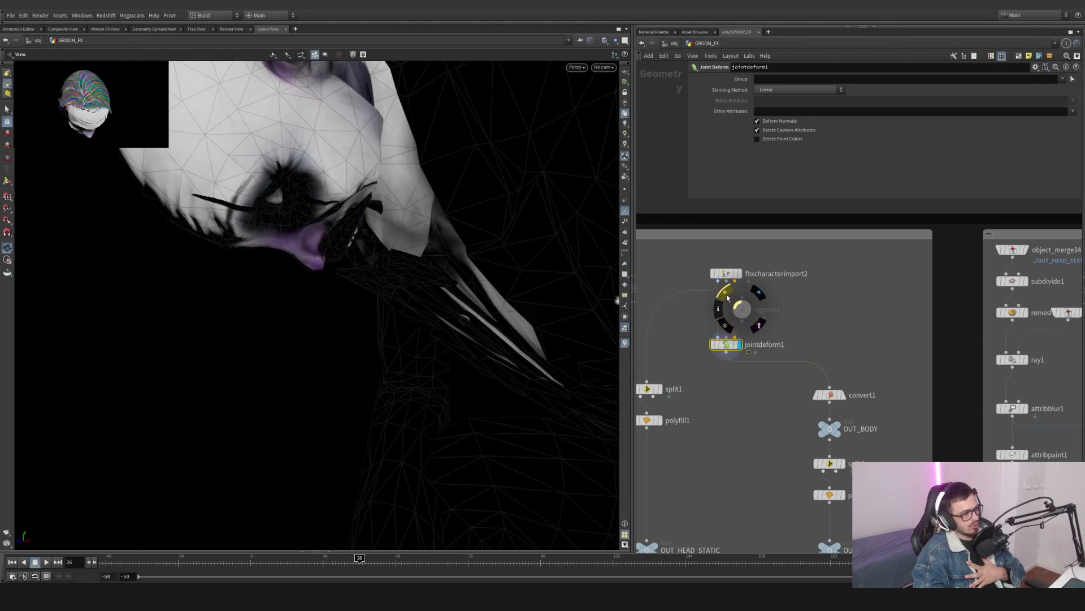
- Look inside the rigpose1 node's network and return to the parent network
{"action": "double_click", "coordinate": [742, 308]}
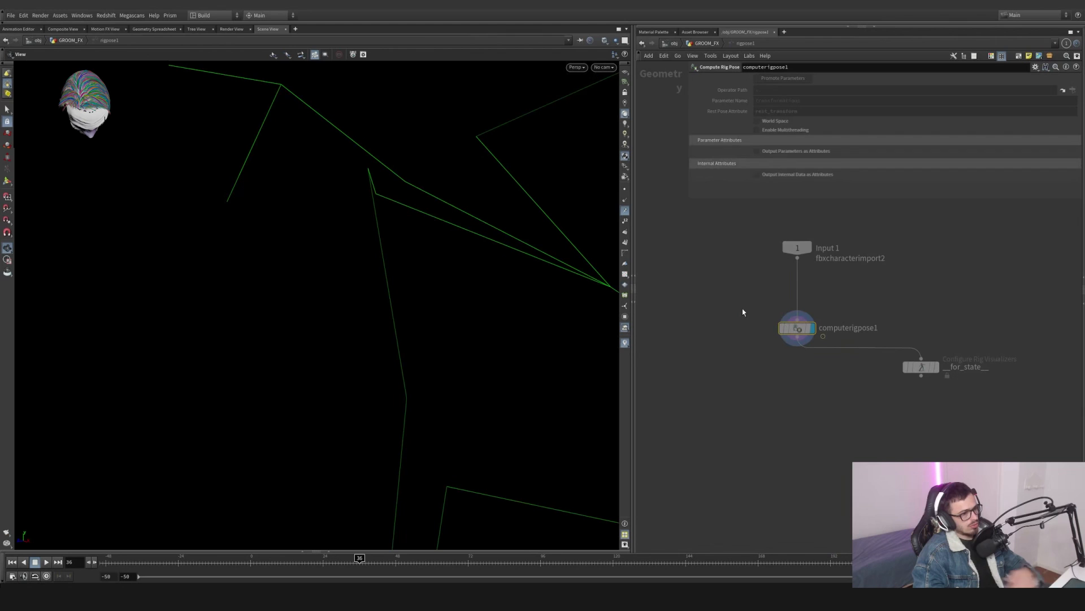
{"action": "left_click", "coordinate": [10, 184]}
{"action": "scroll", "coordinate": [323, 213], "scroll_direction": "down", "scroll_amount": 6, "text": "alt"}
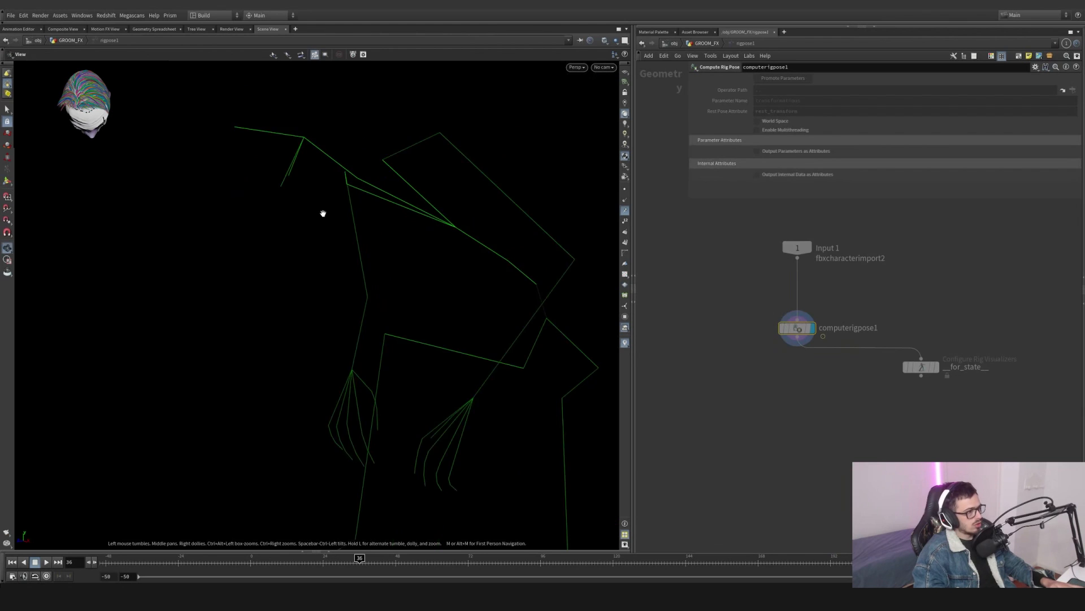
{"action": "left_click", "coordinate": [704, 44]}
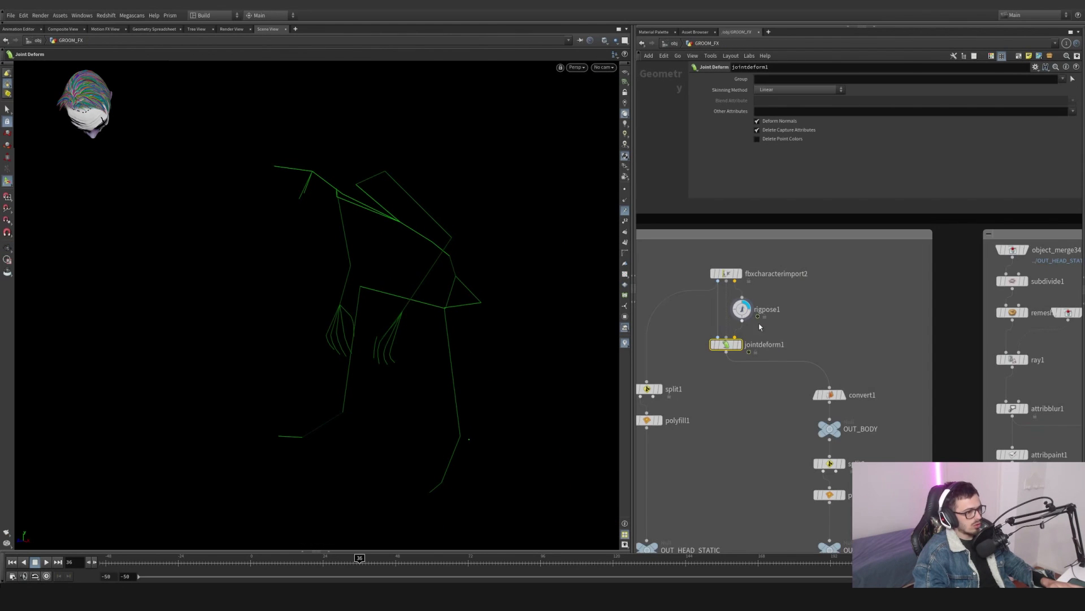
- Rotate the Head joint in the rigpose1 node to about -111 degrees on X to lift the head
{"action": "left_click_drag", "start_coordinate": [734, 299], "coordinate": [734, 299]}
{"action": "left_click_drag", "start_coordinate": [312, 170], "coordinate": [315, 179]}
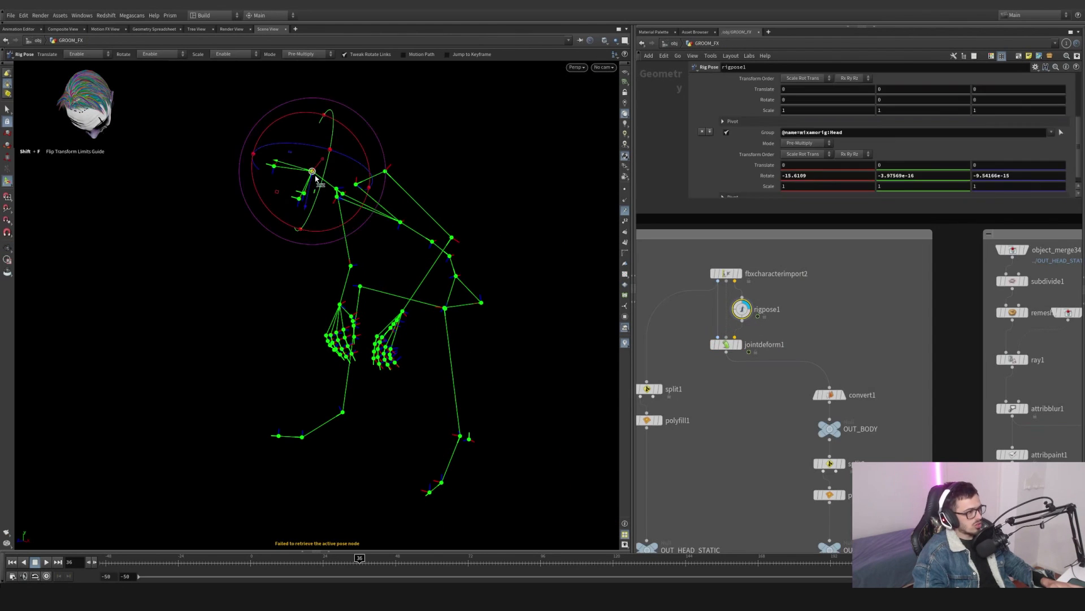
{"action": "left_click", "coordinate": [727, 345]}
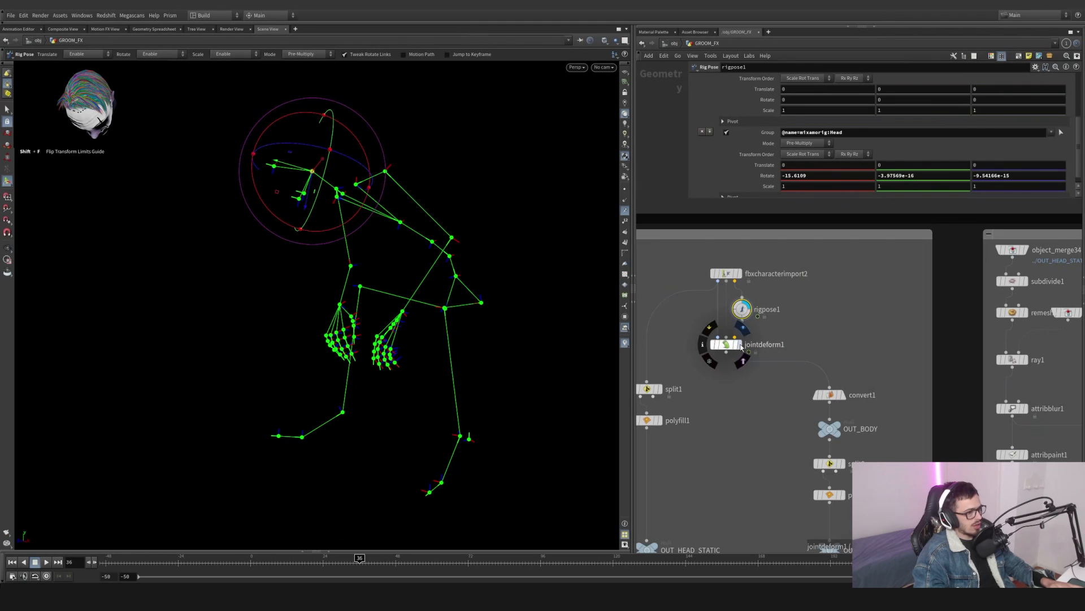
{"action": "left_click", "coordinate": [742, 309]}
{"action": "left_click_drag", "start_coordinate": [320, 182], "coordinate": [346, 117]}
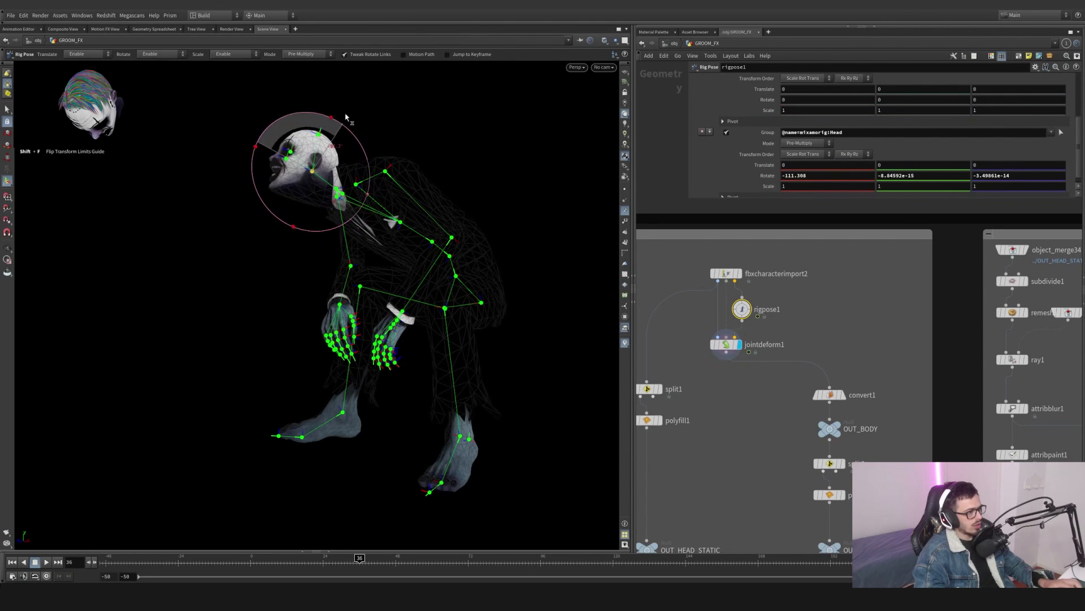
- Undo the head rotation and rotate the LeftArm joint to about -75 degrees on Z
{"action": "key", "text": "ctrl+z"}
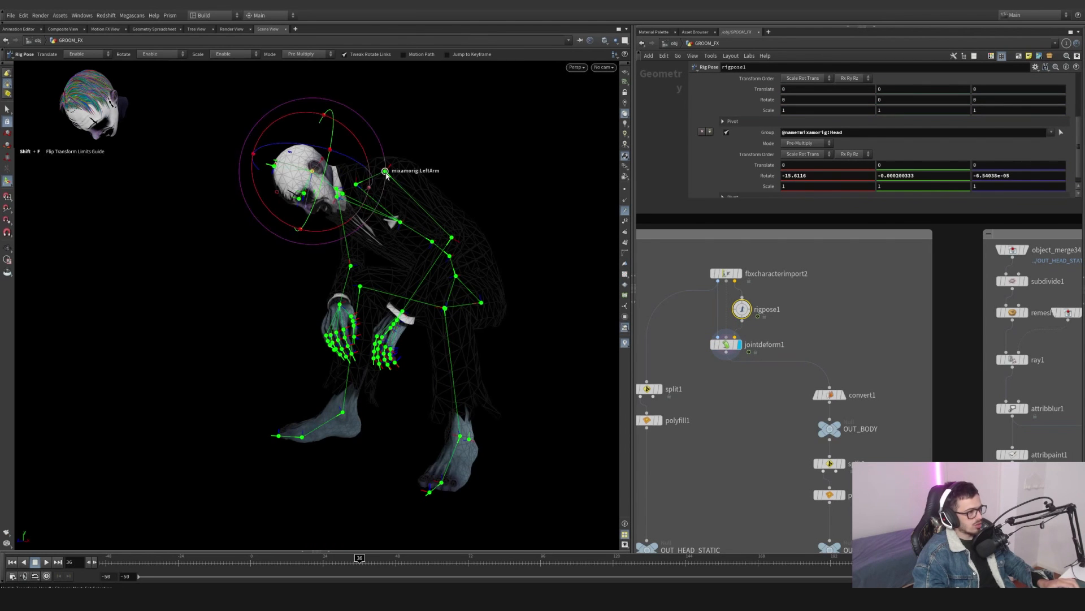
{"action": "left_click_drag", "start_coordinate": [386, 175], "coordinate": [423, 133], "text": "alt"}
{"action": "left_click", "coordinate": [385, 171]}
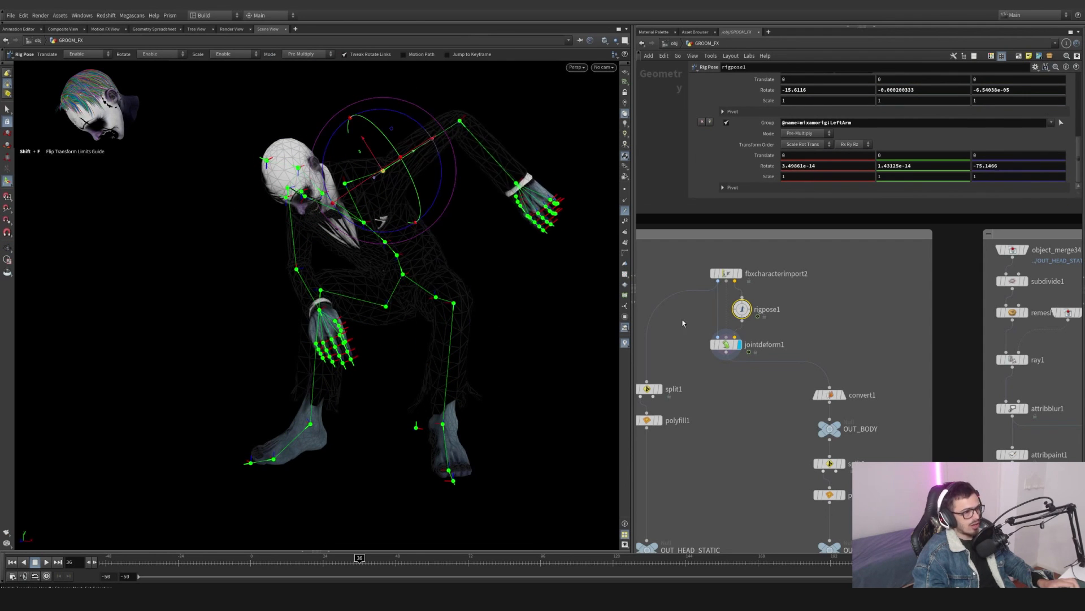
- Display the split1 node and inspect the separated head geometry and its primitive group from several views
{"action": "middle_click_drag", "start_coordinate": [670, 391], "coordinate": [738, 342]}
{"action": "left_click", "coordinate": [729, 340]}
{"action": "left_click", "coordinate": [714, 339]}
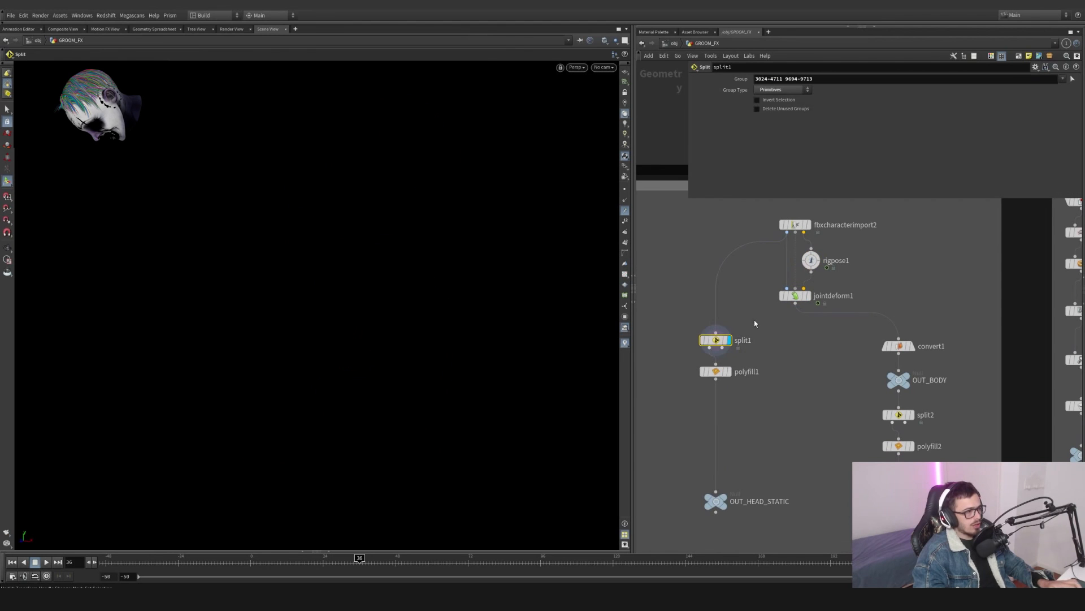
{"action": "key", "text": "Escape"}
{"action": "key", "text": "f"}
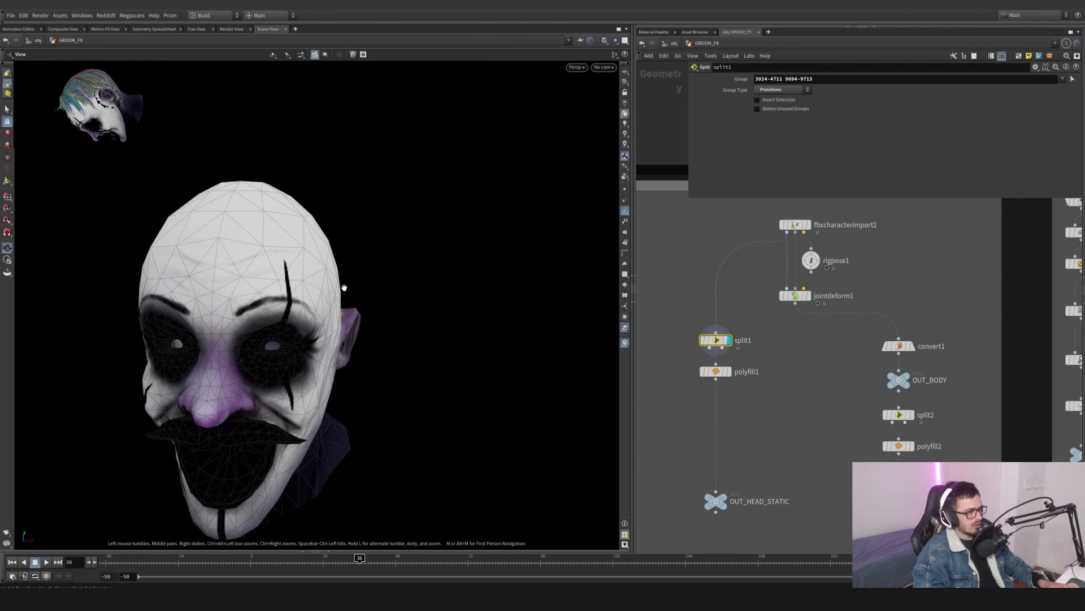
{"action": "key", "text": "space+4"}
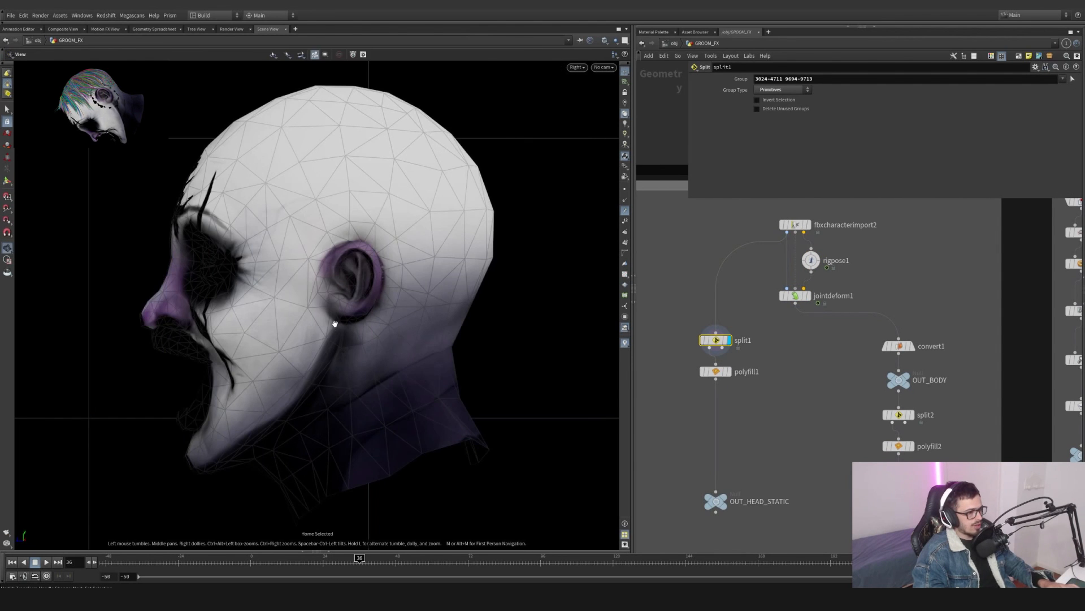
{"action": "key", "text": "space+1"}
{"action": "left_click_drag", "start_coordinate": [339, 301], "coordinate": [317, 354]}
{"action": "key", "text": "Return"}
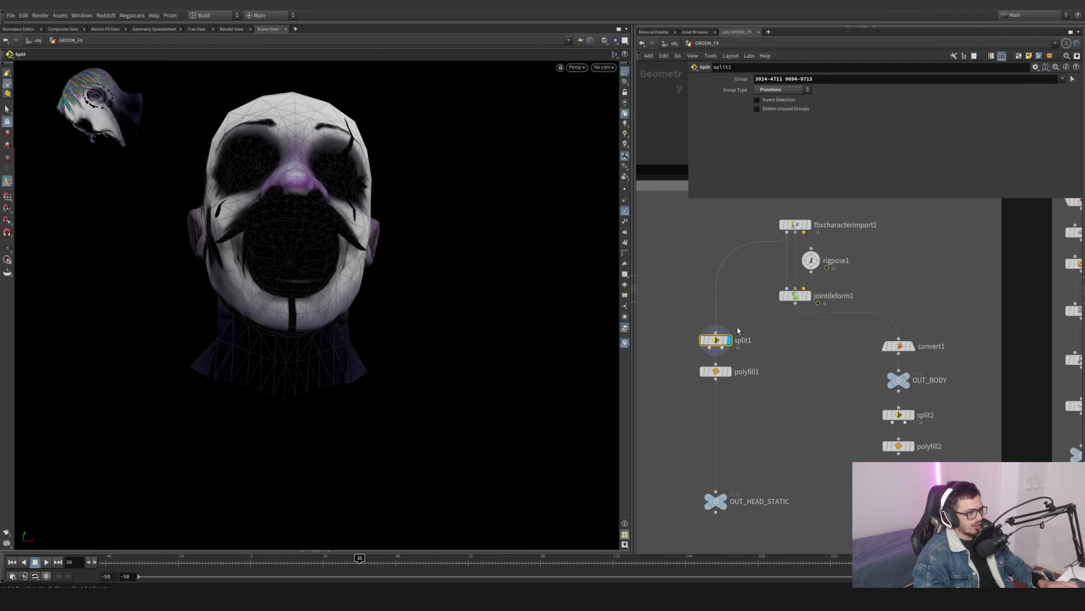
{"action": "left_click", "coordinate": [1072, 79]}
{"action": "key", "text": "Return"}
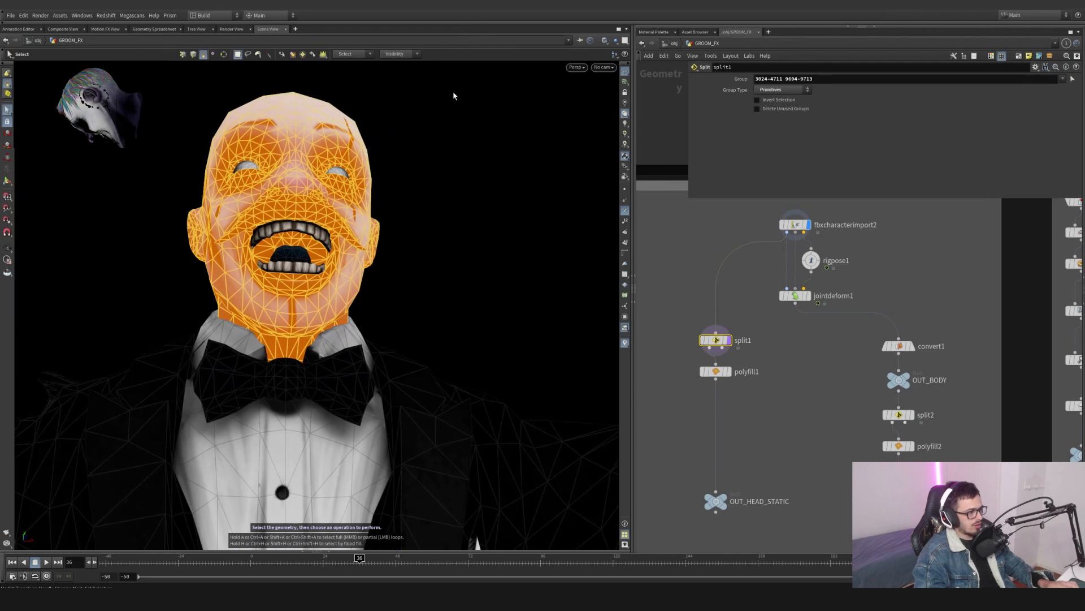
{"action": "key", "text": "Return"}
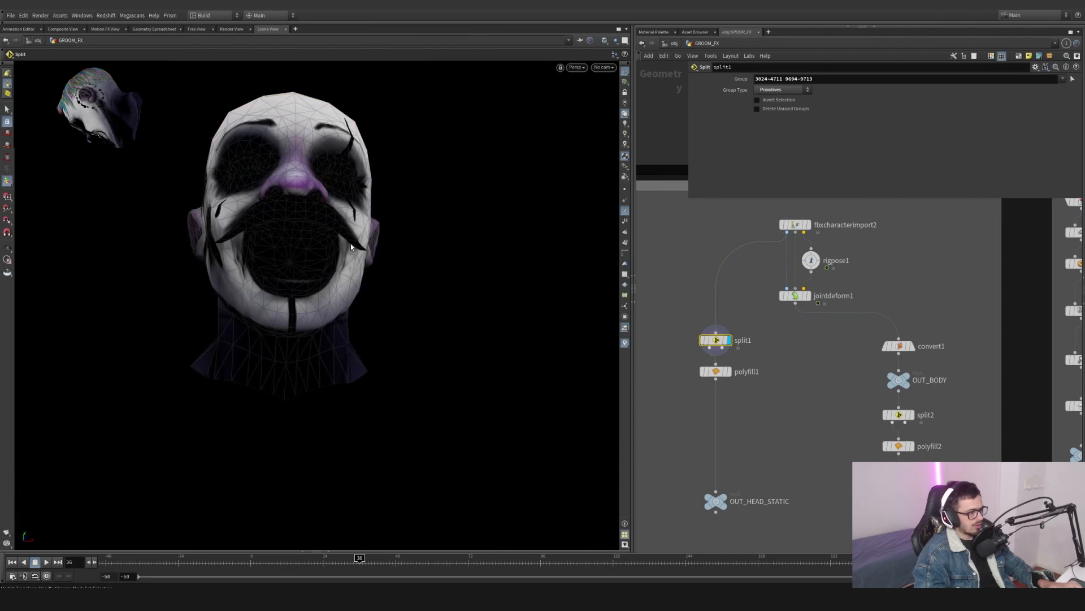
{"action": "key", "text": "s"}
{"action": "key", "text": "Tab"}
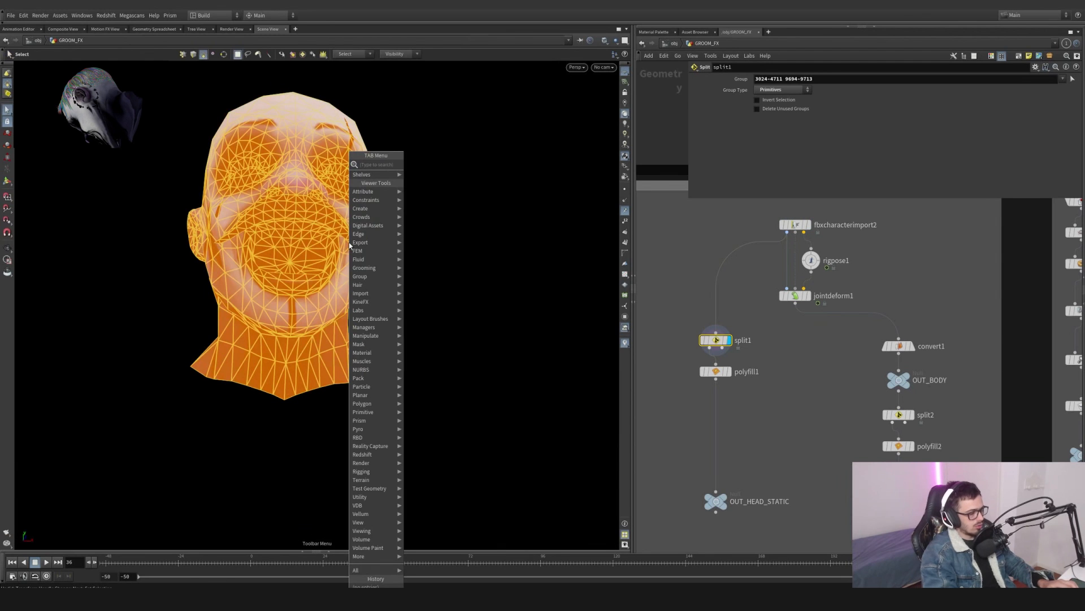
{"action": "type", "text": "split"}
{"action": "left_click", "coordinate": [748, 381]}
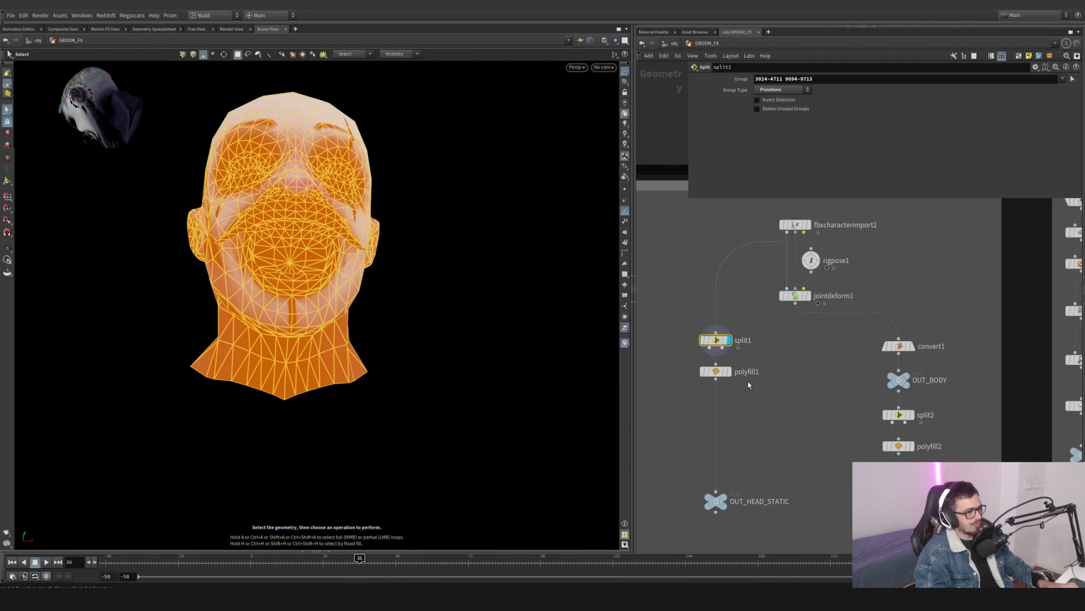
- Compare the polyfill1, convert1 and fbxcharacterimport2 outputs in the viewport, dismissing the autosave prompt
{"action": "left_click", "coordinate": [728, 372]}
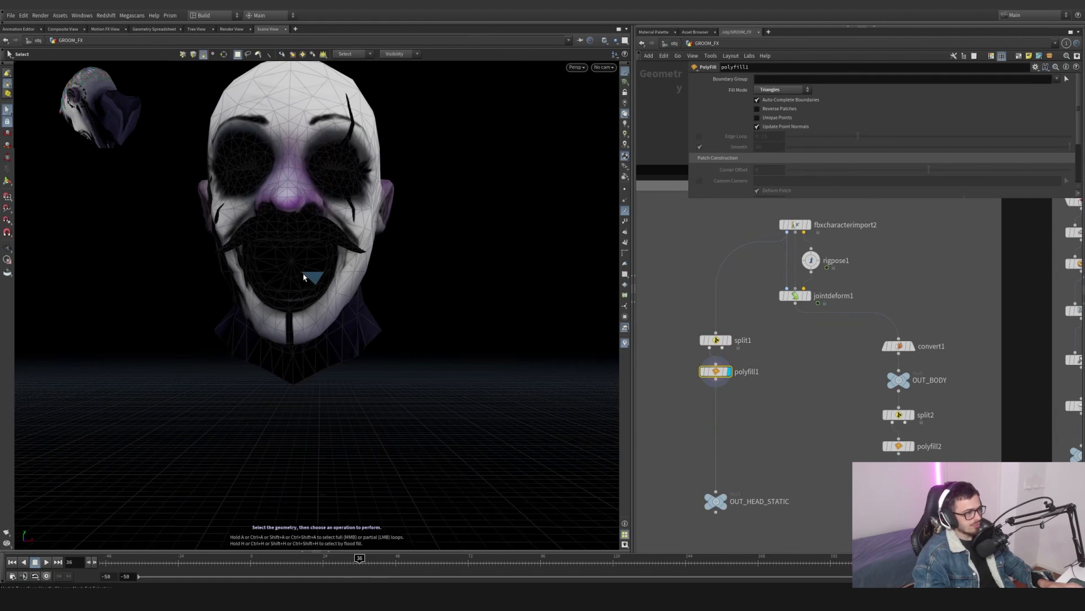
{"action": "left_click", "coordinate": [911, 346]}
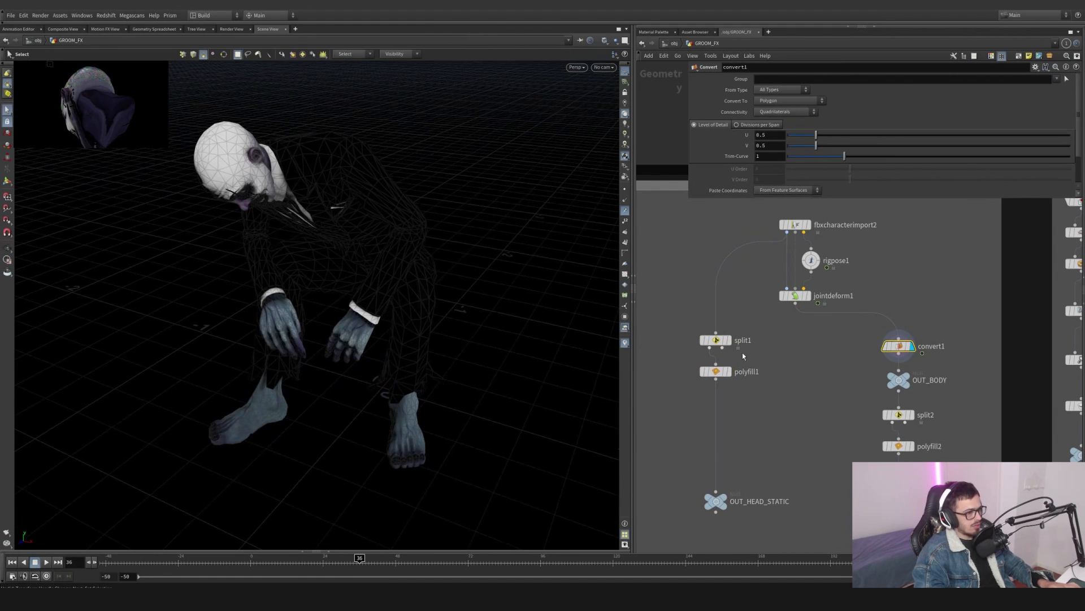
{"action": "left_click", "coordinate": [729, 372]}
{"action": "key", "text": "space+g"}
{"action": "right_click_drag", "start_coordinate": [300, 220], "coordinate": [17, 359]}
{"action": "left_click", "coordinate": [805, 224]}
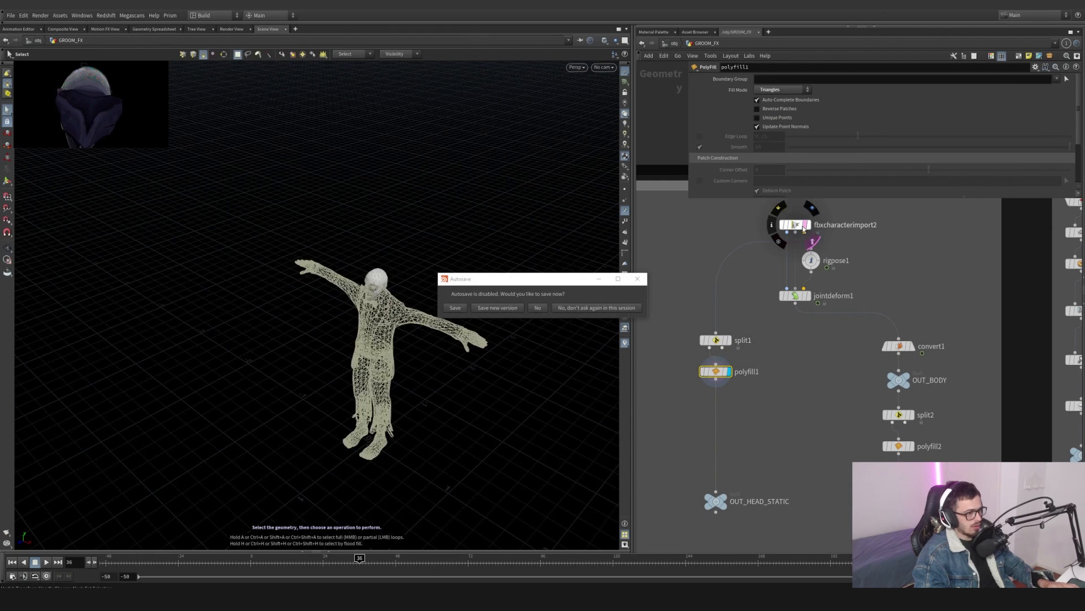
{"action": "left_click", "coordinate": [599, 280]}
{"action": "left_click_drag", "start_coordinate": [343, 335], "coordinate": [433, 255], "text": "alt"}
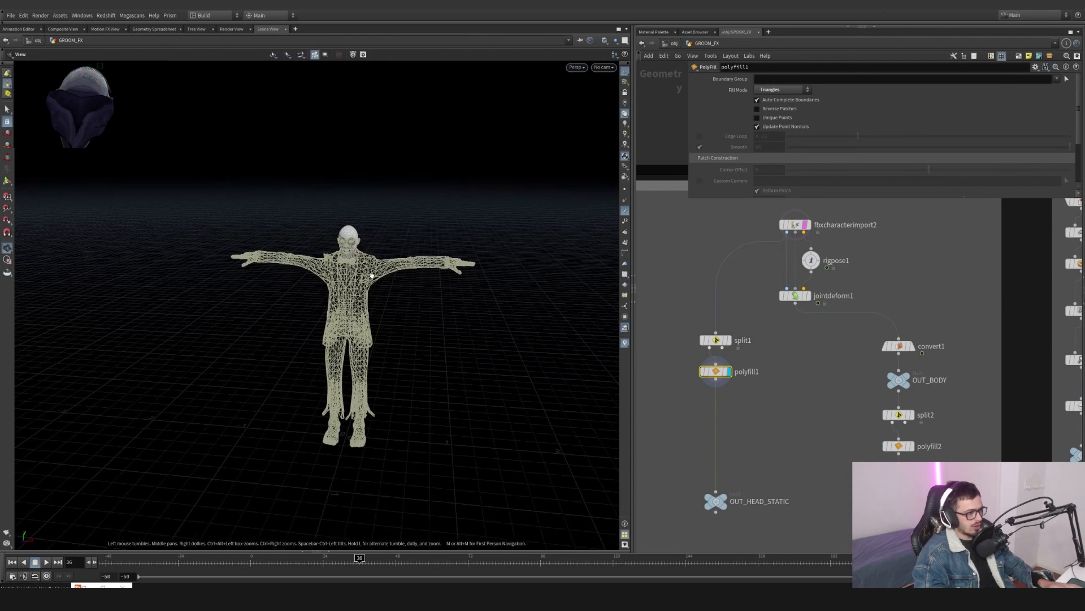
- Display the OUT_BODY and polyfill2 outputs and template polyfill1 to compare the static and animated heads
{"action": "left_click", "coordinate": [908, 375]}
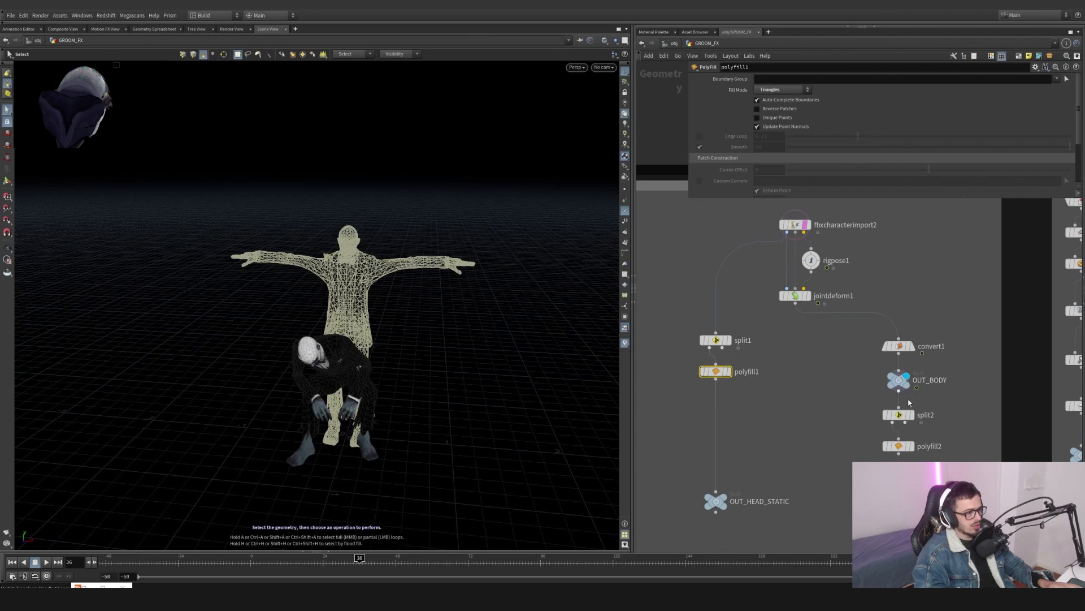
{"action": "left_click", "coordinate": [912, 446]}
{"action": "left_click", "coordinate": [899, 446]}
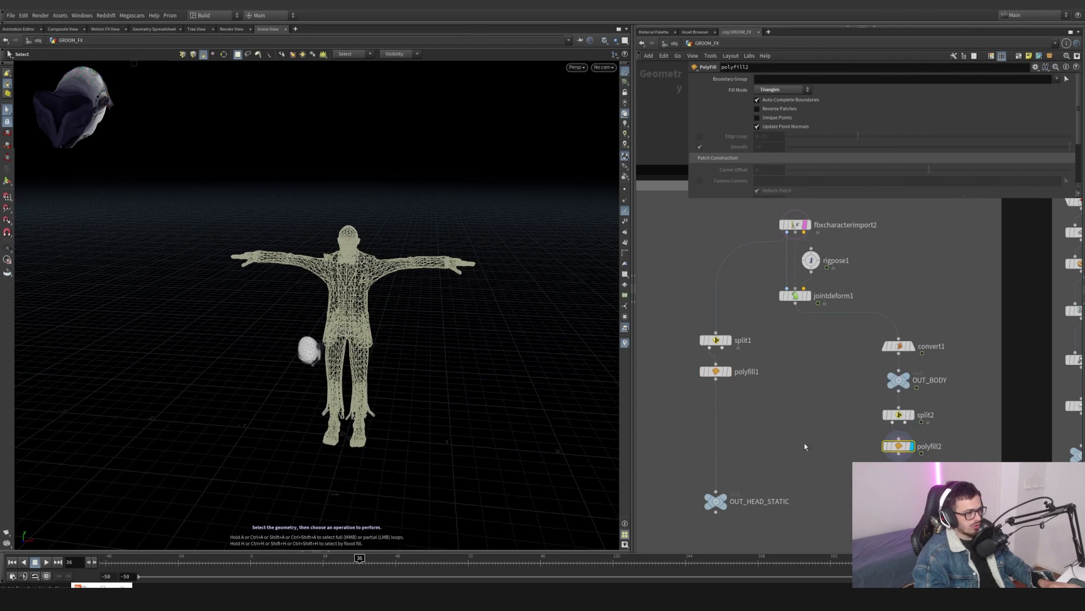
{"action": "left_click_drag", "start_coordinate": [346, 318], "coordinate": [312, 309], "text": "alt"}
{"action": "left_click", "coordinate": [728, 383]}
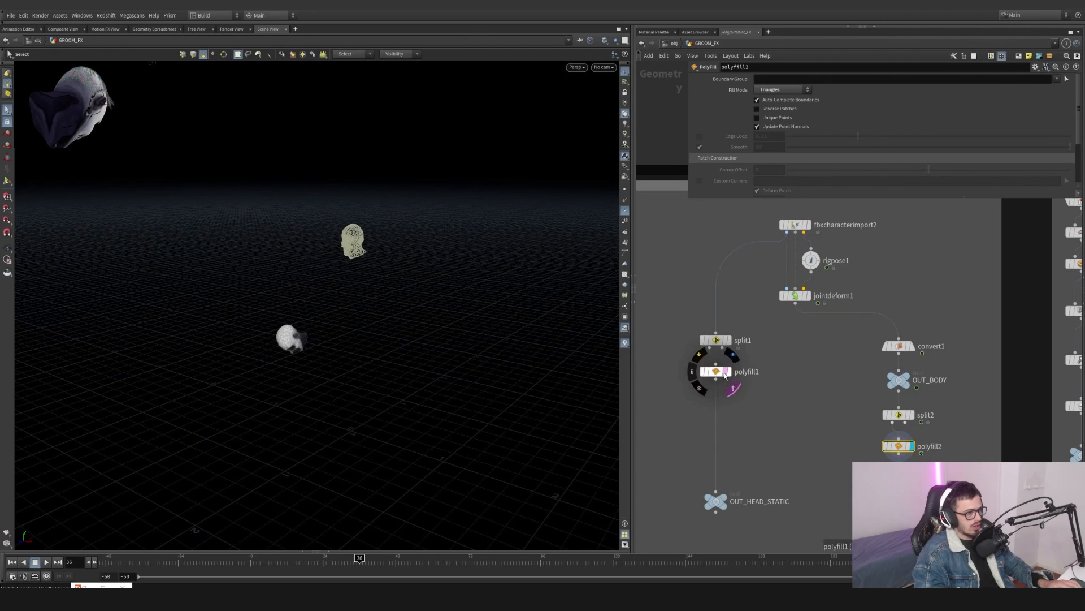
{"action": "key", "text": "s"}
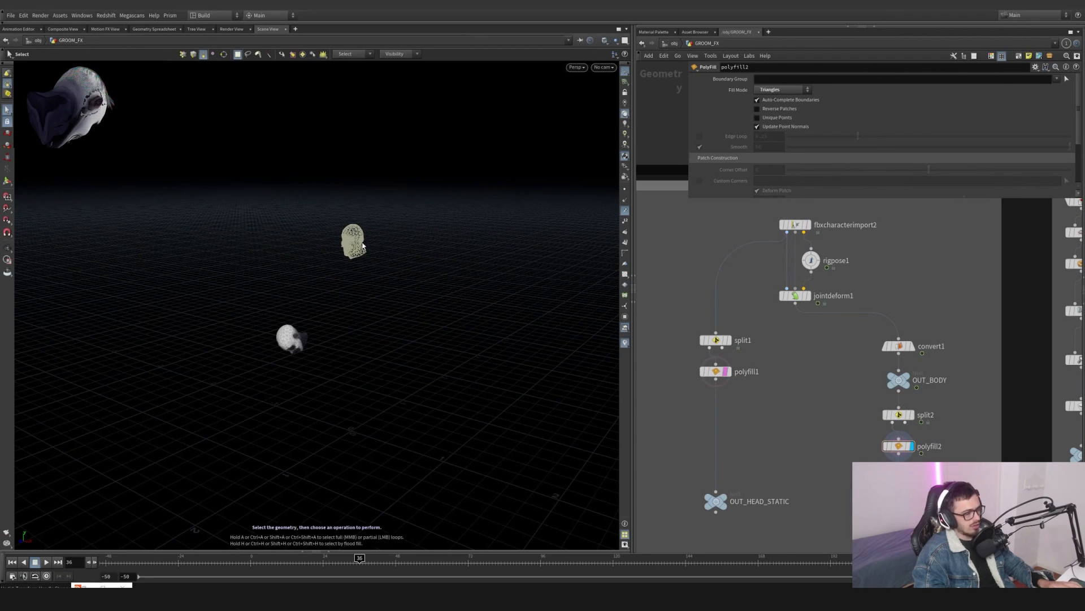
- Navigate to the head groom network and display the object_merge34 node
{"action": "middle_click_drag", "start_coordinate": [929, 477], "coordinate": [907, 420]}
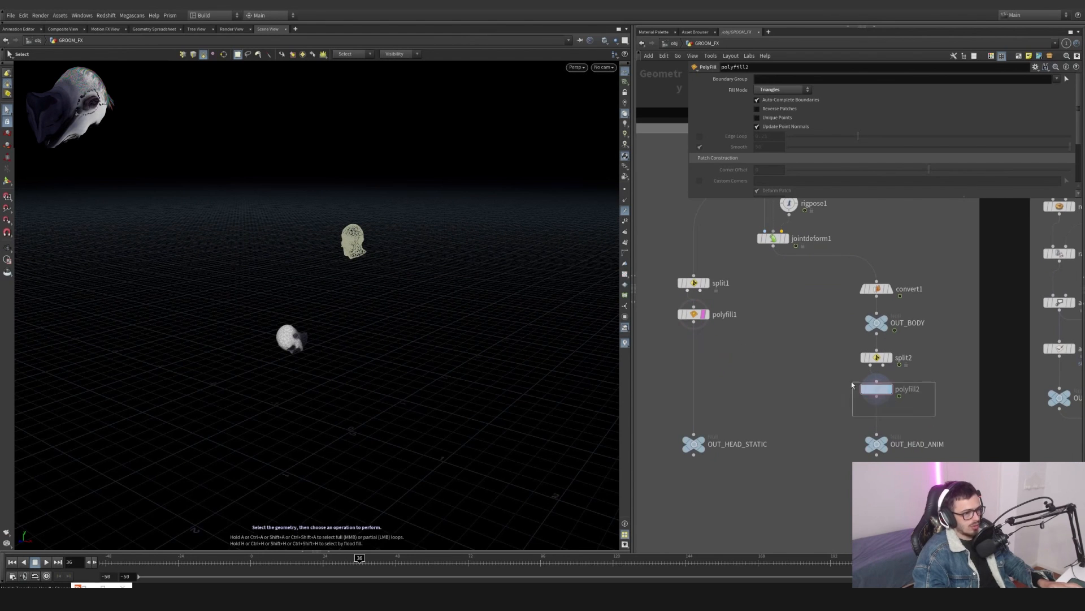
{"action": "left_click_drag", "start_coordinate": [853, 382], "coordinate": [851, 382]}
{"action": "scroll", "coordinate": [939, 430], "scroll_direction": "down", "scroll_amount": 4}
{"action": "middle_click_drag", "start_coordinate": [938, 430], "coordinate": [812, 406]}
{"action": "scroll", "coordinate": [748, 379], "scroll_direction": "up", "scroll_amount": 2}
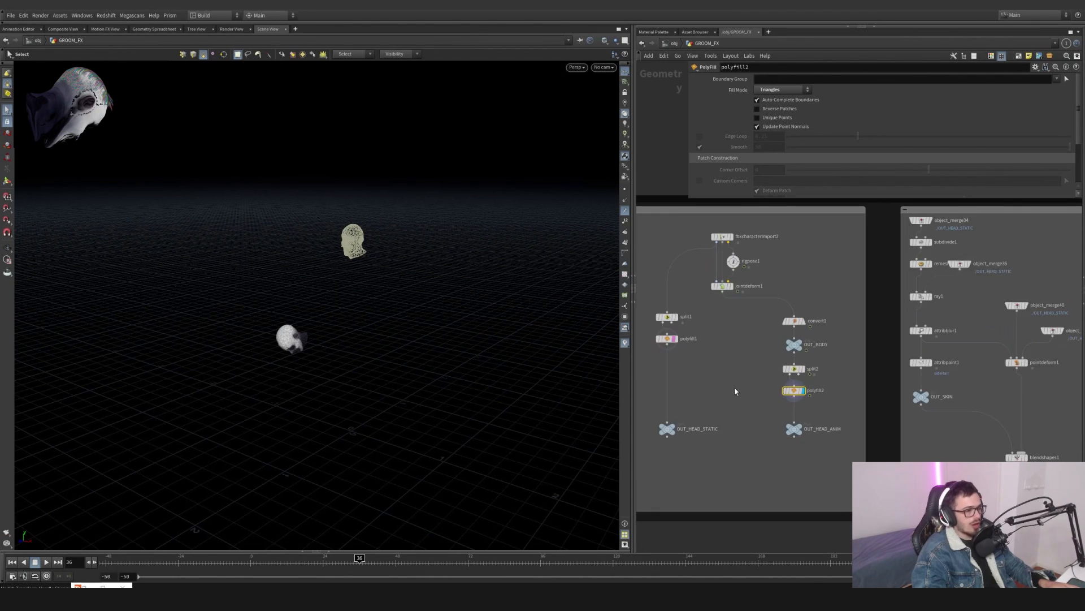
{"action": "scroll", "coordinate": [729, 387], "scroll_direction": "up", "scroll_amount": 3}
{"action": "middle_click_drag", "start_coordinate": [950, 368], "coordinate": [705, 401]}
{"action": "scroll", "coordinate": [803, 363], "scroll_direction": "down", "scroll_amount": 4}
{"action": "middle_click_drag", "start_coordinate": [800, 250], "coordinate": [743, 293]}
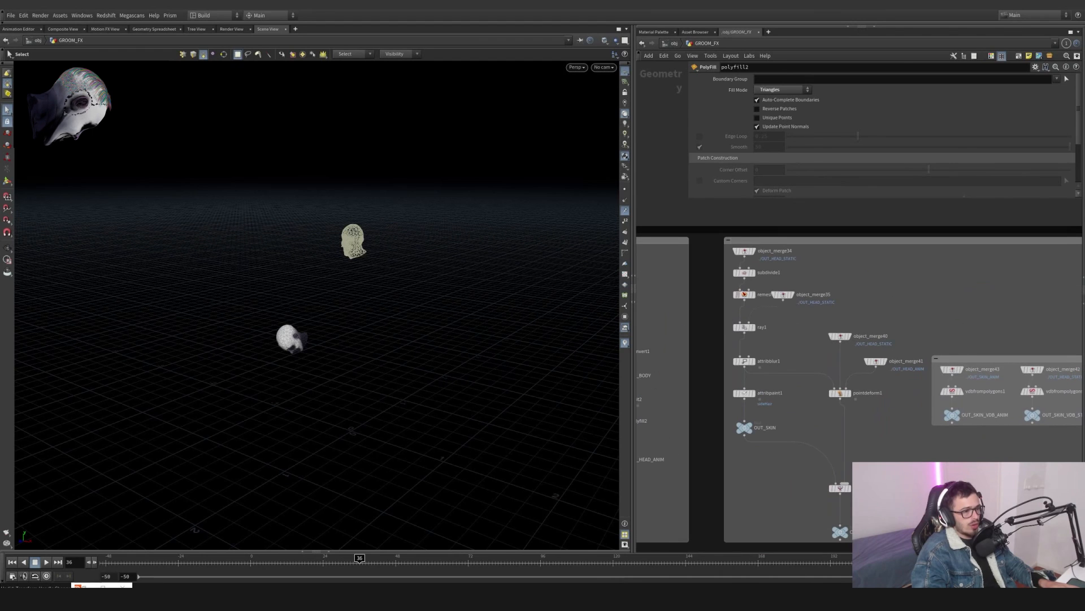
{"action": "left_click", "coordinate": [747, 253]}
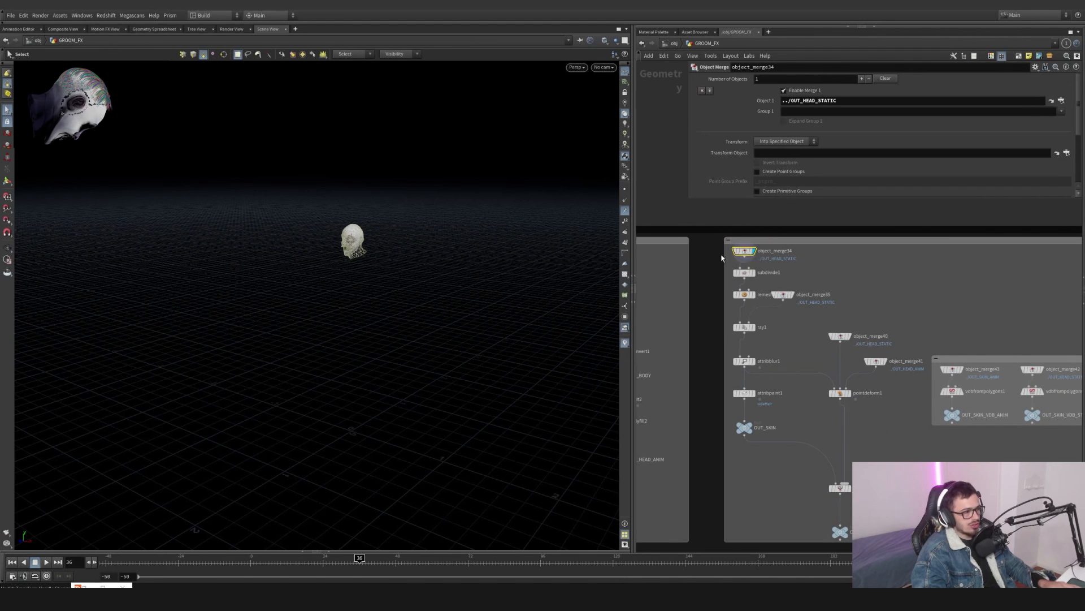
{"action": "left_click", "coordinate": [754, 252]}
- Inspect the merged head and the subdivide1 output from several angles
{"action": "key", "text": "space+g"}
{"action": "left_click_drag", "start_coordinate": [343, 243], "coordinate": [408, 245], "text": "alt"}
{"action": "left_click_drag", "start_coordinate": [230, 269], "coordinate": [361, 231]}
{"action": "left_click_drag", "start_coordinate": [153, 254], "coordinate": [307, 245]}
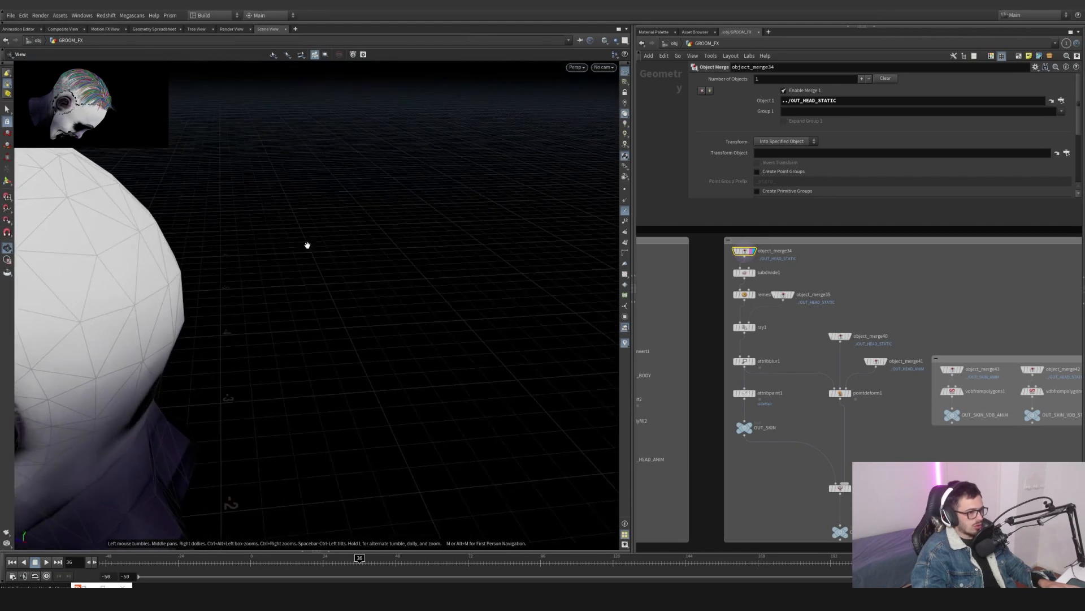
{"action": "left_click_drag", "start_coordinate": [108, 277], "coordinate": [243, 314]}
{"action": "left_click_drag", "start_coordinate": [193, 227], "coordinate": [250, 234]}
{"action": "key", "text": "s"}
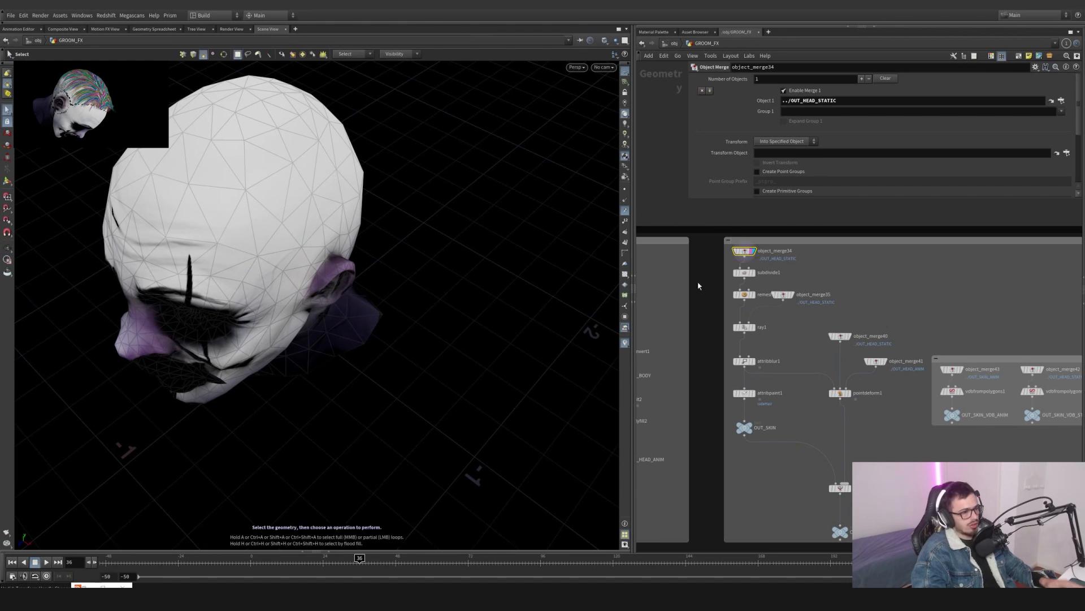
{"action": "left_click", "coordinate": [752, 273]}
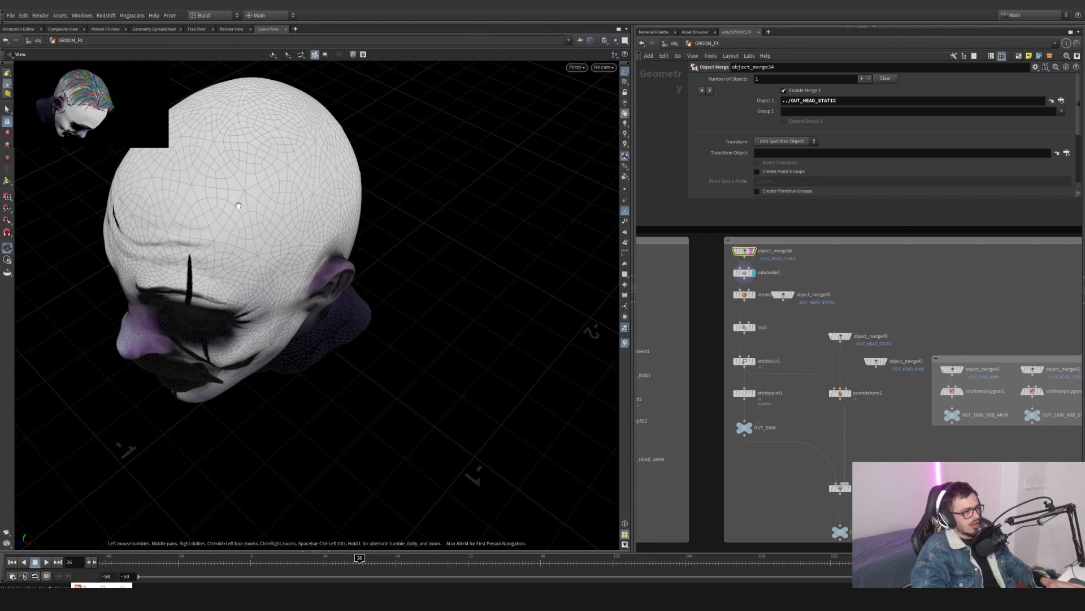
{"action": "left_click_drag", "start_coordinate": [238, 249], "coordinate": [164, 195], "text": "alt"}
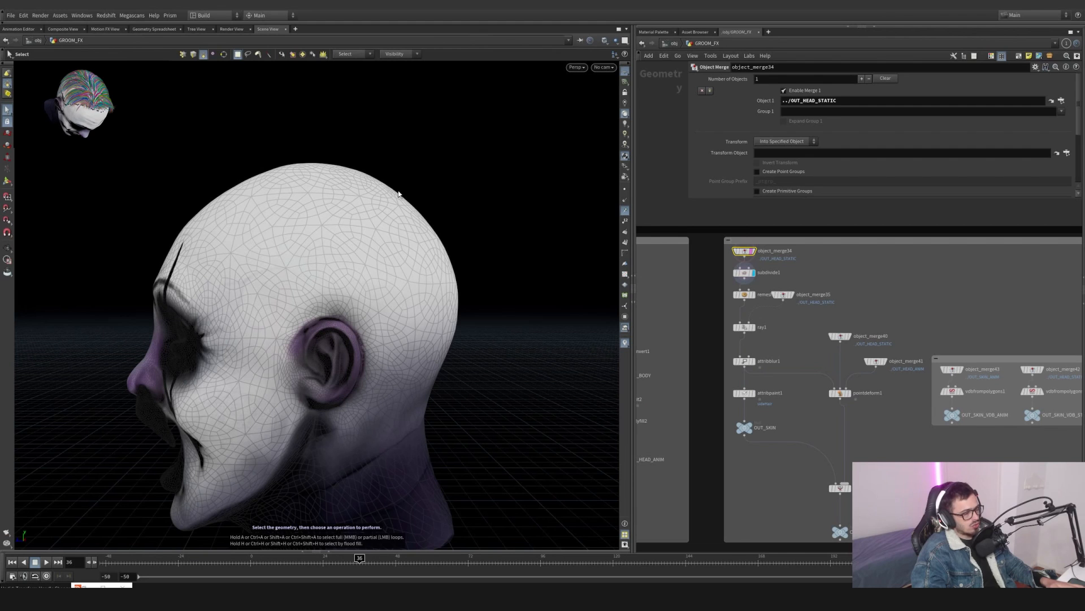
- Display remesh1 and examine the remeshed head mesh up close
{"action": "left_click", "coordinate": [753, 295]}
{"action": "left_click", "coordinate": [744, 295]}
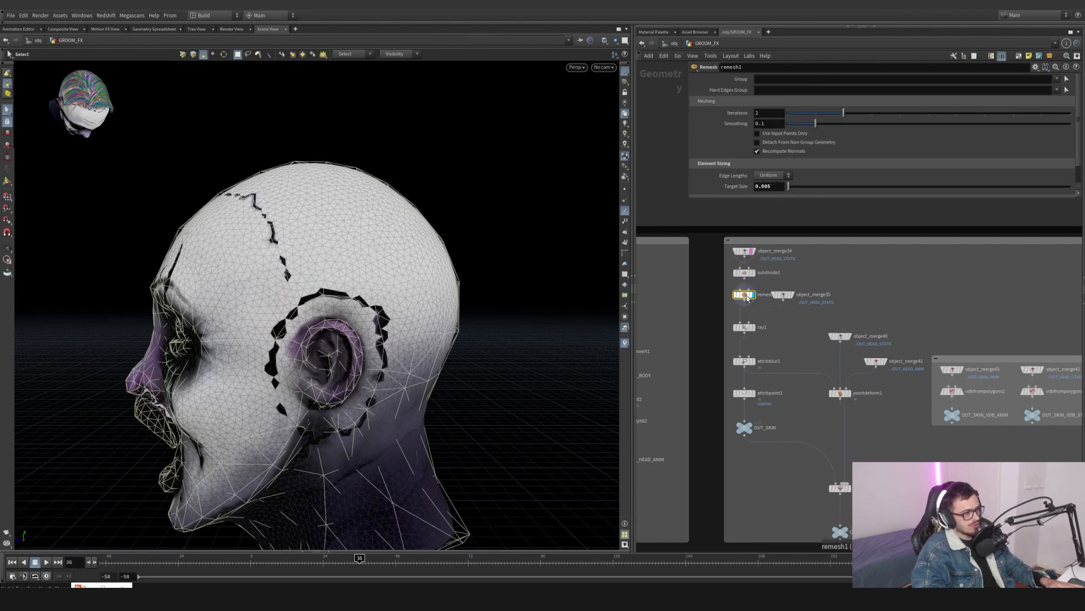
{"action": "left_click_drag", "start_coordinate": [355, 266], "coordinate": [329, 327], "text": "alt"}
{"action": "middle_click_drag", "start_coordinate": [330, 327], "coordinate": [348, 425], "text": "alt"}
{"action": "mouse_move", "coordinate": [349, 424]}
{"action": "left_mouse_down", "text": "alt"}
{"action": "mouse_move", "coordinate": [367, 456]}
{"action": "mouse_move", "coordinate": [369, 428]}
{"action": "left_mouse_up", "text": "alt"}
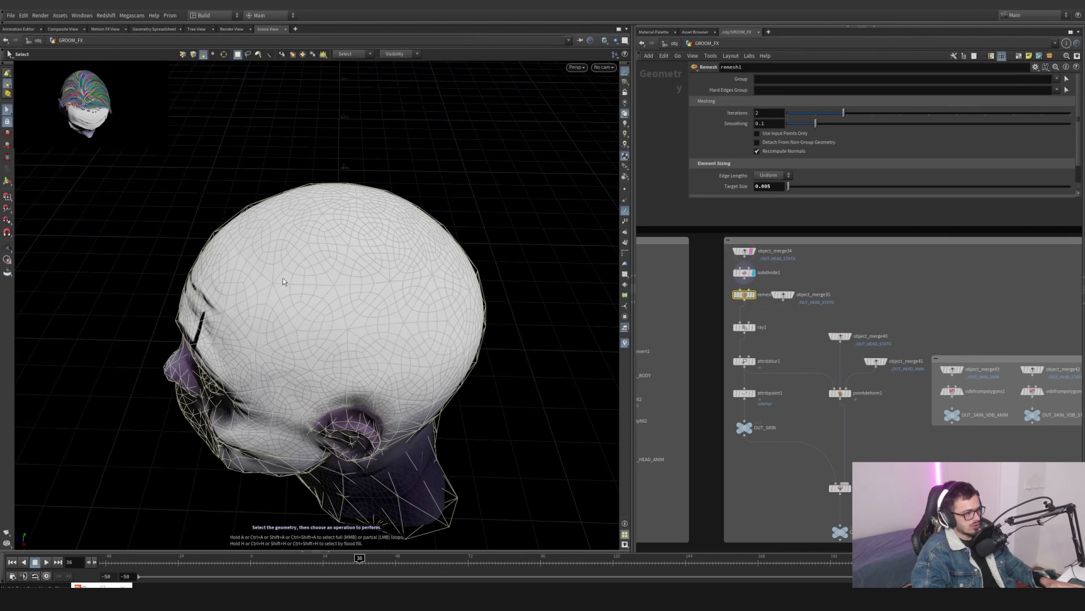
{"action": "left_click", "coordinate": [751, 296]}
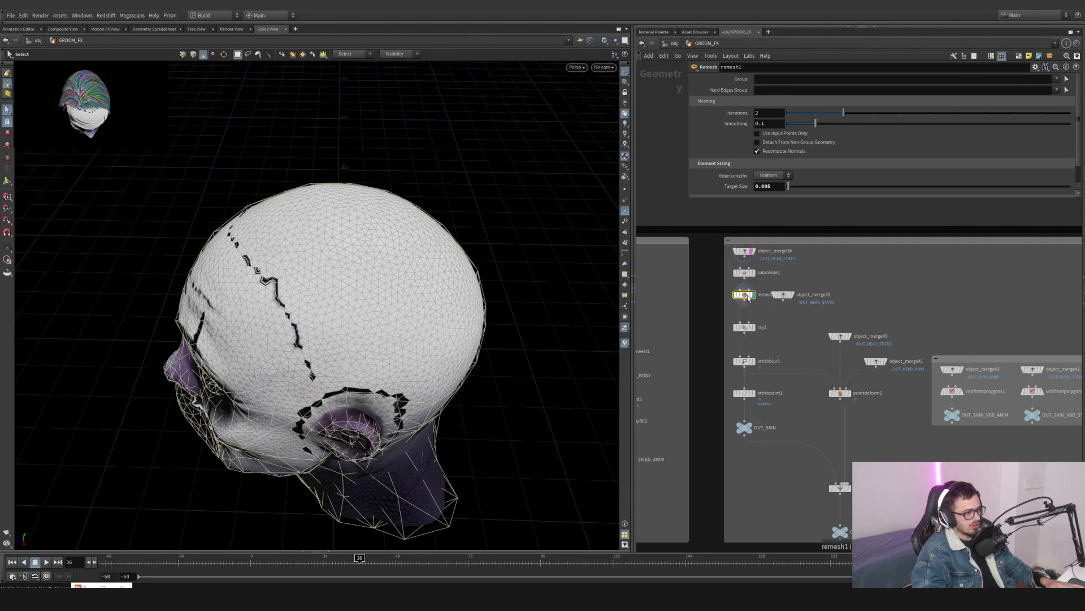
{"action": "scroll", "coordinate": [778, 332], "scroll_direction": "down", "scroll_amount": 1}
{"action": "left_click_drag", "start_coordinate": [385, 322], "coordinate": [481, 299], "text": "alt"}
{"action": "scroll", "coordinate": [768, 311], "scroll_direction": "up", "scroll_amount": 3}
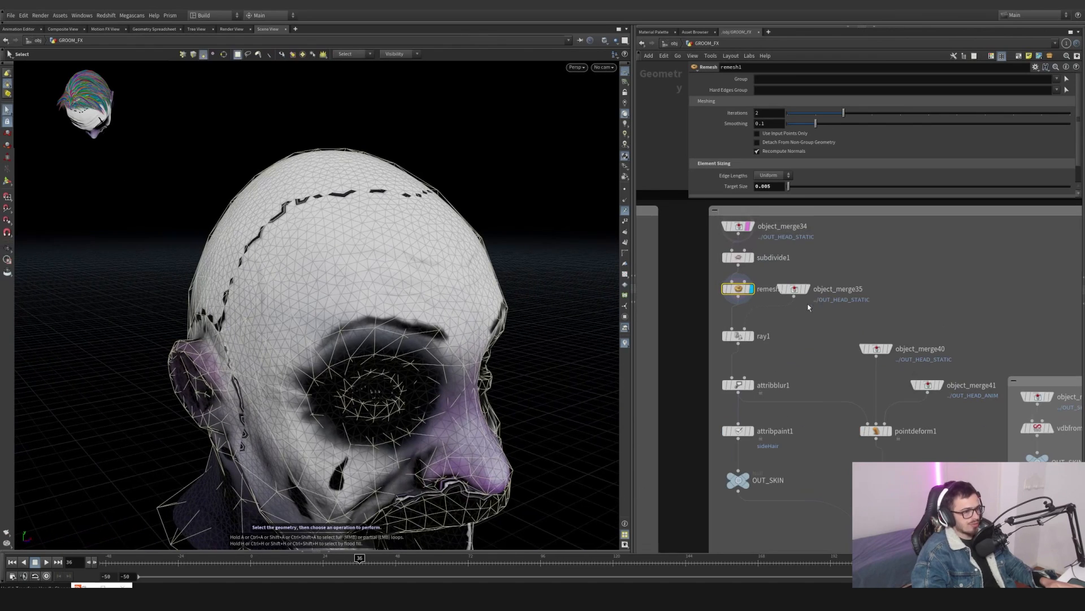
{"action": "scroll", "coordinate": [277, 162], "scroll_direction": "up", "scroll_amount": 6}
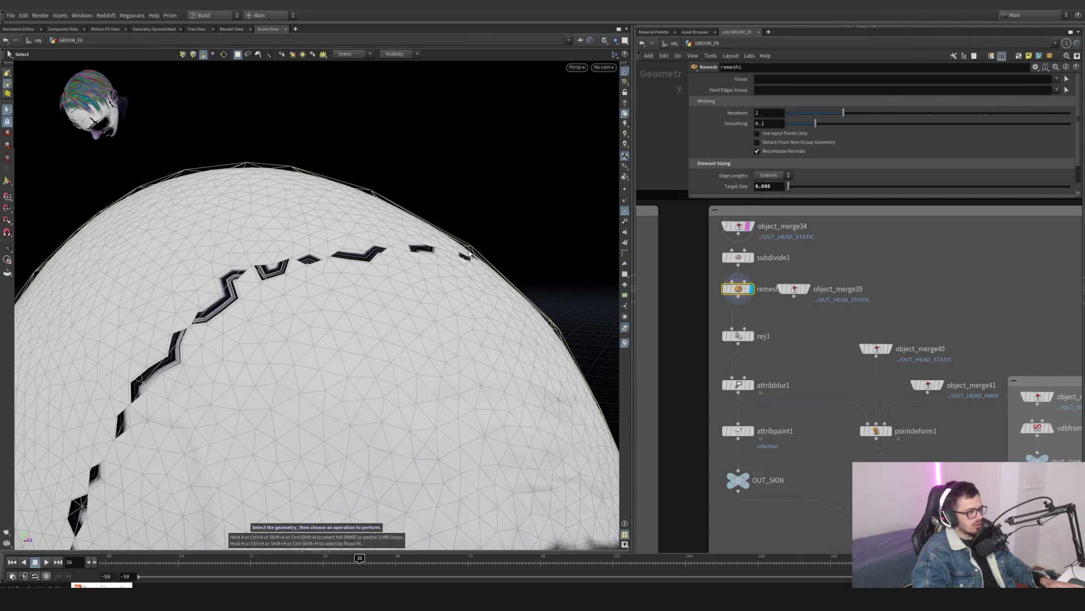
{"action": "left_click_drag", "start_coordinate": [467, 249], "coordinate": [520, 249], "text": "alt"}
- Compare the subdivide1, remesh1, object_merge34 and ray1 outputs on the head
{"action": "left_click", "coordinate": [751, 258]}
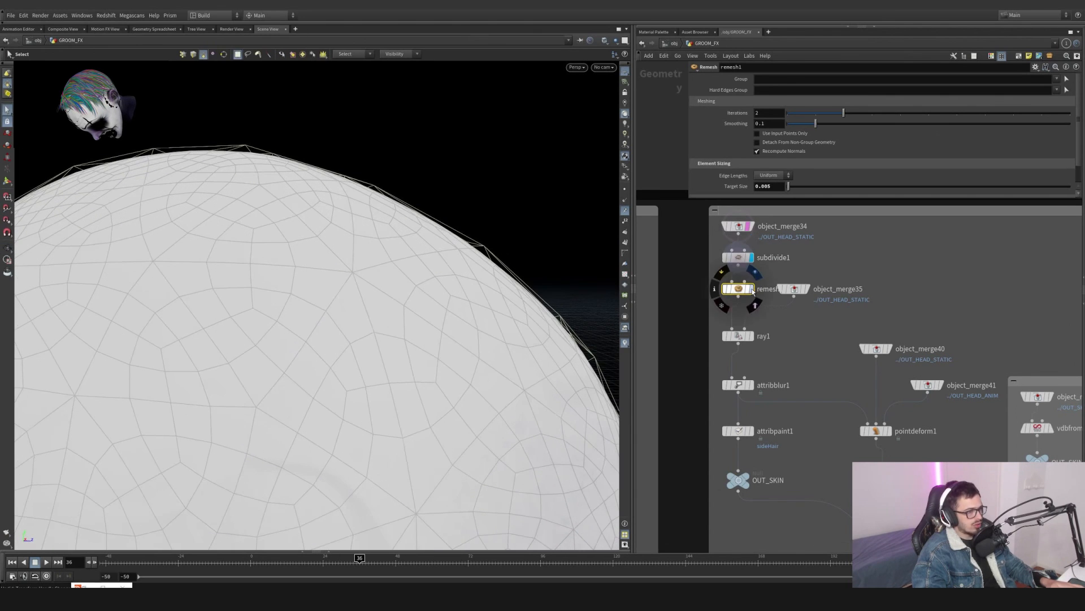
{"action": "left_click", "coordinate": [744, 290]}
{"action": "left_click", "coordinate": [751, 226]}
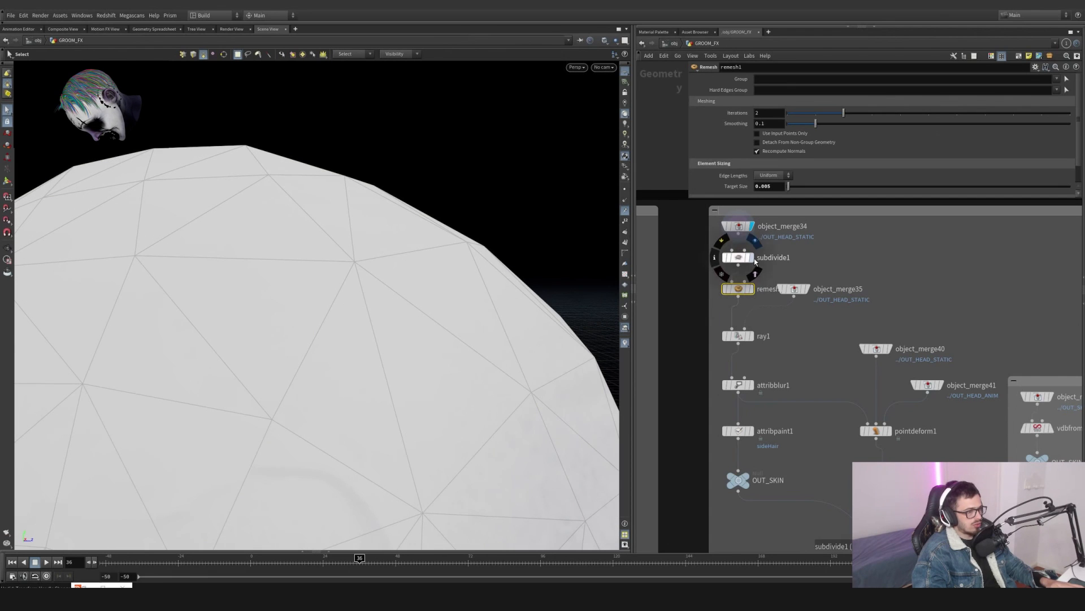
{"action": "left_click", "coordinate": [752, 290]}
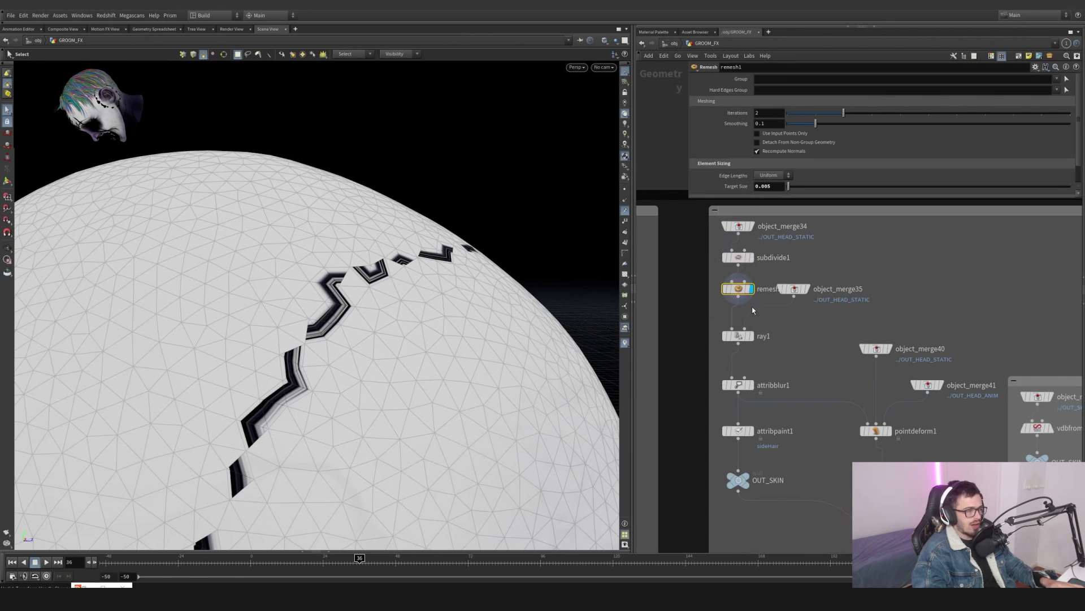
{"action": "left_click", "coordinate": [752, 238]}
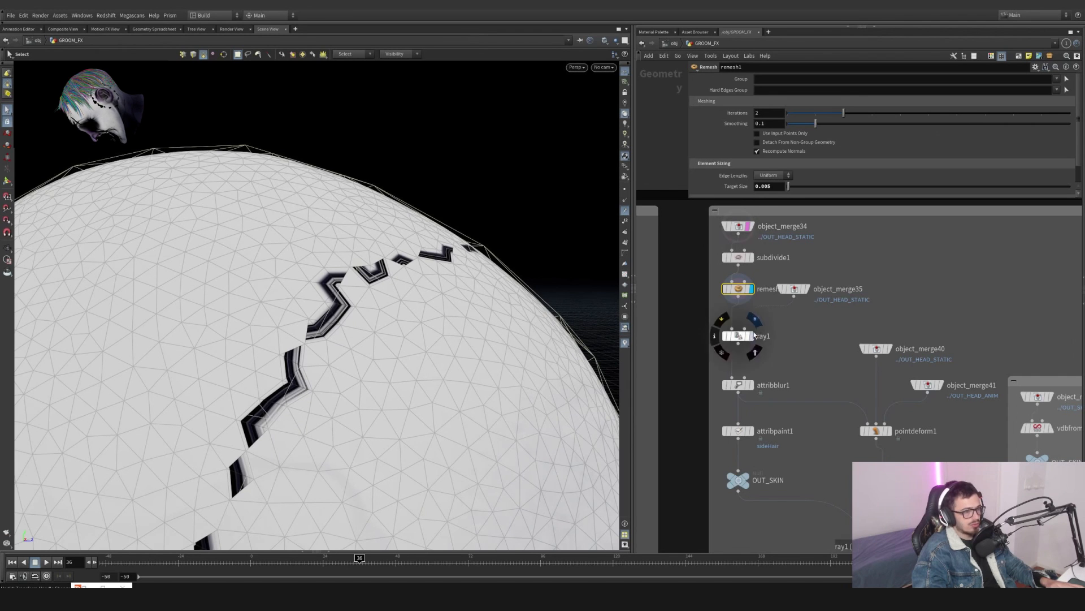
- Display the ray1 node and review its projection parameters
{"action": "left_click", "coordinate": [812, 306]}
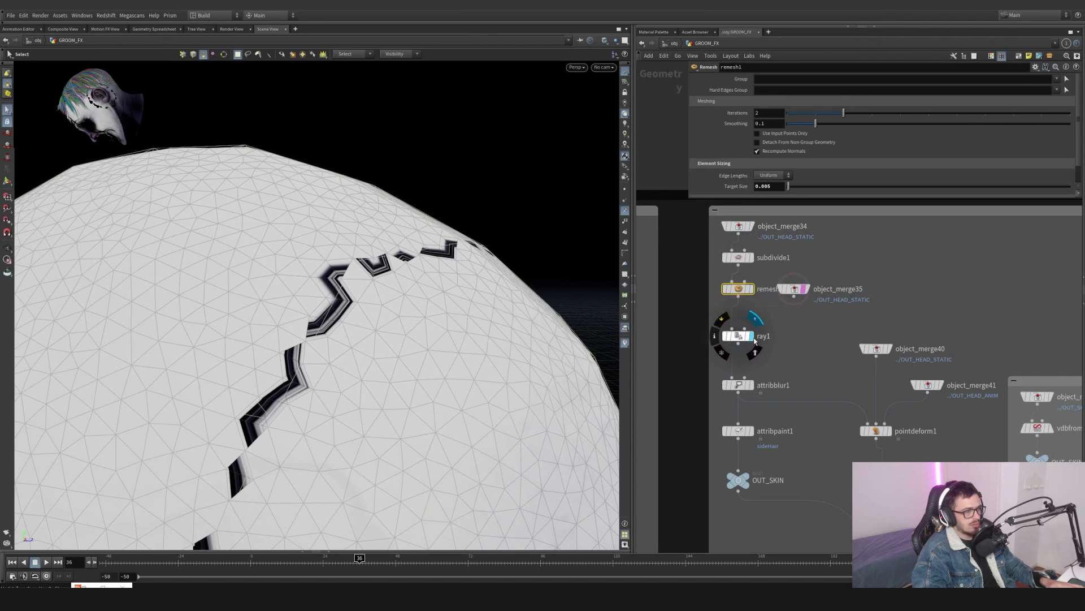
{"action": "left_click", "coordinate": [749, 336]}
{"action": "scroll", "coordinate": [718, 160], "scroll_direction": "down", "scroll_amount": 7}
{"action": "scroll", "coordinate": [718, 164], "scroll_direction": "up", "scroll_amount": 4}
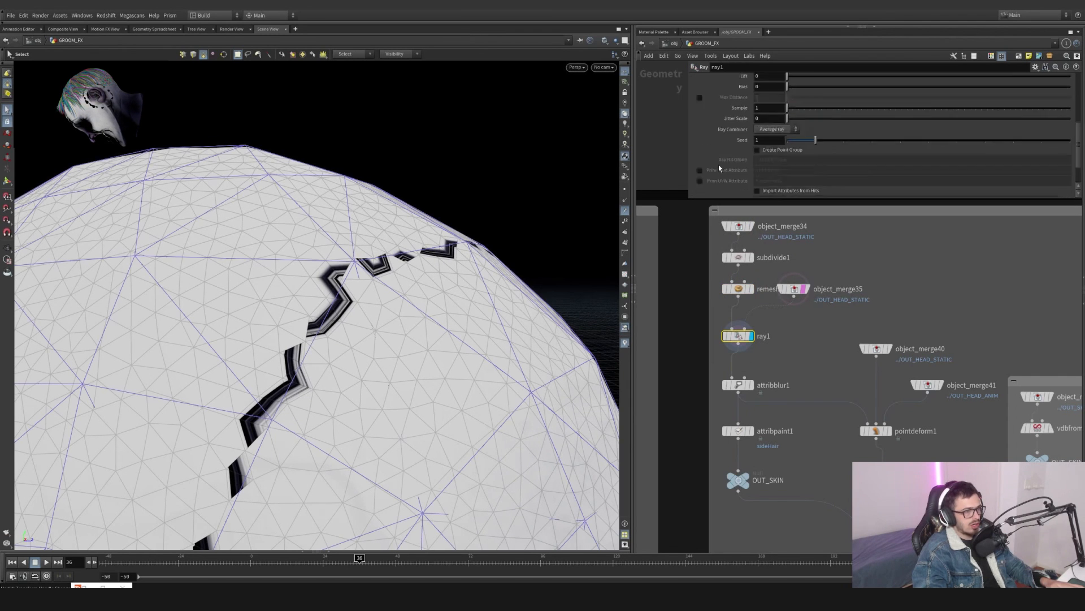
{"action": "scroll", "coordinate": [735, 237], "scroll_direction": "up", "scroll_amount": 4}
{"action": "scroll", "coordinate": [698, 138], "scroll_direction": "up", "scroll_amount": 4}
{"action": "scroll", "coordinate": [735, 350], "scroll_direction": "down", "scroll_amount": 5}
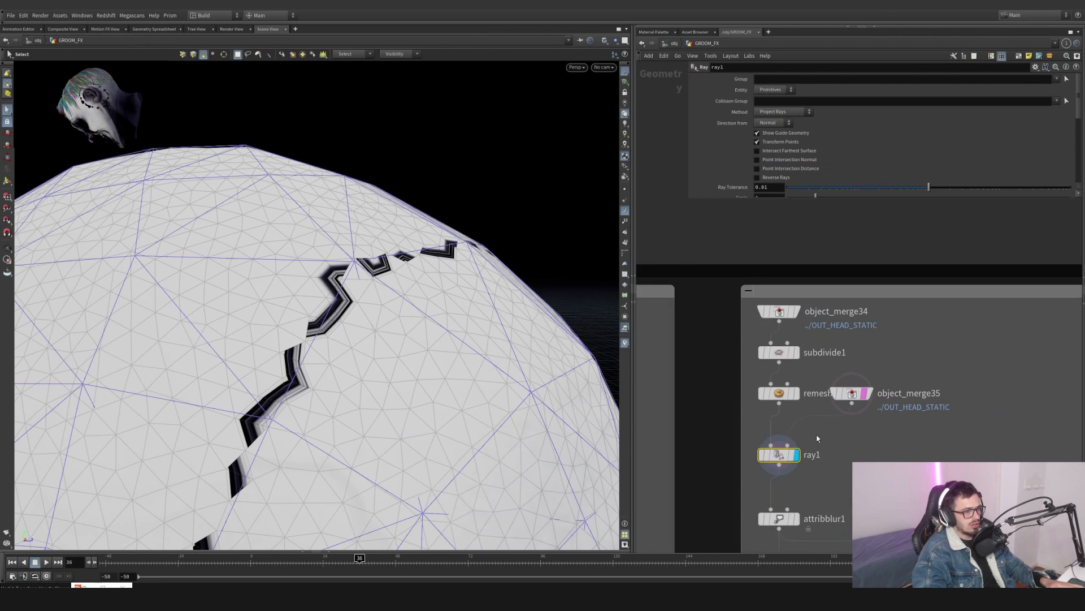
- Toggle ray1's display repeatedly to compare its projected head against the input mesh
{"action": "left_click", "coordinate": [711, 387]}
{"action": "left_click", "coordinate": [711, 386]}
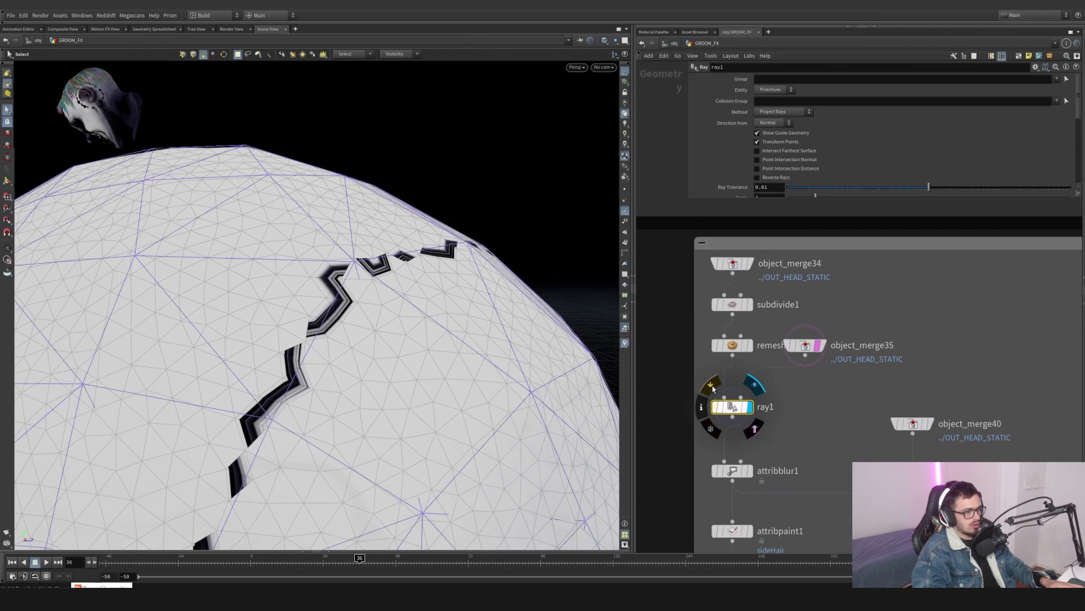
{"action": "left_click", "coordinate": [711, 386]}
{"action": "left_click", "coordinate": [711, 387]}
{"action": "left_click", "coordinate": [711, 387]}
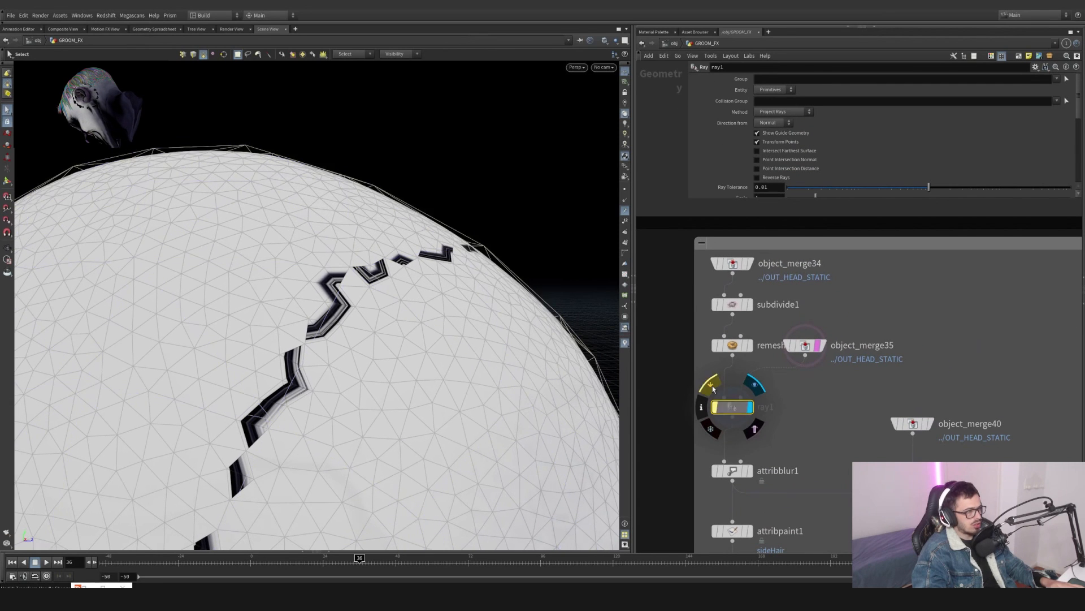
{"action": "left_click", "coordinate": [711, 387]}
{"action": "left_click", "coordinate": [711, 387]}
{"action": "left_click", "coordinate": [711, 386]}
{"action": "left_click", "coordinate": [711, 386]}
{"action": "left_click", "coordinate": [712, 388]}
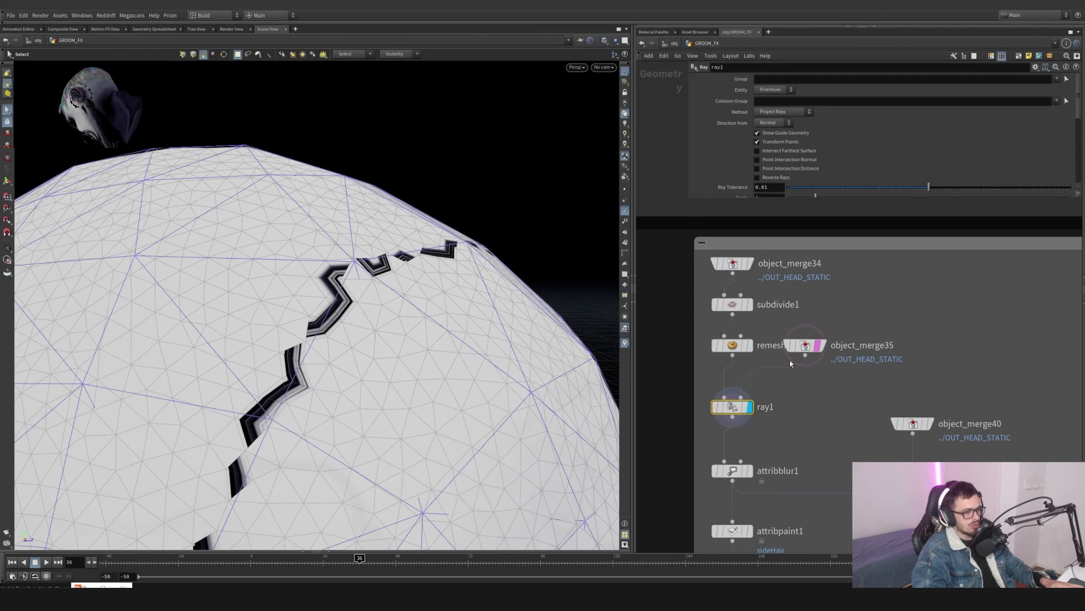
- Compare the attribblur1 and remesh1 outputs on the head
{"action": "middle_click_drag", "start_coordinate": [770, 462], "coordinate": [756, 323]}
{"action": "left_click", "coordinate": [736, 333]}
{"action": "left_click", "coordinate": [722, 333]}
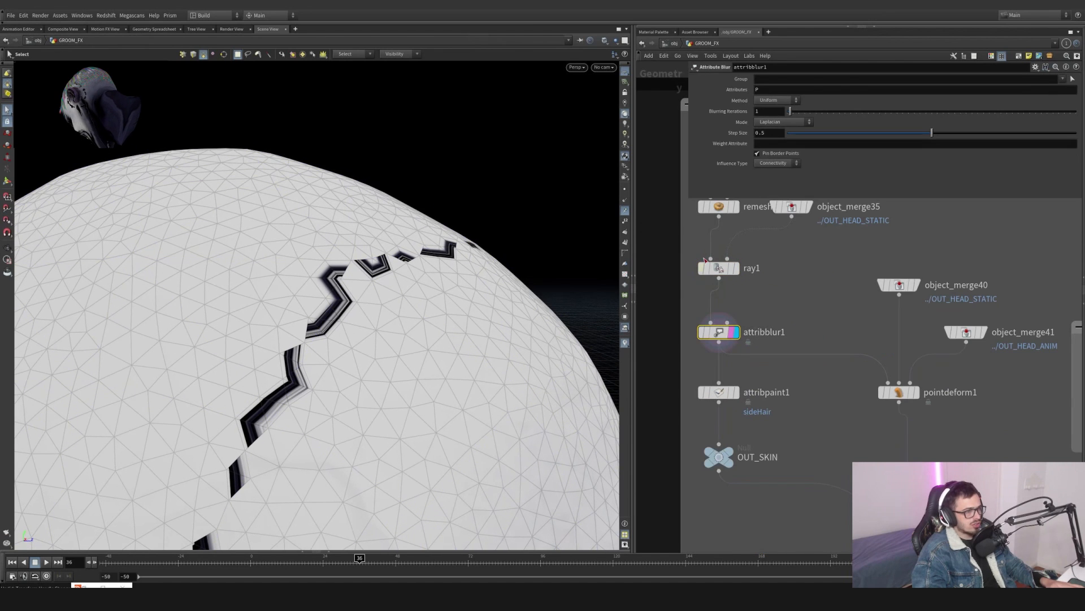
{"action": "left_click", "coordinate": [699, 312]}
{"action": "left_click", "coordinate": [699, 312]}
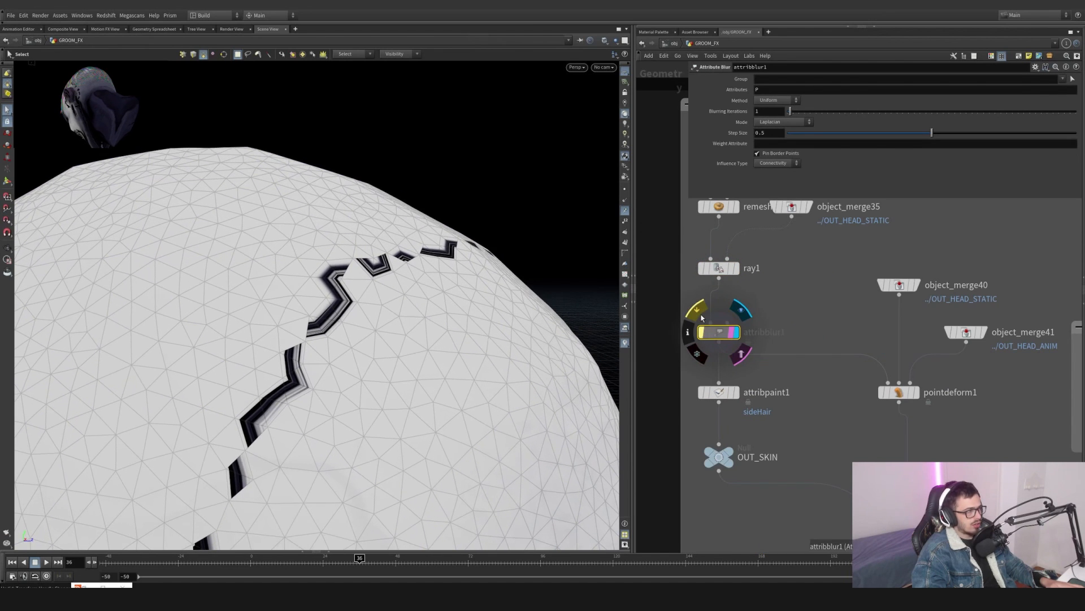
{"action": "left_click", "coordinate": [699, 312]}
{"action": "left_click", "coordinate": [699, 312]}
{"action": "left_click", "coordinate": [699, 312]}
{"action": "middle_click_drag", "start_coordinate": [717, 277], "coordinate": [708, 344]}
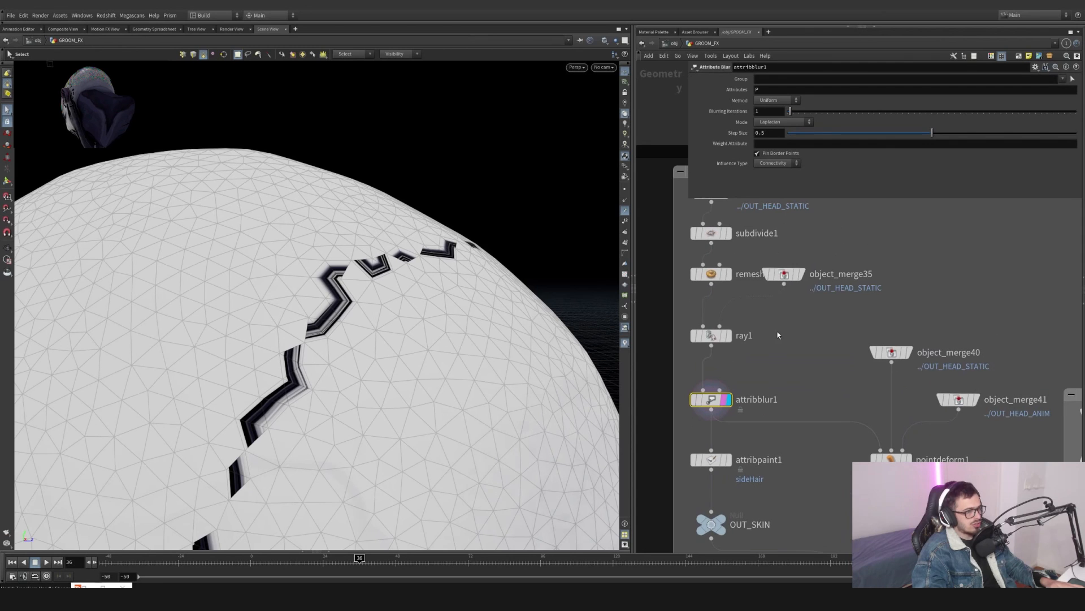
{"action": "mouse_move", "coordinate": [797, 276]}
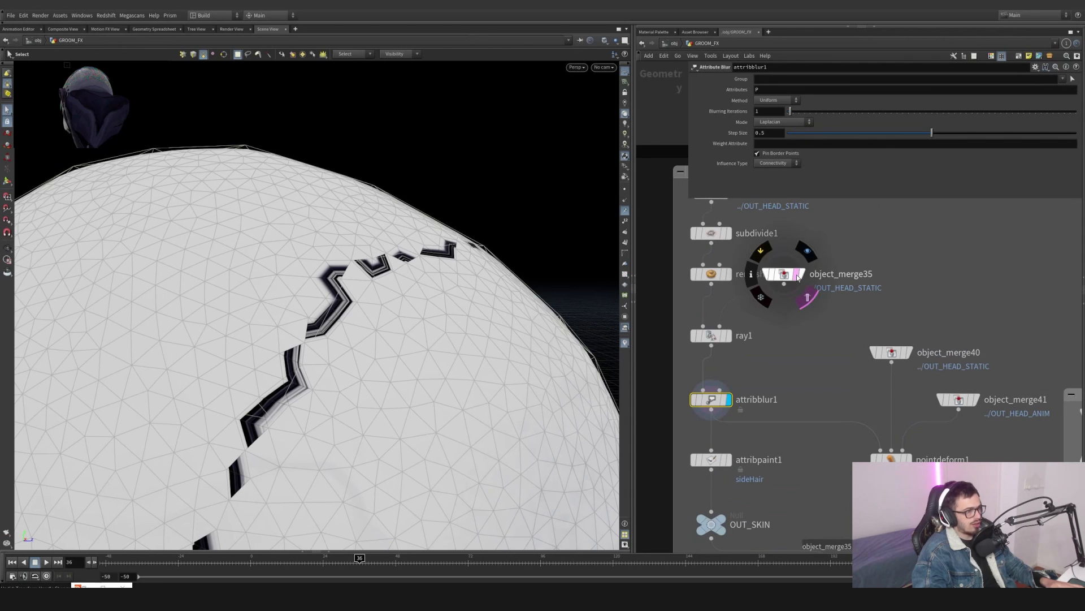
{"action": "left_click", "coordinate": [732, 277]}
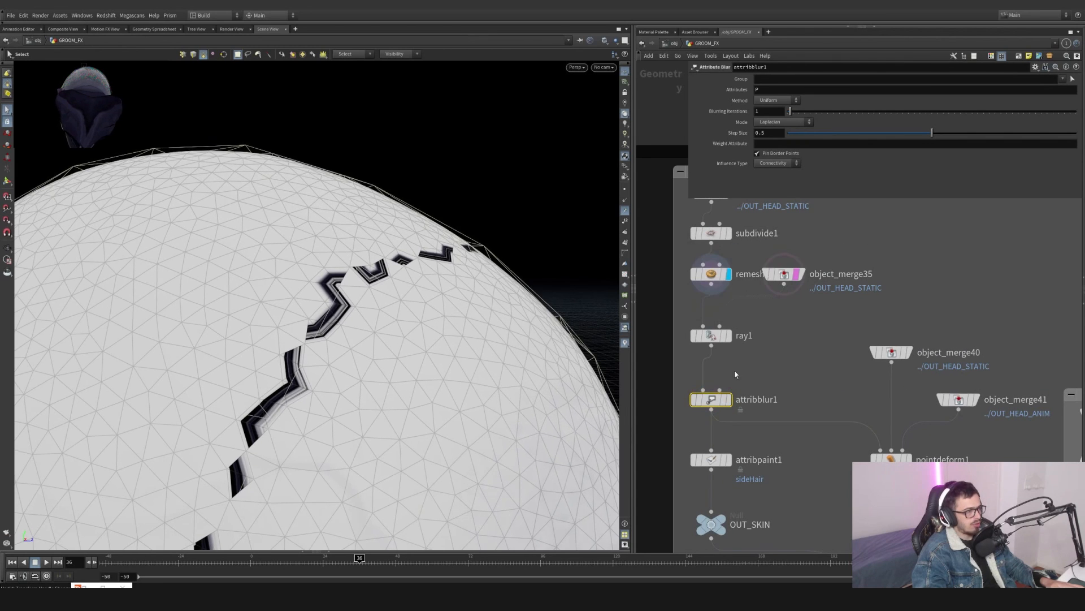
{"action": "left_click", "coordinate": [729, 399]}
{"action": "middle_click_drag", "start_coordinate": [805, 399], "coordinate": [798, 316]}
- Select attribpaint1, enter its paint state and orbit around the painted sideHair mask on the head
{"action": "left_click", "coordinate": [721, 377]}
{"action": "key", "text": "alt"}
{"action": "right_click_drag", "start_coordinate": [415, 281], "coordinate": [455, 341], "text": "alt"}
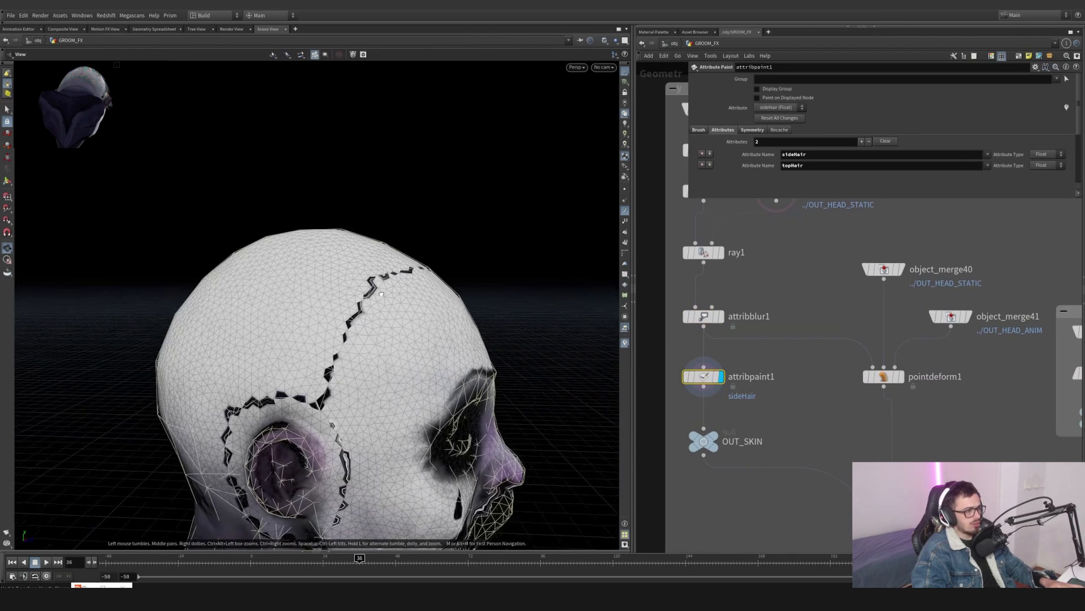
{"action": "left_click_drag", "start_coordinate": [455, 341], "coordinate": [374, 261], "text": "alt"}
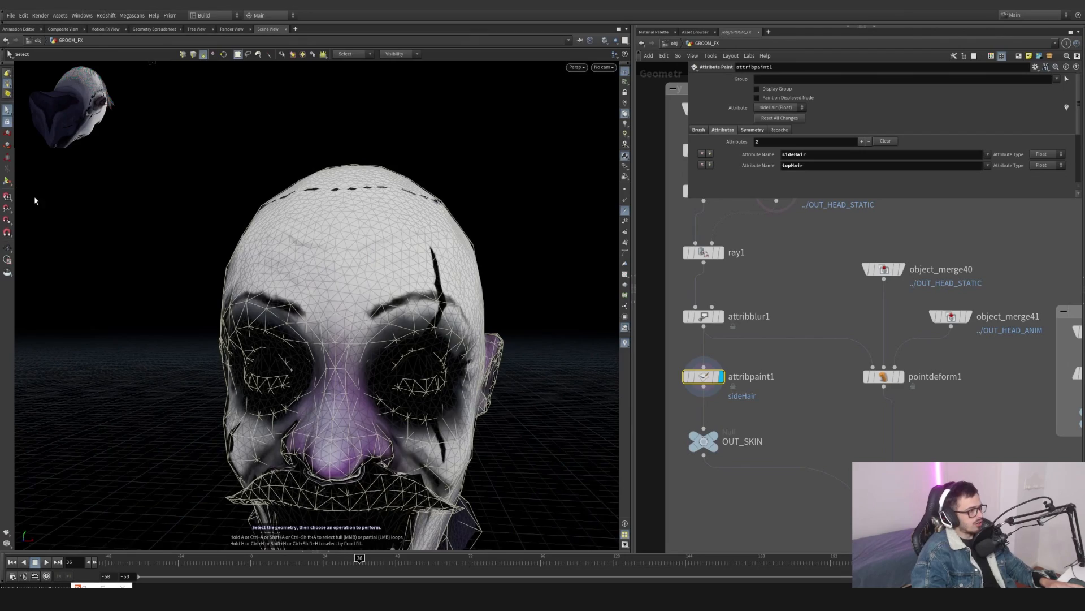
{"action": "key", "text": "Return"}
{"action": "mouse_move", "coordinate": [346, 249]}
{"action": "left_mouse_down", "text": "alt"}
{"action": "mouse_move", "coordinate": [378, 257]}
{"action": "mouse_move", "coordinate": [259, 204]}
{"action": "left_mouse_up", "text": "alt"}
{"action": "mouse_move", "coordinate": [138, 83]}
{"action": "left_mouse_down", "text": "alt"}
{"action": "mouse_move", "coordinate": [359, 187]}
{"action": "mouse_move", "coordinate": [318, 235]}
{"action": "mouse_move", "coordinate": [240, 254]}
{"action": "mouse_move", "coordinate": [404, 223]}
{"action": "mouse_move", "coordinate": [407, 235]}
{"action": "mouse_move", "coordinate": [330, 247]}
{"action": "left_mouse_up", "text": "alt"}
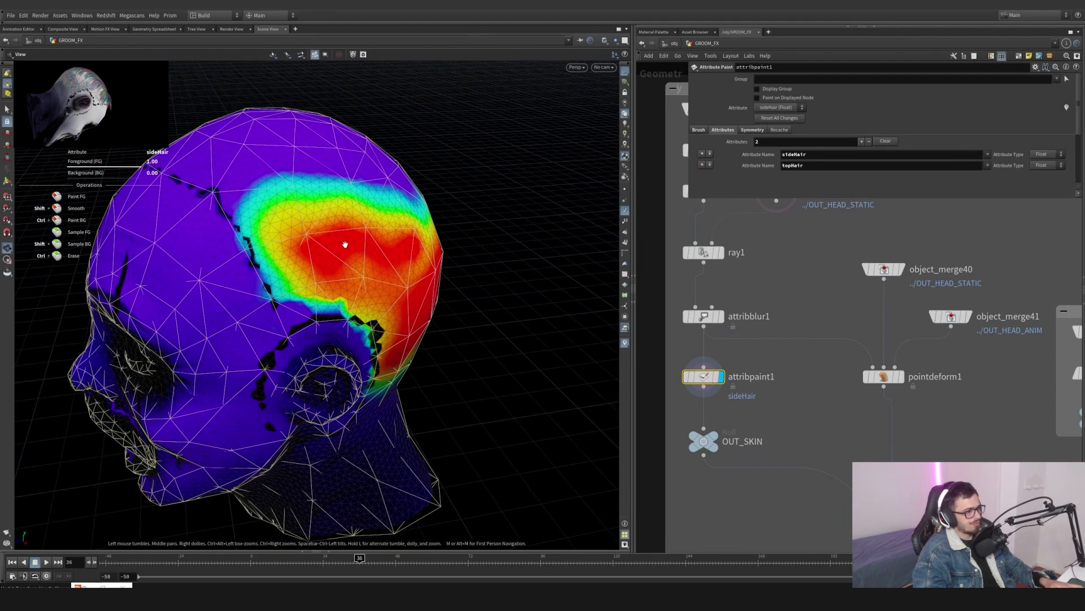
- Review the paint brush, symmetry and attribute settings, then try a sideHair stroke and undo it
{"action": "left_click", "coordinate": [699, 130]}
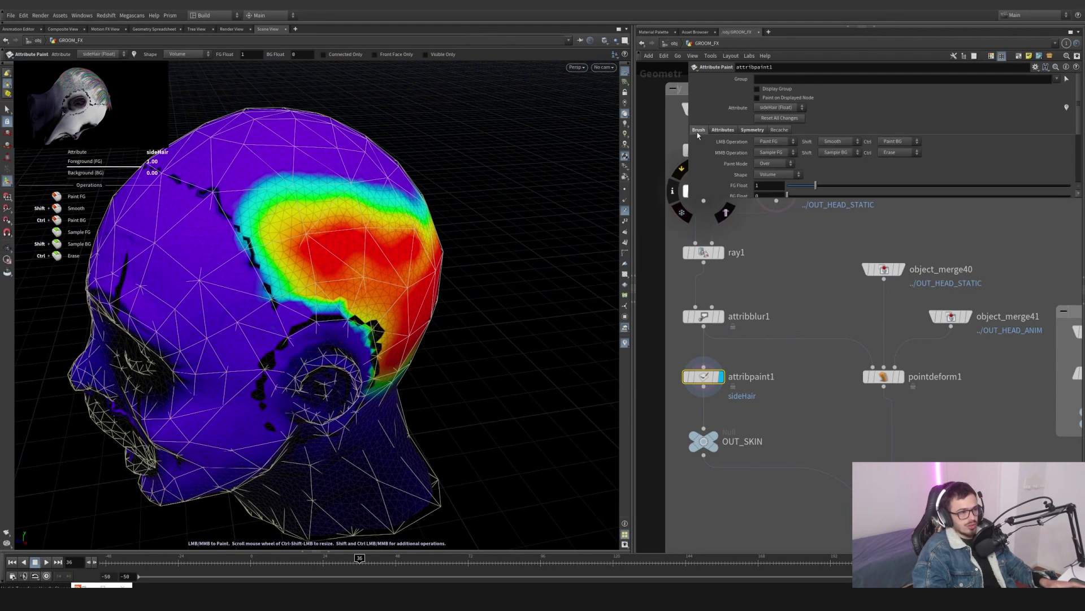
{"action": "scroll", "coordinate": [744, 164], "scroll_direction": "down", "scroll_amount": 3}
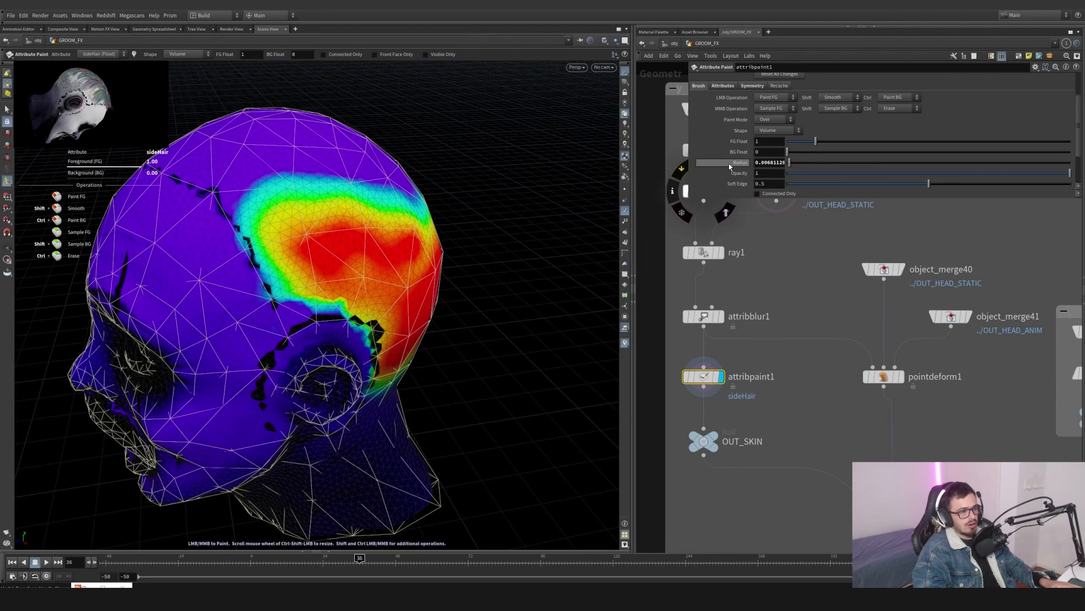
{"action": "scroll", "coordinate": [729, 164], "scroll_direction": "up", "scroll_amount": 2}
{"action": "left_click", "coordinate": [748, 120]}
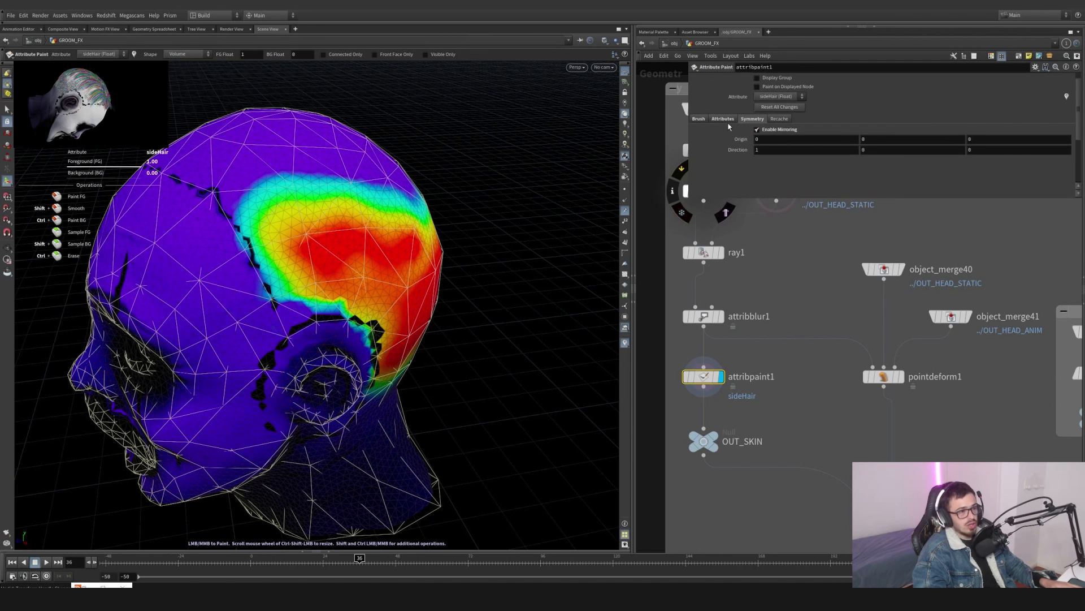
{"action": "left_click", "coordinate": [724, 120]}
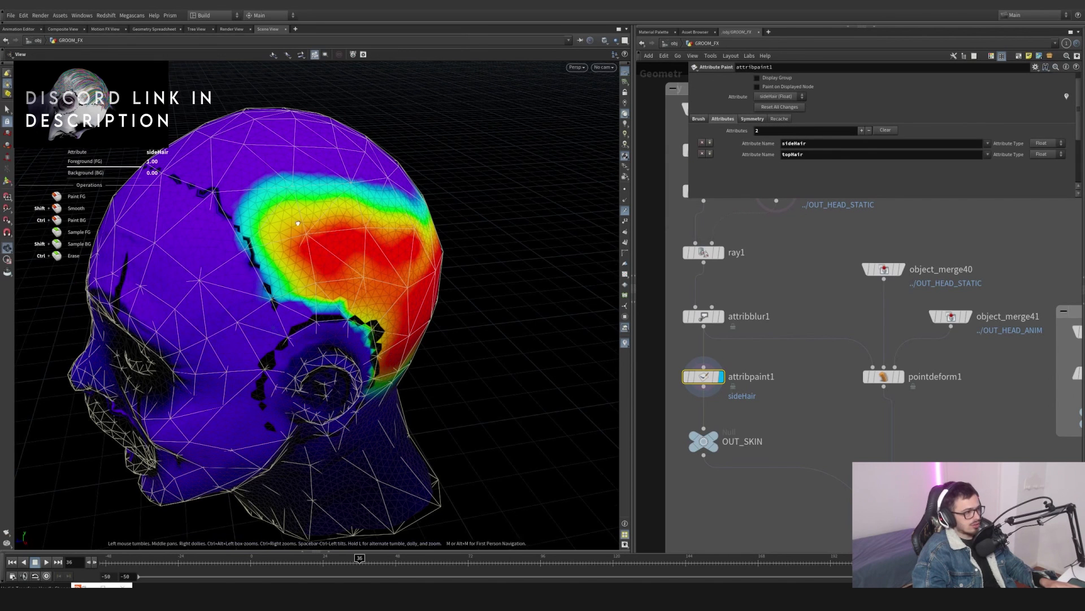
{"action": "mouse_move", "coordinate": [305, 231]}
{"action": "left_mouse_down", "text": "alt"}
{"action": "mouse_move", "coordinate": [378, 238]}
{"action": "mouse_move", "coordinate": [317, 206]}
{"action": "mouse_move", "coordinate": [269, 232]}
{"action": "mouse_move", "coordinate": [237, 221]}
{"action": "mouse_move", "coordinate": [405, 242]}
{"action": "mouse_move", "coordinate": [388, 225]}
{"action": "mouse_move", "coordinate": [361, 234]}
{"action": "left_mouse_up", "text": "alt"}
{"action": "key", "text": "ctrl+z"}
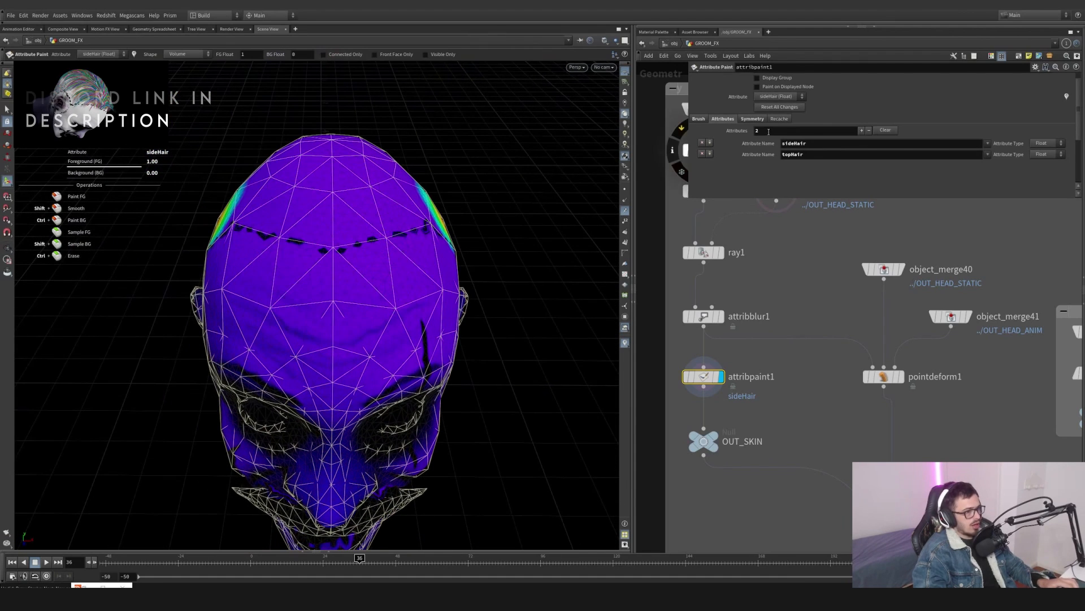
- Try a stroke with mirroring toggled off, undo it, and re-enable mirroring
{"action": "left_click", "coordinate": [752, 118]}
{"action": "left_click", "coordinate": [758, 130]}
{"action": "mouse_move", "coordinate": [334, 257]}
{"action": "left_mouse_down"}
{"action": "mouse_move", "coordinate": [378, 199]}
{"action": "mouse_move", "coordinate": [382, 228]}
{"action": "mouse_move", "coordinate": [235, 226]}
{"action": "mouse_move", "coordinate": [308, 249]}
{"action": "left_mouse_up"}
{"action": "key", "text": "ctrl+z"}
{"action": "left_click", "coordinate": [758, 130]}
{"action": "key", "text": "Return"}
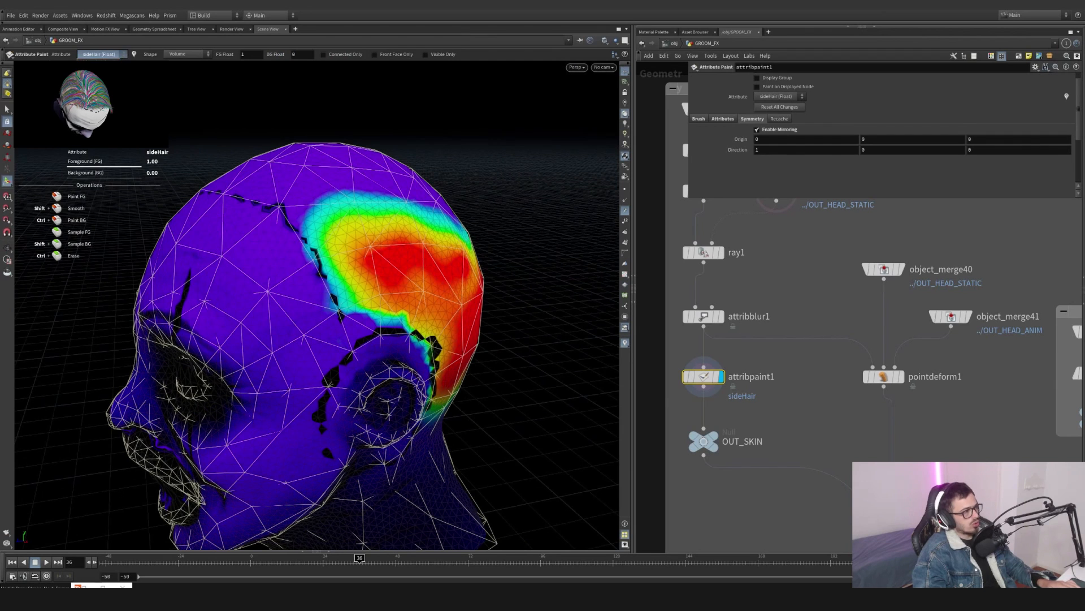
- Switch the painted attribute to topHair and paint strokes across the top of the head, undoing the last one
{"action": "left_click", "coordinate": [101, 71]}
{"action": "left_click_drag", "start_coordinate": [320, 209], "coordinate": [365, 235], "text": "alt"}
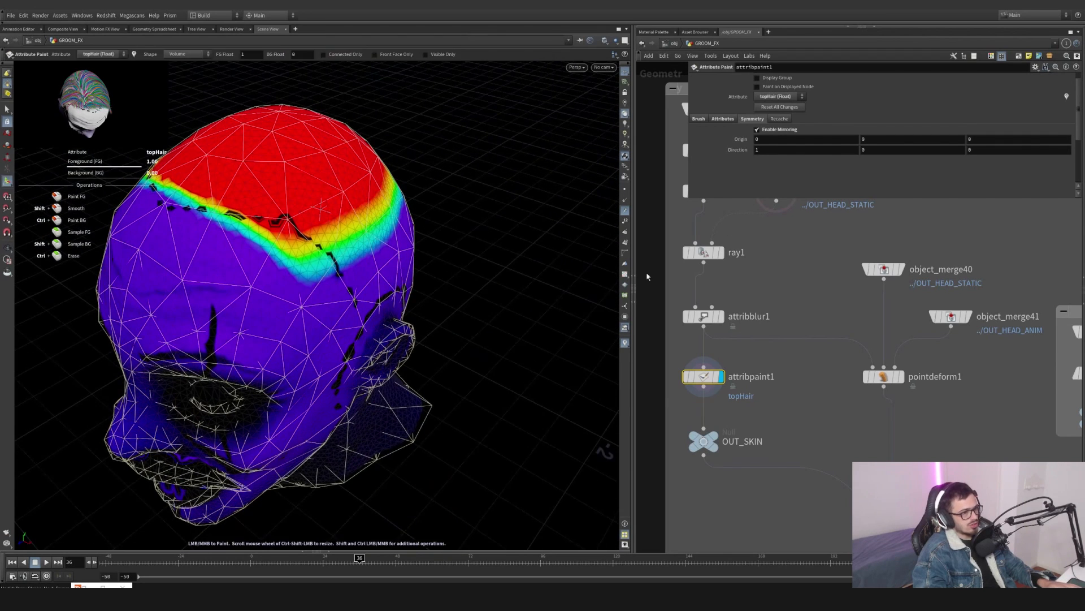
{"action": "middle_click_drag", "start_coordinate": [339, 243], "coordinate": [417, 251], "text": "alt"}
{"action": "mouse_move", "coordinate": [222, 218]}
{"action": "left_mouse_down"}
{"action": "mouse_move", "coordinate": [243, 229]}
{"action": "mouse_move", "coordinate": [300, 218]}
{"action": "left_mouse_up"}
{"action": "key", "text": "ctrl+z"}
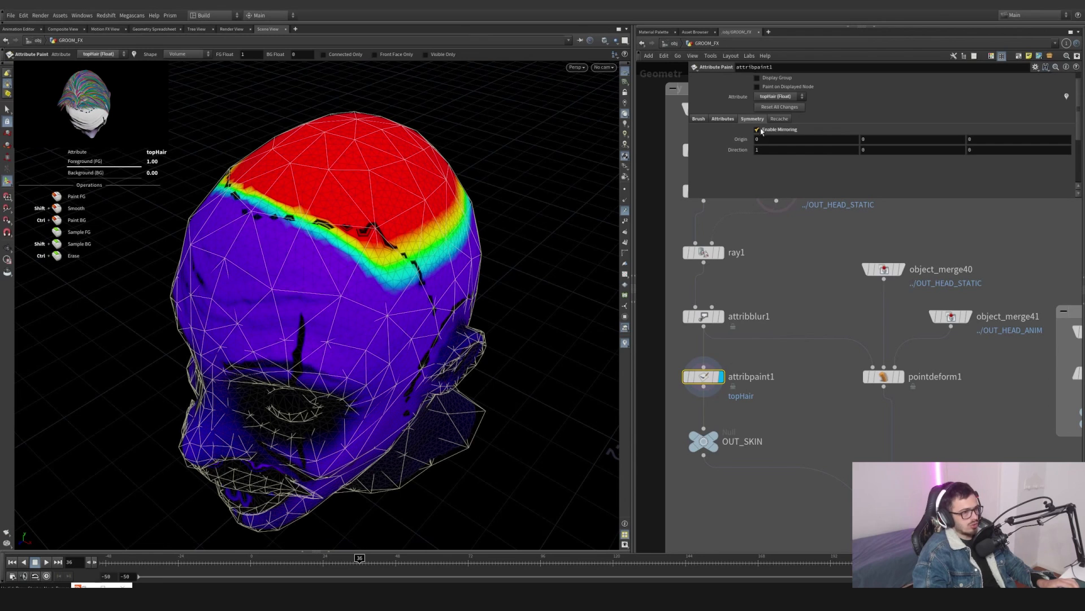
{"action": "left_click", "coordinate": [723, 119]}
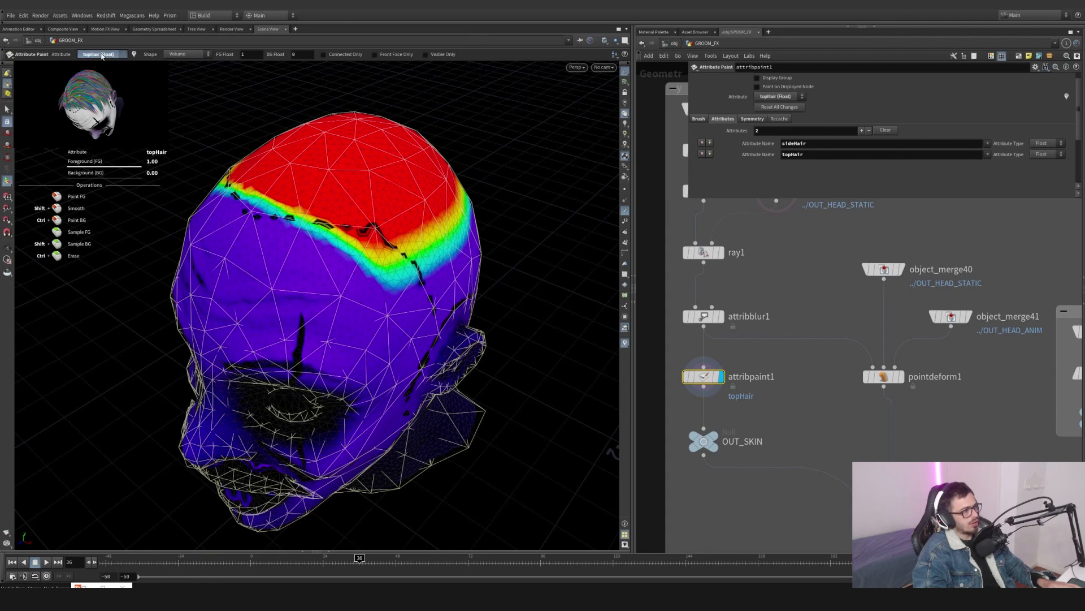
- Re-examine the topHair mask from the side and display the OUT_SKIN output
{"action": "key", "text": "Escape"}
{"action": "mouse_move", "coordinate": [518, 201]}
{"action": "left_mouse_down"}
{"action": "mouse_move", "coordinate": [359, 220]}
{"action": "mouse_move", "coordinate": [320, 196]}
{"action": "left_mouse_up"}
{"action": "middle_click_drag", "start_coordinate": [457, 233], "coordinate": [246, 206]}
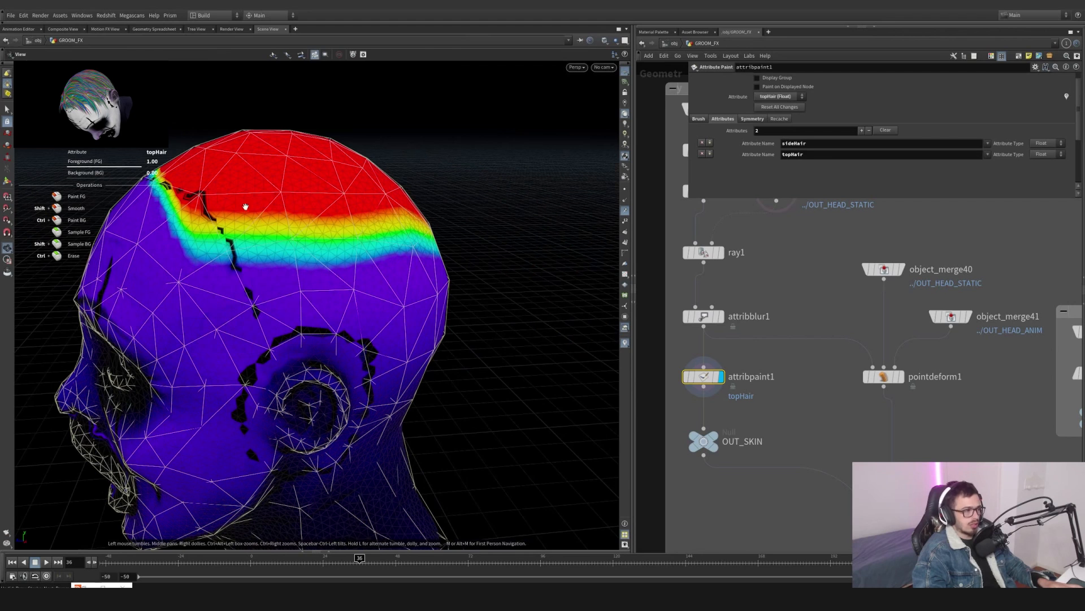
{"action": "key", "text": "Return"}
{"action": "right_click_drag", "start_coordinate": [318, 194], "coordinate": [402, 293], "text": "alt"}
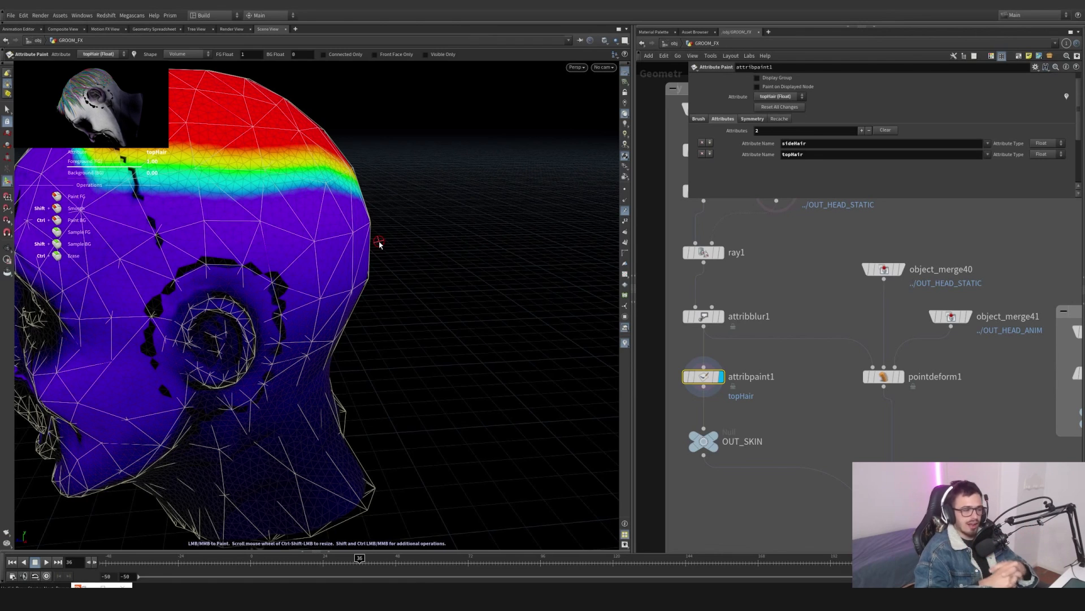
{"action": "left_click", "coordinate": [704, 441]}
{"action": "left_click", "coordinate": [719, 442]}
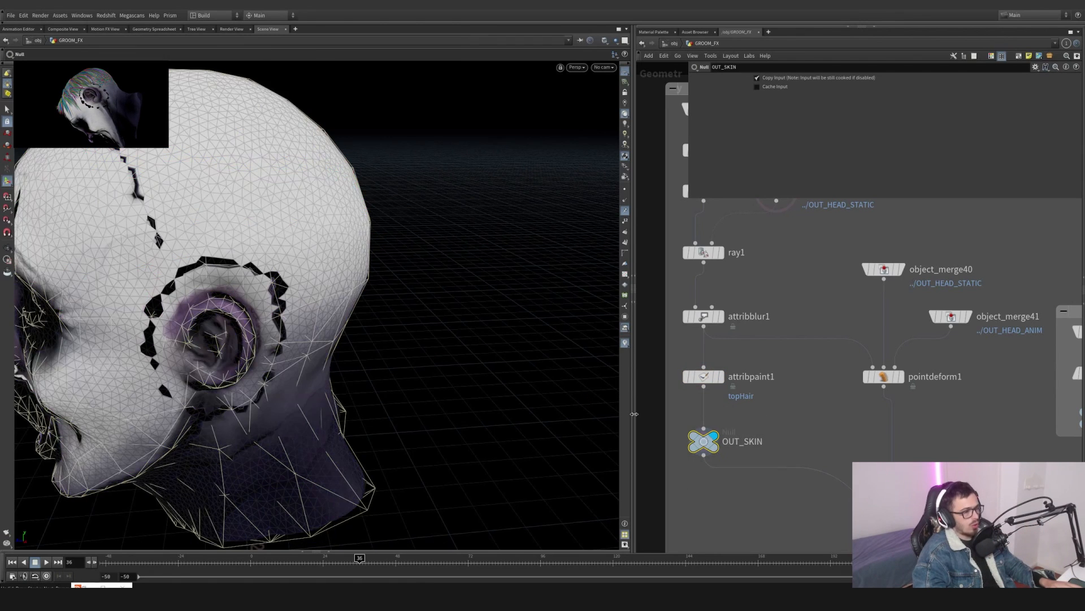
{"action": "key", "text": "Escape"}
{"action": "left_click_drag", "start_coordinate": [509, 339], "coordinate": [400, 315]}
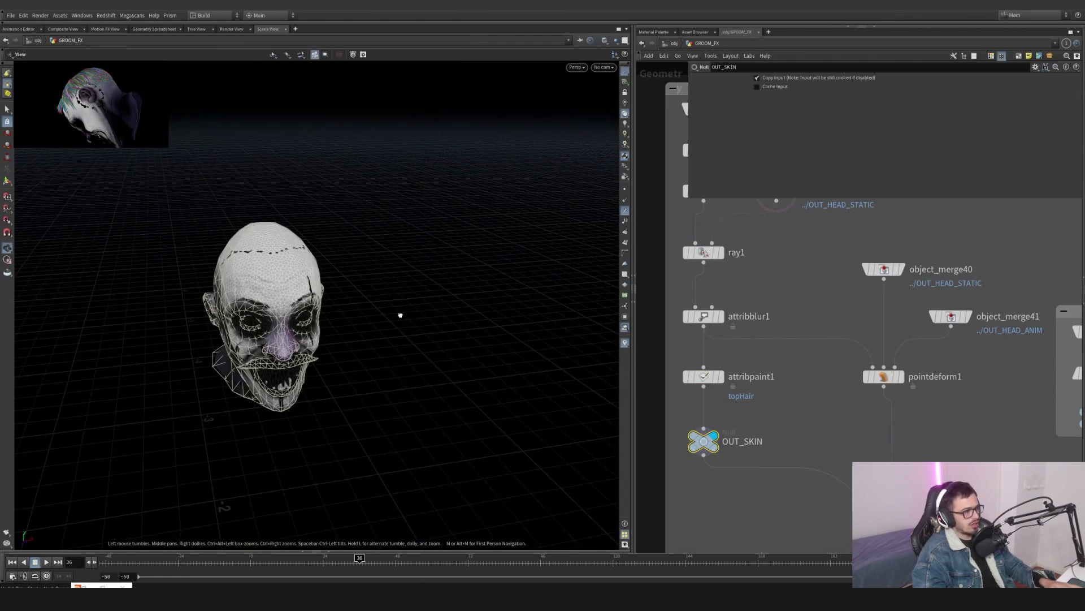
{"action": "key", "text": "Return"}
- Display the attribblur1, object_merge40 and object_merge41 outputs to compare the static and animated heads
{"action": "middle_click_drag", "start_coordinate": [813, 423], "coordinate": [769, 428]}
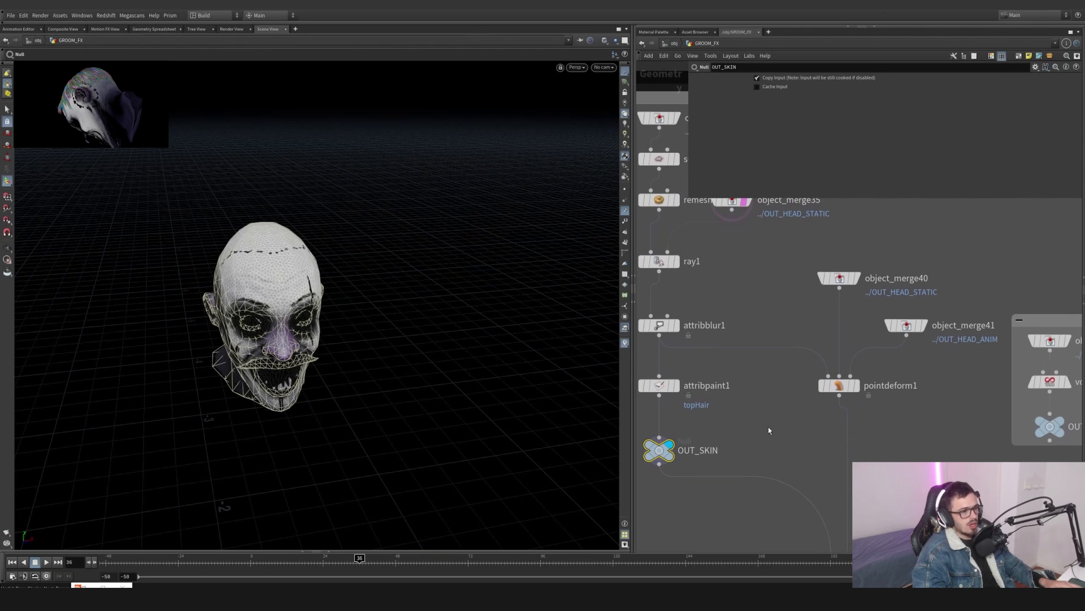
{"action": "left_click", "coordinate": [676, 325]}
{"action": "left_click", "coordinate": [657, 325]}
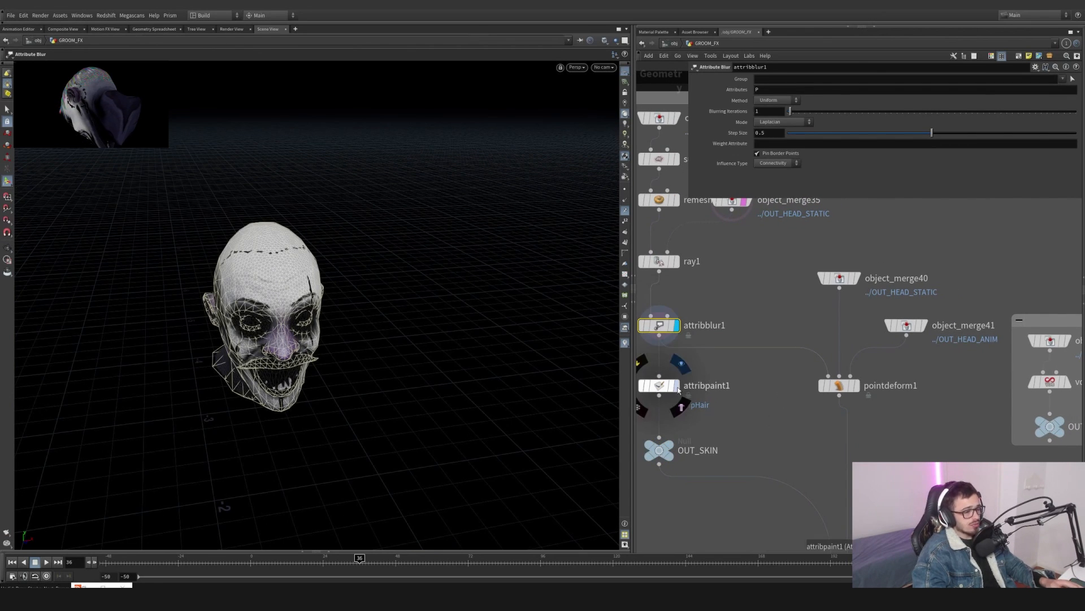
{"action": "middle_click_drag", "start_coordinate": [717, 383], "coordinate": [676, 374]}
{"action": "left_click", "coordinate": [818, 261]}
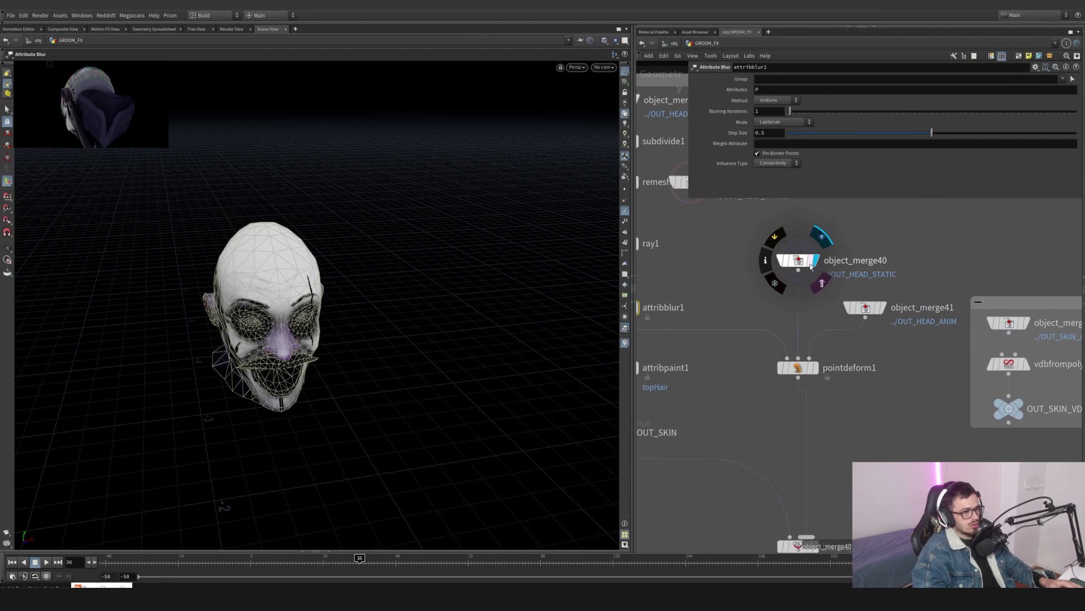
{"action": "left_click", "coordinate": [800, 260]}
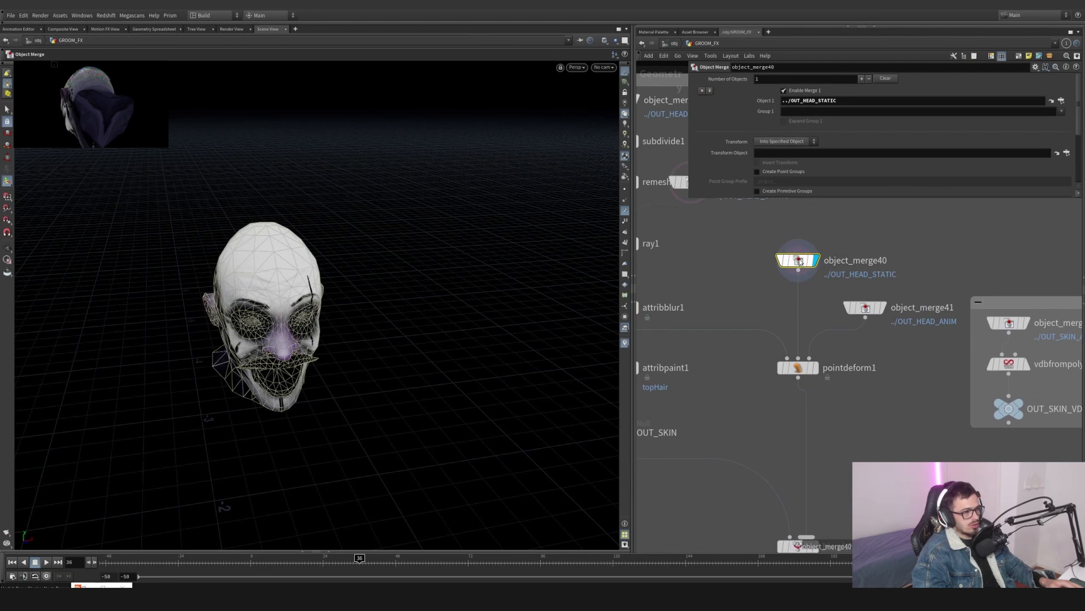
{"action": "left_click", "coordinate": [881, 307]}
{"action": "left_click", "coordinate": [865, 307]}
{"action": "key", "text": "h"}
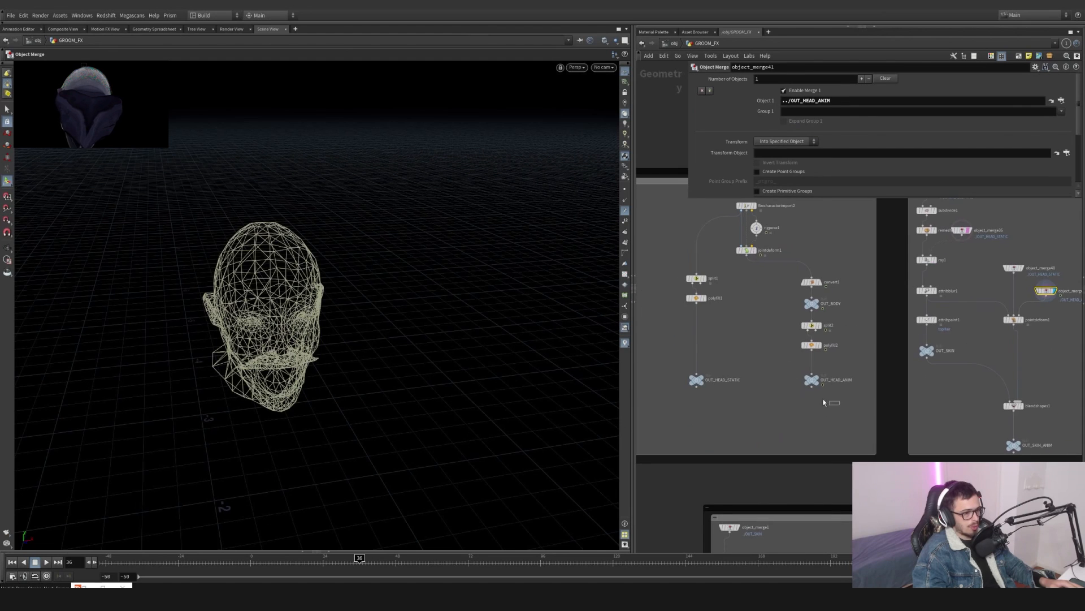
- Display attribblur1 on the head and open attribpaint1's paint state with topHair
{"action": "scroll", "coordinate": [950, 385], "scroll_direction": "up", "scroll_amount": 3}
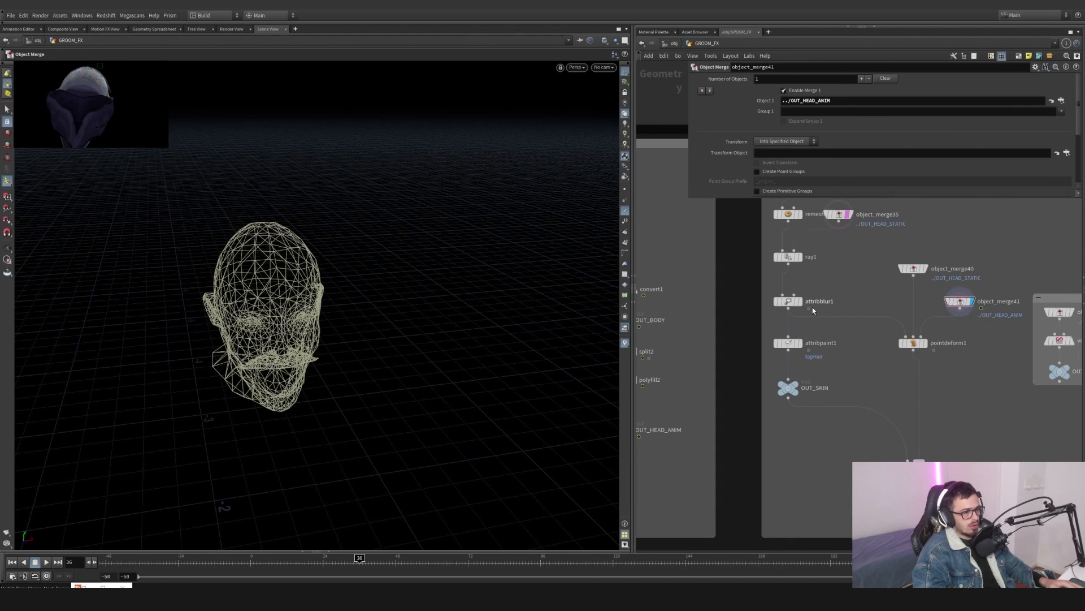
{"action": "left_click", "coordinate": [799, 301]}
{"action": "left_click", "coordinate": [787, 301]}
{"action": "left_click_drag", "start_coordinate": [187, 277], "coordinate": [435, 311]}
{"action": "scroll", "coordinate": [245, 288], "scroll_direction": "up", "scroll_amount": 3}
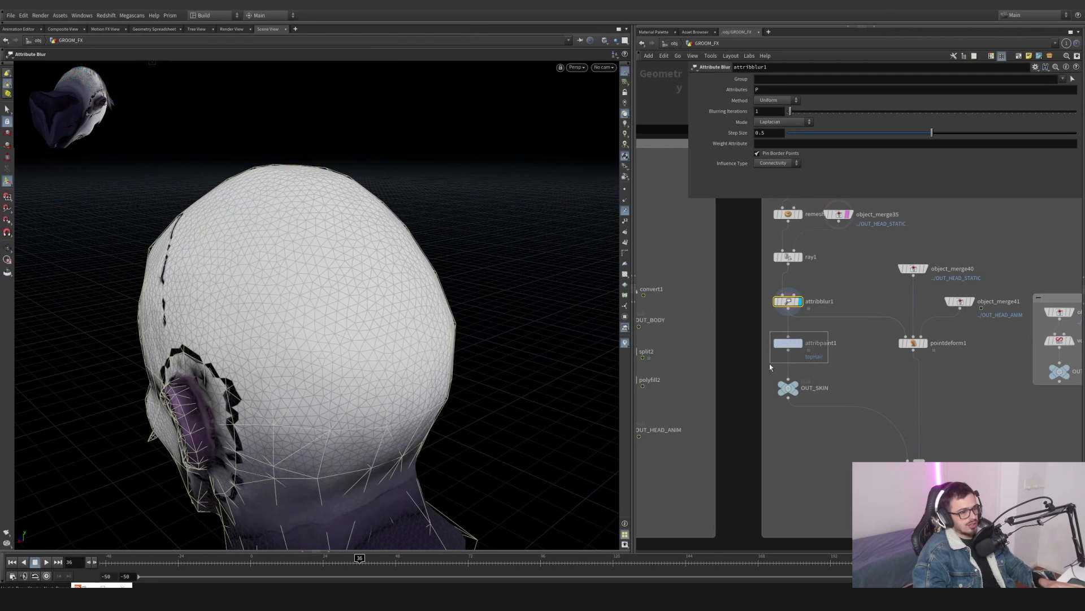
{"action": "left_click_drag", "start_coordinate": [769, 368], "coordinate": [770, 366]}
{"action": "middle_click_drag", "start_coordinate": [846, 380], "coordinate": [838, 349]}
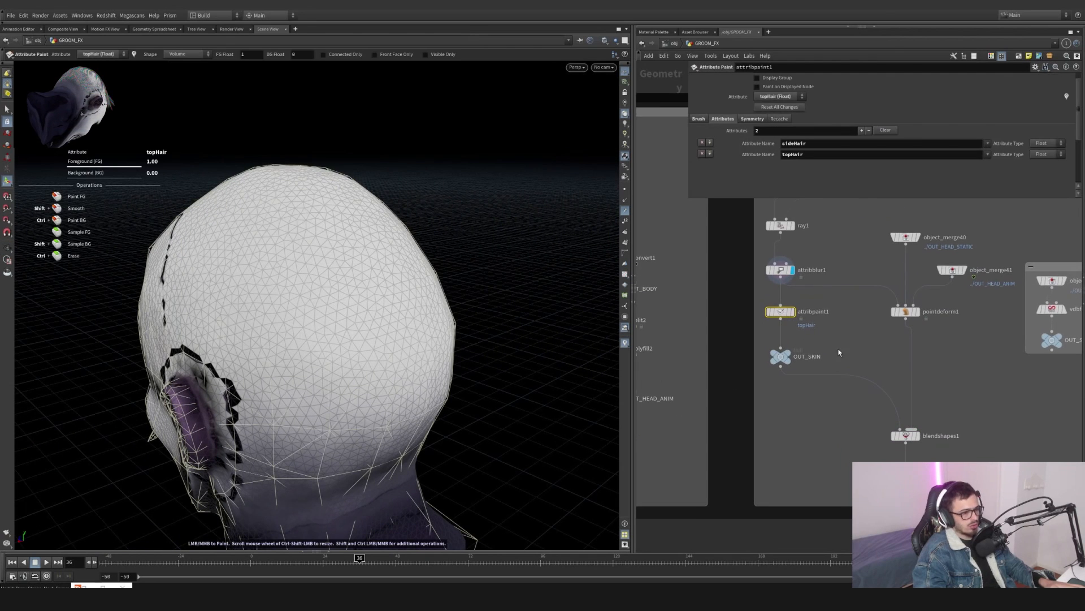
- Display the pointdeform1 output to see the painted masks carried onto the animated head
{"action": "left_click", "coordinate": [917, 312]}
{"action": "left_click", "coordinate": [907, 312]}
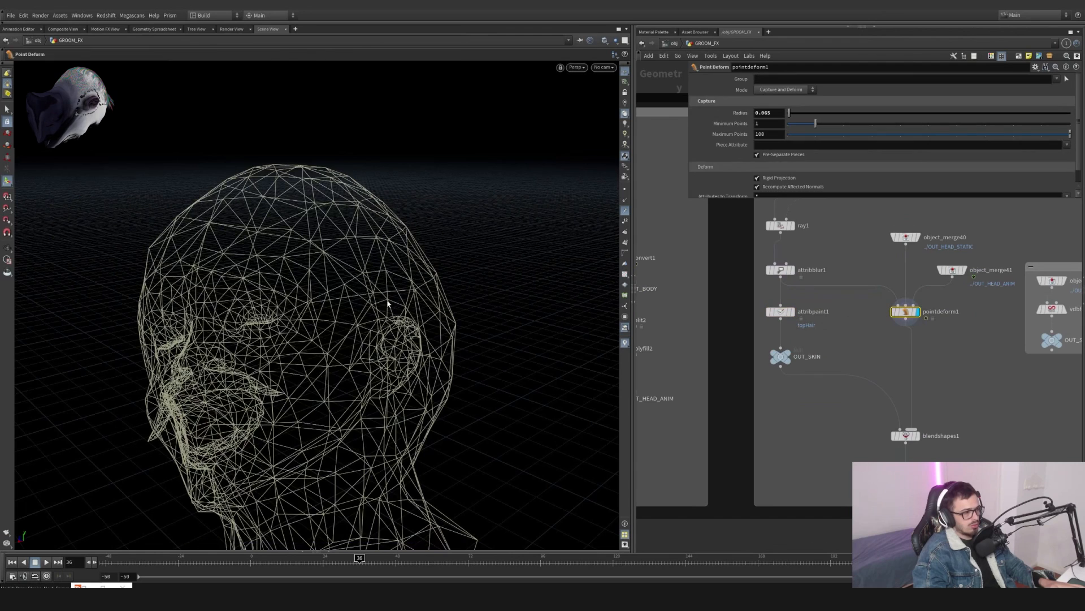
{"action": "left_click_drag", "start_coordinate": [388, 304], "coordinate": [311, 306], "text": "alt"}
{"action": "right_click_drag", "start_coordinate": [310, 306], "coordinate": [243, 299], "text": "alt"}
{"action": "middle_click_drag", "start_coordinate": [848, 288], "coordinate": [749, 310]}
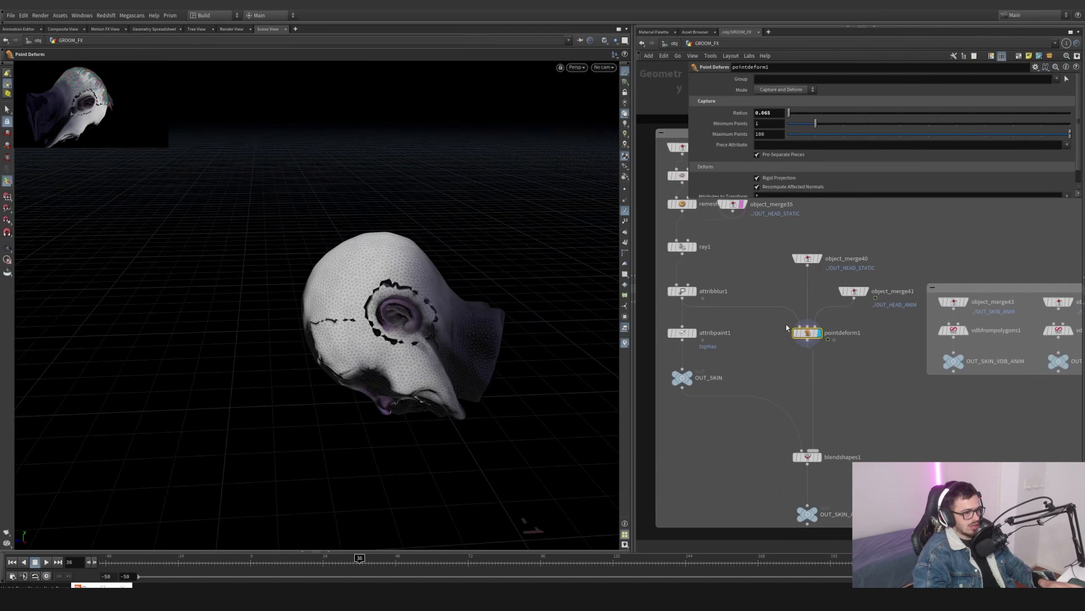
{"action": "left_click", "coordinate": [863, 291]}
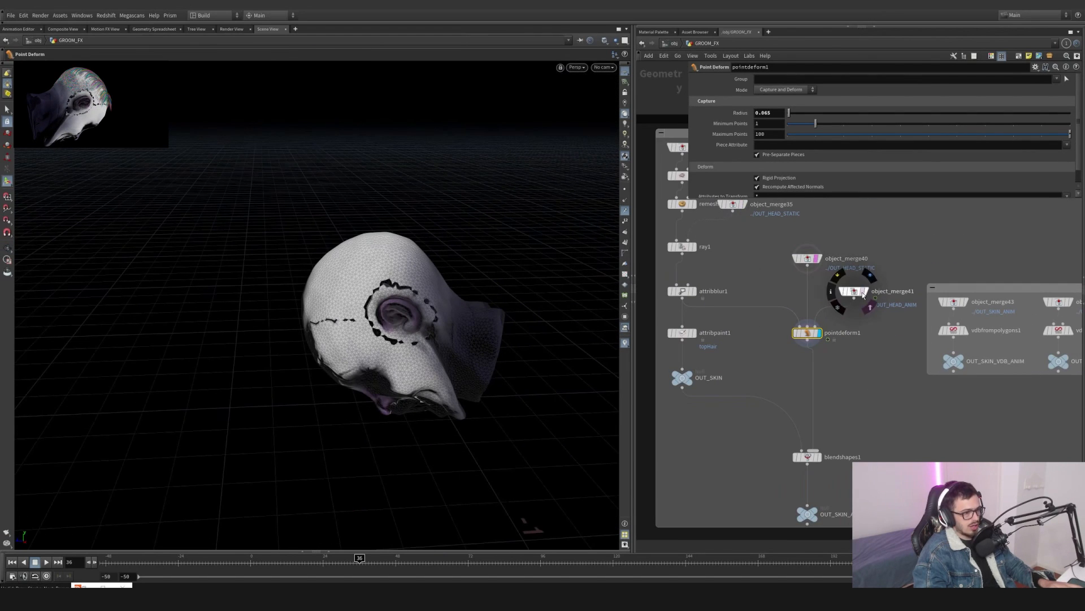
- Orbit around the deformed head to examine the painted mask edges from several angles
{"action": "left_click_drag", "start_coordinate": [441, 291], "coordinate": [495, 277], "text": "alt"}
{"action": "right_click_drag", "start_coordinate": [494, 277], "coordinate": [554, 344], "text": "alt"}
{"action": "middle_click_drag", "start_coordinate": [465, 343], "coordinate": [391, 225], "text": "alt"}
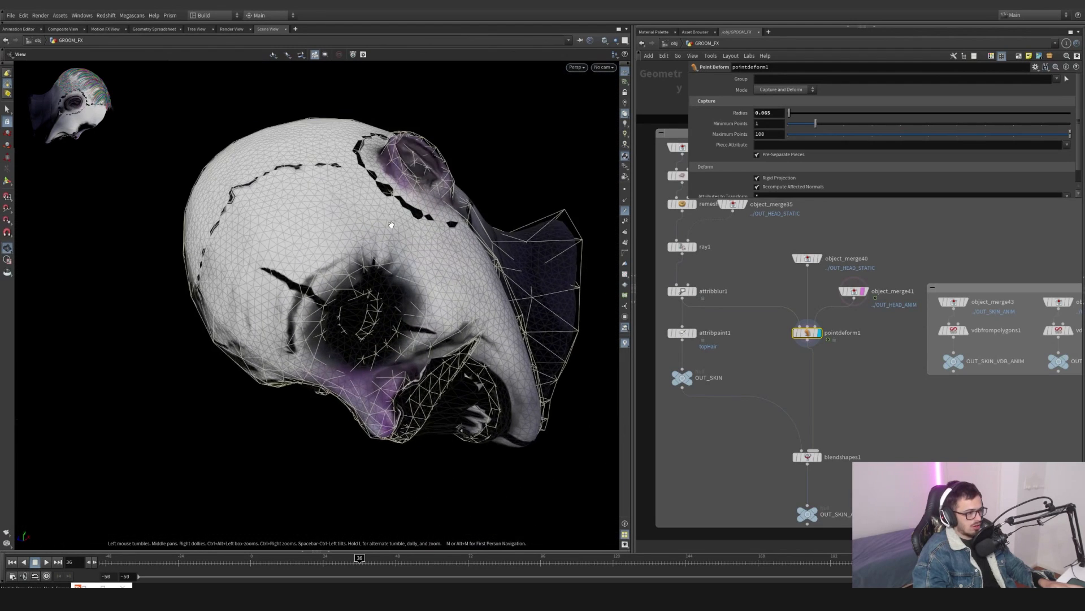
{"action": "left_click_drag", "start_coordinate": [402, 301], "coordinate": [362, 362], "text": "alt"}
{"action": "right_click_drag", "start_coordinate": [407, 317], "coordinate": [427, 325], "text": "alt"}
{"action": "middle_click_drag", "start_coordinate": [427, 315], "coordinate": [393, 342], "text": "alt"}
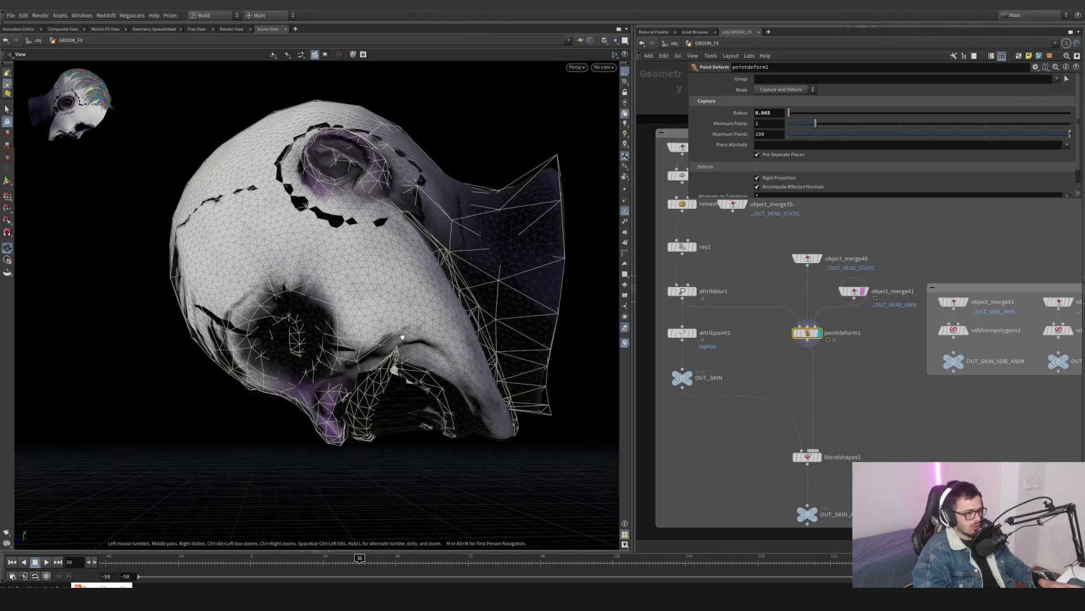
{"action": "left_click_drag", "start_coordinate": [402, 338], "coordinate": [403, 315], "text": "alt"}
{"action": "left_click_drag", "start_coordinate": [441, 248], "coordinate": [534, 257]}
{"action": "middle_click_drag", "start_coordinate": [280, 320], "coordinate": [397, 328]}
{"action": "right_click_drag", "start_coordinate": [366, 322], "coordinate": [280, 313]}
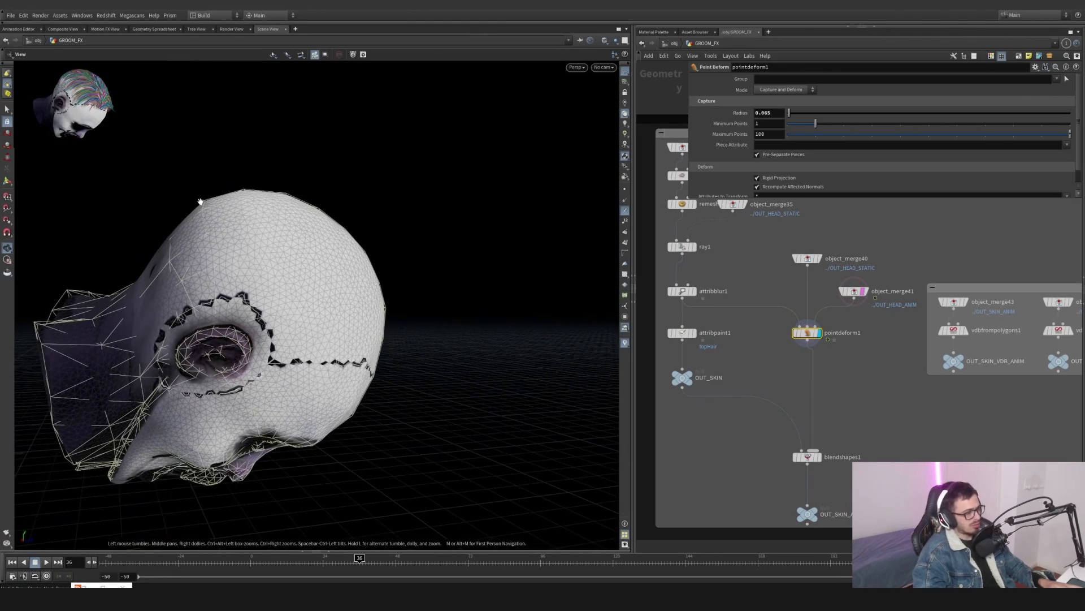
{"action": "key", "text": "Return"}
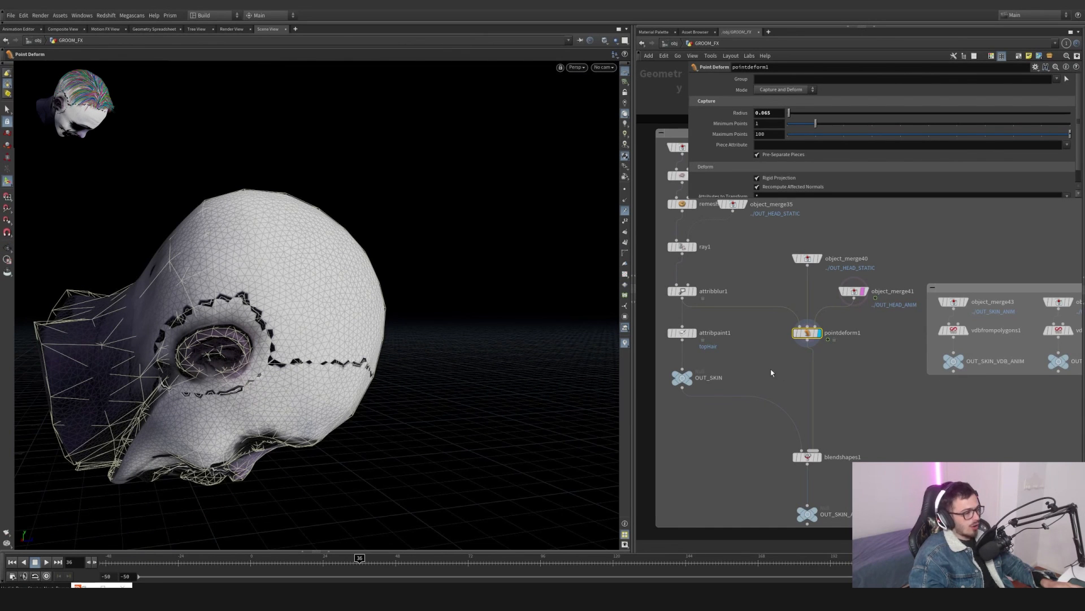
- Jump back on the timeline, frame the whole scene and display the OUT_SKIN output
{"action": "middle_click_drag", "start_coordinate": [841, 410], "coordinate": [843, 393]}
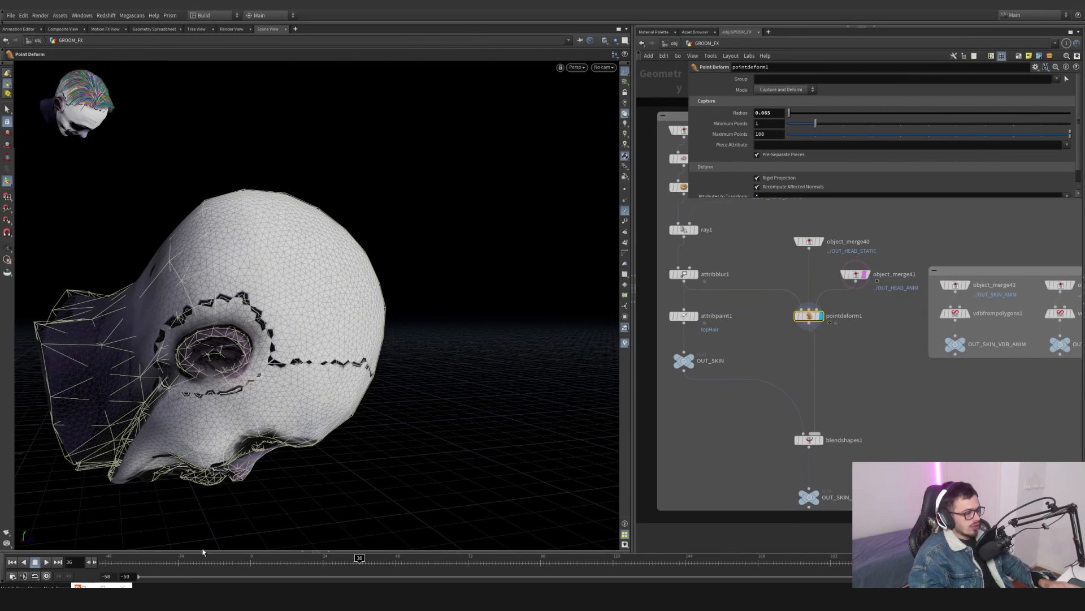
{"action": "left_click_drag", "start_coordinate": [118, 561], "coordinate": [101, 561]}
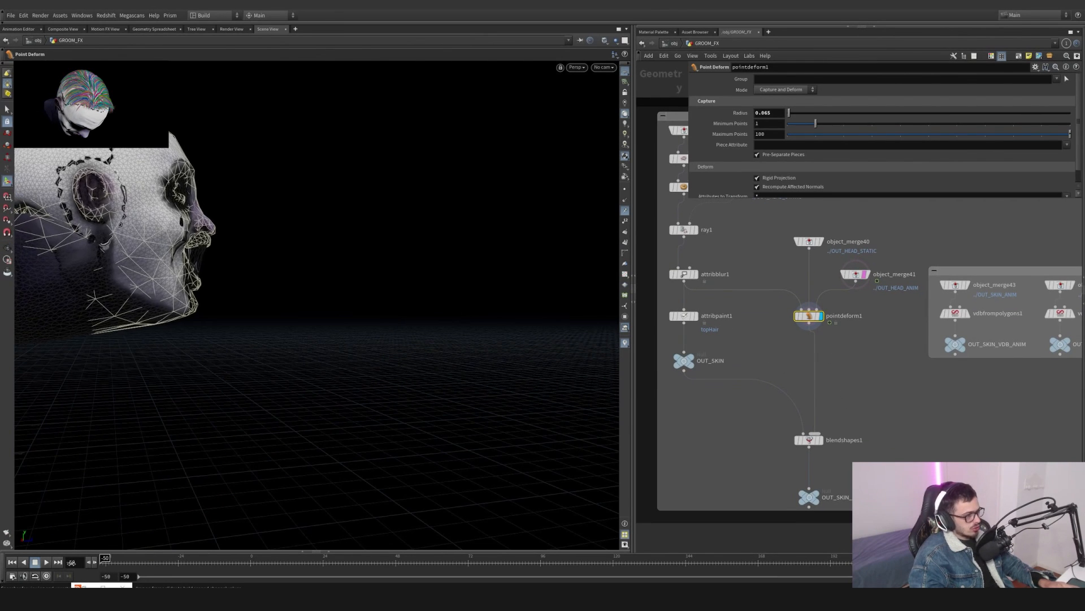
{"action": "key", "text": "space+h"}
{"action": "right_click_drag", "start_coordinate": [143, 283], "coordinate": [56, 317], "text": "alt"}
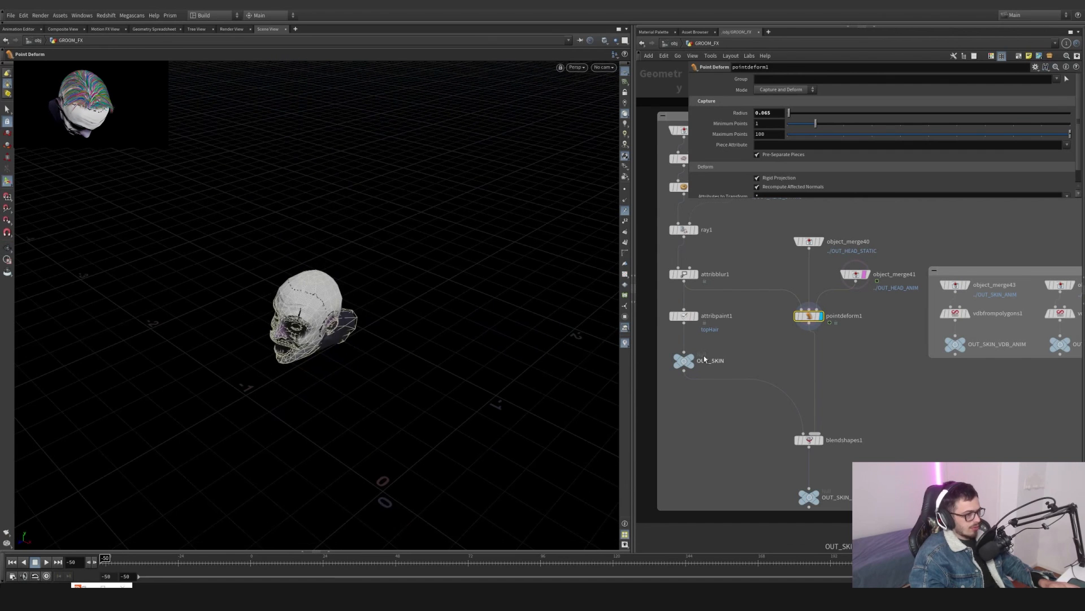
{"action": "left_click", "coordinate": [684, 360]}
{"action": "middle_click_drag", "start_coordinate": [415, 165], "coordinate": [417, 218], "text": "alt"}
{"action": "left_click_drag", "start_coordinate": [417, 218], "coordinate": [393, 217], "text": "alt"}
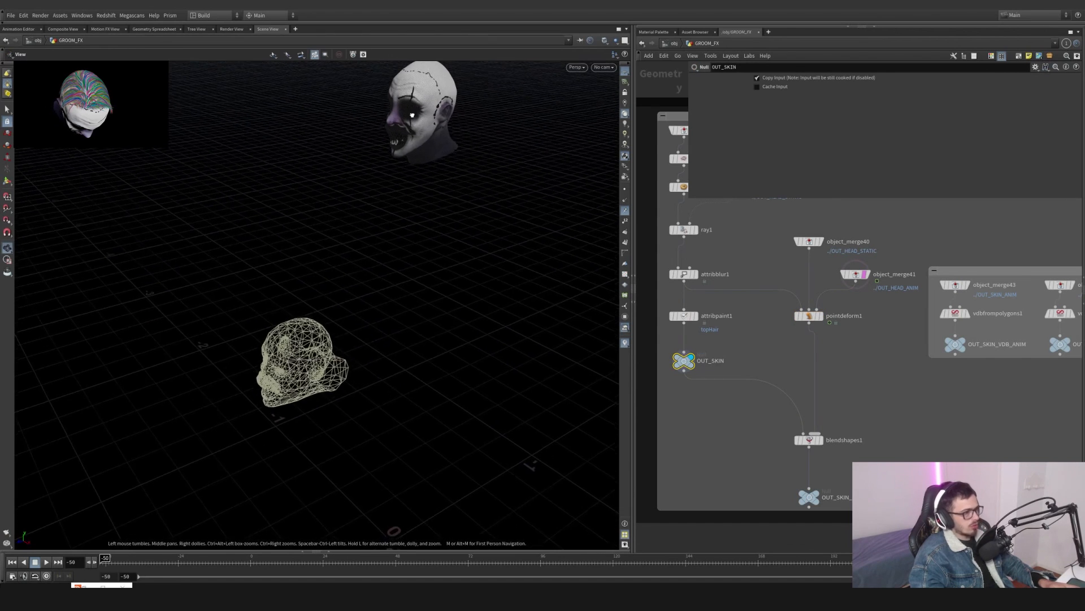
- Display the pointdeform1 and blendshapes1 outputs and scrub the timeline to check the animated head
{"action": "left_click", "coordinate": [820, 318]}
{"action": "left_click", "coordinate": [813, 319]}
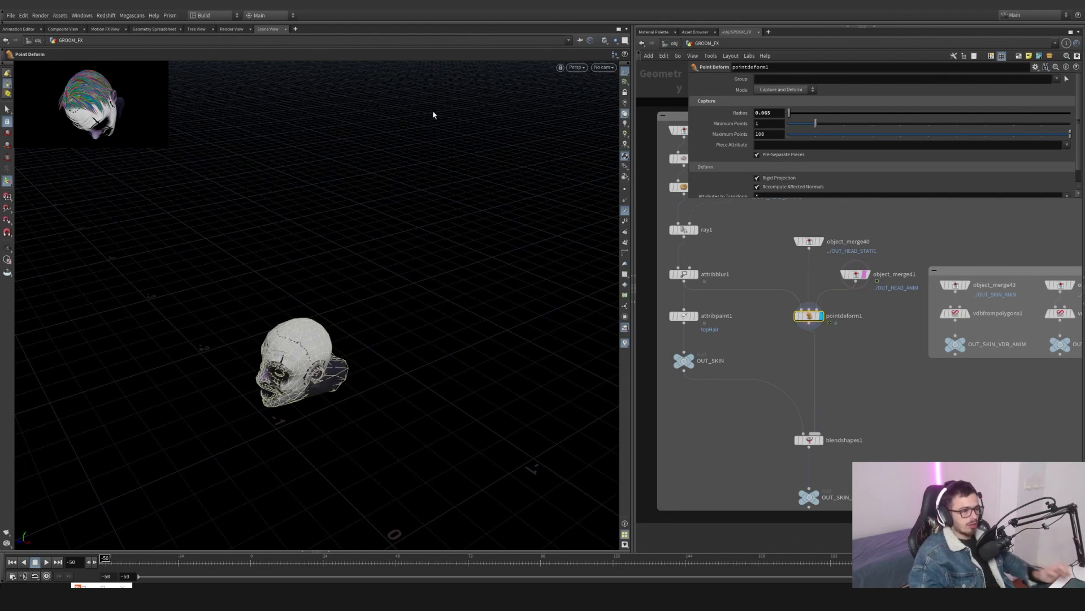
{"action": "left_click", "coordinate": [820, 440]}
{"action": "left_click", "coordinate": [821, 442]}
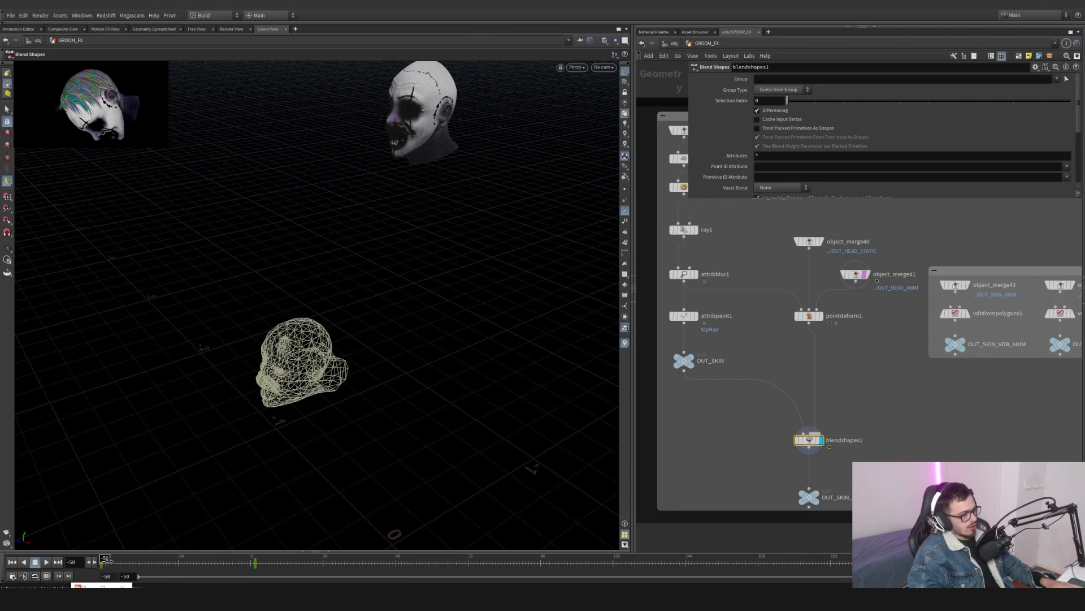
{"action": "left_click_drag", "start_coordinate": [106, 559], "coordinate": [151, 550]}
{"action": "left_click_drag", "start_coordinate": [885, 406], "coordinate": [769, 460]}
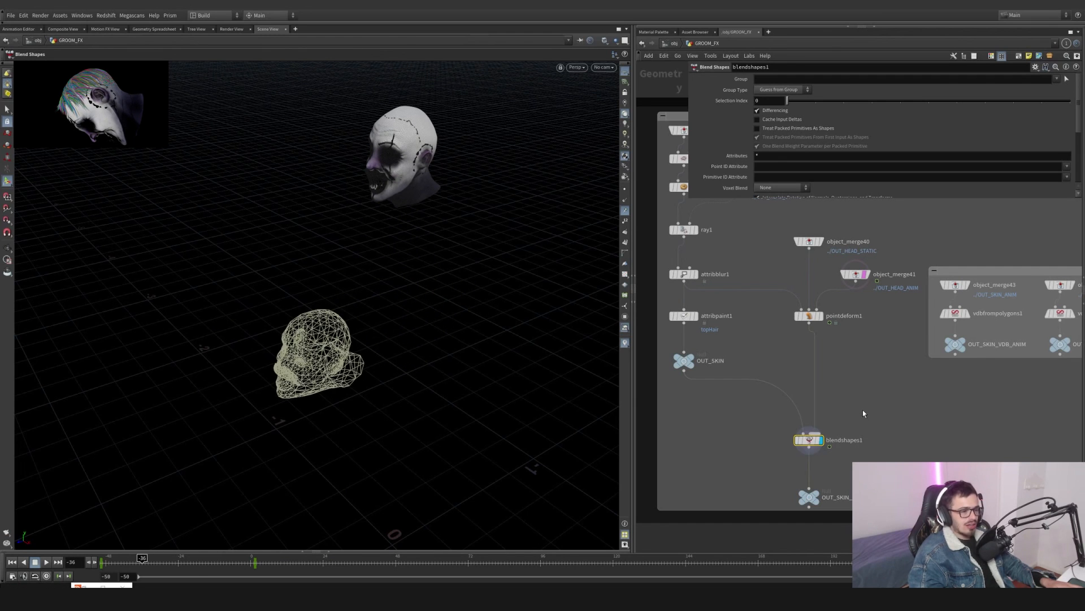
{"action": "middle_click_drag", "start_coordinate": [859, 417], "coordinate": [830, 412]}
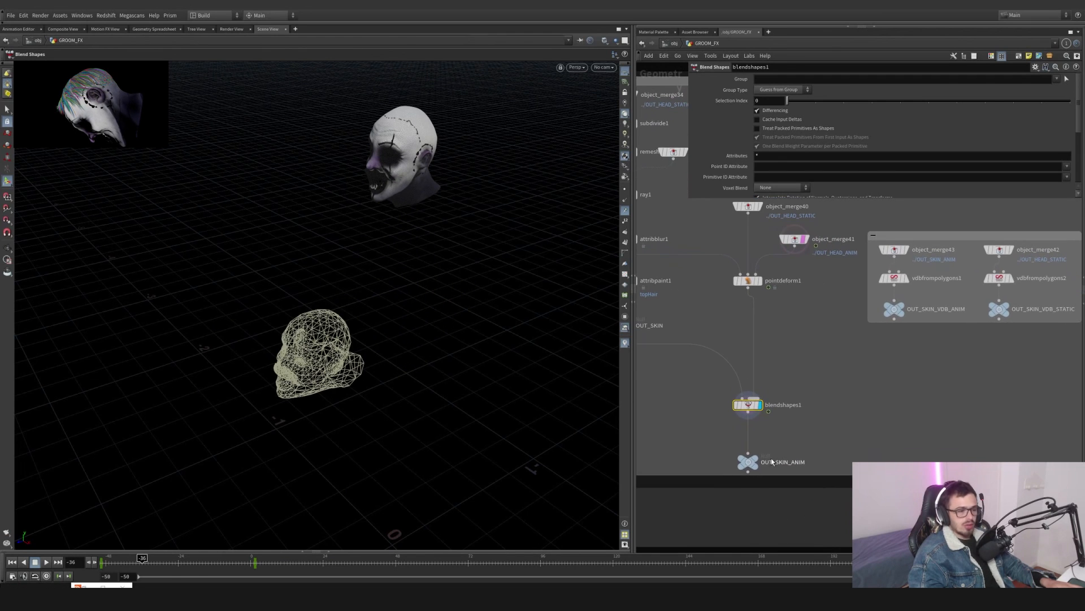
- Display the OUT_SKIN_ANIM output and pan over to the VDB node group
{"action": "left_click", "coordinate": [757, 459]}
{"action": "left_click_drag", "start_coordinate": [800, 465], "coordinate": [754, 438]}
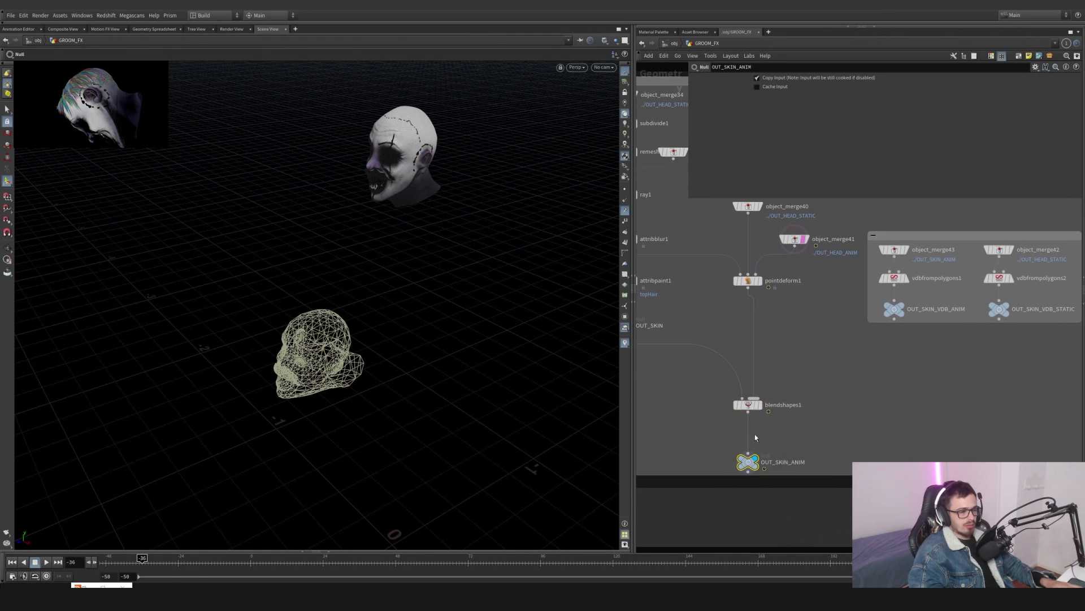
{"action": "left_click", "coordinate": [755, 468]}
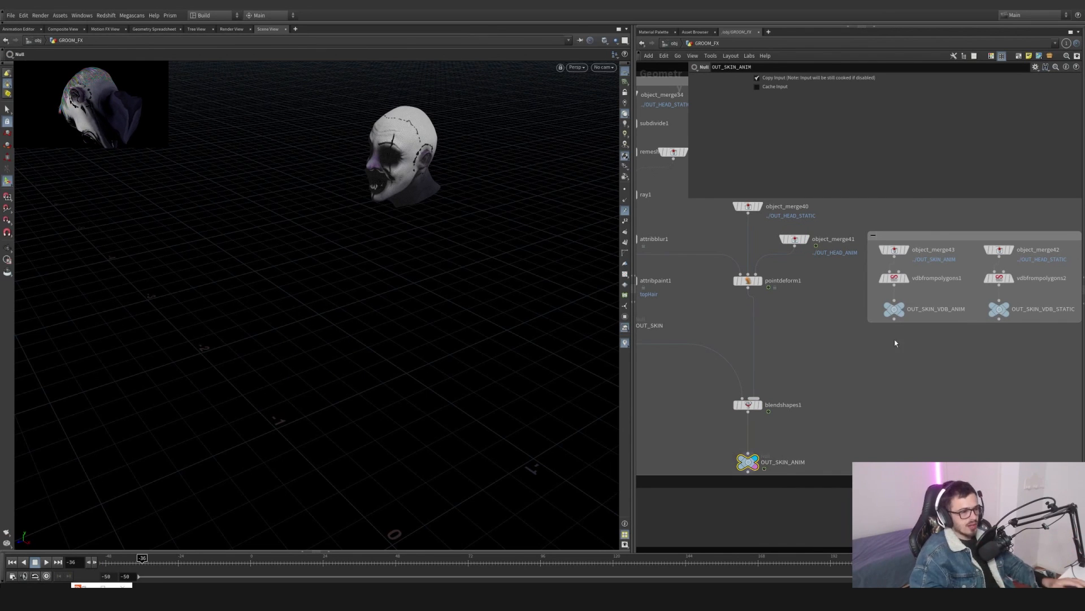
{"action": "middle_click_drag", "start_coordinate": [886, 367], "coordinate": [813, 400]}
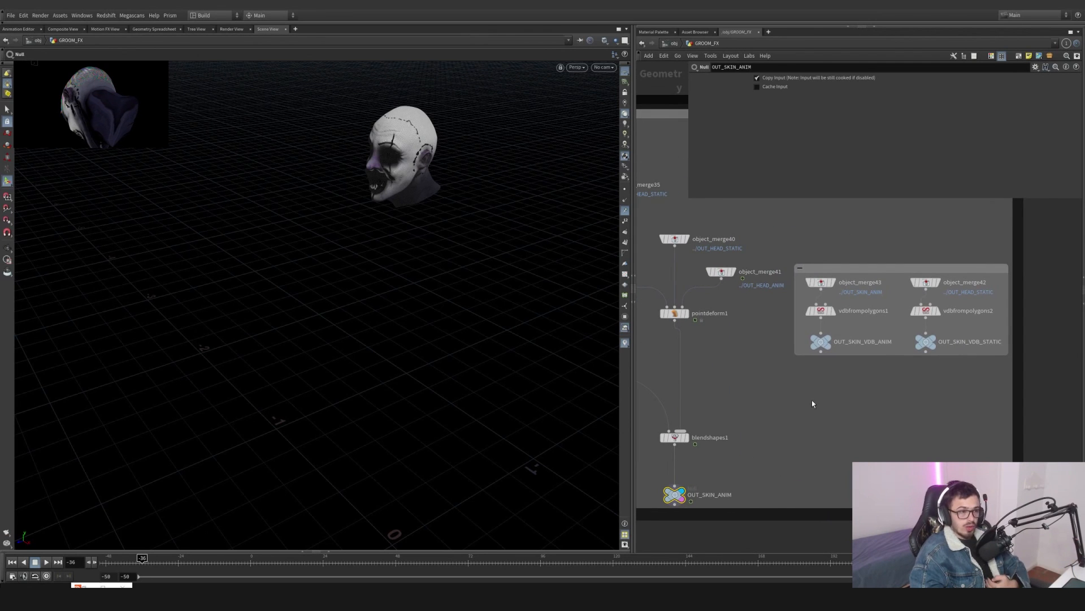
{"action": "mouse_move", "coordinate": [816, 409]}
{"action": "middle_mouse_down"}
{"action": "mouse_move", "coordinate": [812, 438]}
{"action": "mouse_move", "coordinate": [821, 422]}
{"action": "middle_mouse_up"}
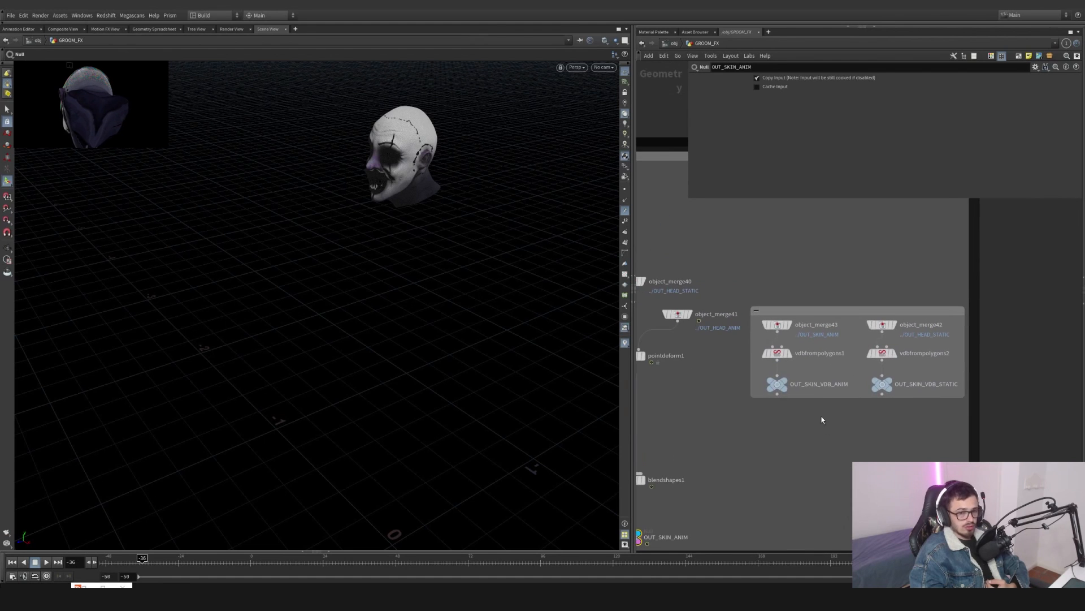
- Display OUT_SKIN_VDB_STATIC, object_merge43, vdbfrompolygons1 and OUT_SKIN_VDB_ANIM in turn to check the VDB heads
{"action": "mouse_move", "coordinate": [799, 380]}
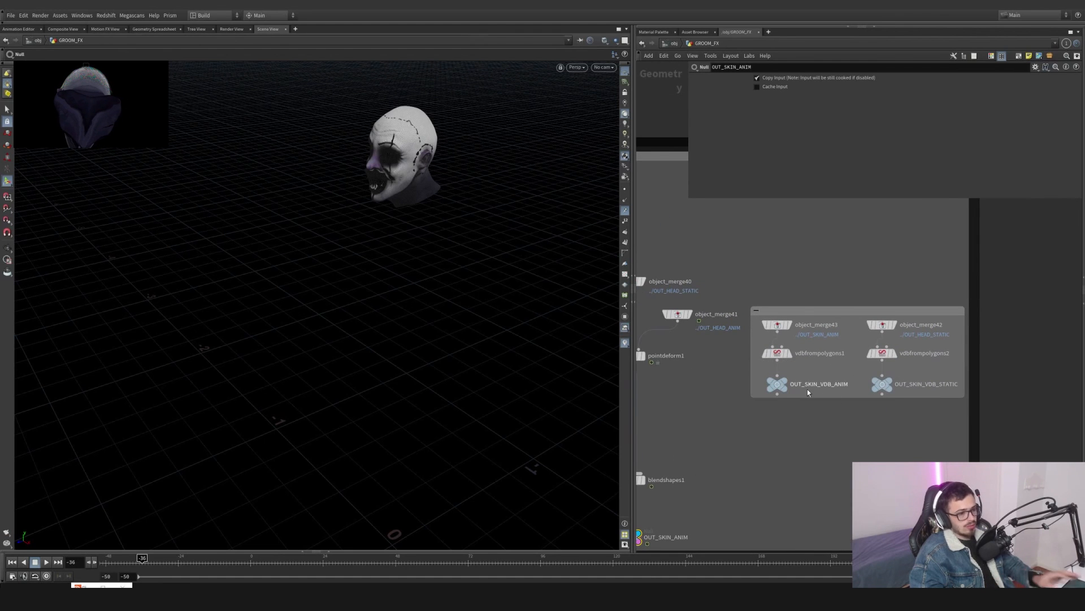
{"action": "double_click", "coordinate": [830, 386]}
{"action": "left_click", "coordinate": [930, 424]}
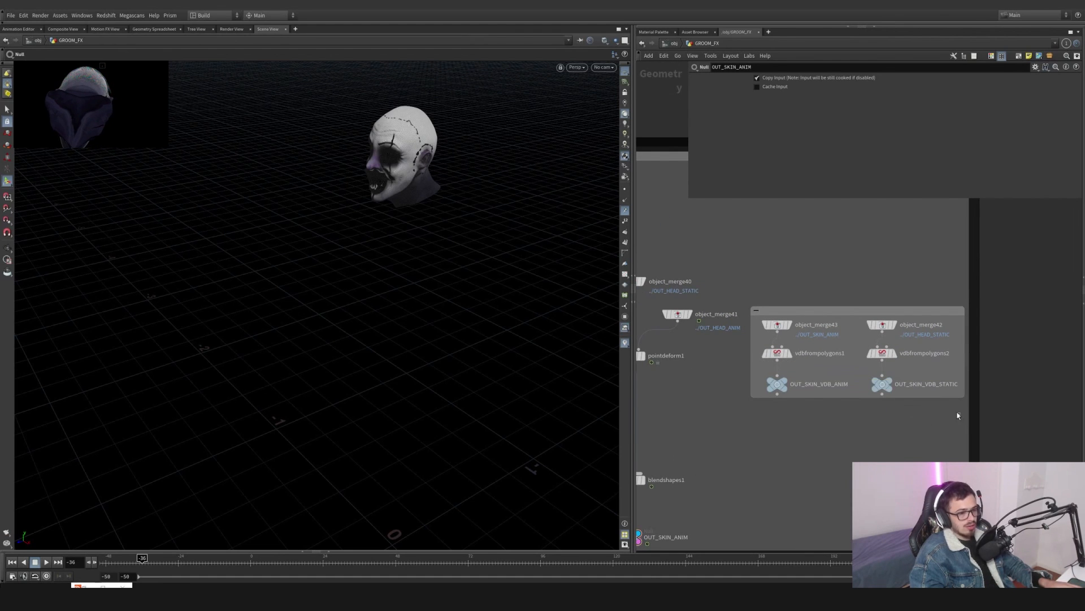
{"action": "left_click_drag", "start_coordinate": [961, 414], "coordinate": [864, 367]}
{"action": "left_click", "coordinate": [785, 381]}
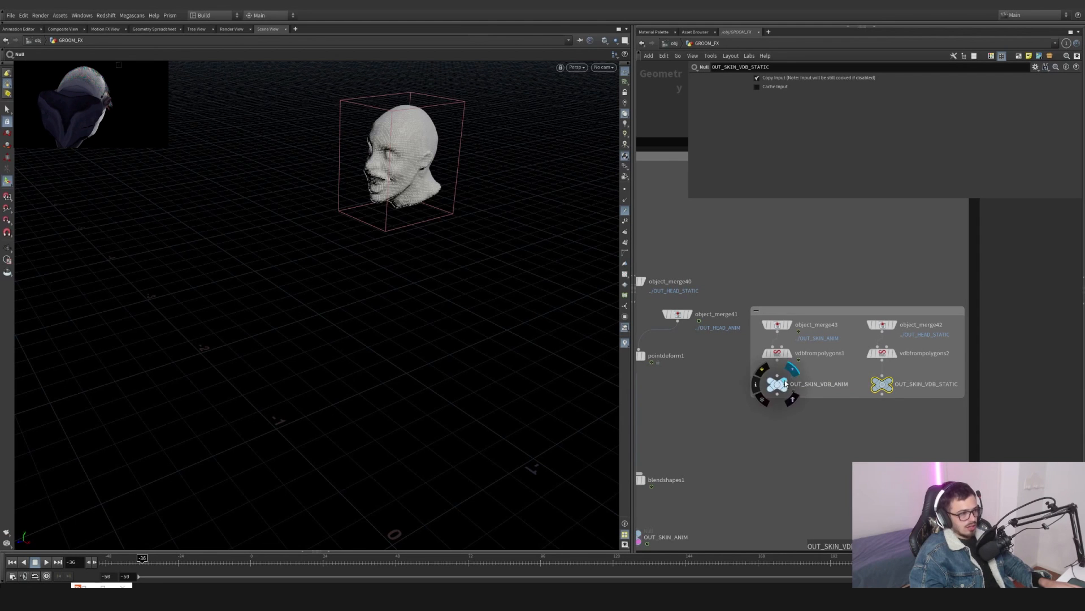
{"action": "left_click", "coordinate": [777, 326]}
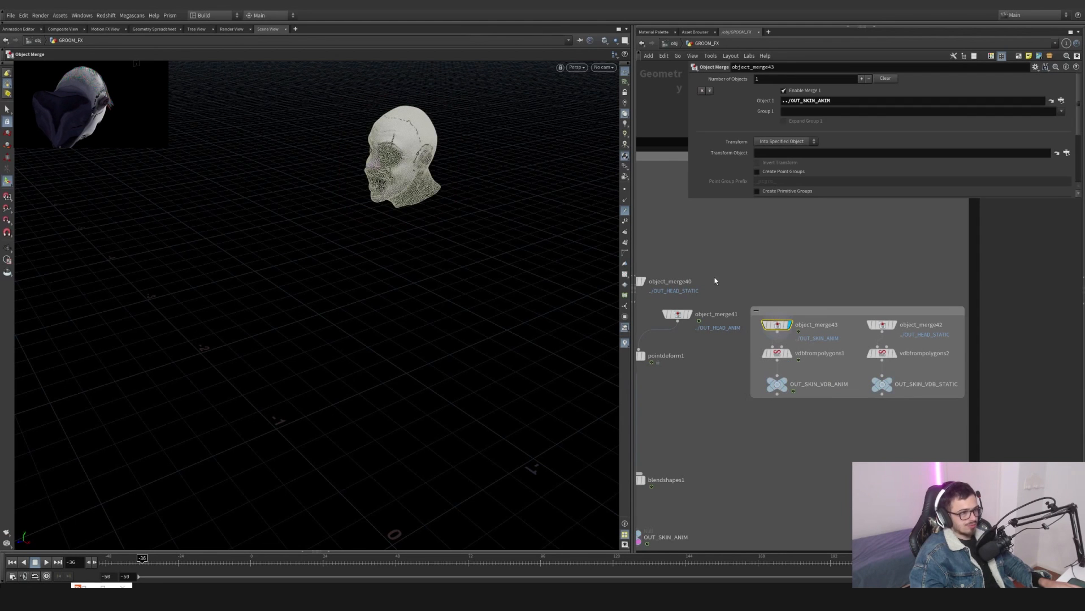
{"action": "left_click", "coordinate": [785, 325]}
{"action": "left_click", "coordinate": [789, 353]}
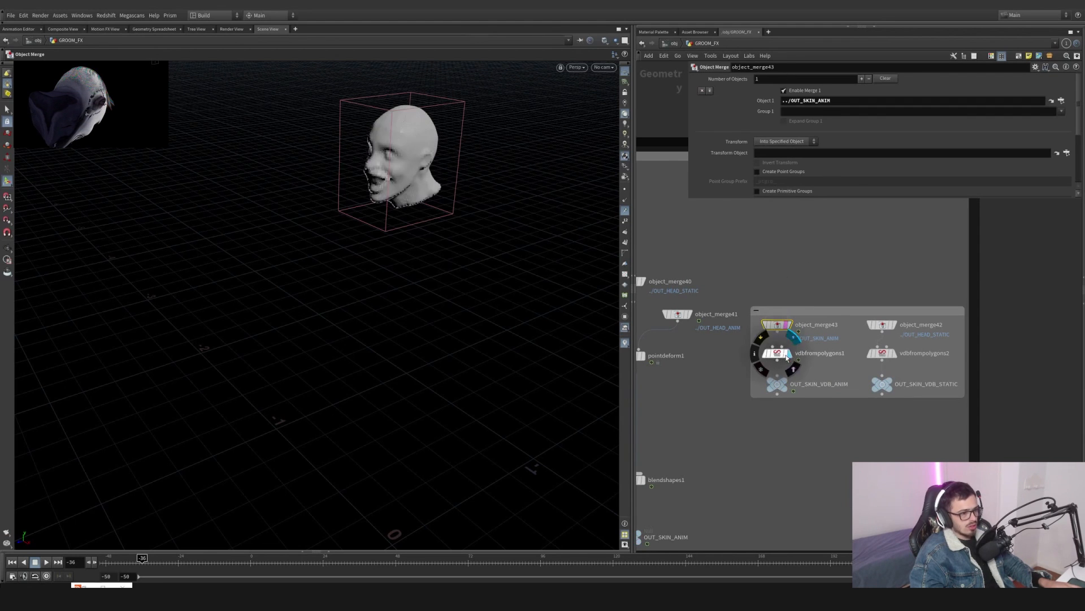
{"action": "left_click", "coordinate": [779, 354]}
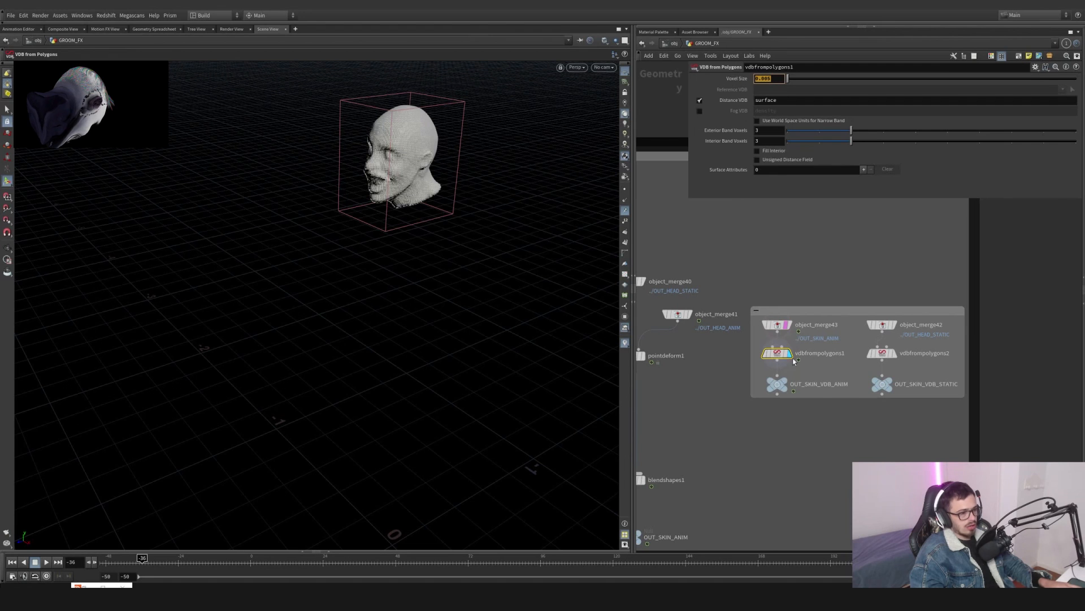
{"action": "left_click", "coordinate": [784, 381]}
- Scrub the timeline and display OUT_SKIN_VDB_STATIC, orbiting to compare it with the animated VDB head
{"action": "left_click_drag", "start_coordinate": [429, 212], "coordinate": [482, 170], "text": "alt"}
{"action": "right_click_drag", "start_coordinate": [482, 170], "coordinate": [594, 130], "text": "alt"}
{"action": "left_click_drag", "start_coordinate": [217, 561], "coordinate": [182, 558]}
{"action": "left_click", "coordinate": [898, 370]}
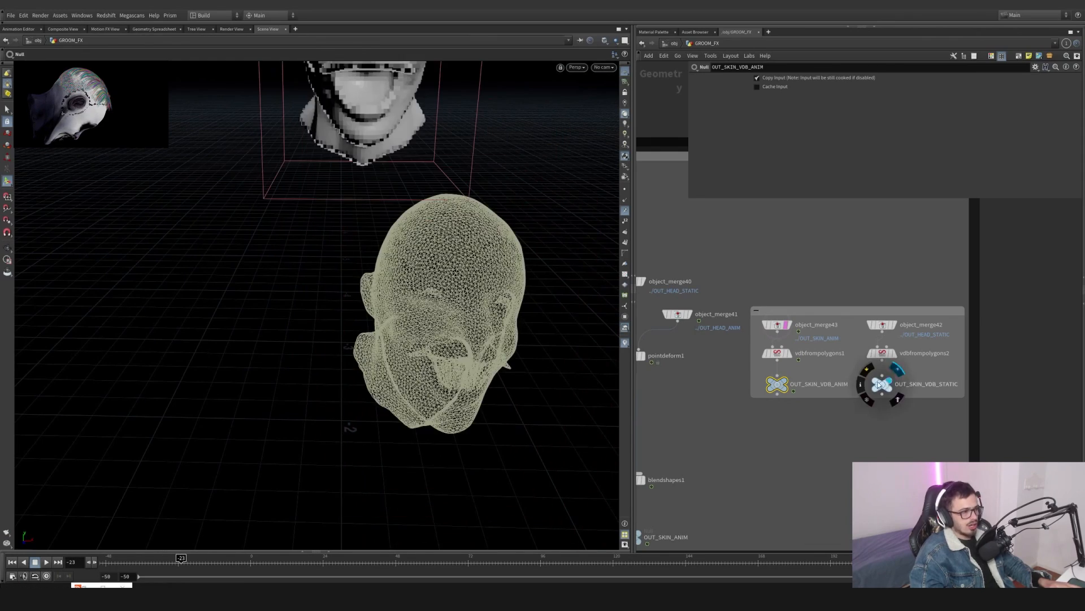
{"action": "left_click_drag", "start_coordinate": [486, 226], "coordinate": [373, 265], "text": "alt"}
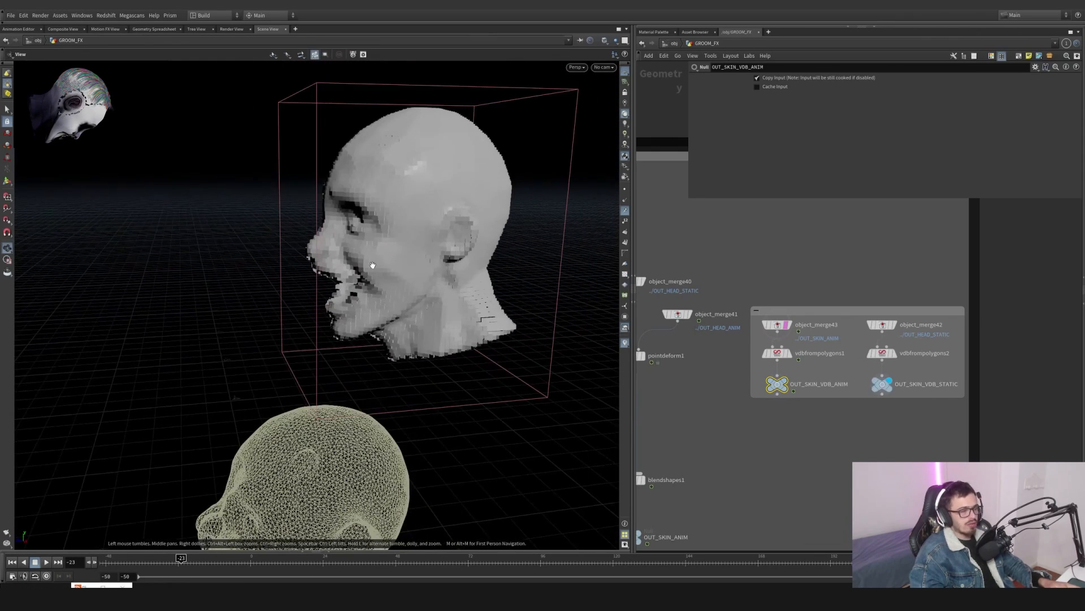
- Go into the hair network, display object_merge1 and scrub the timeline to view the incoming skin
{"action": "key", "text": "Return"}
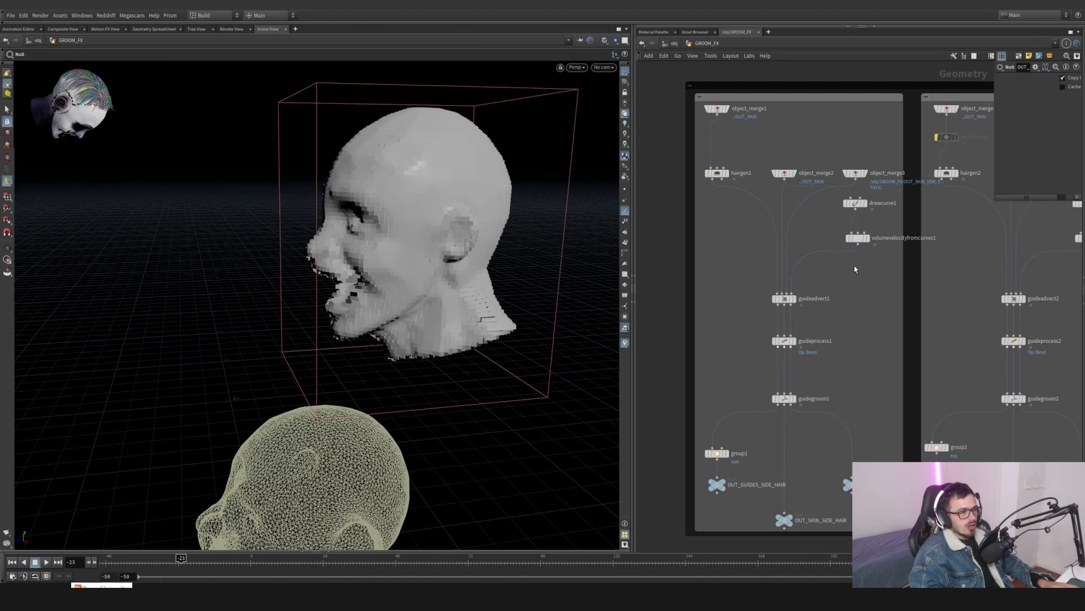
{"action": "left_click", "coordinate": [728, 108]}
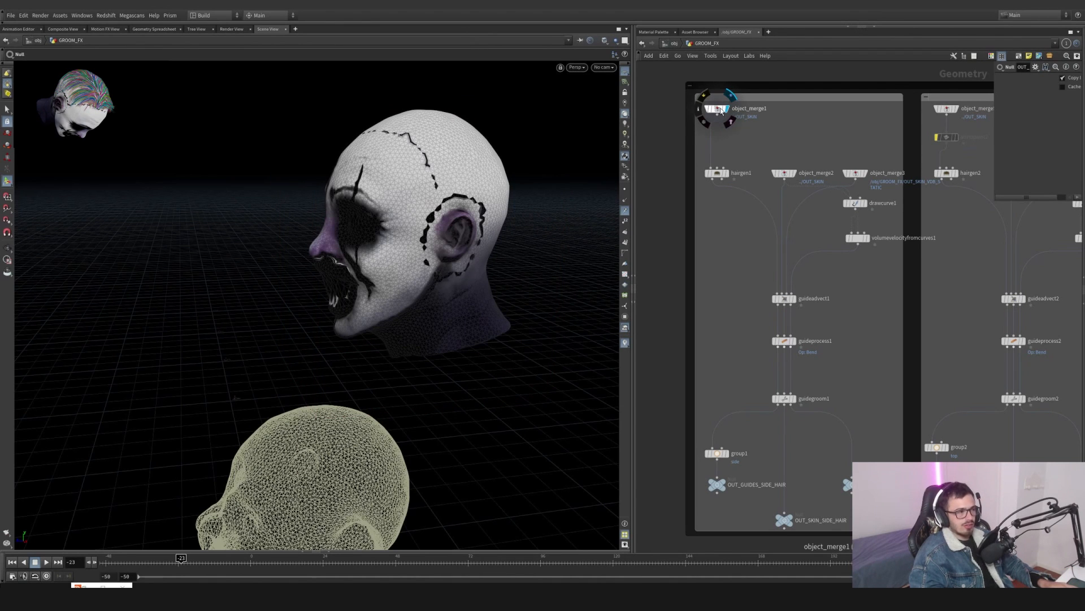
{"action": "left_click", "coordinate": [715, 111]}
{"action": "key", "text": "Escape"}
{"action": "left_click_drag", "start_coordinate": [476, 194], "coordinate": [348, 228]}
{"action": "left_click_drag", "start_coordinate": [151, 560], "coordinate": [284, 557]}
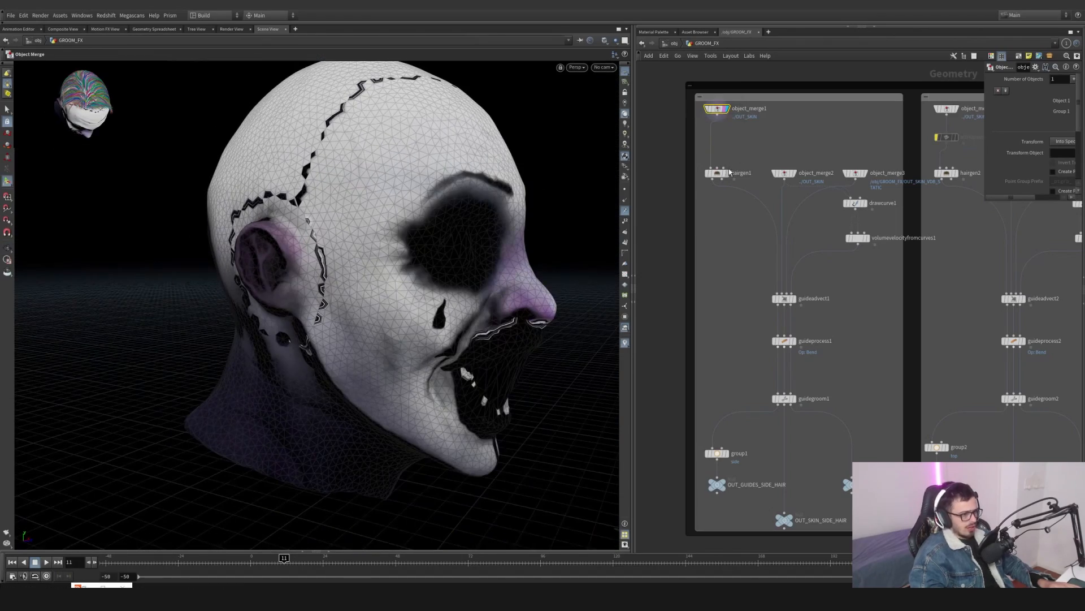
- Display hairgen1 and inspect its General distribution settings, including the density attribute
{"action": "left_click", "coordinate": [728, 173]}
{"action": "left_click_drag", "start_coordinate": [689, 202], "coordinate": [691, 198]}
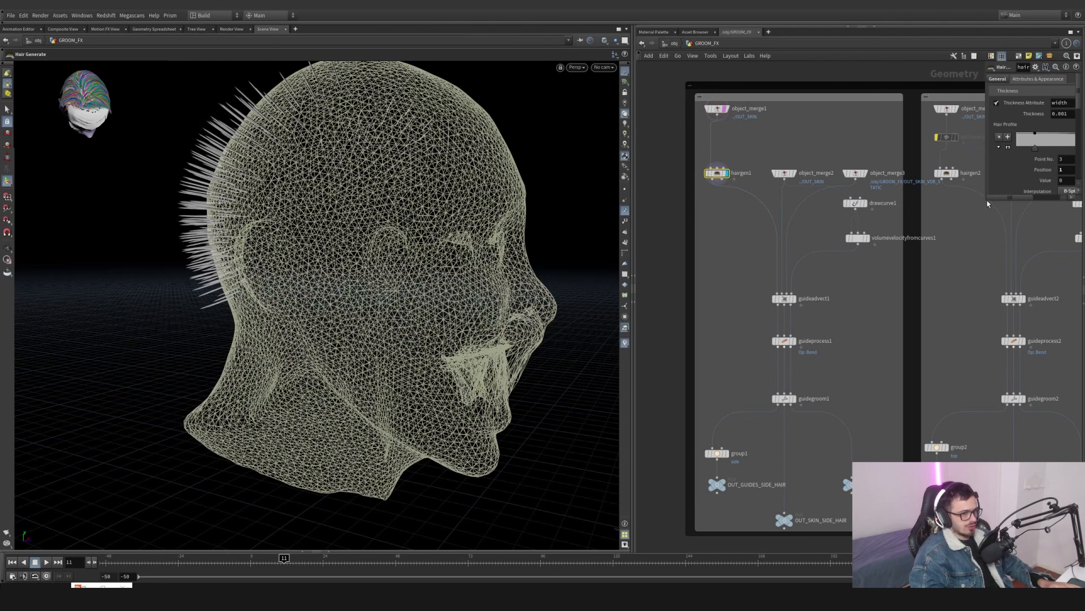
{"action": "left_click_drag", "start_coordinate": [987, 200], "coordinate": [766, 450]}
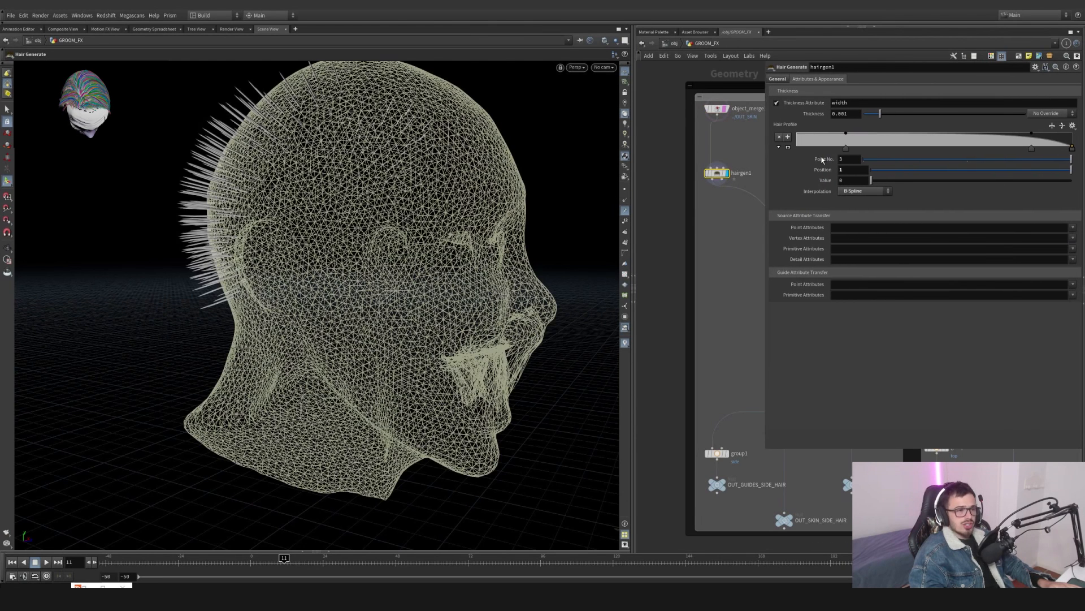
{"action": "left_click", "coordinate": [777, 79]}
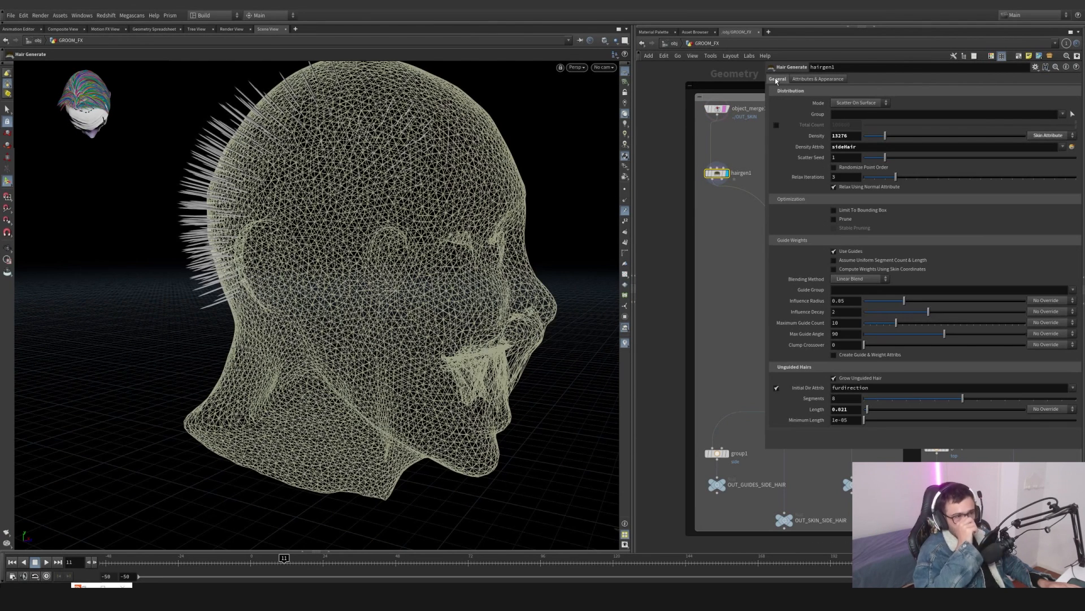
{"action": "left_click_drag", "start_coordinate": [868, 147], "coordinate": [833, 149]}
{"action": "left_click", "coordinate": [878, 147]}
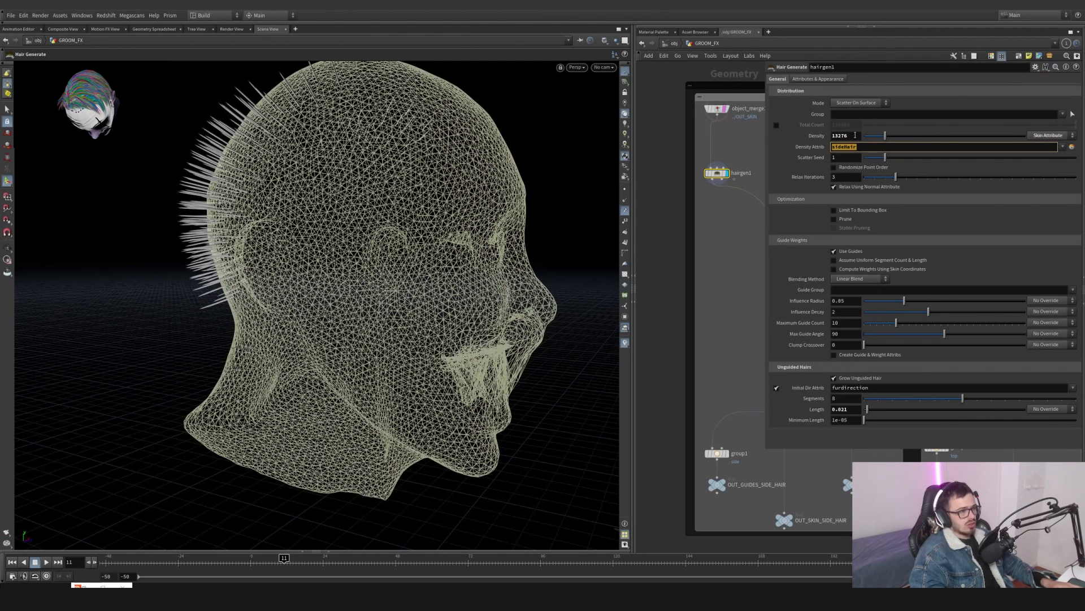
{"action": "key", "text": "Return"}
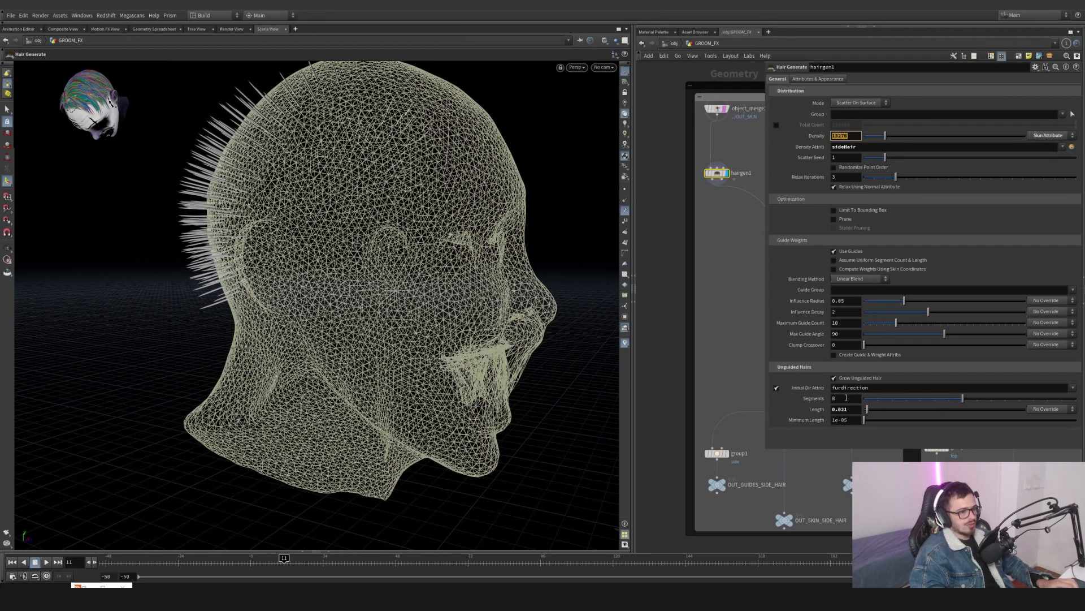
- Try nudging the unguided hair length on hairgen1, then undo the change
{"action": "left_click_drag", "start_coordinate": [867, 410], "coordinate": [876, 413]}
{"action": "scroll", "coordinate": [380, 221], "scroll_direction": "down", "scroll_amount": 3}
{"action": "left_click_drag", "start_coordinate": [380, 223], "coordinate": [416, 243], "text": "alt"}
{"action": "key", "text": "ctrl+z"}
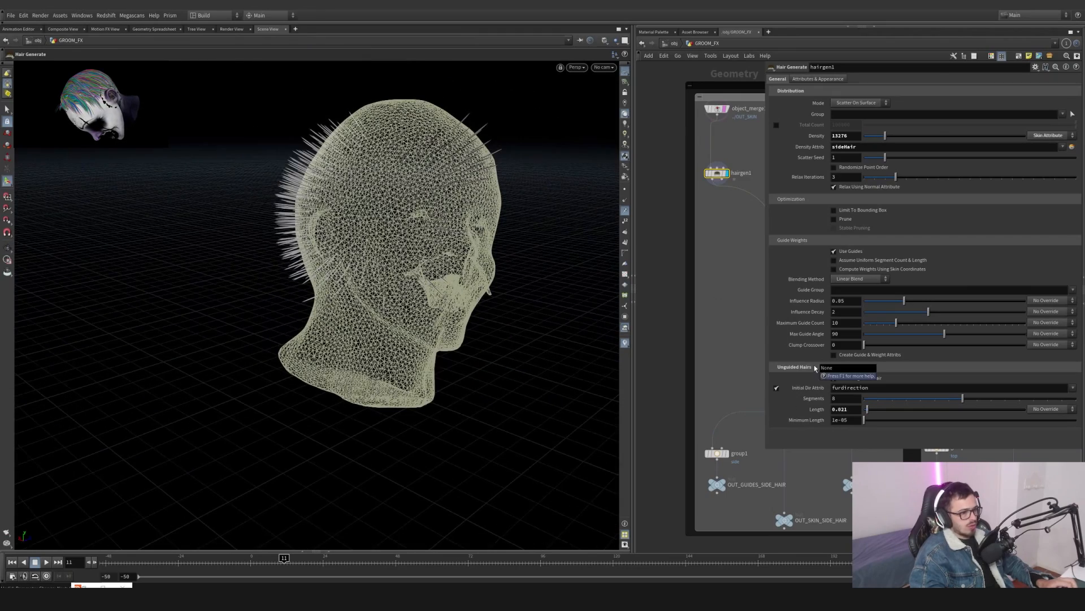
- Clear hairgen1's density attribute to preview hair over the whole head, then undo the change
{"action": "left_click_drag", "start_coordinate": [858, 147], "coordinate": [791, 148]}
{"action": "key", "text": "BackSpace"}
{"action": "left_click", "coordinate": [724, 282]}
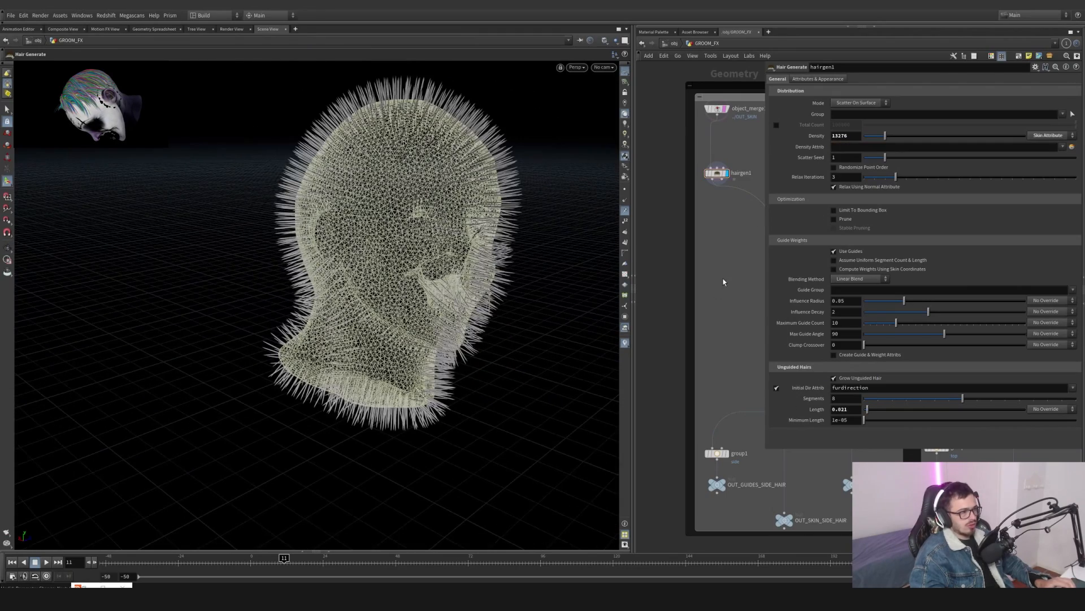
{"action": "left_click_drag", "start_coordinate": [443, 232], "coordinate": [332, 219], "text": "alt"}
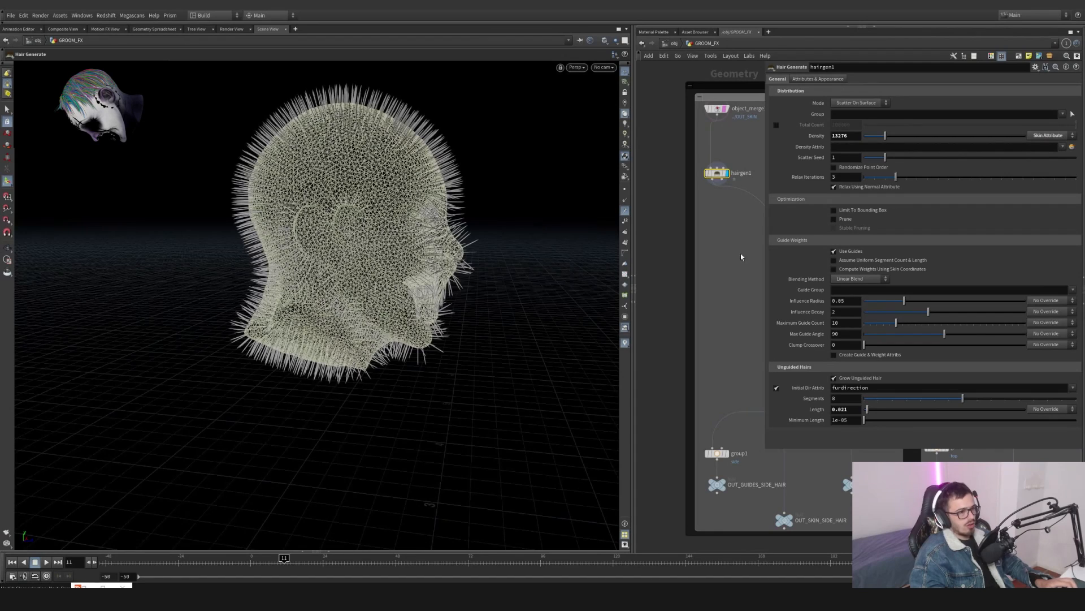
{"action": "key", "text": "ctrl+z"}
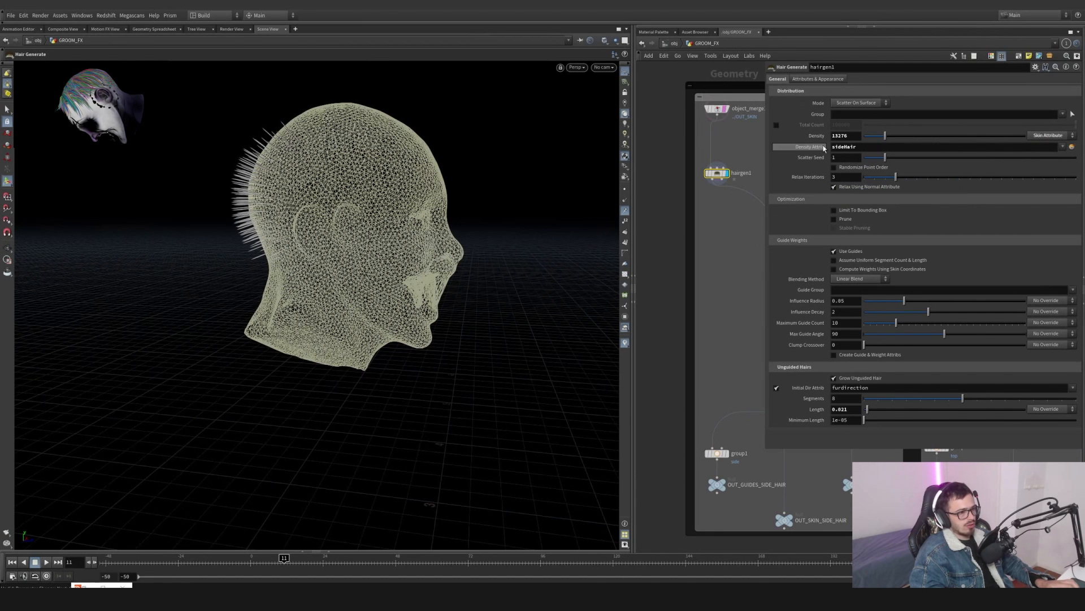
- Display object_merge2 in the hair network to view the incoming skin geometry
{"action": "scroll", "coordinate": [677, 300], "scroll_direction": "down", "scroll_amount": 3}
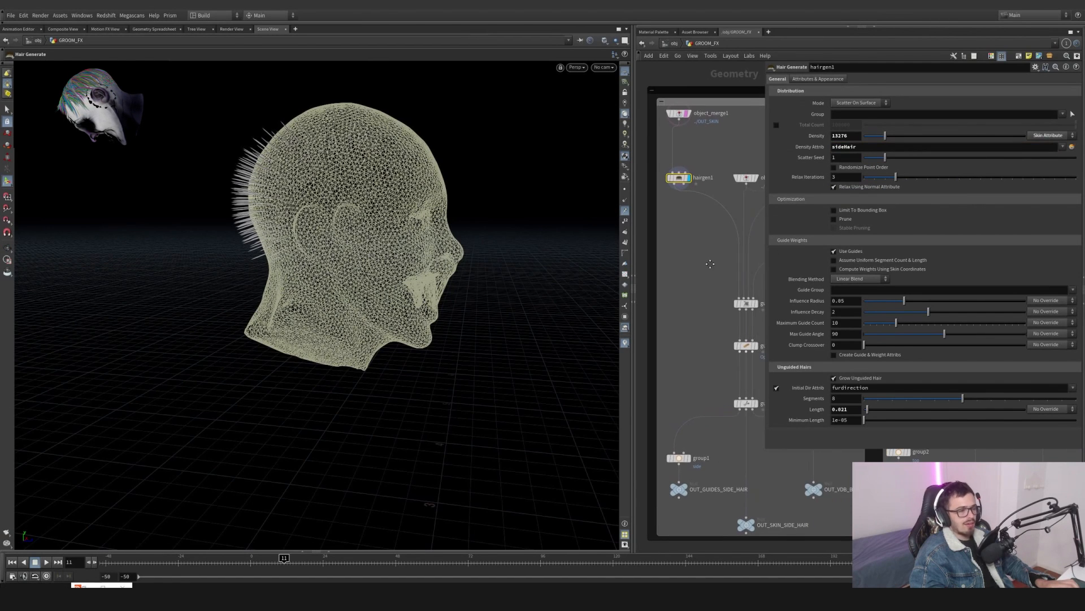
{"action": "left_click_drag", "start_coordinate": [765, 450], "coordinate": [982, 356]}
{"action": "scroll", "coordinate": [850, 293], "scroll_direction": "down", "scroll_amount": 6}
{"action": "scroll", "coordinate": [746, 274], "scroll_direction": "up", "scroll_amount": 8}
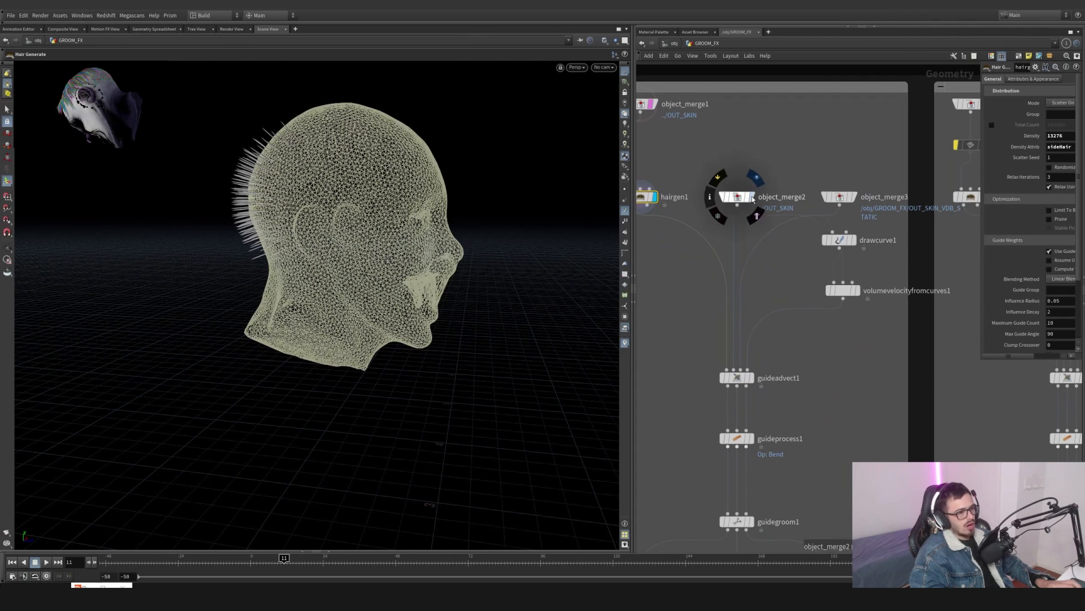
{"action": "left_click", "coordinate": [752, 199]}
{"action": "left_click", "coordinate": [749, 199]}
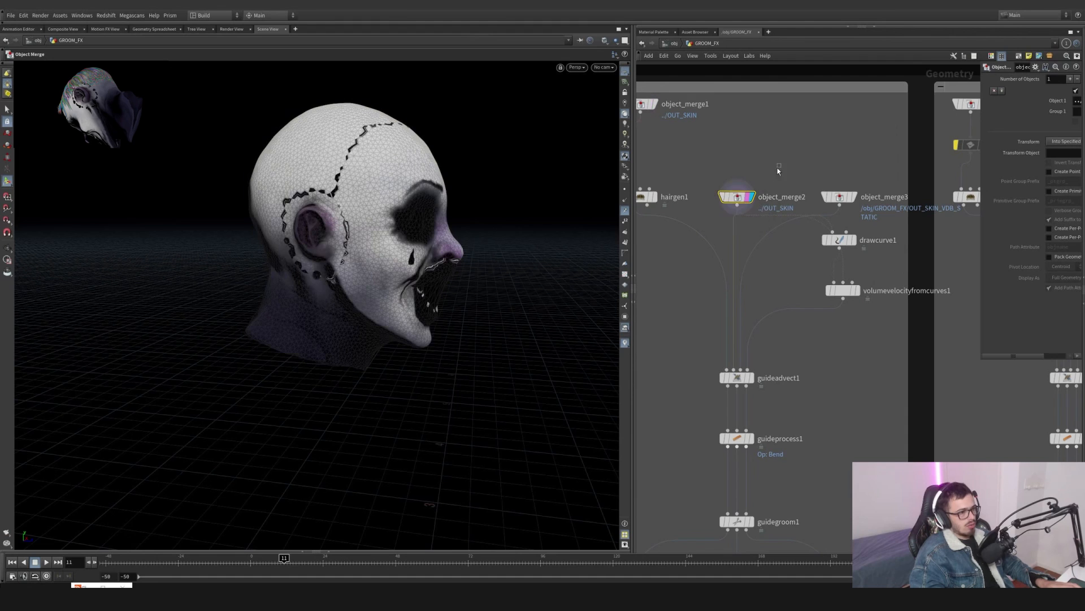
{"action": "key", "text": "Escape"}
{"action": "left_click_drag", "start_coordinate": [350, 226], "coordinate": [535, 257]}
{"action": "key", "text": "Return"}
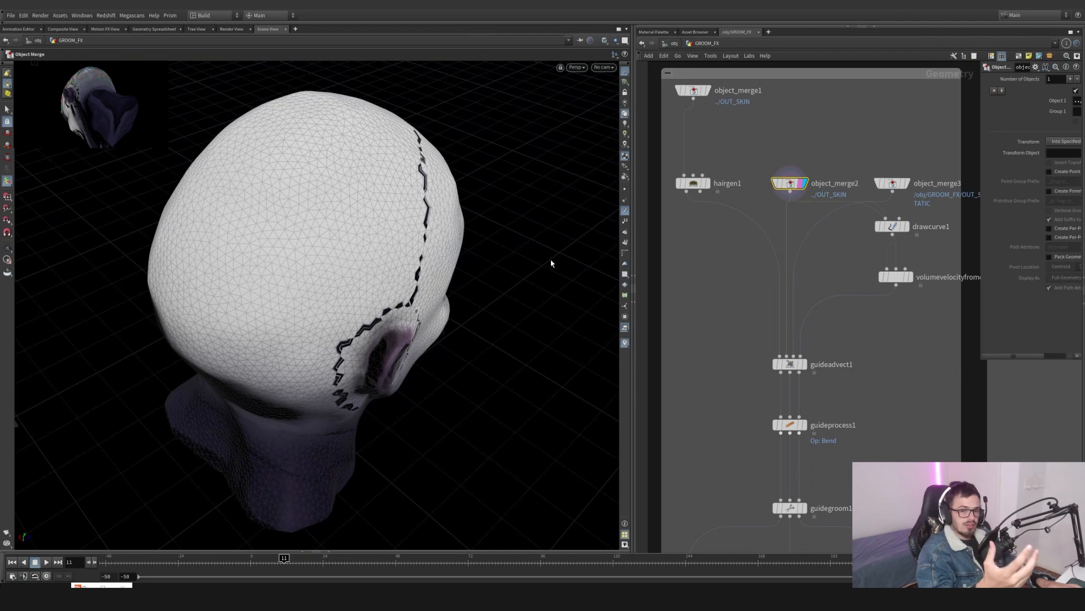
- Display hairgen1 and inspect its hair curve attributes in the geometry spreadsheet, zooming into the scalp
{"action": "left_click", "coordinate": [705, 183]}
{"action": "left_click", "coordinate": [694, 185]}
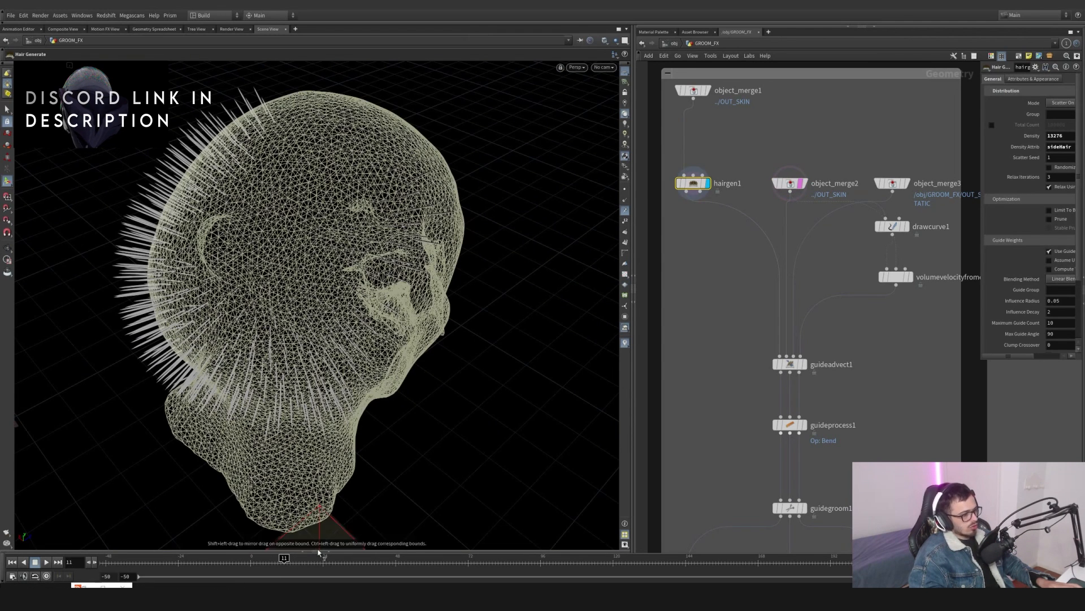
{"action": "left_click", "coordinate": [299, 549]}
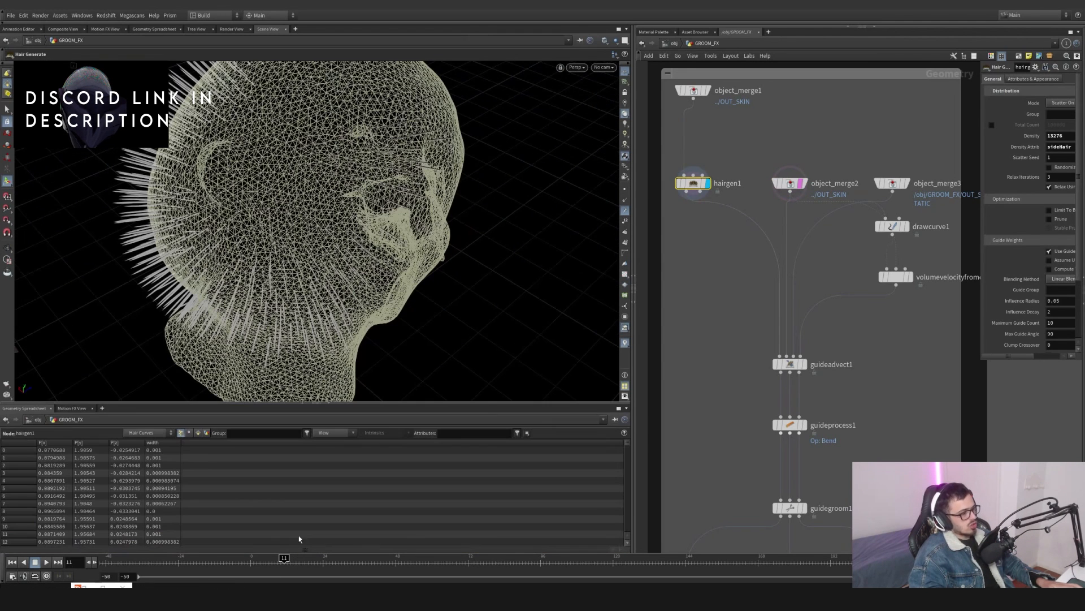
{"action": "left_click", "coordinate": [198, 433]}
{"action": "key", "text": "space"}
{"action": "left_click_drag", "start_coordinate": [283, 232], "coordinate": [267, 163]}
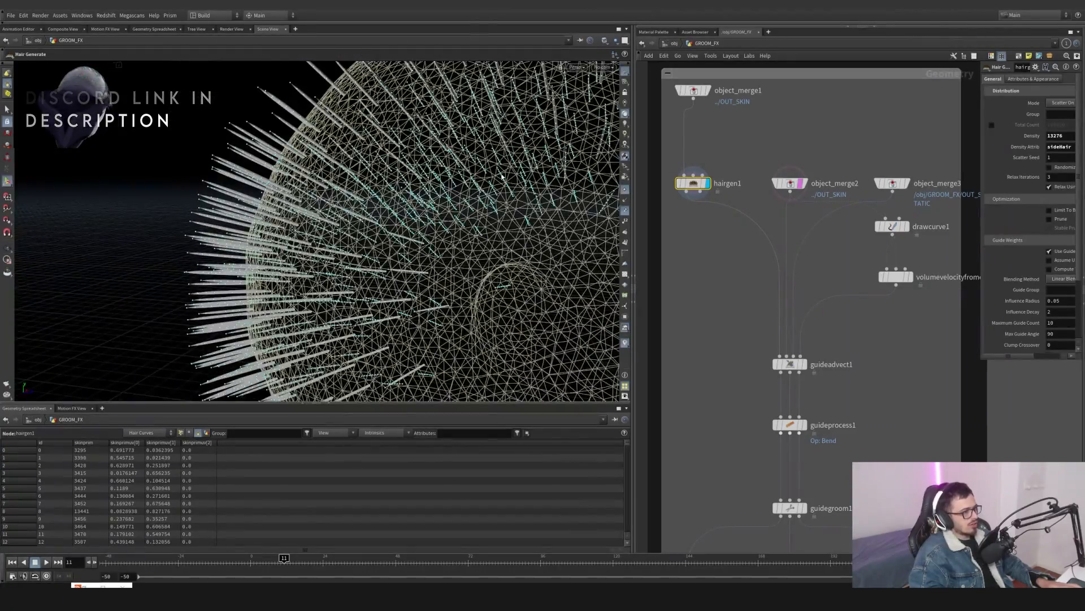
{"action": "left_click_drag", "start_coordinate": [367, 192], "coordinate": [522, 130]}
{"action": "left_click_drag", "start_coordinate": [377, 147], "coordinate": [284, 145]}
{"action": "left_click_drag", "start_coordinate": [445, 272], "coordinate": [434, 269]}
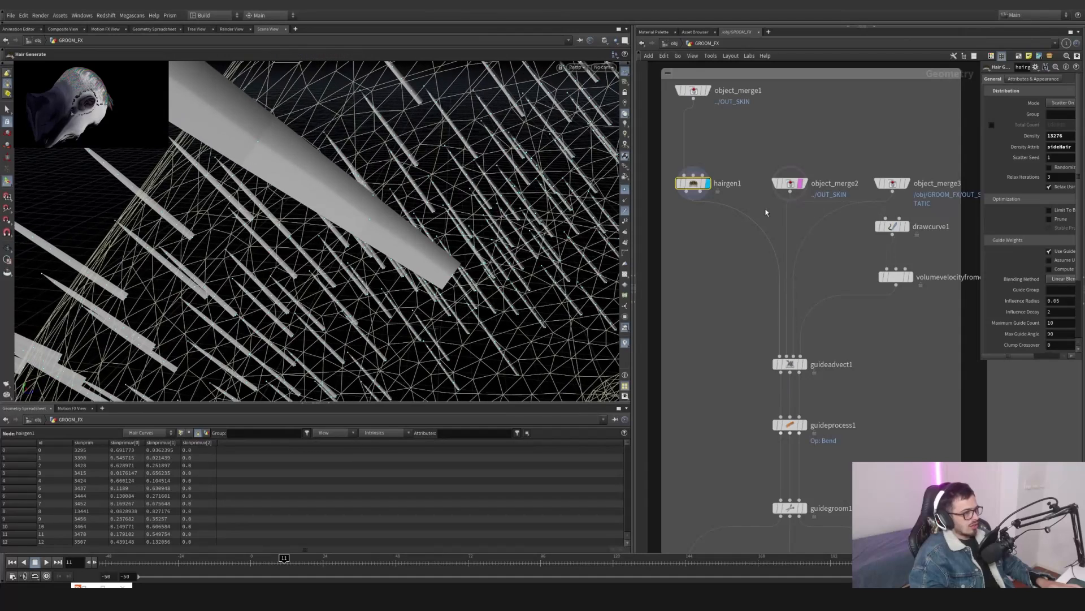
- Display object_merge2 with primitive numbers shown, then return the display to hairgen1
{"action": "left_click", "coordinate": [804, 186]}
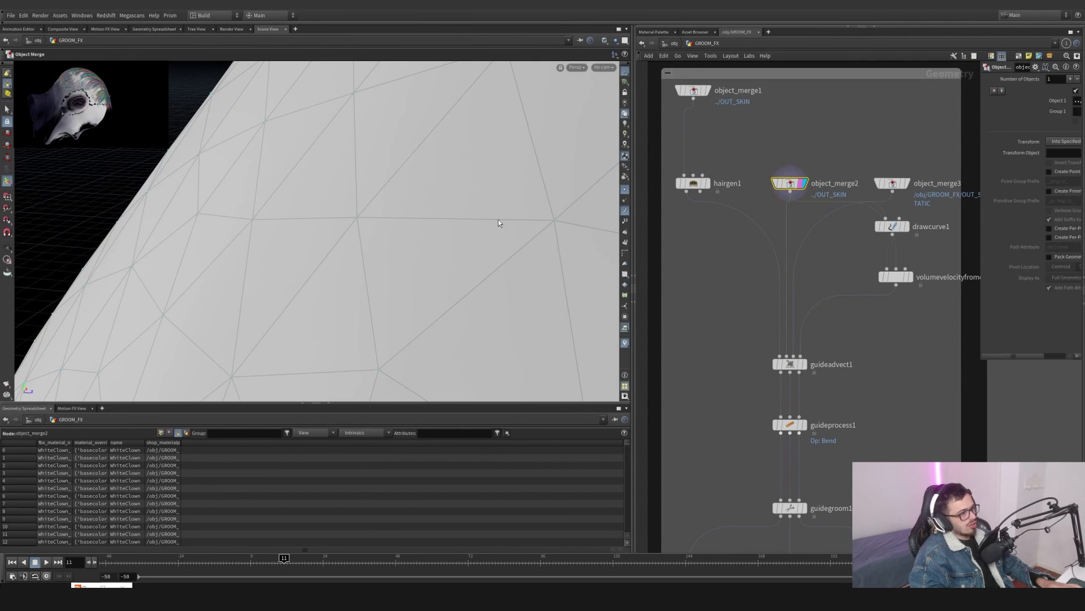
{"action": "left_click", "coordinate": [625, 243]}
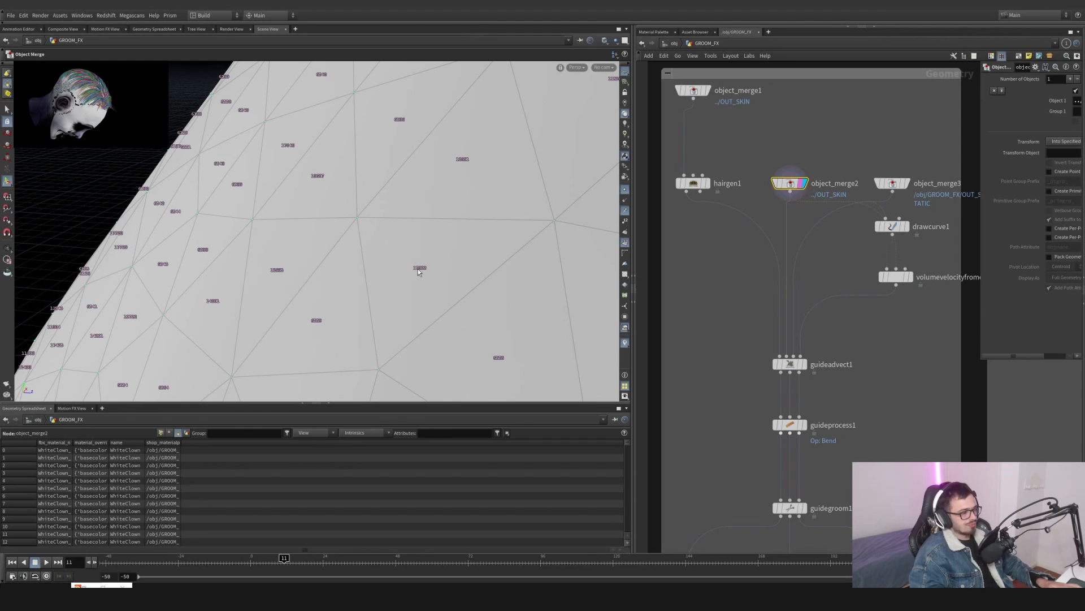
{"action": "left_click", "coordinate": [693, 182]}
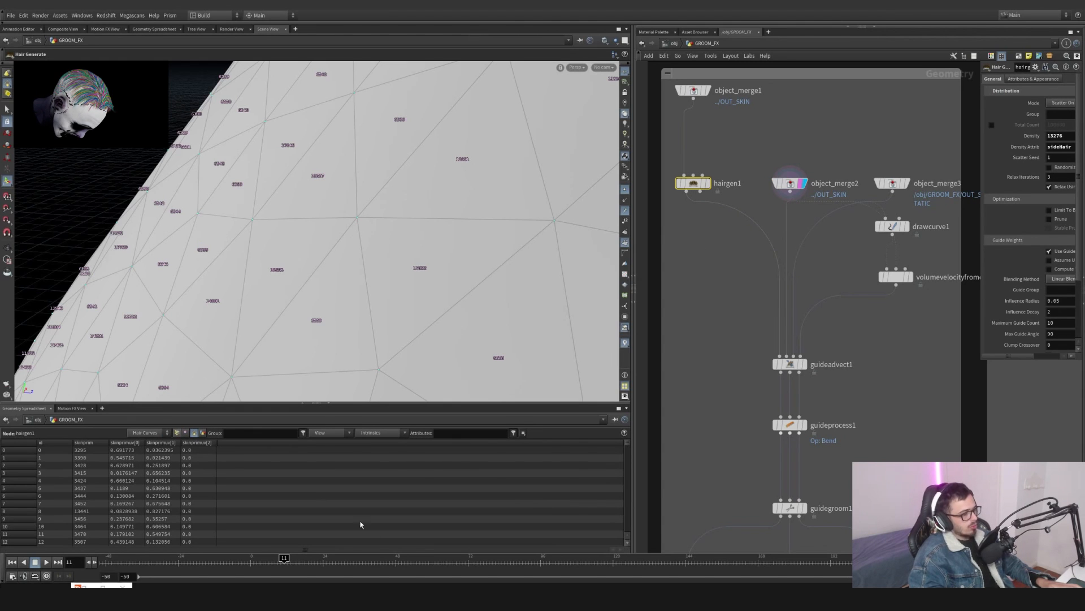
- Switch to the Snipping Tool and capture the zoomed viewport region showing primitive numbers
{"action": "key", "text": "super"}
{"action": "type", "text": "snip"}
{"action": "key", "text": "Return"}
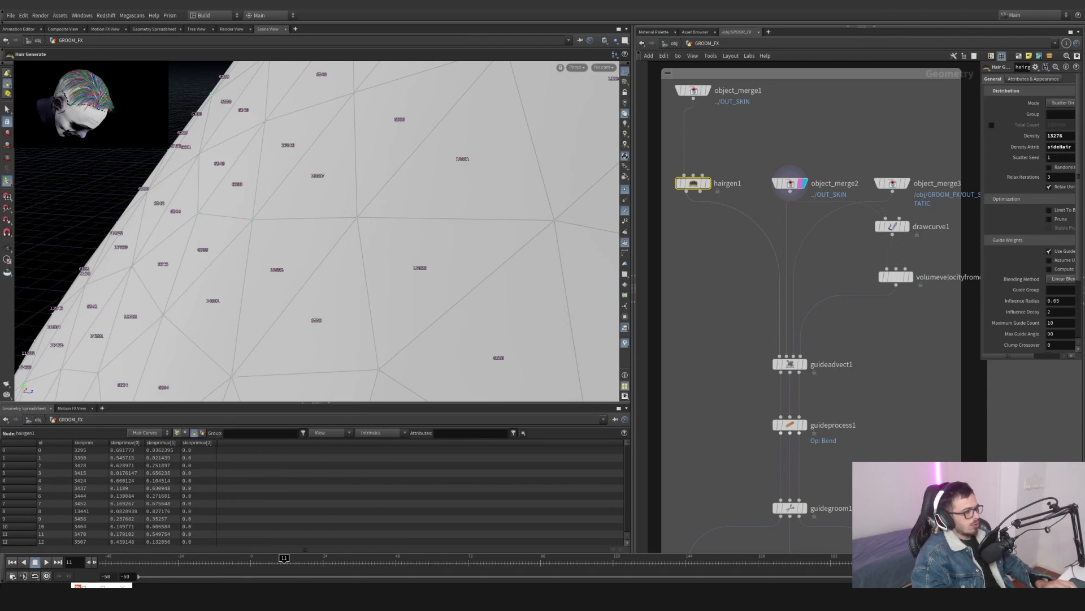
{"action": "left_click", "coordinate": [657, 63]}
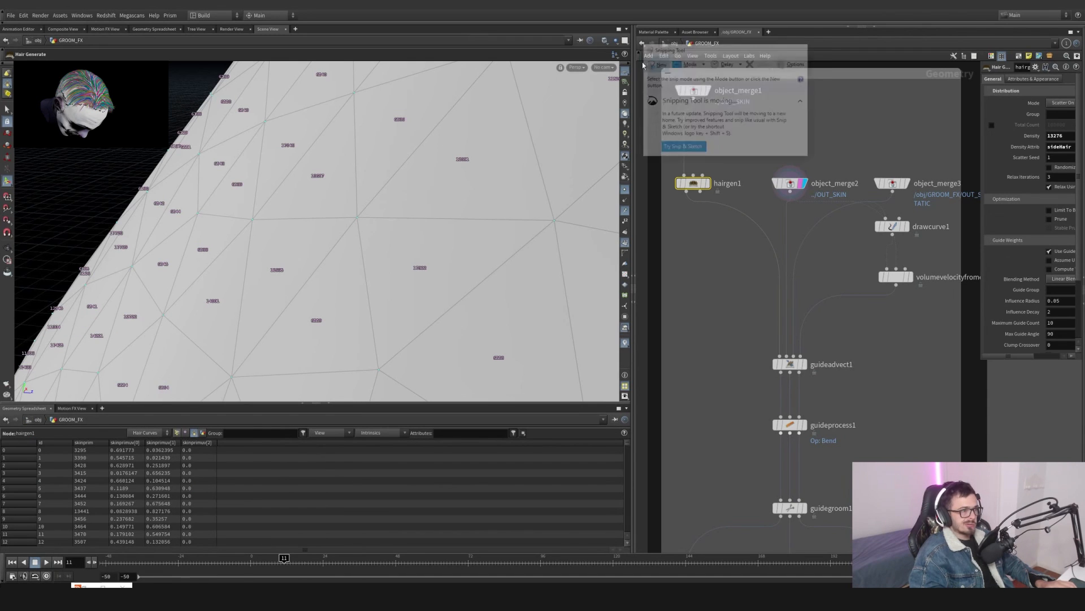
{"action": "left_click_drag", "start_coordinate": [261, 168], "coordinate": [605, 401]}
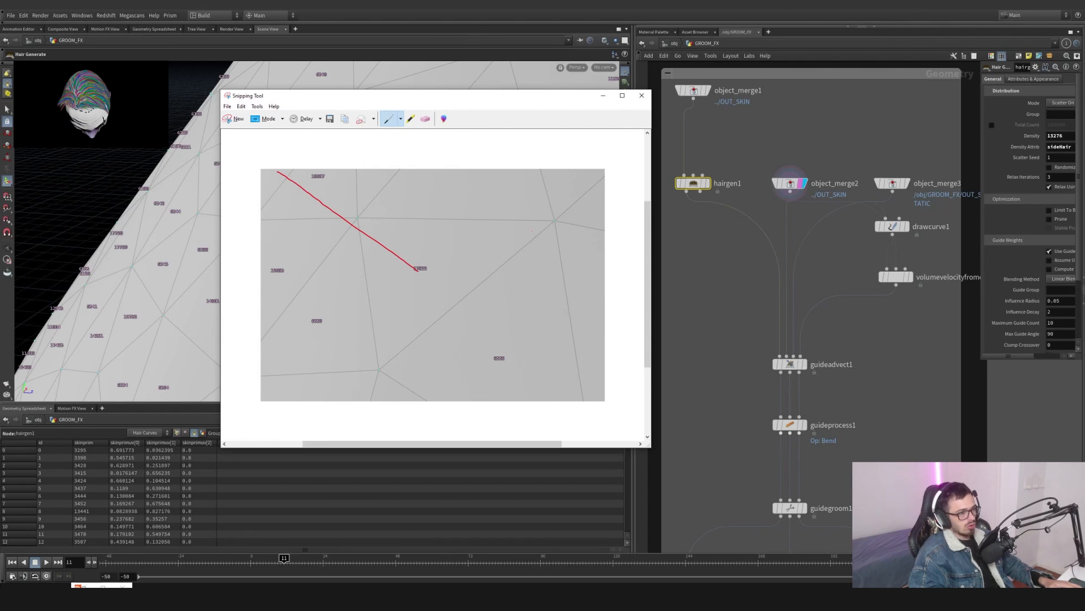
- Select the eraser, then switch the snip annotation pen to the green Custom Pen
{"action": "left_click", "coordinate": [426, 119]}
{"action": "left_click", "coordinate": [531, 192]}
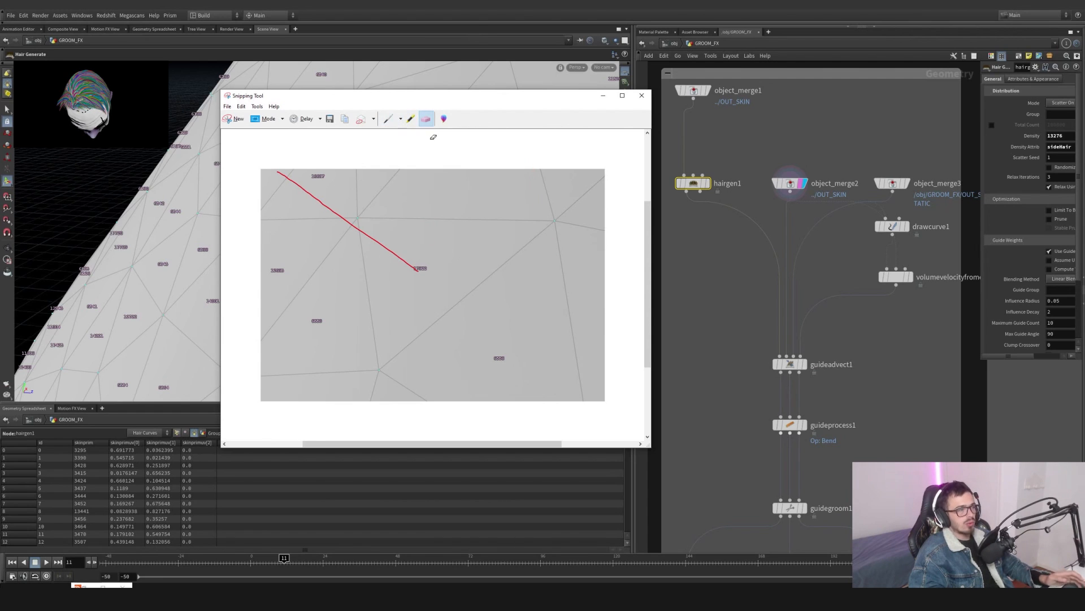
{"action": "left_click", "coordinate": [401, 119]}
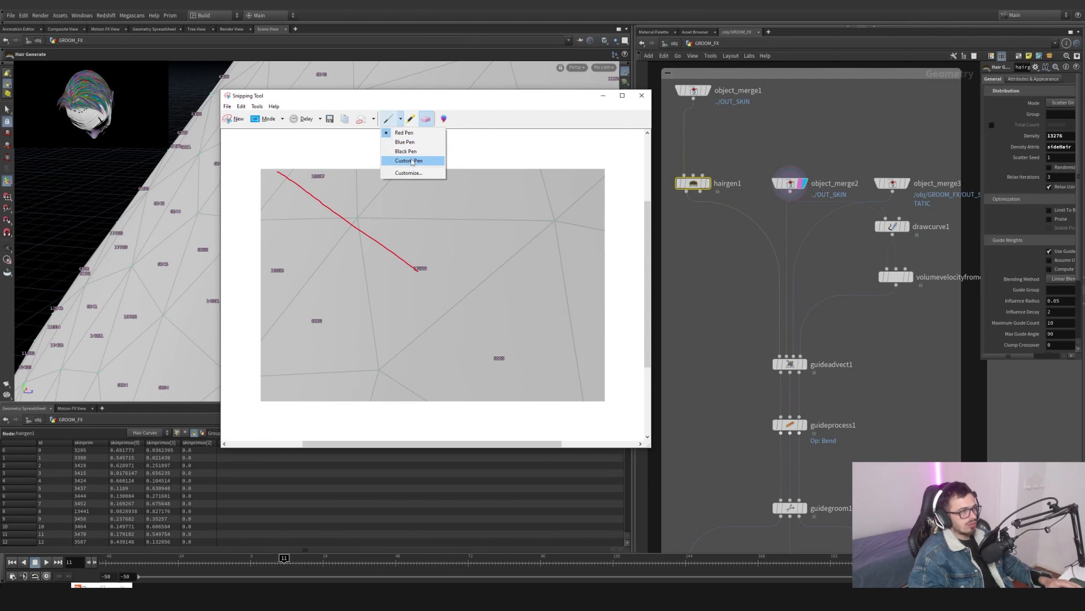
{"action": "left_click", "coordinate": [410, 161]}
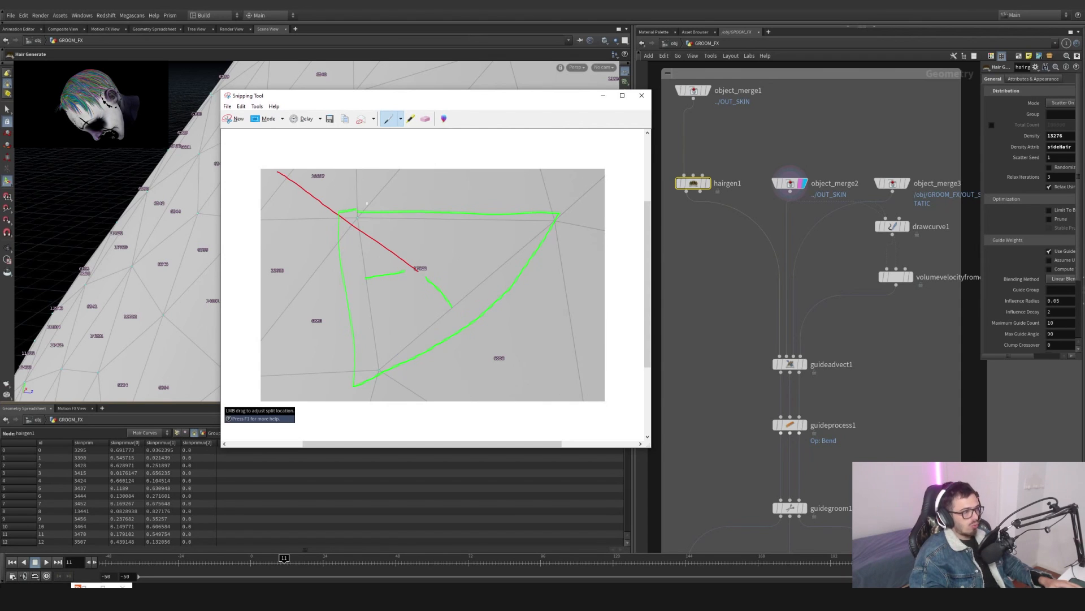
- Sketch green hair-direction strokes over the snip, erasing and redrawing them, then close the Snipping Tool
{"action": "left_click", "coordinate": [426, 119]}
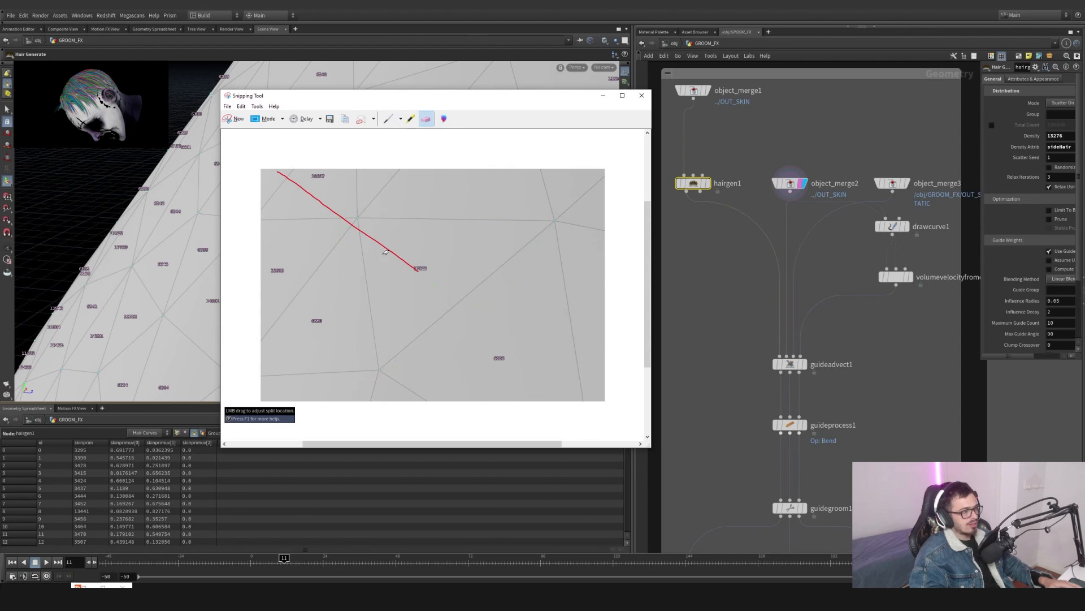
{"action": "left_click", "coordinate": [388, 119]}
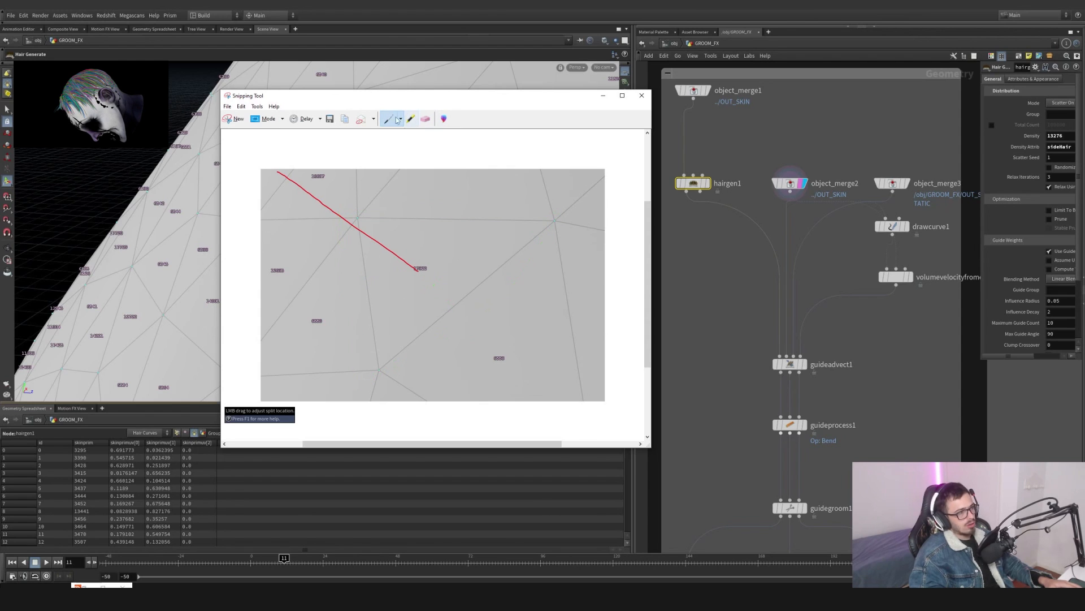
{"action": "mouse_move", "coordinate": [532, 131]}
{"action": "left_mouse_down"}
{"action": "mouse_move", "coordinate": [447, 134]}
{"action": "mouse_move", "coordinate": [490, 185]}
{"action": "left_mouse_up"}
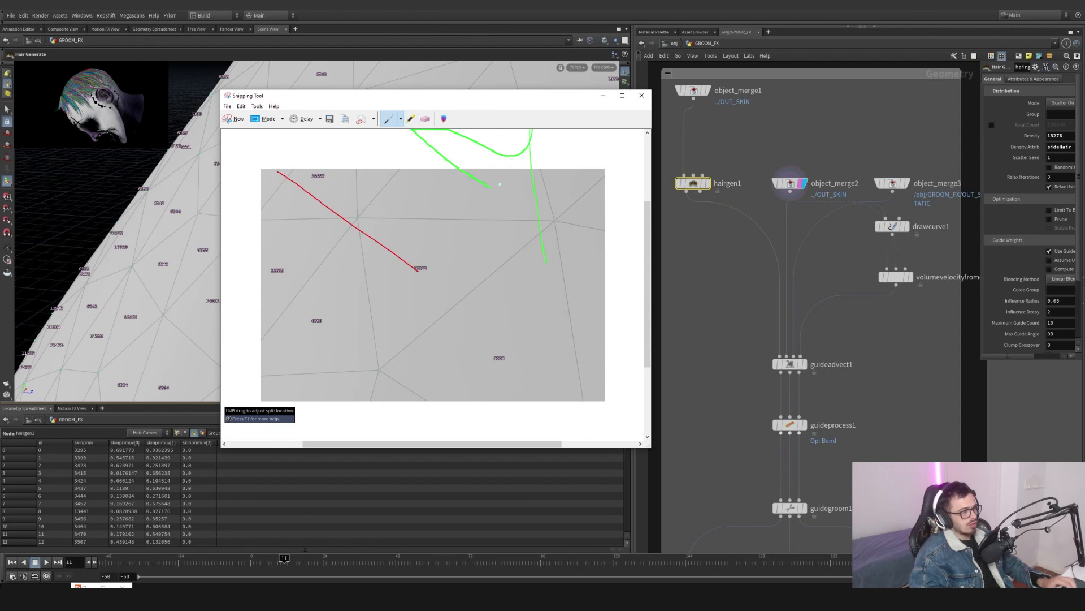
{"action": "left_click", "coordinate": [425, 118]}
{"action": "left_click_drag", "start_coordinate": [531, 150], "coordinate": [500, 142]}
{"action": "left_click", "coordinate": [395, 119]}
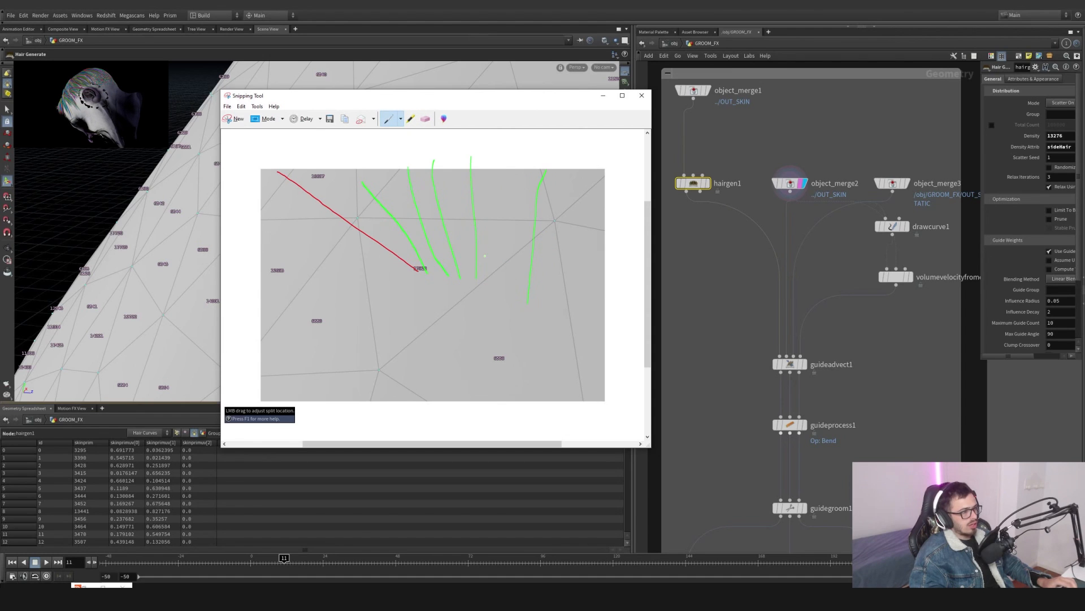
{"action": "left_click", "coordinate": [641, 96]}
- Display object_merge3 and frame the static VDB skin head in the viewport
{"action": "key", "text": "n"}
{"action": "middle_click_drag", "start_coordinate": [720, 251], "coordinate": [674, 253]}
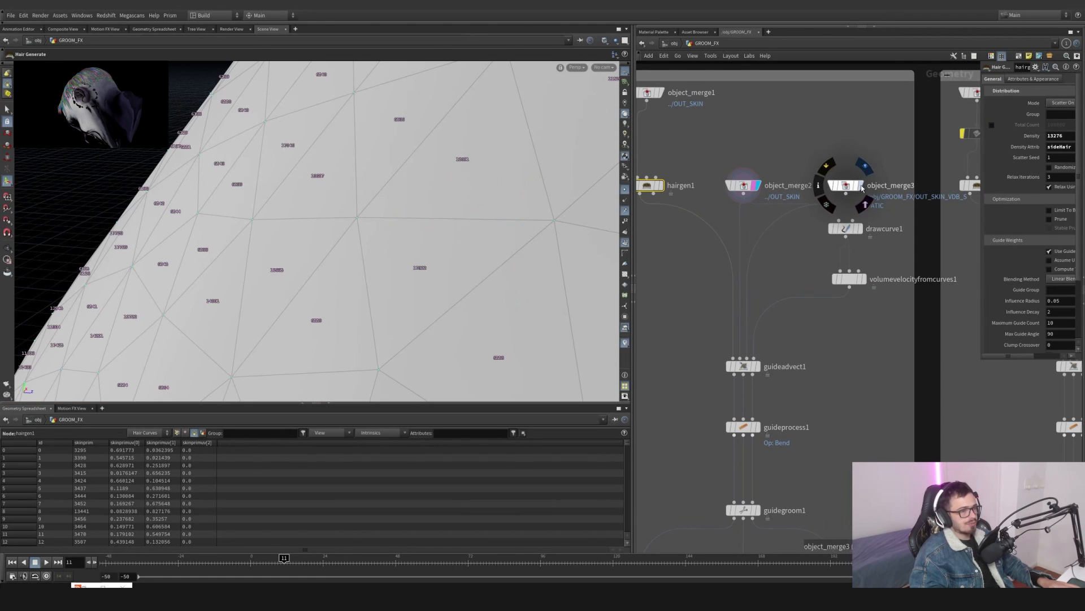
{"action": "left_click", "coordinate": [862, 186]}
{"action": "key", "text": "g"}
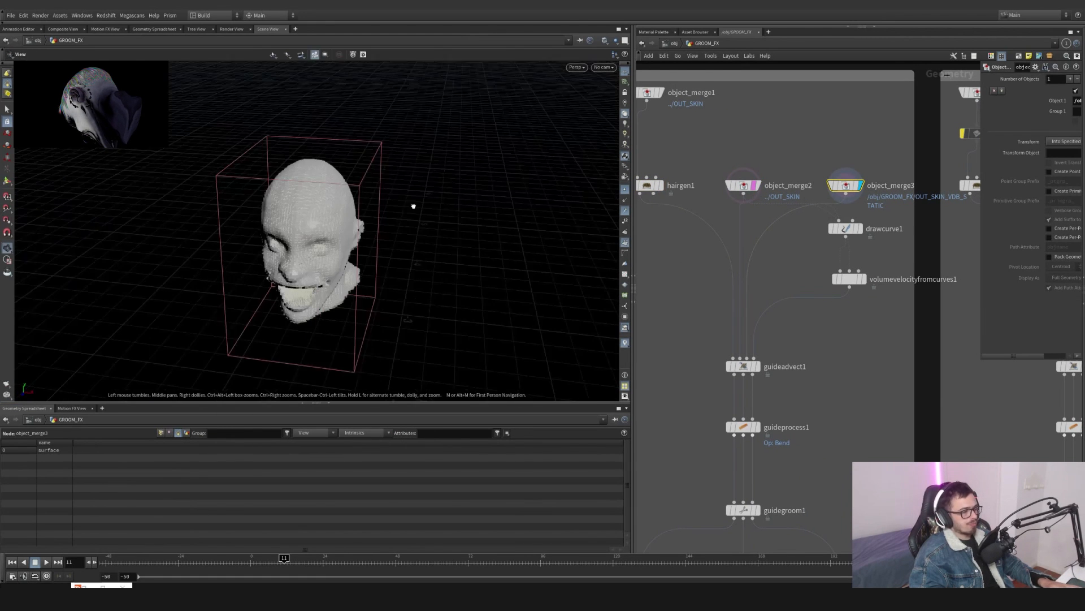
{"action": "middle_click_drag", "start_coordinate": [834, 384], "coordinate": [808, 238]}
{"action": "left_click_drag", "start_coordinate": [368, 259], "coordinate": [512, 237], "text": "alt"}
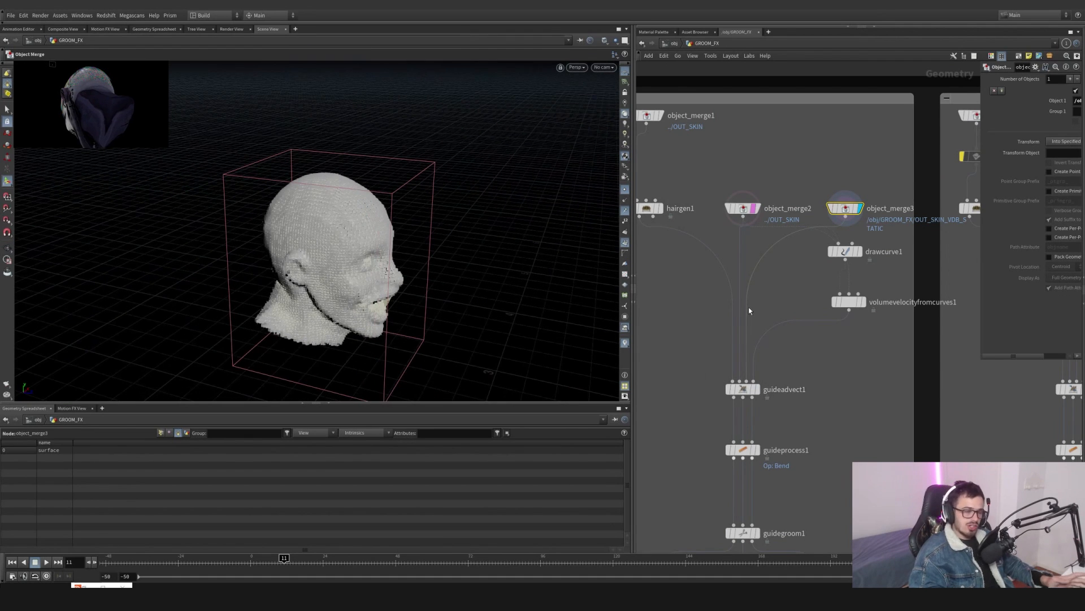
- Display hairgen1 with primitive numbers turned off, then display object_merge2 for comparison
{"action": "middle_click_drag", "start_coordinate": [812, 325], "coordinate": [809, 346]}
{"action": "left_click", "coordinate": [655, 229]}
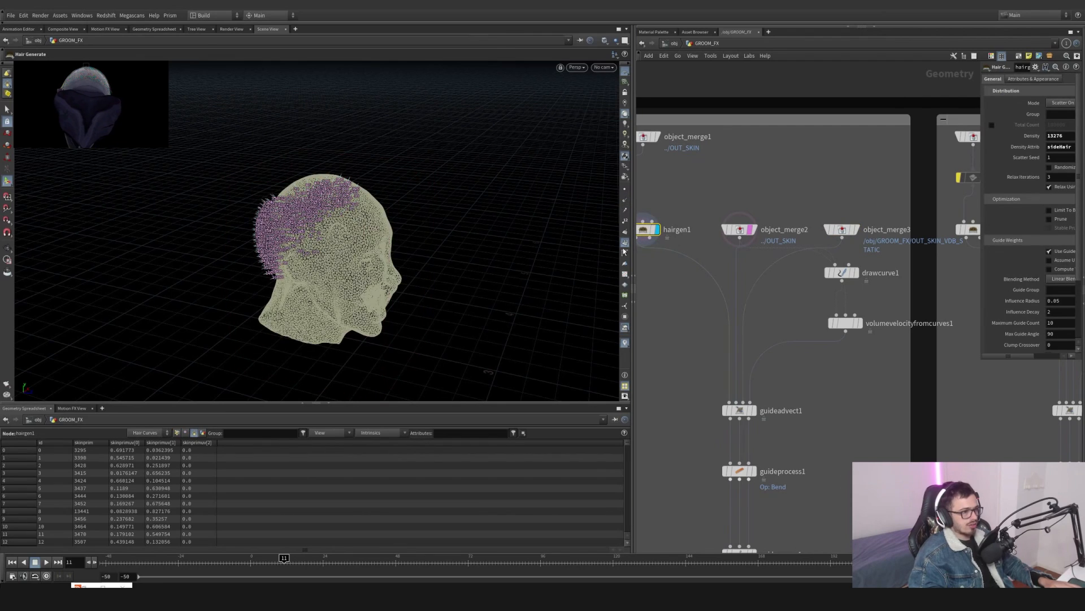
{"action": "left_click", "coordinate": [625, 244]}
{"action": "left_click_drag", "start_coordinate": [412, 241], "coordinate": [600, 226], "text": "alt"}
{"action": "scroll", "coordinate": [448, 211], "scroll_direction": "up", "scroll_amount": 5}
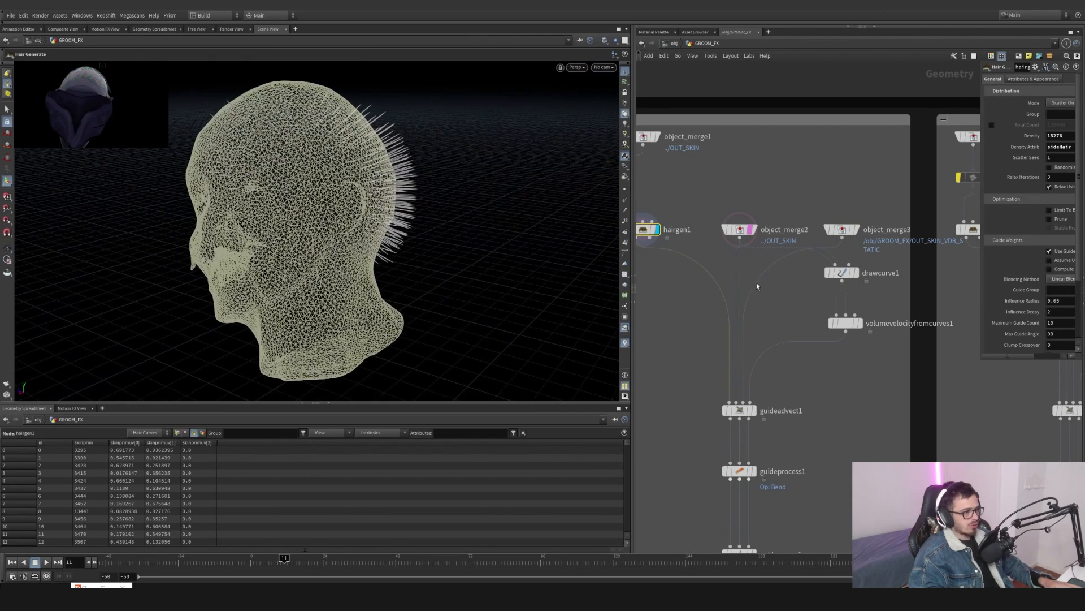
{"action": "left_click", "coordinate": [752, 229]}
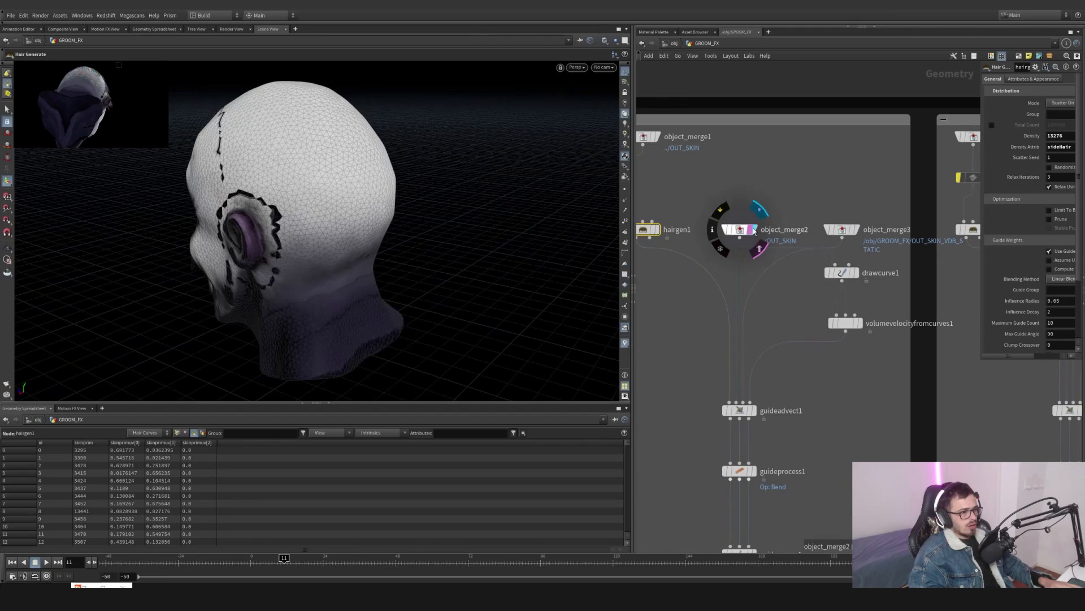
- Display drawcurve1 to inspect the drawn guide strokes on the head, then return to the object level
{"action": "left_click", "coordinate": [855, 272]}
{"action": "left_click", "coordinate": [842, 273]}
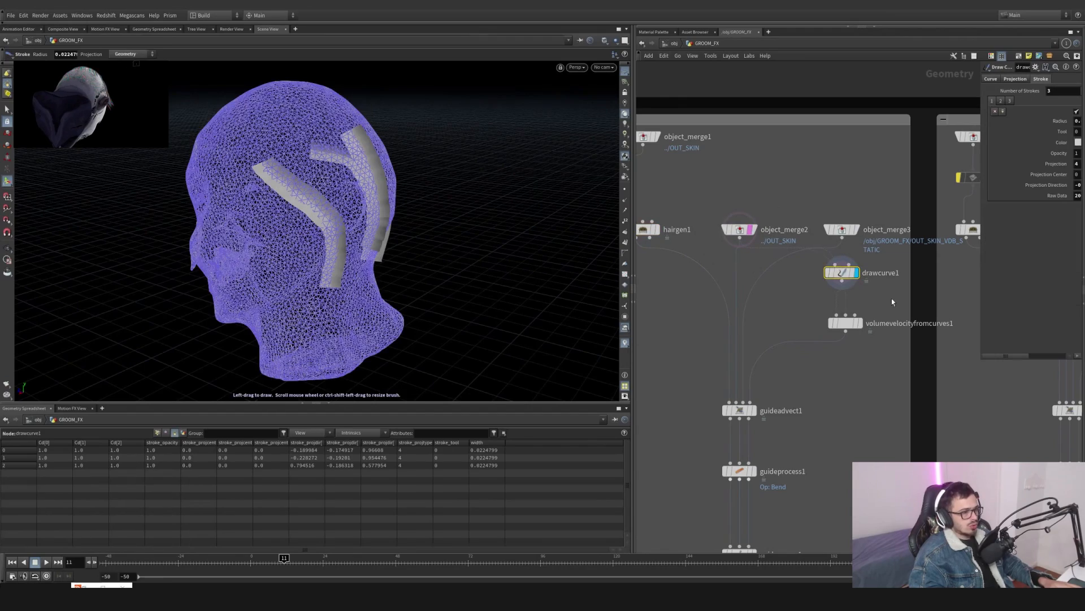
{"action": "mouse_move", "coordinate": [429, 197]}
{"action": "left_mouse_down"}
{"action": "mouse_move", "coordinate": [364, 213]}
{"action": "mouse_move", "coordinate": [310, 206]}
{"action": "mouse_move", "coordinate": [517, 211]}
{"action": "mouse_move", "coordinate": [528, 238]}
{"action": "mouse_move", "coordinate": [407, 220]}
{"action": "mouse_move", "coordinate": [396, 204]}
{"action": "mouse_move", "coordinate": [440, 192]}
{"action": "left_mouse_up"}
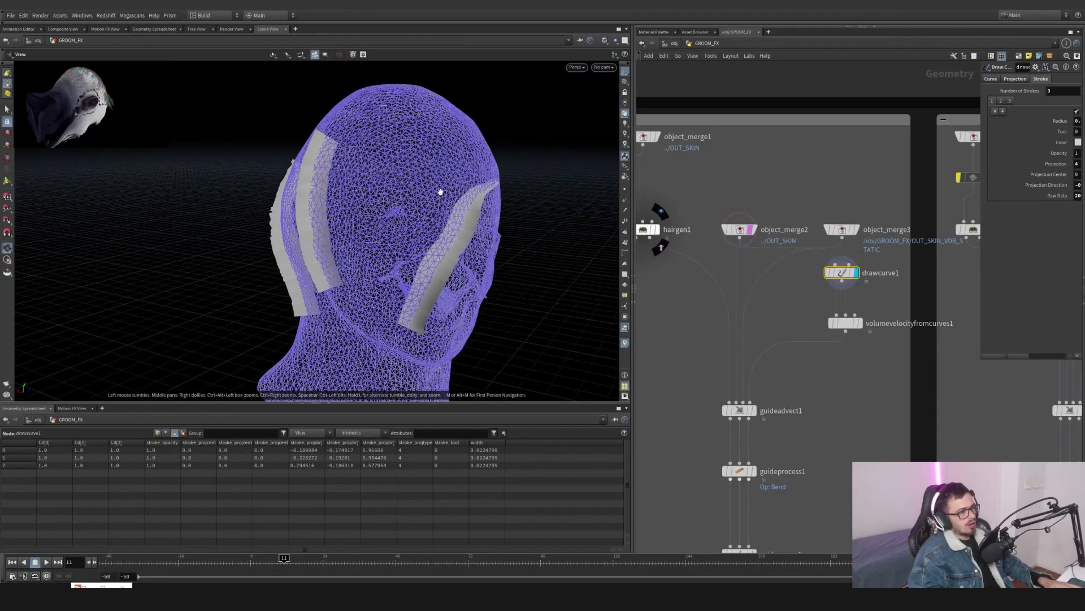
{"action": "left_click_drag", "start_coordinate": [282, 221], "coordinate": [446, 205]}
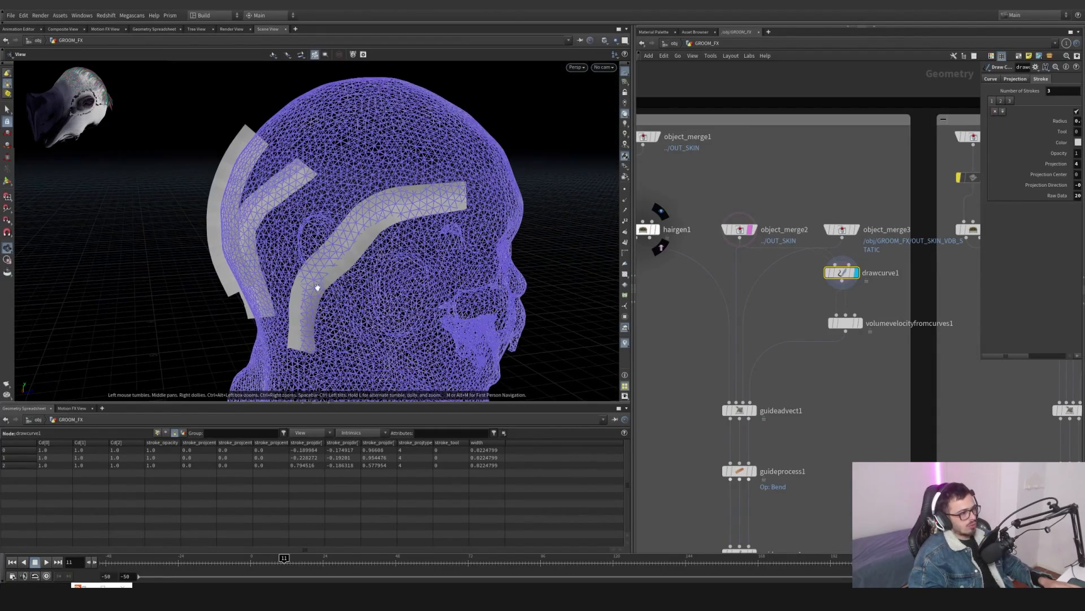
{"action": "key", "text": "Return"}
{"action": "left_click", "coordinate": [673, 44]}
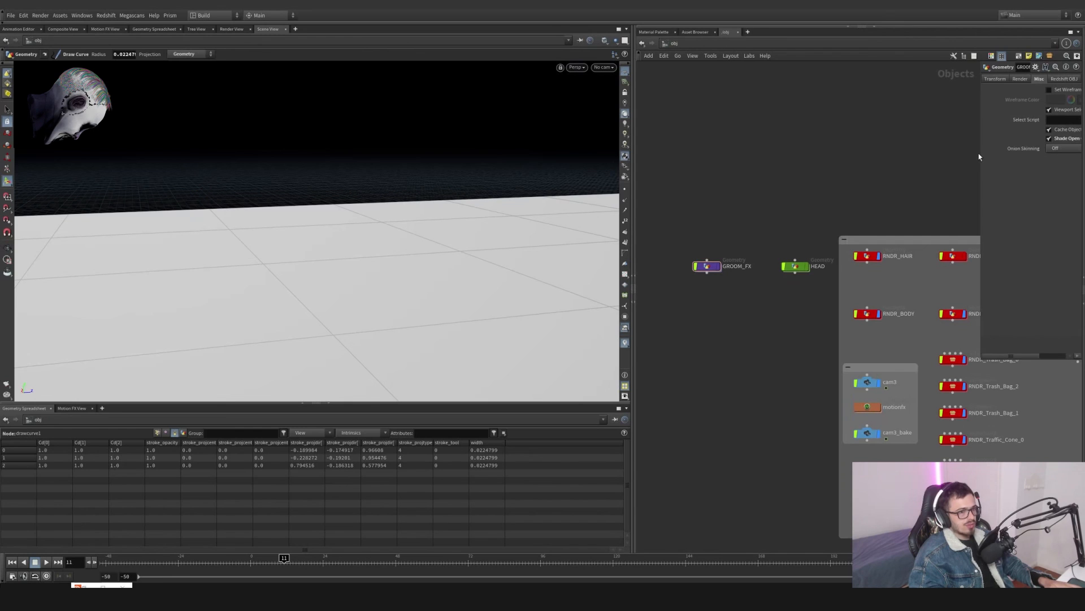
- Turn off Shade Open Curves in Viewport on the GROOM_FX object and dive into its network
{"action": "left_click_drag", "start_coordinate": [980, 153], "coordinate": [866, 153]}
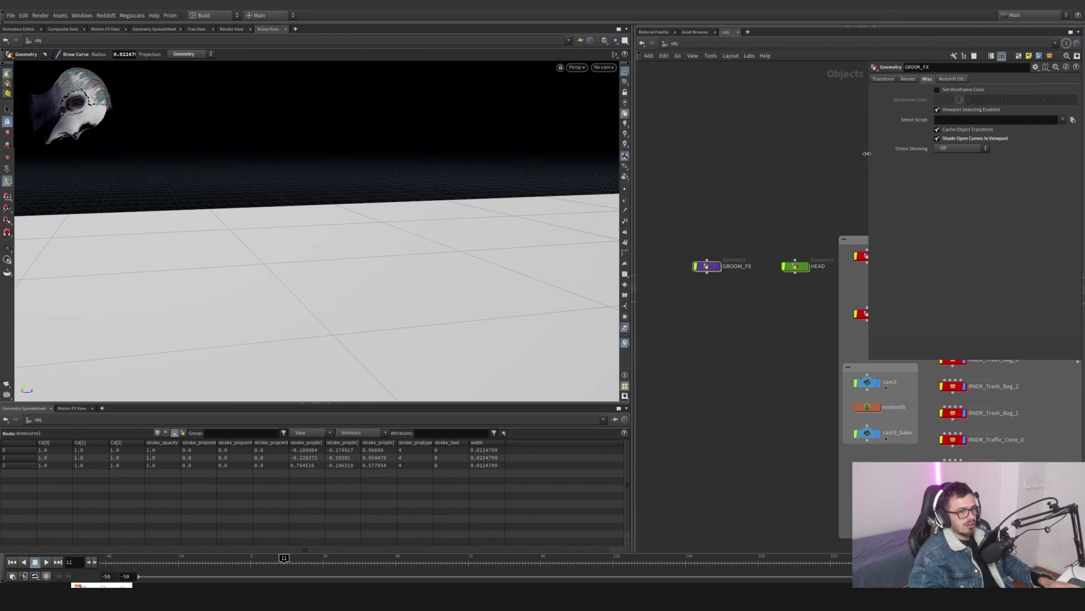
{"action": "left_click", "coordinate": [968, 139]}
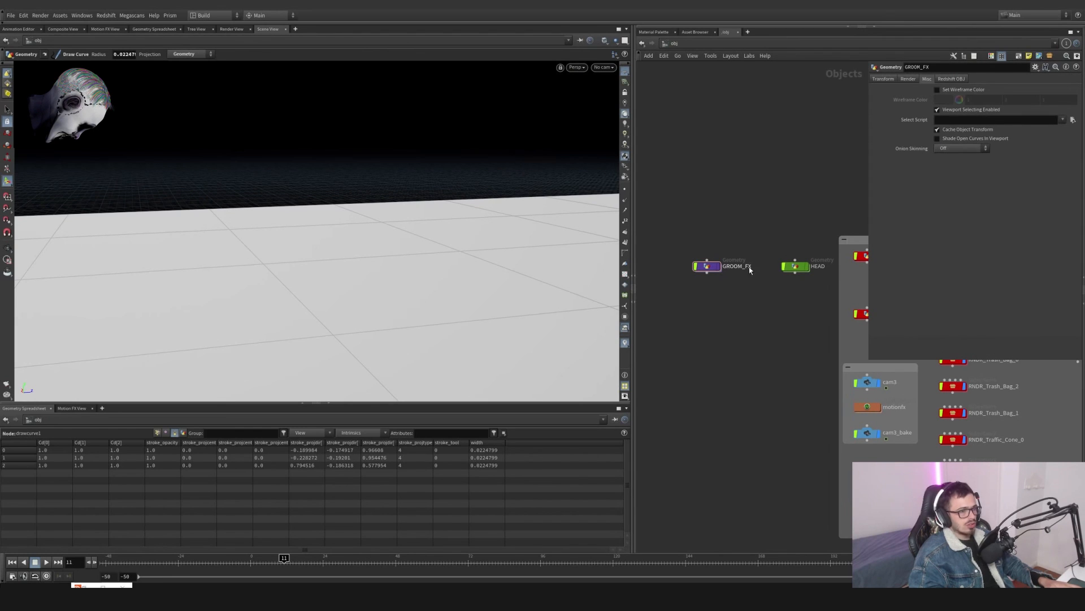
{"action": "double_click", "coordinate": [708, 265]}
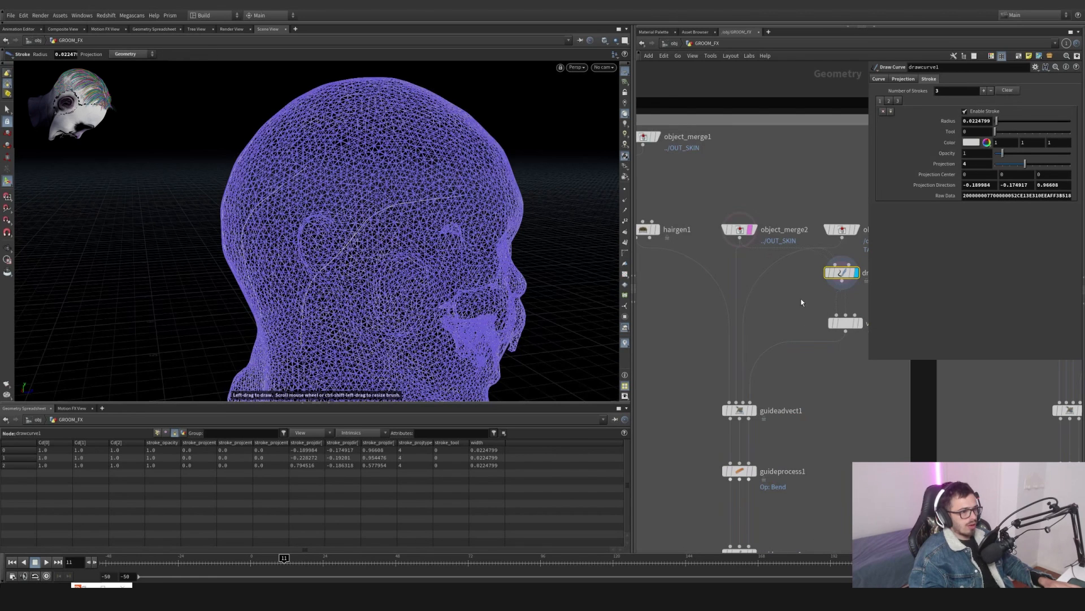
{"action": "key", "text": "u"}
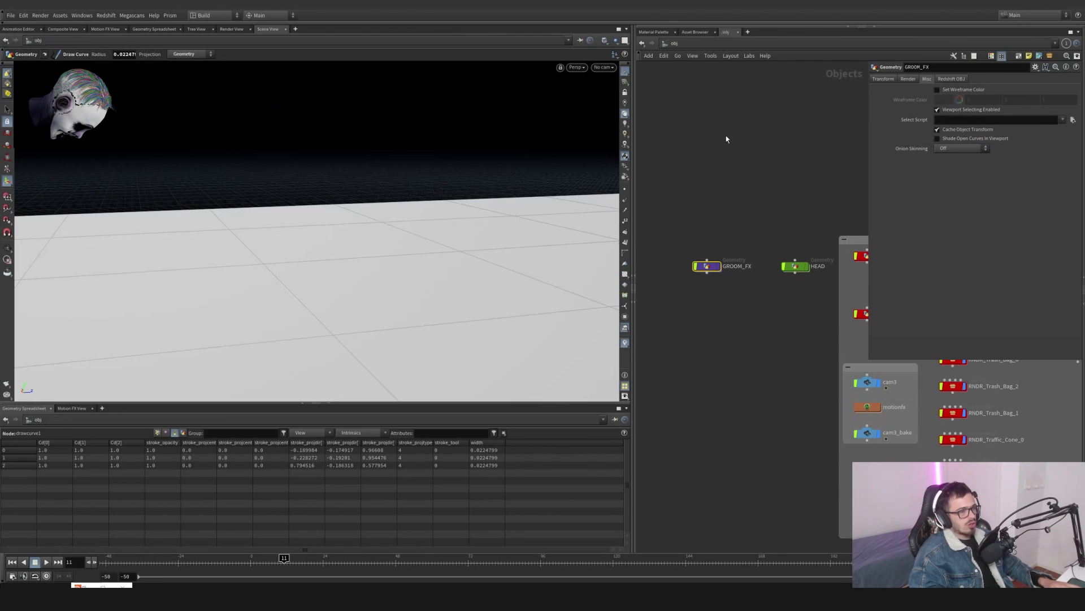
{"action": "double_click", "coordinate": [712, 269]}
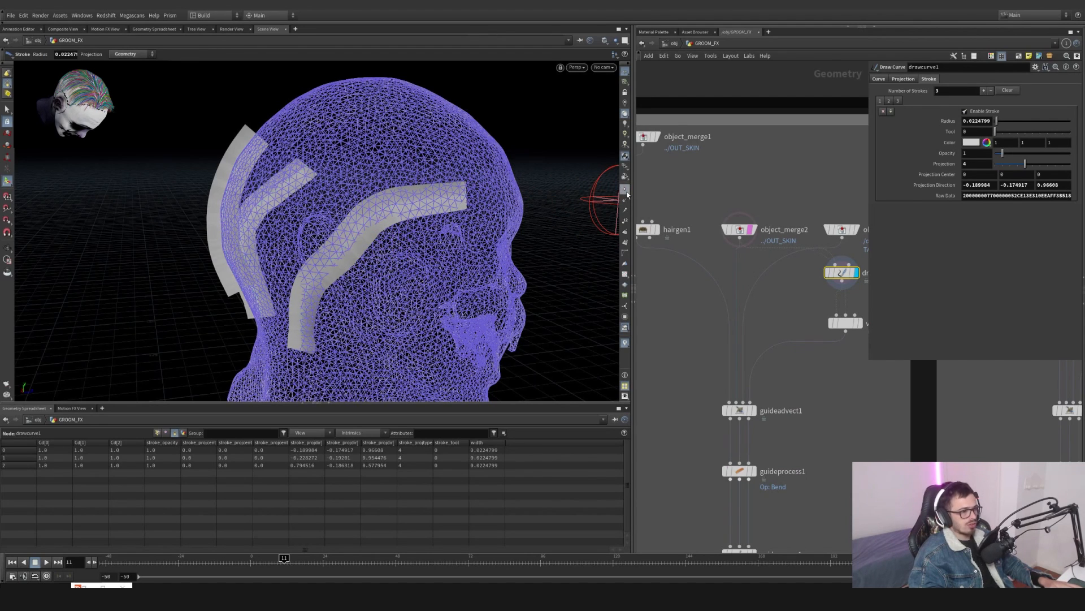
{"action": "left_click_drag", "start_coordinate": [252, 174], "coordinate": [320, 169], "text": "alt"}
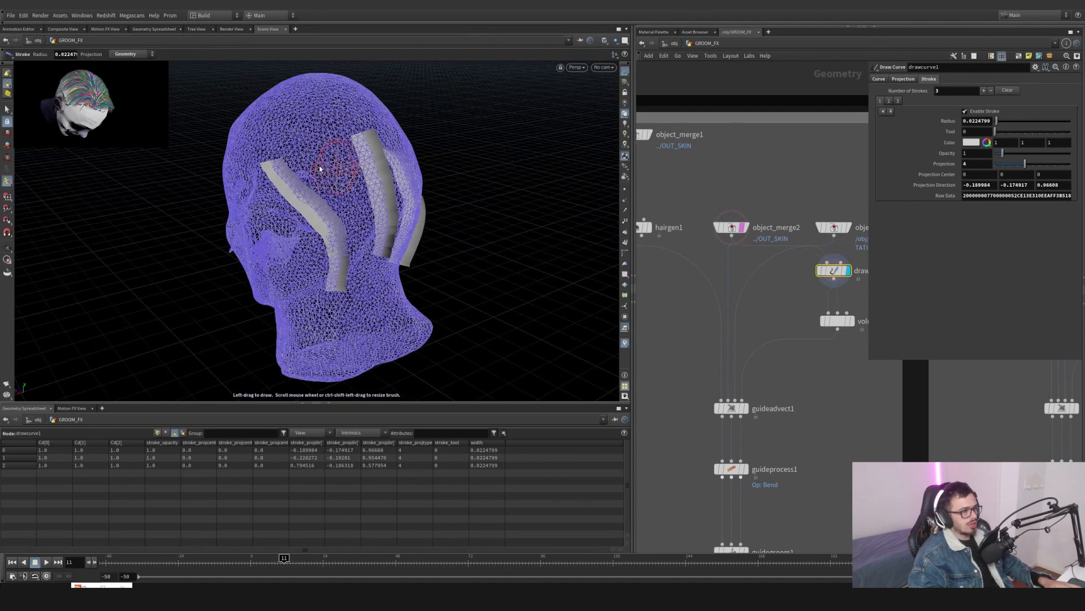
{"action": "mouse_move", "coordinate": [298, 123]}
{"action": "left_mouse_down"}
{"action": "mouse_move", "coordinate": [346, 193]}
{"action": "mouse_move", "coordinate": [342, 207]}
{"action": "left_mouse_up"}
{"action": "middle_click_drag", "start_coordinate": [813, 286], "coordinate": [689, 299]}
{"action": "key", "text": "ctrl+z"}
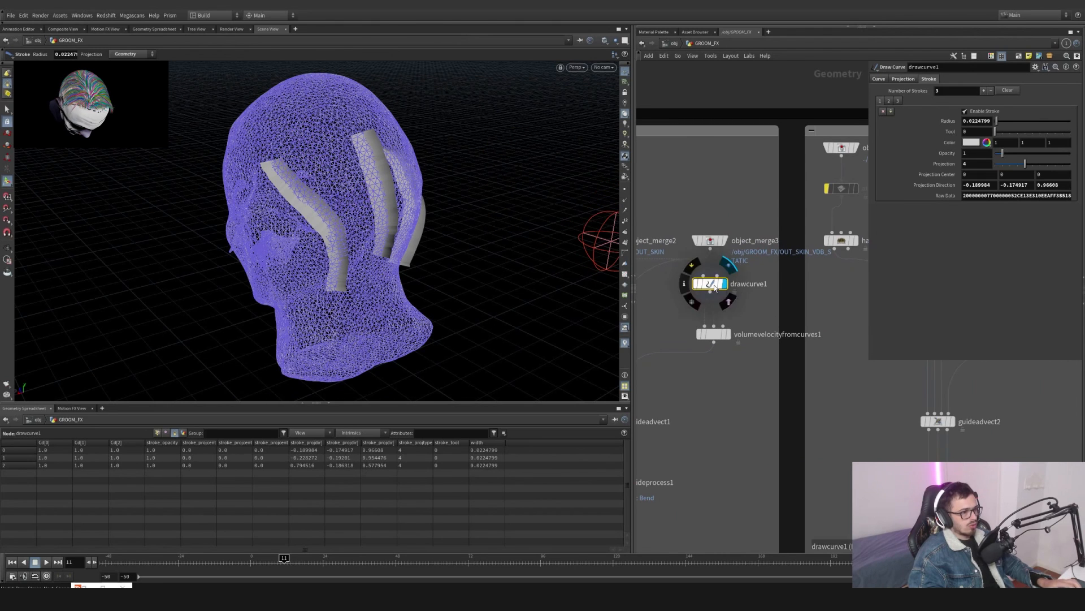
- Duplicate drawcurve1 as drawcurve3 and clear all of its strokes
{"action": "left_click_drag", "start_coordinate": [781, 291], "coordinate": [780, 292], "text": "alt"}
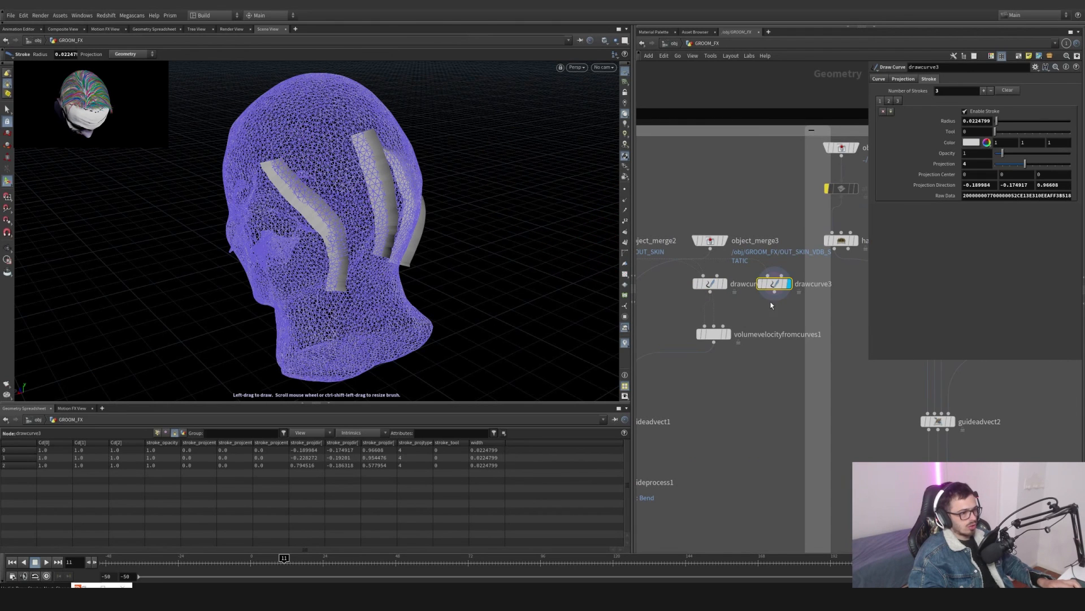
{"action": "left_click", "coordinate": [890, 112]}
{"action": "left_click", "coordinate": [890, 112]}
{"action": "left_click", "coordinate": [890, 112]}
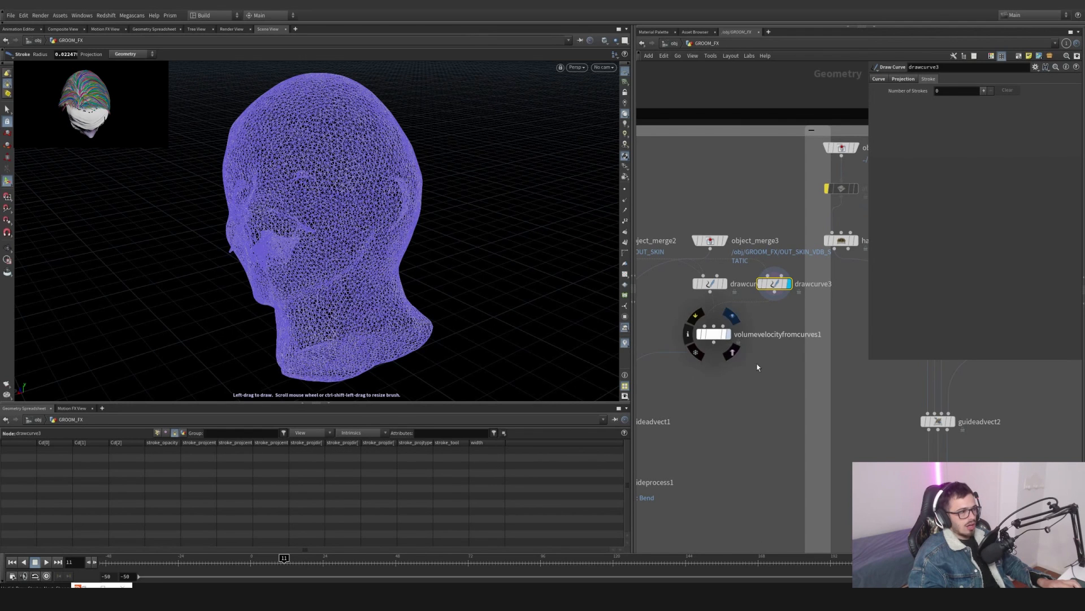
- Display volumevelocityfromcurves1 and guideadvect1 to inspect the advected guides, then select drawcurve3
{"action": "left_click", "coordinate": [725, 334]}
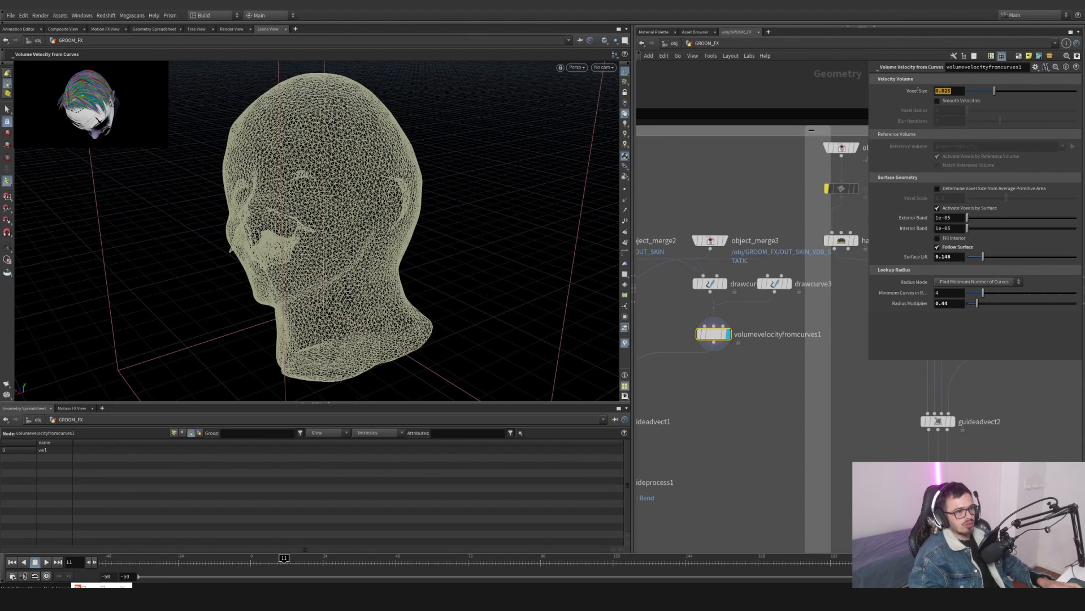
{"action": "scroll", "coordinate": [754, 370], "scroll_direction": "up", "scroll_amount": 1}
{"action": "middle_click_drag", "start_coordinate": [754, 370], "coordinate": [857, 360]}
{"action": "scroll", "coordinate": [857, 361], "scroll_direction": "down", "scroll_amount": 1}
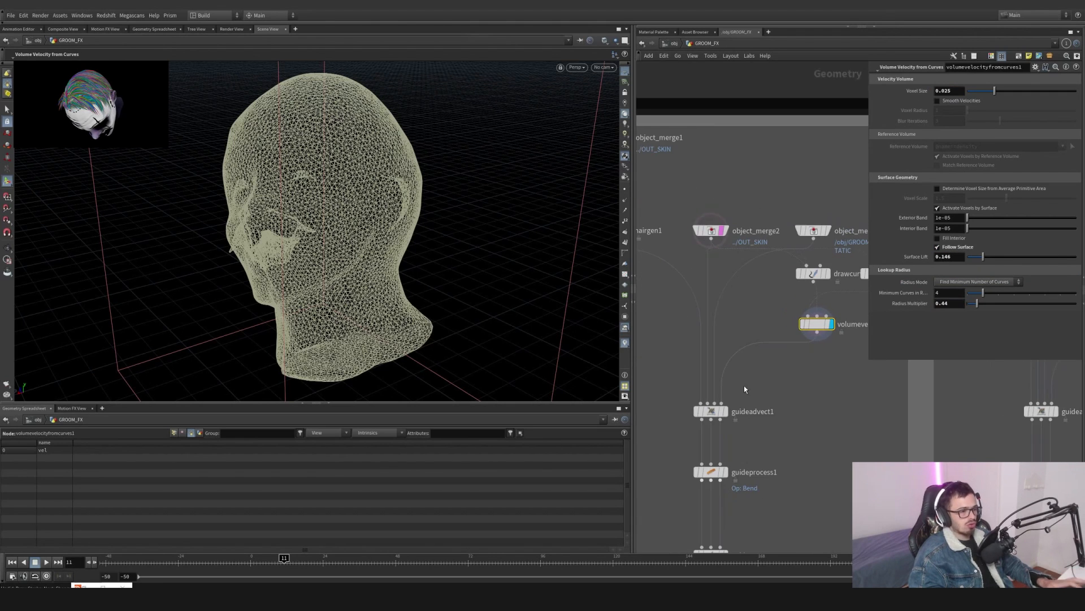
{"action": "left_click", "coordinate": [727, 410]}
{"action": "left_click_drag", "start_coordinate": [648, 391], "coordinate": [645, 390]}
{"action": "middle_click_drag", "start_coordinate": [842, 322], "coordinate": [773, 349]}
{"action": "left_click", "coordinate": [809, 302]}
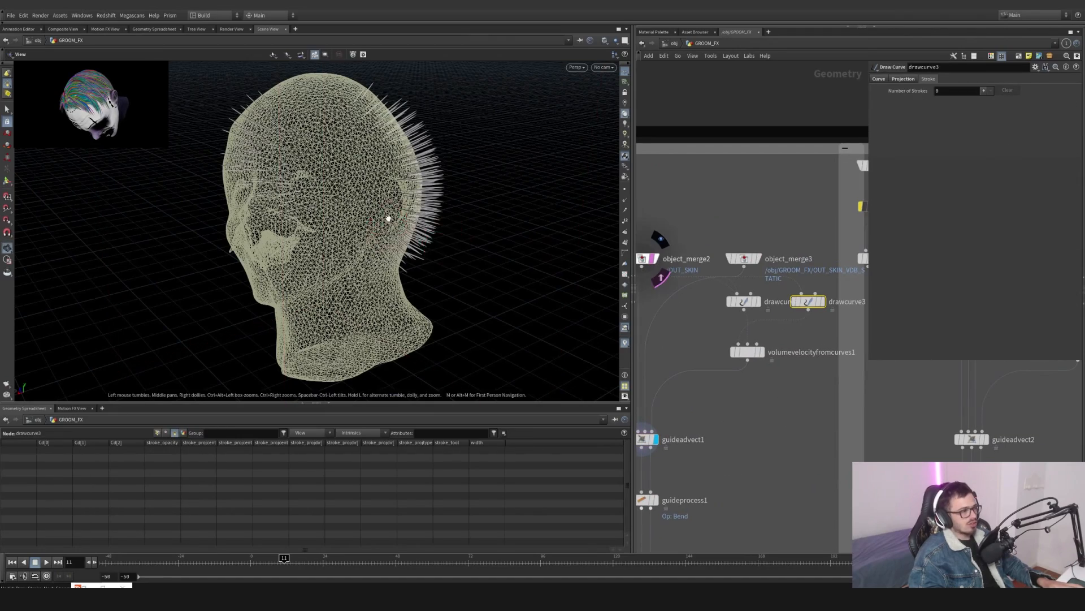
- Draw three new hair-direction strokes with drawcurve3 over the side and back of the head
{"action": "mouse_move", "coordinate": [249, 215]}
{"action": "left_mouse_down", "text": "alt"}
{"action": "mouse_move", "coordinate": [338, 191]}
{"action": "mouse_move", "coordinate": [373, 195]}
{"action": "mouse_move", "coordinate": [419, 205]}
{"action": "mouse_move", "coordinate": [497, 271]}
{"action": "mouse_move", "coordinate": [355, 138]}
{"action": "mouse_move", "coordinate": [419, 194]}
{"action": "mouse_move", "coordinate": [440, 283]}
{"action": "mouse_move", "coordinate": [317, 205]}
{"action": "mouse_move", "coordinate": [209, 219]}
{"action": "left_mouse_up", "text": "alt"}
{"action": "key", "text": "Return"}
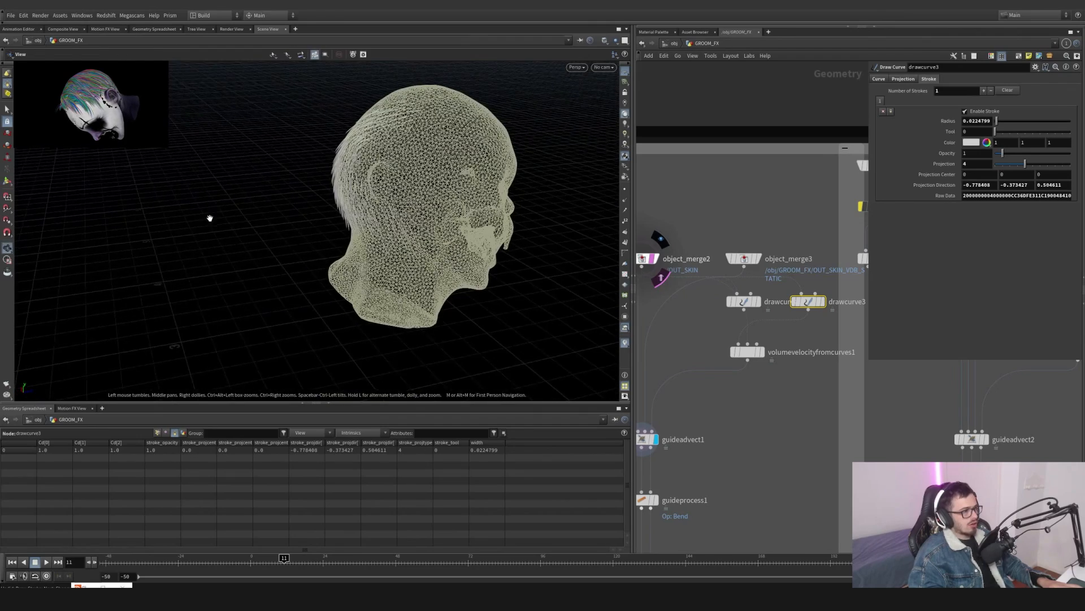
{"action": "key", "text": "Return"}
{"action": "mouse_move", "coordinate": [491, 121]}
{"action": "left_mouse_down"}
{"action": "mouse_move", "coordinate": [388, 175]}
{"action": "mouse_move", "coordinate": [376, 209]}
{"action": "mouse_move", "coordinate": [192, 212]}
{"action": "left_mouse_up"}
{"action": "left_click", "coordinate": [624, 72]}
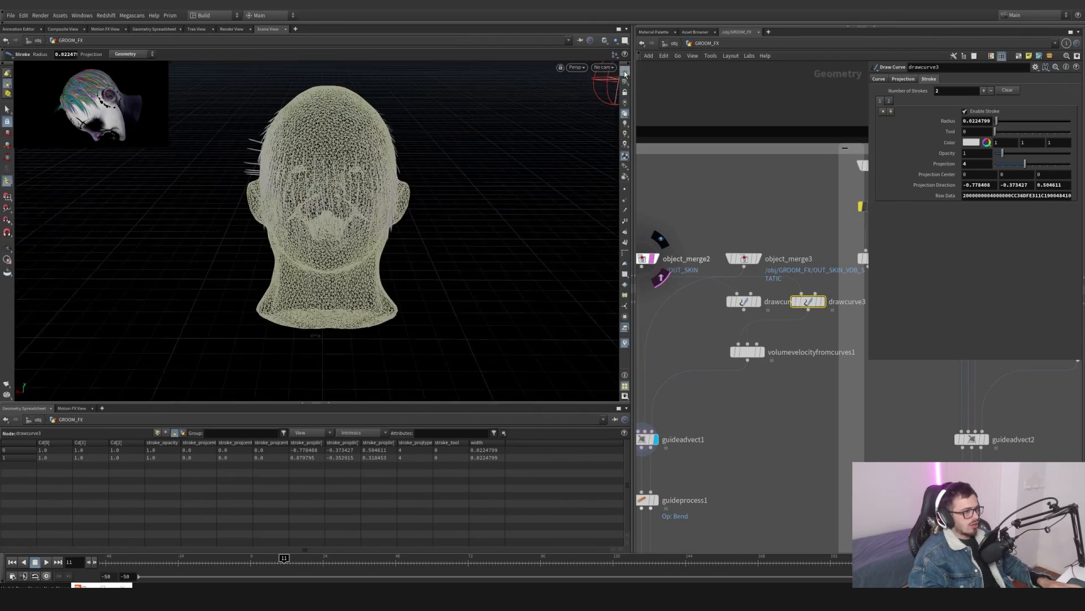
{"action": "left_click_drag", "start_coordinate": [435, 145], "coordinate": [266, 180], "text": "alt"}
{"action": "middle_click_drag", "start_coordinate": [650, 262], "coordinate": [684, 258]}
{"action": "left_click", "coordinate": [684, 258]}
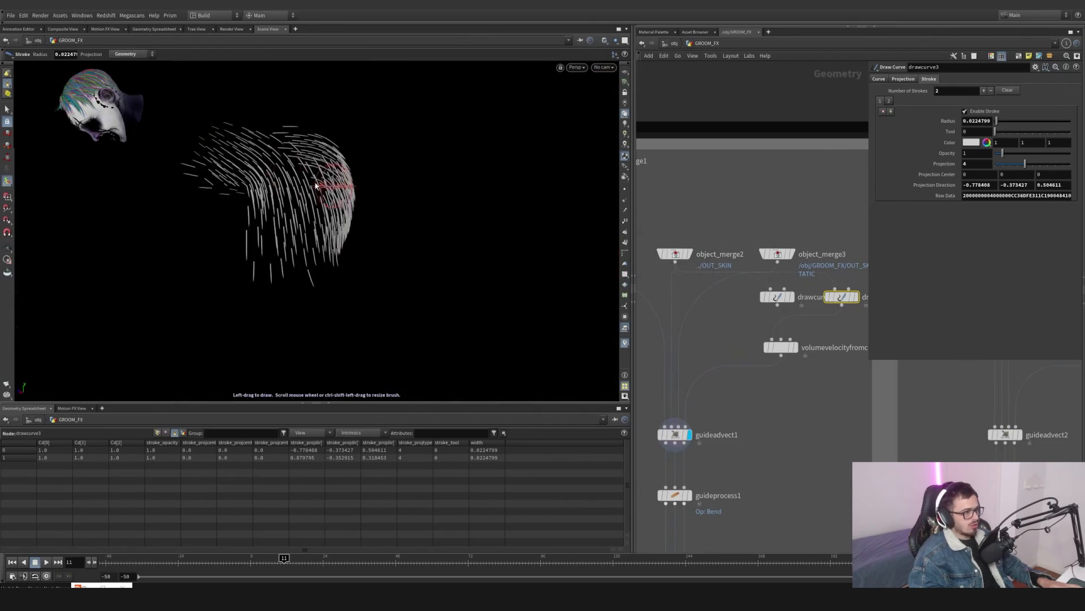
{"action": "left_click_drag", "start_coordinate": [198, 155], "coordinate": [270, 191]}
{"action": "mouse_move", "coordinate": [286, 243]}
{"action": "left_mouse_down", "text": "alt"}
{"action": "mouse_move", "coordinate": [291, 181]}
{"action": "mouse_move", "coordinate": [213, 192]}
{"action": "mouse_move", "coordinate": [247, 145]}
{"action": "mouse_move", "coordinate": [294, 158]}
{"action": "left_mouse_up", "text": "alt"}
- Set volumevelocityfromcurves1's Radius Multiplier to 0.64
{"action": "left_click", "coordinate": [780, 347]}
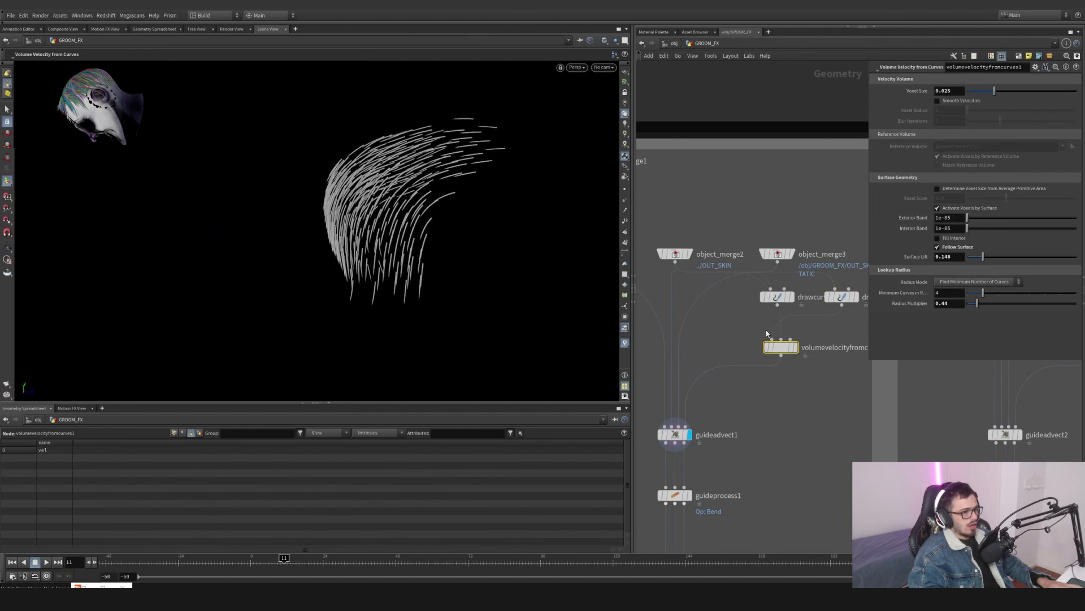
{"action": "mouse_move", "coordinate": [984, 264]}
{"action": "left_mouse_down"}
{"action": "mouse_move", "coordinate": [1033, 257]}
{"action": "mouse_move", "coordinate": [1012, 269]}
{"action": "mouse_move", "coordinate": [937, 265]}
{"action": "mouse_move", "coordinate": [960, 266]}
{"action": "left_mouse_up"}
{"action": "left_click", "coordinate": [842, 297]}
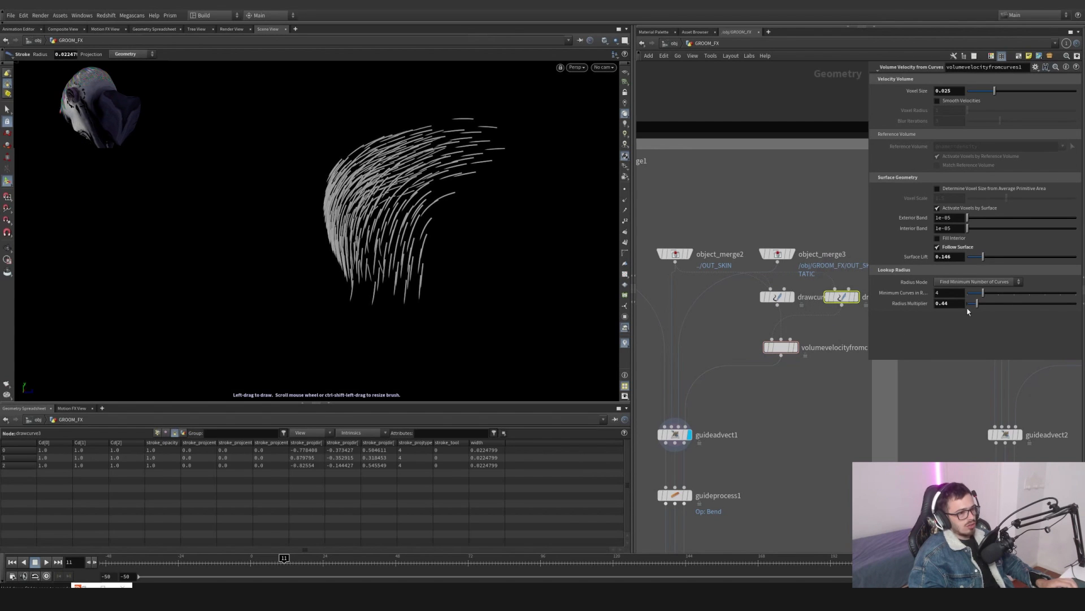
{"action": "left_click_drag", "start_coordinate": [982, 307], "coordinate": [981, 306]}
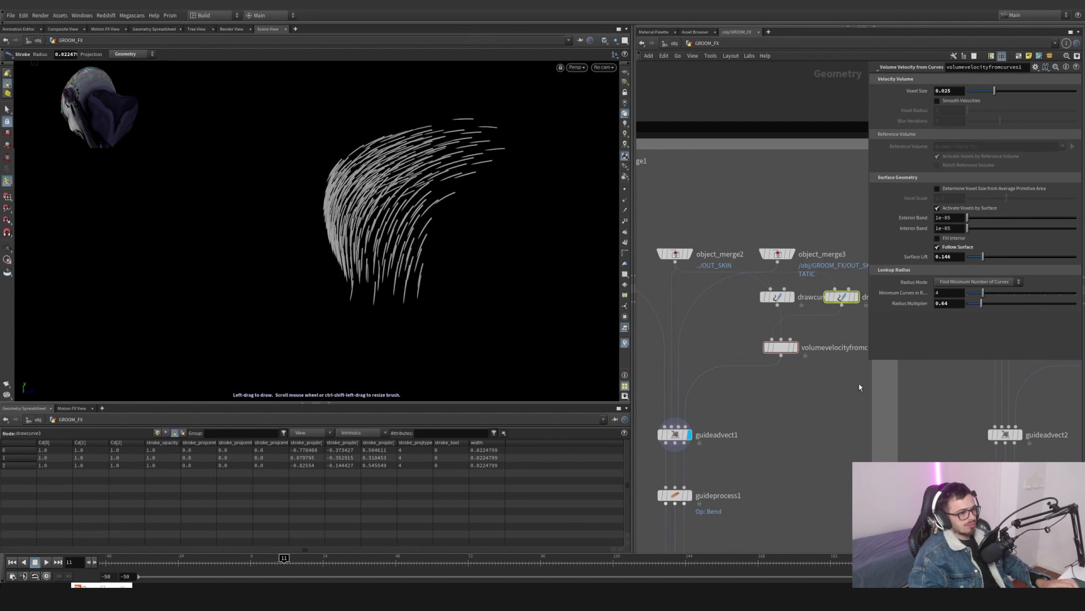
- Display guideadvect1 and guideprocess1 to inspect the bent side guide curves
{"action": "left_click", "coordinate": [674, 434]}
{"action": "left_click_drag", "start_coordinate": [452, 214], "coordinate": [407, 206]}
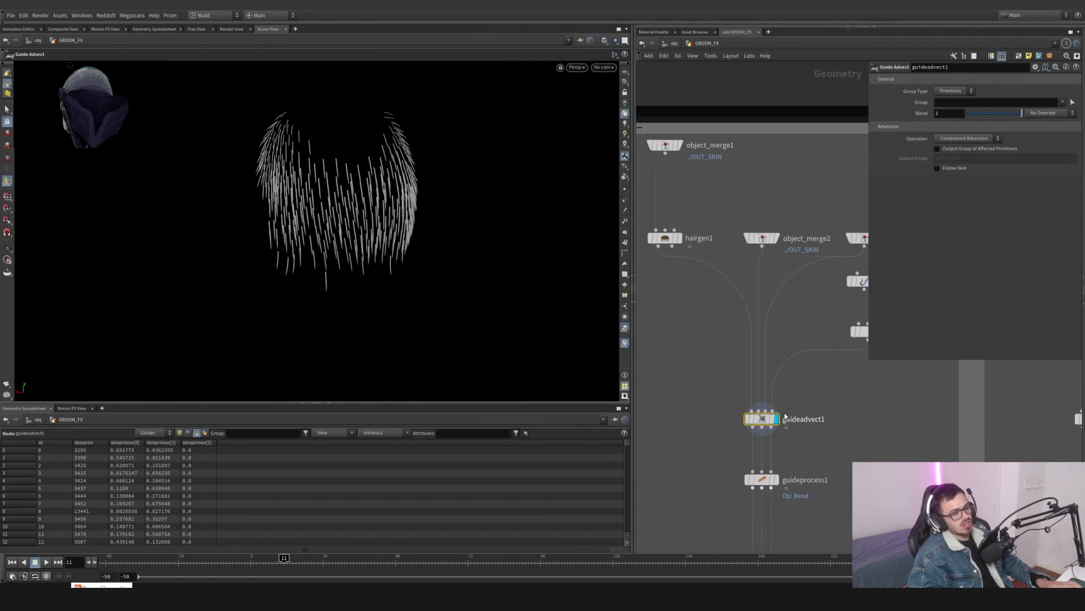
{"action": "middle_click_drag", "start_coordinate": [804, 446], "coordinate": [787, 338]}
{"action": "left_click", "coordinate": [743, 371]}
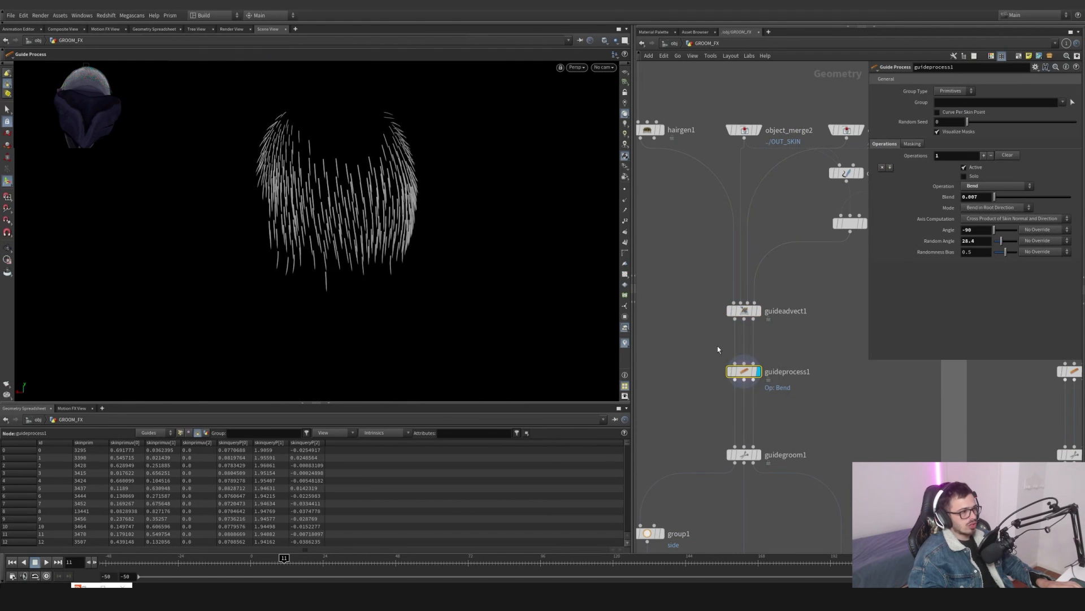
{"action": "mouse_move", "coordinate": [752, 375]}
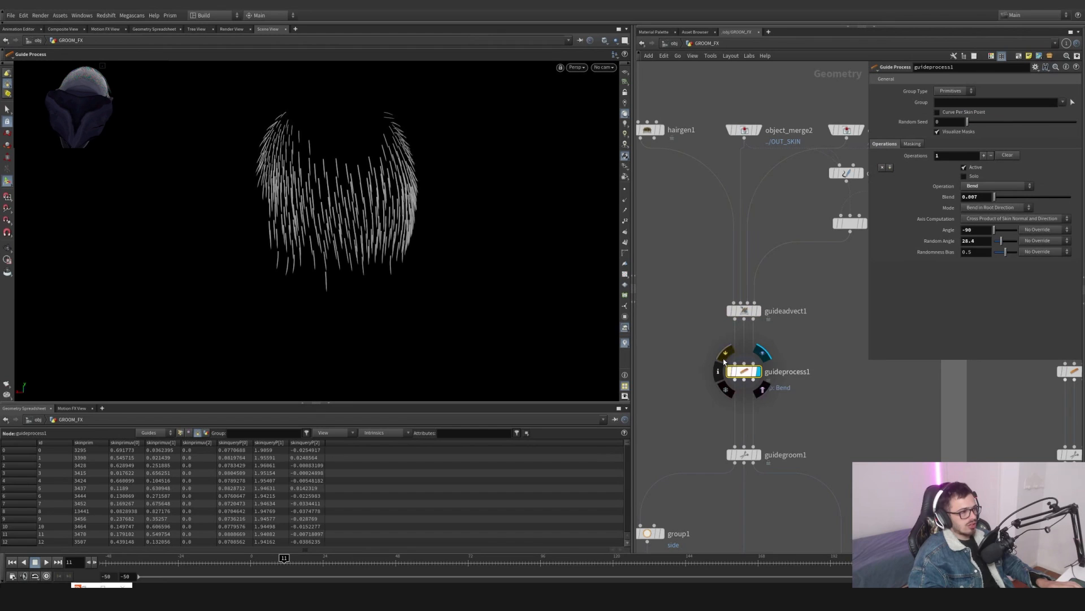
{"action": "left_click", "coordinate": [724, 358]}
{"action": "left_click", "coordinate": [724, 359]}
{"action": "left_click", "coordinate": [724, 359]}
{"action": "left_click", "coordinate": [724, 358]}
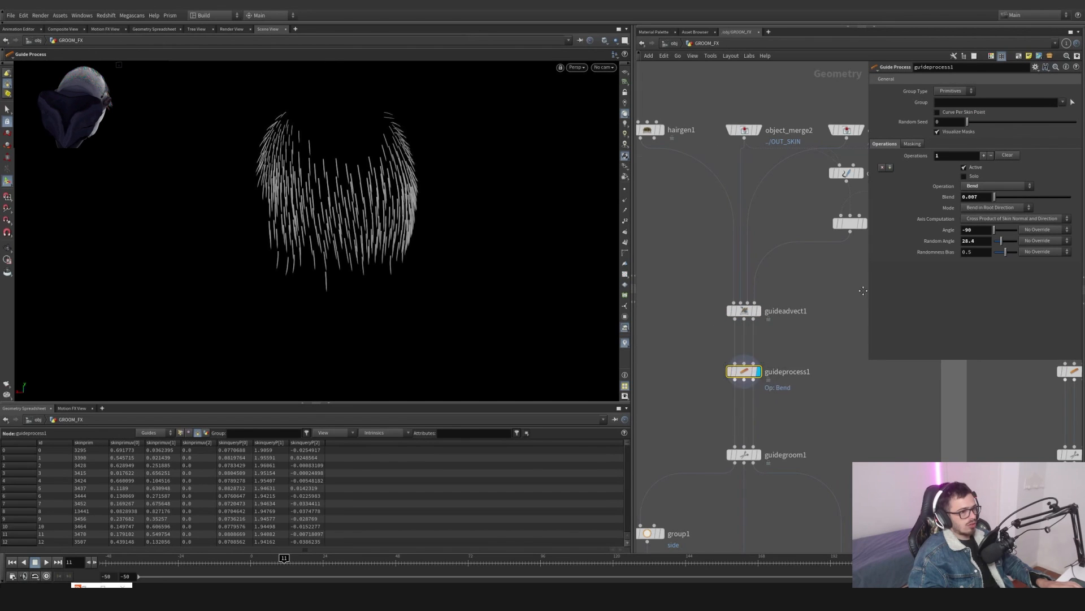
- Delete the drawcurve3 node
{"action": "middle_click_drag", "start_coordinate": [849, 193], "coordinate": [758, 244]}
{"action": "left_click", "coordinate": [820, 224]}
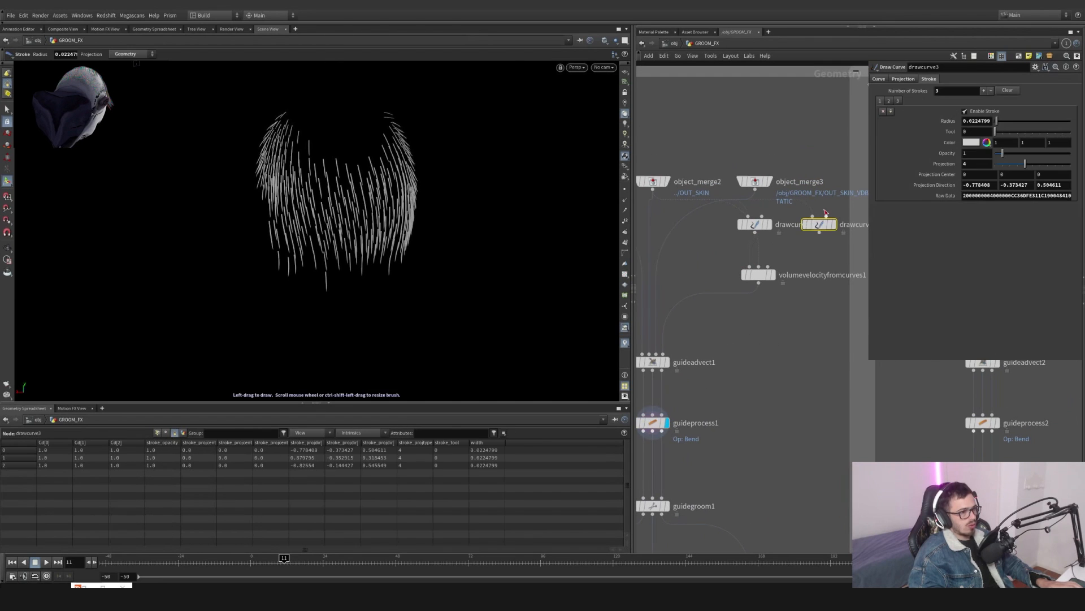
{"action": "key", "text": "Delete"}
- Display guidegroom1 and group1 to inspect the side hair guides from several angles
{"action": "middle_click_drag", "start_coordinate": [677, 498], "coordinate": [715, 408]}
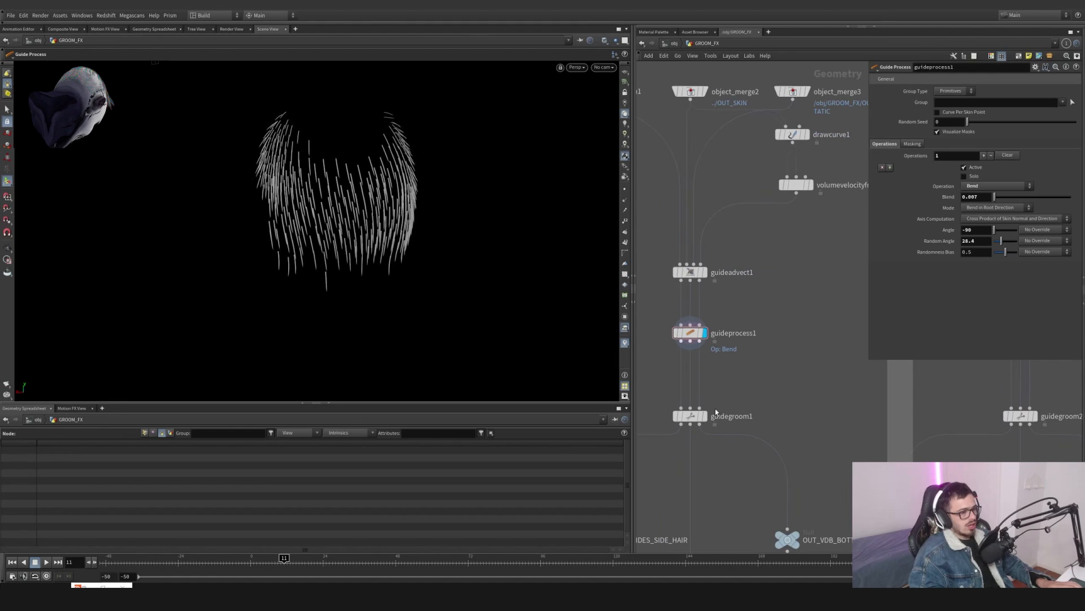
{"action": "left_click", "coordinate": [707, 418]}
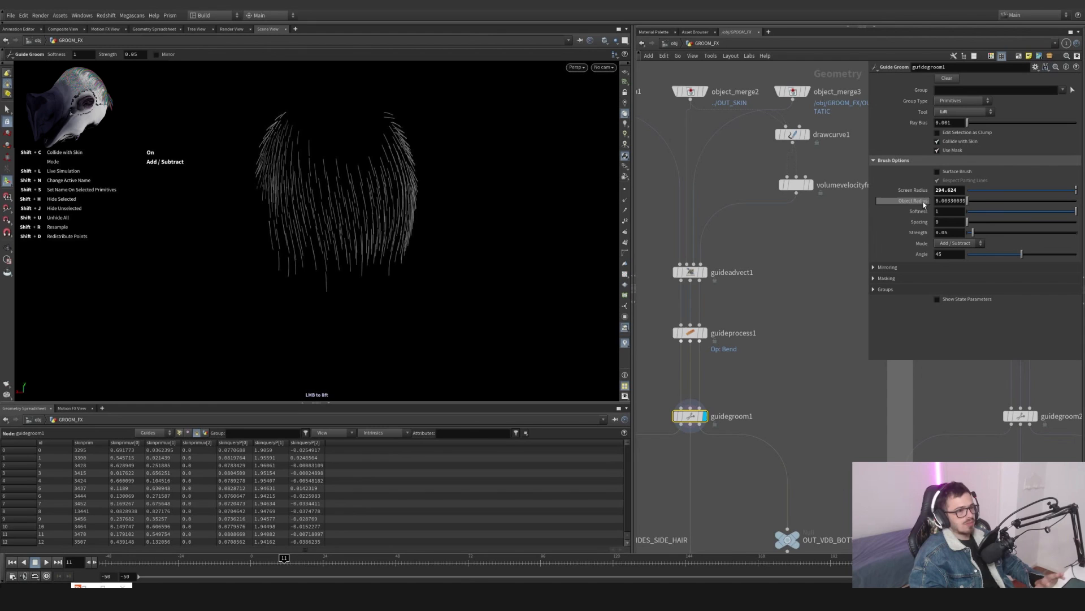
{"action": "scroll", "coordinate": [803, 272], "scroll_direction": "down", "scroll_amount": 5}
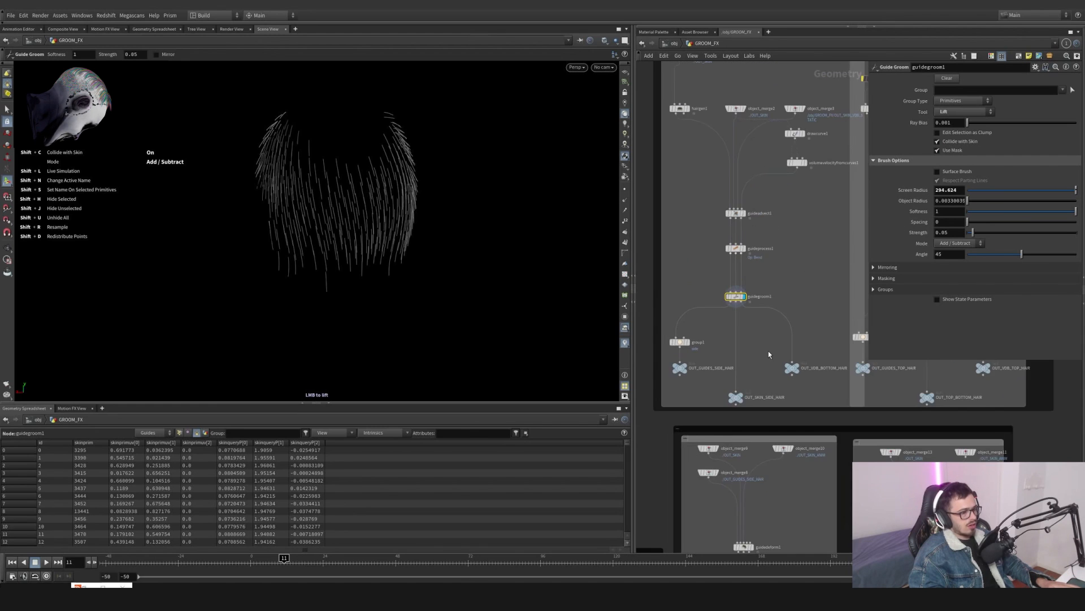
{"action": "scroll", "coordinate": [724, 340], "scroll_direction": "up", "scroll_amount": 5}
{"action": "left_click", "coordinate": [710, 318]}
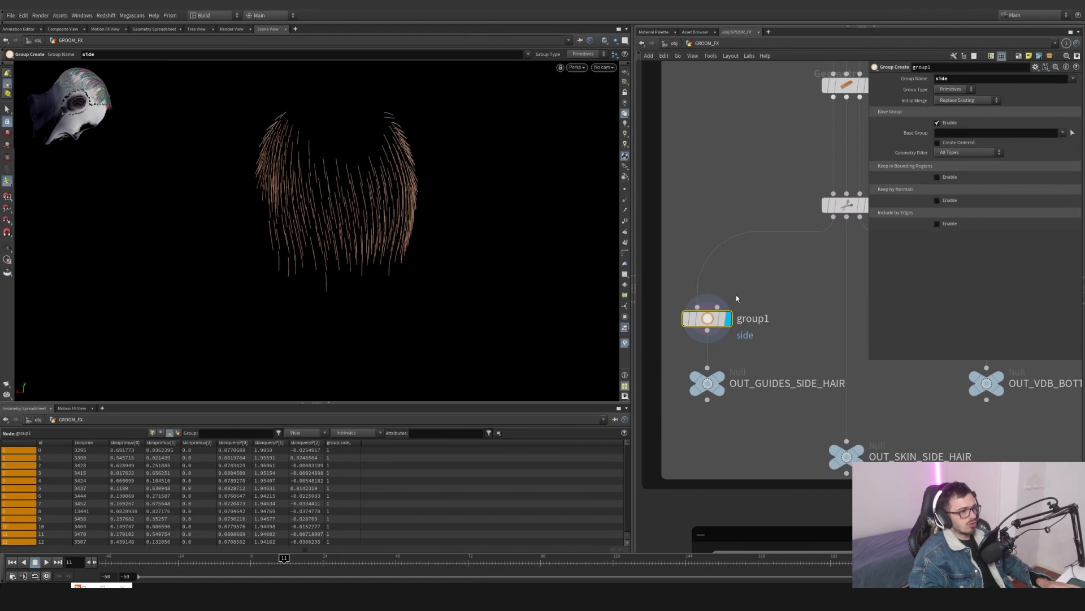
{"action": "key", "text": "Escape"}
{"action": "left_click_drag", "start_coordinate": [282, 222], "coordinate": [191, 222]}
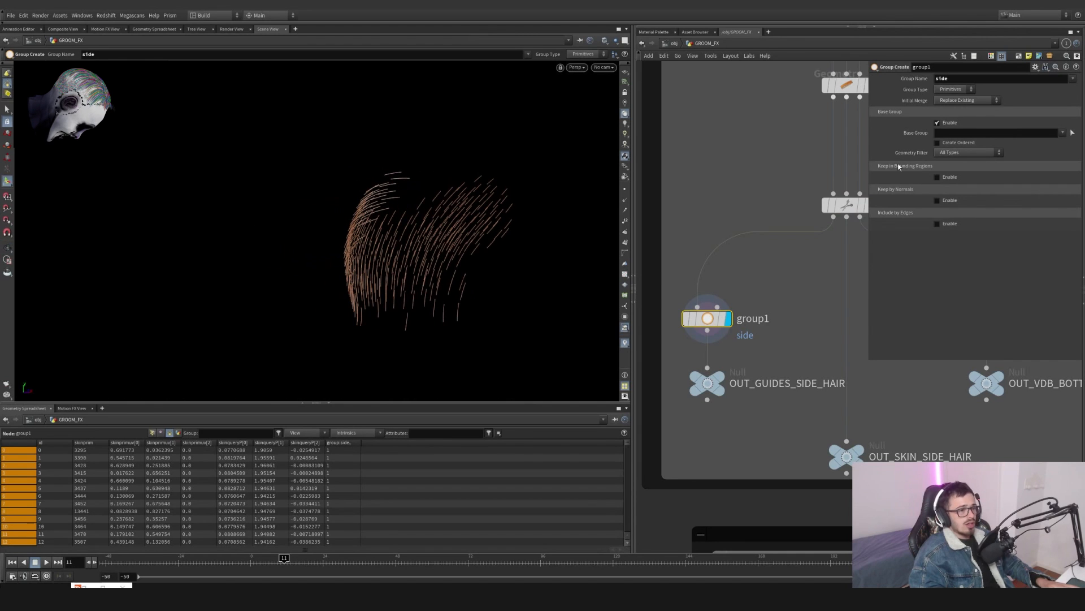
- Display the OUT_GUIDES_SIDE_HAIR, OUT_SKIN_SIDE_HAIR and OUT_VDB_BOTTOM_HAIR null outputs in turn
{"action": "middle_click_drag", "start_coordinate": [755, 384], "coordinate": [615, 298]}
{"action": "left_click", "coordinate": [731, 313]}
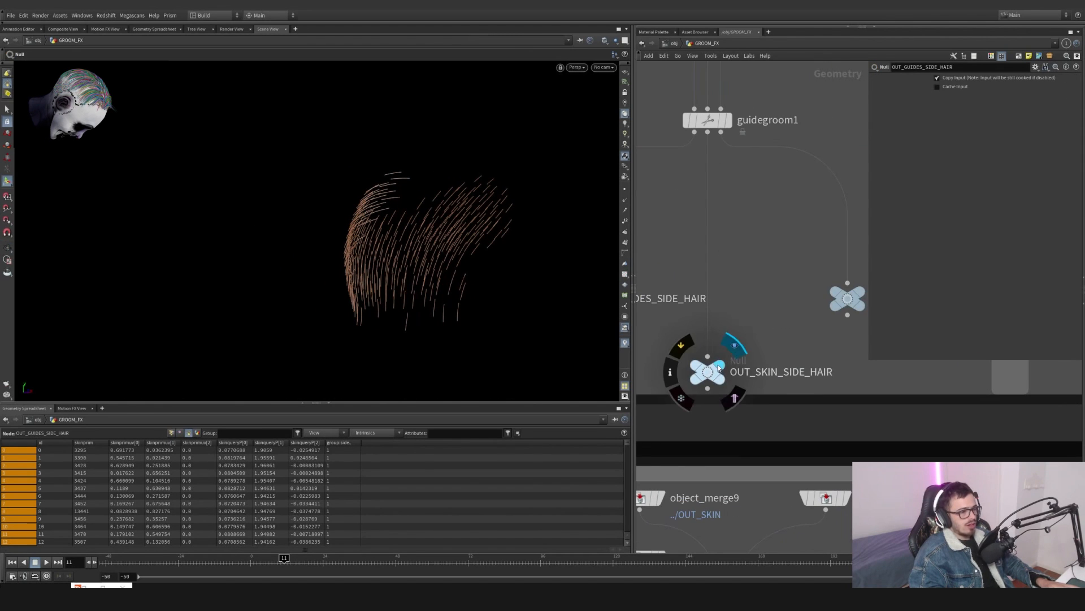
{"action": "left_click", "coordinate": [710, 371]}
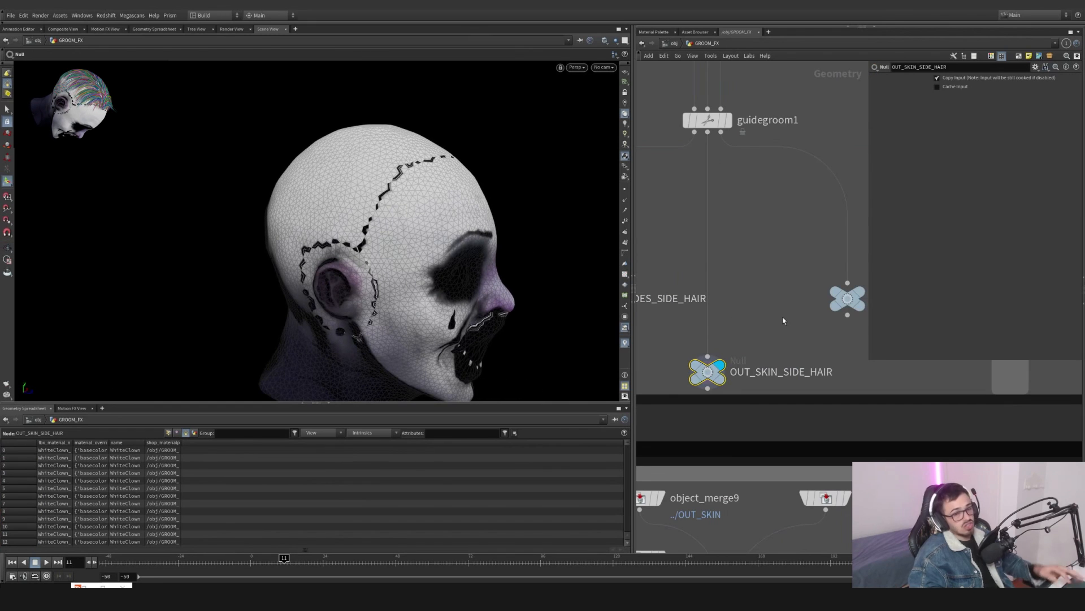
{"action": "middle_click_drag", "start_coordinate": [754, 326], "coordinate": [705, 345]}
{"action": "key", "text": "r"}
{"action": "left_click", "coordinate": [706, 346]}
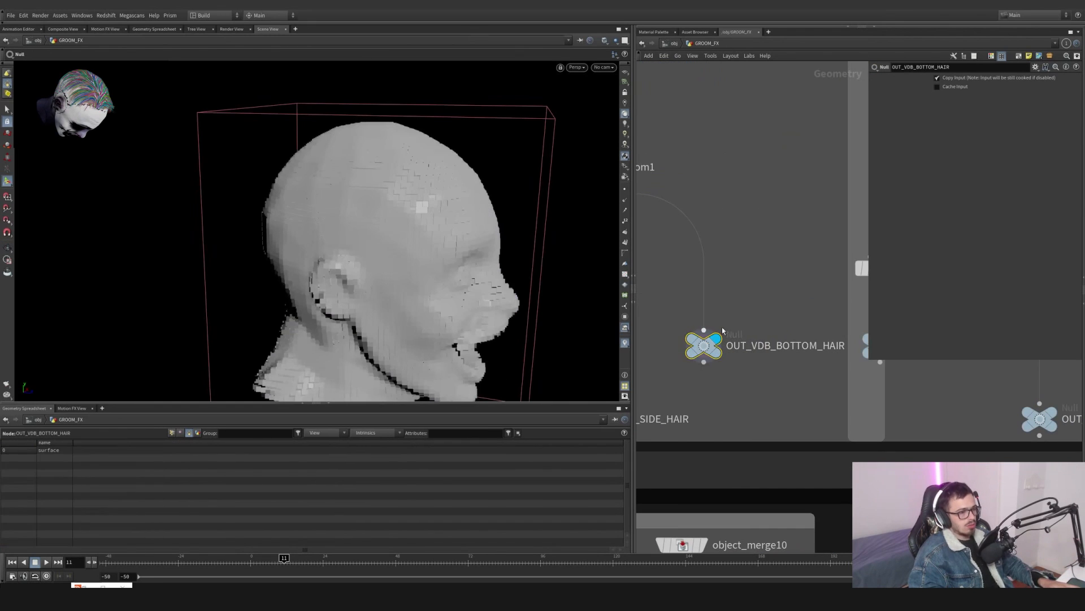
- Rename the OUT_VDB_BOTTOM_HAIR null to OUT_VDB_SIDE_HAIR
{"action": "scroll", "coordinate": [680, 380], "scroll_direction": "down", "scroll_amount": 1}
{"action": "double_click", "coordinate": [809, 347]}
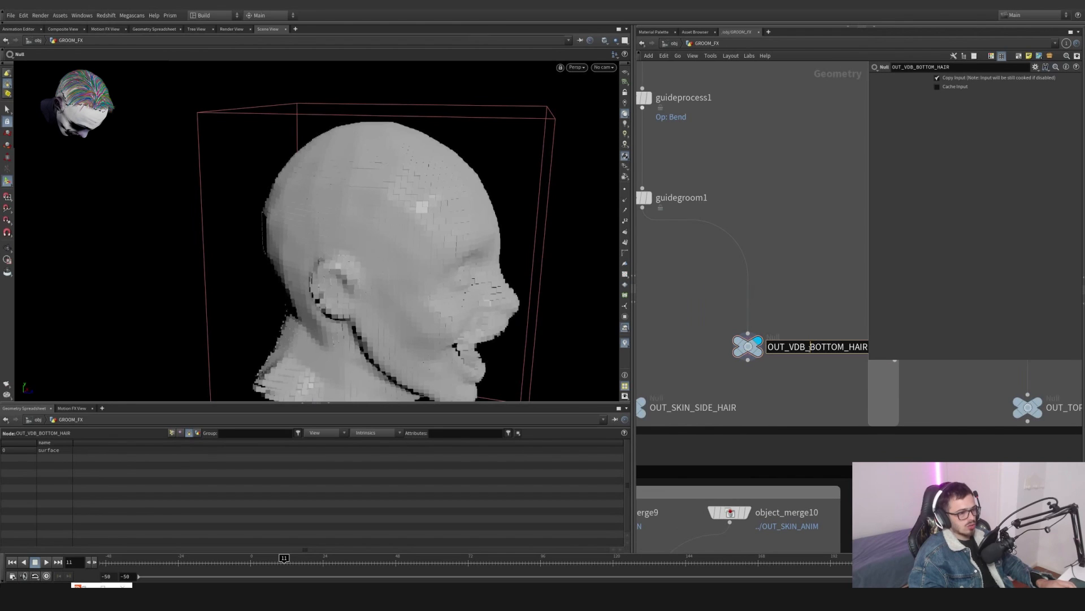
{"action": "type", "text": "SIDE"}
{"action": "key", "text": "Return"}
{"action": "scroll", "coordinate": [715, 354], "scroll_direction": "down", "scroll_amount": 5}
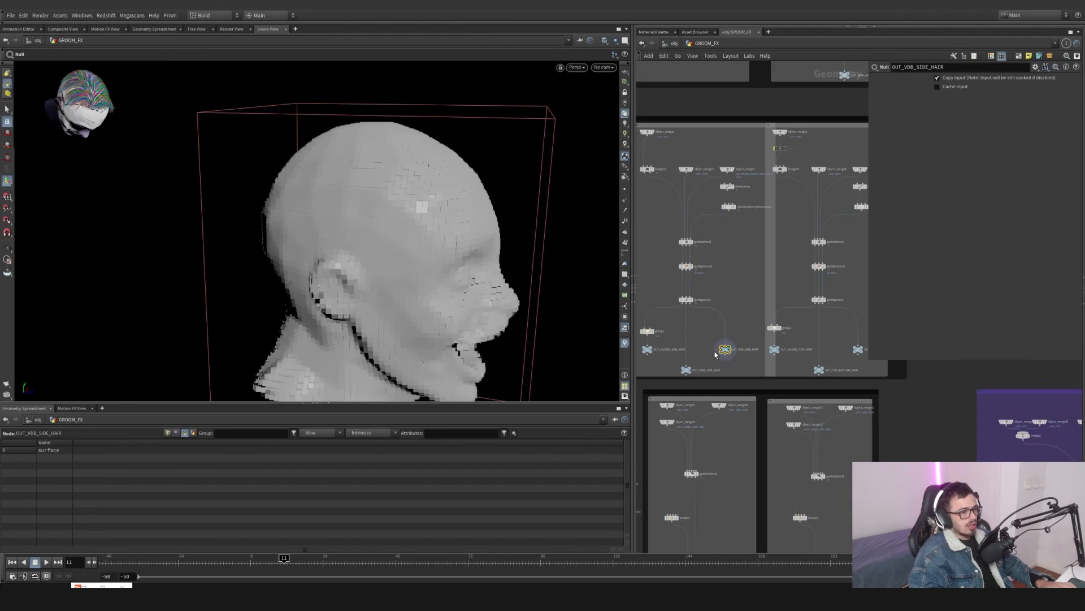
{"action": "scroll", "coordinate": [745, 334], "scroll_direction": "up", "scroll_amount": 3}
{"action": "scroll", "coordinate": [717, 237], "scroll_direction": "down", "scroll_amount": 2}
{"action": "scroll", "coordinate": [741, 303], "scroll_direction": "up", "scroll_amount": 2}
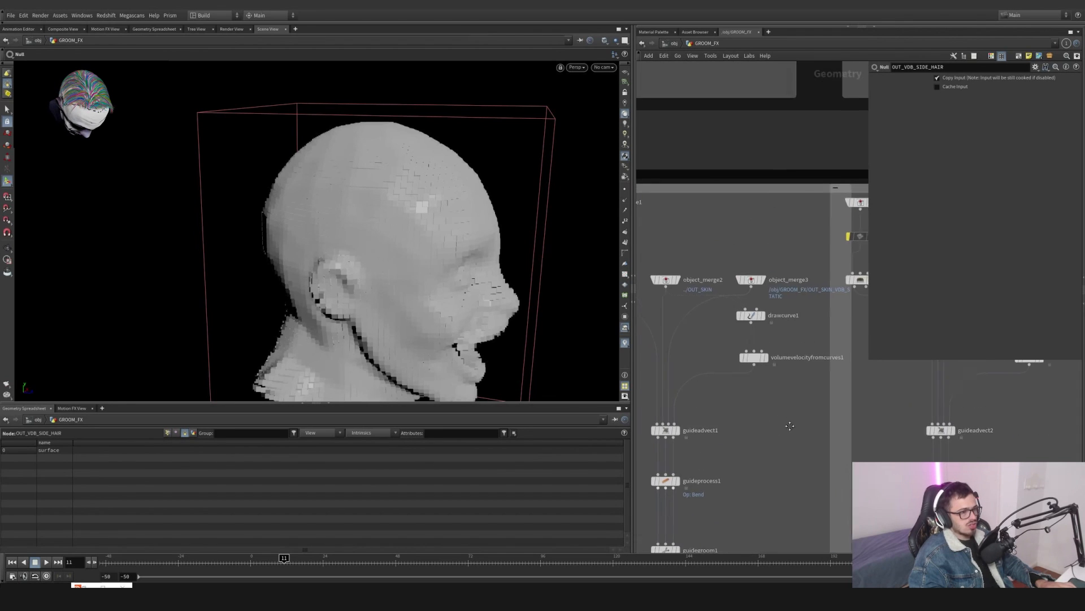
{"action": "middle_click_drag", "start_coordinate": [741, 303], "coordinate": [801, 330]}
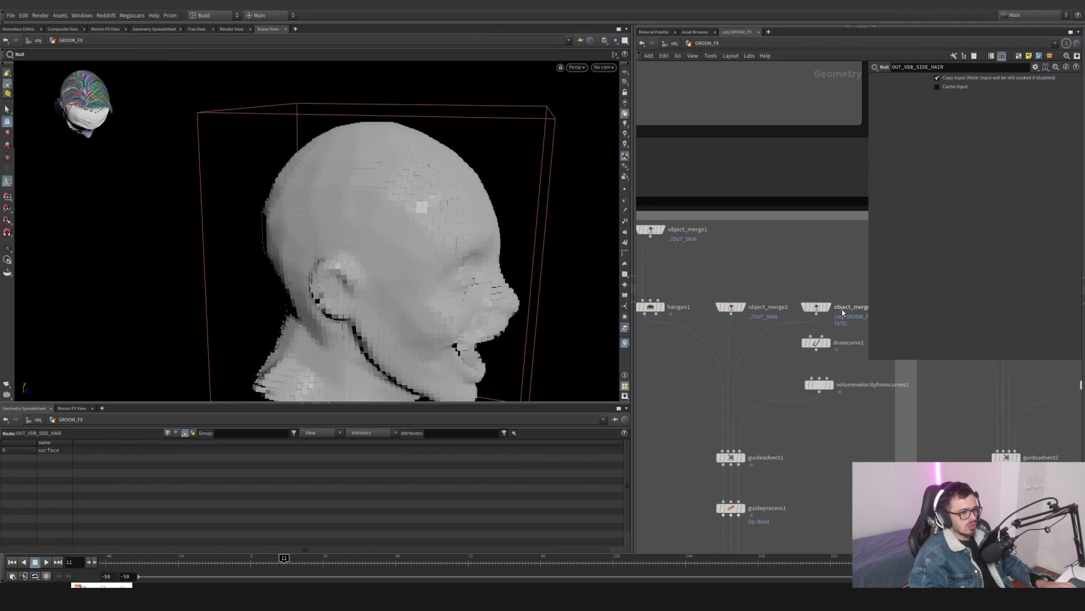
- Select object_merge3 and the side hair output nulls in the GROOM_FX network to check their connections
{"action": "left_click", "coordinate": [817, 308]}
{"action": "scroll", "coordinate": [826, 288], "scroll_direction": "down", "scroll_amount": 3}
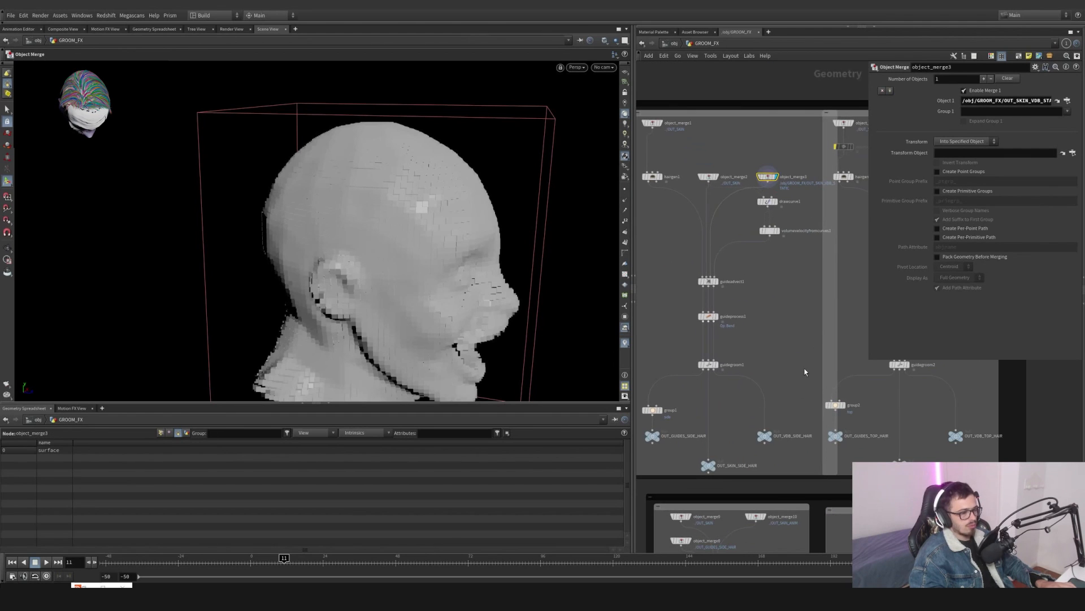
{"action": "left_click_drag", "start_coordinate": [736, 468], "coordinate": [701, 470]}
{"action": "left_click", "coordinate": [719, 460]}
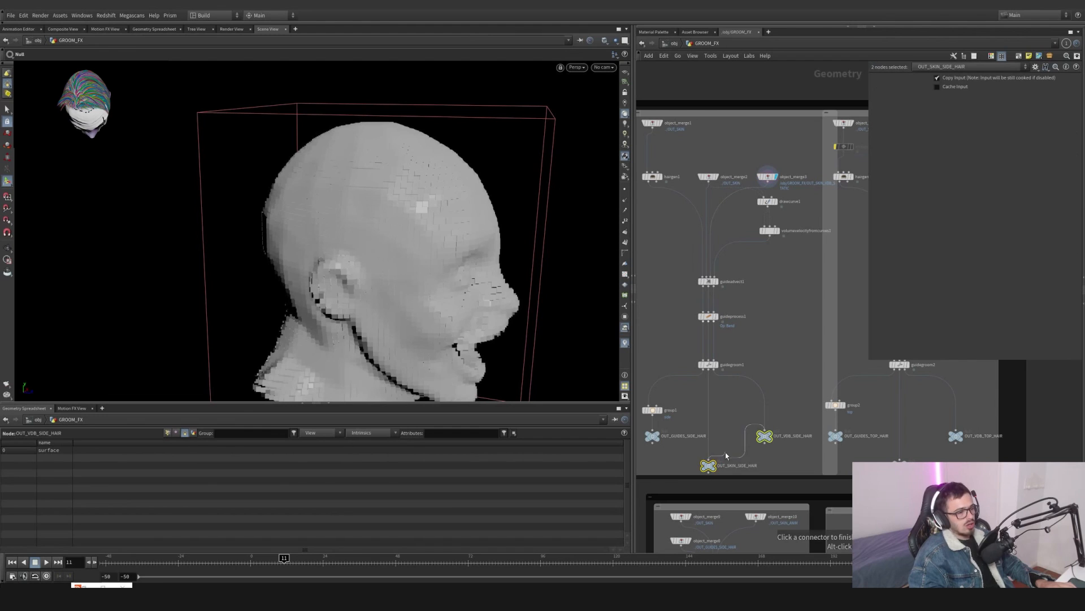
{"action": "left_click", "coordinate": [708, 465]}
{"action": "left_click", "coordinate": [655, 436]}
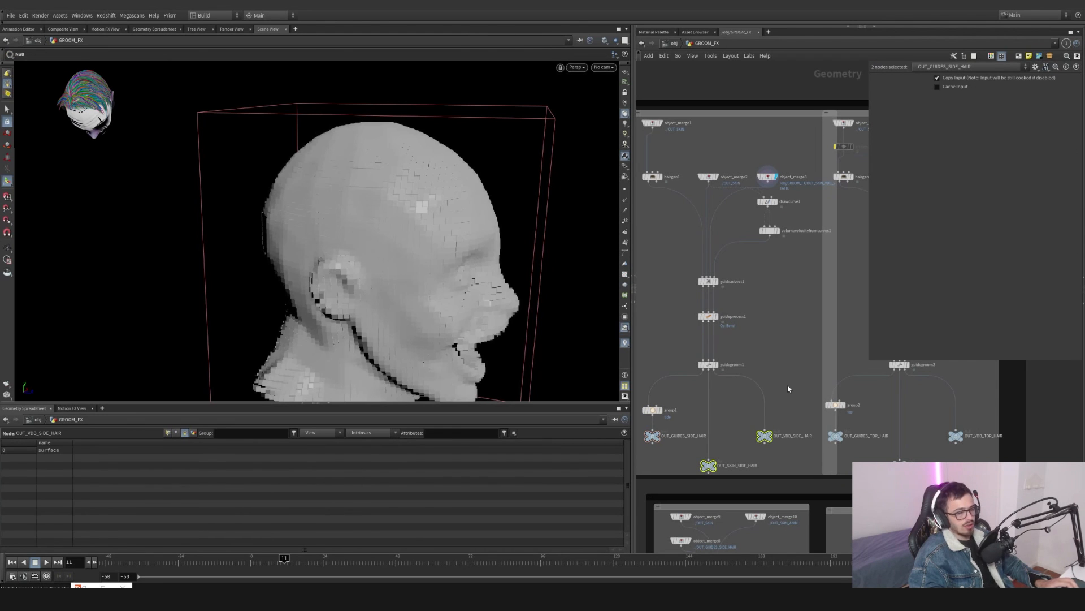
- Go up to object level and enter the HEAD object to view its switch network
{"action": "scroll", "coordinate": [821, 200], "scroll_direction": "down", "scroll_amount": 6}
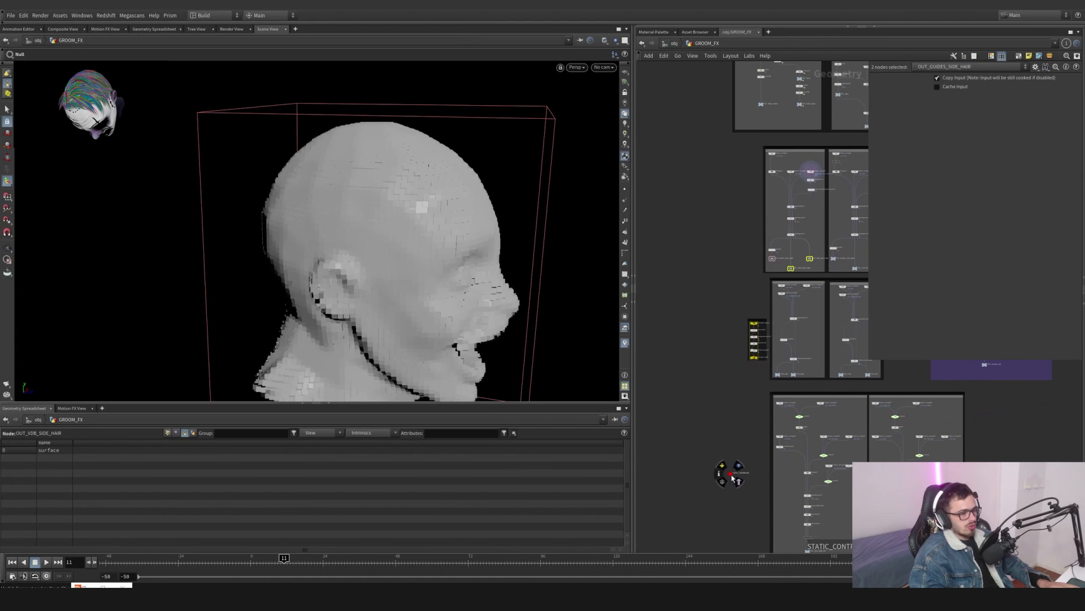
{"action": "left_click_drag", "start_coordinate": [729, 474], "coordinate": [717, 234]}
{"action": "left_click", "coordinate": [674, 44]}
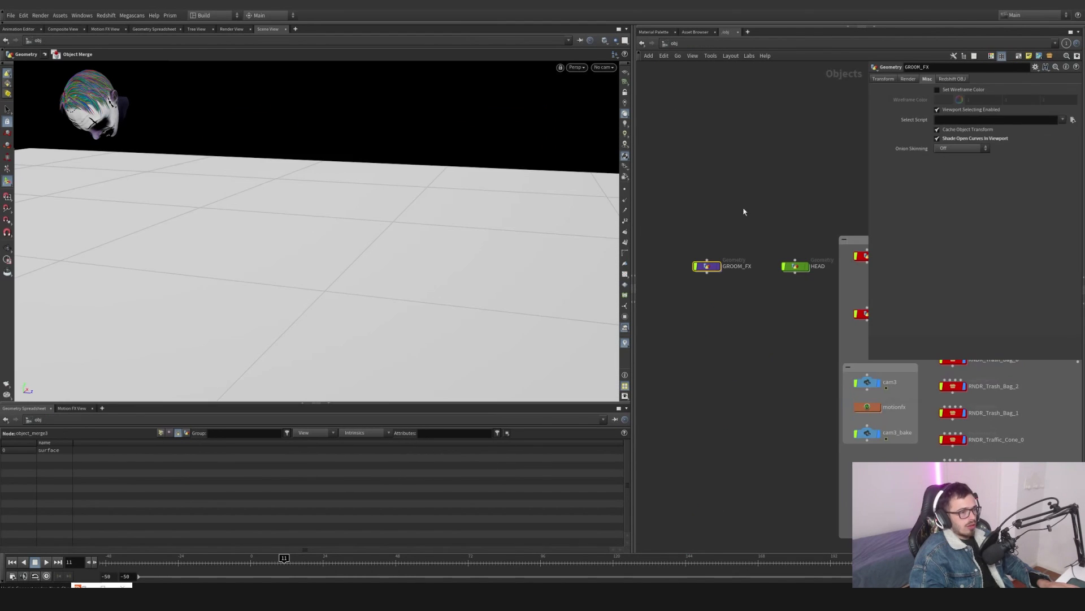
{"action": "left_click", "coordinate": [762, 268]}
{"action": "left_click", "coordinate": [776, 271]}
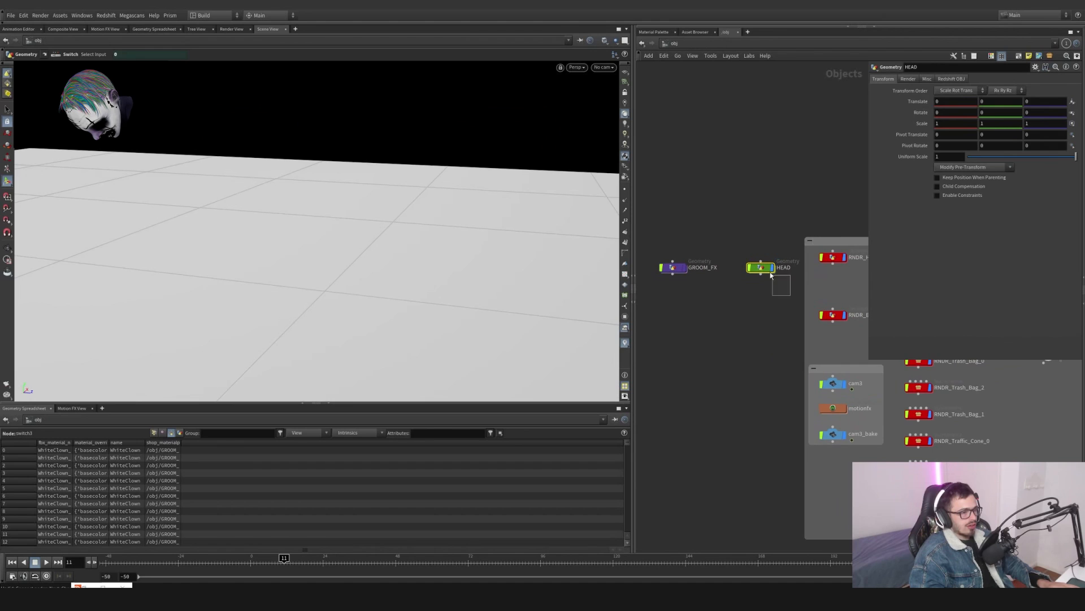
{"action": "double_click", "coordinate": [762, 269]}
{"action": "key", "text": "g"}
{"action": "left_click_drag", "start_coordinate": [339, 213], "coordinate": [469, 218], "text": "alt"}
{"action": "scroll", "coordinate": [784, 307], "scroll_direction": "down", "scroll_amount": 4}
{"action": "middle_click_drag", "start_coordinate": [787, 307], "coordinate": [732, 264]}
{"action": "scroll", "coordinate": [731, 265], "scroll_direction": "up", "scroll_amount": 4}
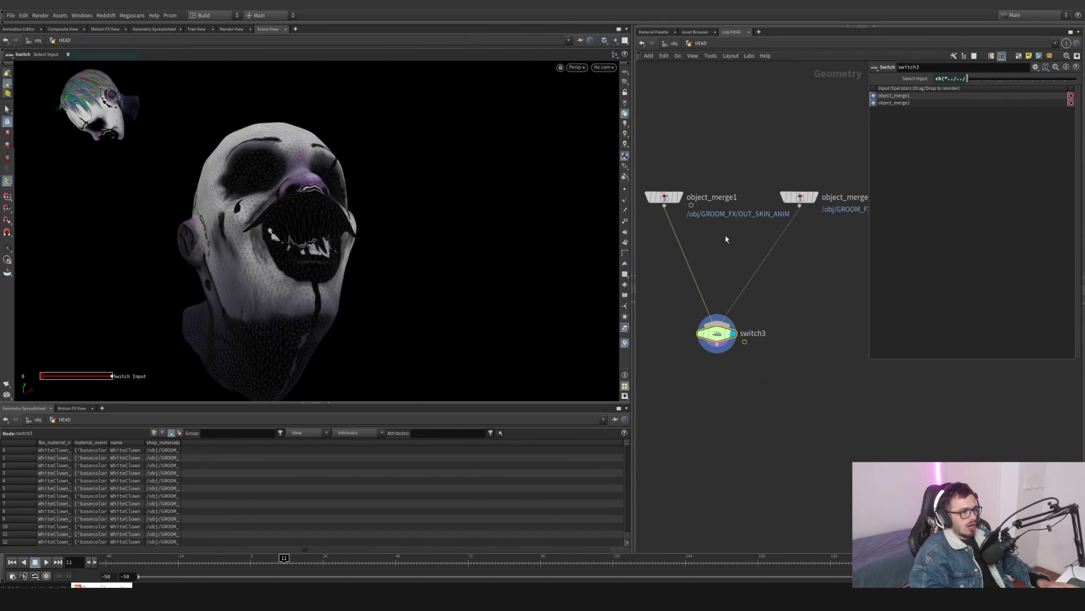
- Inspect the Select Input expression of the switch3 node inside HEAD
{"action": "left_click_drag", "start_coordinate": [726, 235], "coordinate": [651, 172]}
{"action": "left_click_drag", "start_coordinate": [773, 227], "coordinate": [811, 155]}
{"action": "left_click", "coordinate": [726, 325]}
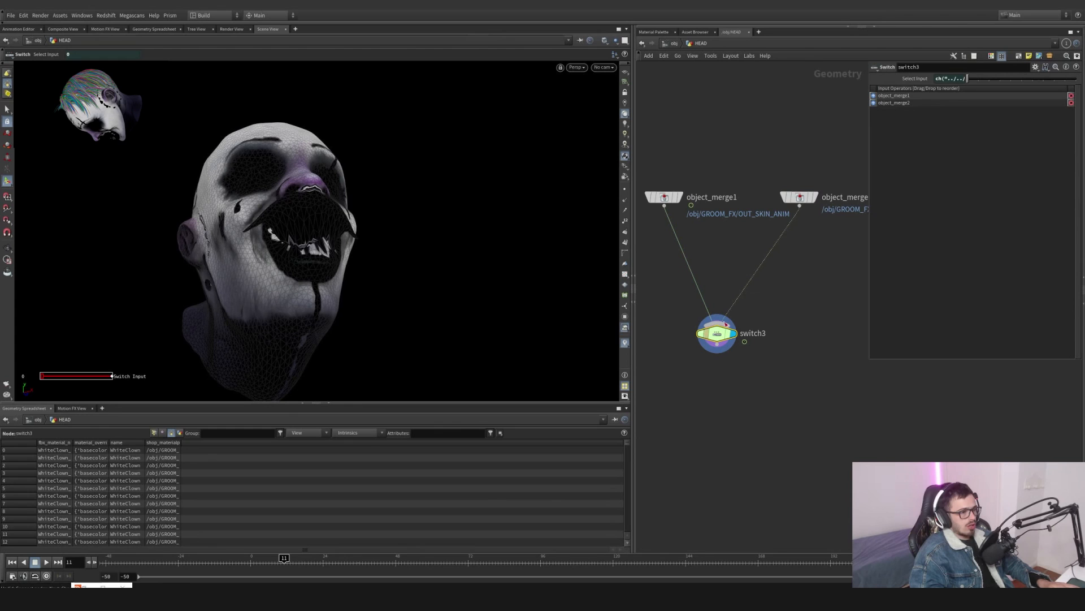
{"action": "left_click_drag", "start_coordinate": [869, 86], "coordinate": [741, 85]}
{"action": "left_click_drag", "start_coordinate": [834, 80], "coordinate": [808, 83]}
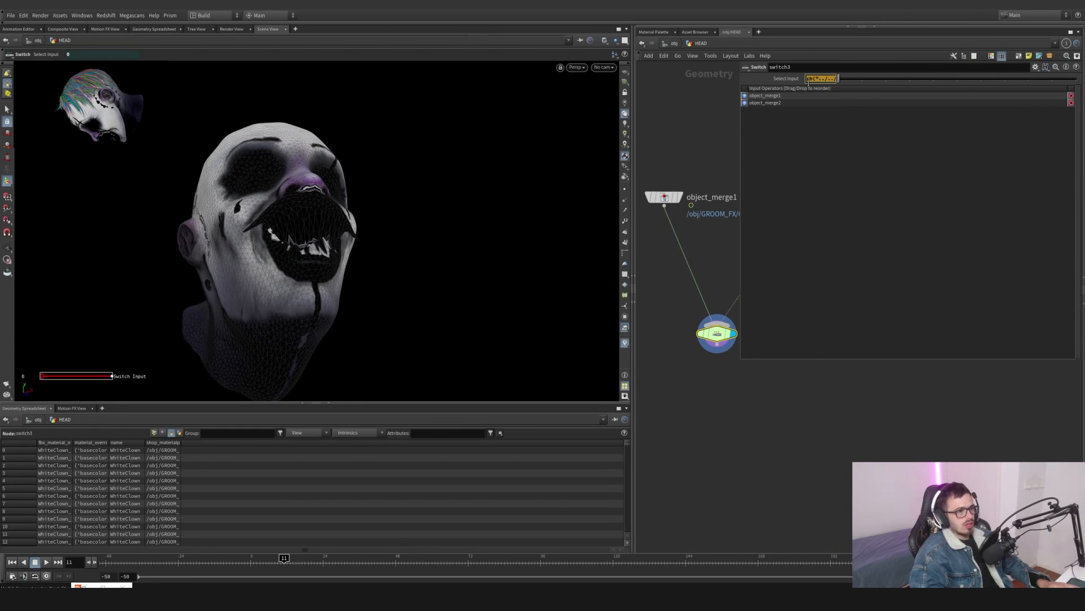
{"action": "left_click", "coordinate": [673, 43]}
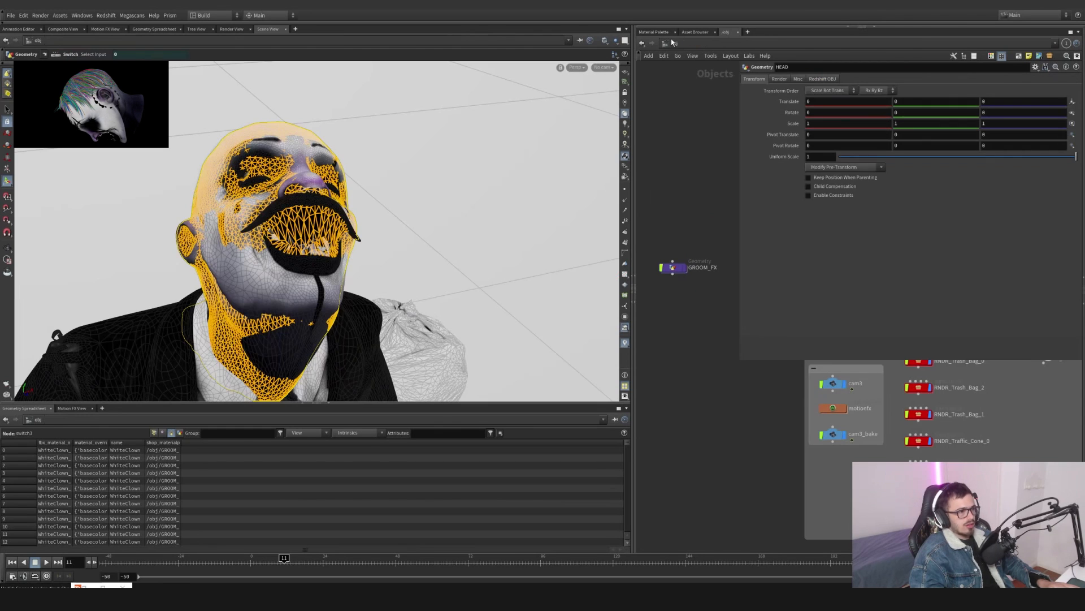
{"action": "double_click", "coordinate": [674, 267]}
{"action": "scroll", "coordinate": [723, 212], "scroll_direction": "up", "scroll_amount": 4}
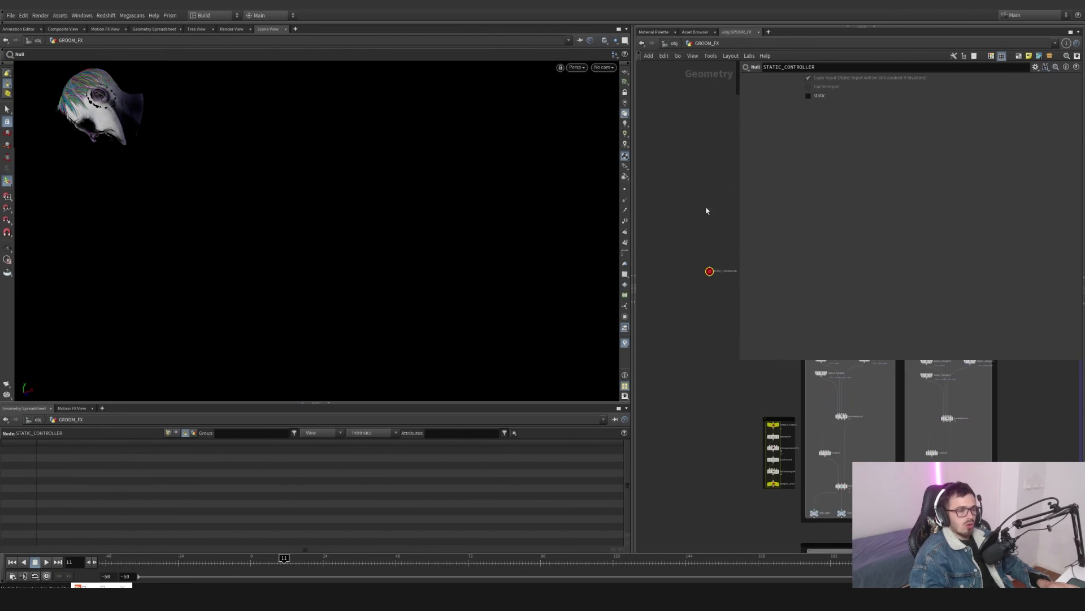
{"action": "left_click_drag", "start_coordinate": [742, 366], "coordinate": [855, 242]}
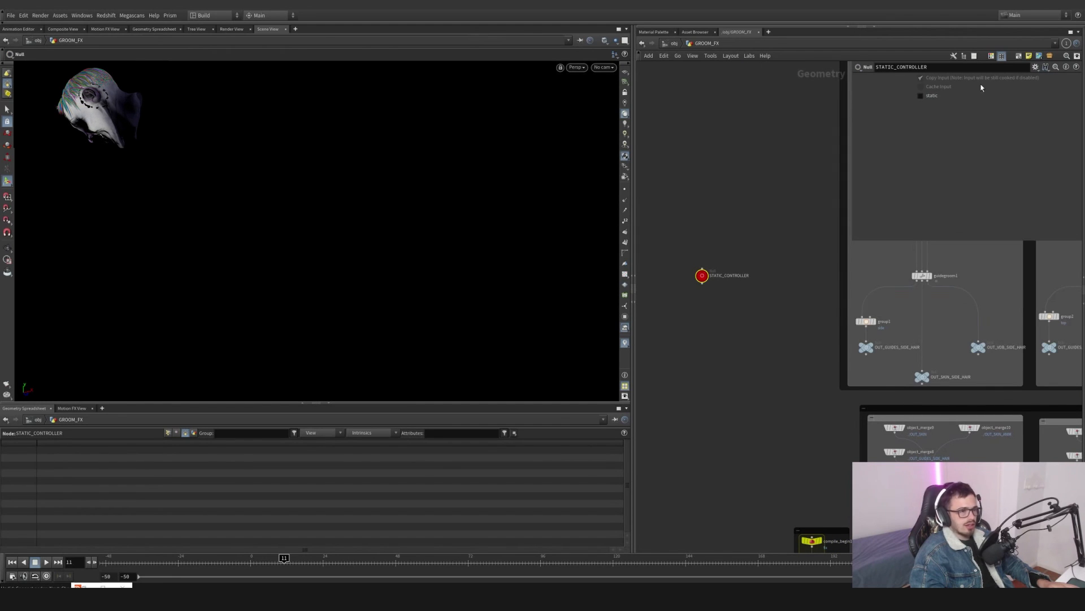
{"action": "left_click", "coordinate": [1035, 67]}
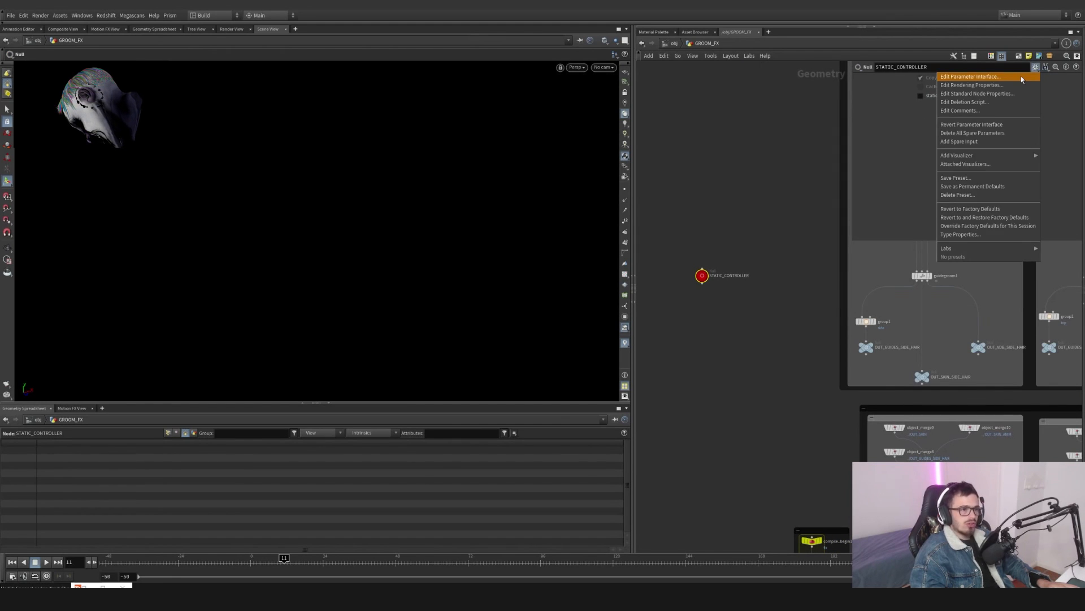
{"action": "left_click", "coordinate": [1021, 76]}
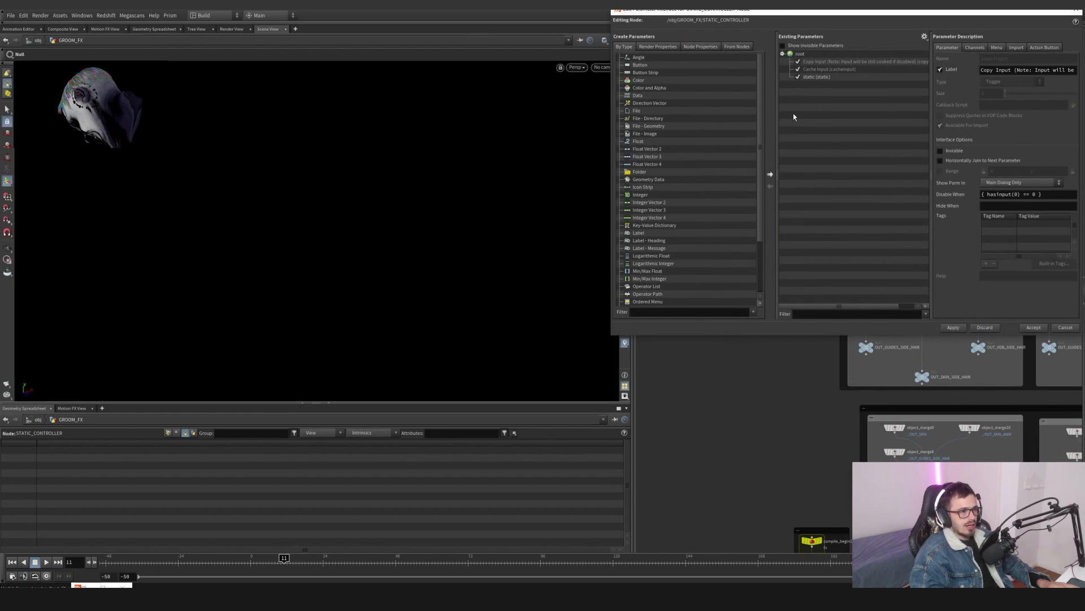
{"action": "scroll", "coordinate": [714, 202], "scroll_direction": "down", "scroll_amount": 2}
{"action": "scroll", "coordinate": [662, 293], "scroll_direction": "down", "scroll_amount": 1}
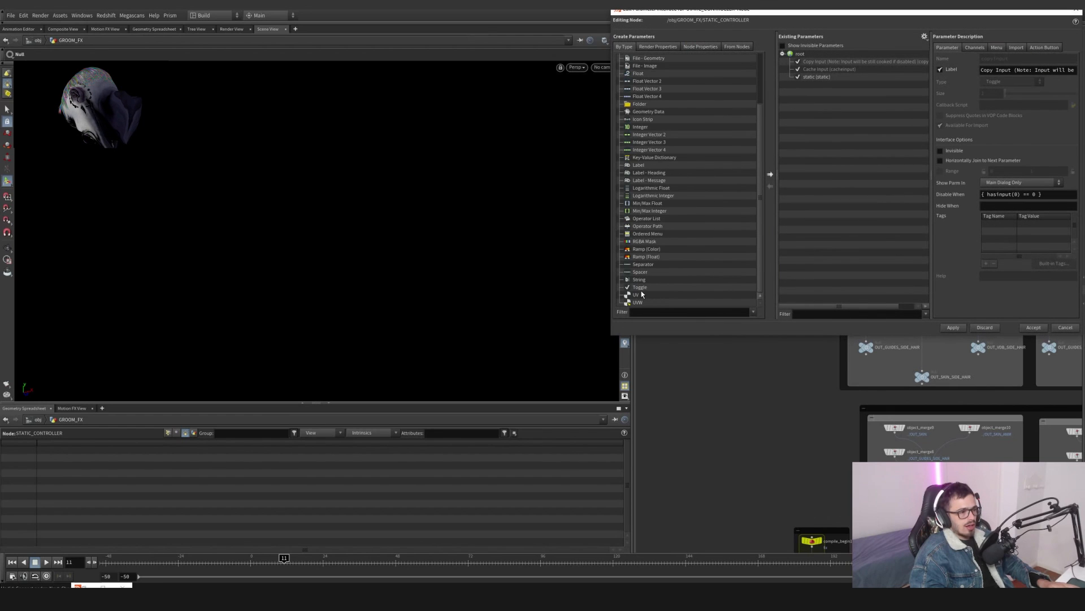
{"action": "left_click_drag", "start_coordinate": [810, 113], "coordinate": [820, 97]}
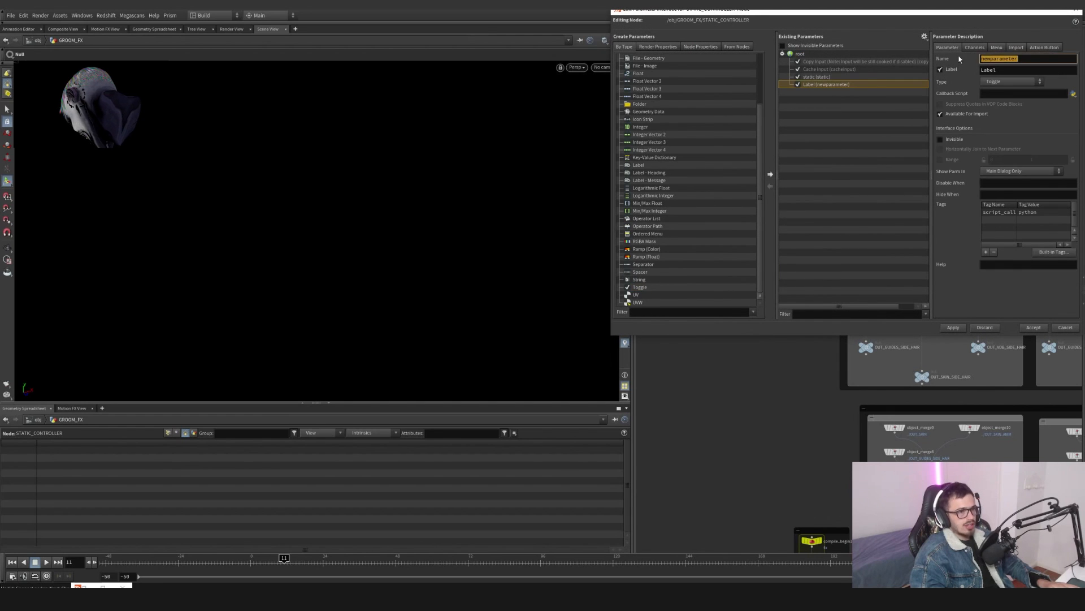
{"action": "key", "text": "Tab"}
{"action": "left_click", "coordinate": [1057, 328]}
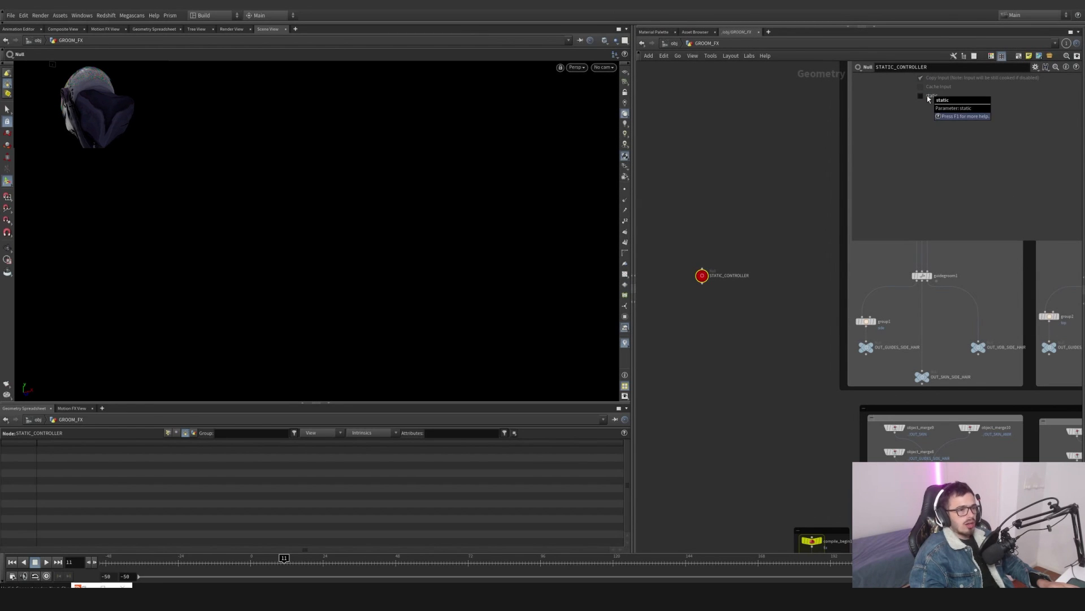
- Link switch3's Select Input in HEAD to the STATIC_CONTROLLER static toggle as a relative reference
{"action": "right_click", "coordinate": [927, 97]}
{"action": "left_click", "coordinate": [945, 153]}
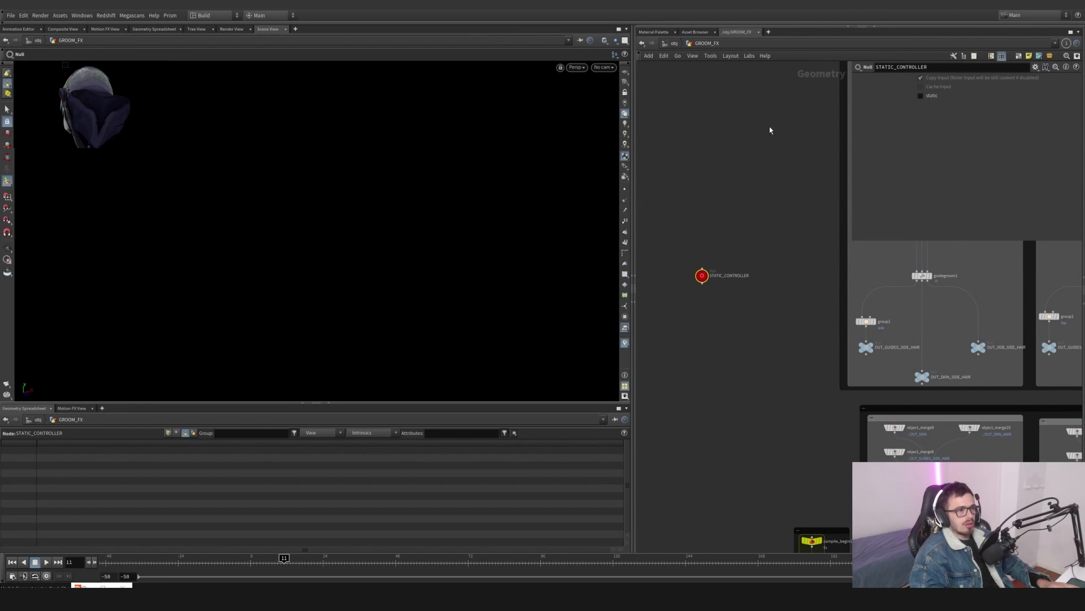
{"action": "left_click", "coordinate": [671, 44]}
{"action": "double_click", "coordinate": [763, 266]}
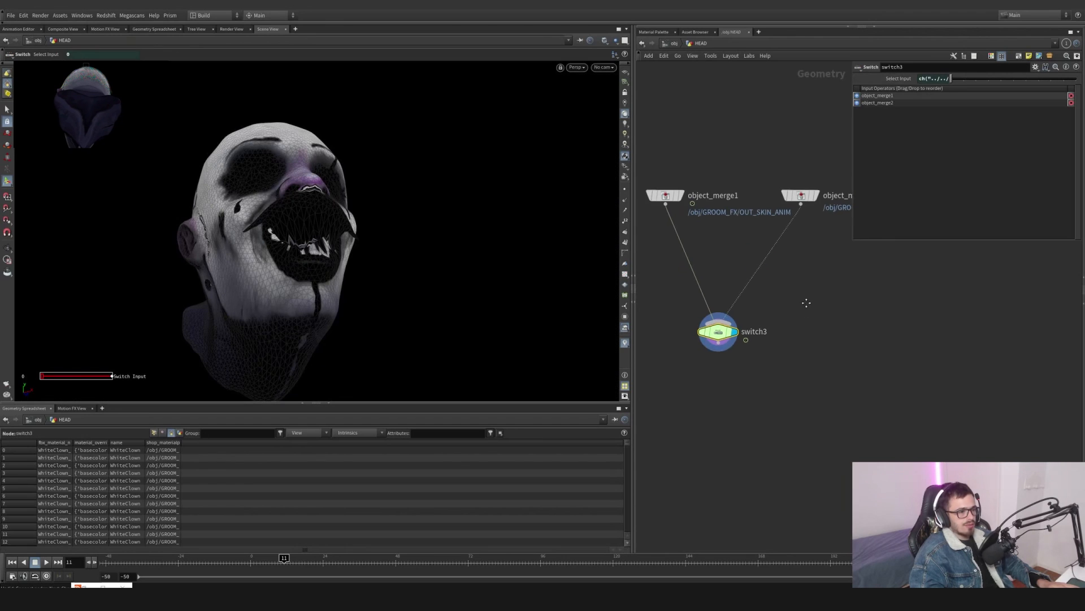
{"action": "left_click_drag", "start_coordinate": [684, 201], "coordinate": [677, 199]}
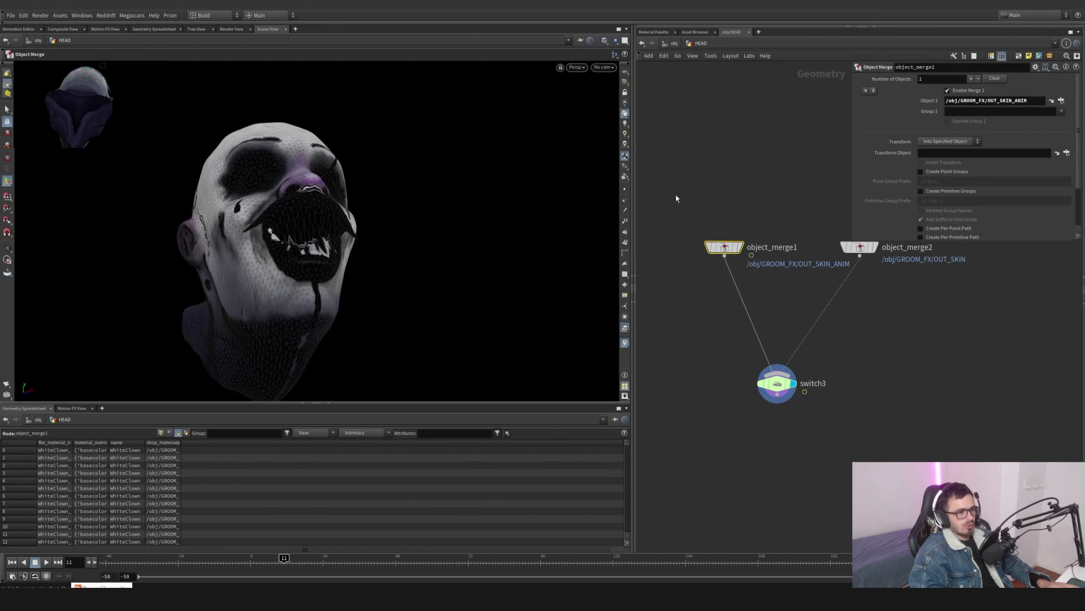
{"action": "left_click_drag", "start_coordinate": [779, 254], "coordinate": [843, 295]}
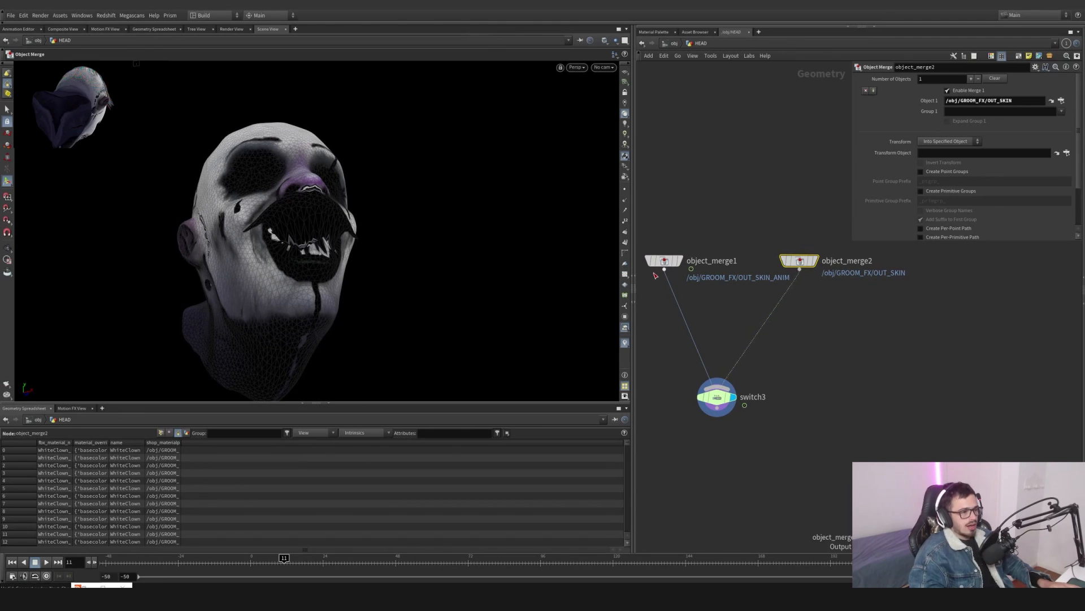
{"action": "left_click", "coordinate": [717, 396]}
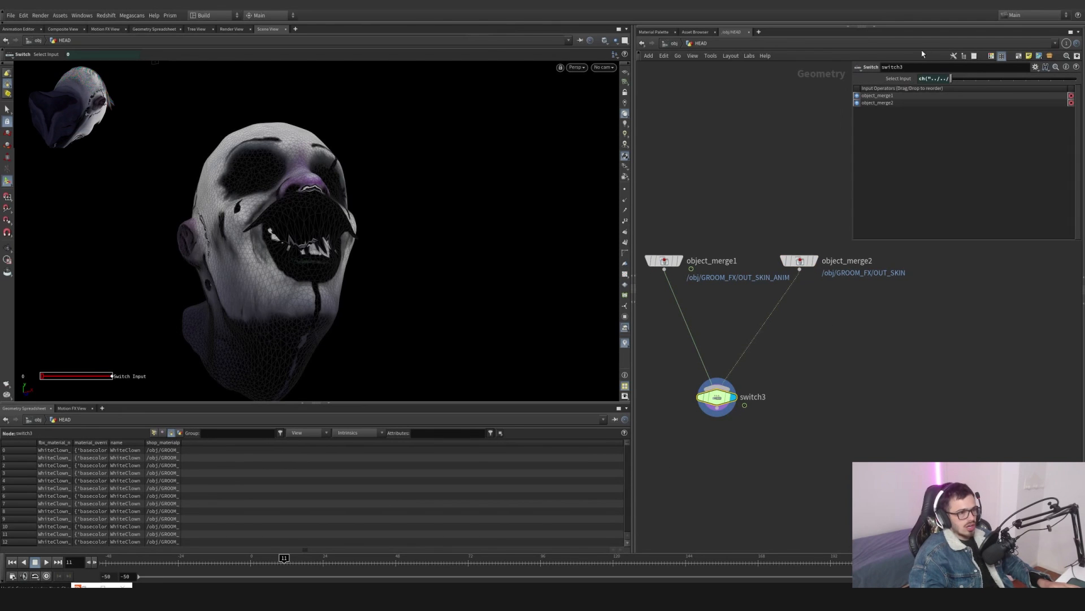
{"action": "right_click", "coordinate": [905, 79]}
{"action": "left_click", "coordinate": [928, 164]}
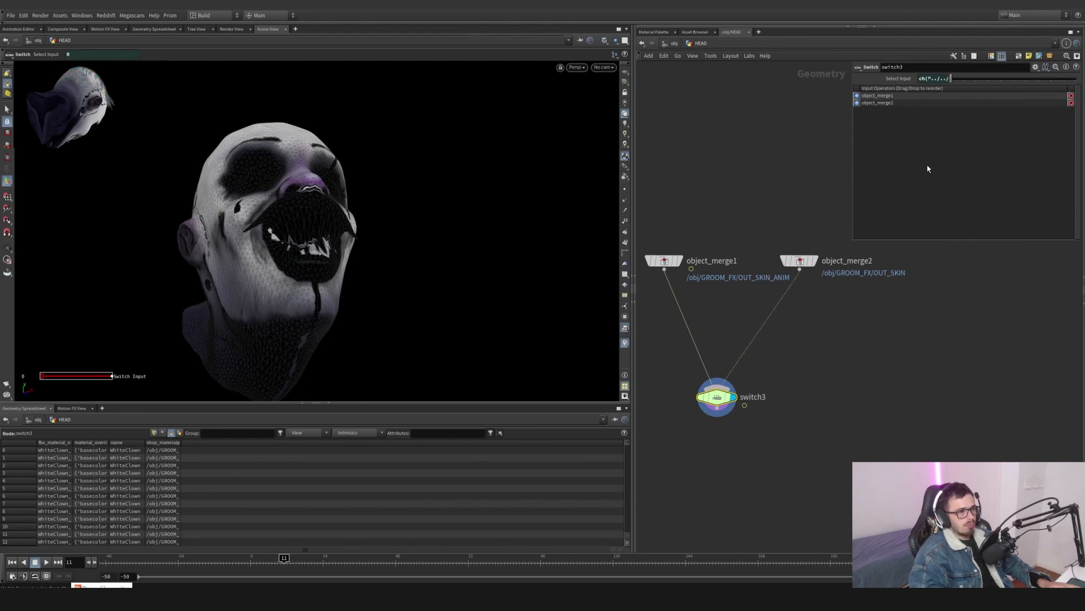
- Return to GROOM_FX and display hairgen1 to inspect the generated side hairs on the head
{"action": "left_click", "coordinate": [674, 44]}
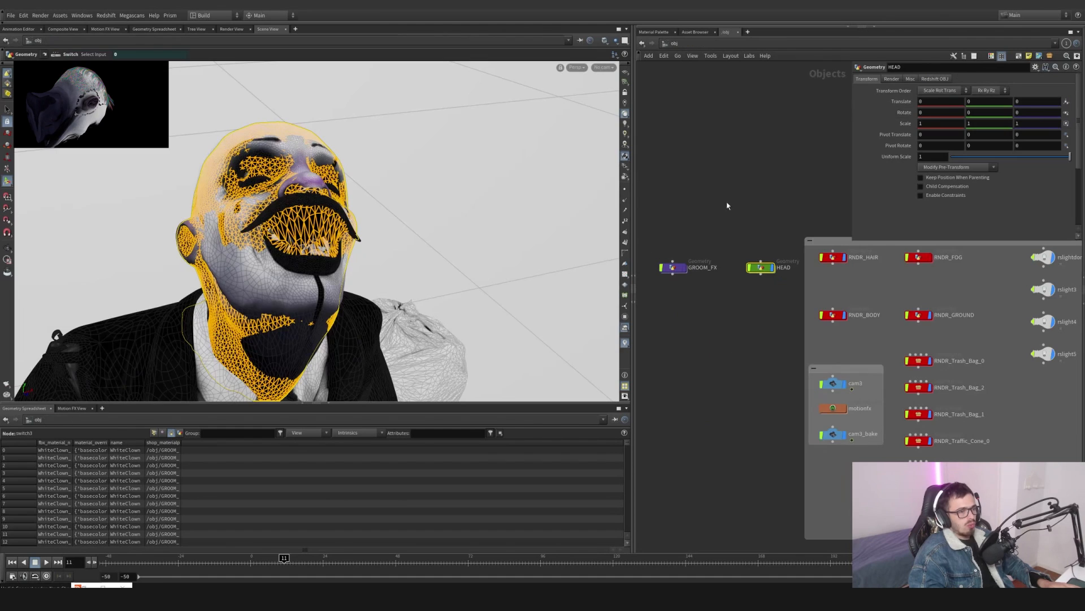
{"action": "double_click", "coordinate": [675, 267]}
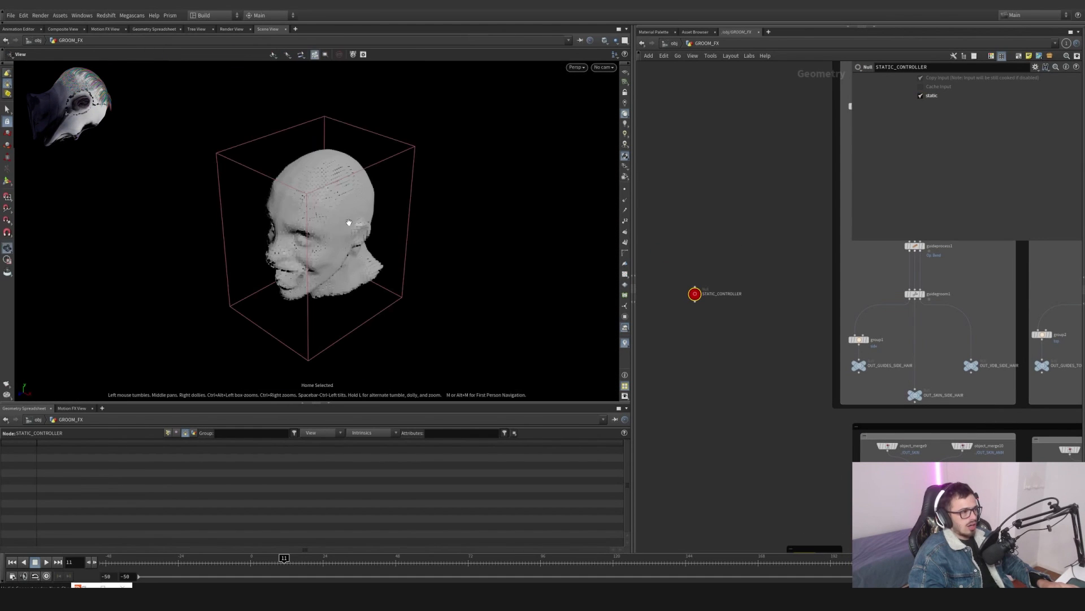
{"action": "key", "text": "h"}
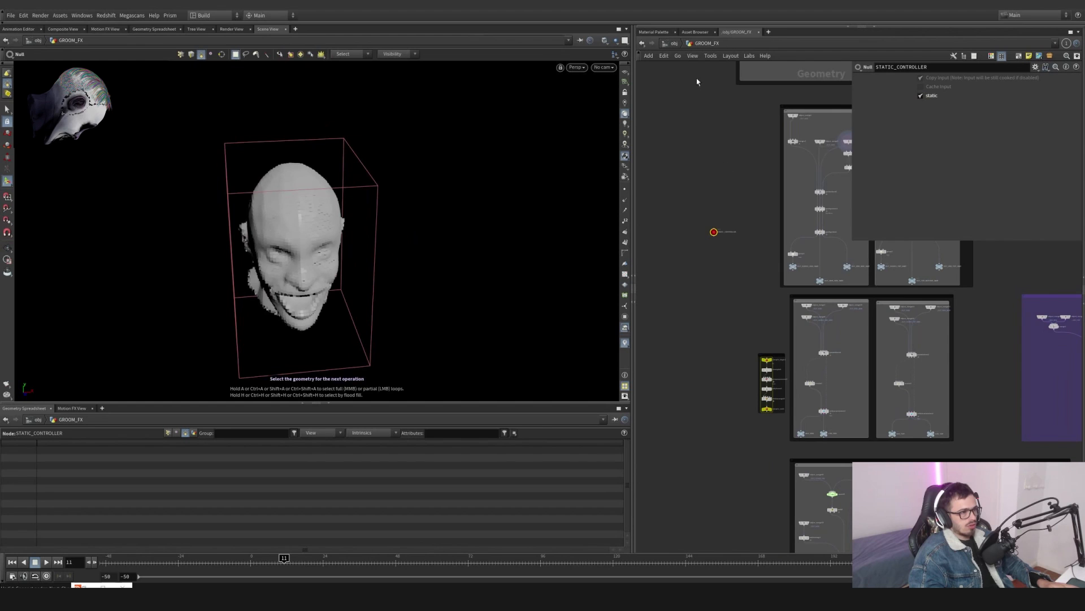
{"action": "left_click", "coordinate": [617, 51]}
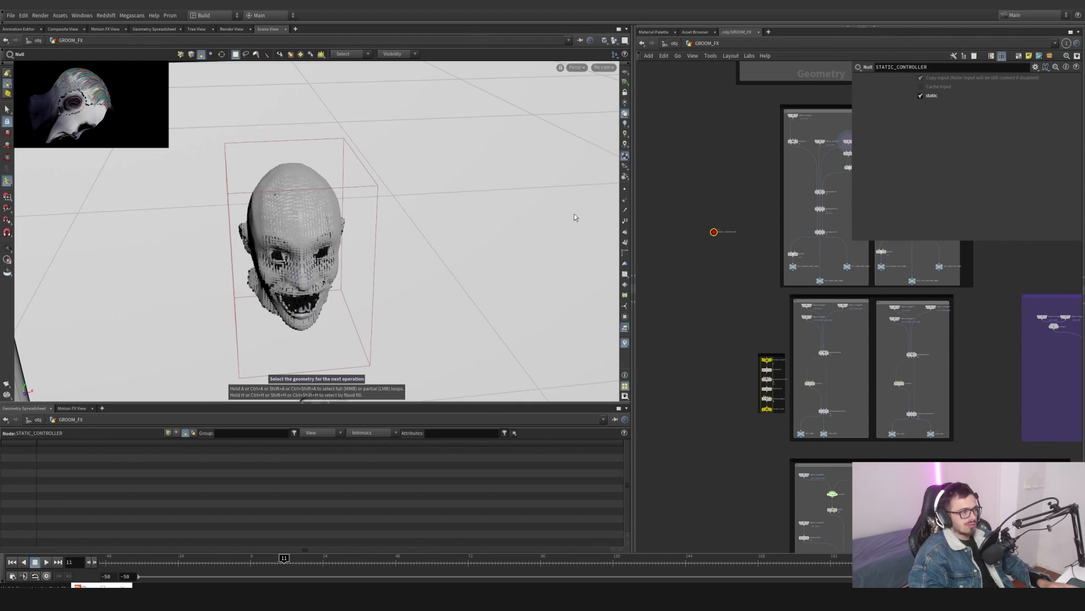
{"action": "scroll", "coordinate": [741, 225], "scroll_direction": "up", "scroll_amount": 10}
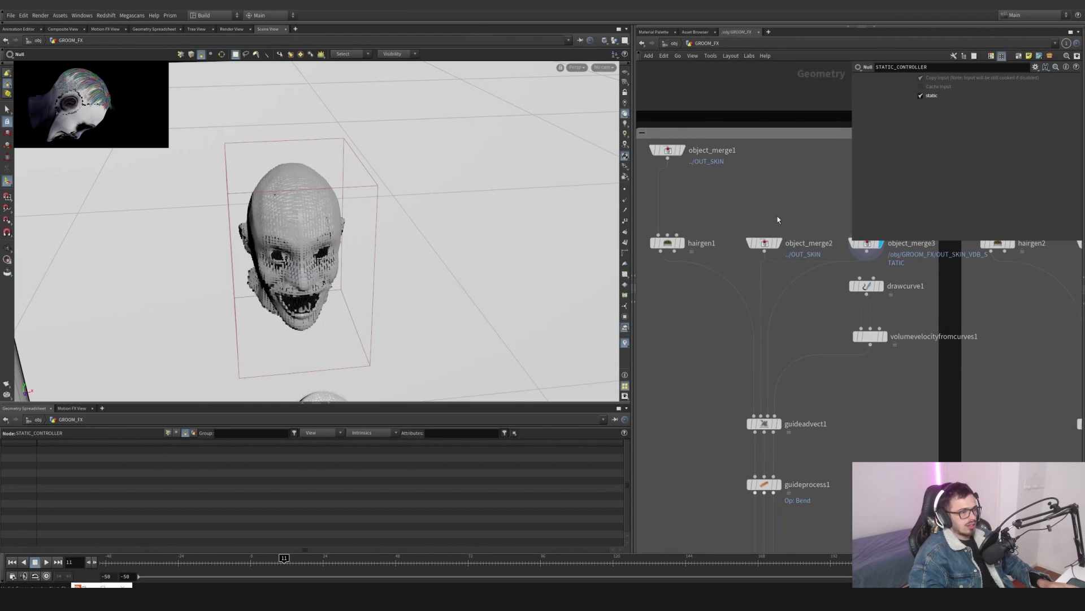
{"action": "left_click", "coordinate": [685, 227]}
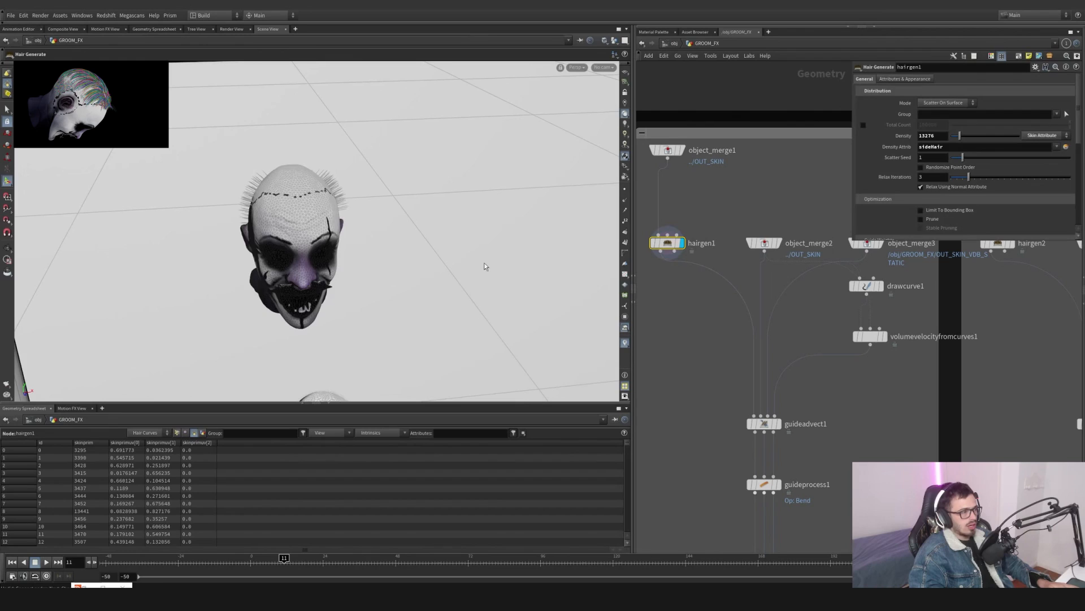
{"action": "left_click_drag", "start_coordinate": [484, 262], "coordinate": [342, 180], "text": "alt"}
{"action": "key", "text": "h"}
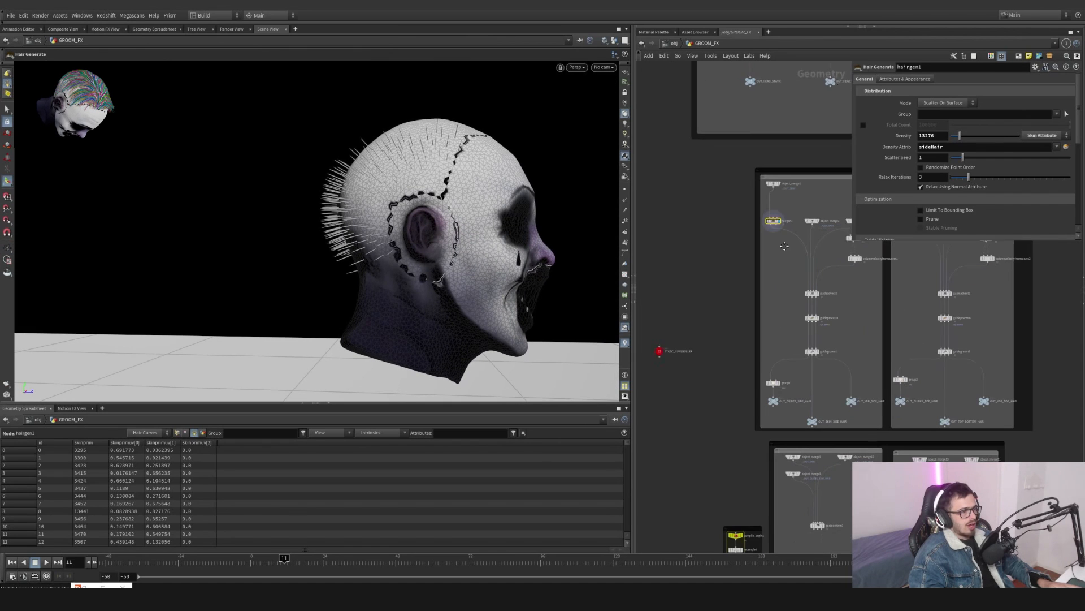
- Display the STATIC_CONTROLLER null and orbit around the head in the viewport
{"action": "left_click", "coordinate": [666, 344]}
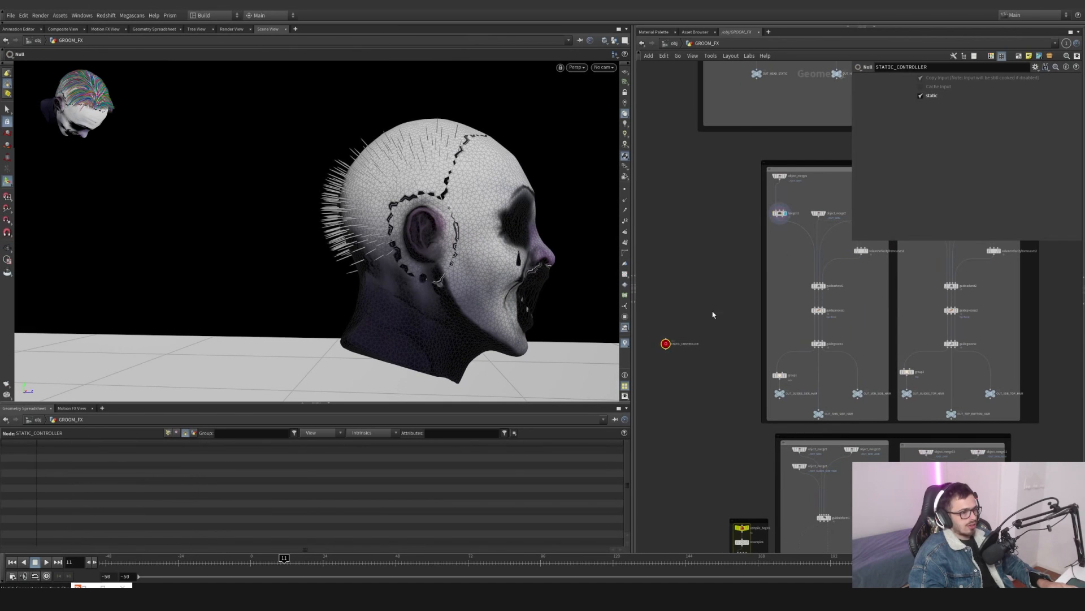
{"action": "mouse_move", "coordinate": [719, 360]}
{"action": "middle_mouse_down"}
{"action": "mouse_move", "coordinate": [707, 256]}
{"action": "mouse_move", "coordinate": [714, 346]}
{"action": "middle_mouse_up"}
{"action": "left_click_drag", "start_coordinate": [426, 234], "coordinate": [366, 238], "text": "alt"}
{"action": "scroll", "coordinate": [366, 238], "scroll_direction": "down", "scroll_amount": 2}
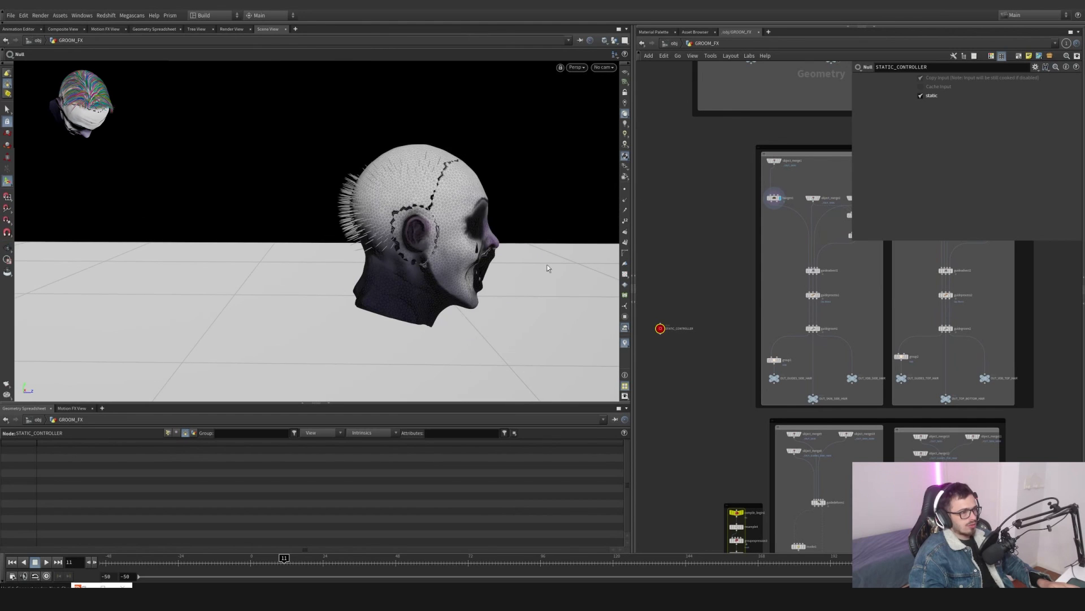
{"action": "left_click_drag", "start_coordinate": [547, 268], "coordinate": [582, 320], "text": "alt"}
{"action": "right_click_drag", "start_coordinate": [582, 319], "coordinate": [187, 332], "text": "alt"}
{"action": "left_click_drag", "start_coordinate": [437, 239], "coordinate": [478, 265], "text": "alt"}
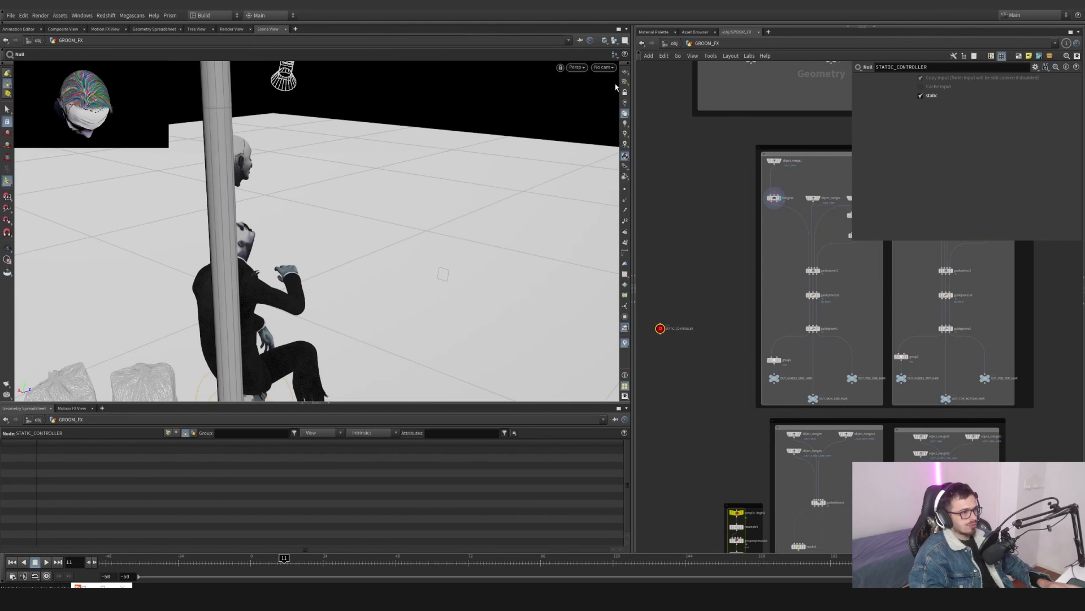
- Browse the object-level scene nodes, then return into the GROOM_FX network
{"action": "left_click", "coordinate": [673, 43]}
{"action": "left_click_drag", "start_coordinate": [855, 441], "coordinate": [800, 249]}
{"action": "left_click", "coordinate": [800, 287]}
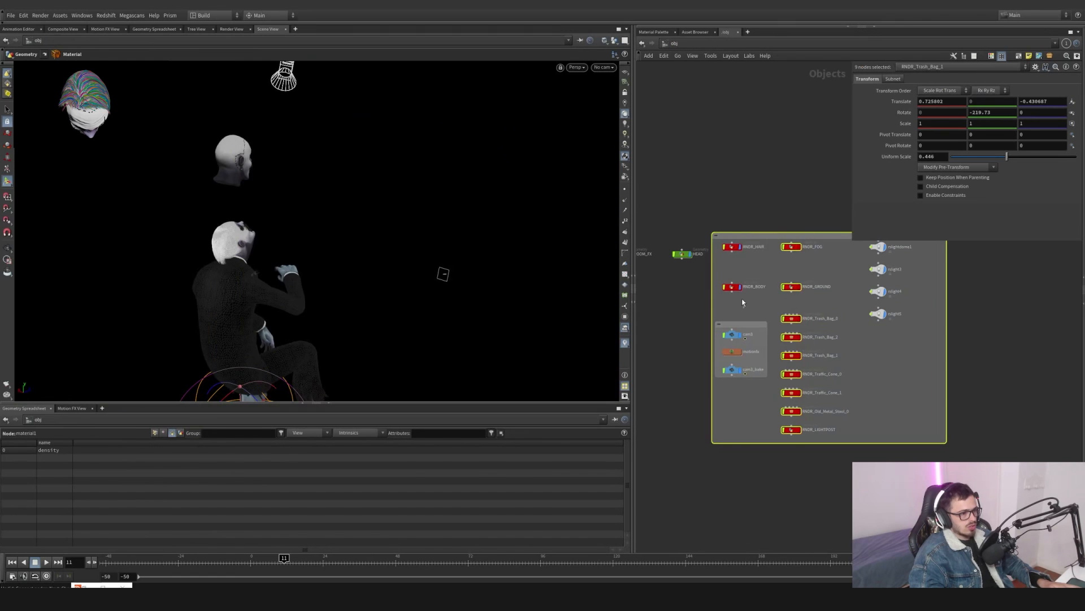
{"action": "left_click_drag", "start_coordinate": [742, 301], "coordinate": [740, 252]}
{"action": "left_click", "coordinate": [742, 249]}
{"action": "scroll", "coordinate": [704, 211], "scroll_direction": "down", "scroll_amount": 1}
{"action": "left_click", "coordinate": [704, 210]}
{"action": "middle_click_drag", "start_coordinate": [704, 210], "coordinate": [775, 293]}
{"action": "scroll", "coordinate": [809, 279], "scroll_direction": "up", "scroll_amount": 4}
{"action": "double_click", "coordinate": [732, 314]}
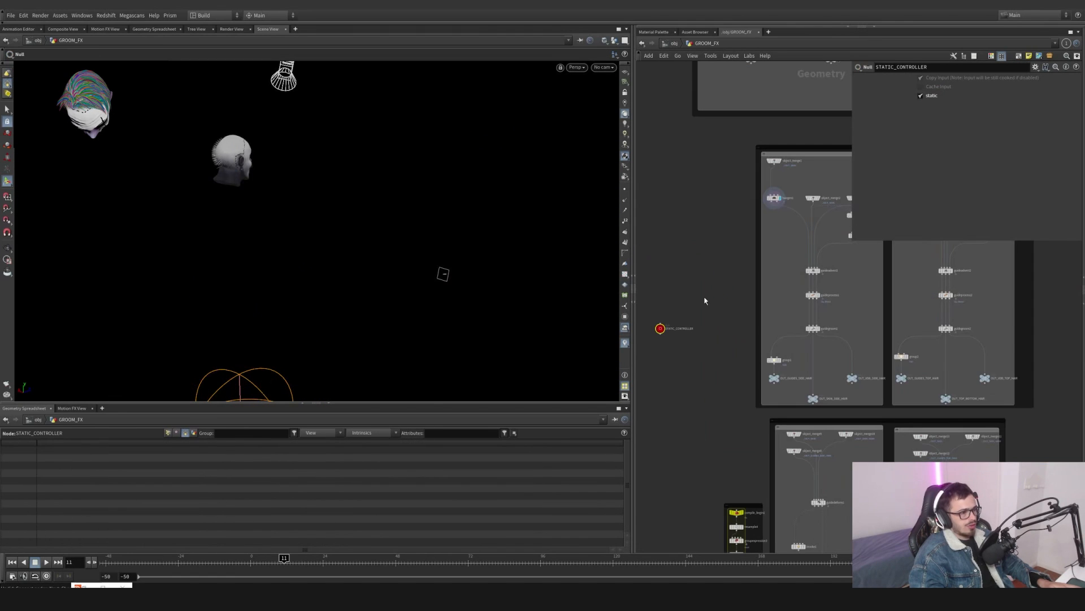
- Toggle the STATIC_CONTROLLER static checkbox on and off to test the head's switch in the viewport
{"action": "left_click", "coordinate": [919, 95]}
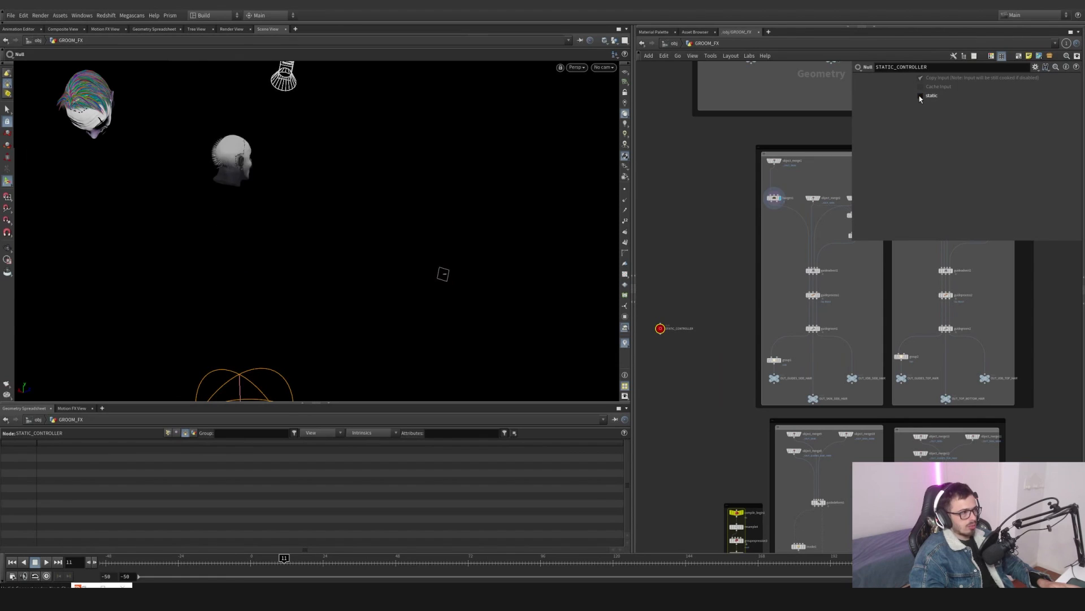
{"action": "left_click", "coordinate": [919, 96]}
{"action": "left_click", "coordinate": [920, 96]}
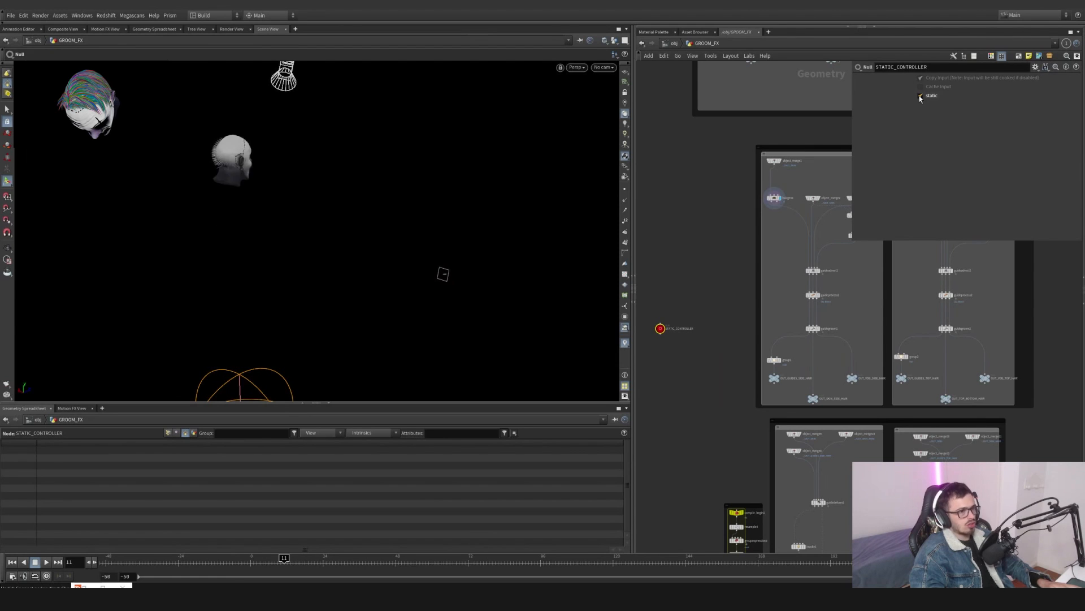
{"action": "left_click", "coordinate": [920, 96]}
{"action": "left_click", "coordinate": [920, 96]}
{"action": "left_click", "coordinate": [920, 96]}
{"action": "left_click", "coordinate": [920, 96]}
{"action": "left_click", "coordinate": [920, 96]}
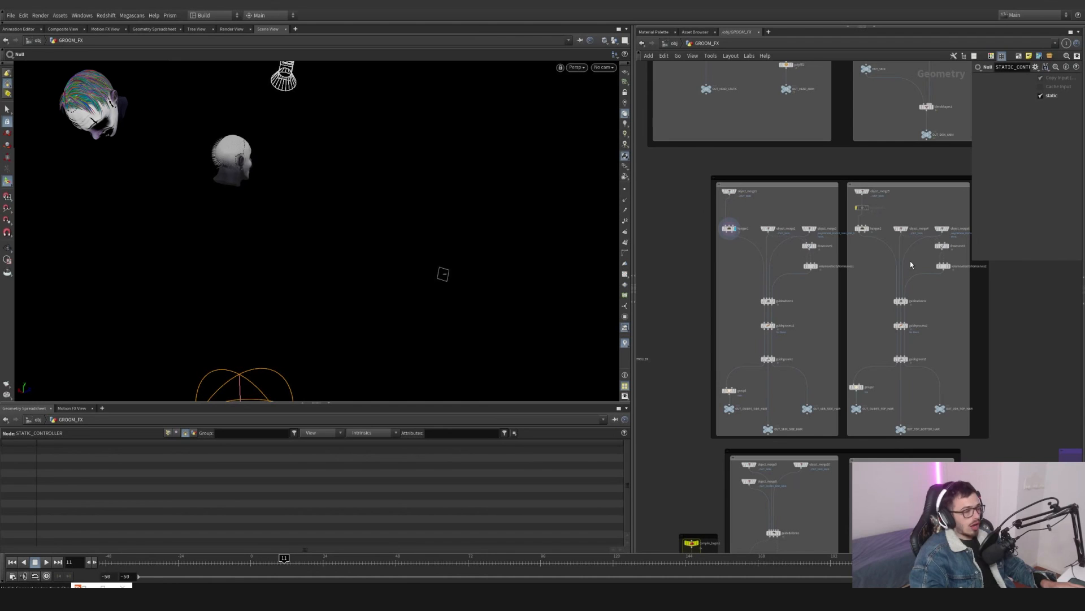
- Display hairgen2 in the top-hair network and review its distribution and guide weight parameters
{"action": "middle_click_drag", "start_coordinate": [927, 300], "coordinate": [892, 328]}
{"action": "middle_click_drag", "start_coordinate": [691, 310], "coordinate": [806, 293]}
{"action": "left_click_drag", "start_coordinate": [757, 291], "coordinate": [737, 323]}
{"action": "middle_click_drag", "start_coordinate": [753, 312], "coordinate": [607, 363]}
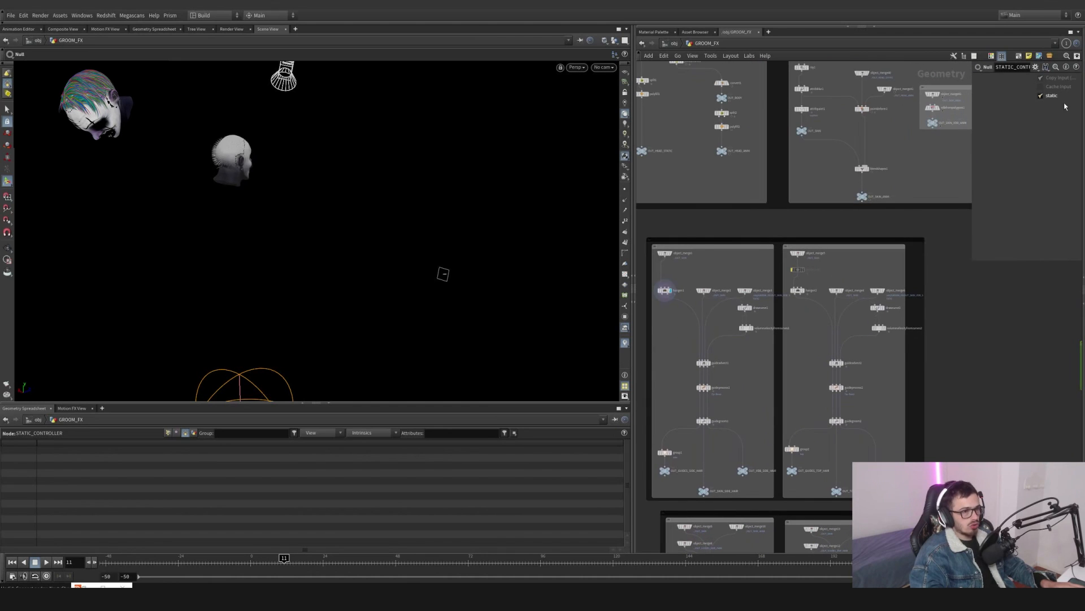
{"action": "scroll", "coordinate": [812, 255], "scroll_direction": "up", "scroll_amount": 5}
{"action": "left_click", "coordinate": [789, 248]}
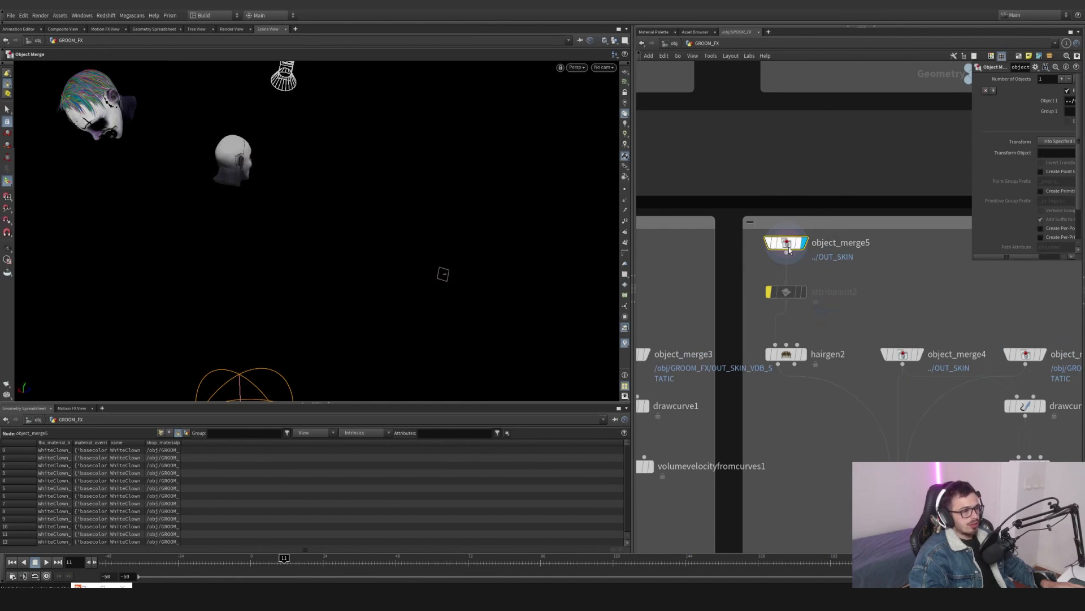
{"action": "left_click", "coordinate": [805, 359]}
{"action": "left_click_drag", "start_coordinate": [351, 198], "coordinate": [512, 157], "text": "alt"}
{"action": "right_click_drag", "start_coordinate": [511, 157], "coordinate": [537, 113], "text": "alt"}
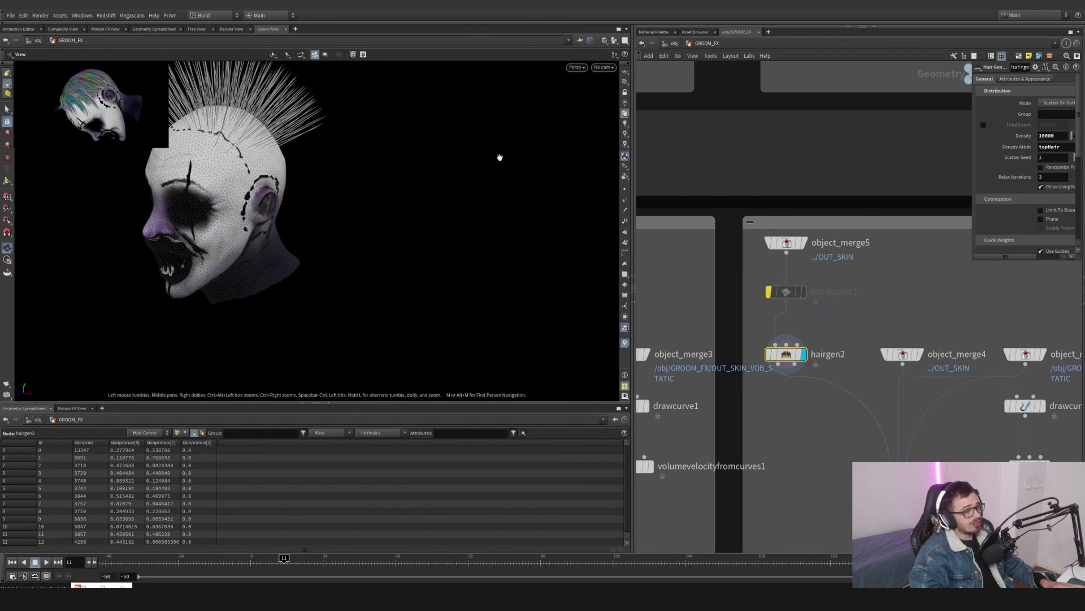
{"action": "left_click_drag", "start_coordinate": [971, 261], "coordinate": [764, 314]}
{"action": "scroll", "coordinate": [814, 216], "scroll_direction": "down", "scroll_amount": 5}
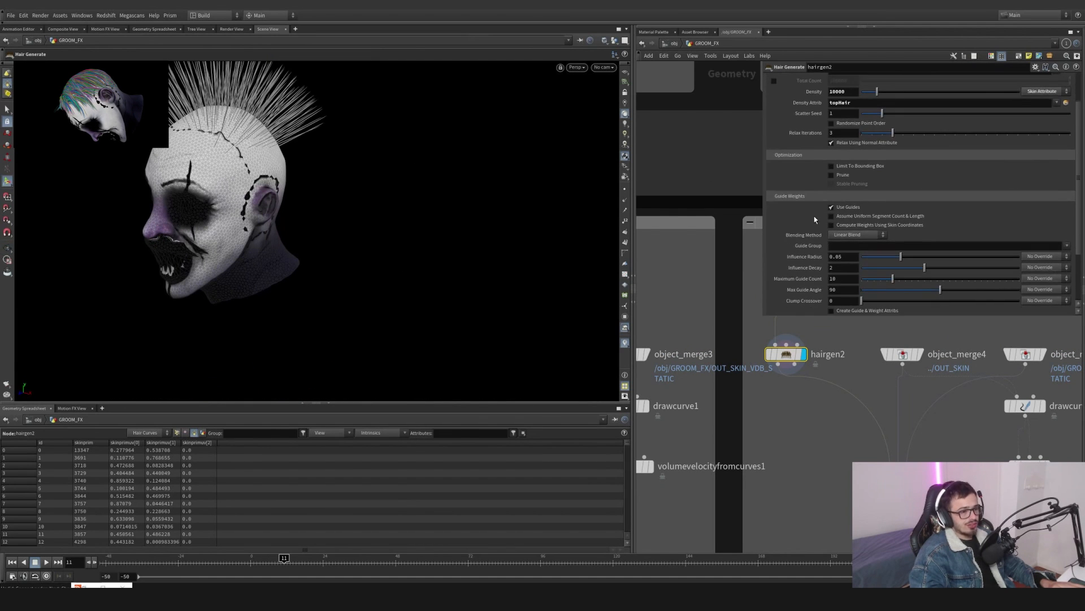
{"action": "scroll", "coordinate": [807, 255], "scroll_direction": "up", "scroll_amount": 6}
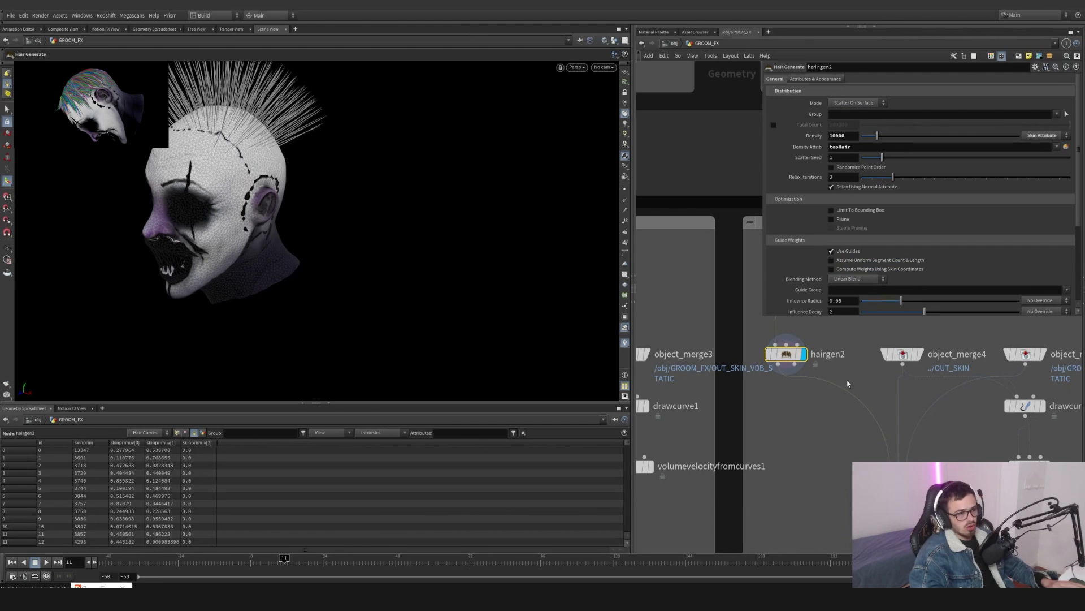
- Display drawcurve2 to view the drawn guide strokes on the head, orbiting around it
{"action": "middle_click_drag", "start_coordinate": [924, 356], "coordinate": [704, 328]}
{"action": "left_click", "coordinate": [701, 326]}
{"action": "middle_click_drag", "start_coordinate": [767, 391], "coordinate": [748, 364]}
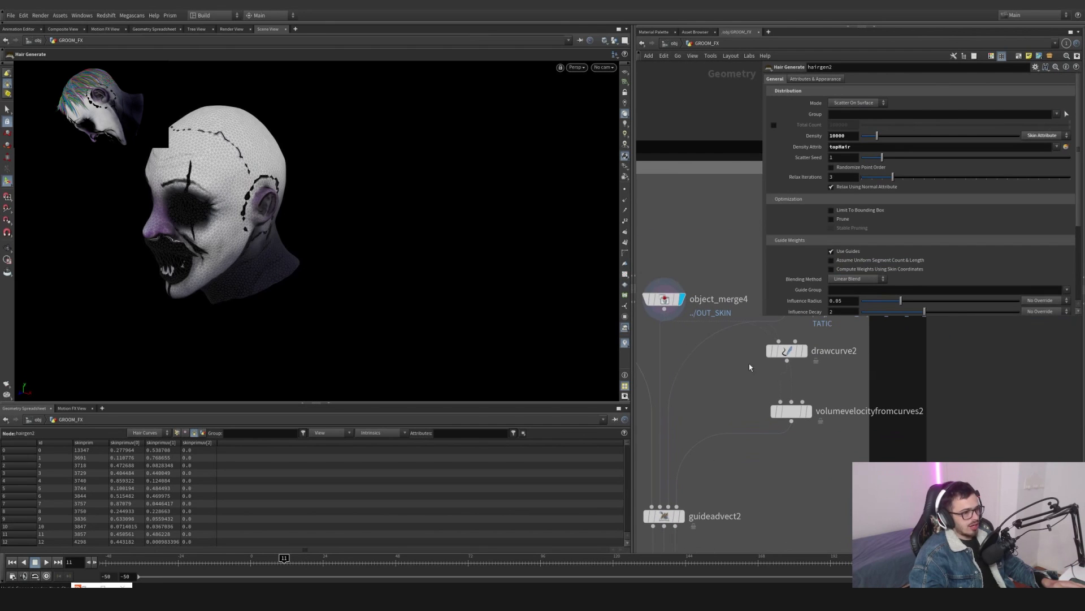
{"action": "left_click", "coordinate": [804, 351]}
{"action": "left_click", "coordinate": [788, 351]}
{"action": "mouse_move", "coordinate": [190, 175]}
{"action": "left_mouse_down", "text": "alt"}
{"action": "mouse_move", "coordinate": [308, 180]}
{"action": "mouse_move", "coordinate": [201, 207]}
{"action": "mouse_move", "coordinate": [119, 175]}
{"action": "mouse_move", "coordinate": [232, 239]}
{"action": "mouse_move", "coordinate": [34, 249]}
{"action": "mouse_move", "coordinate": [225, 275]}
{"action": "left_mouse_up", "text": "alt"}
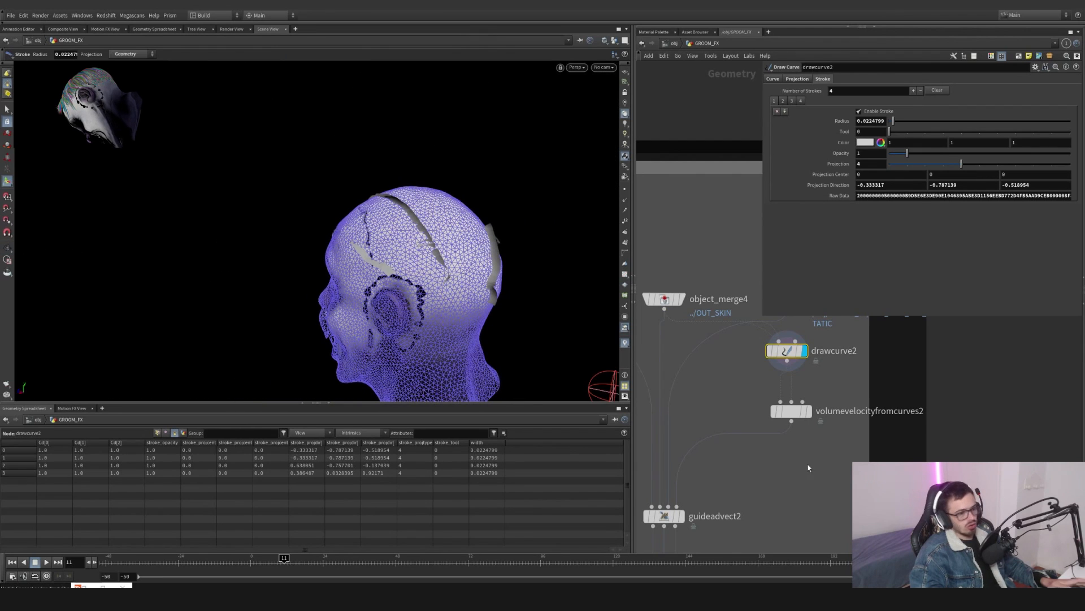
- Display guideadvect2 to view the advected top-hair guides around the head
{"action": "middle_click_drag", "start_coordinate": [805, 423], "coordinate": [833, 329]}
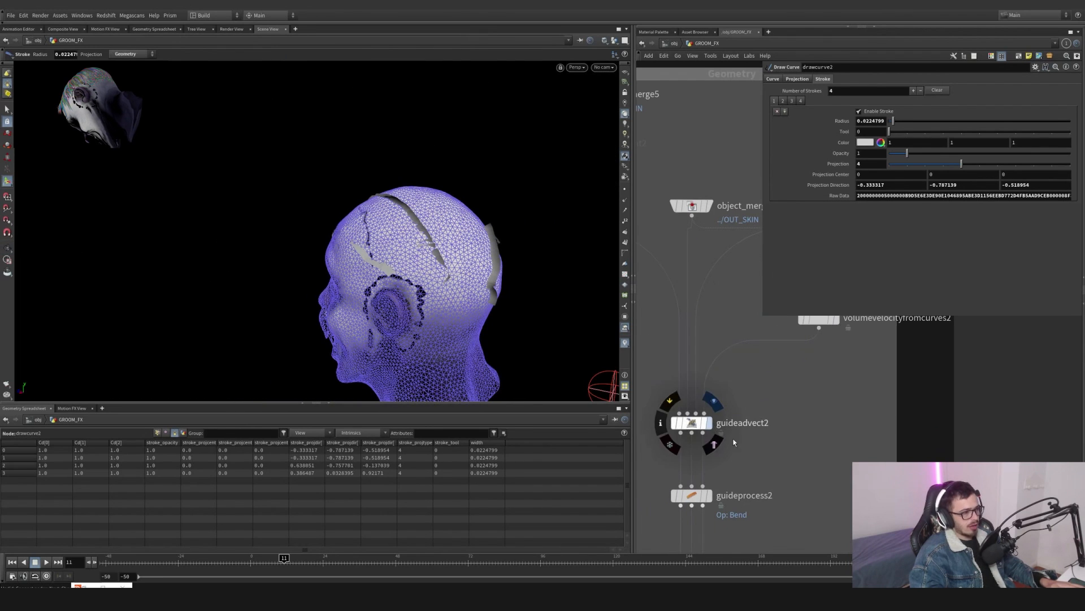
{"action": "left_click", "coordinate": [709, 422]}
{"action": "left_click", "coordinate": [692, 422]}
{"action": "left_click_drag", "start_coordinate": [433, 292], "coordinate": [676, 357]}
- Try lowering volumevelocityfromcurves2's Surface Lift, then undo the change
{"action": "middle_click_drag", "start_coordinate": [821, 370], "coordinate": [778, 400]}
{"action": "left_click", "coordinate": [775, 349]}
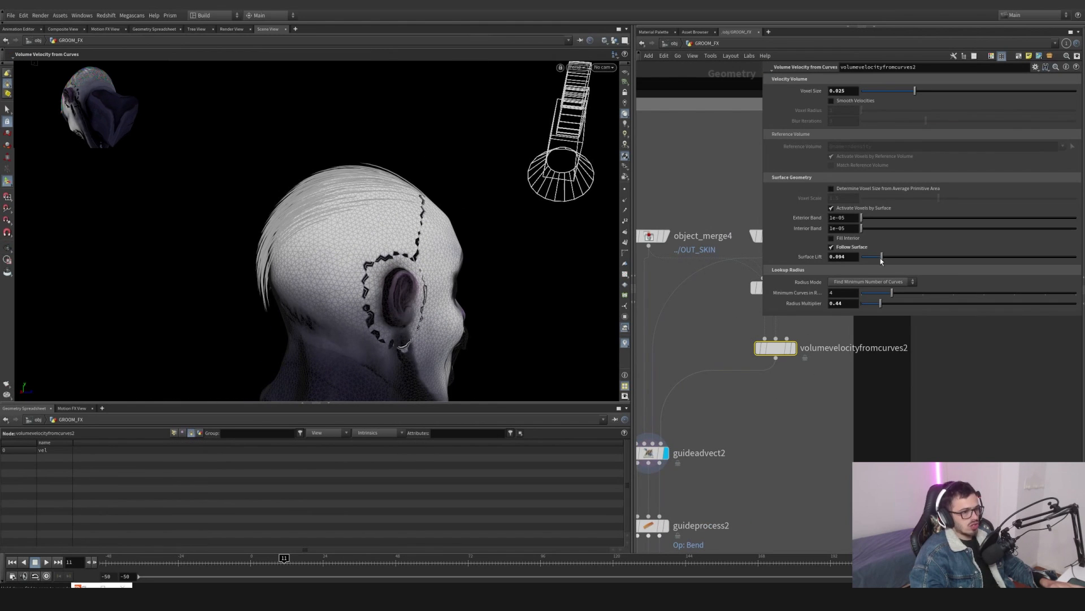
{"action": "mouse_move", "coordinate": [874, 257]}
{"action": "left_mouse_down"}
{"action": "mouse_move", "coordinate": [1012, 257]}
{"action": "mouse_move", "coordinate": [865, 258]}
{"action": "left_mouse_up"}
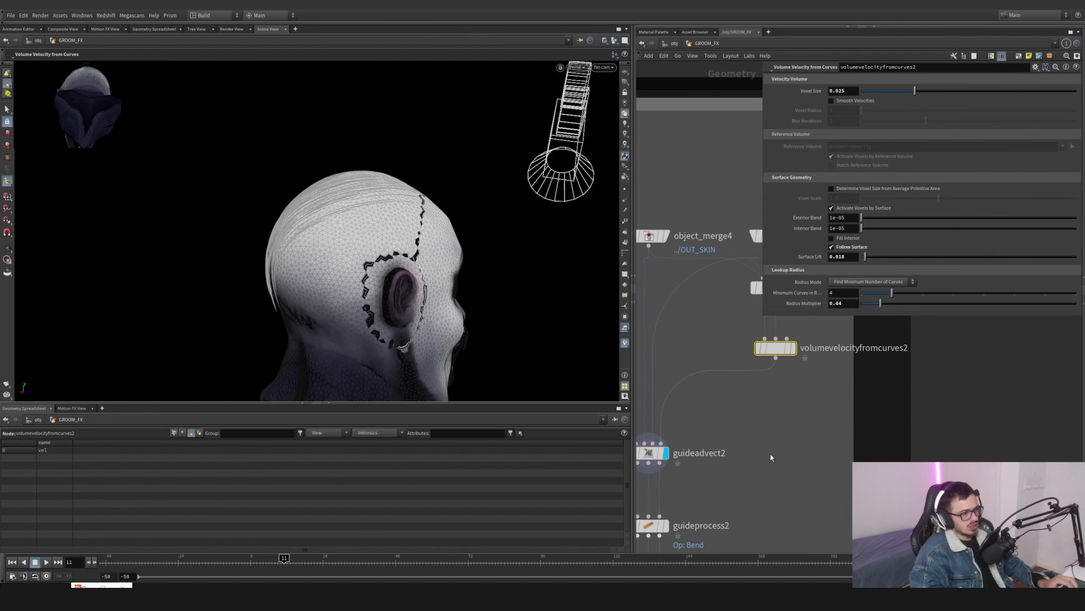
{"action": "key", "text": "ctrl+z"}
- Display guideprocess2 to view the bent guides, and try a bend adjustment before undoing it
{"action": "middle_click_drag", "start_coordinate": [736, 460], "coordinate": [808, 329]}
{"action": "left_click", "coordinate": [741, 395]}
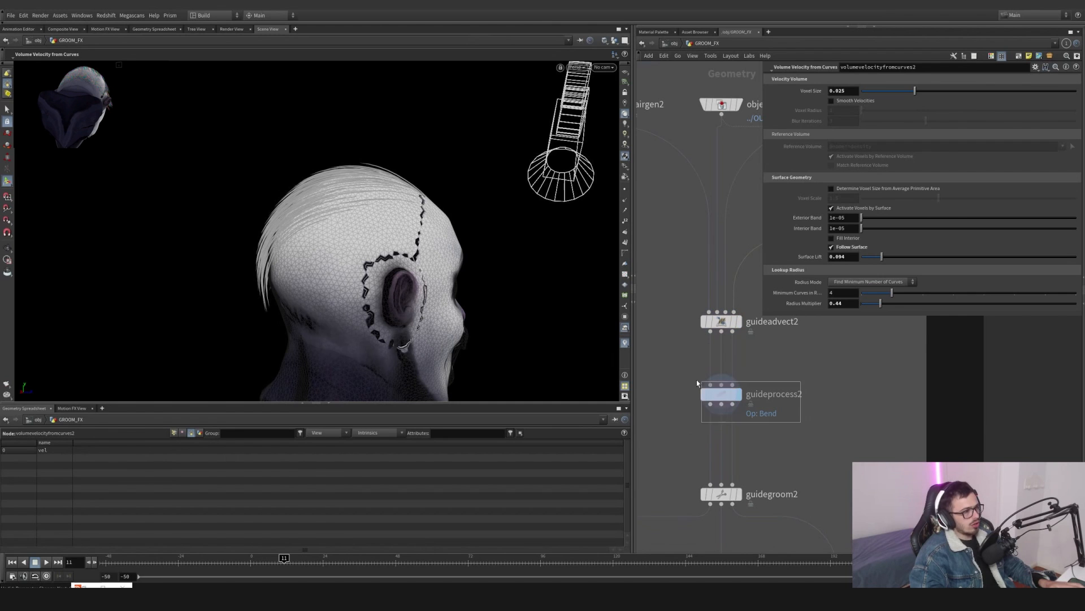
{"action": "left_click", "coordinate": [715, 394]}
{"action": "left_click_drag", "start_coordinate": [350, 225], "coordinate": [526, 234]}
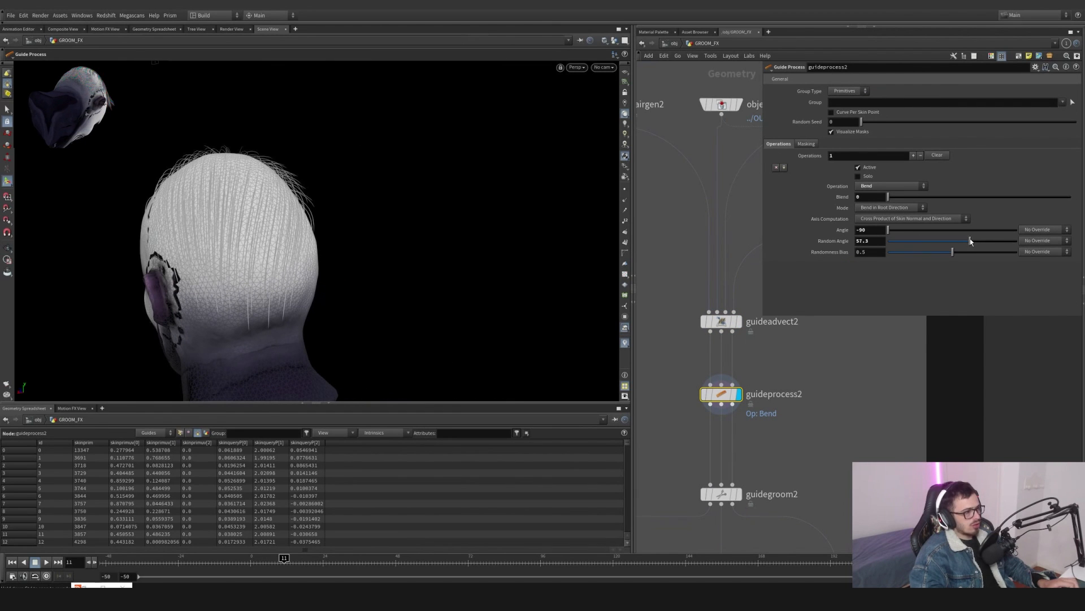
{"action": "left_click_drag", "start_coordinate": [898, 198], "coordinate": [950, 202]}
{"action": "key", "text": "ctrl+z"}
- Inspect the node info of guideadvect2 and guideprocess2 in the top-hair guide chain
{"action": "middle_click_drag", "start_coordinate": [864, 362], "coordinate": [792, 424]}
{"action": "left_click_drag", "start_coordinate": [816, 366], "coordinate": [736, 415]}
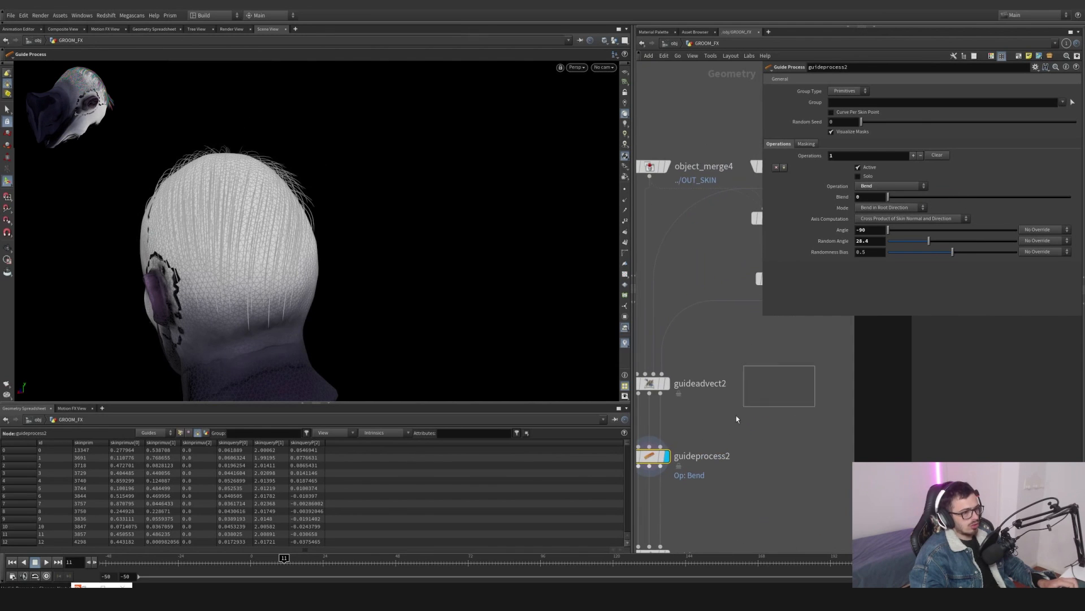
{"action": "middle_click_drag", "start_coordinate": [819, 334], "coordinate": [780, 397]}
{"action": "left_click", "coordinate": [737, 343]}
{"action": "middle_click_drag", "start_coordinate": [738, 524], "coordinate": [730, 421]}
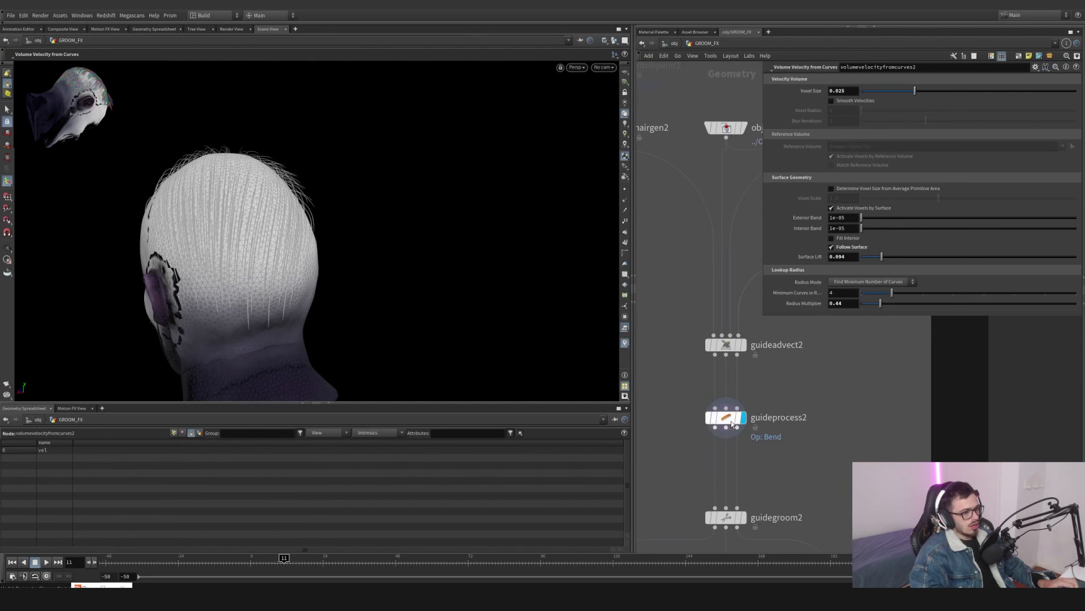
{"action": "middle_click", "coordinate": [731, 419]}
{"action": "middle_click", "coordinate": [726, 418]}
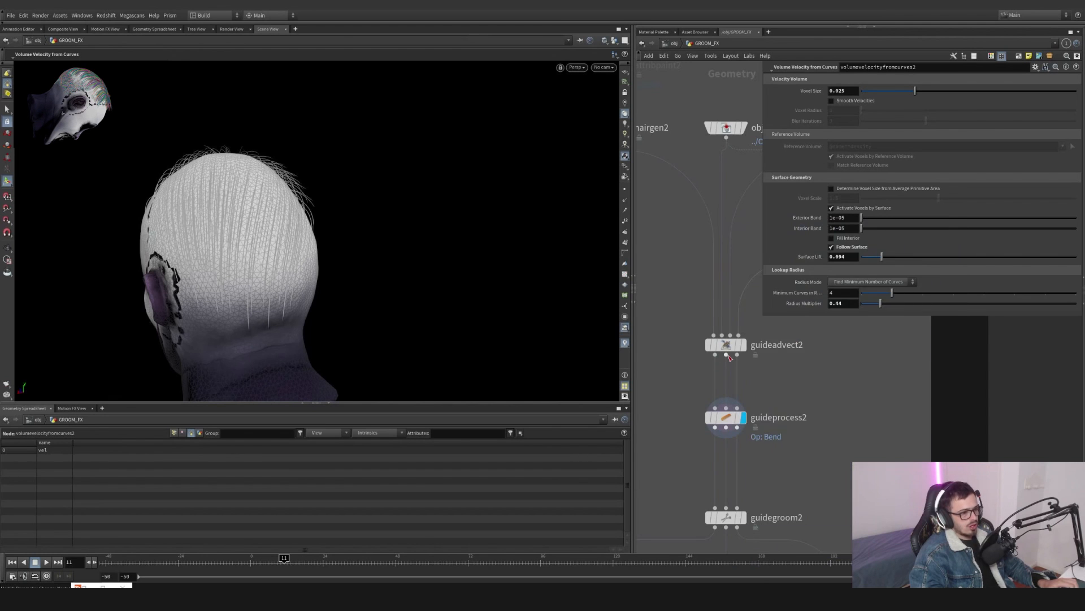
{"action": "middle_click", "coordinate": [730, 356]}
{"action": "middle_click", "coordinate": [722, 417]}
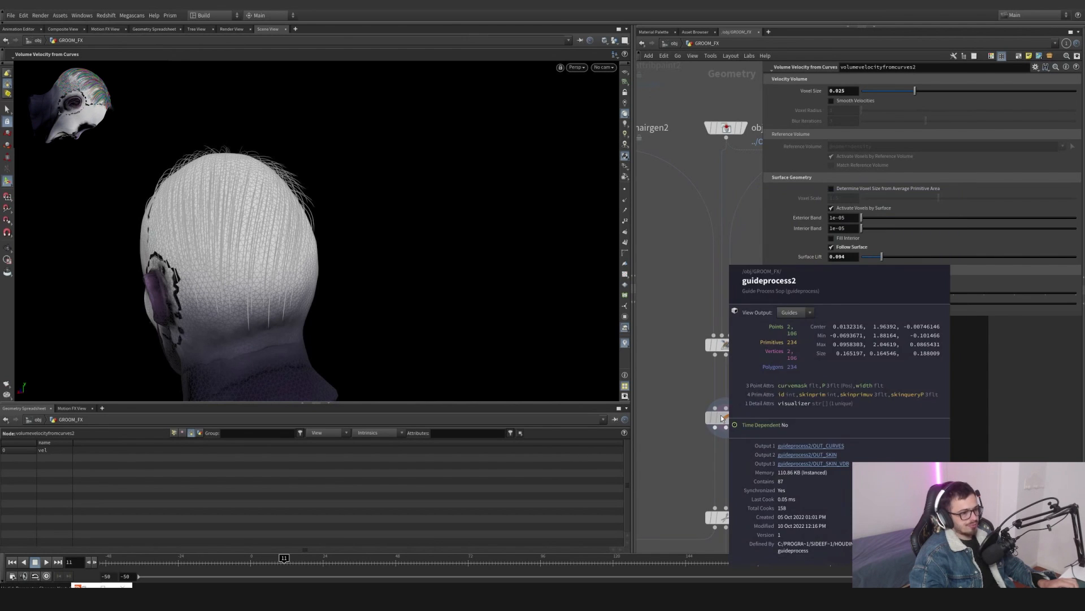
{"action": "middle_click", "coordinate": [731, 348]}
{"action": "middle_click", "coordinate": [722, 418]}
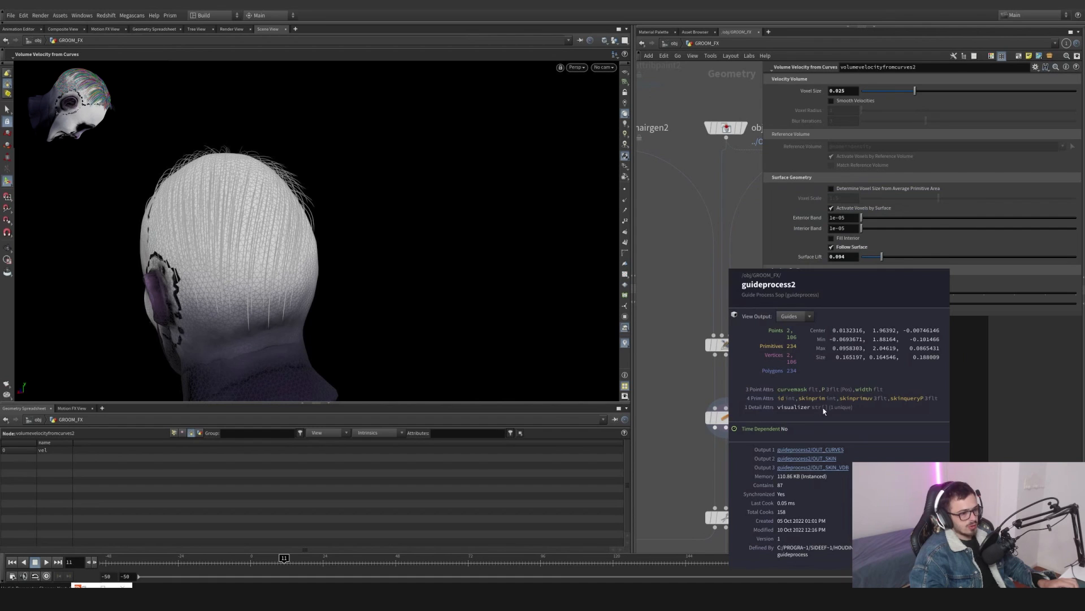
{"action": "middle_click", "coordinate": [718, 342]}
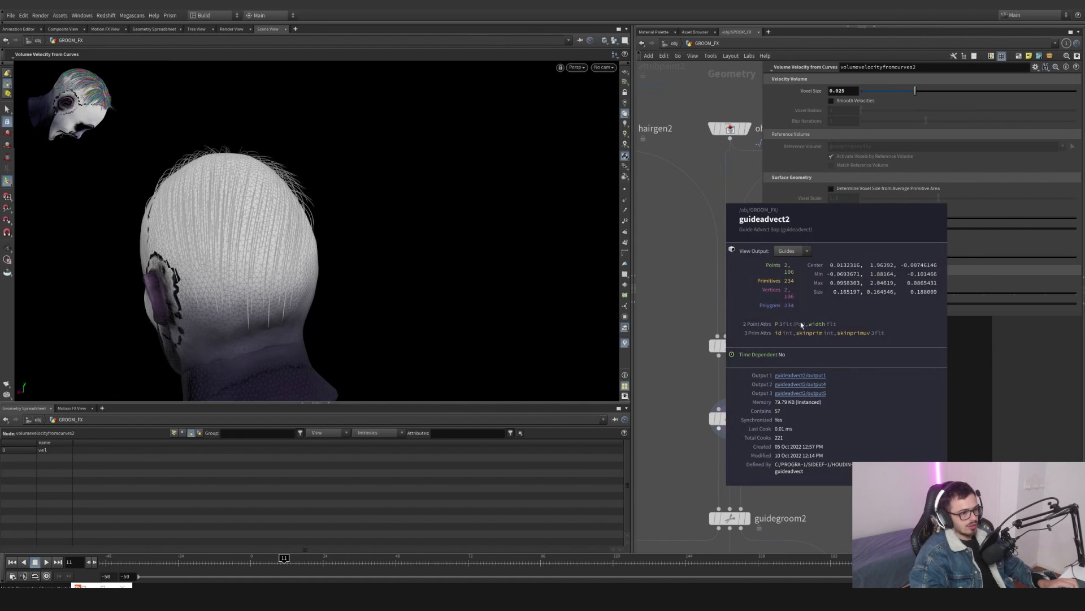
- Select guidegroom2 and enter its grooming brush state in the viewport
{"action": "middle_click_drag", "start_coordinate": [800, 399], "coordinate": [804, 287]}
{"action": "left_click", "coordinate": [751, 406]}
{"action": "left_click_drag", "start_coordinate": [784, 468], "coordinate": [700, 366]}
{"action": "left_click_drag", "start_coordinate": [288, 189], "coordinate": [213, 189], "text": "alt"}
{"action": "key", "text": "Return"}
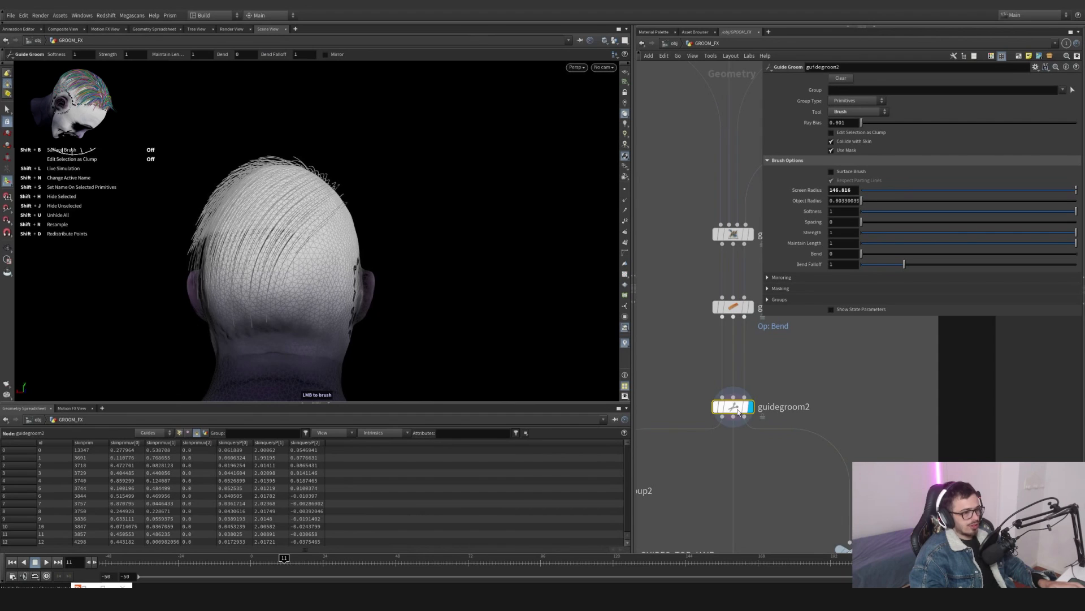
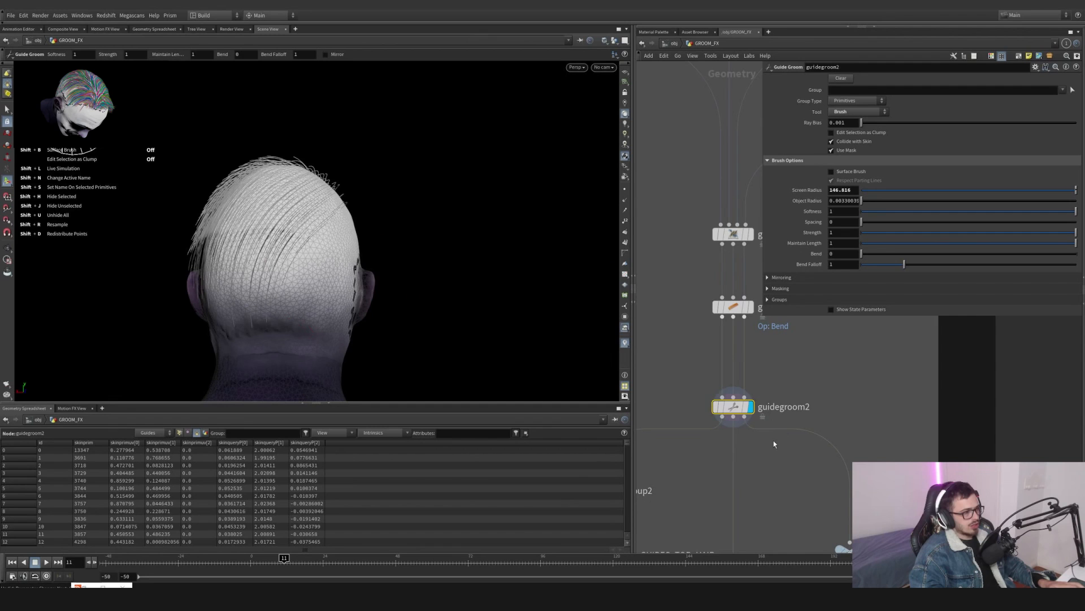
- Inspect the top group created by group2 and the OUT_GUIDES_TOP_HAIR output of the top-hair guide network
{"action": "left_click_drag", "start_coordinate": [237, 238], "coordinate": [206, 211], "text": "alt"}
{"action": "middle_click_drag", "start_coordinate": [744, 502], "coordinate": [847, 366]}
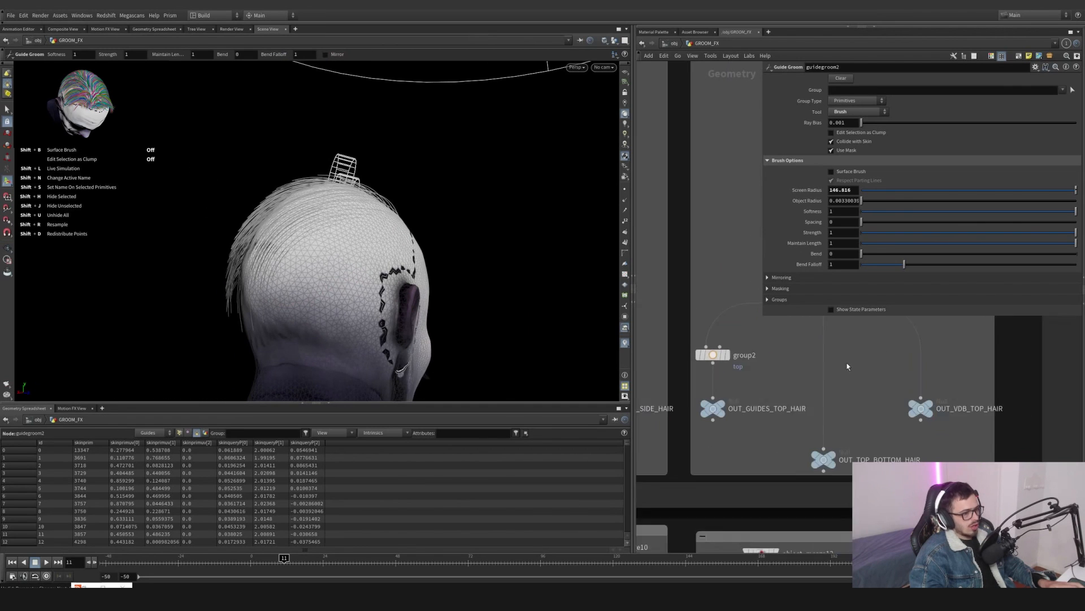
{"action": "left_click", "coordinate": [725, 355]}
{"action": "scroll", "coordinate": [775, 380], "scroll_direction": "up", "scroll_amount": 2}
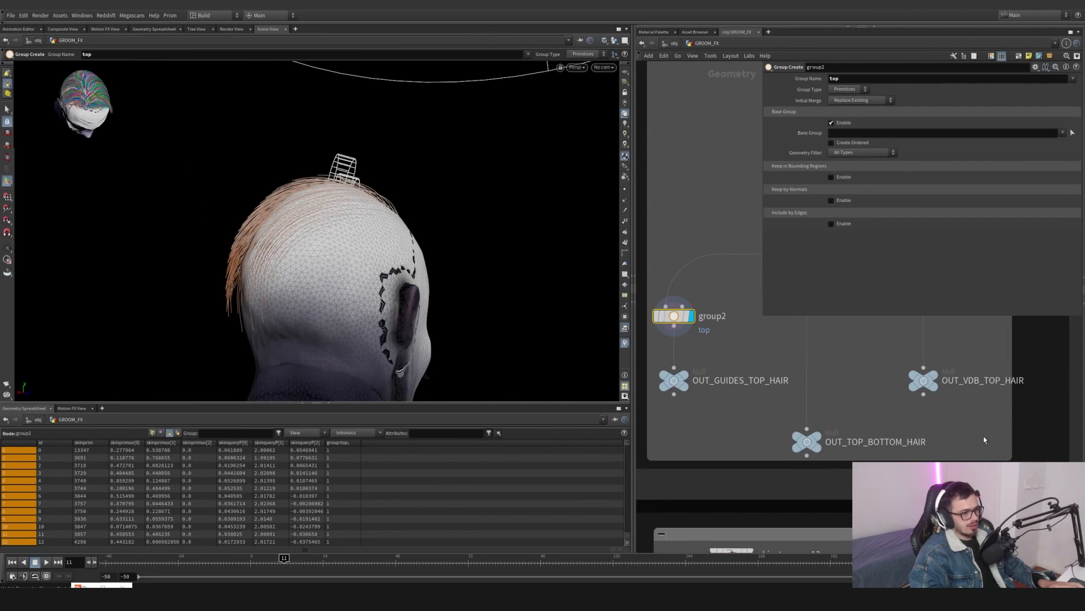
{"action": "left_click_drag", "start_coordinate": [706, 387], "coordinate": [706, 389]}
{"action": "scroll", "coordinate": [734, 416], "scroll_direction": "down", "scroll_amount": 4}
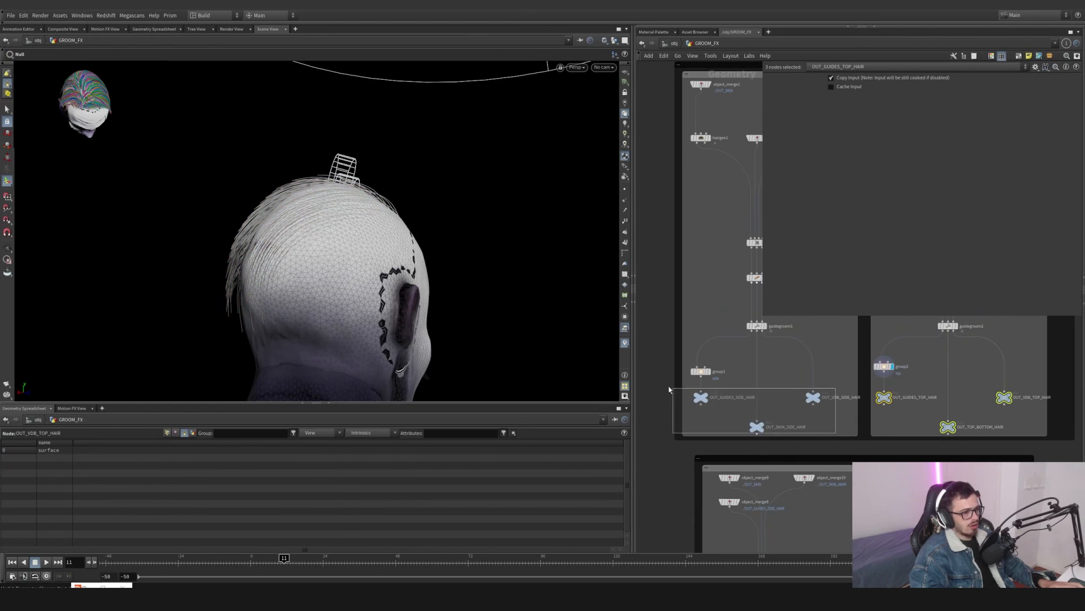
{"action": "scroll", "coordinate": [688, 389], "scroll_direction": "up", "scroll_amount": 2}
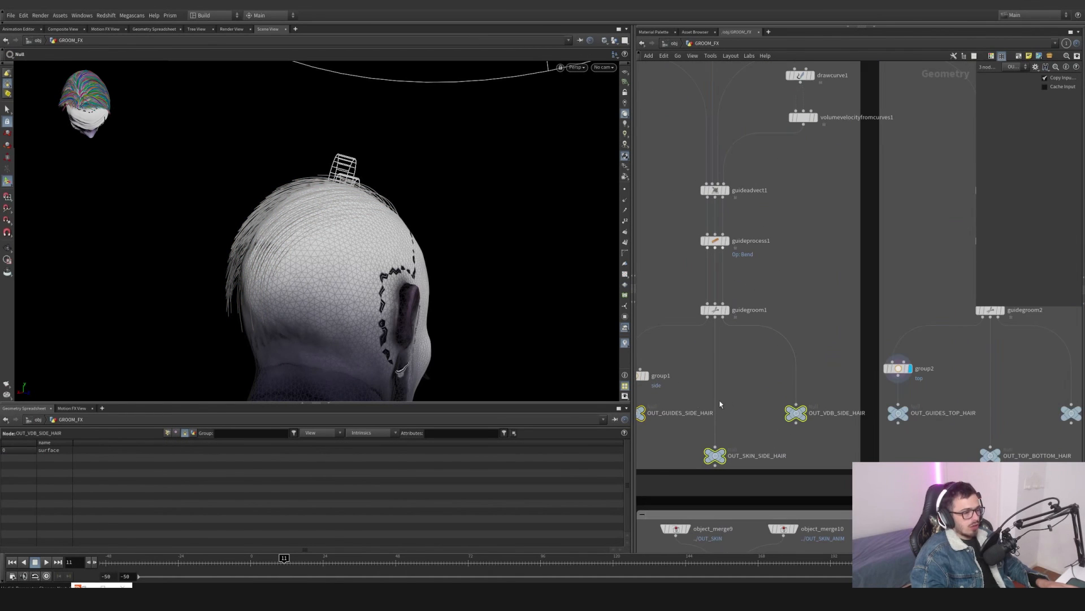
{"action": "left_click_drag", "start_coordinate": [634, 441], "coordinate": [634, 440]}
{"action": "left_click_drag", "start_coordinate": [885, 407], "coordinate": [885, 407]}
- Navigate to the OUT_HAIR_PRESIM network and inspect the node info of merge4 combining the side and top guides
{"action": "scroll", "coordinate": [884, 407], "scroll_direction": "down", "scroll_amount": 3}
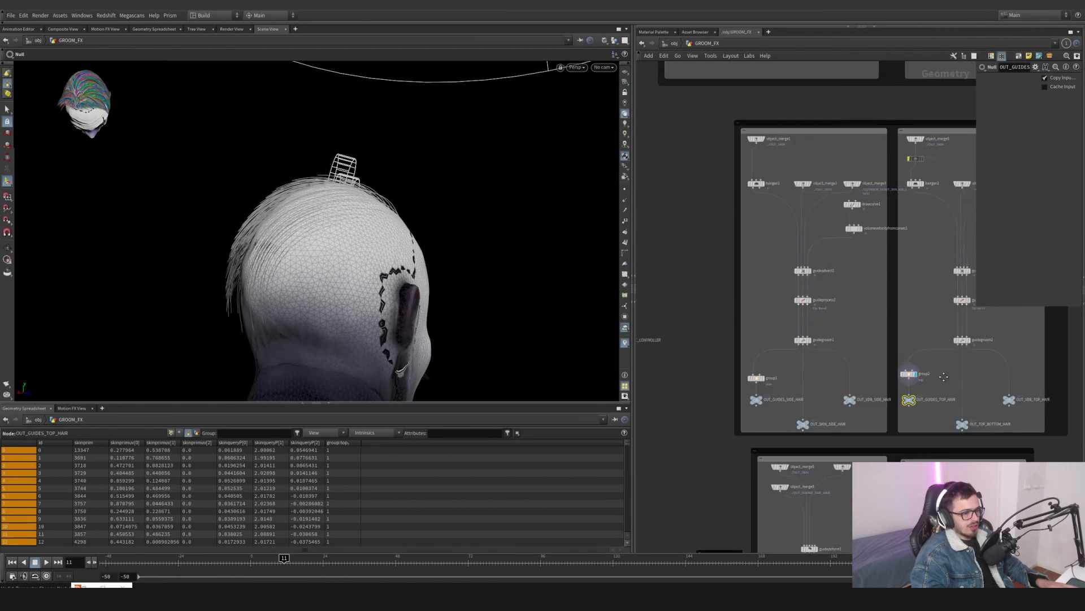
{"action": "middle_click_drag", "start_coordinate": [961, 362], "coordinate": [884, 376]}
{"action": "scroll", "coordinate": [884, 376], "scroll_direction": "up", "scroll_amount": 4}
{"action": "left_click_drag", "start_coordinate": [896, 368], "coordinate": [772, 426]}
{"action": "scroll", "coordinate": [838, 416], "scroll_direction": "down", "scroll_amount": 5}
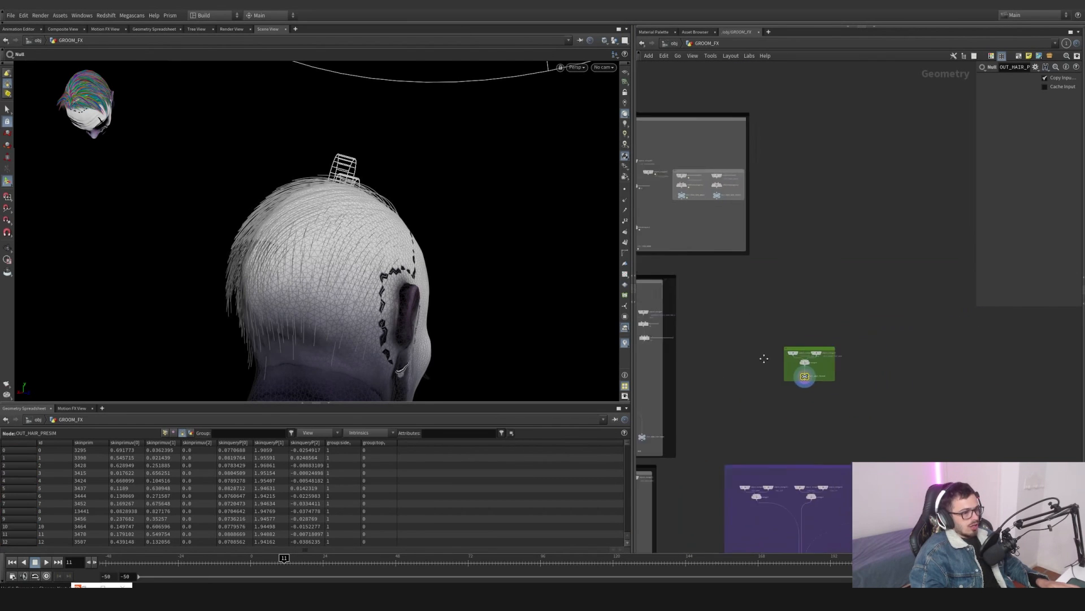
{"action": "scroll", "coordinate": [858, 342], "scroll_direction": "up", "scroll_amount": 4}
{"action": "scroll", "coordinate": [773, 360], "scroll_direction": "down", "scroll_amount": 5}
{"action": "scroll", "coordinate": [923, 346], "scroll_direction": "up", "scroll_amount": 5}
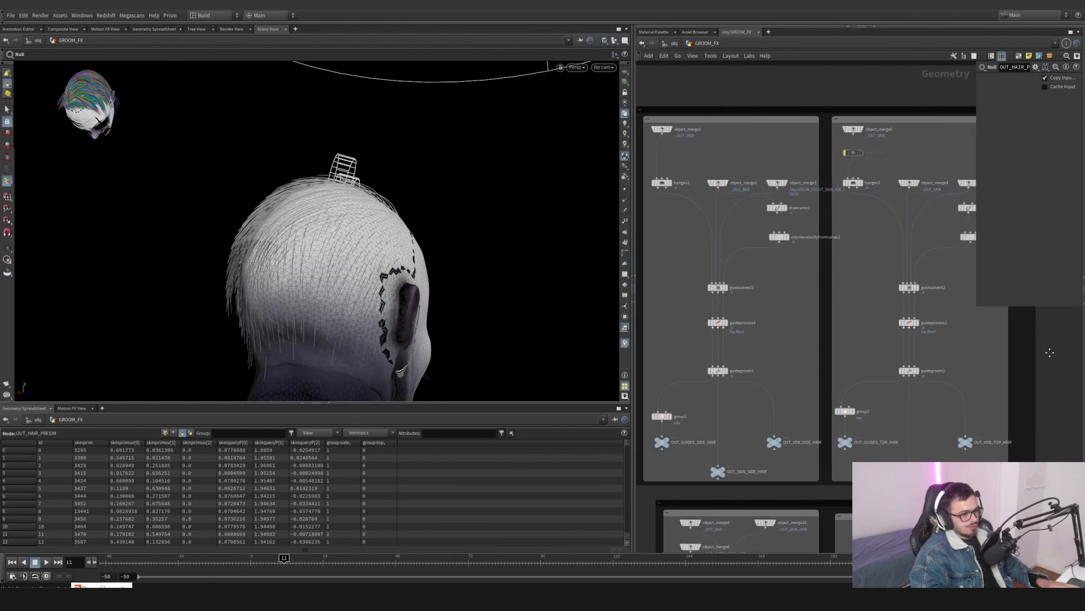
{"action": "middle_click_drag", "start_coordinate": [942, 344], "coordinate": [794, 354]}
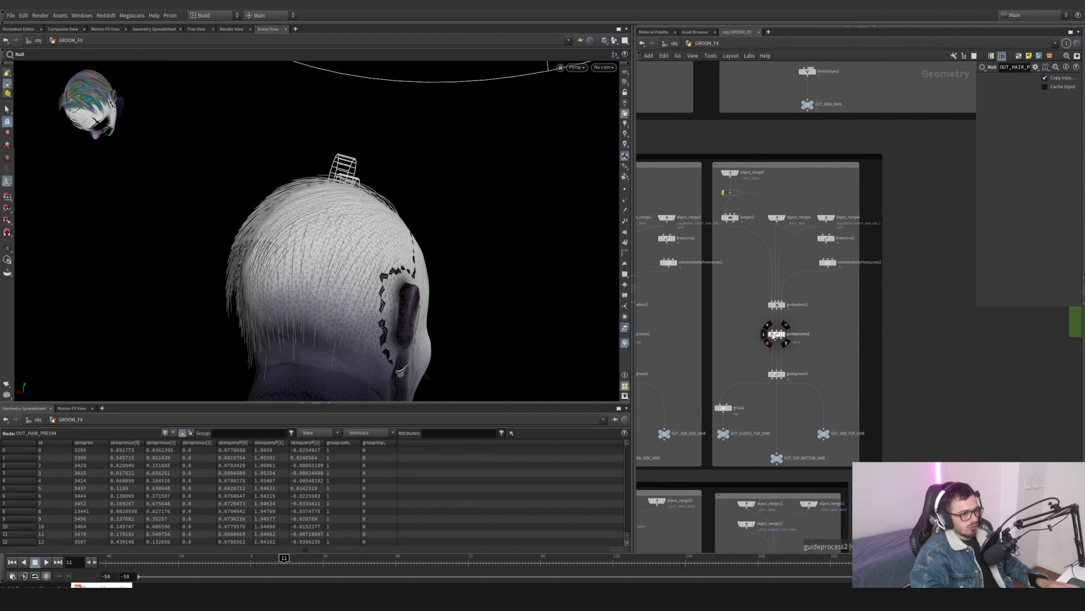
{"action": "scroll", "coordinate": [799, 324], "scroll_direction": "down", "scroll_amount": 5}
{"action": "scroll", "coordinate": [814, 334], "scroll_direction": "up", "scroll_amount": 5}
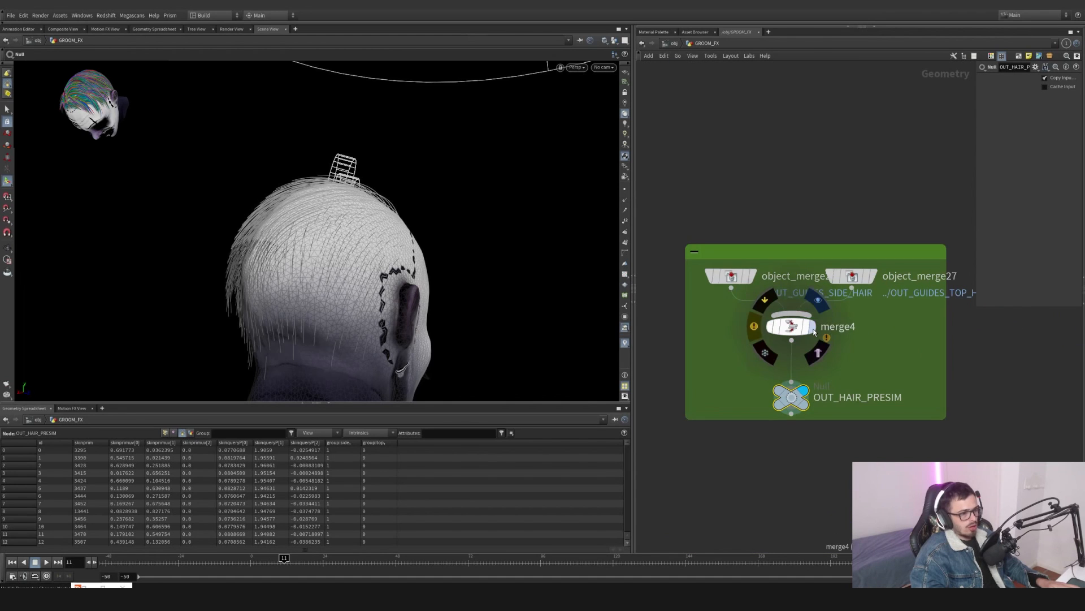
{"action": "middle_click", "coordinate": [789, 332]}
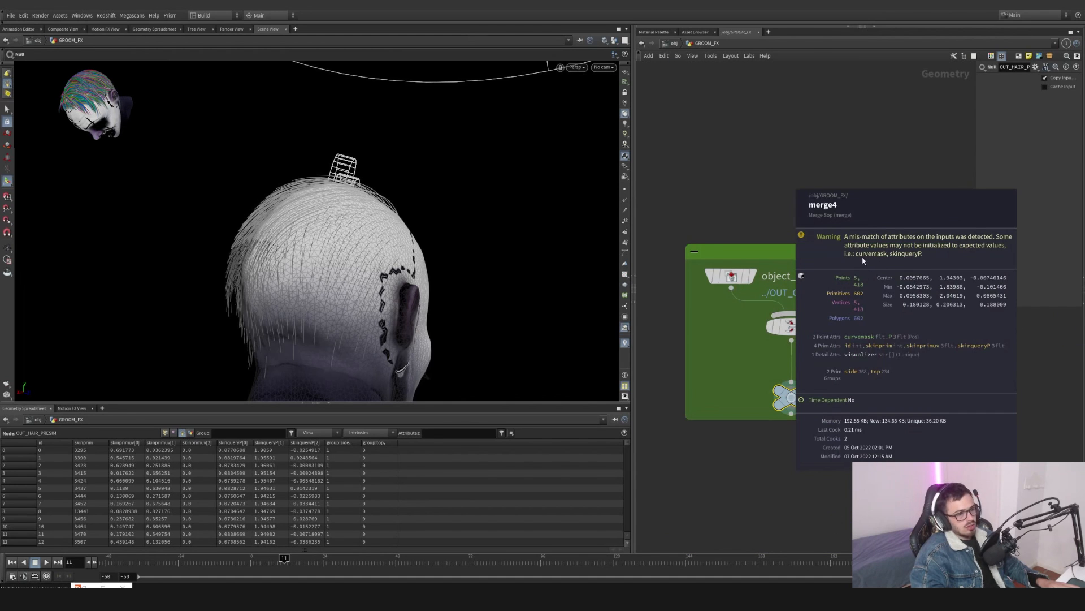
{"action": "scroll", "coordinate": [704, 427], "scroll_direction": "down", "scroll_amount": 3}
{"action": "middle_click_drag", "start_coordinate": [704, 427], "coordinate": [1029, 337]}
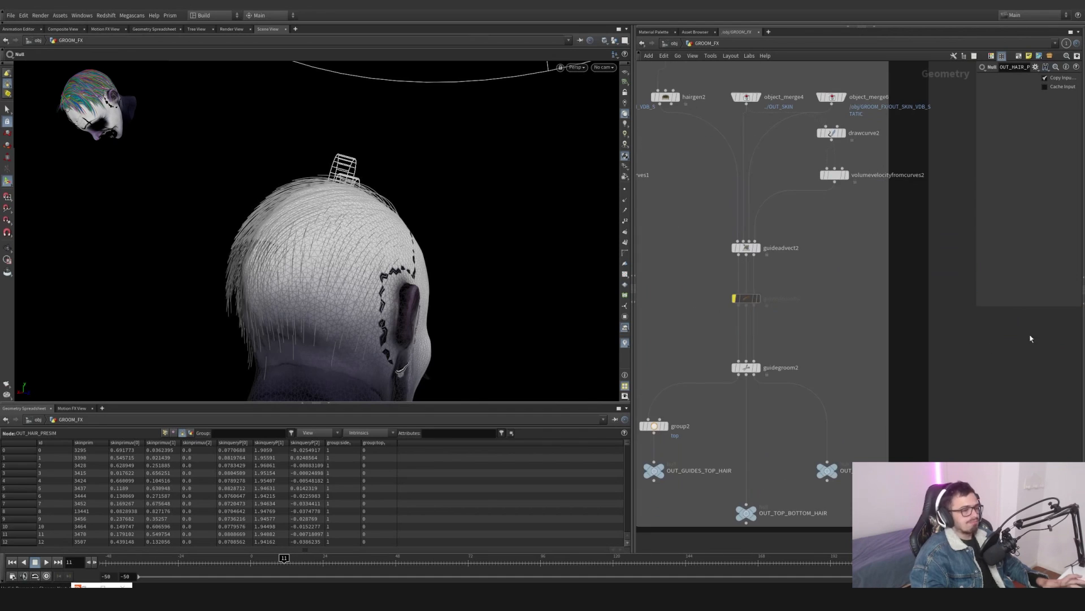
{"action": "middle_click_drag", "start_coordinate": [874, 339], "coordinate": [860, 344]}
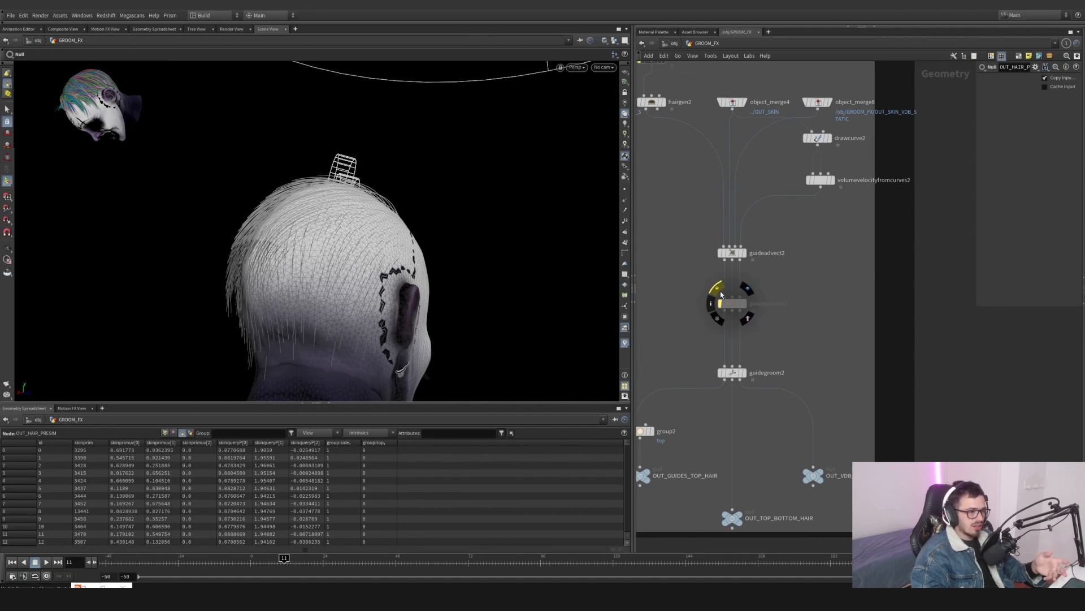
{"action": "scroll", "coordinate": [810, 341], "scroll_direction": "down", "scroll_amount": 4}
{"action": "middle_click_drag", "start_coordinate": [973, 308], "coordinate": [786, 304]}
{"action": "scroll", "coordinate": [787, 304], "scroll_direction": "up", "scroll_amount": 4}
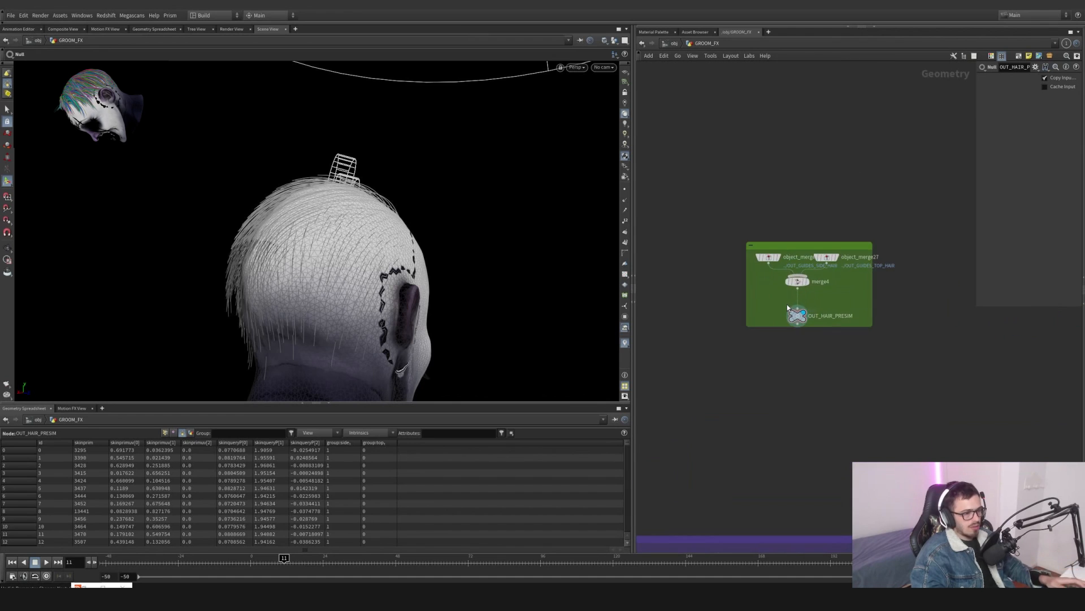
- Select the object merges feeding merge4 and browse down to the guide deform networks below
{"action": "left_click_drag", "start_coordinate": [925, 341], "coordinate": [722, 216]}
{"action": "left_click_drag", "start_coordinate": [722, 217], "coordinate": [904, 334]}
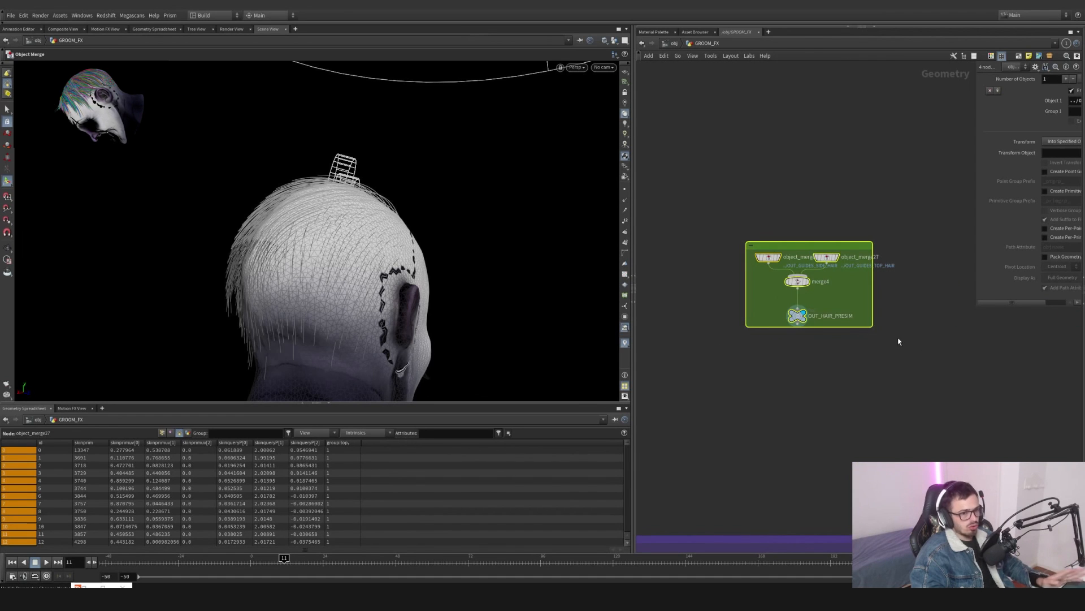
{"action": "scroll", "coordinate": [899, 339], "scroll_direction": "down", "scroll_amount": 4}
{"action": "middle_click_drag", "start_coordinate": [897, 332], "coordinate": [750, 393]}
{"action": "scroll", "coordinate": [907, 278], "scroll_direction": "up", "scroll_amount": 4}
{"action": "left_click_drag", "start_coordinate": [862, 359], "coordinate": [834, 331]}
{"action": "middle_click_drag", "start_coordinate": [834, 330], "coordinate": [896, 368]}
{"action": "mouse_move", "coordinate": [896, 371]}
{"action": "left_mouse_down"}
{"action": "mouse_move", "coordinate": [693, 228]}
{"action": "mouse_move", "coordinate": [733, 283]}
{"action": "mouse_move", "coordinate": [896, 368]}
{"action": "mouse_move", "coordinate": [666, 209]}
{"action": "mouse_move", "coordinate": [892, 382]}
{"action": "left_mouse_up"}
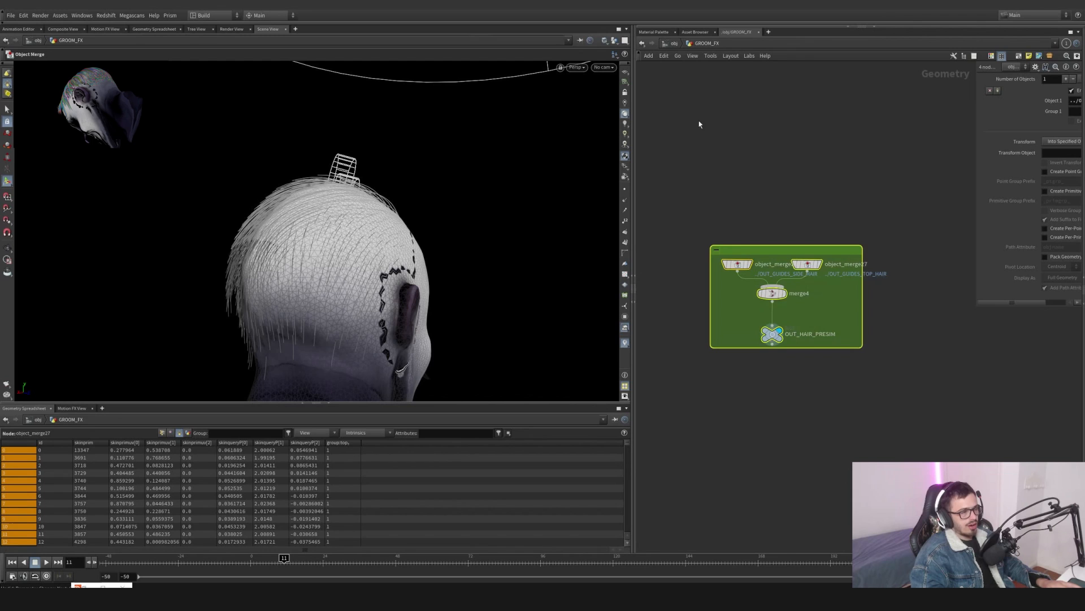
{"action": "key", "text": "h"}
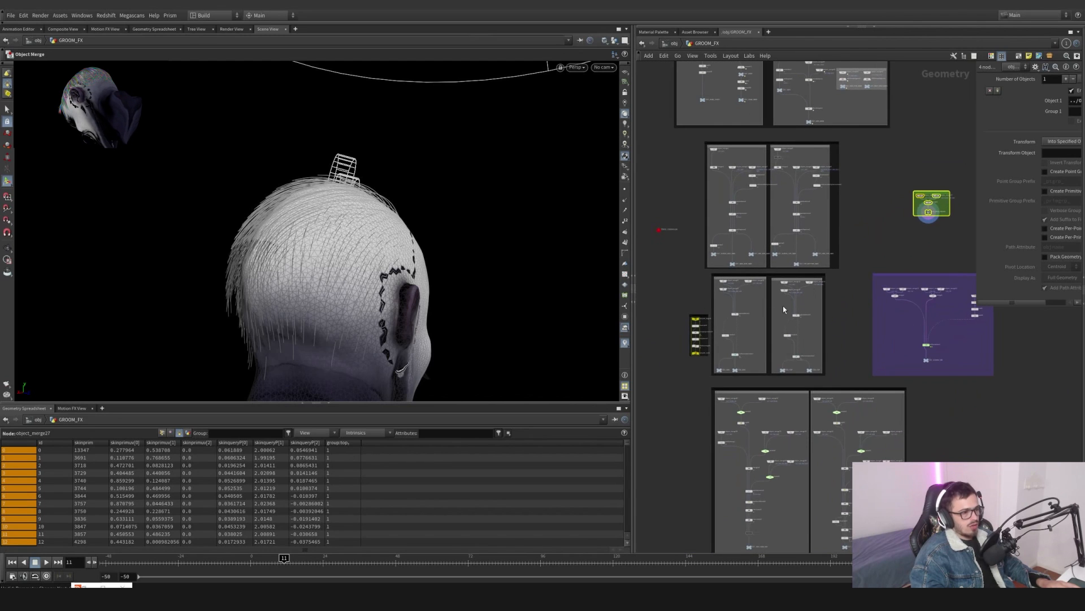
{"action": "middle_click_drag", "start_coordinate": [767, 304], "coordinate": [777, 295]}
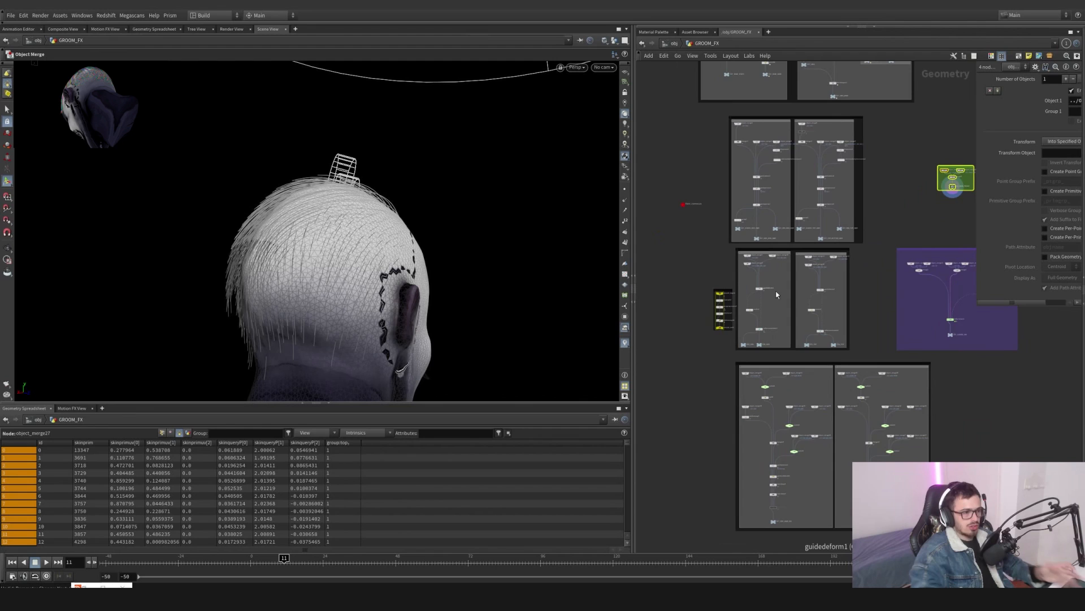
{"action": "scroll", "coordinate": [777, 294], "scroll_direction": "up", "scroll_amount": 5}
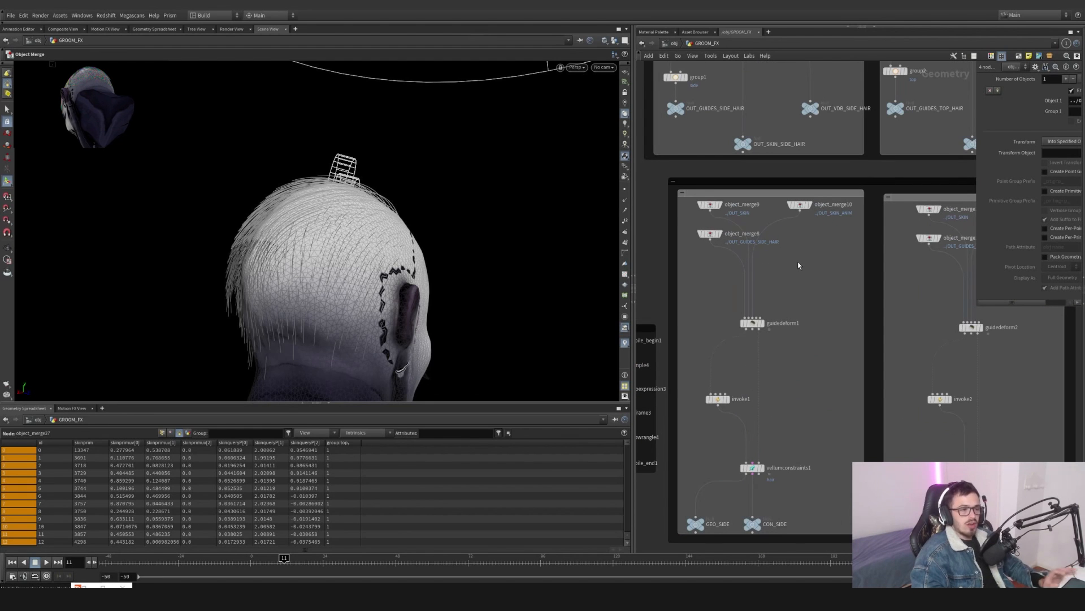
{"action": "middle_click_drag", "start_coordinate": [797, 266], "coordinate": [799, 315]}
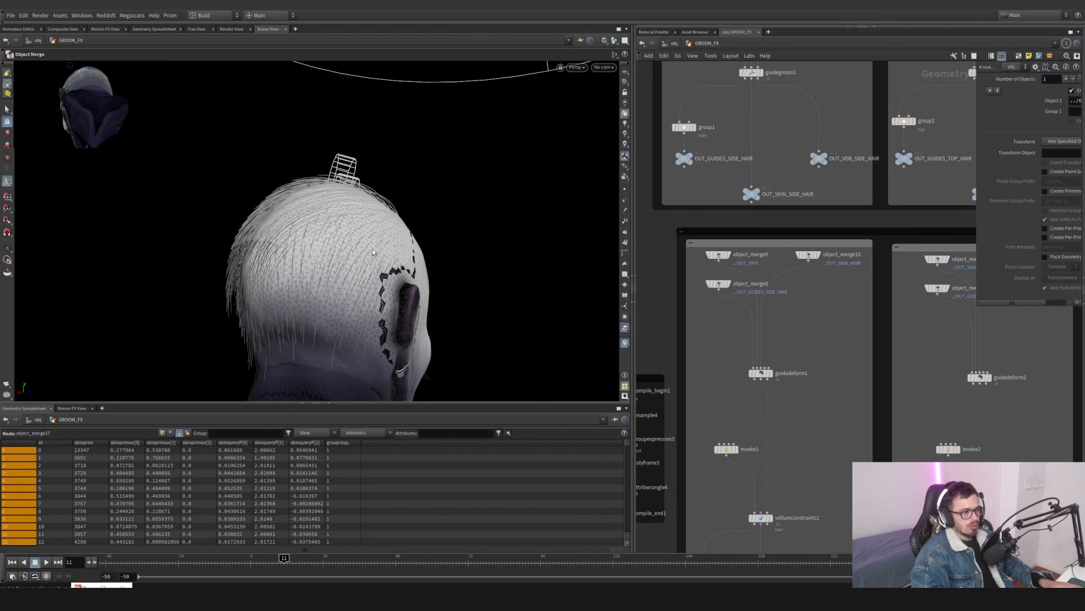
{"action": "left_click_drag", "start_coordinate": [373, 252], "coordinate": [226, 280]}
{"action": "scroll", "coordinate": [746, 287], "scroll_direction": "up", "scroll_amount": 4}
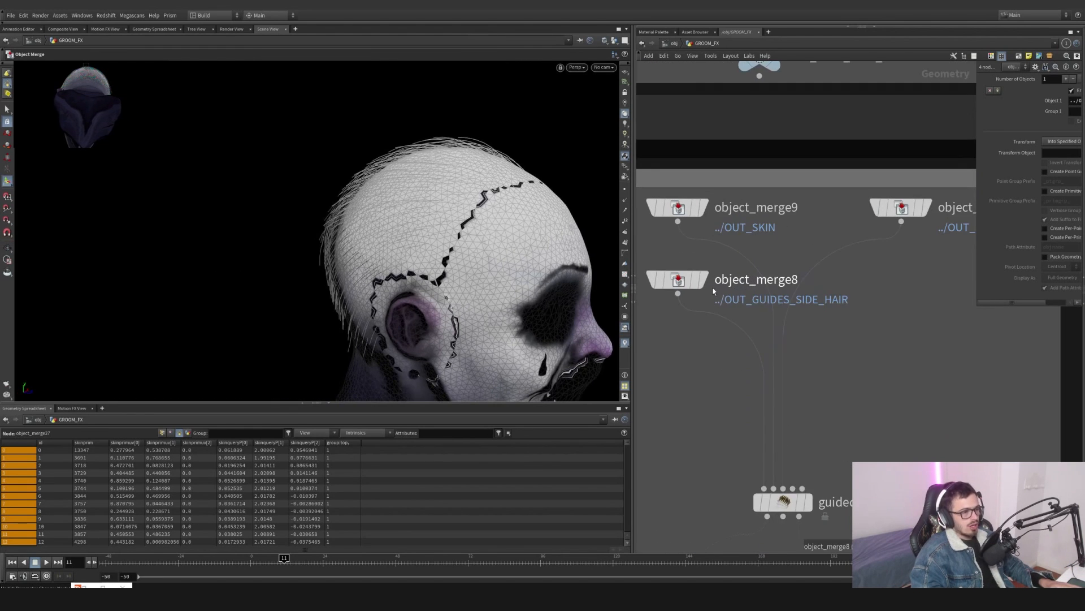
- Display object_merge8, object_merge9 and object_merge10 in turn, orbiting the viewport to examine each guide deform input
{"action": "left_click", "coordinate": [706, 283]}
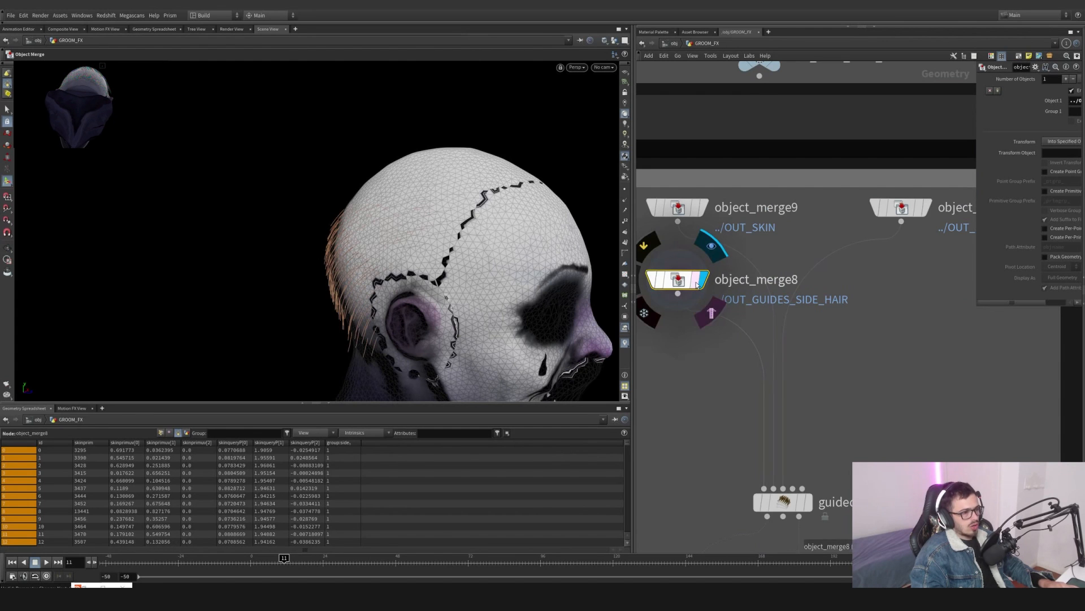
{"action": "left_click_drag", "start_coordinate": [475, 221], "coordinate": [339, 248], "text": "alt"}
{"action": "left_click_drag", "start_coordinate": [441, 232], "coordinate": [216, 181], "text": "alt"}
{"action": "left_click", "coordinate": [707, 210]}
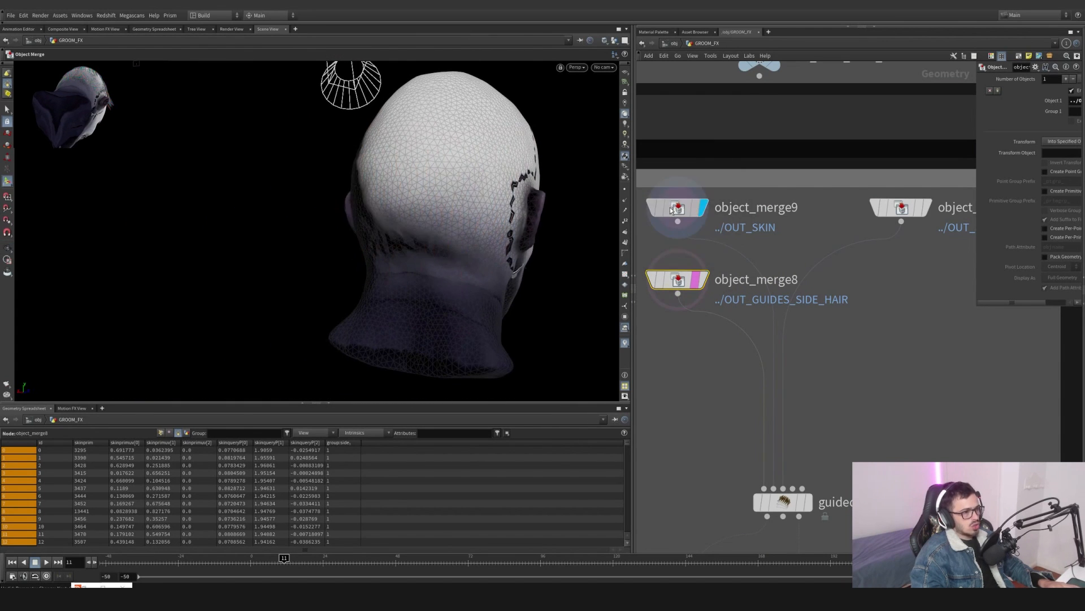
{"action": "left_click_drag", "start_coordinate": [283, 175], "coordinate": [455, 180], "text": "alt"}
{"action": "key", "text": "Return"}
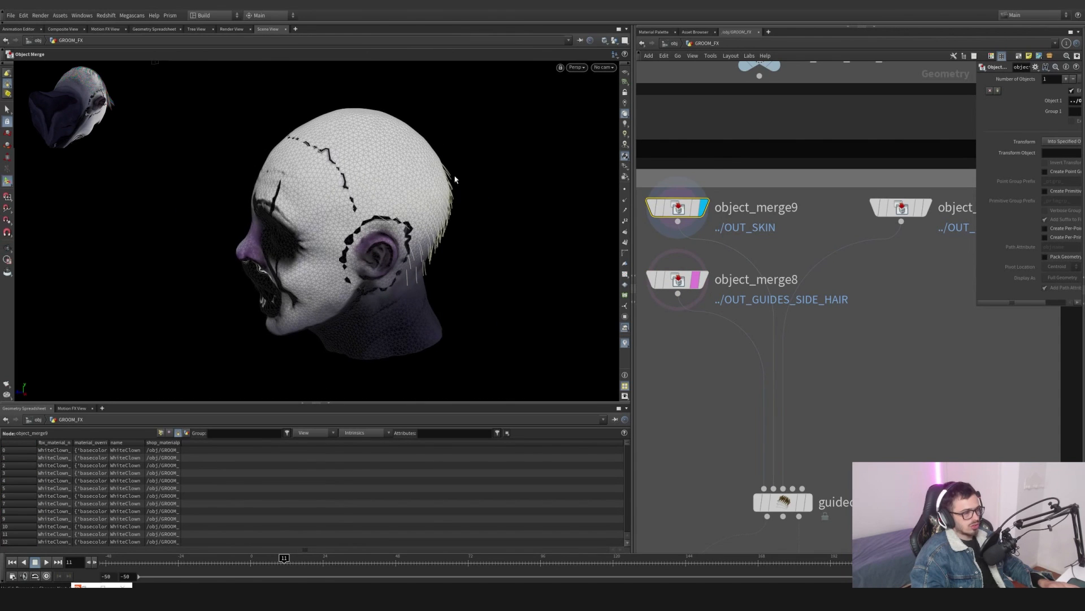
{"action": "left_click", "coordinate": [615, 40]}
{"action": "middle_click_drag", "start_coordinate": [890, 274], "coordinate": [782, 282]}
{"action": "scroll", "coordinate": [782, 282], "scroll_direction": "up", "scroll_amount": 1}
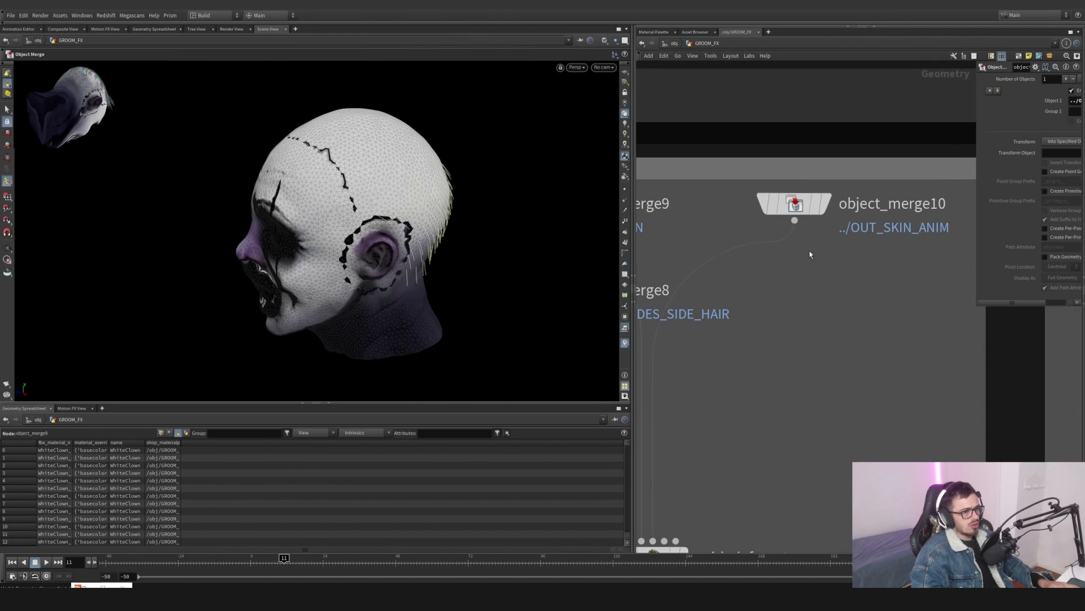
{"action": "left_click", "coordinate": [826, 205]}
{"action": "left_click_drag", "start_coordinate": [380, 225], "coordinate": [362, 328], "text": "alt"}
{"action": "scroll", "coordinate": [794, 414], "scroll_direction": "down", "scroll_amount": 4}
{"action": "middle_click_drag", "start_coordinate": [795, 415], "coordinate": [831, 379]}
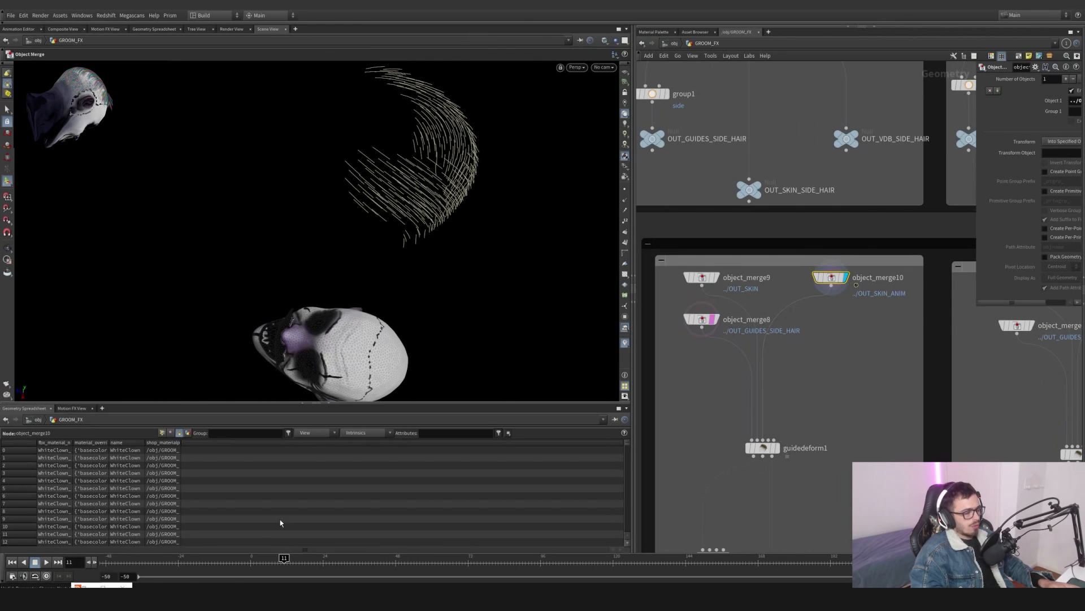
- Scrub the timeline to frame -49 and display guidedeform1 to view the deformed side guides
{"action": "left_click_drag", "start_coordinate": [227, 563], "coordinate": [103, 557]}
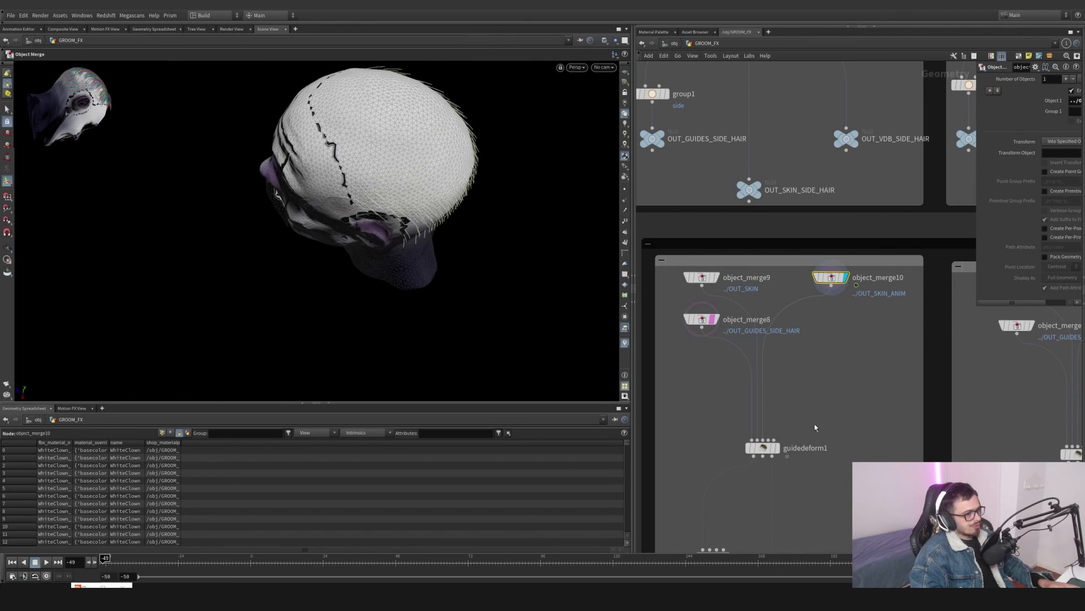
{"action": "left_click", "coordinate": [777, 449]}
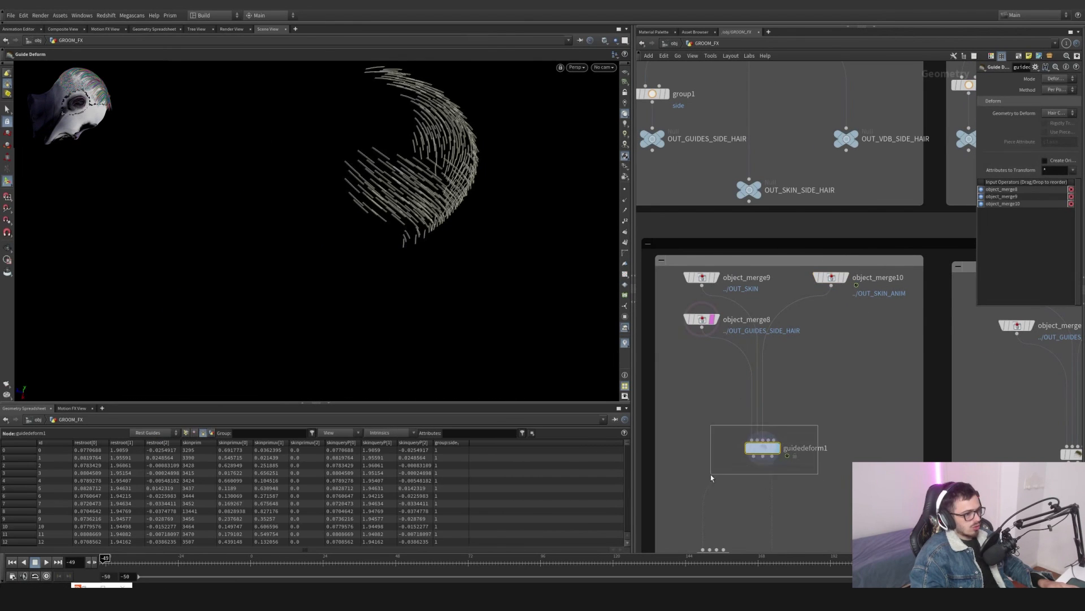
{"action": "left_click", "coordinate": [713, 321]}
{"action": "key", "text": "Escape"}
{"action": "left_click_drag", "start_coordinate": [433, 206], "coordinate": [420, 181]}
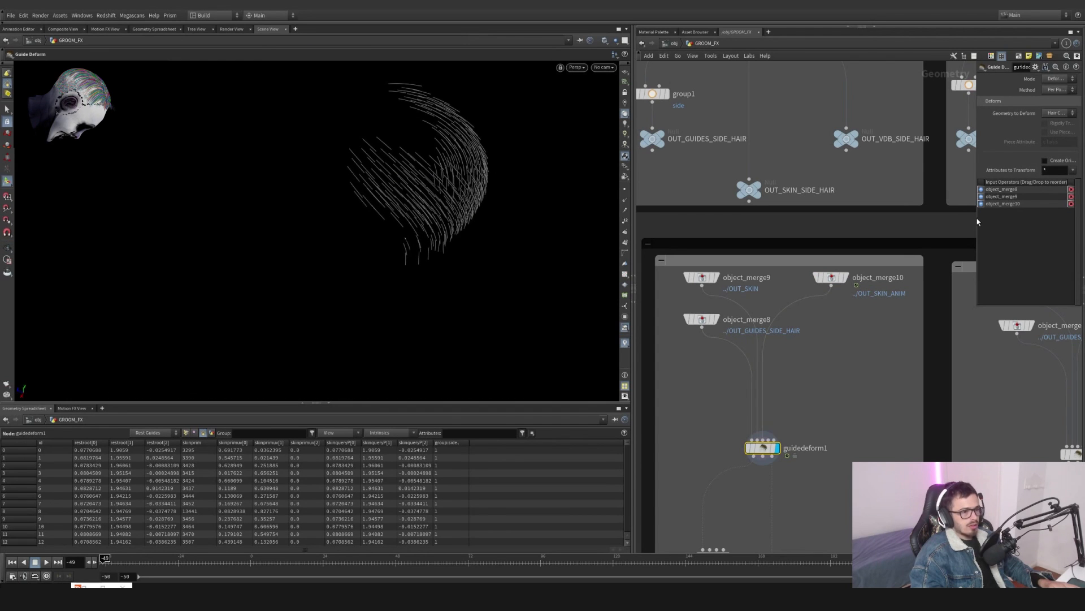
- Review guidedeform1's parameters, reopening its Mode and Geometry to Deform options without changing them
{"action": "left_click_drag", "start_coordinate": [977, 221], "coordinate": [767, 224]}
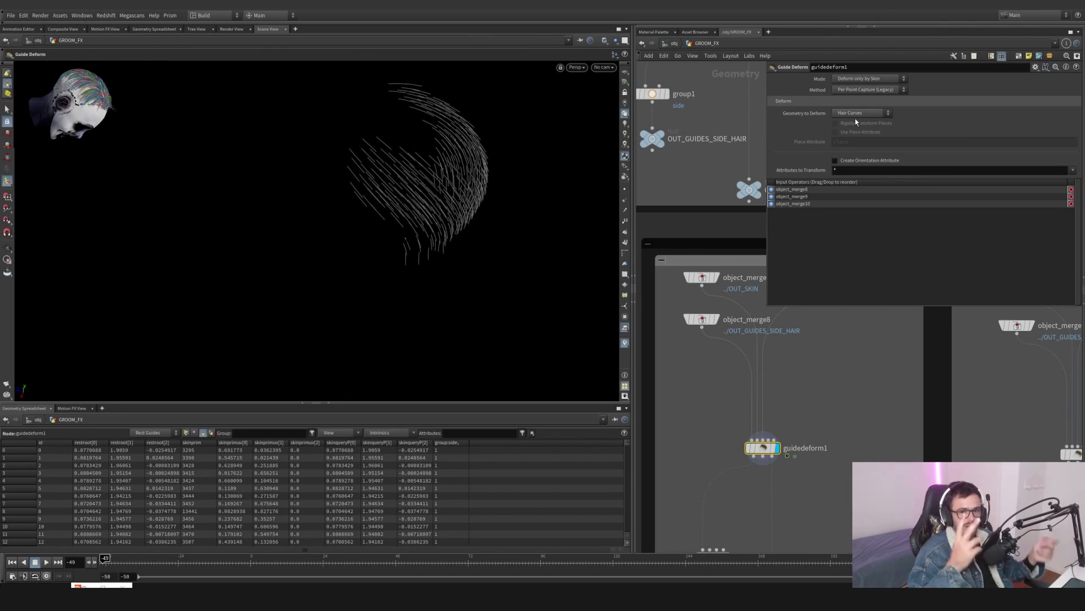
{"action": "middle_click_drag", "start_coordinate": [708, 243], "coordinate": [680, 294]}
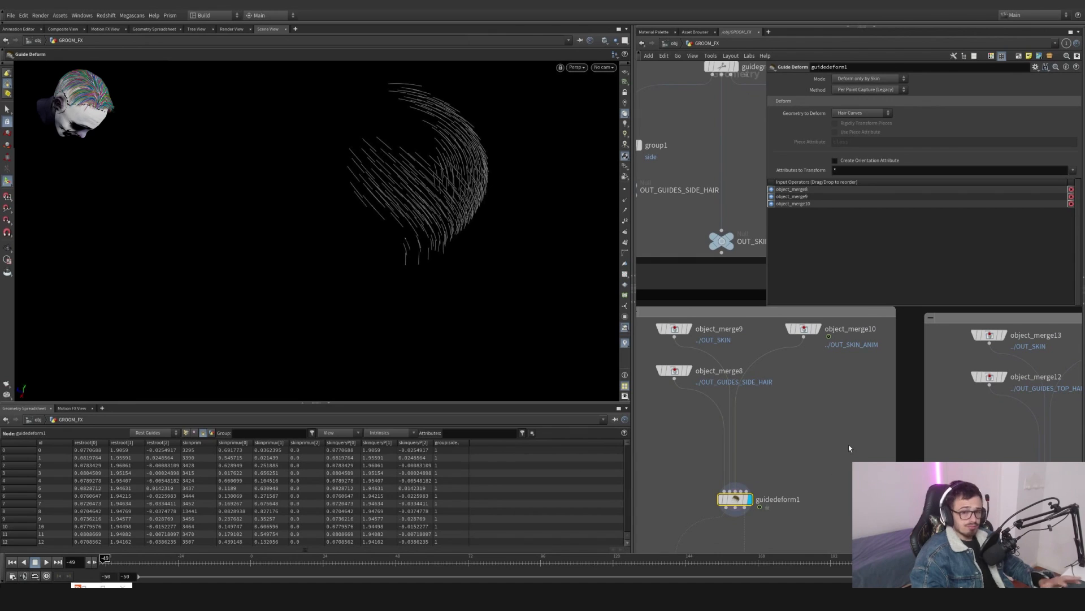
{"action": "middle_click_drag", "start_coordinate": [829, 461], "coordinate": [839, 404]}
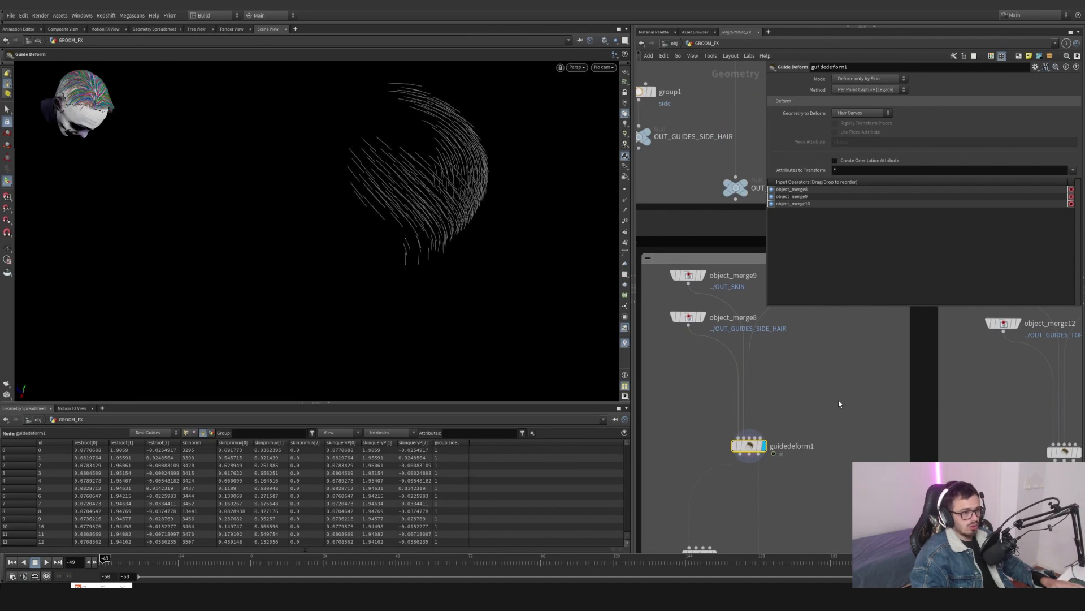
{"action": "left_click", "coordinate": [873, 89]}
{"action": "left_click", "coordinate": [872, 79]}
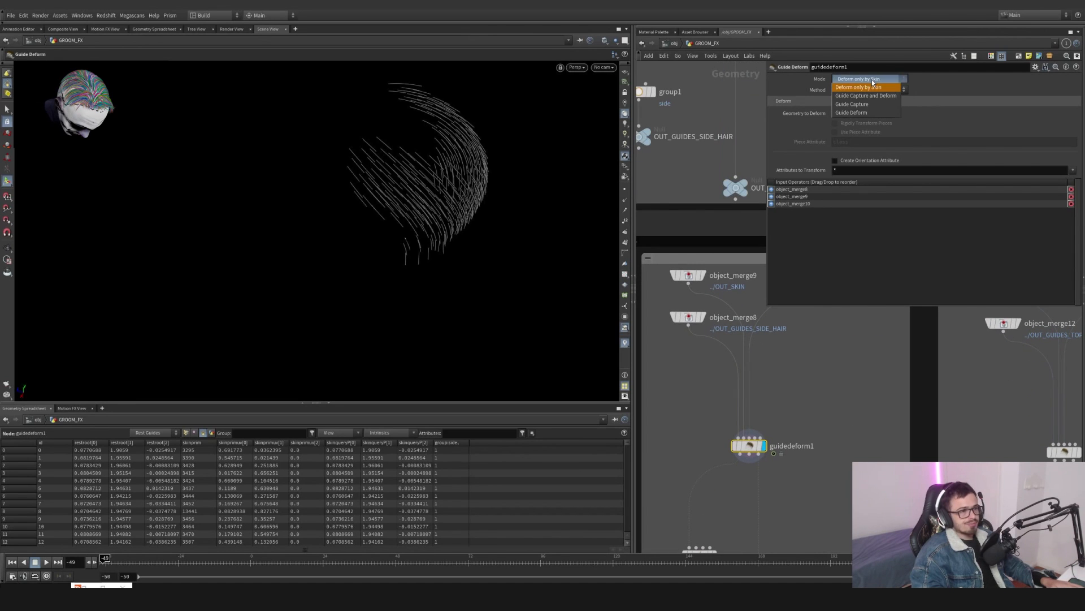
{"action": "left_click", "coordinate": [872, 79]}
{"action": "left_click", "coordinate": [869, 112]}
{"action": "left_click", "coordinate": [868, 113]}
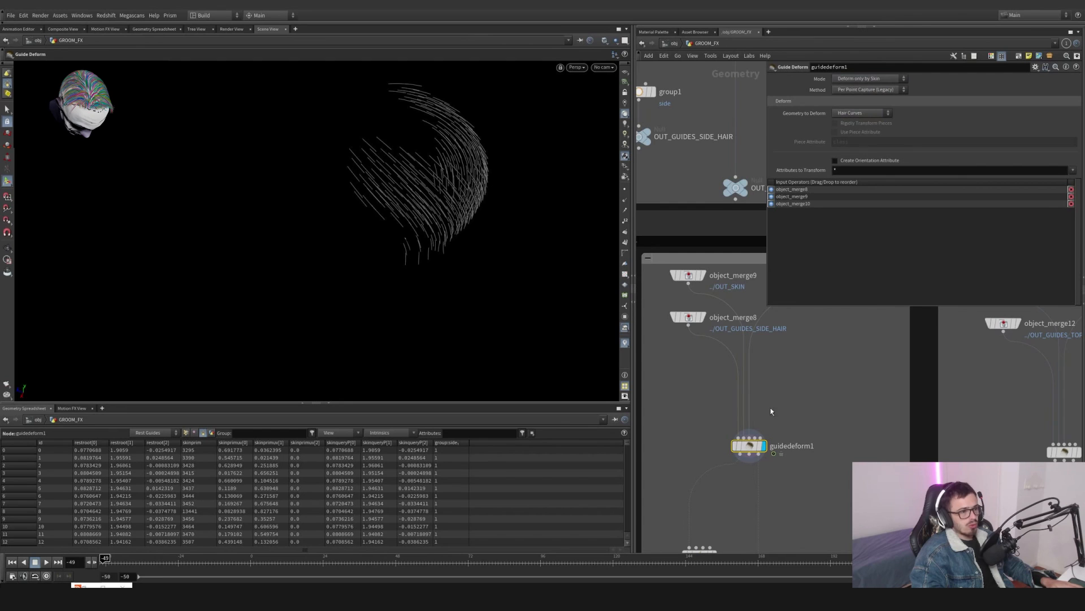
{"action": "middle_click_drag", "start_coordinate": [771, 409], "coordinate": [913, 377]}
- Select the STATIC_CONTROLLER null and toggle its static switch checkbox
{"action": "left_click", "coordinate": [615, 44]}
{"action": "left_click", "coordinate": [619, 49]}
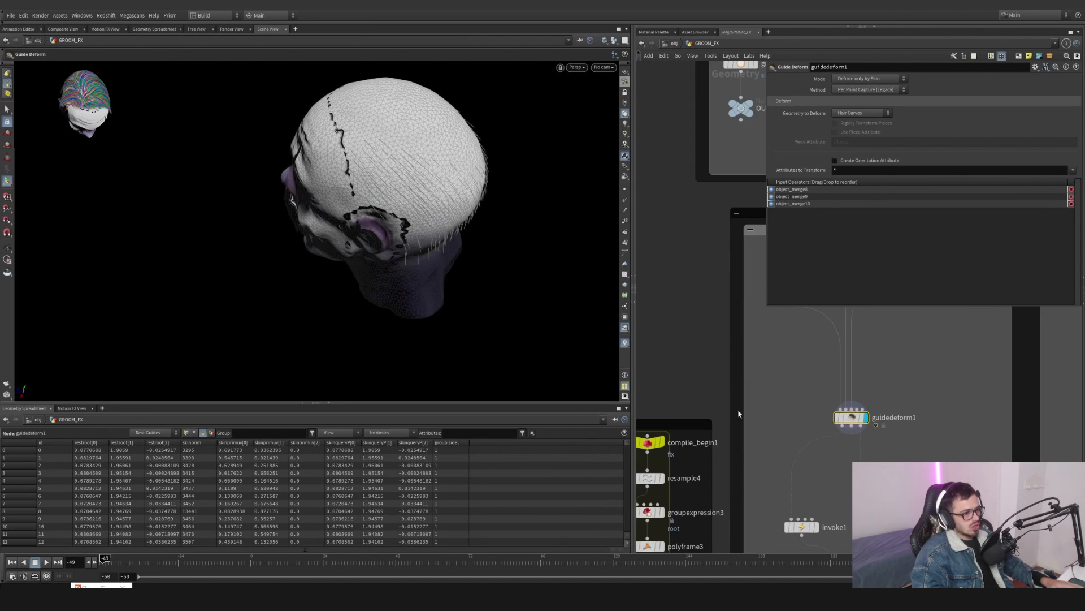
{"action": "scroll", "coordinate": [739, 378], "scroll_direction": "down", "scroll_amount": 7}
{"action": "middle_click_drag", "start_coordinate": [739, 378], "coordinate": [740, 392]}
{"action": "left_click", "coordinate": [675, 300]}
{"action": "left_click", "coordinate": [845, 95]}
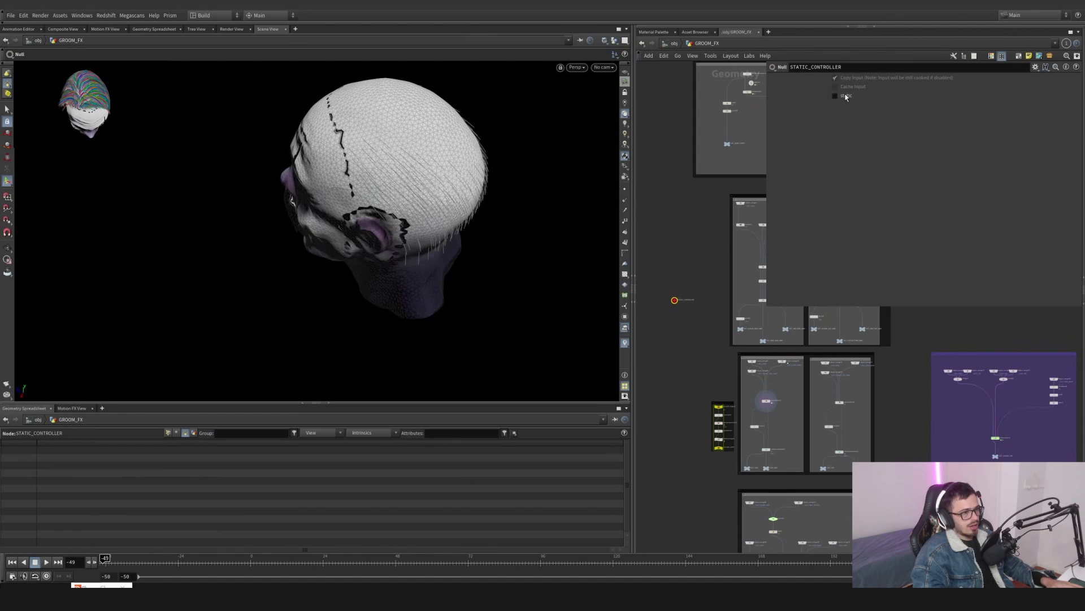
- Scrub the timeline forward and back to frame -50 while displaying guidedeform1 to review the deformed guides
{"action": "scroll", "coordinate": [800, 408], "scroll_direction": "up", "scroll_amount": 5}
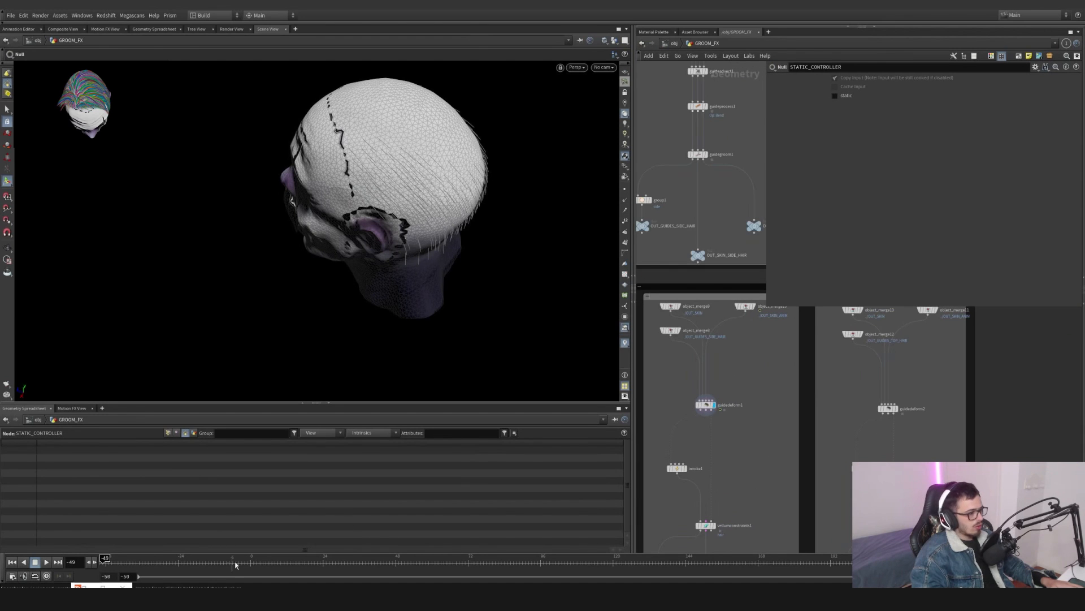
{"action": "mouse_move", "coordinate": [130, 562]}
{"action": "left_mouse_down"}
{"action": "mouse_move", "coordinate": [173, 561]}
{"action": "mouse_move", "coordinate": [120, 560]}
{"action": "mouse_move", "coordinate": [187, 561]}
{"action": "mouse_move", "coordinate": [148, 560]}
{"action": "left_mouse_up"}
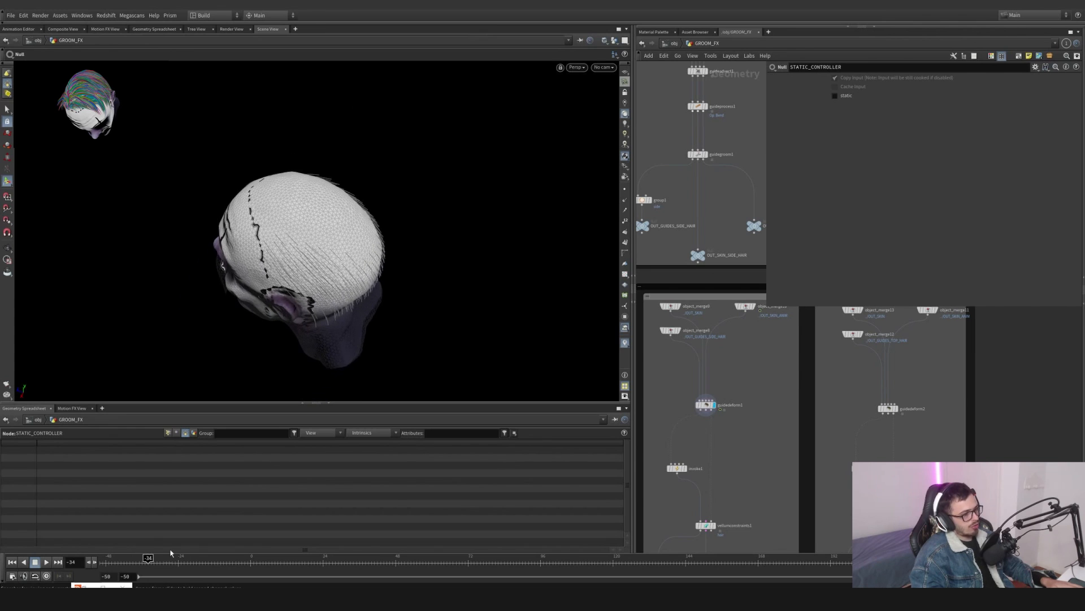
{"action": "left_click_drag", "start_coordinate": [685, 389], "coordinate": [684, 390]}
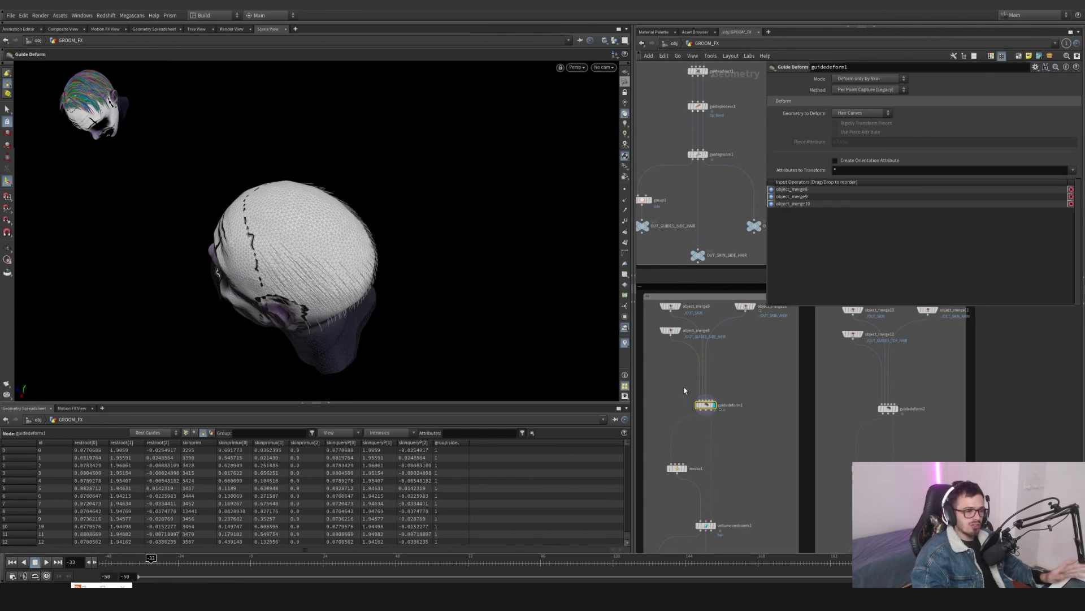
{"action": "scroll", "coordinate": [736, 450], "scroll_direction": "up", "scroll_amount": 2}
{"action": "middle_click_drag", "start_coordinate": [640, 507], "coordinate": [761, 527]}
{"action": "scroll", "coordinate": [736, 450], "scroll_direction": "up", "scroll_amount": 3}
{"action": "middle_click_drag", "start_coordinate": [892, 441], "coordinate": [868, 418]}
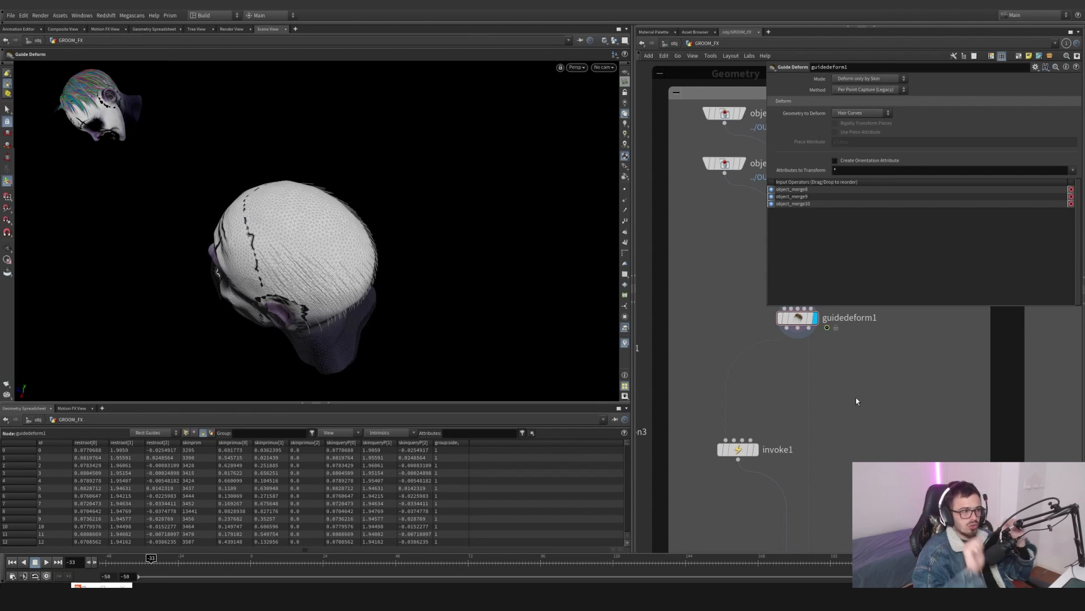
{"action": "left_click_drag", "start_coordinate": [152, 560], "coordinate": [104, 560]}
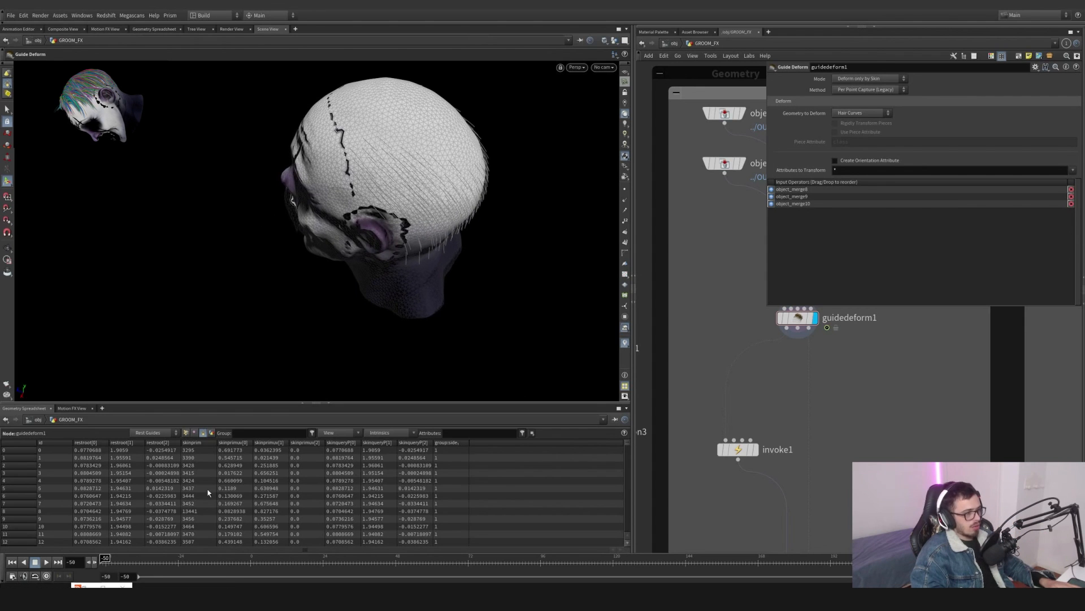
- Pan through the GROOM_FX network to examine the compile block, GEO_TOP and invoke1 nodes
{"action": "middle_click_drag", "start_coordinate": [776, 434], "coordinate": [810, 385]}
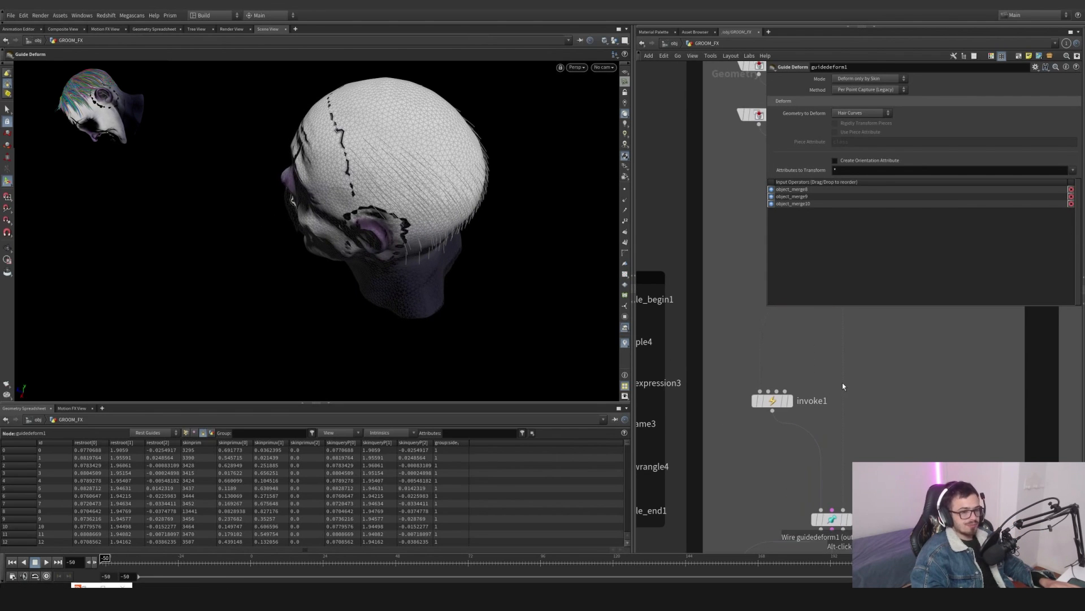
{"action": "middle_click_drag", "start_coordinate": [712, 349], "coordinate": [799, 338]}
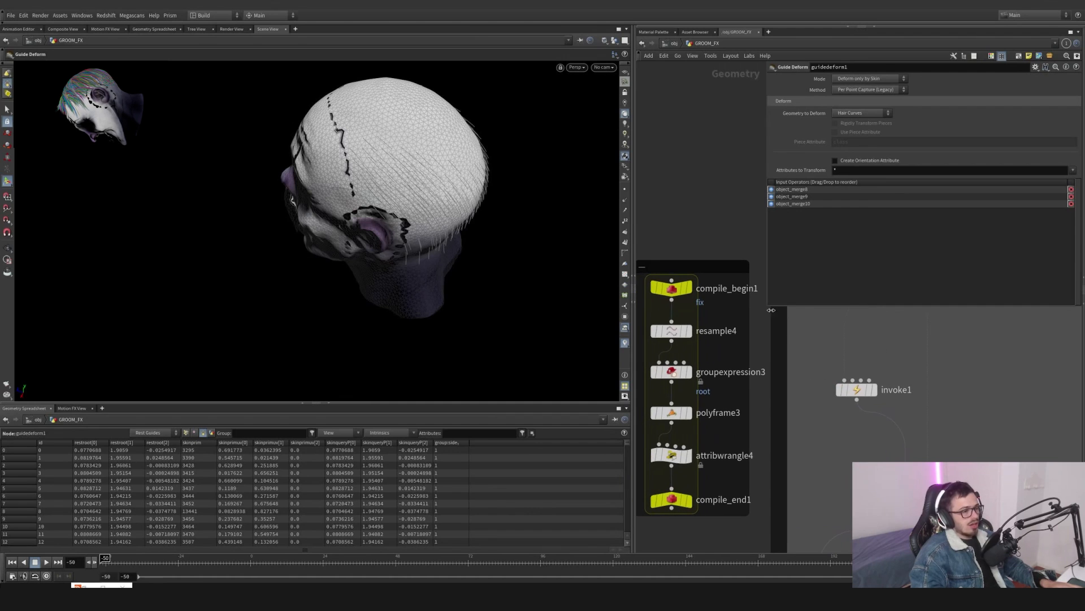
{"action": "left_click_drag", "start_coordinate": [767, 308], "coordinate": [842, 270]}
{"action": "scroll", "coordinate": [952, 405], "scroll_direction": "down", "scroll_amount": 6}
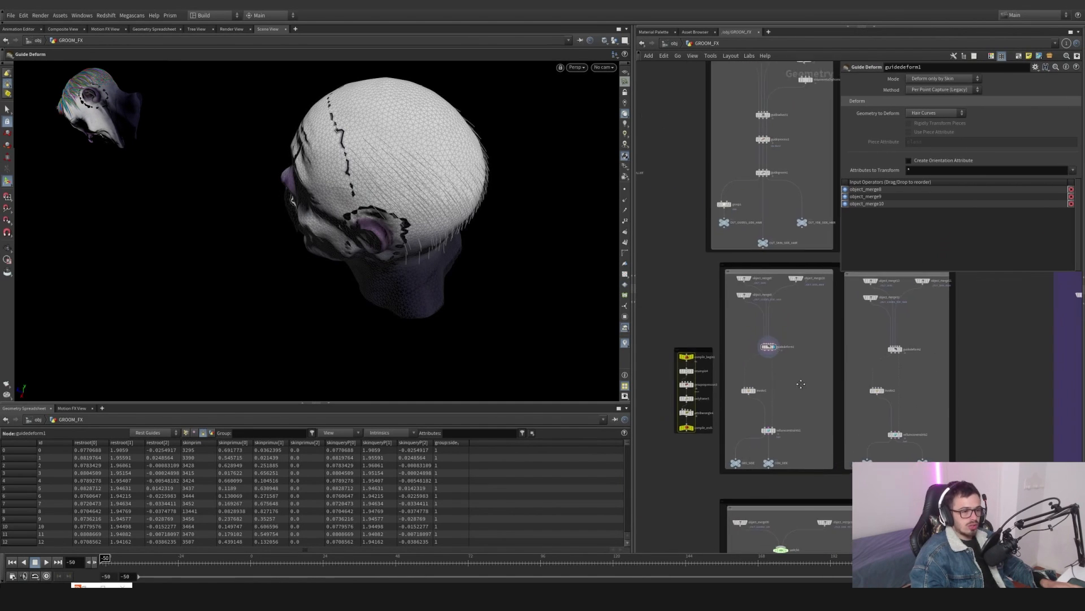
{"action": "middle_click_drag", "start_coordinate": [952, 405], "coordinate": [888, 414]}
{"action": "left_click_drag", "start_coordinate": [889, 494], "coordinate": [749, 265]}
{"action": "left_click", "coordinate": [912, 351]}
{"action": "scroll", "coordinate": [911, 351], "scroll_direction": "down", "scroll_amount": 4}
{"action": "middle_click_drag", "start_coordinate": [912, 351], "coordinate": [895, 357]}
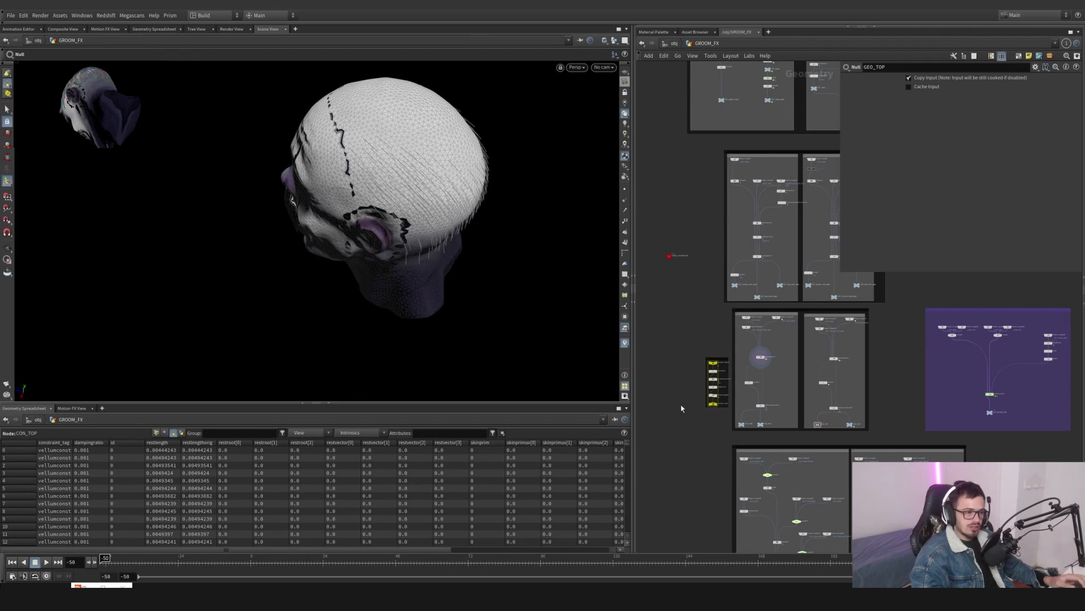
{"action": "scroll", "coordinate": [716, 398], "scroll_direction": "up", "scroll_amount": 4}
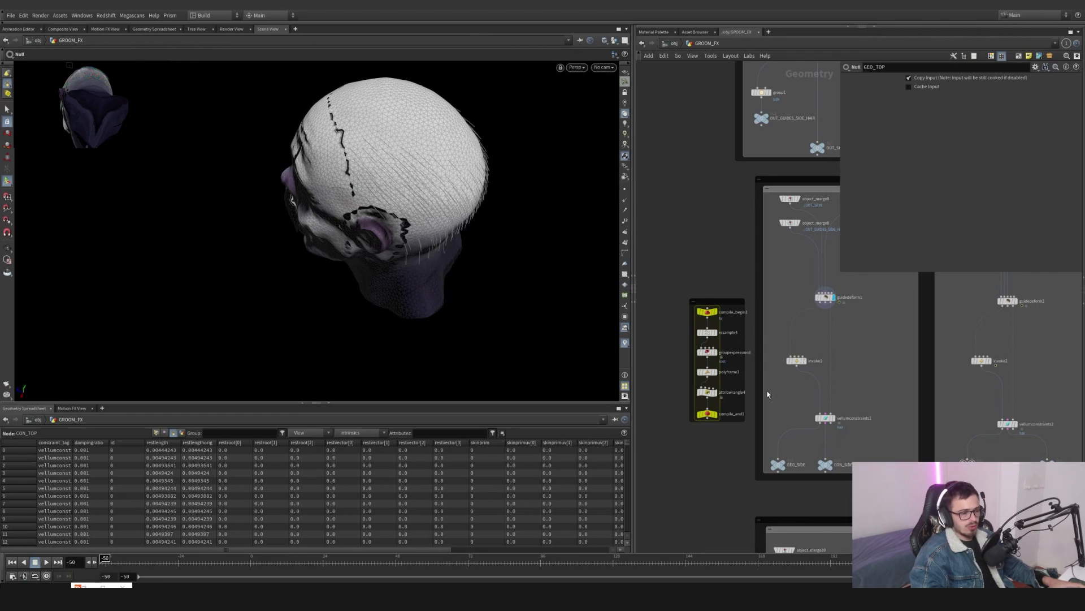
{"action": "left_click_drag", "start_coordinate": [747, 287], "coordinate": [678, 437]}
{"action": "scroll", "coordinate": [727, 363], "scroll_direction": "up", "scroll_amount": 3}
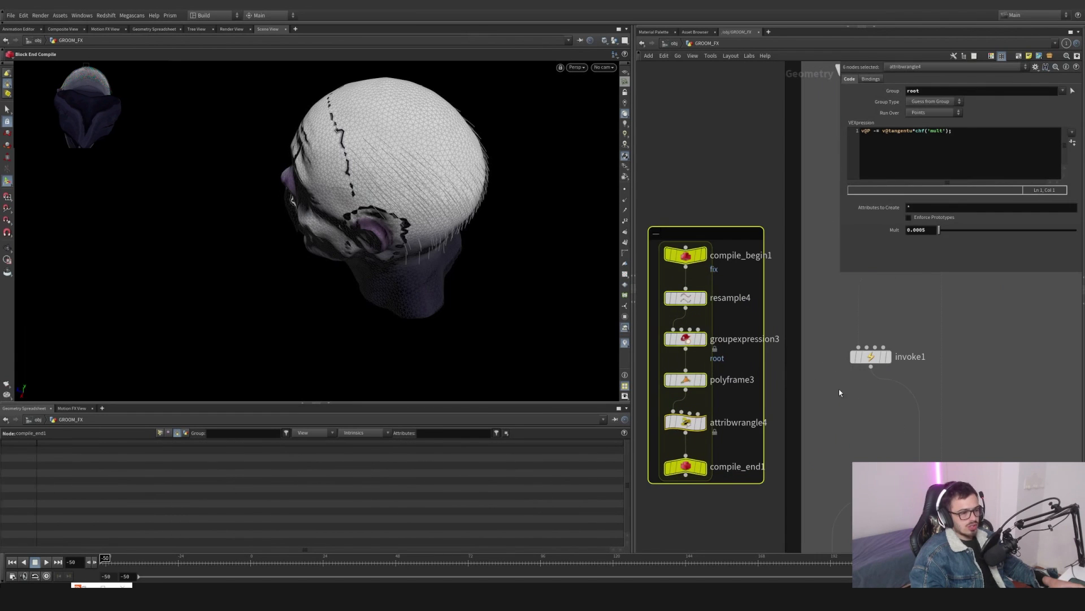
{"action": "left_click_drag", "start_coordinate": [838, 389], "coordinate": [911, 326]}
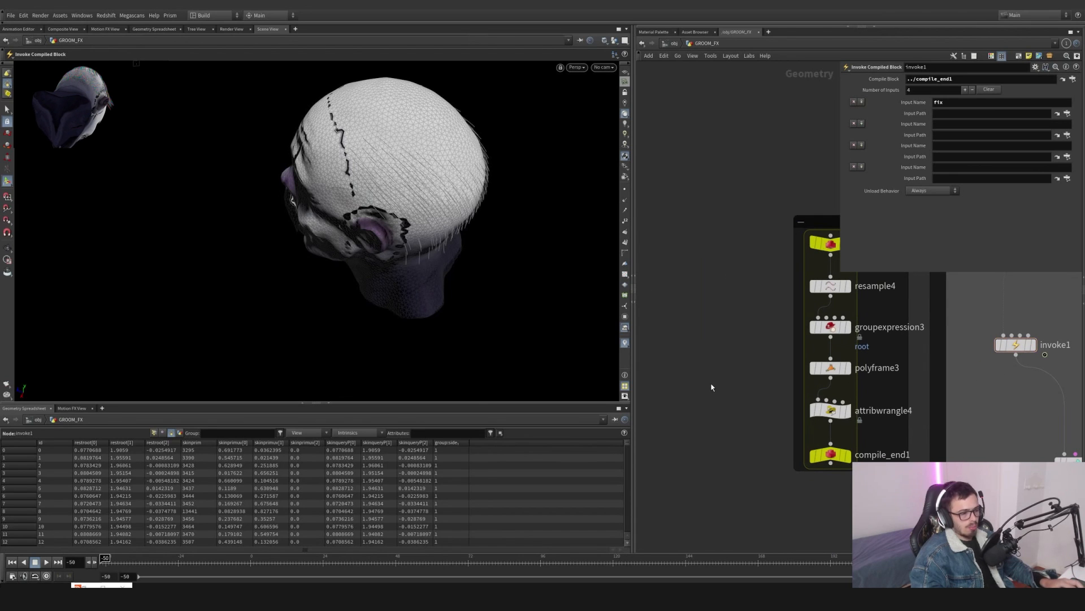
{"action": "key", "text": "Tab"}
{"action": "type", "text": "compi"}
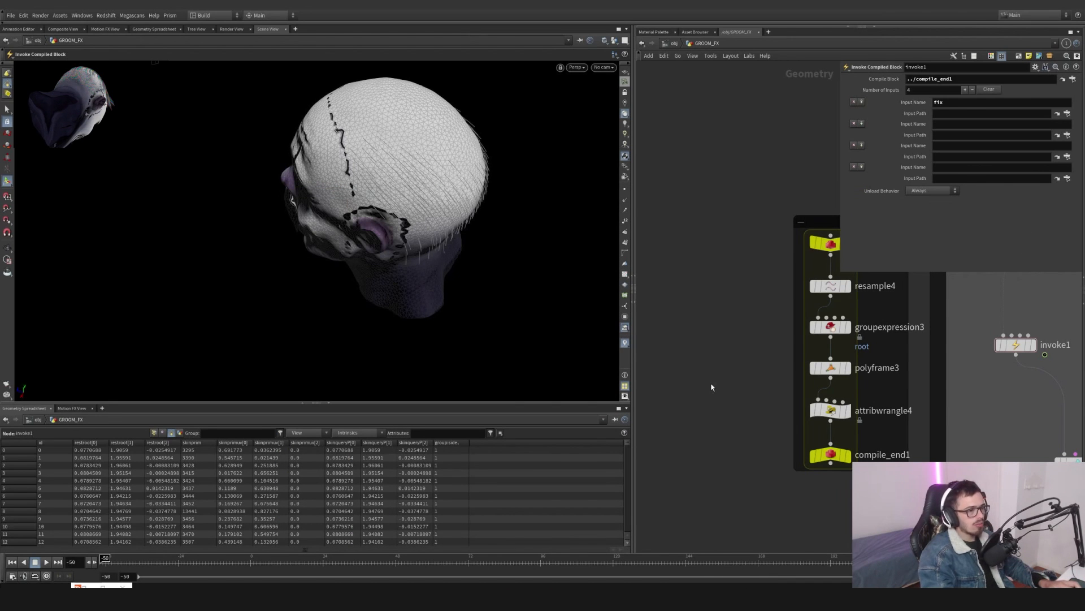
{"action": "key", "text": "Return"}
{"action": "left_click", "coordinate": [710, 380]}
{"action": "scroll", "coordinate": [712, 328], "scroll_direction": "down", "scroll_amount": 1}
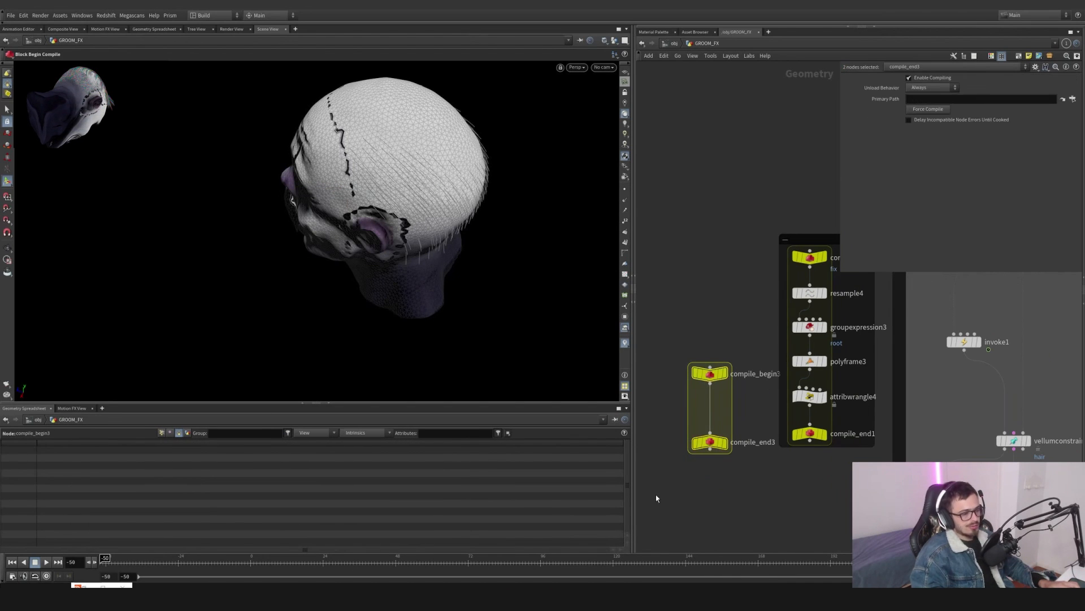
{"action": "key", "text": "Delete"}
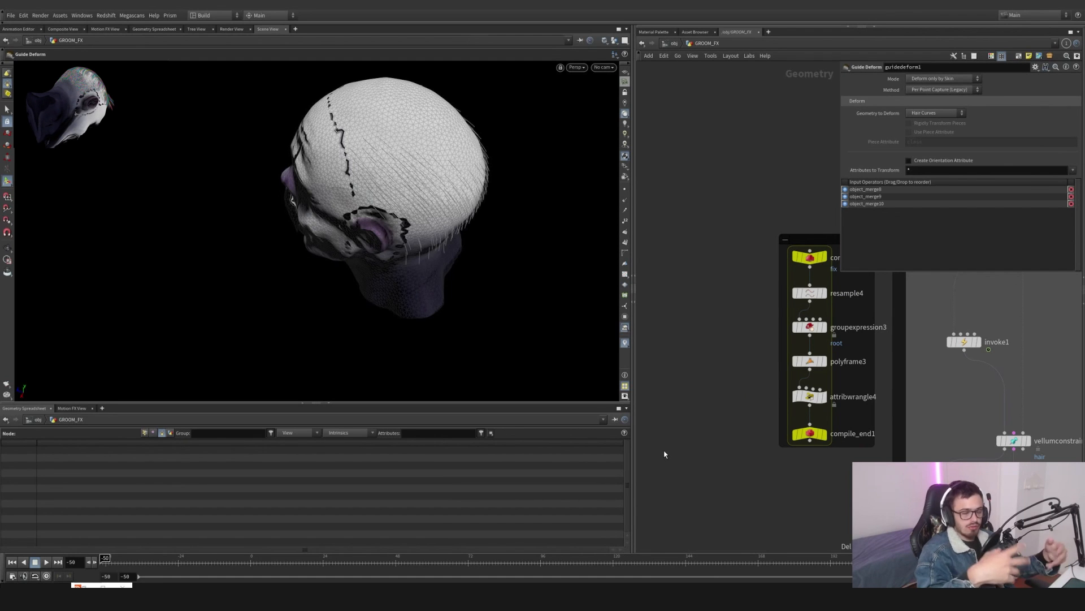
- Inspect compile_begin1's input name field and invoke1's compile block input settings
{"action": "scroll", "coordinate": [730, 427], "scroll_direction": "up", "scroll_amount": 1}
{"action": "middle_click_drag", "start_coordinate": [730, 428], "coordinate": [705, 479]}
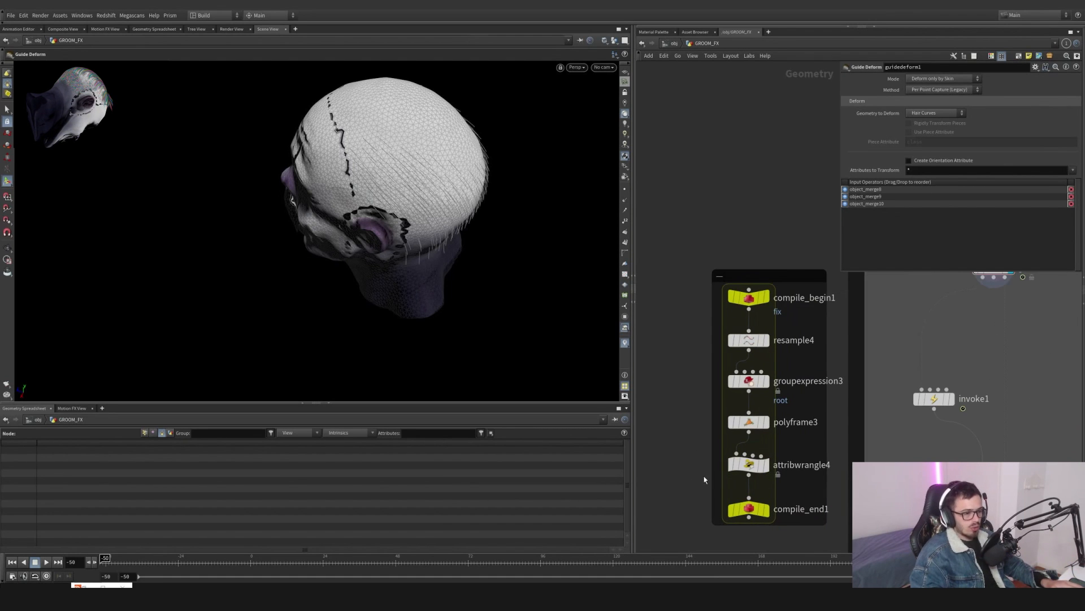
{"action": "left_click_drag", "start_coordinate": [907, 414], "coordinate": [968, 355]}
{"action": "middle_click_drag", "start_coordinate": [968, 355], "coordinate": [919, 312]}
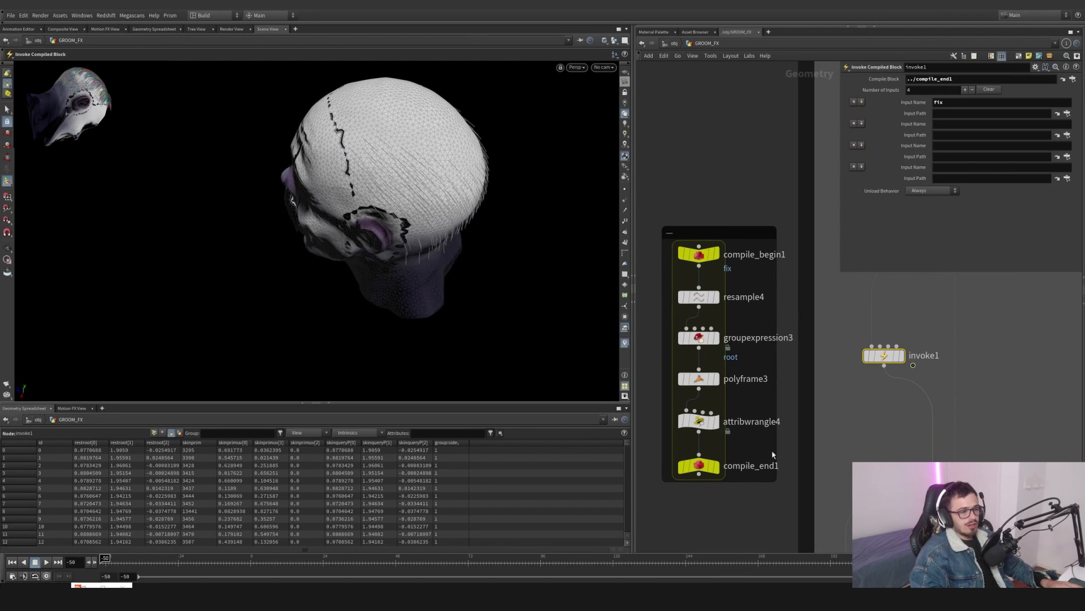
{"action": "mouse_move", "coordinate": [699, 466]}
{"action": "left_mouse_down"}
{"action": "mouse_move", "coordinate": [754, 303]}
{"action": "mouse_move", "coordinate": [699, 481]}
{"action": "left_mouse_up"}
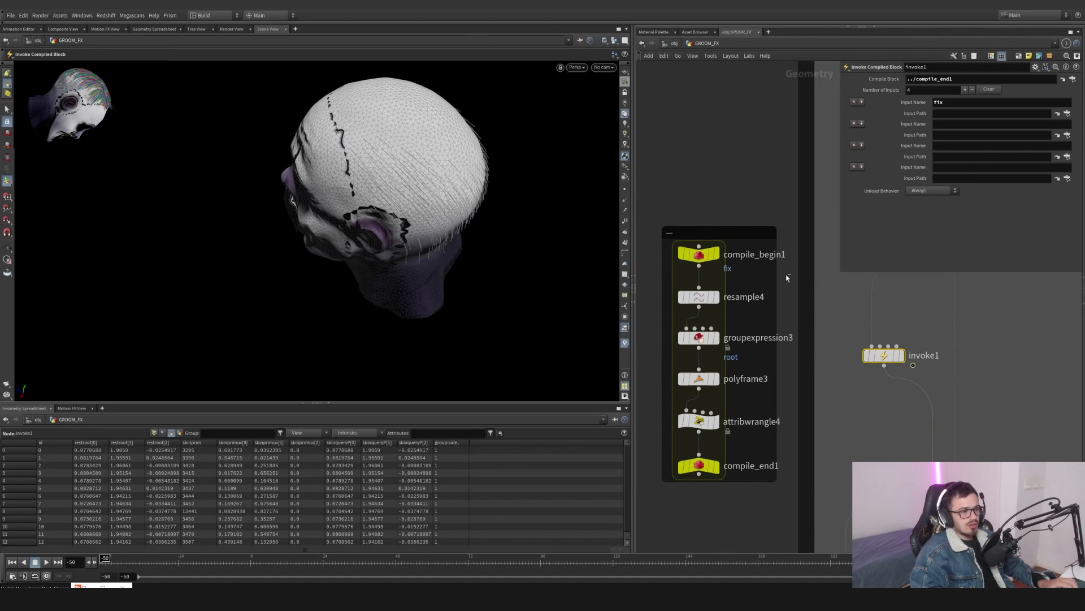
{"action": "left_click", "coordinate": [700, 255]}
{"action": "double_click", "coordinate": [926, 90]}
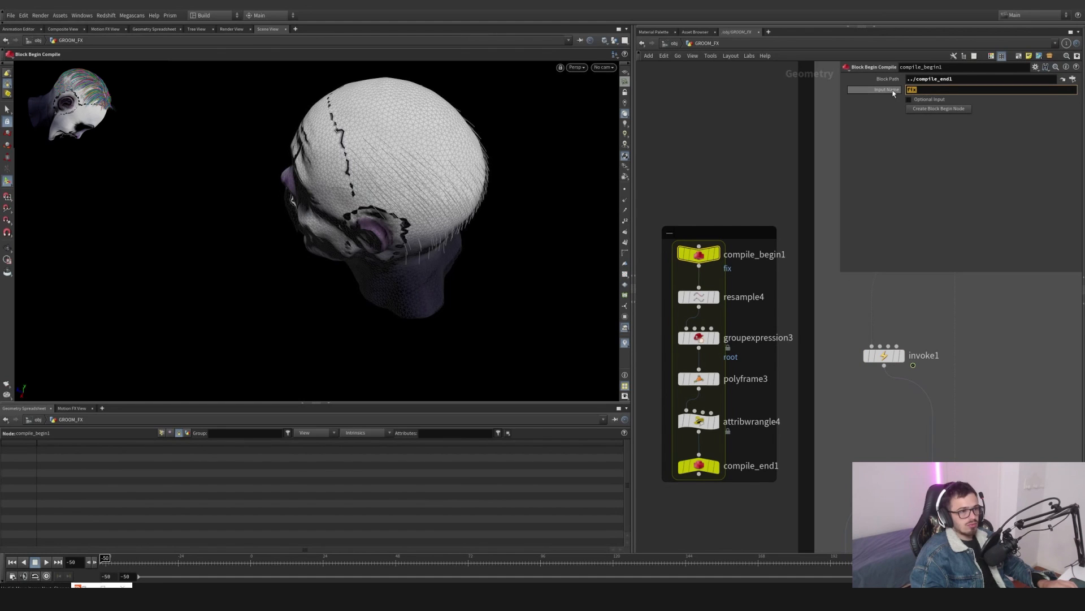
{"action": "left_click", "coordinate": [889, 355]}
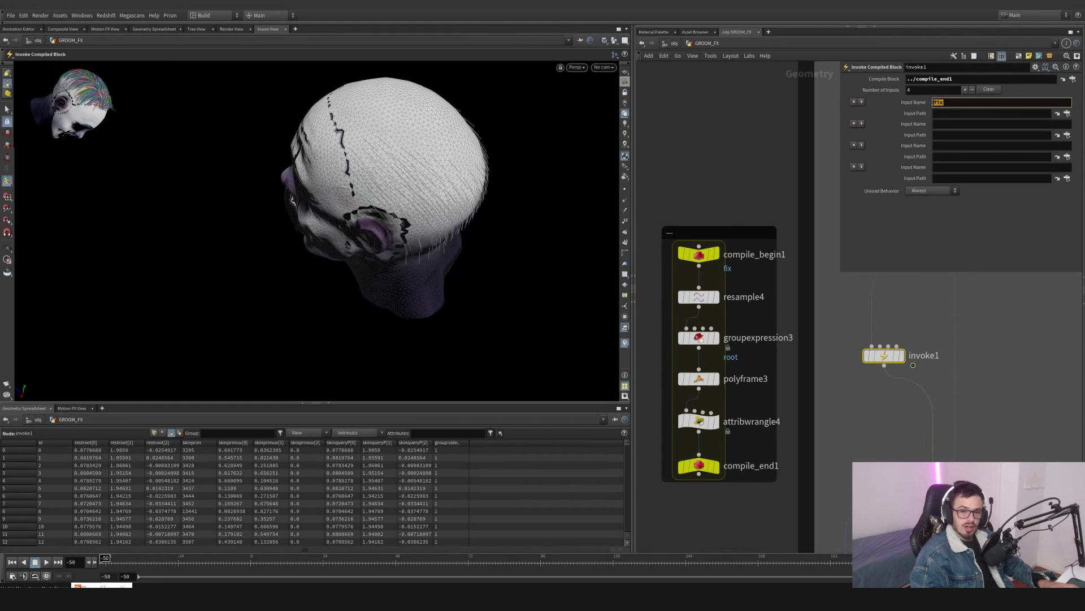
- Step through resample4, groupexpression3, polyframe3 and attribwrangle4 inside the compile block, then reselect invoke1
{"action": "middle_click_drag", "start_coordinate": [827, 392], "coordinate": [812, 368]}
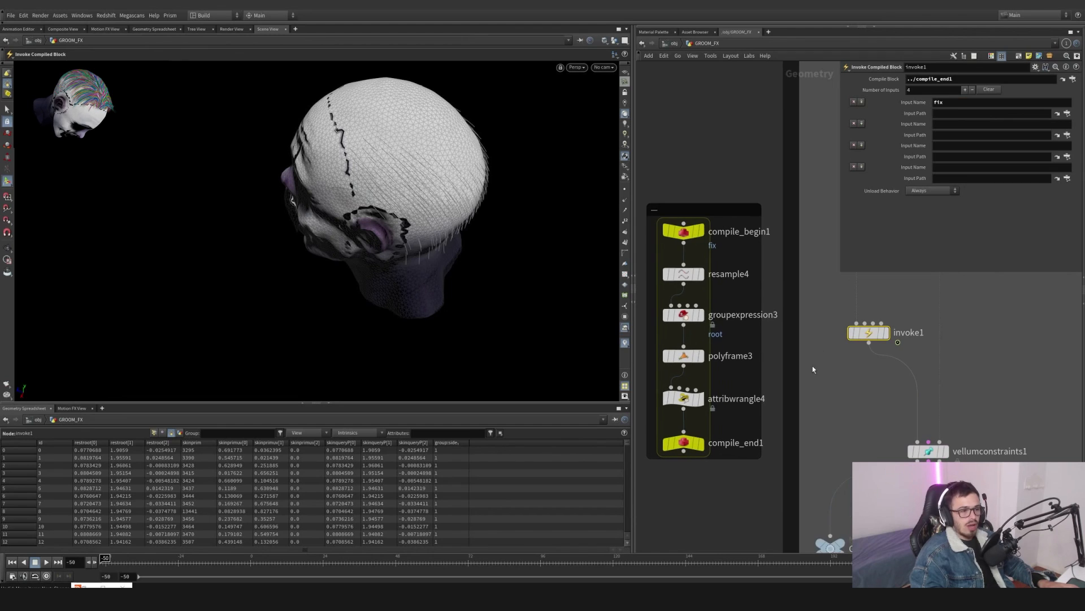
{"action": "left_click", "coordinate": [748, 274]}
{"action": "left_click", "coordinate": [697, 315]}
{"action": "left_click", "coordinate": [693, 356]}
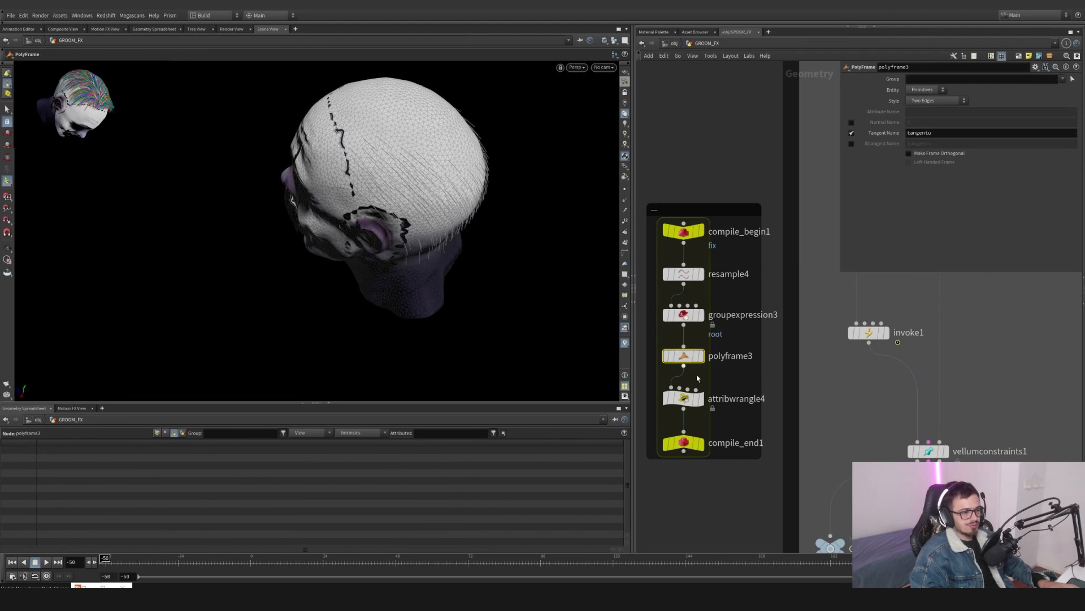
{"action": "left_click", "coordinate": [680, 400]}
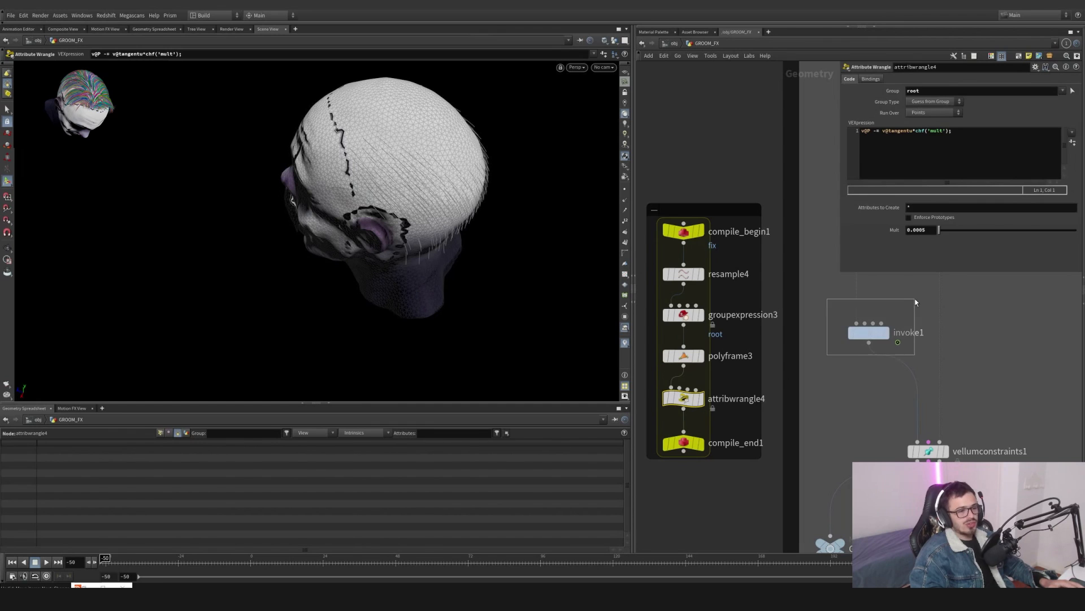
{"action": "left_click", "coordinate": [879, 334]}
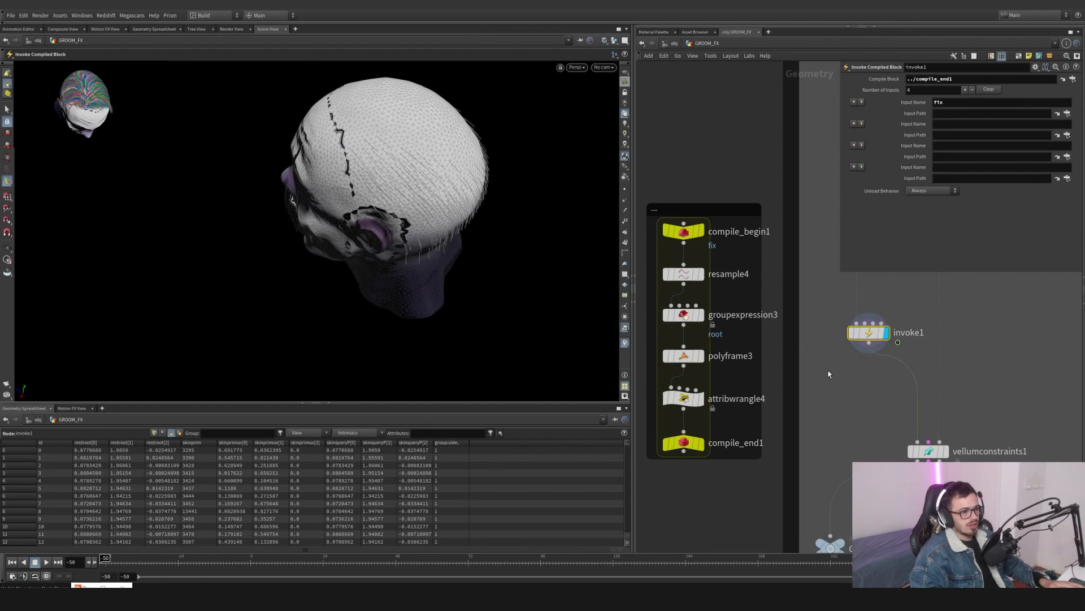
- Collapse the loose resample5, groupexpression4, polyframe4 and attribwrangle5 nodes into a subnet and delete it
{"action": "scroll", "coordinate": [829, 372], "scroll_direction": "down", "scroll_amount": 3}
{"action": "left_click_drag", "start_coordinate": [792, 411], "coordinate": [942, 320]}
{"action": "left_click", "coordinate": [909, 304]}
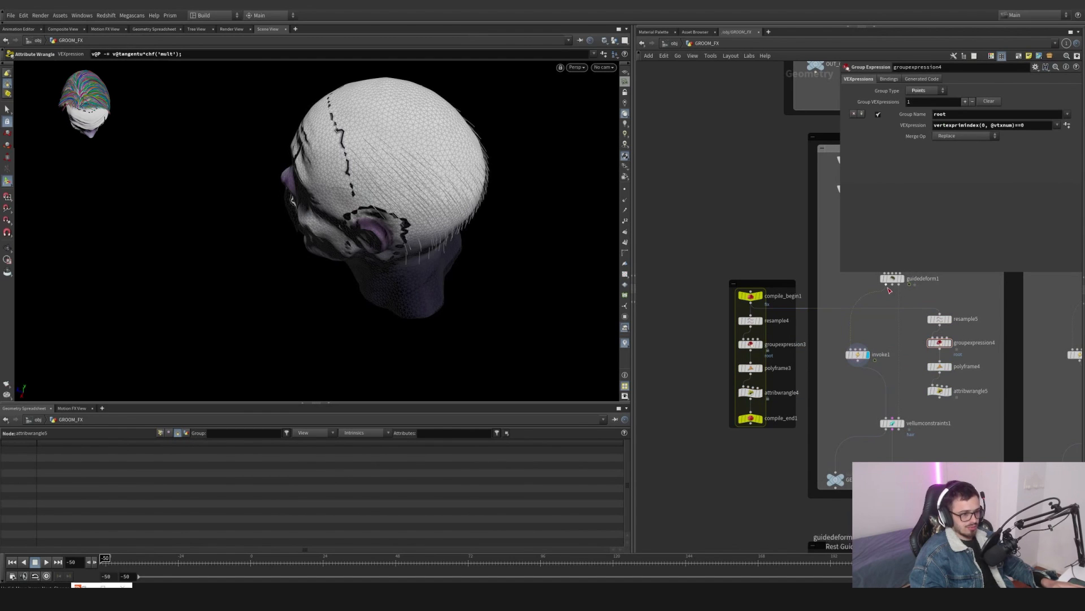
{"action": "left_click_drag", "start_coordinate": [890, 291], "coordinate": [951, 395]}
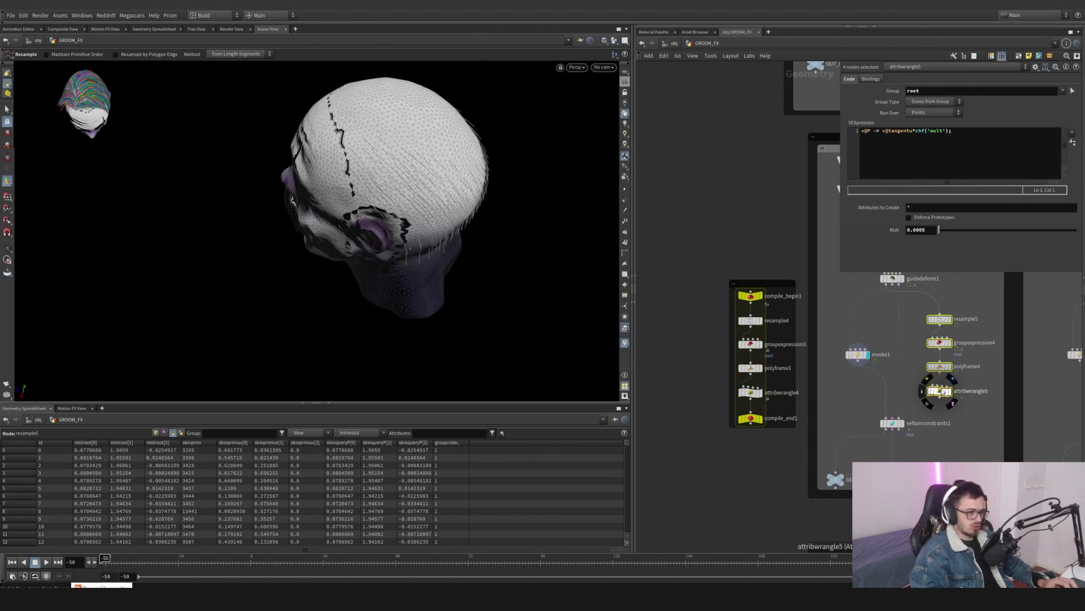
{"action": "key", "text": "shift+c"}
{"action": "middle_click_drag", "start_coordinate": [983, 356], "coordinate": [849, 383]}
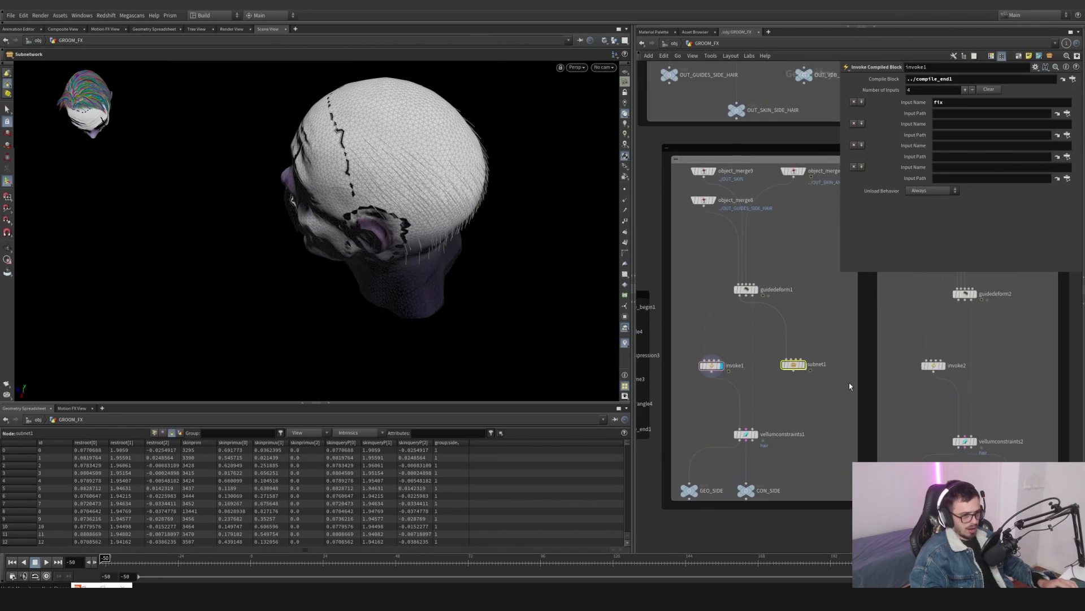
{"action": "key", "text": "Delete"}
{"action": "scroll", "coordinate": [790, 339], "scroll_direction": "down", "scroll_amount": 2}
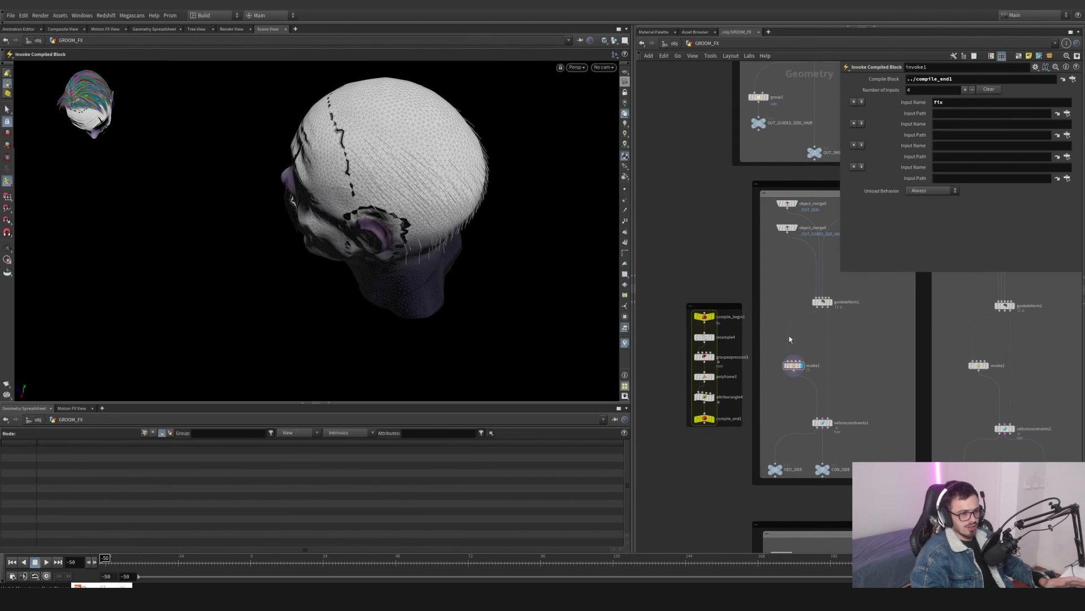
{"action": "scroll", "coordinate": [739, 370], "scroll_direction": "up", "scroll_amount": 3}
{"action": "key", "text": "Escape"}
{"action": "left_click_drag", "start_coordinate": [508, 113], "coordinate": [561, 81]}
{"action": "scroll", "coordinate": [561, 81], "scroll_direction": "up", "scroll_amount": 3}
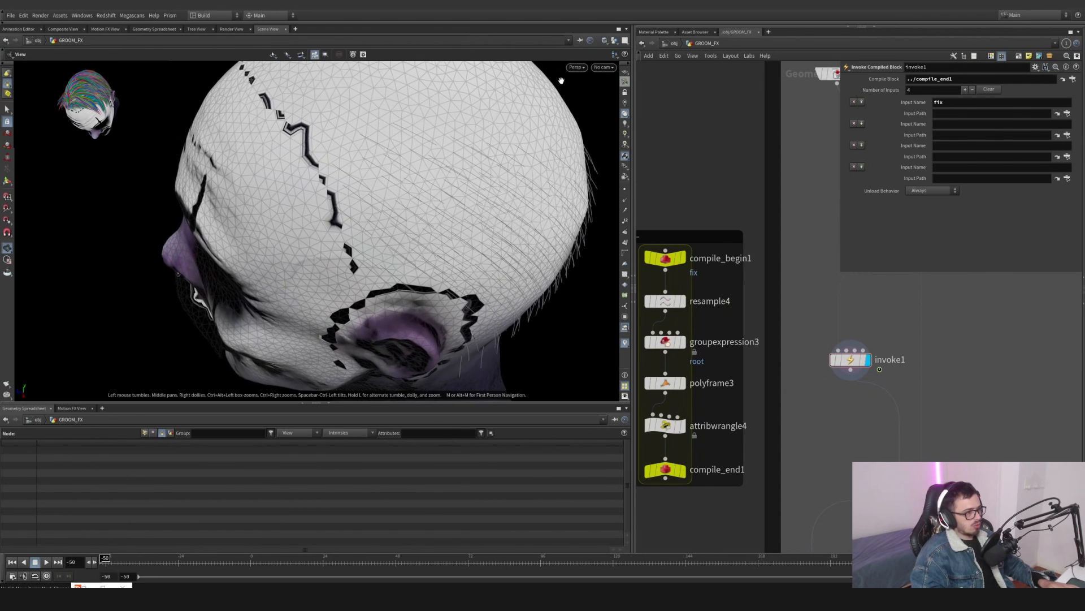
{"action": "scroll", "coordinate": [345, 145], "scroll_direction": "up", "scroll_amount": 6}
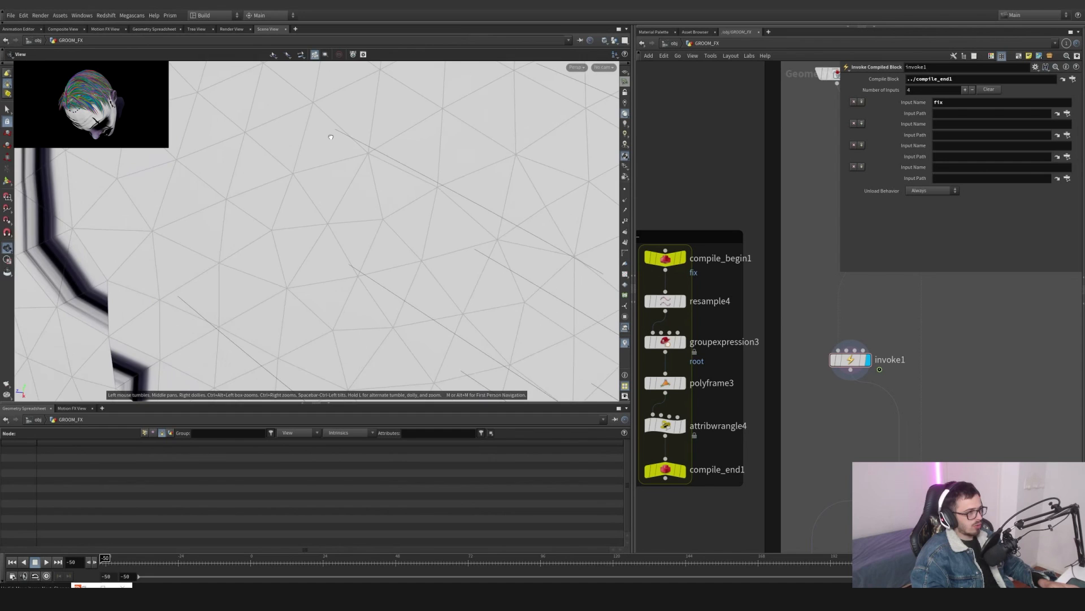
{"action": "left_click_drag", "start_coordinate": [330, 138], "coordinate": [376, 164]}
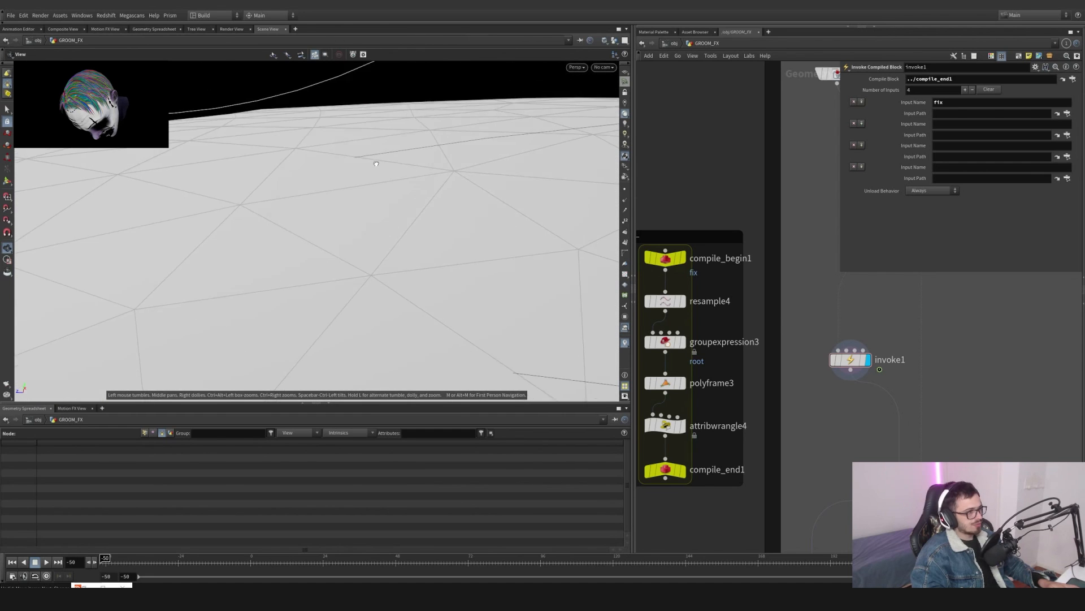
- Select vellumconstraints1 and review its Pin to Animation settings, opening the root Pin Points field
{"action": "left_click", "coordinate": [887, 455]}
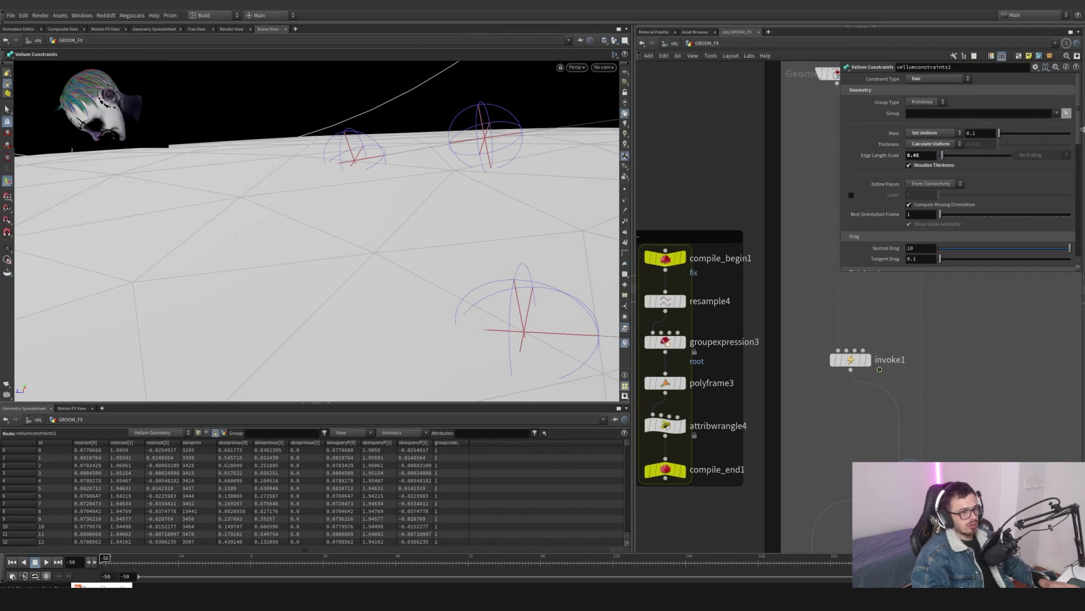
{"action": "scroll", "coordinate": [926, 164], "scroll_direction": "down", "scroll_amount": 5}
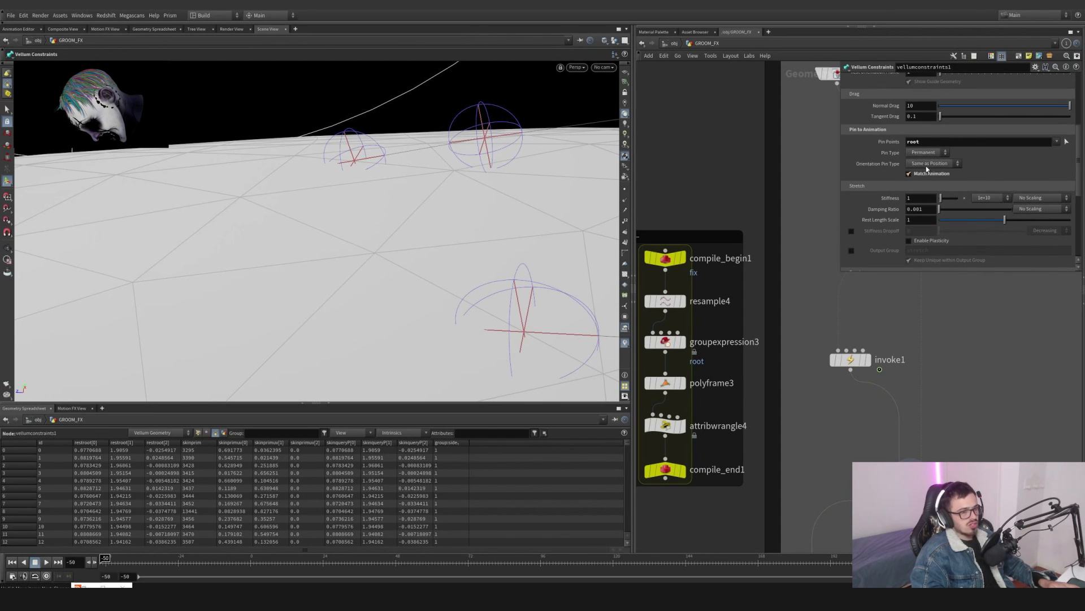
{"action": "double_click", "coordinate": [914, 142]}
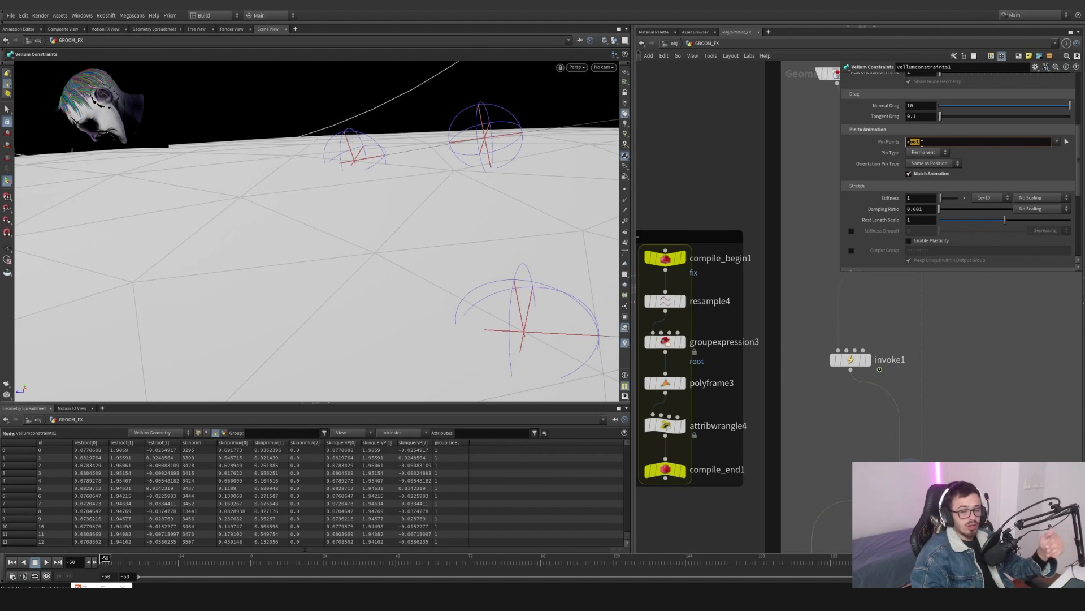
{"action": "mouse_move", "coordinate": [1079, 175]}
{"action": "left_mouse_down"}
{"action": "mouse_move", "coordinate": [1079, 227]}
{"action": "mouse_move", "coordinate": [1079, 176]}
{"action": "left_mouse_up"}
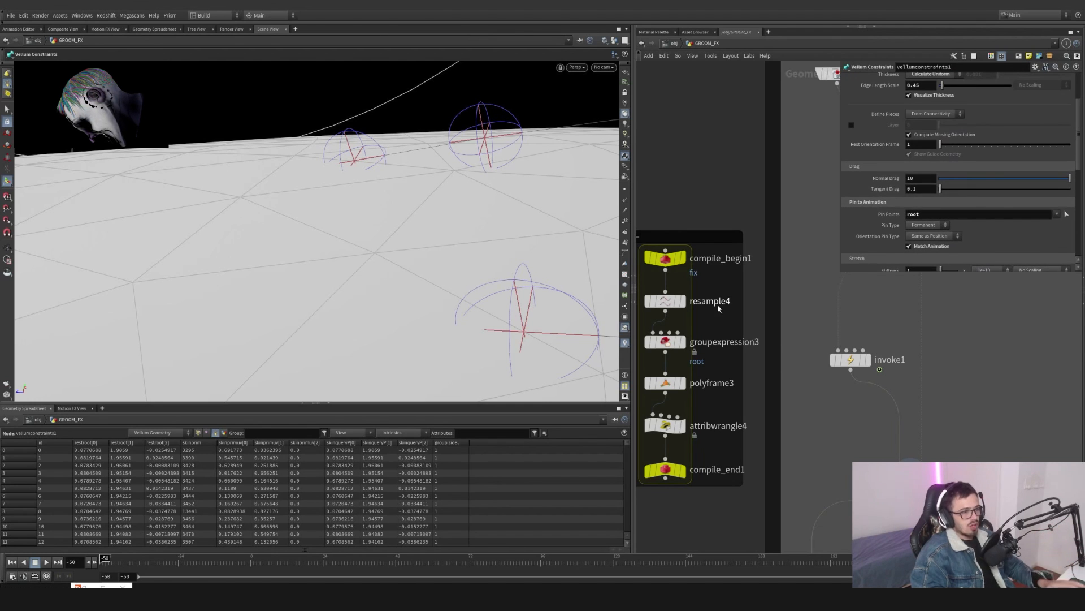
- Orbit the viewport around the vellum constraint spheres to examine the pinned guide roots
{"action": "key", "text": "Escape"}
{"action": "mouse_move", "coordinate": [361, 160]}
{"action": "left_mouse_down"}
{"action": "mouse_move", "coordinate": [351, 145]}
{"action": "mouse_move", "coordinate": [360, 138]}
{"action": "left_mouse_up"}
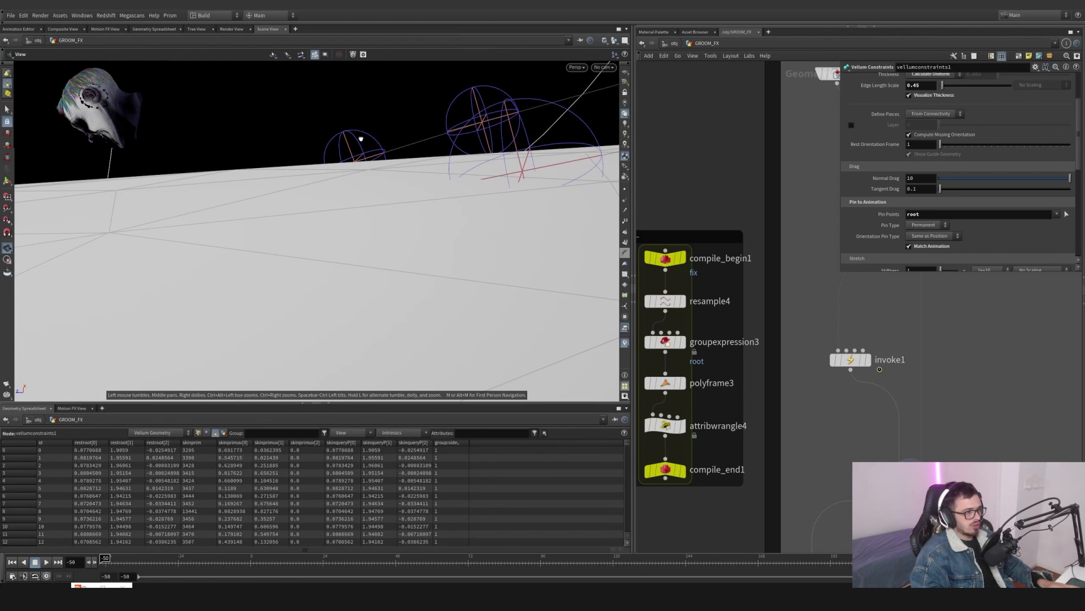
{"action": "key", "text": "Return"}
{"action": "key", "text": "Escape"}
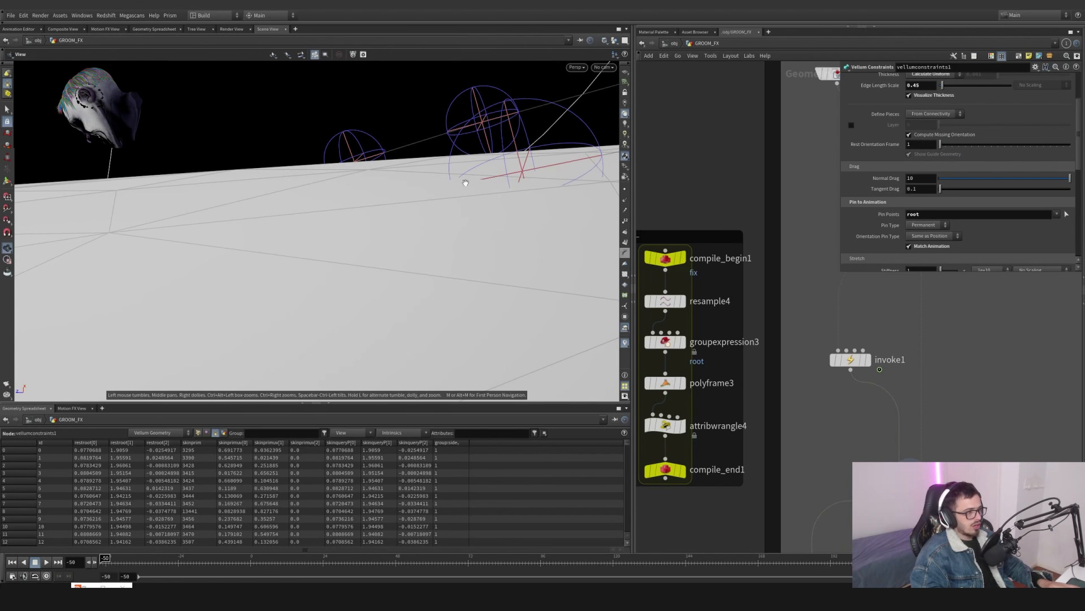
{"action": "left_click_drag", "start_coordinate": [469, 186], "coordinate": [296, 182]}
{"action": "key", "text": "Return"}
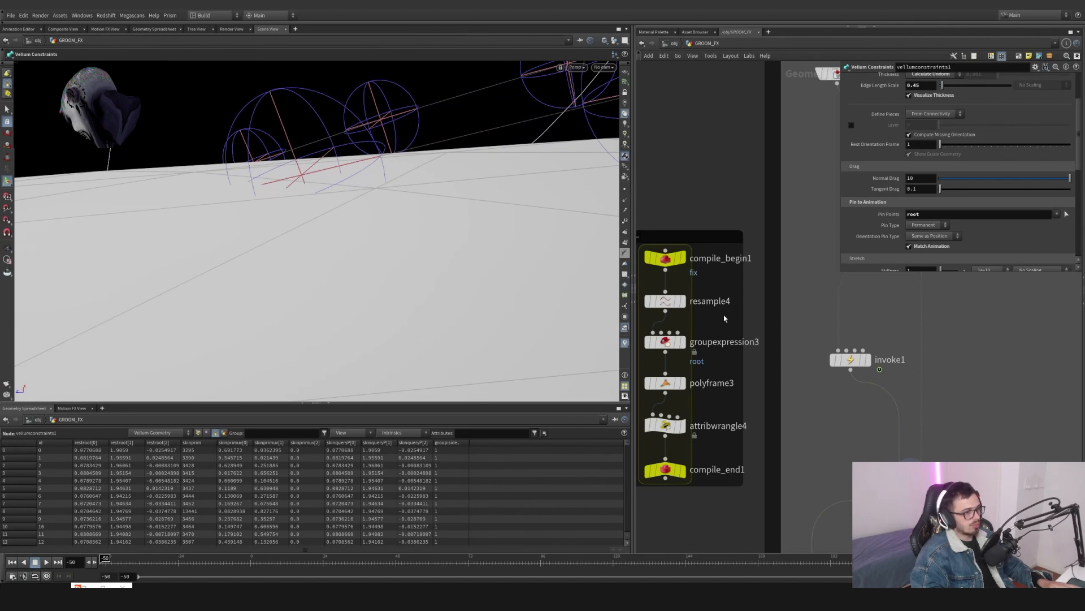
- Toggle attribwrangle4's bypass on and off repeatedly to compare the guides with and without its push
{"action": "mouse_move", "coordinate": [662, 428]}
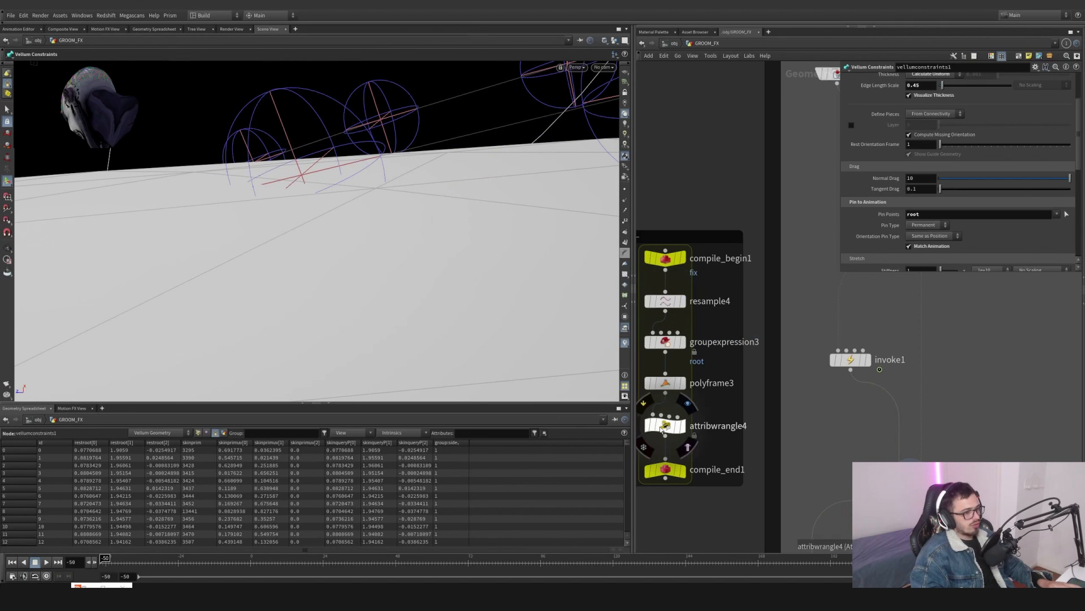
{"action": "left_click", "coordinate": [643, 410]}
{"action": "left_click", "coordinate": [643, 410]}
{"action": "left_click", "coordinate": [644, 410]}
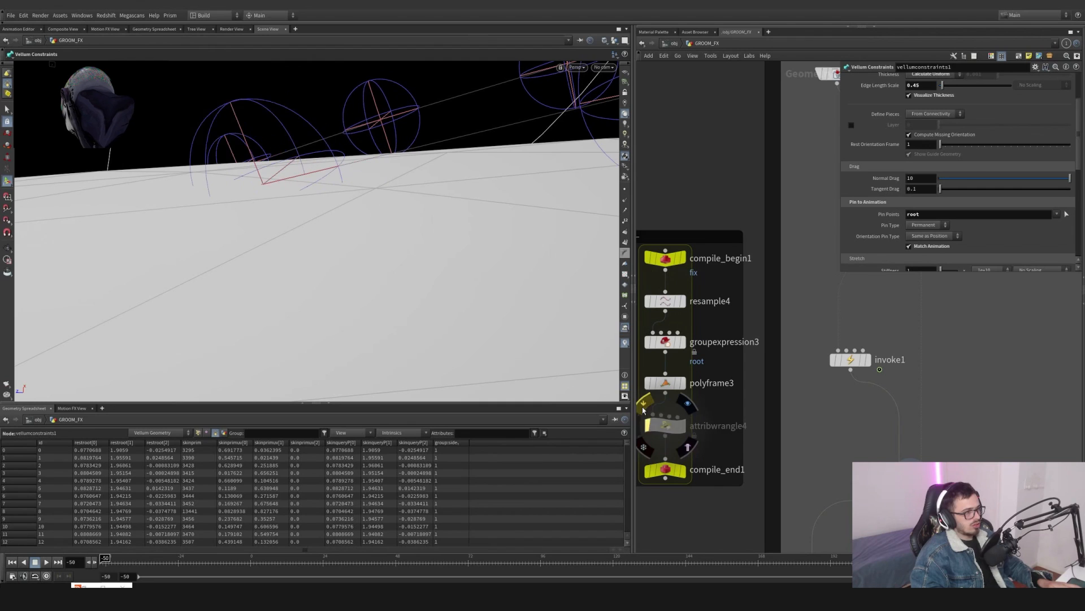
{"action": "left_click", "coordinate": [643, 410]}
{"action": "left_click", "coordinate": [643, 410]}
{"action": "left_click", "coordinate": [643, 410]}
{"action": "left_click", "coordinate": [644, 410]}
{"action": "left_click", "coordinate": [644, 410]}
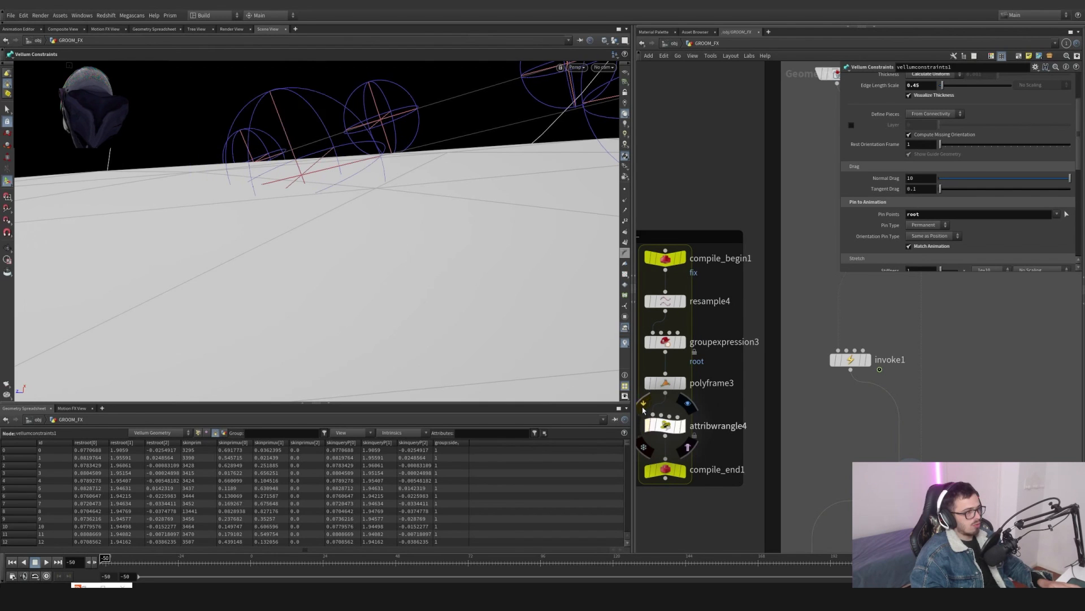
{"action": "left_click", "coordinate": [644, 409]}
{"action": "left_click", "coordinate": [644, 410]}
{"action": "left_click", "coordinate": [644, 410]}
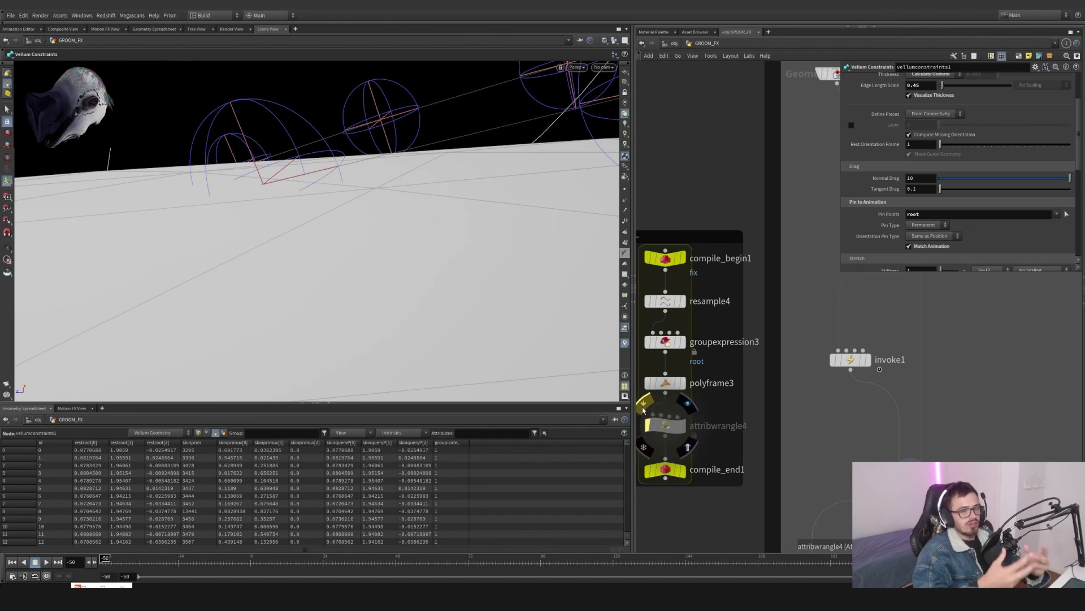
{"action": "left_click", "coordinate": [643, 410]}
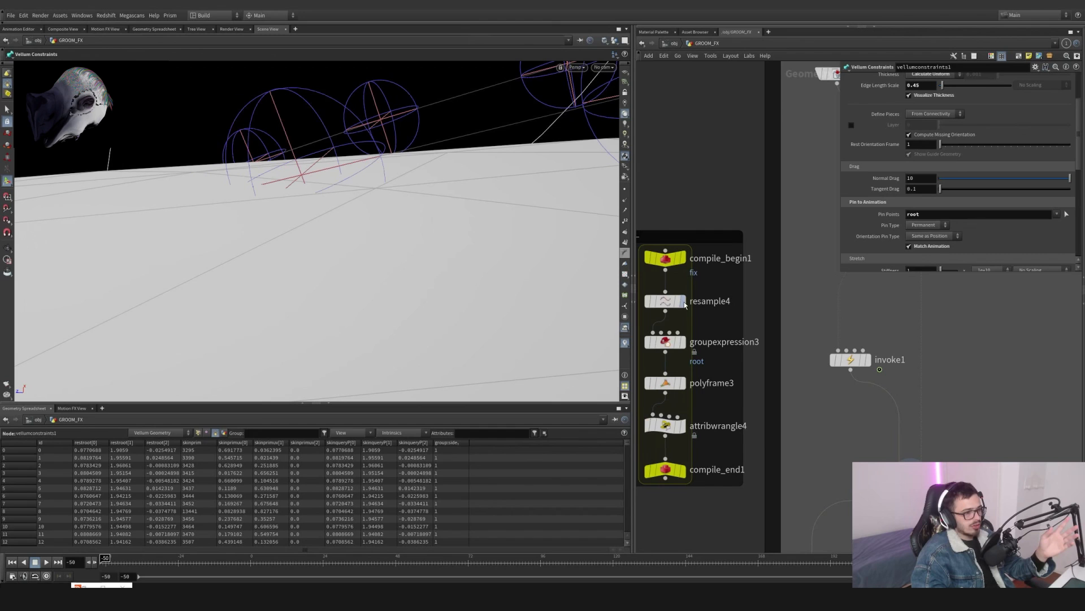
- Display resample4 and orbit around the head mesh, then return to invoke1's output
{"action": "left_click", "coordinate": [684, 303]}
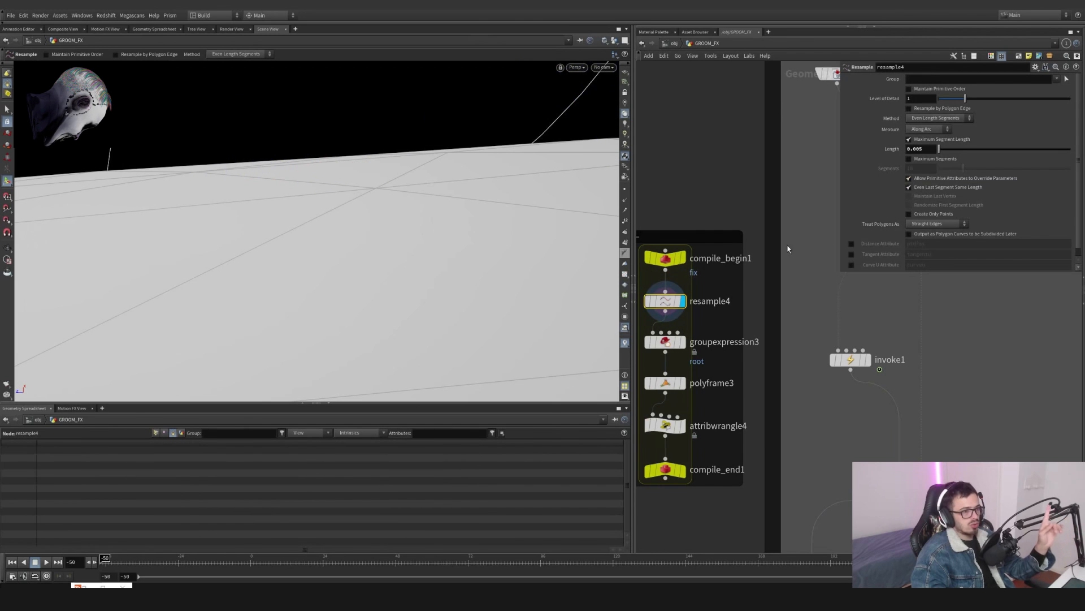
{"action": "right_click_drag", "start_coordinate": [518, 206], "coordinate": [323, 267], "text": "alt"}
{"action": "right_click_drag", "start_coordinate": [476, 245], "coordinate": [367, 275], "text": "alt"}
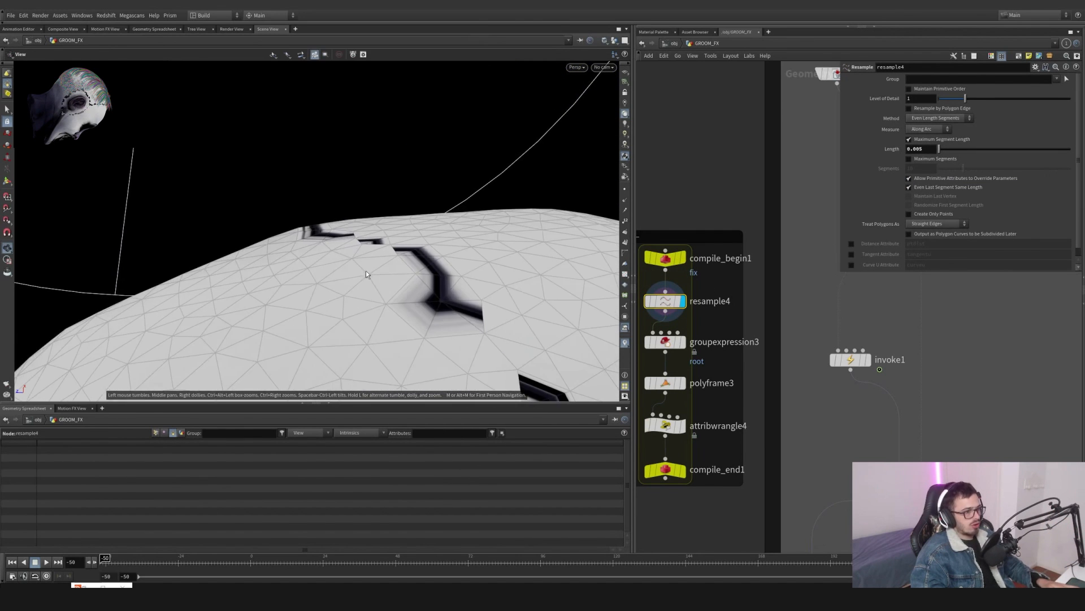
{"action": "key", "text": "space+g"}
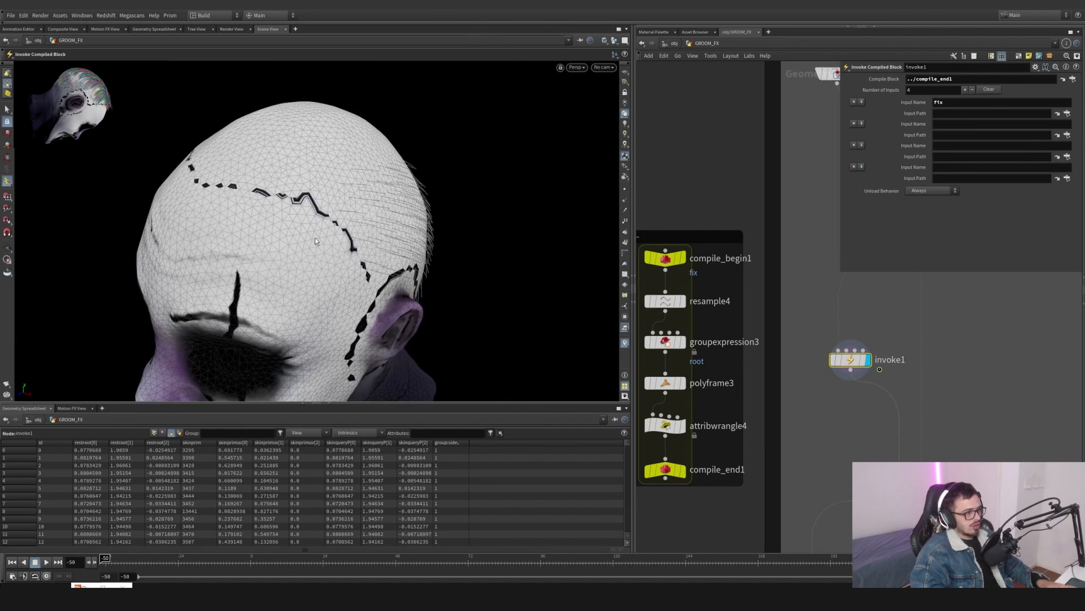
{"action": "left_click_drag", "start_coordinate": [314, 237], "coordinate": [268, 230], "text": "alt"}
{"action": "right_click_drag", "start_coordinate": [268, 231], "coordinate": [573, 145], "text": "alt"}
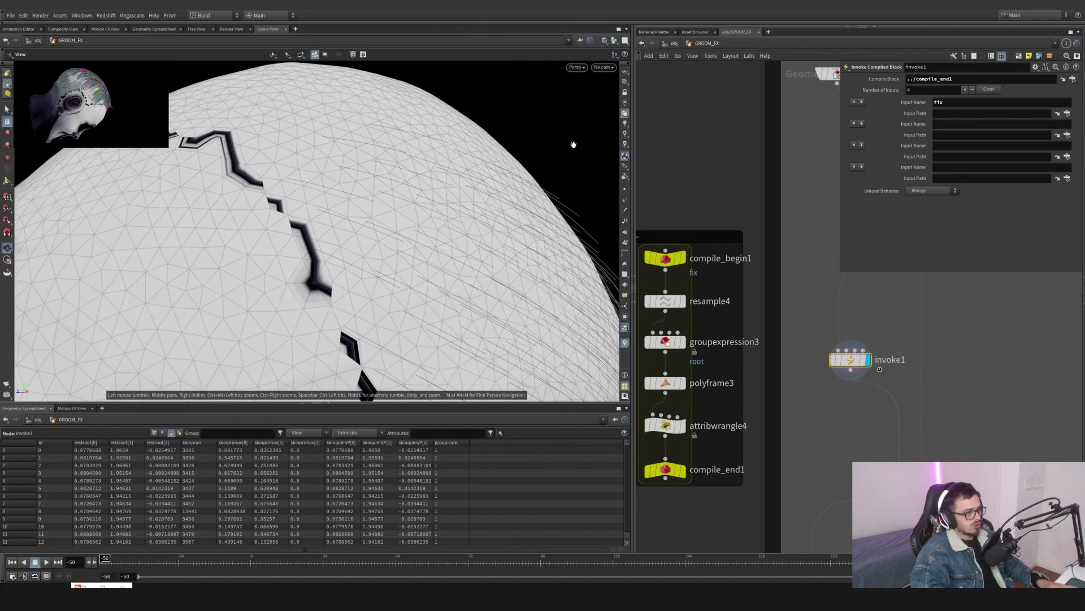
{"action": "key", "text": "Return"}
{"action": "mouse_move", "coordinate": [829, 346]}
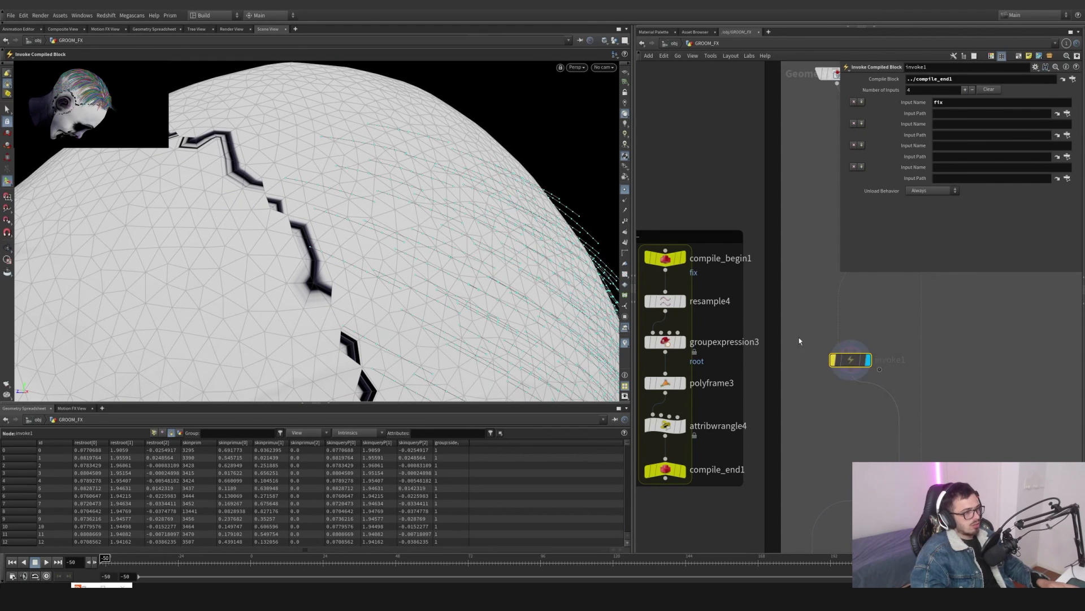
- Zoom and orbit the viewport to examine invoke1's guide curves against the scalp
{"action": "scroll", "coordinate": [417, 262], "scroll_direction": "down", "scroll_amount": 6}
{"action": "left_click_drag", "start_coordinate": [582, 277], "coordinate": [455, 285], "text": "alt"}
{"action": "scroll", "coordinate": [481, 248], "scroll_direction": "up", "scroll_amount": 5}
{"action": "left_click", "coordinate": [834, 360]}
{"action": "middle_click_drag", "start_coordinate": [454, 286], "coordinate": [445, 145], "text": "alt"}
{"action": "right_click_drag", "start_coordinate": [439, 163], "coordinate": [596, 124], "text": "alt"}
{"action": "left_click_drag", "start_coordinate": [596, 124], "coordinate": [511, 113], "text": "alt"}
{"action": "middle_click_drag", "start_coordinate": [511, 114], "coordinate": [395, 168], "text": "alt"}
{"action": "right_click_drag", "start_coordinate": [395, 168], "coordinate": [675, 104], "text": "alt"}
{"action": "left_click_drag", "start_coordinate": [437, 135], "coordinate": [460, 121], "text": "alt"}
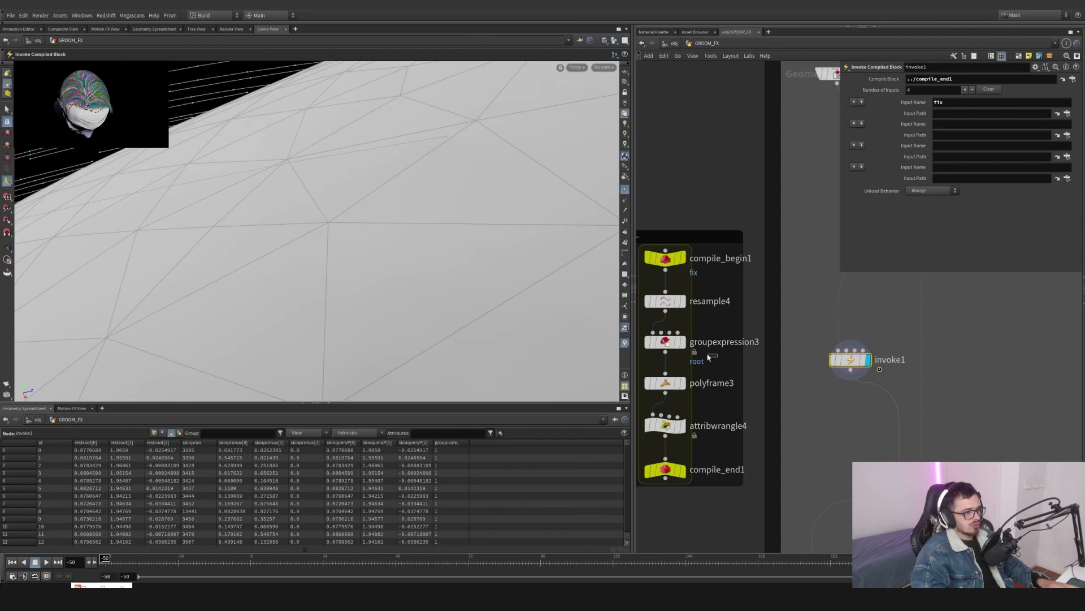
- Switch between groupexpression3 and invoke1 to compare the root group output
{"action": "left_click", "coordinate": [659, 336]}
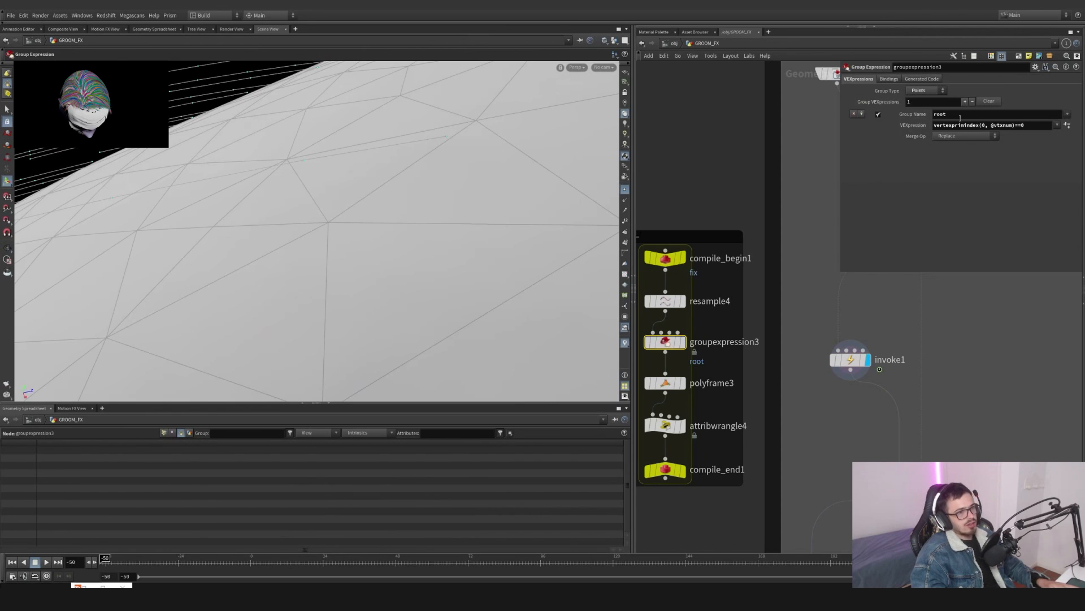
{"action": "left_click", "coordinate": [682, 342]}
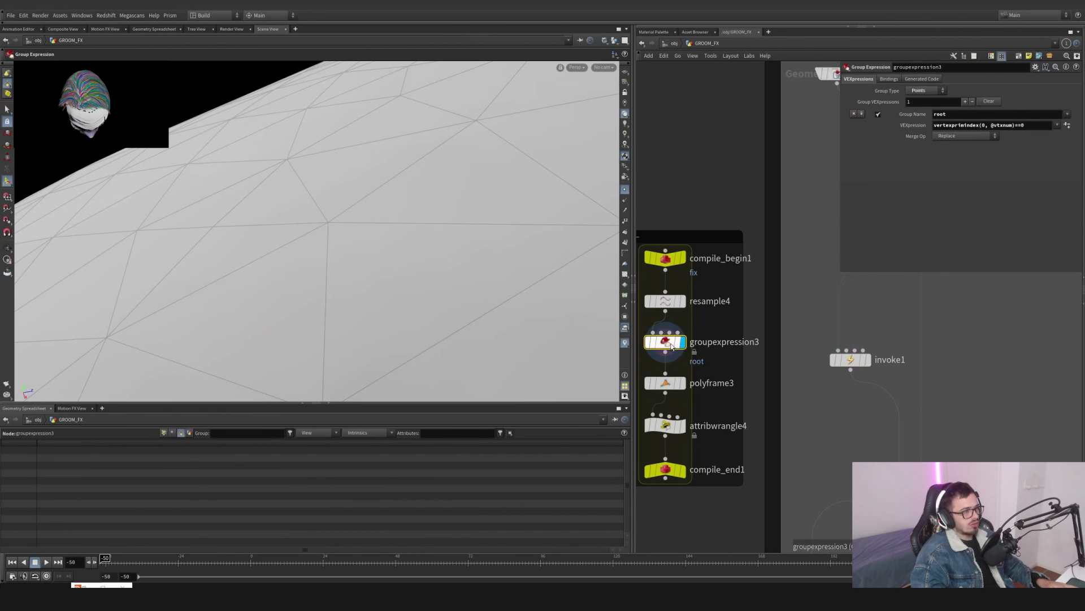
{"action": "left_click", "coordinate": [866, 359]}
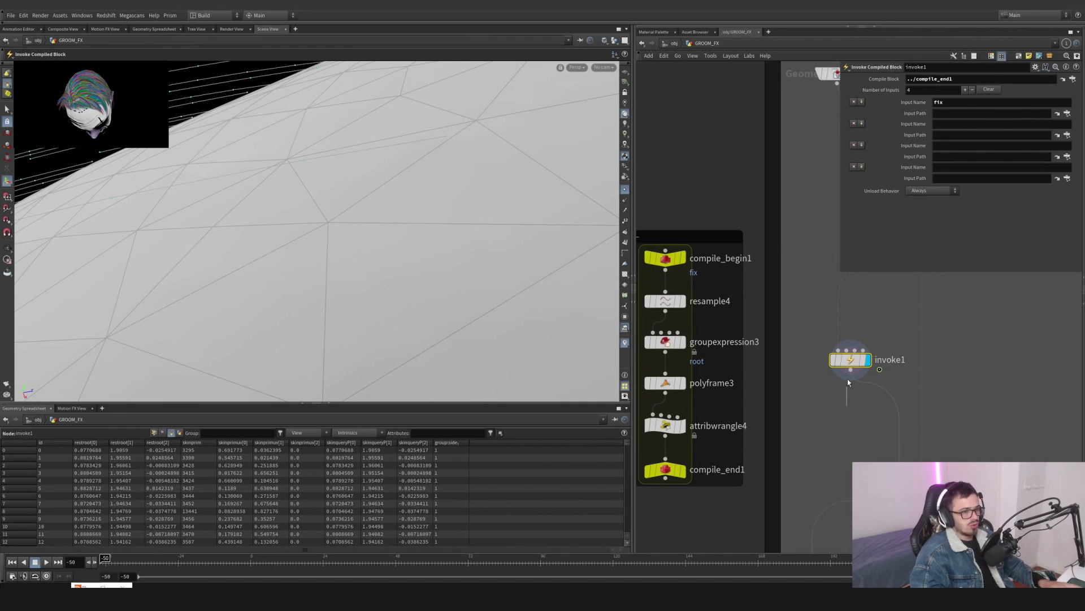
{"action": "left_click", "coordinate": [667, 342]}
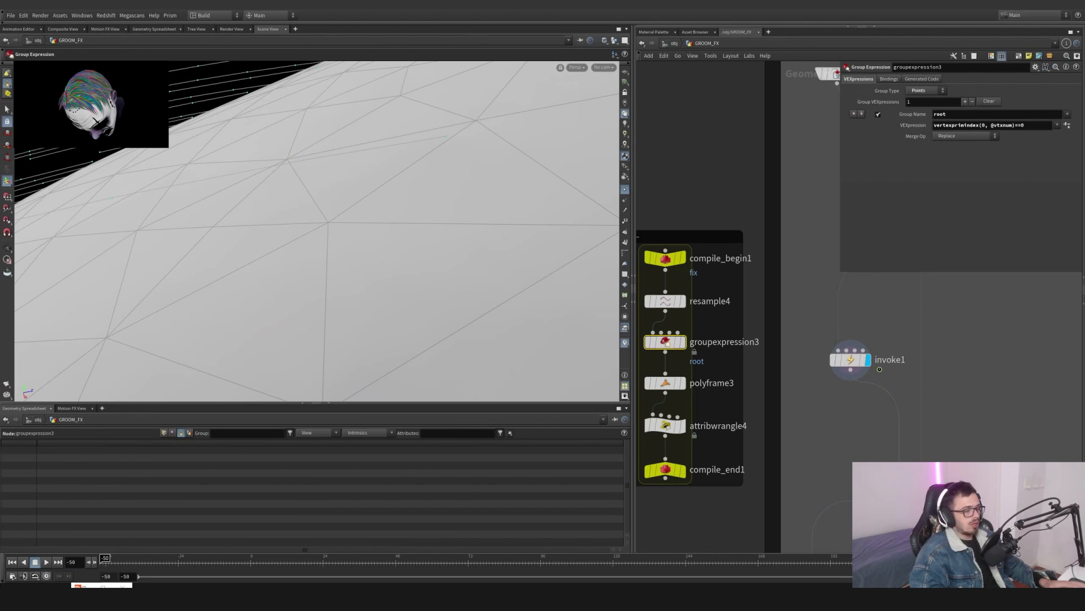
- Open Snipping Tool, capture the viewport and sketch annotated guide curves over it, then close it
{"action": "key", "text": "super"}
{"action": "type", "text": "snip"}
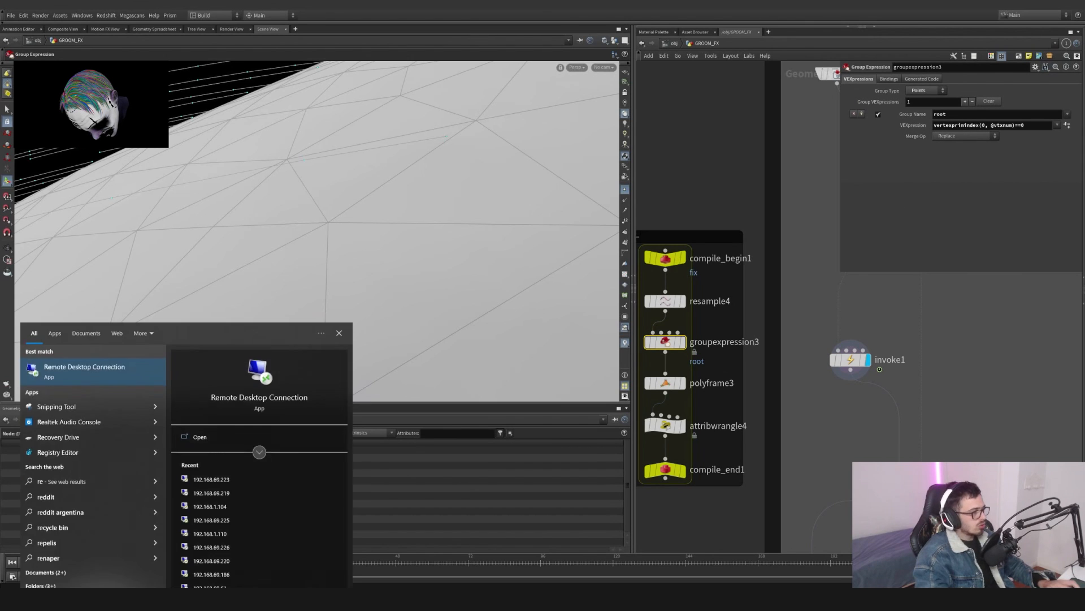
{"action": "key", "text": "Return"}
{"action": "left_click", "coordinate": [661, 65]}
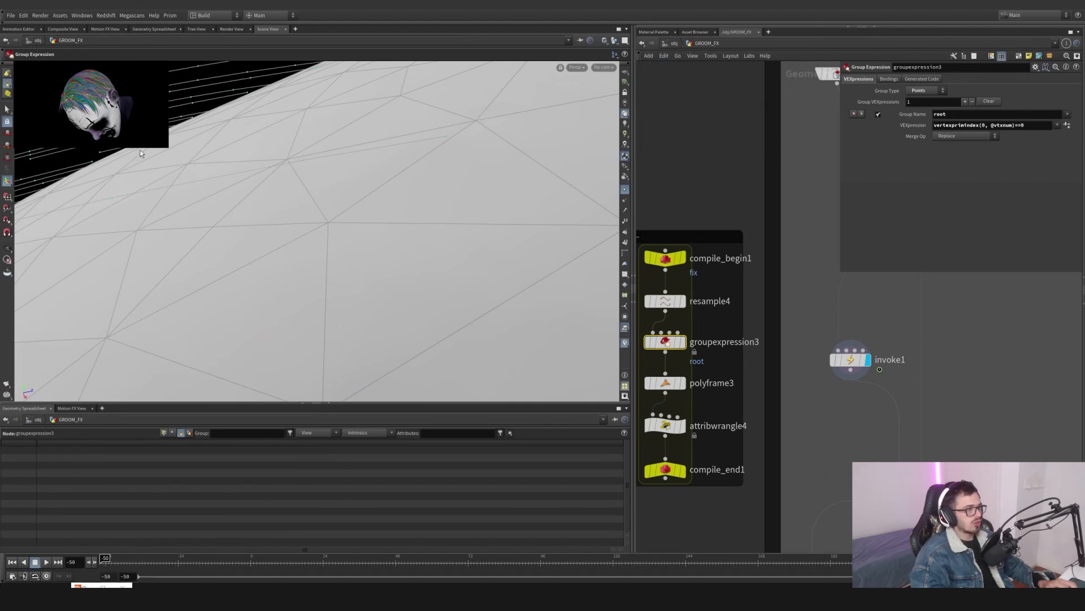
{"action": "left_click_drag", "start_coordinate": [142, 112], "coordinate": [580, 356]}
{"action": "left_click_drag", "start_coordinate": [455, 305], "coordinate": [276, 173]}
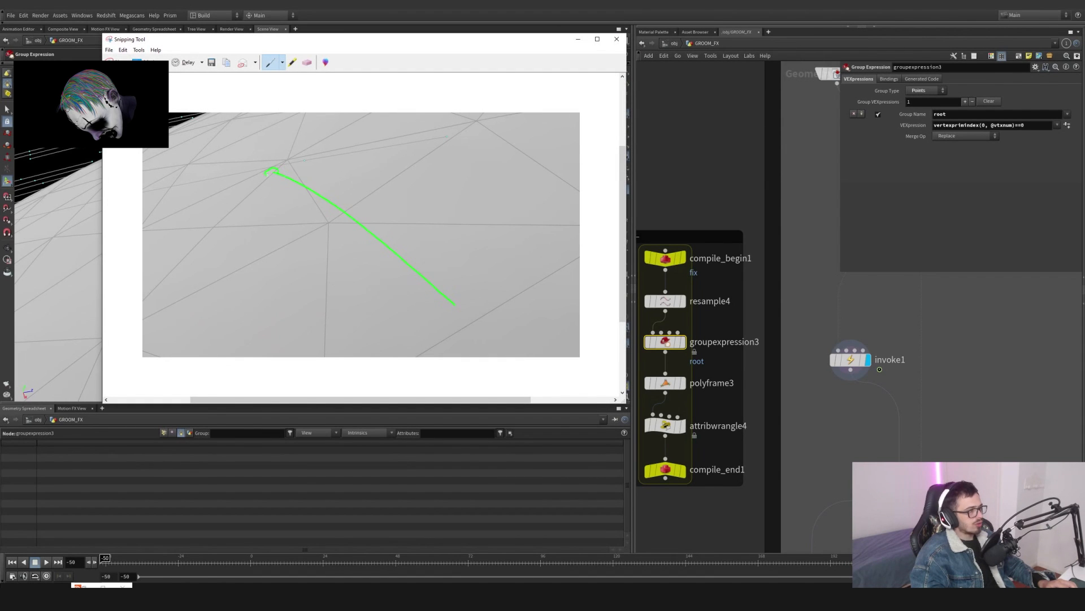
{"action": "left_click_drag", "start_coordinate": [361, 226], "coordinate": [353, 225]}
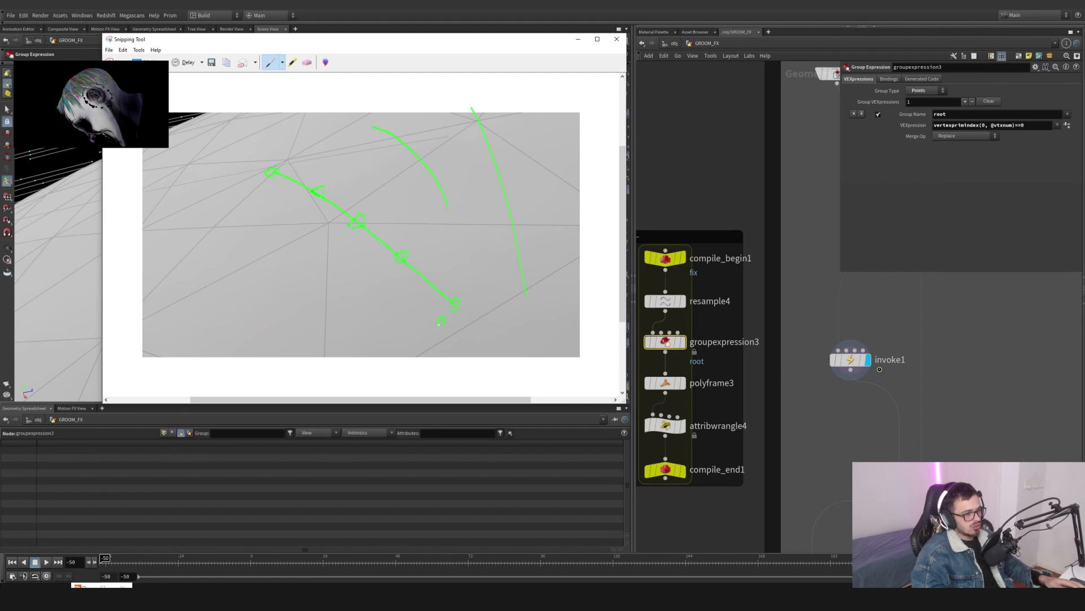
{"action": "left_click_drag", "start_coordinate": [393, 279], "coordinate": [383, 280]}
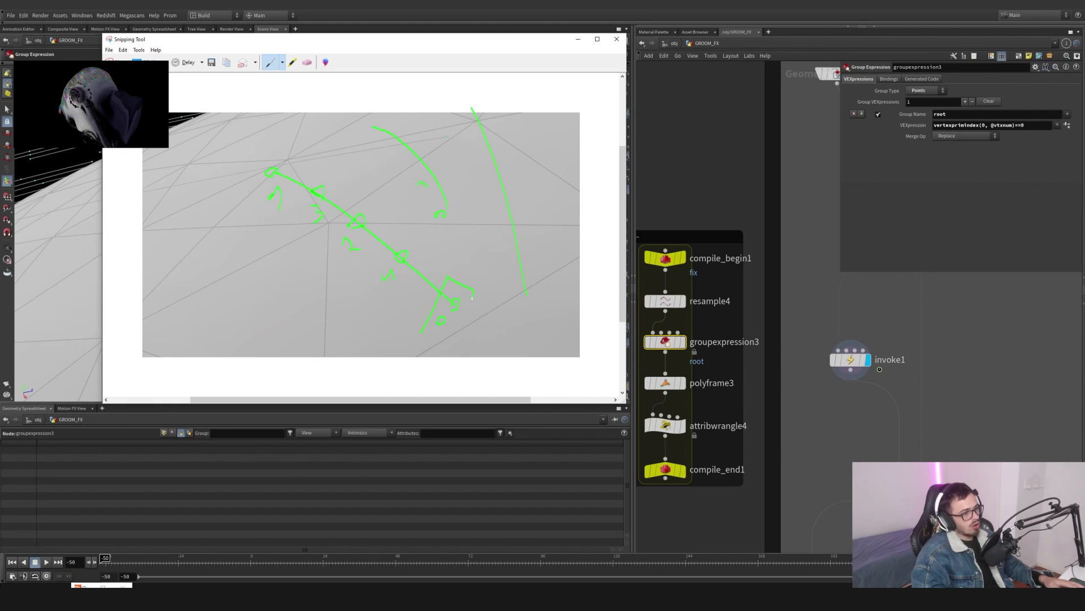
{"action": "left_click", "coordinate": [578, 39]}
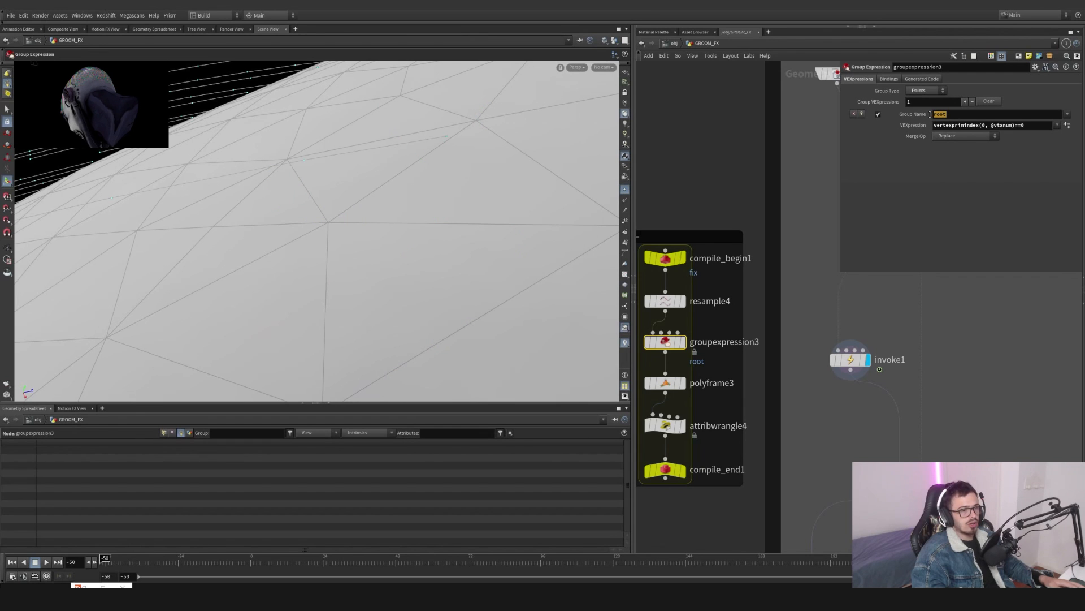
- Examine groupexpression3's root Group Name and its vertexprimindex VEXpression
{"action": "left_click", "coordinate": [936, 114]}
{"action": "left_click_drag", "start_coordinate": [1033, 126], "coordinate": [932, 125]}
{"action": "left_click", "coordinate": [985, 125]}
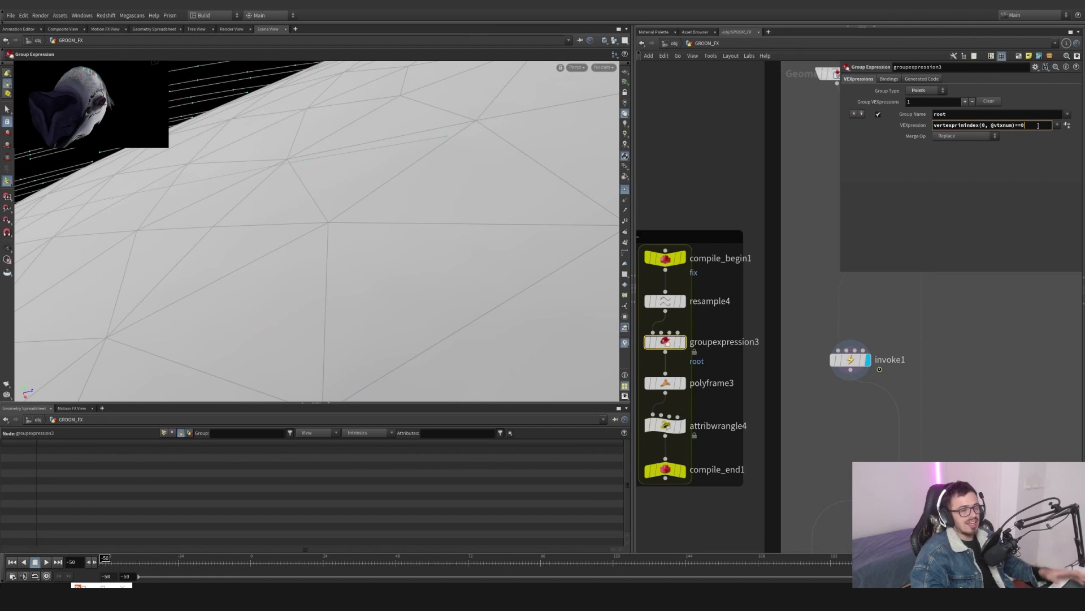
{"action": "left_click_drag", "start_coordinate": [1031, 125], "coordinate": [927, 129]}
{"action": "left_click", "coordinate": [953, 114]}
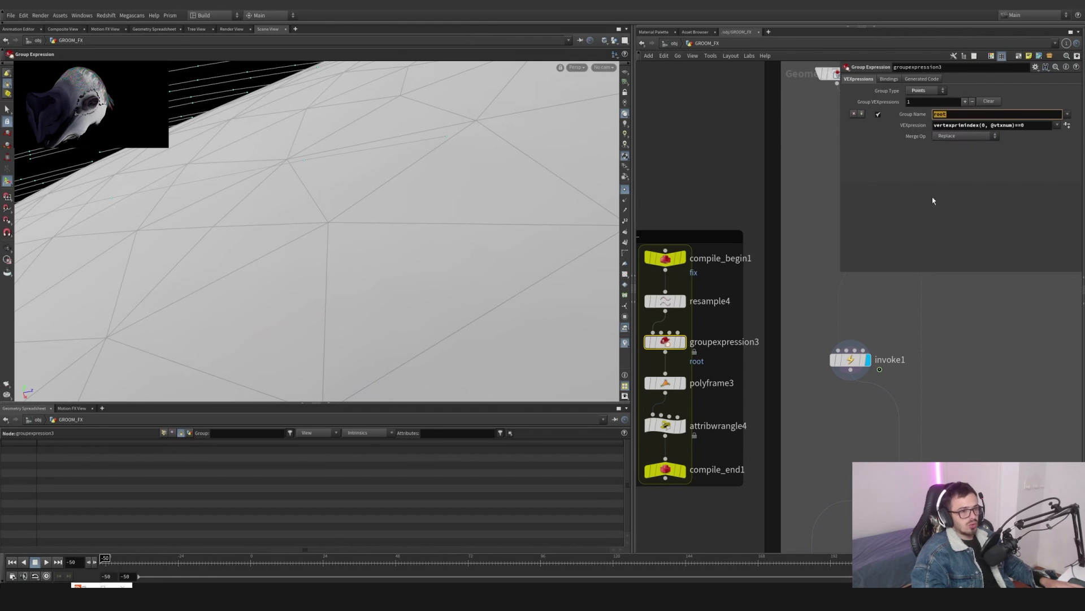
- Check polyframe3's tangentu settings, then review invoke1's node info and visualizer list
{"action": "left_click", "coordinate": [676, 383]}
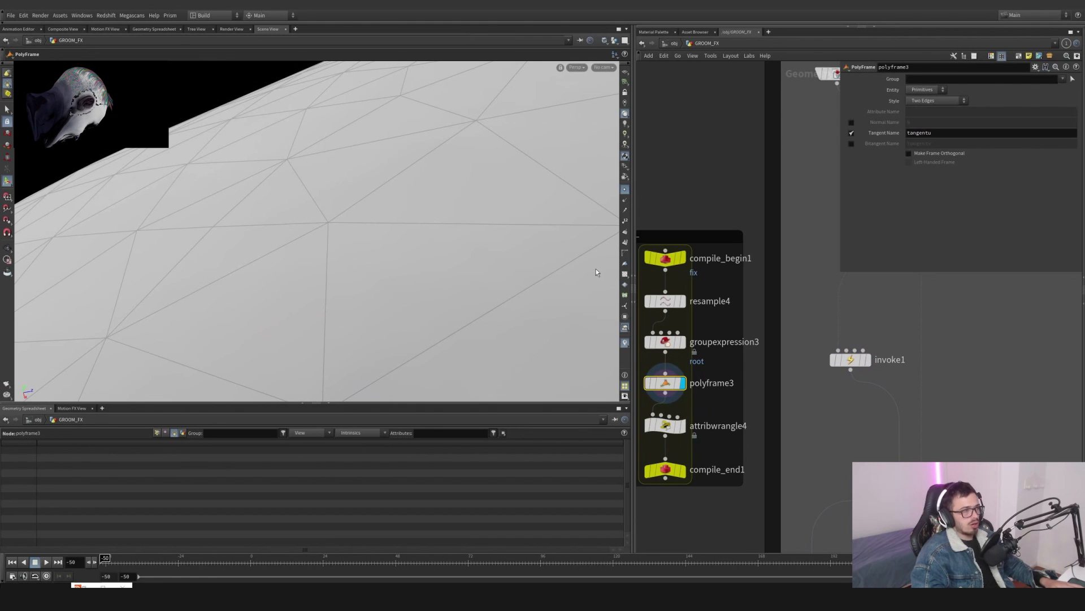
{"action": "left_click", "coordinate": [865, 360]}
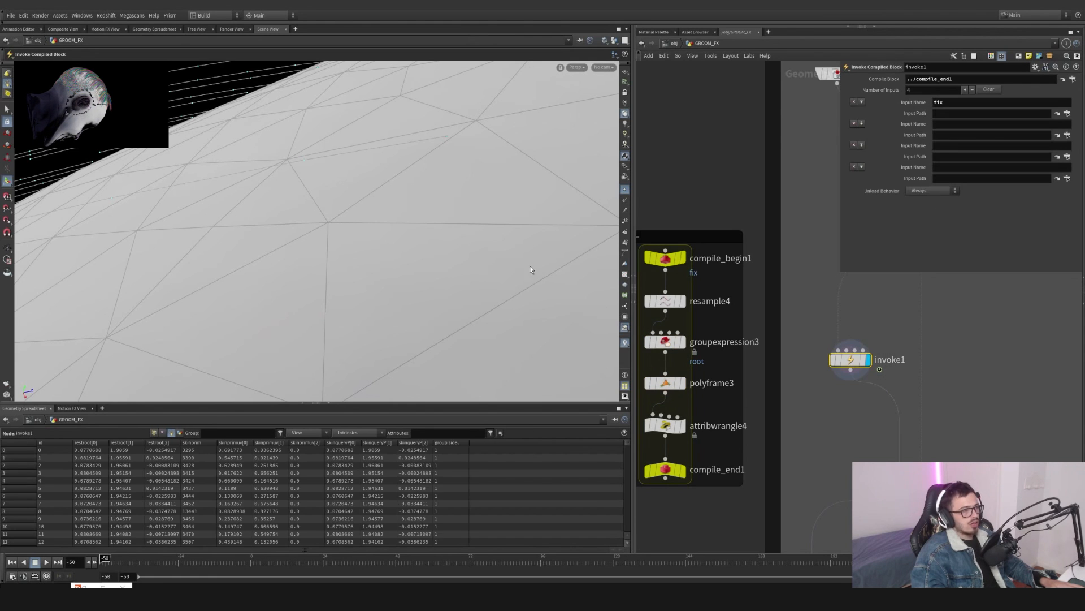
{"action": "middle_click", "coordinate": [853, 364]}
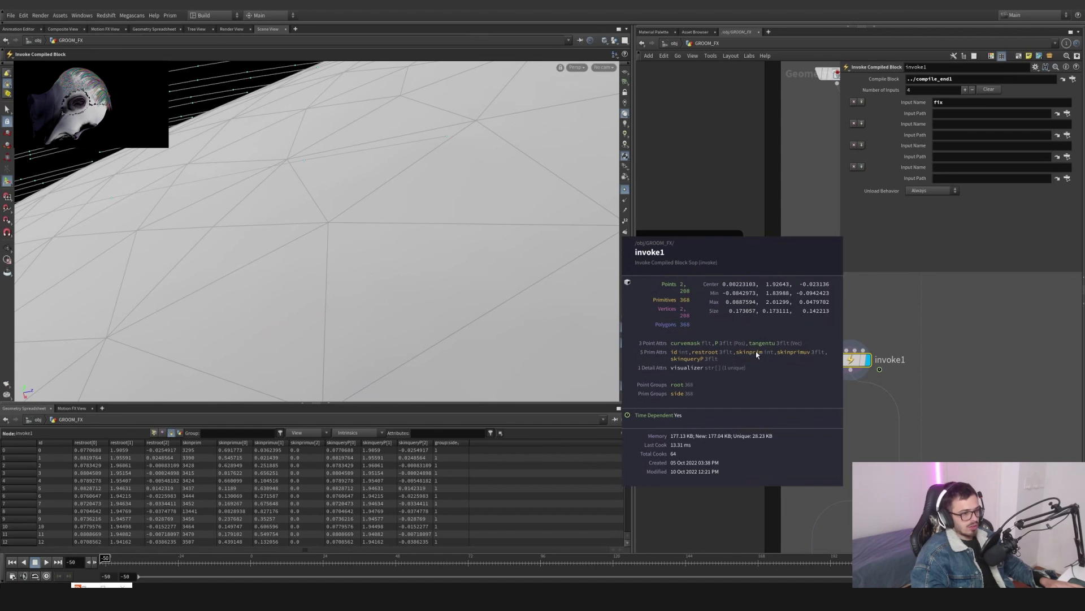
{"action": "right_click", "coordinate": [625, 343]}
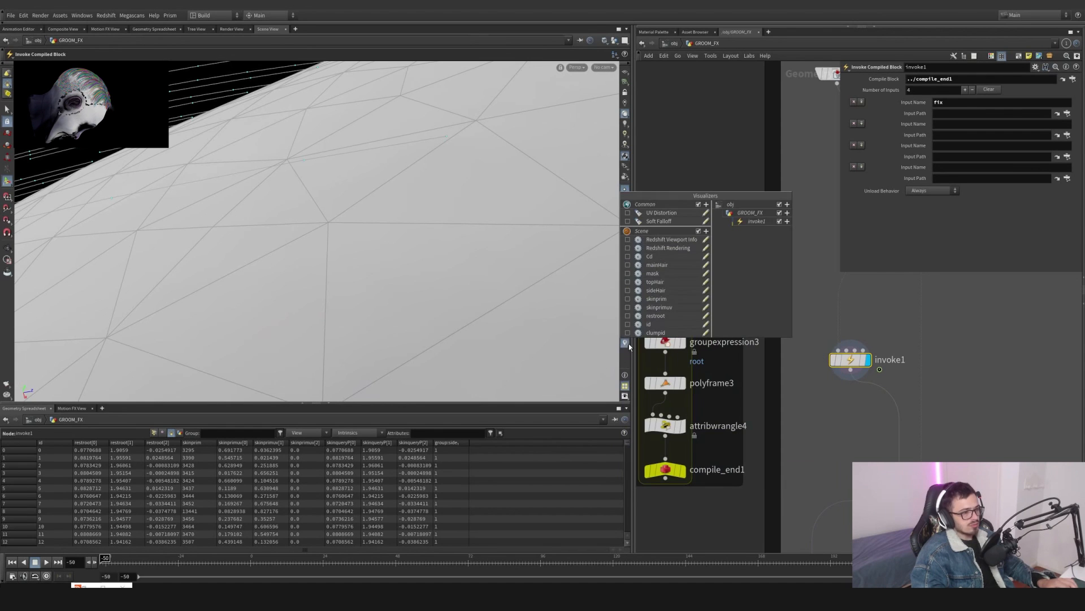
{"action": "left_click", "coordinate": [849, 370]}
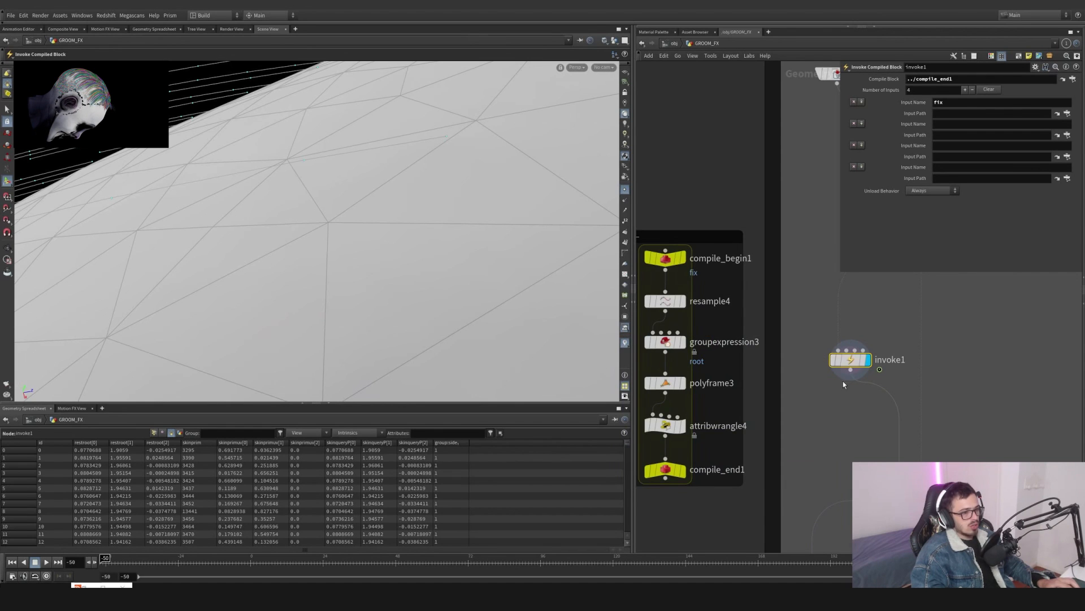
- Orbit and zoom the viewport to inspect the invoke1 guide hairs along the scalp surface
{"action": "middle_click", "coordinate": [843, 364]}
{"action": "left_click", "coordinate": [837, 201]}
{"action": "right_click_drag", "start_coordinate": [419, 165], "coordinate": [295, 203], "text": "alt"}
{"action": "left_click_drag", "start_coordinate": [295, 204], "coordinate": [503, 286], "text": "alt"}
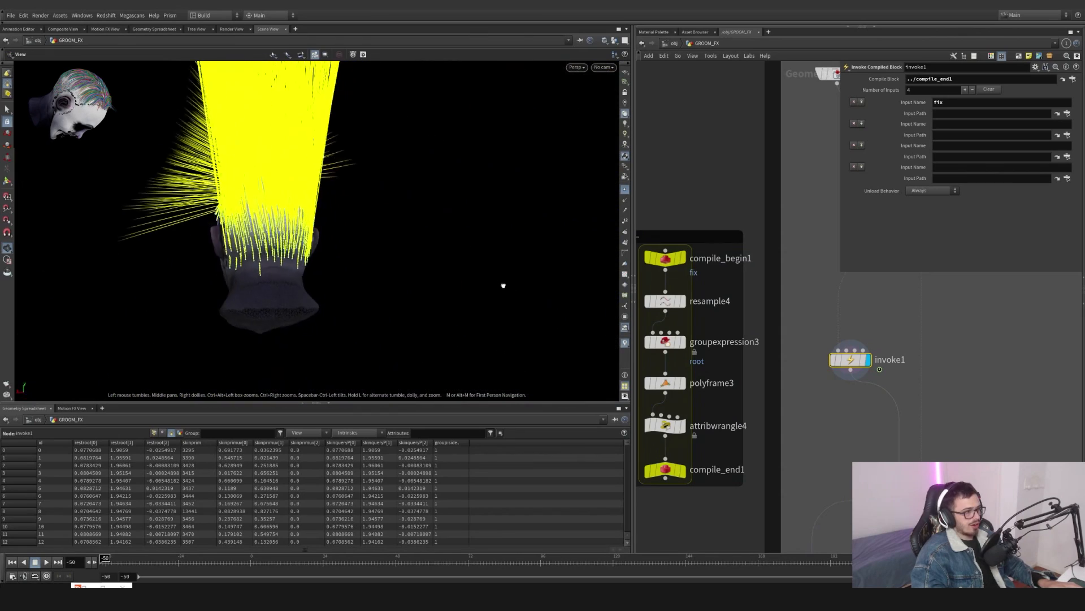
{"action": "right_click_drag", "start_coordinate": [226, 266], "coordinate": [433, 238], "text": "alt"}
{"action": "left_click_drag", "start_coordinate": [433, 238], "coordinate": [368, 244]}
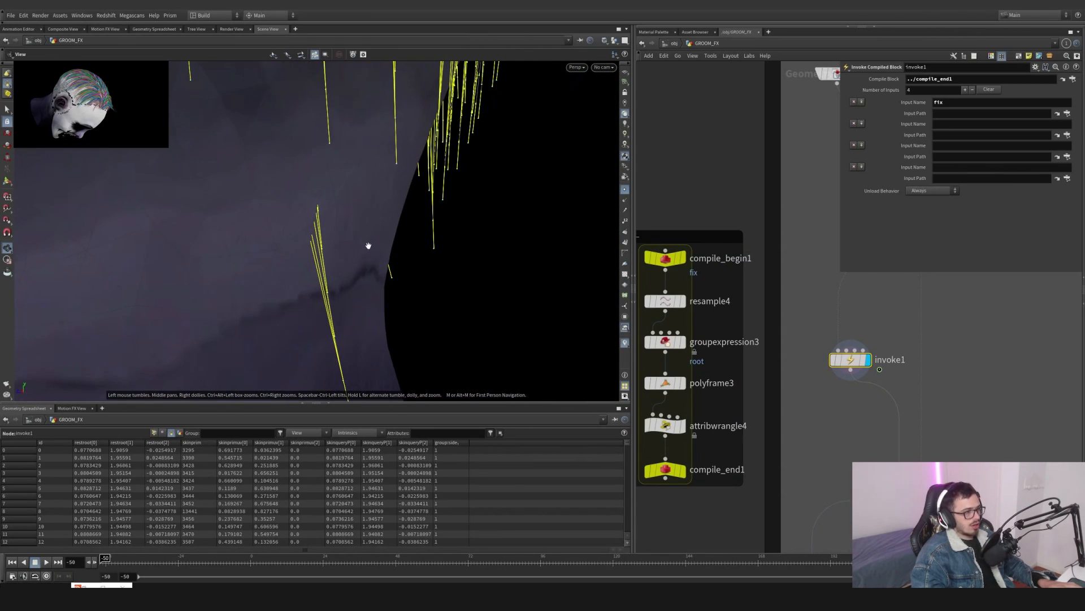
{"action": "key", "text": "Return"}
- Select attribwrangle4 and raise its Push value to about 0.034
{"action": "left_click", "coordinate": [665, 425]}
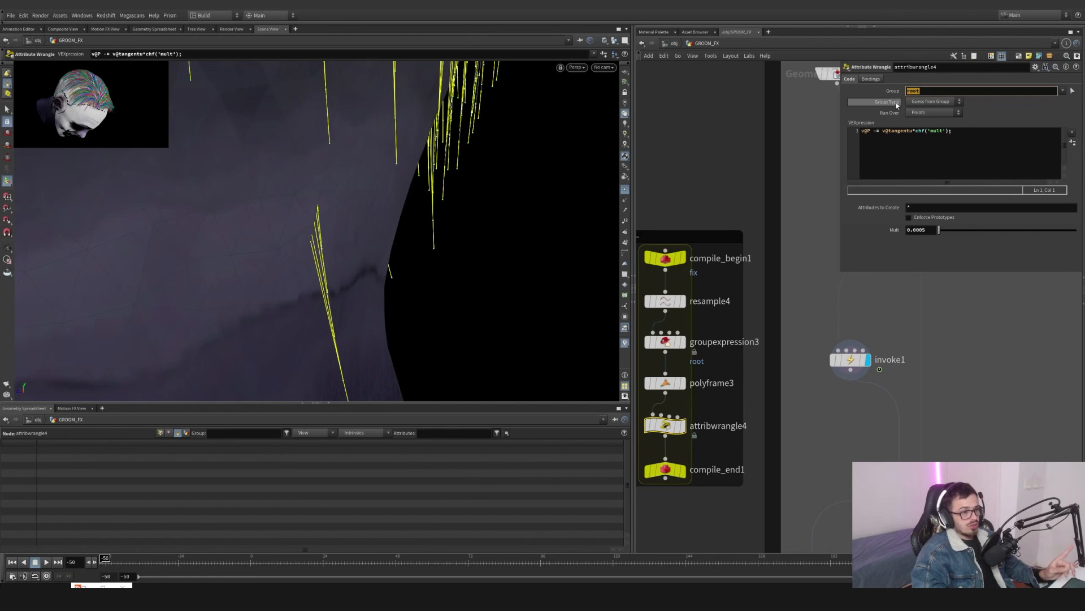
{"action": "left_click", "coordinate": [874, 131]}
{"action": "double_click", "coordinate": [875, 130]}
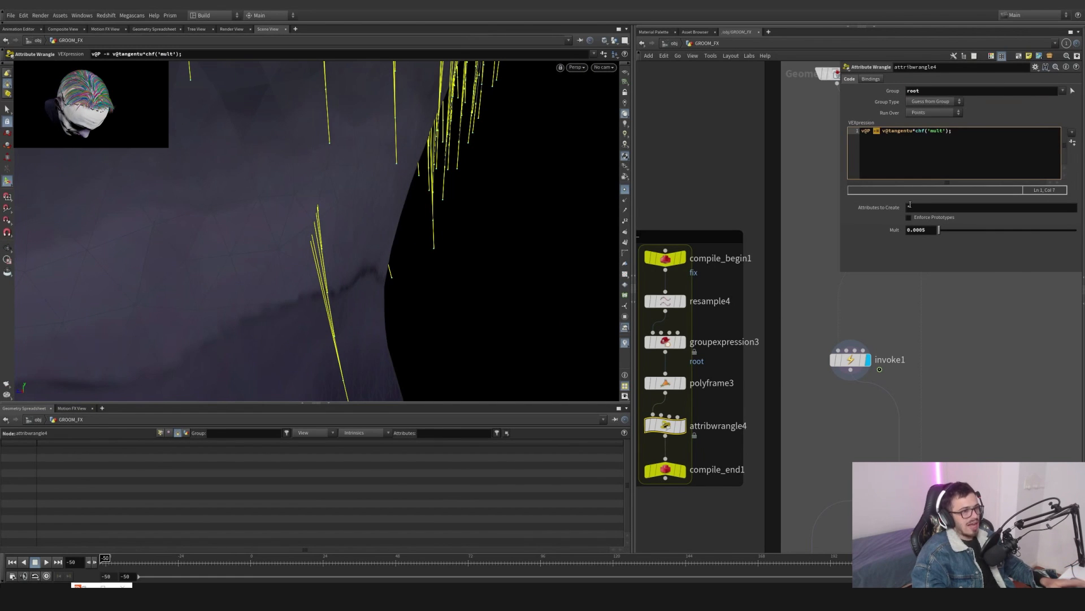
{"action": "left_click_drag", "start_coordinate": [937, 230], "coordinate": [944, 230]}
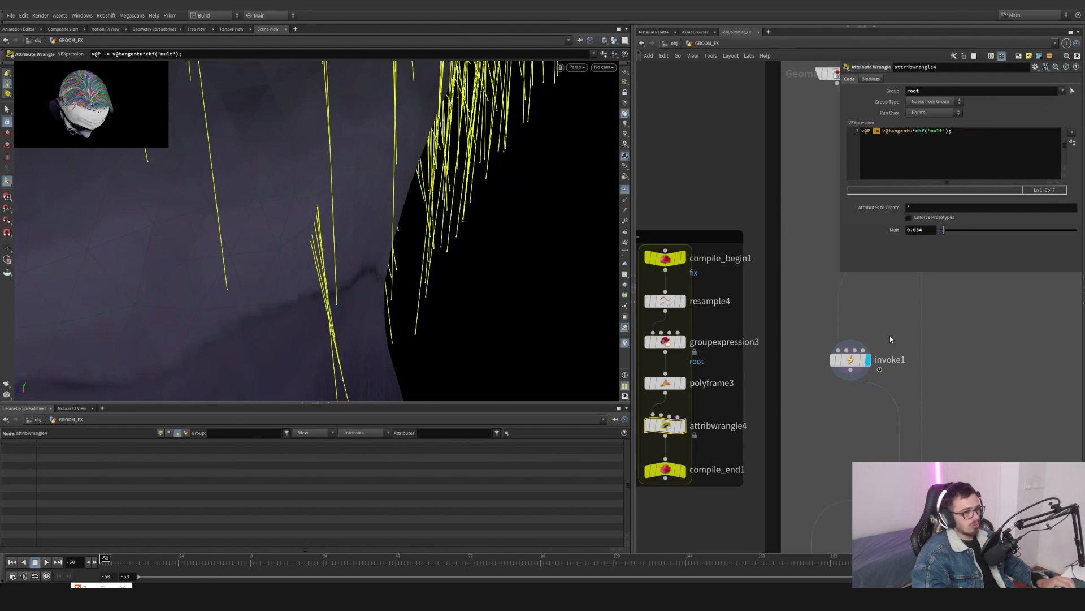
- Lower attribwrangle4's Push value to about 0.003, then undo and redo that change
{"action": "left_click_drag", "start_coordinate": [832, 389], "coordinate": [833, 386]}
{"action": "left_click", "coordinate": [625, 343]}
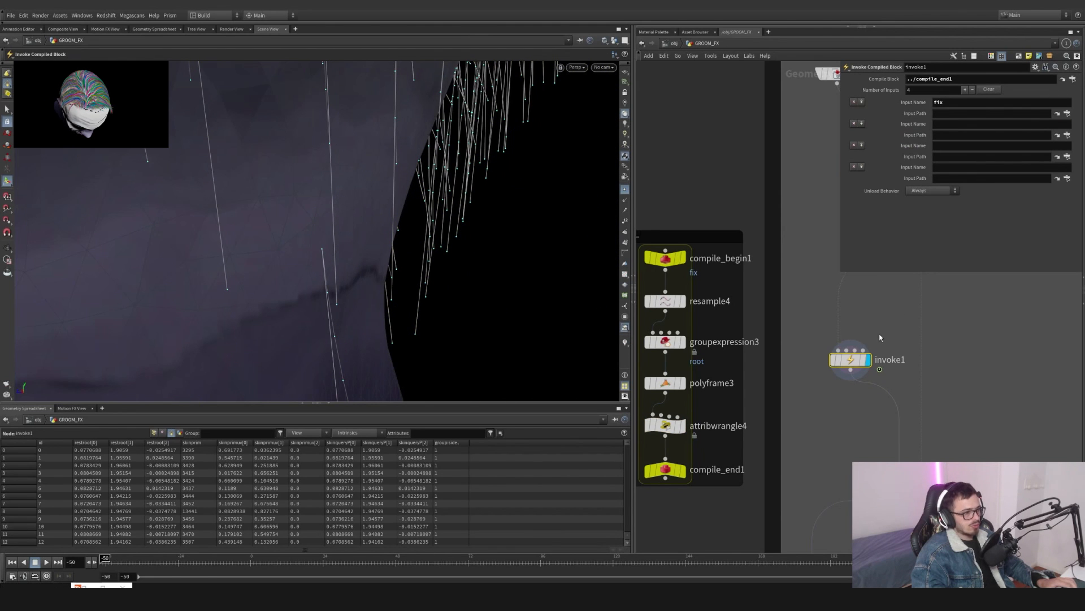
{"action": "left_click", "coordinate": [717, 424]}
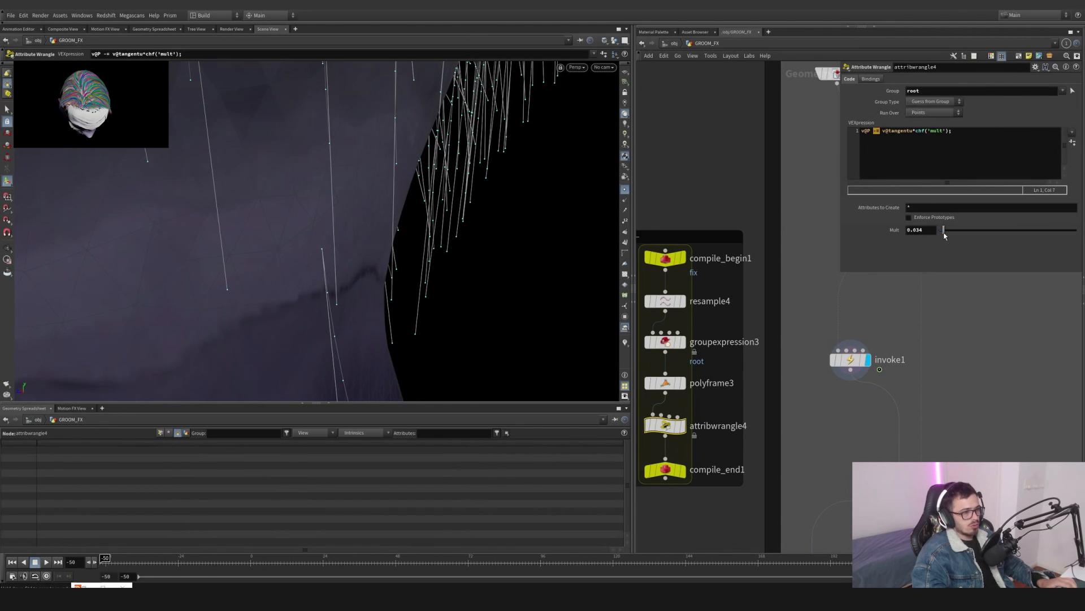
{"action": "left_click_drag", "start_coordinate": [944, 232], "coordinate": [939, 233]}
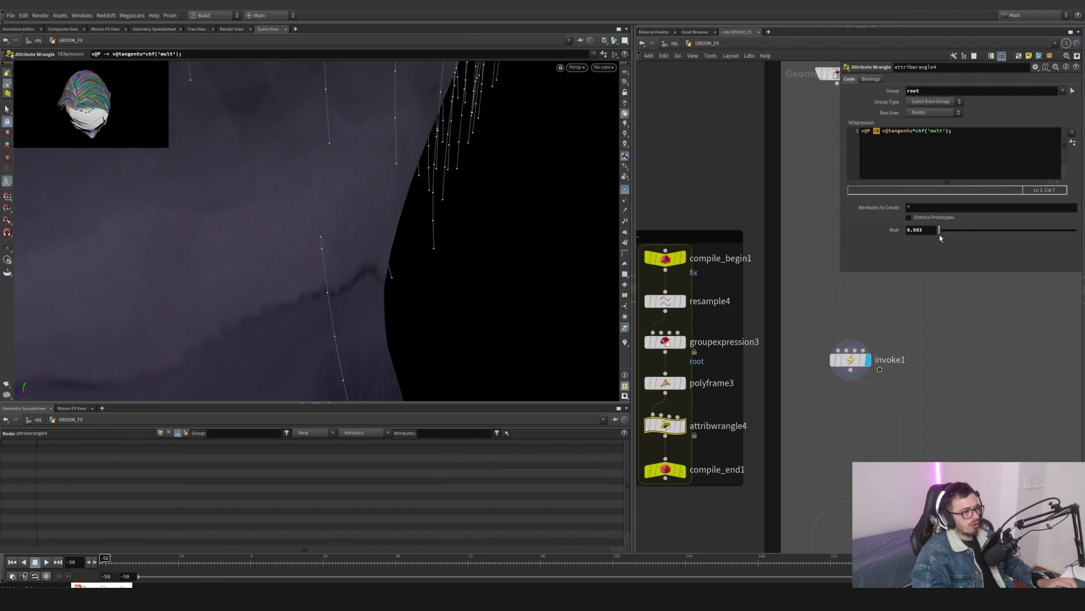
{"action": "key", "text": "ctrl+z"}
{"action": "key", "text": "ctrl+z"}
{"action": "key", "text": "ctrl+y"}
{"action": "key", "text": "ctrl+y"}
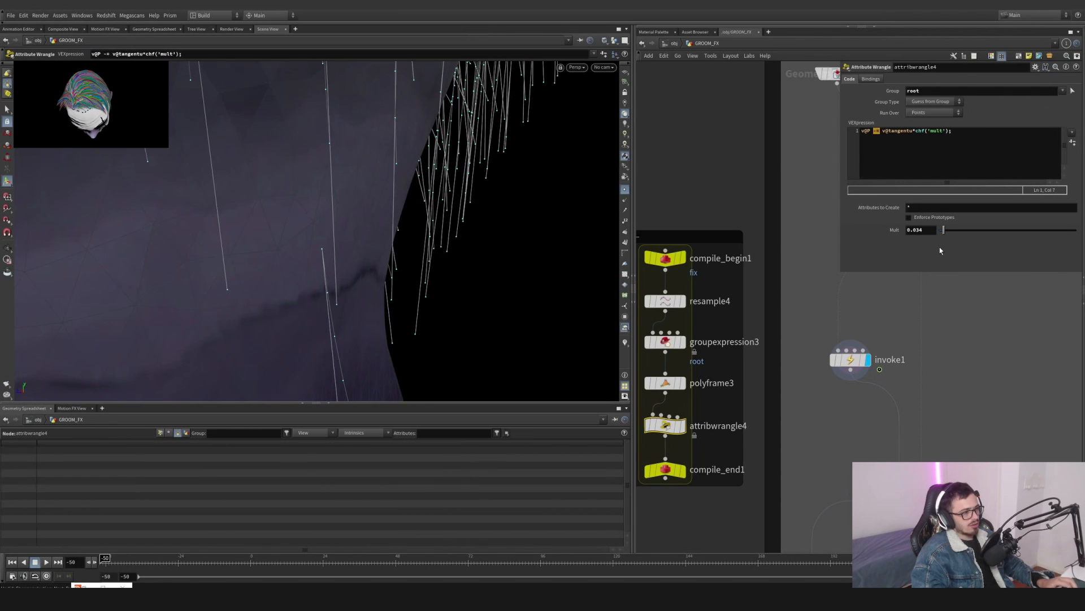
{"action": "mouse_move", "coordinate": [825, 345]}
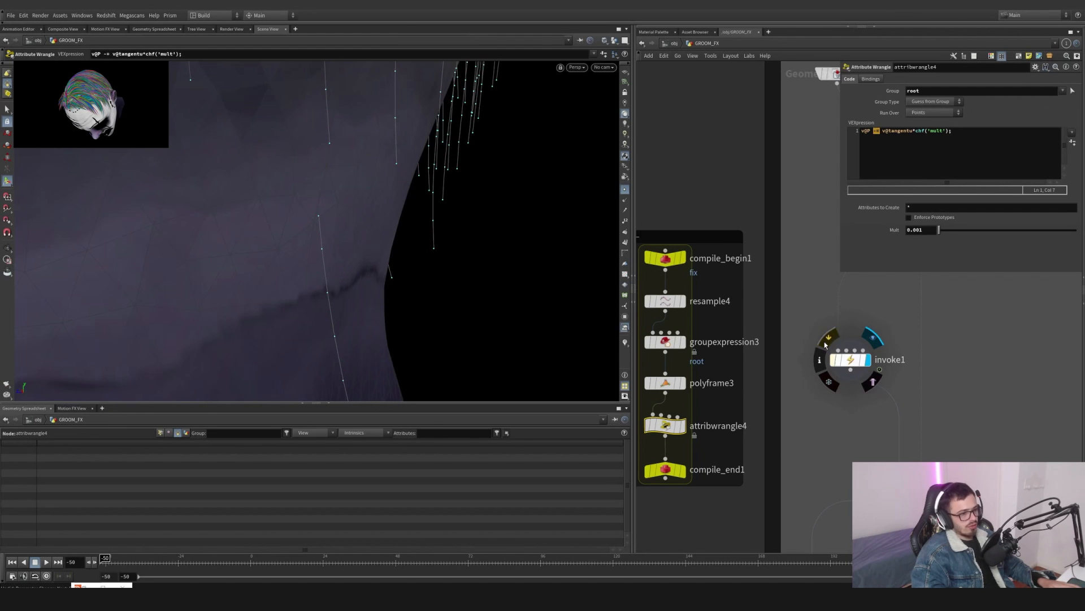
- Select vellumconstraints1 and orbit the viewport to inspect the side hair constraints along the scalp
{"action": "middle_click_drag", "start_coordinate": [904, 446], "coordinate": [825, 365]}
{"action": "left_click", "coordinate": [844, 396]}
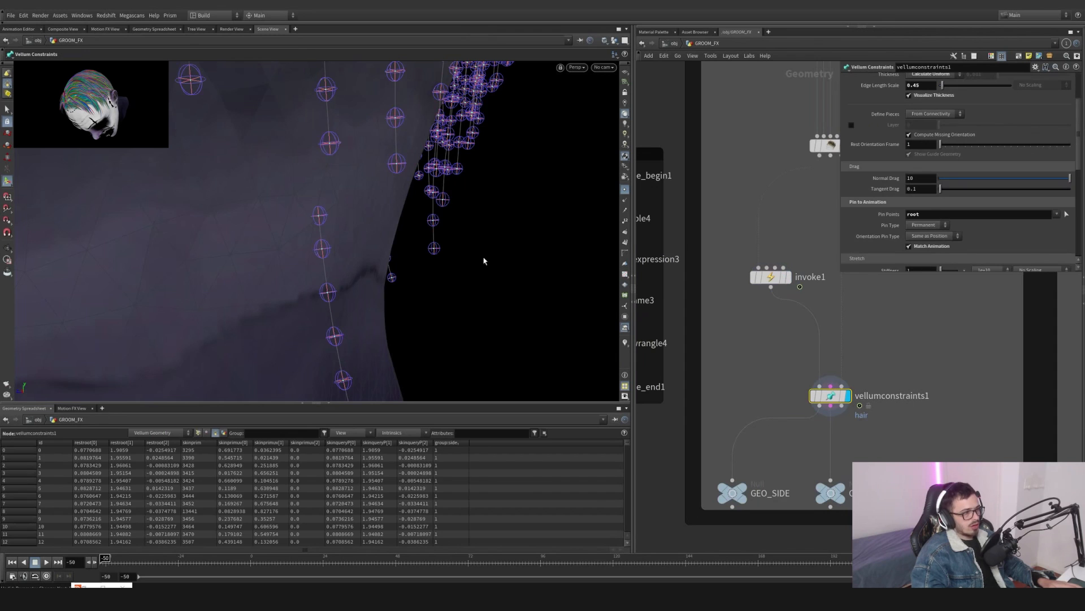
{"action": "right_click_drag", "start_coordinate": [309, 234], "coordinate": [129, 262], "text": "alt"}
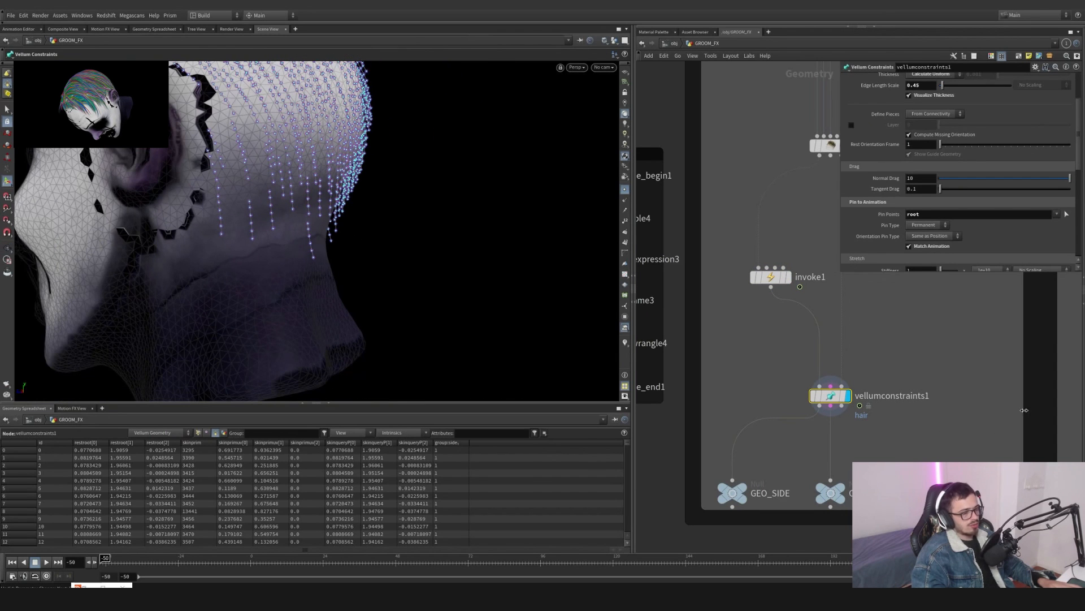
{"action": "scroll", "coordinate": [985, 399], "scroll_direction": "down", "scroll_amount": 4}
{"action": "middle_click_drag", "start_coordinate": [985, 399], "coordinate": [930, 457]}
{"action": "scroll", "coordinate": [879, 223], "scroll_direction": "up", "scroll_amount": 2}
{"action": "scroll", "coordinate": [879, 222], "scroll_direction": "up", "scroll_amount": 1}
{"action": "left_click_drag", "start_coordinate": [288, 193], "coordinate": [269, 249], "text": "alt"}
{"action": "middle_click_drag", "start_coordinate": [269, 249], "coordinate": [407, 214], "text": "alt"}
{"action": "left_click_drag", "start_coordinate": [407, 213], "coordinate": [283, 220], "text": "alt"}
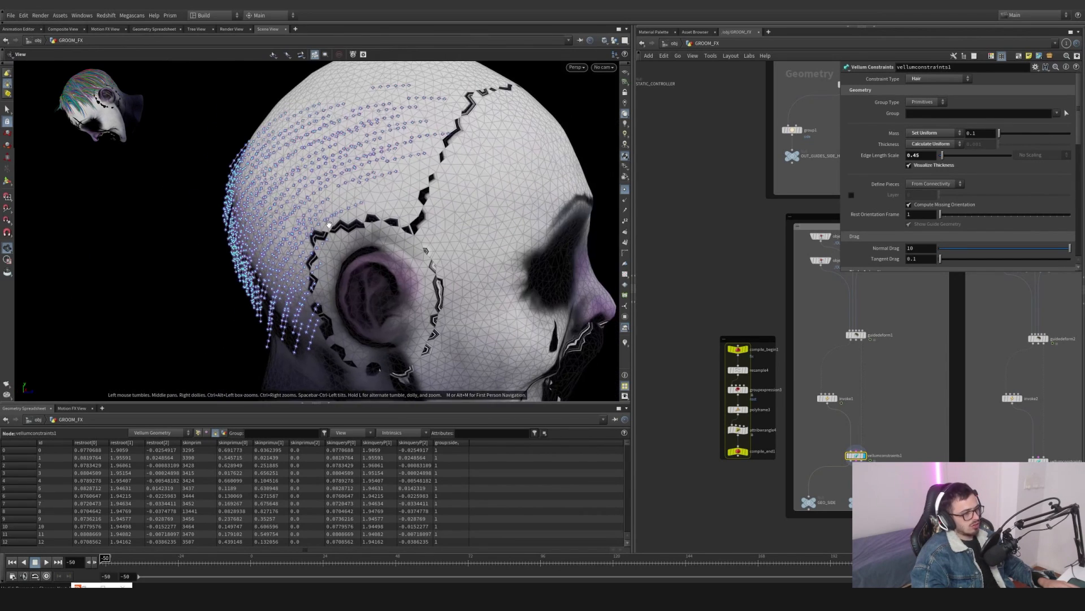
- Inspect the GEO_SIDE and CON_SIDE null outputs of the side hair network
{"action": "middle_click_drag", "start_coordinate": [894, 482], "coordinate": [922, 392]}
{"action": "scroll", "coordinate": [866, 447], "scroll_direction": "up", "scroll_amount": 4}
{"action": "left_click", "coordinate": [745, 430]}
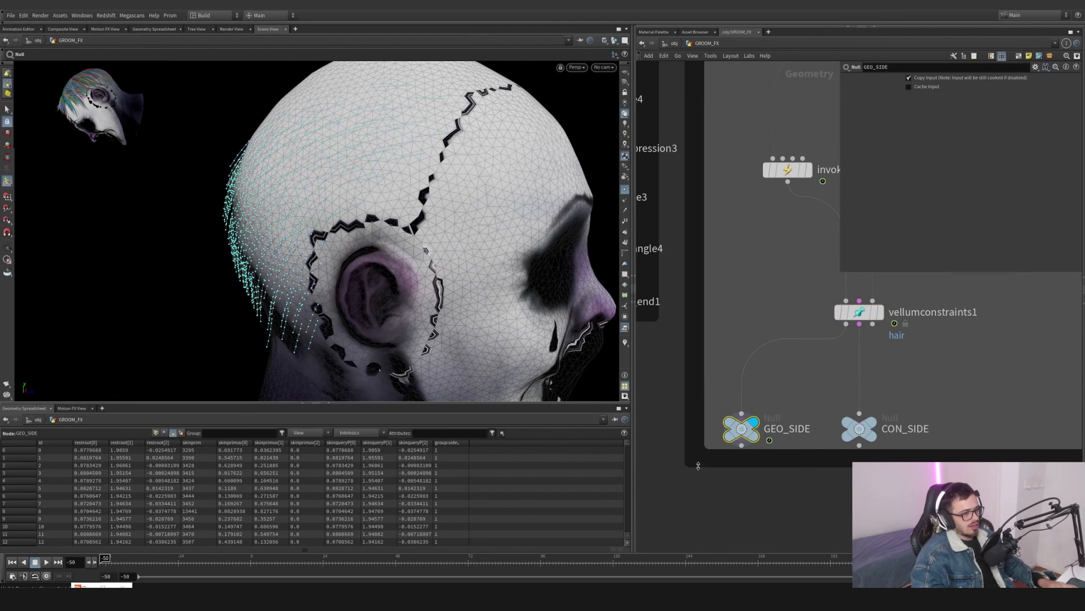
{"action": "scroll", "coordinate": [378, 279], "scroll_direction": "down", "scroll_amount": 1}
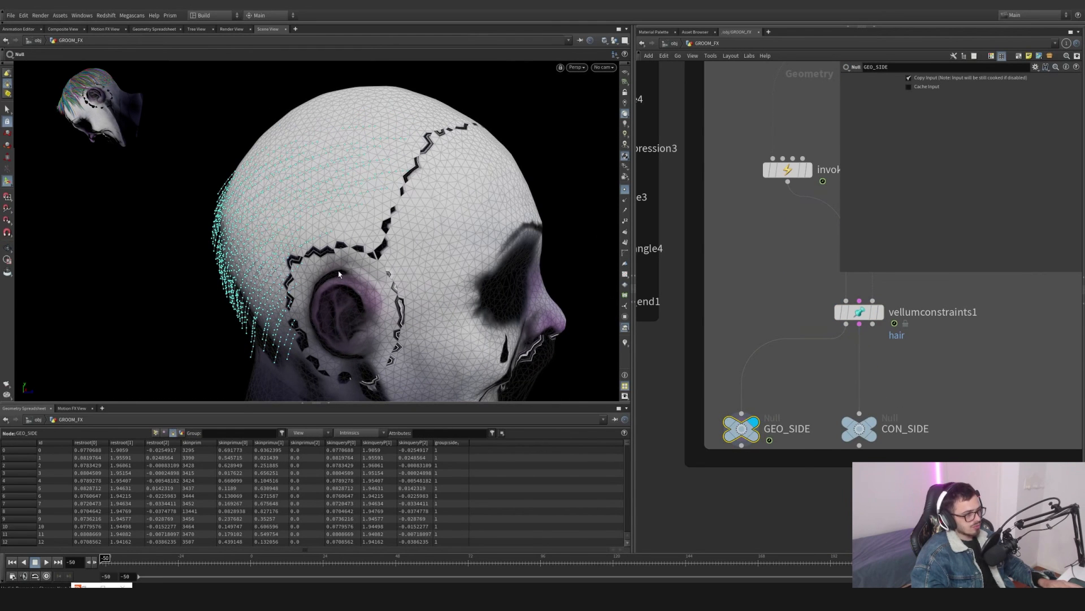
{"action": "left_click", "coordinate": [862, 425]}
{"action": "scroll", "coordinate": [931, 379], "scroll_direction": "down", "scroll_amount": 5}
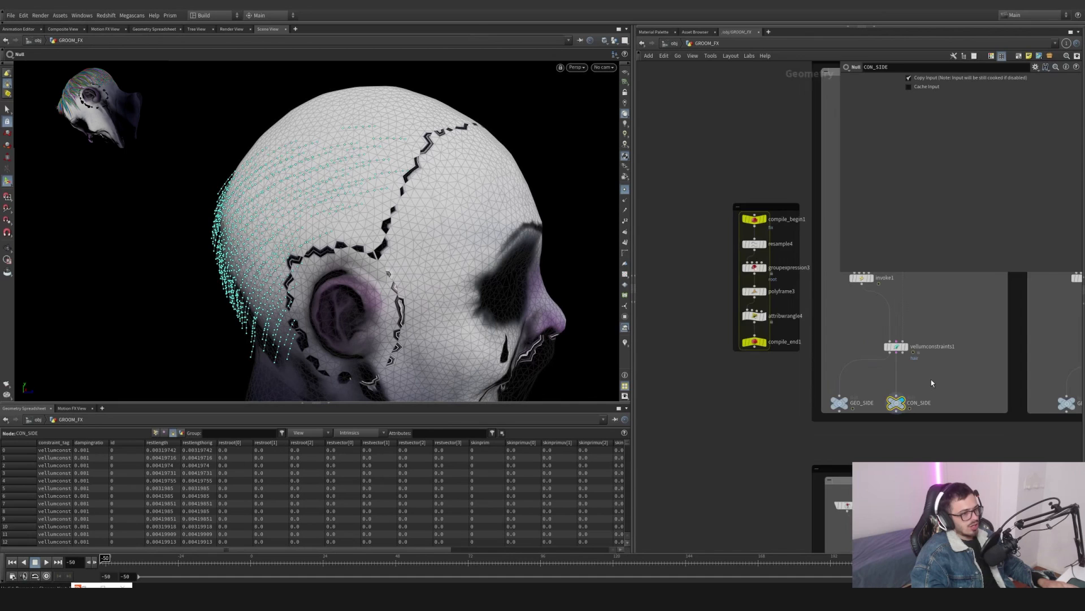
- Inspect the top hair network's guidedeform2 node and its CON_TOP output
{"action": "left_click_drag", "start_coordinate": [887, 402], "coordinate": [774, 425]}
{"action": "middle_click_drag", "start_coordinate": [942, 408], "coordinate": [671, 504]}
{"action": "left_click", "coordinate": [788, 318]}
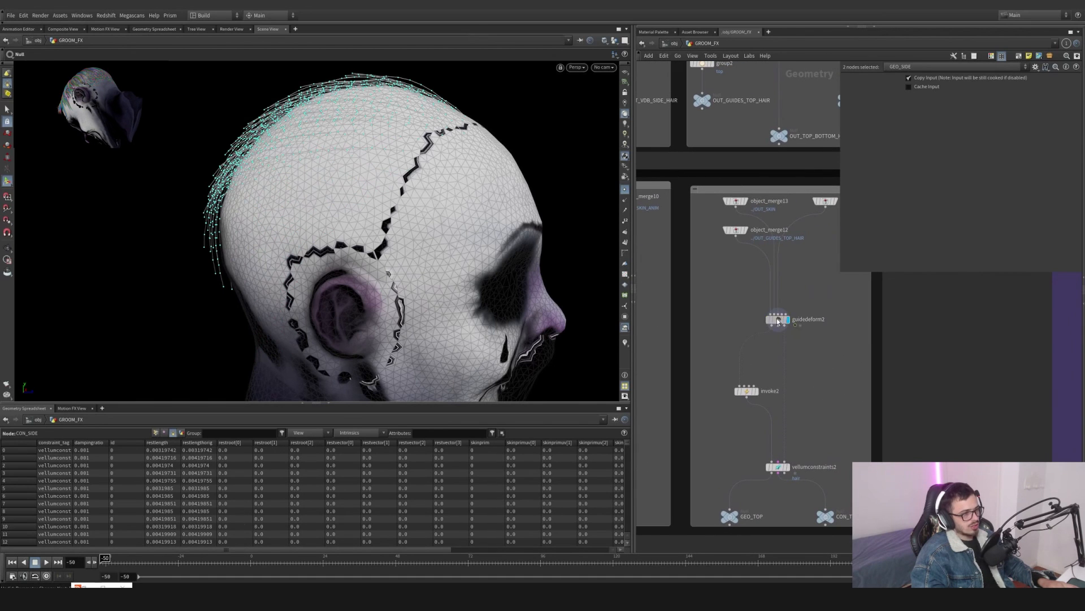
{"action": "left_click", "coordinate": [777, 318]}
{"action": "middle_click_drag", "start_coordinate": [855, 428], "coordinate": [844, 315]}
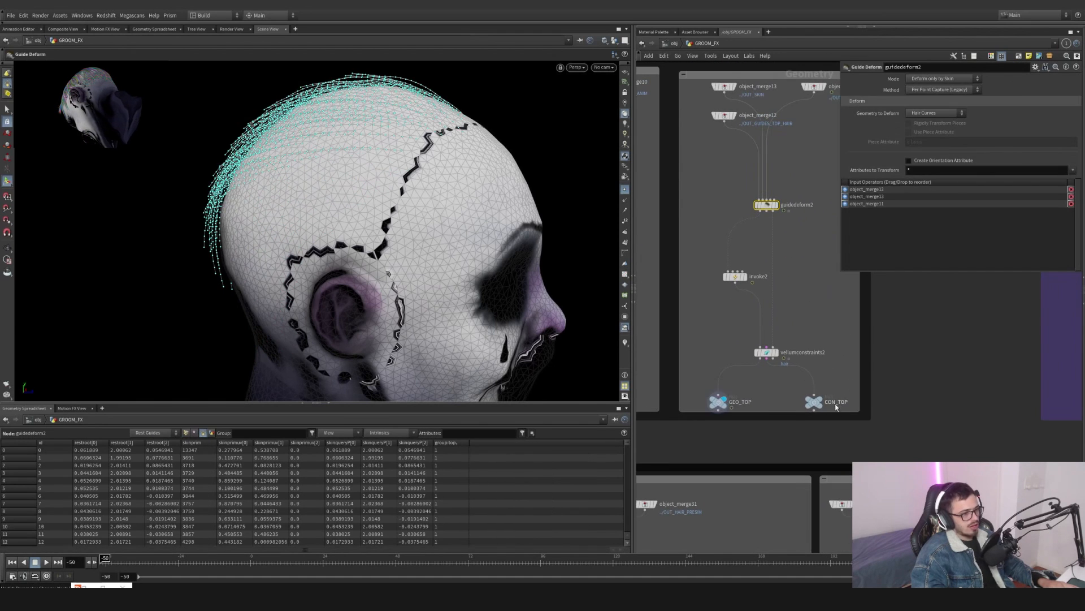
{"action": "left_click", "coordinate": [821, 399]}
{"action": "scroll", "coordinate": [917, 418], "scroll_direction": "down", "scroll_amount": 5}
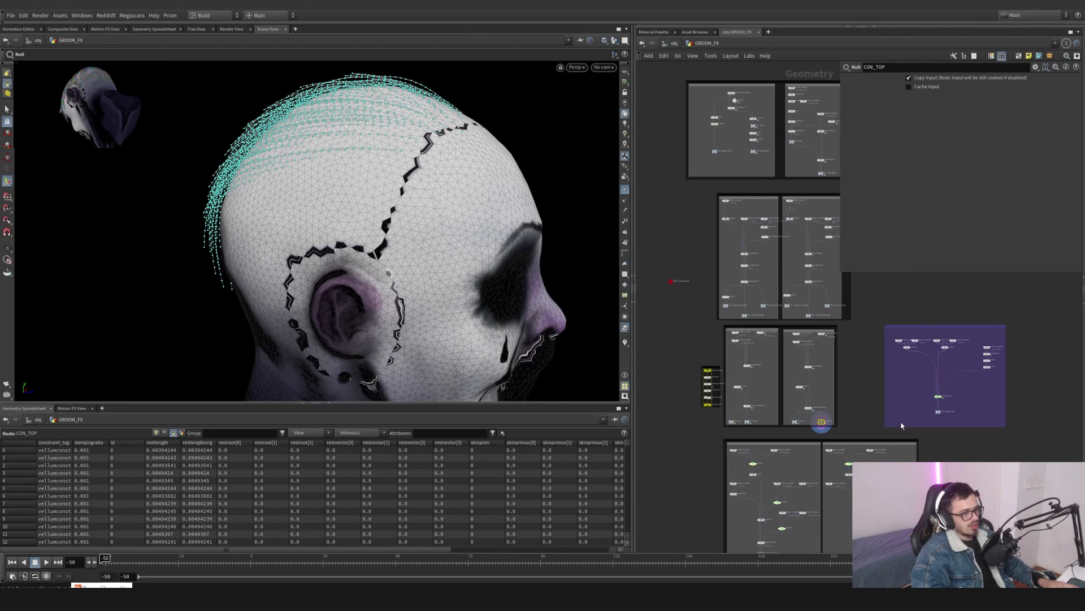
- Open the simulation network and inspect merge2 and the object_merge24 skin input
{"action": "middle_click_drag", "start_coordinate": [898, 419], "coordinate": [731, 475]}
{"action": "scroll", "coordinate": [742, 414], "scroll_direction": "up", "scroll_amount": 6}
{"action": "middle_click_drag", "start_coordinate": [772, 431], "coordinate": [744, 402]}
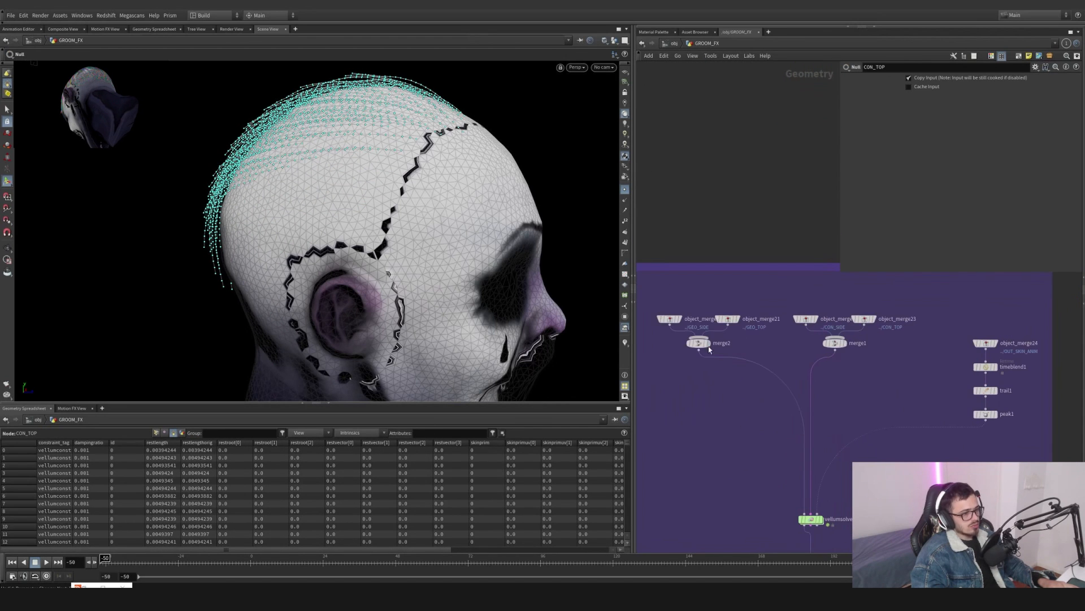
{"action": "left_click_drag", "start_coordinate": [656, 311], "coordinate": [719, 376]}
{"action": "left_click", "coordinate": [698, 343]}
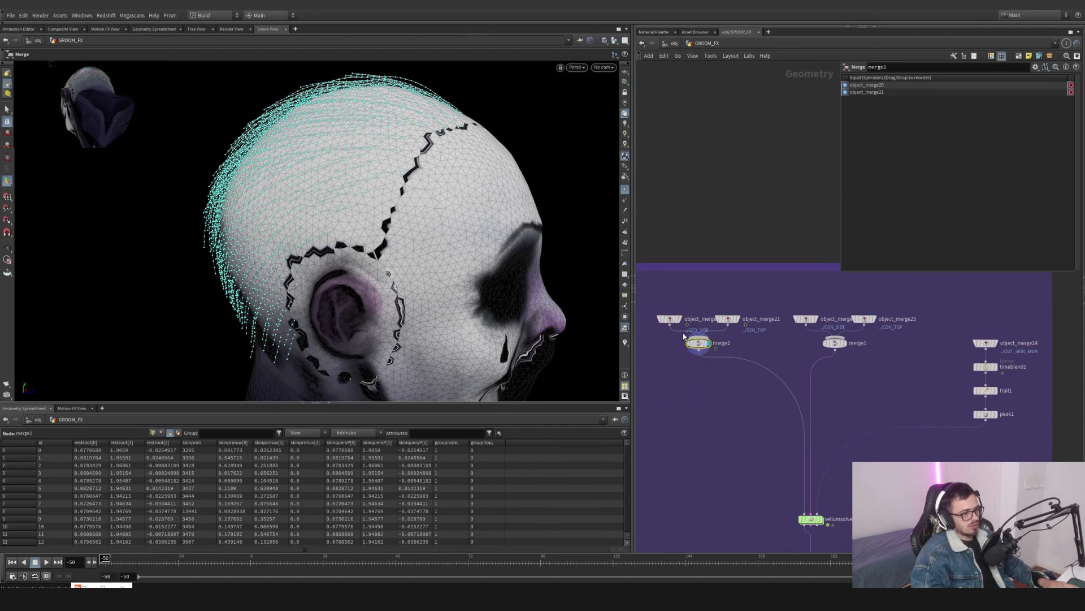
{"action": "scroll", "coordinate": [695, 339], "scroll_direction": "up", "scroll_amount": 5}
{"action": "middle_click_drag", "start_coordinate": [923, 368], "coordinate": [827, 368]}
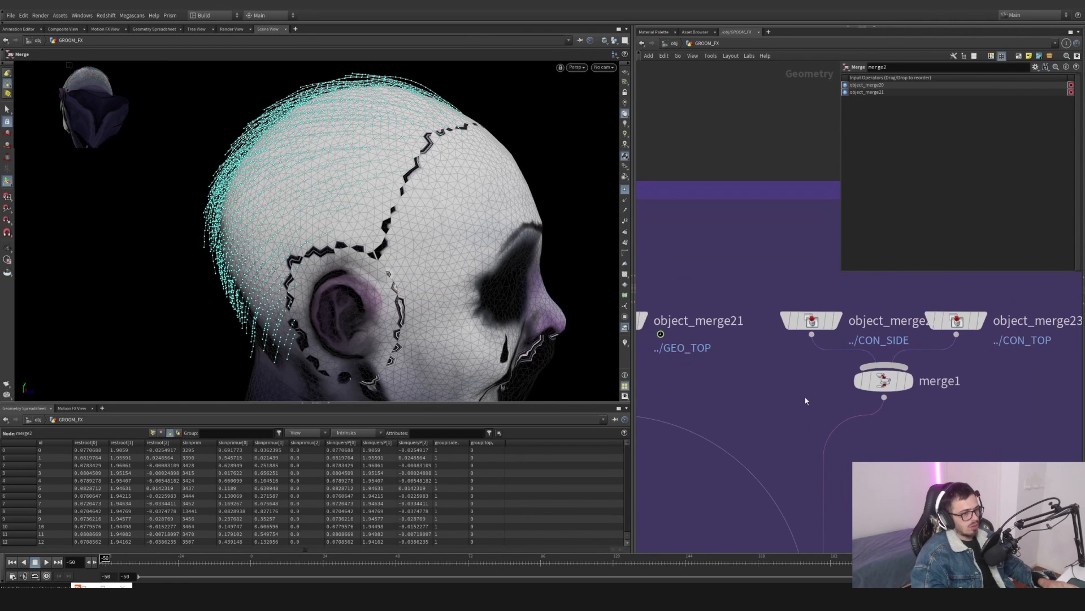
{"action": "scroll", "coordinate": [890, 431], "scroll_direction": "down", "scroll_amount": 5}
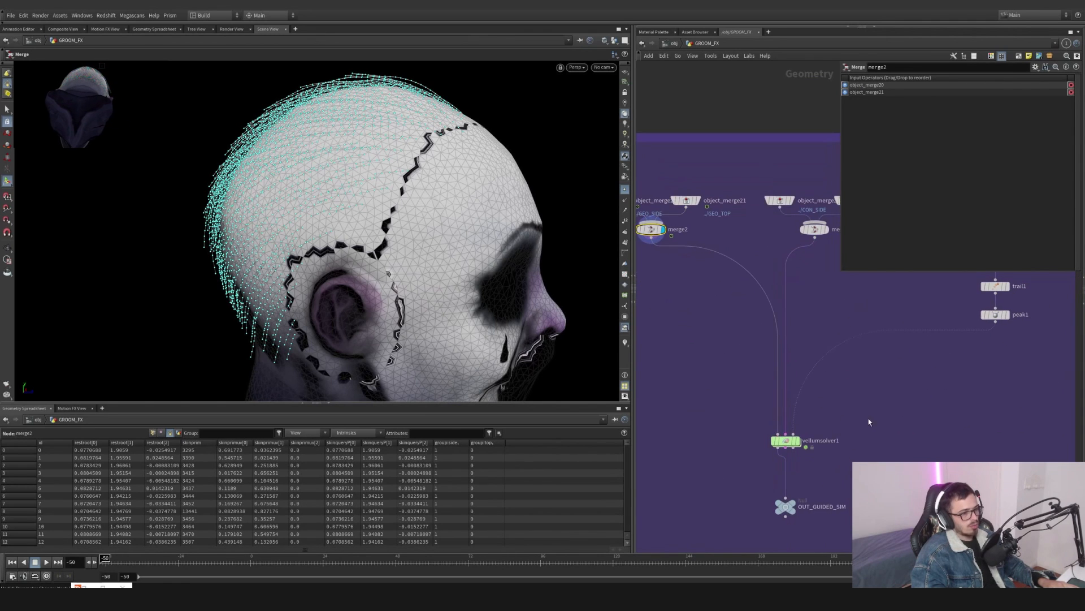
{"action": "left_click", "coordinate": [854, 308]}
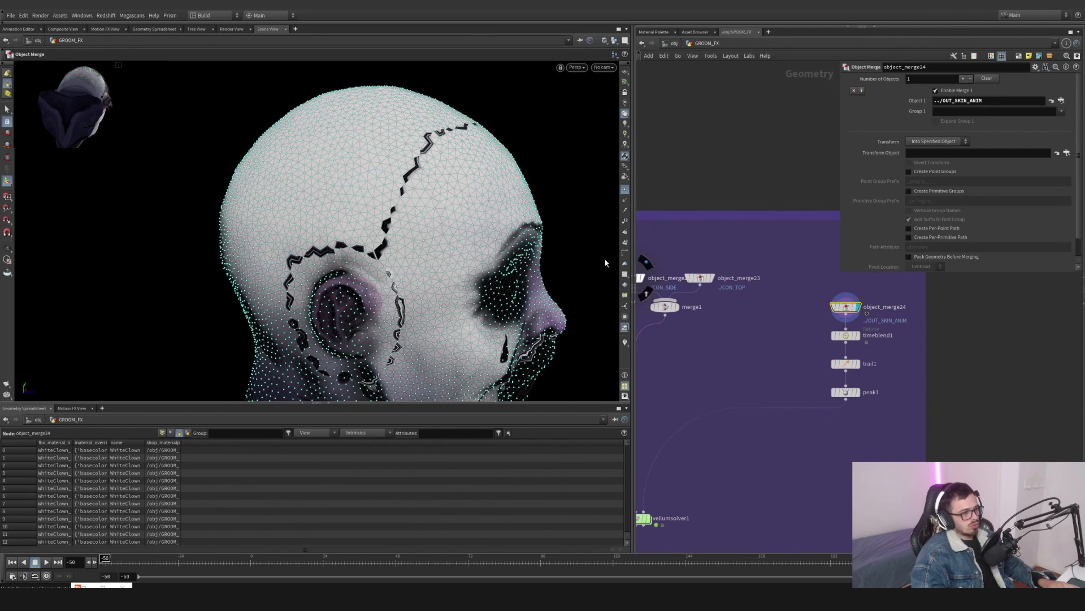
- Step through the skin input chain's timeblend1, trail1 and peak1 nodes to check the collision surface
{"action": "left_click", "coordinate": [625, 193]}
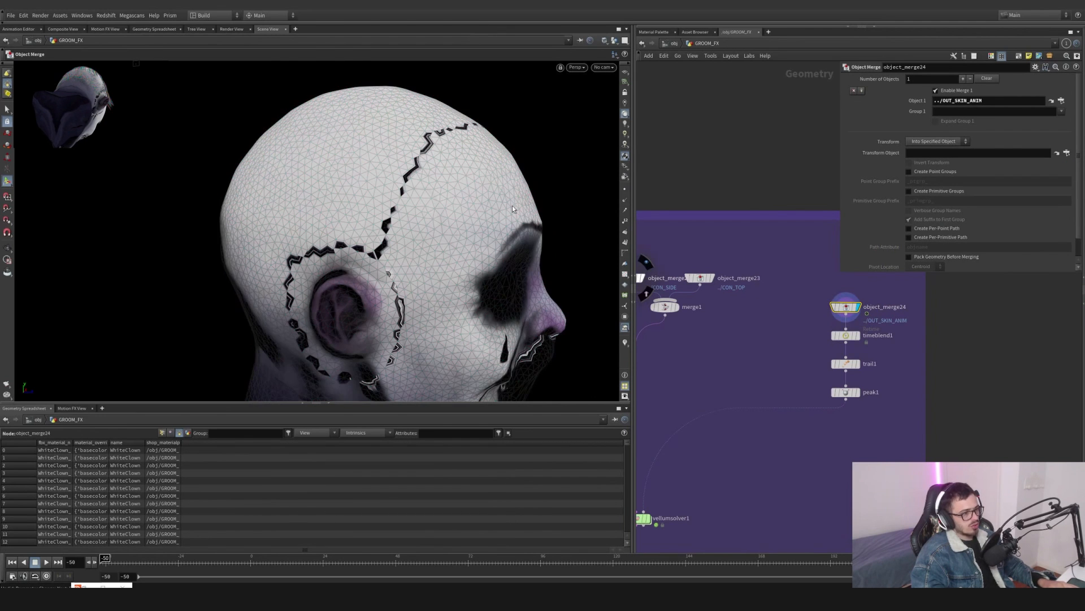
{"action": "scroll", "coordinate": [513, 205], "scroll_direction": "up", "scroll_amount": 5}
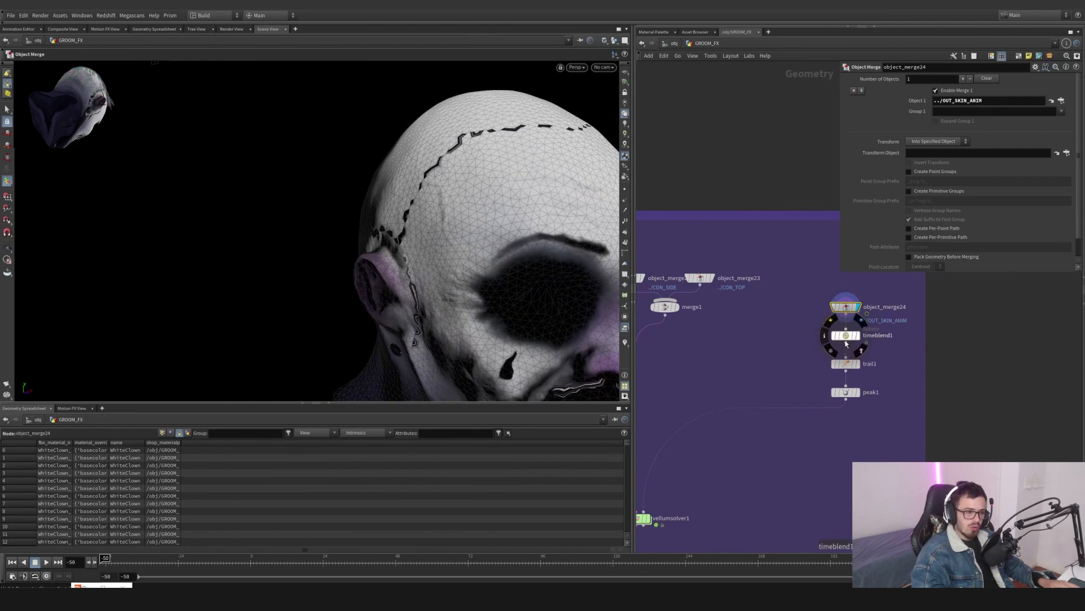
{"action": "left_click_drag", "start_coordinate": [828, 328], "coordinate": [885, 378]}
{"action": "key", "text": "Escape"}
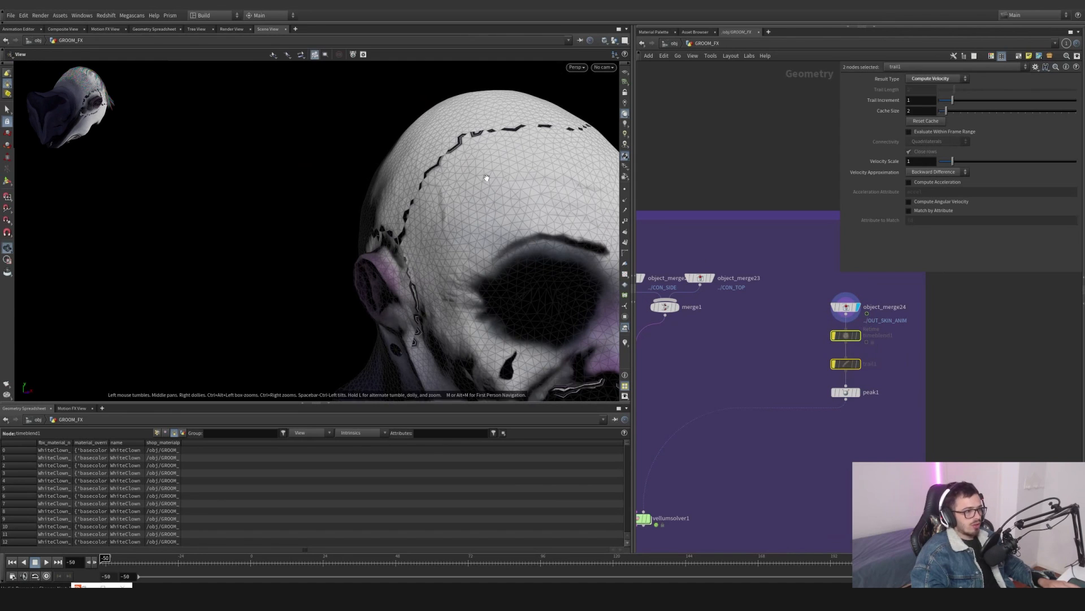
{"action": "left_click_drag", "start_coordinate": [478, 159], "coordinate": [474, 213]}
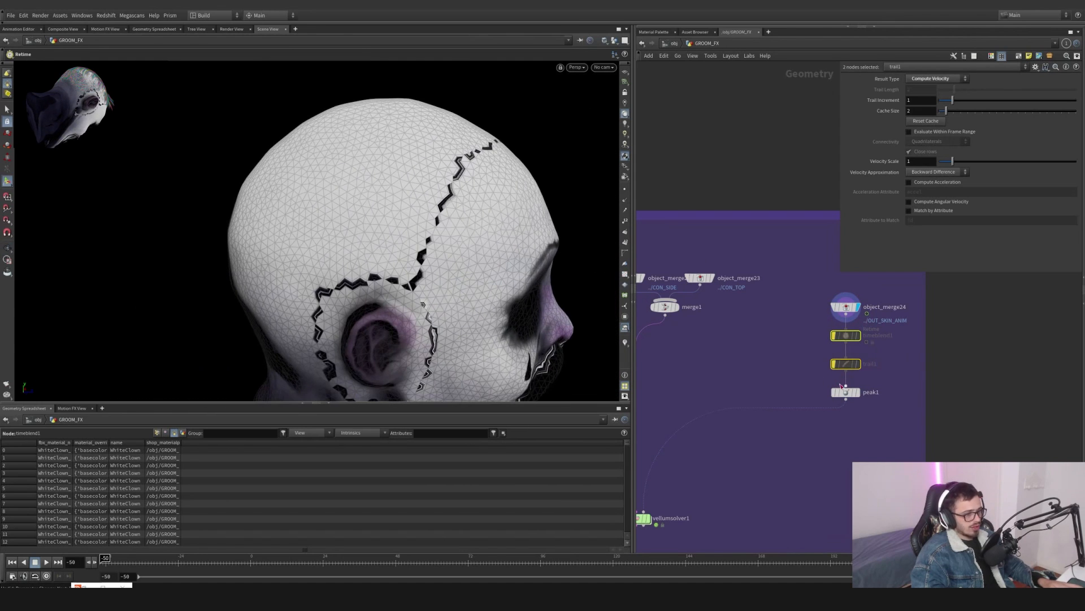
{"action": "left_click_drag", "start_coordinate": [879, 420], "coordinate": [824, 389]}
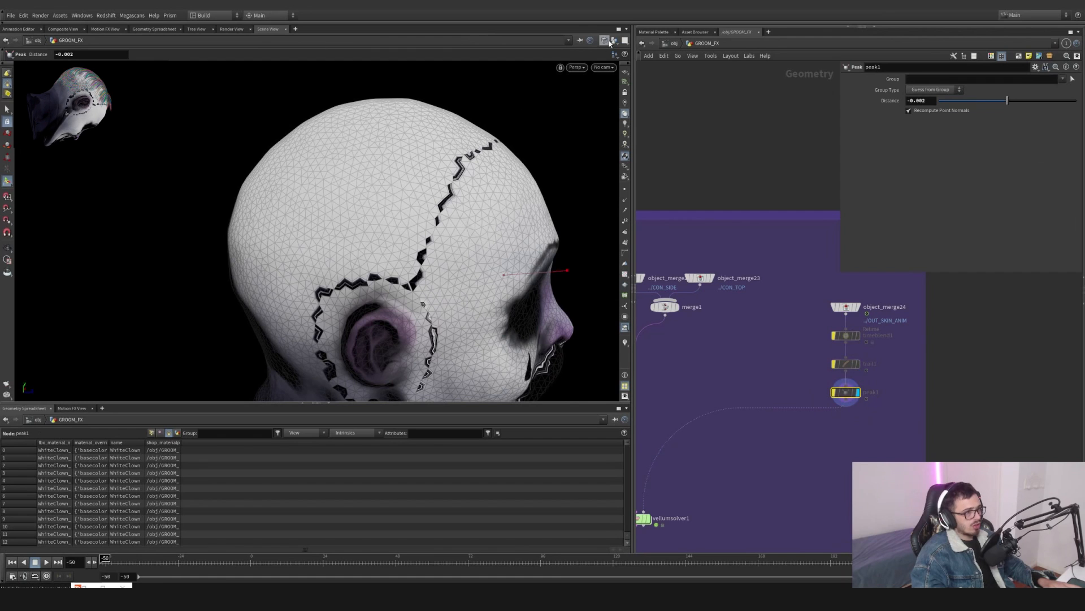
{"action": "mouse_move", "coordinate": [830, 390]}
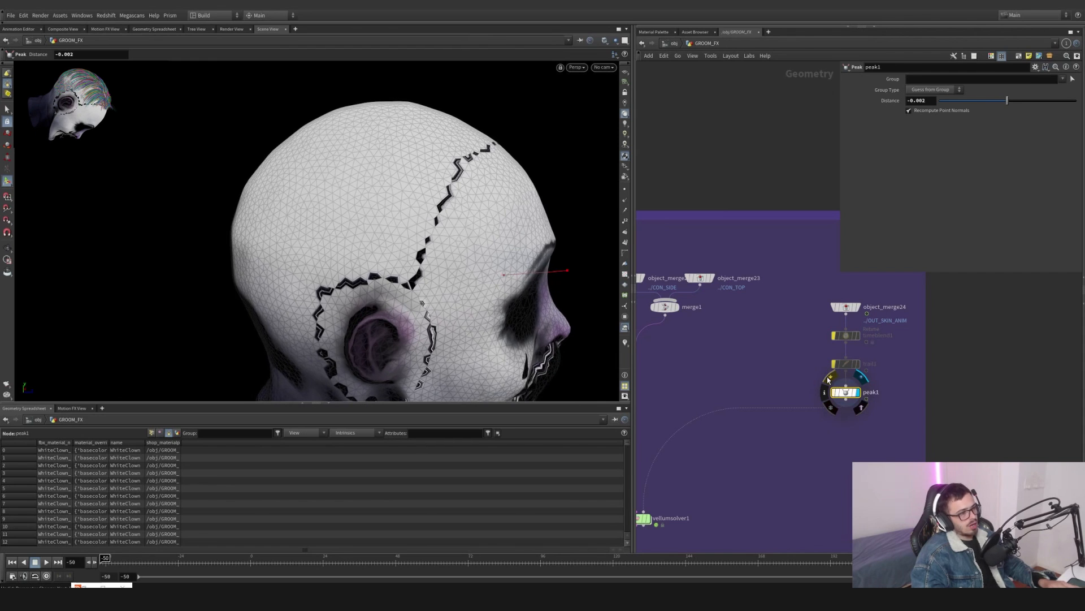
{"action": "left_click", "coordinate": [846, 363], "text": "shift"}
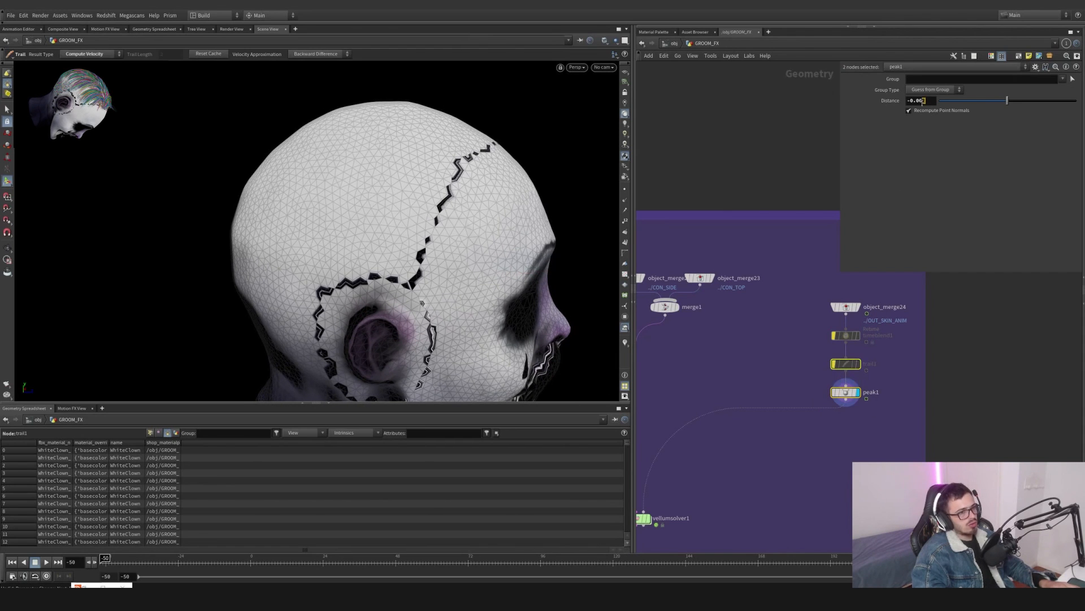
{"action": "key", "text": "Return"}
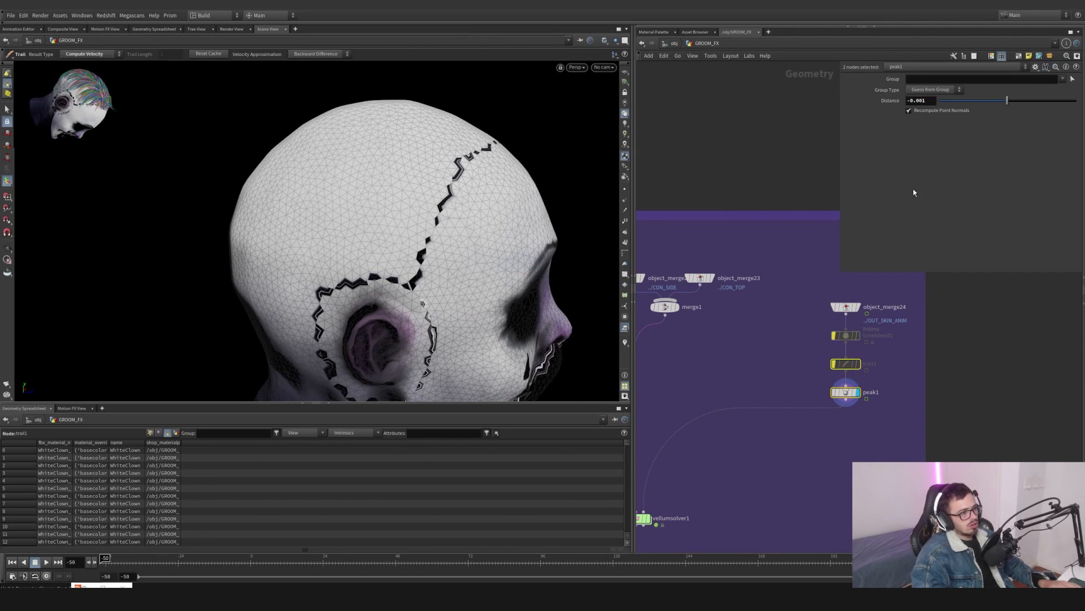
{"action": "left_click", "coordinate": [846, 392]}
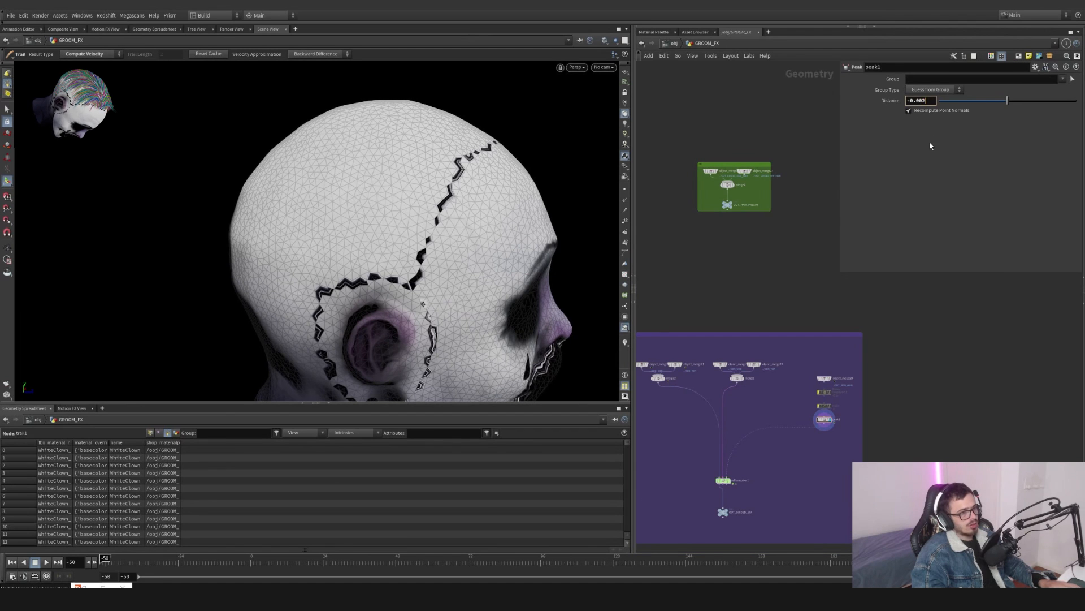
{"action": "key", "text": "Return"}
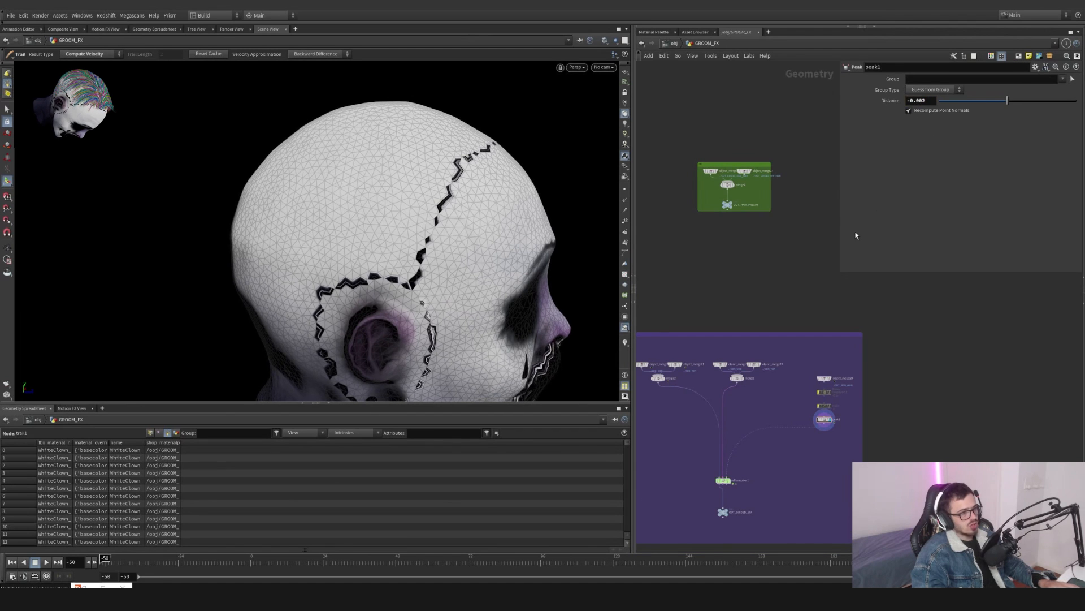
- Select vellumsolver1, play the simulation and orbit the viewport to review the guided hair motion
{"action": "middle_click_drag", "start_coordinate": [741, 513], "coordinate": [761, 391]}
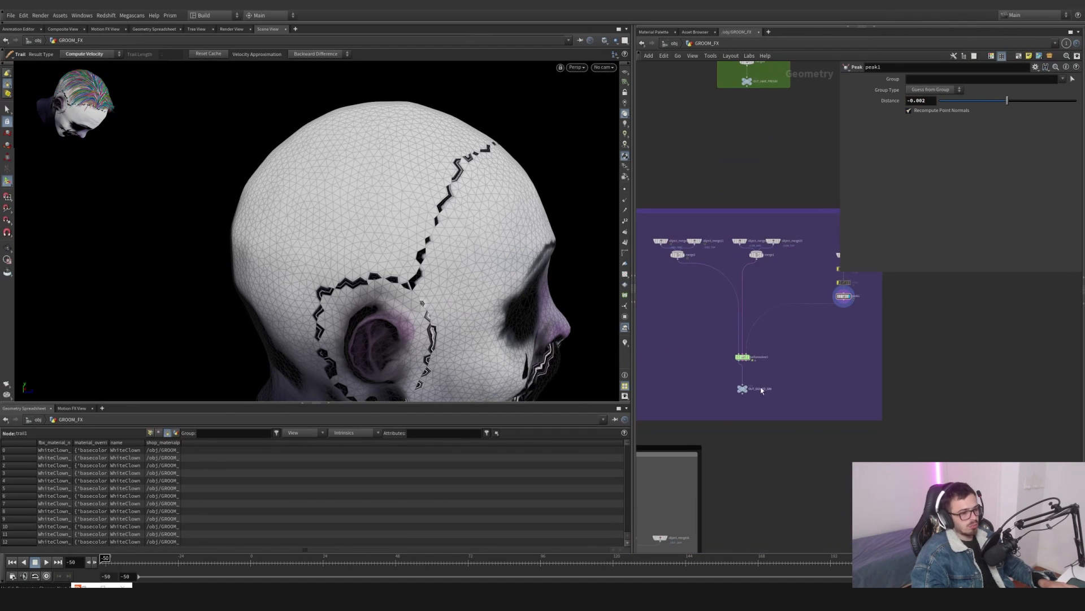
{"action": "scroll", "coordinate": [741, 315], "scroll_direction": "up", "scroll_amount": 3}
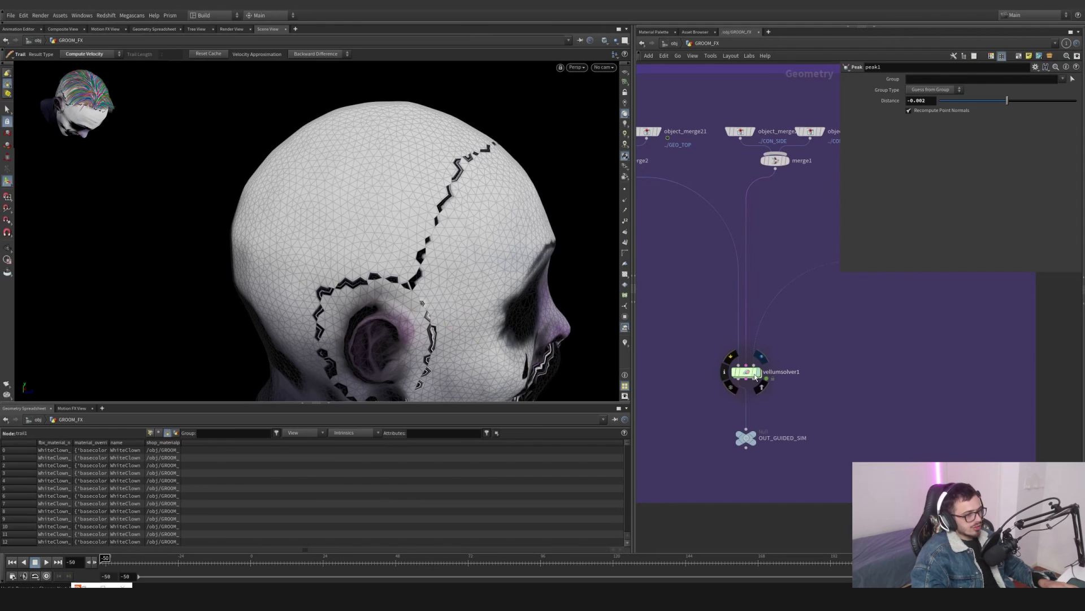
{"action": "left_click", "coordinate": [749, 372]}
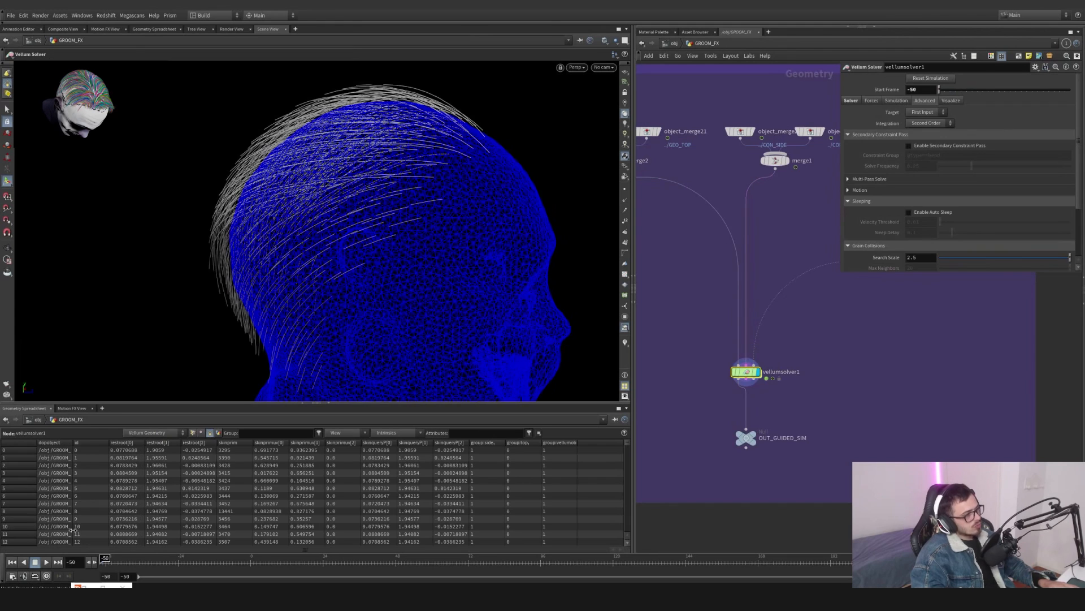
{"action": "left_click", "coordinate": [47, 562]}
{"action": "key", "text": "Escape"}
{"action": "left_click_drag", "start_coordinate": [310, 314], "coordinate": [257, 304]}
{"action": "right_click_drag", "start_coordinate": [258, 303], "coordinate": [242, 309]}
{"action": "middle_click_drag", "start_coordinate": [242, 310], "coordinate": [252, 287]}
{"action": "left_click_drag", "start_coordinate": [252, 288], "coordinate": [376, 259]}
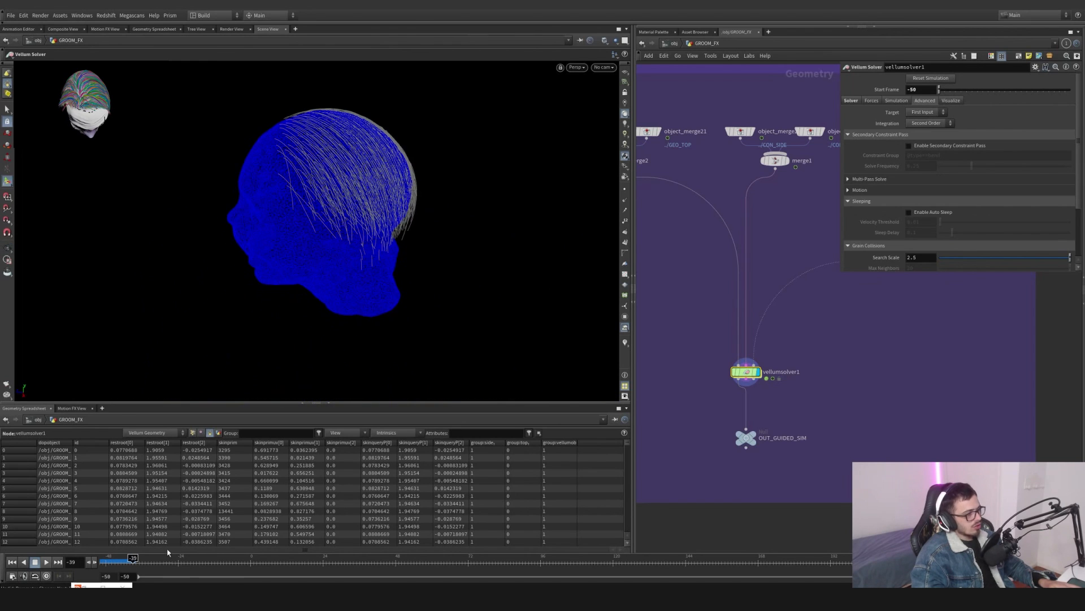
{"action": "mouse_move", "coordinate": [125, 562]}
{"action": "left_mouse_down"}
{"action": "mouse_move", "coordinate": [112, 562]}
{"action": "mouse_move", "coordinate": [124, 563]}
{"action": "left_mouse_up"}
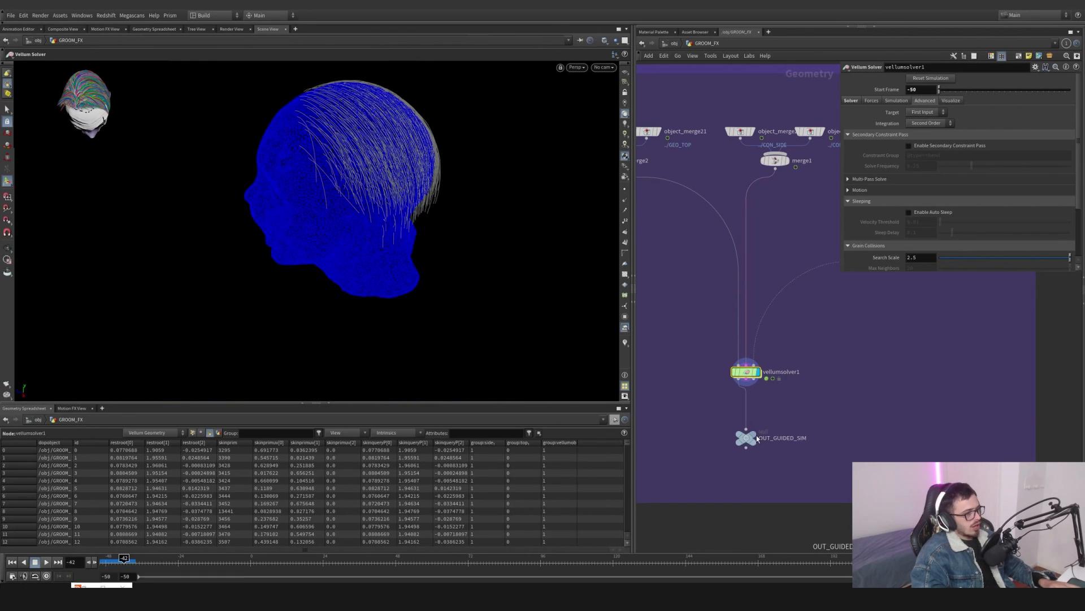
- Select the OUT_GUIDED_SIM output and pan around the network to review the simulated guides
{"action": "left_click", "coordinate": [756, 436]}
{"action": "scroll", "coordinate": [808, 384], "scroll_direction": "down", "scroll_amount": 2}
{"action": "left_click_drag", "start_coordinate": [823, 391], "coordinate": [738, 452]}
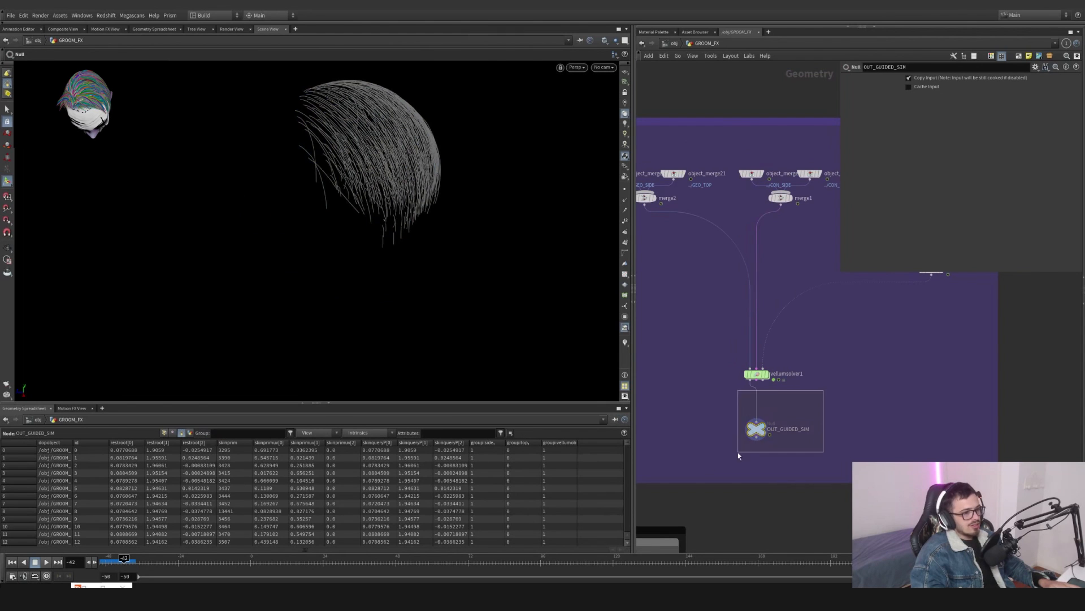
{"action": "left_click_drag", "start_coordinate": [880, 385], "coordinate": [796, 430]}
{"action": "left_click_drag", "start_coordinate": [849, 388], "coordinate": [699, 478]}
{"action": "scroll", "coordinate": [872, 339], "scroll_direction": "down", "scroll_amount": 2}
{"action": "middle_click_drag", "start_coordinate": [870, 331], "coordinate": [819, 559]}
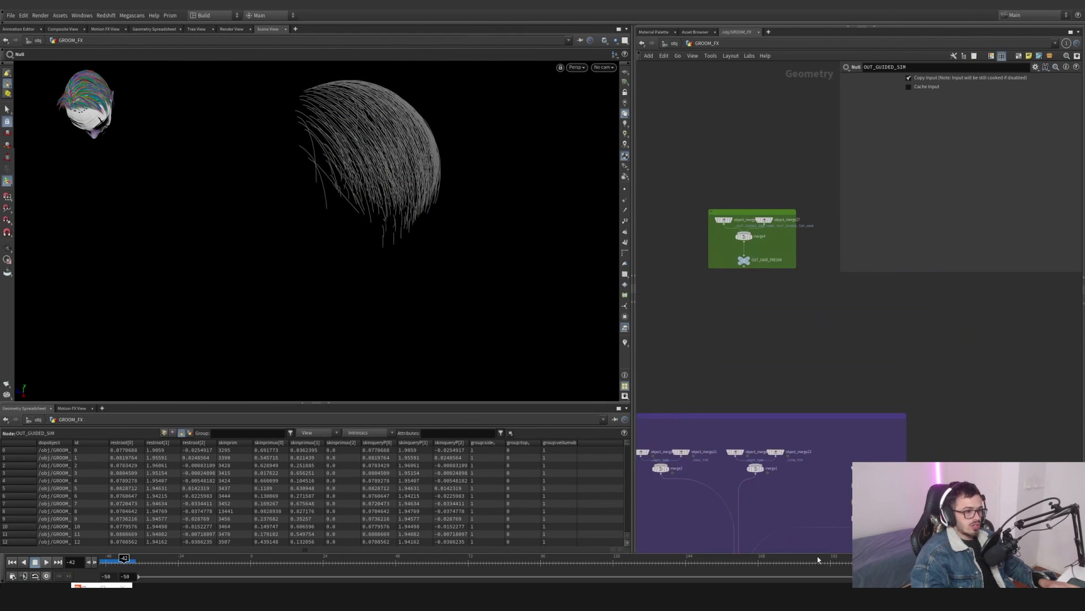
- Pan and zoom around the GROOM_FX network to review the side and top guide simulation boxes
{"action": "scroll", "coordinate": [781, 286], "scroll_direction": "up", "scroll_amount": 4}
{"action": "scroll", "coordinate": [715, 232], "scroll_direction": "down", "scroll_amount": 6}
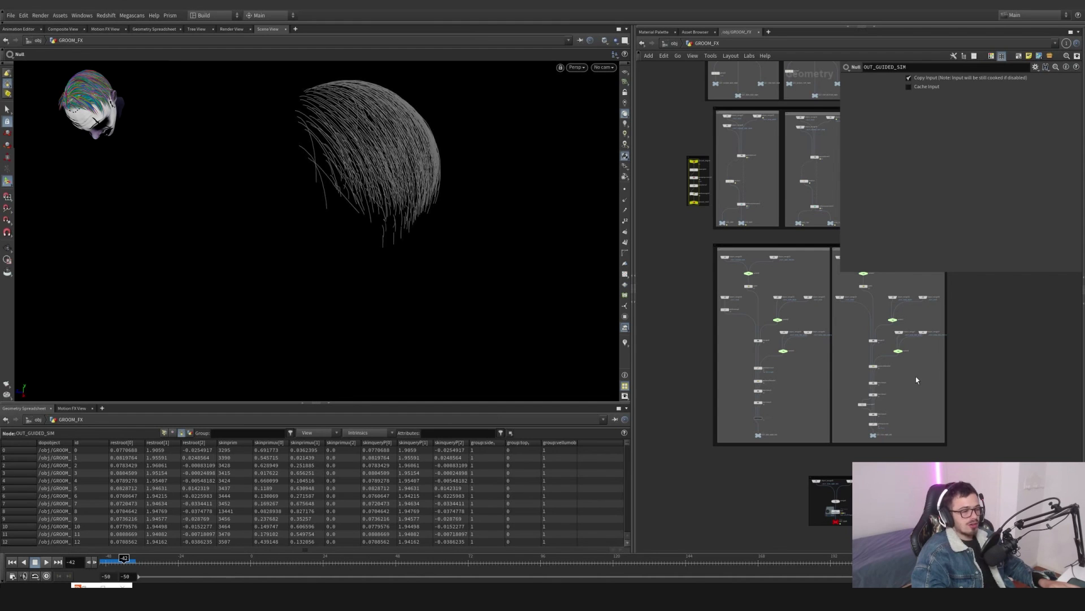
{"action": "middle_click_drag", "start_coordinate": [916, 379], "coordinate": [905, 382]}
{"action": "middle_click_drag", "start_coordinate": [768, 315], "coordinate": [788, 353]}
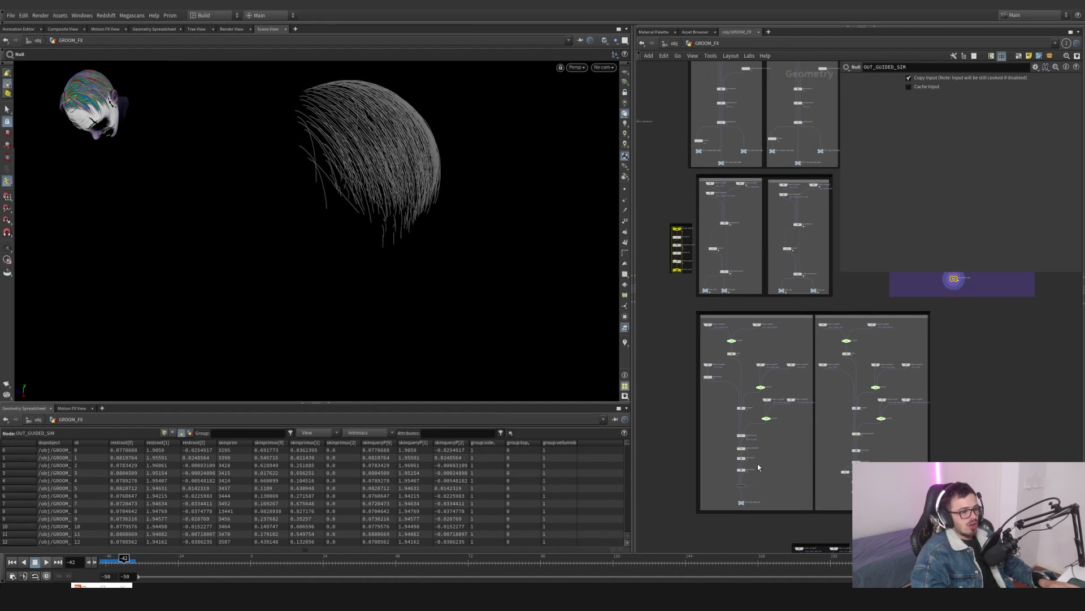
{"action": "scroll", "coordinate": [758, 467], "scroll_direction": "up", "scroll_amount": 5}
{"action": "left_click_drag", "start_coordinate": [730, 486], "coordinate": [723, 484]}
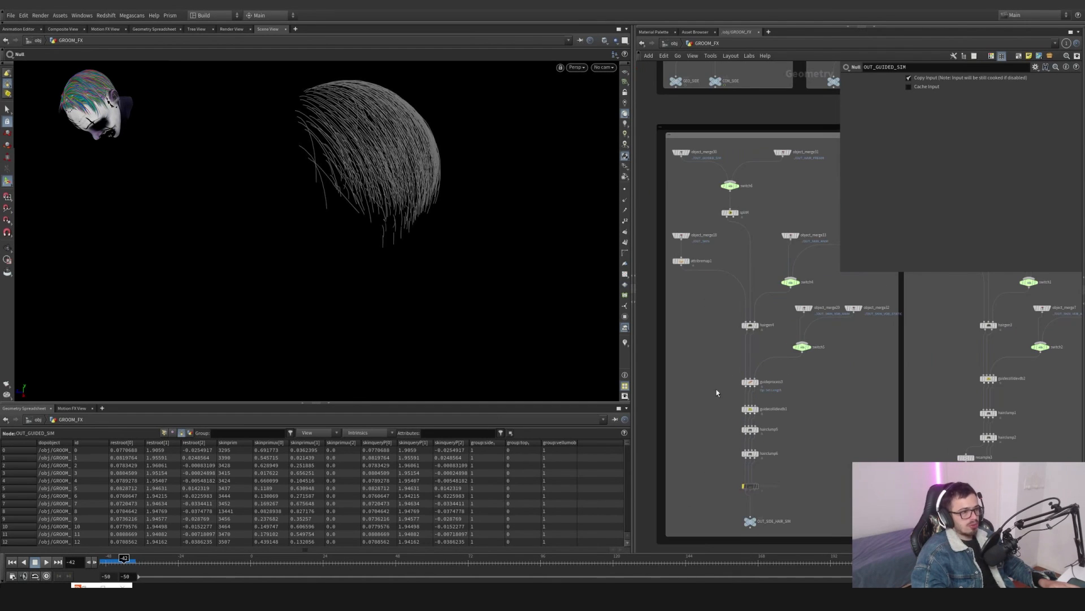
{"action": "scroll", "coordinate": [716, 388], "scroll_direction": "down", "scroll_amount": 1}
{"action": "middle_click_drag", "start_coordinate": [742, 234], "coordinate": [769, 374]}
{"action": "scroll", "coordinate": [740, 300], "scroll_direction": "up", "scroll_amount": 1}
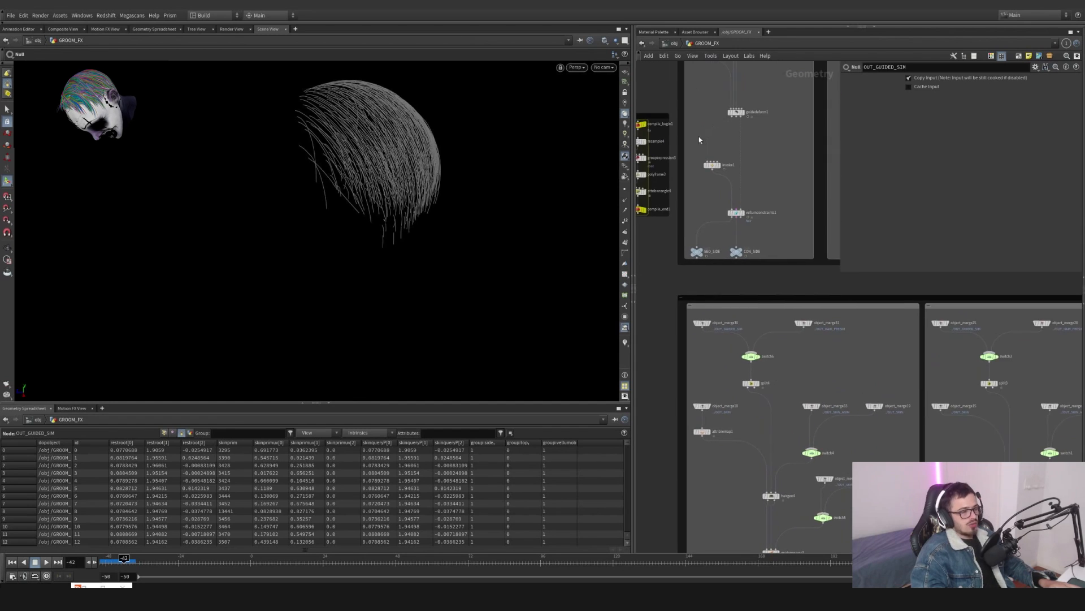
- Open the HEAD object to inspect its switch3 skin switch, then return to the GROOM_FX network
{"action": "left_click", "coordinate": [673, 43]}
{"action": "double_click", "coordinate": [846, 322]}
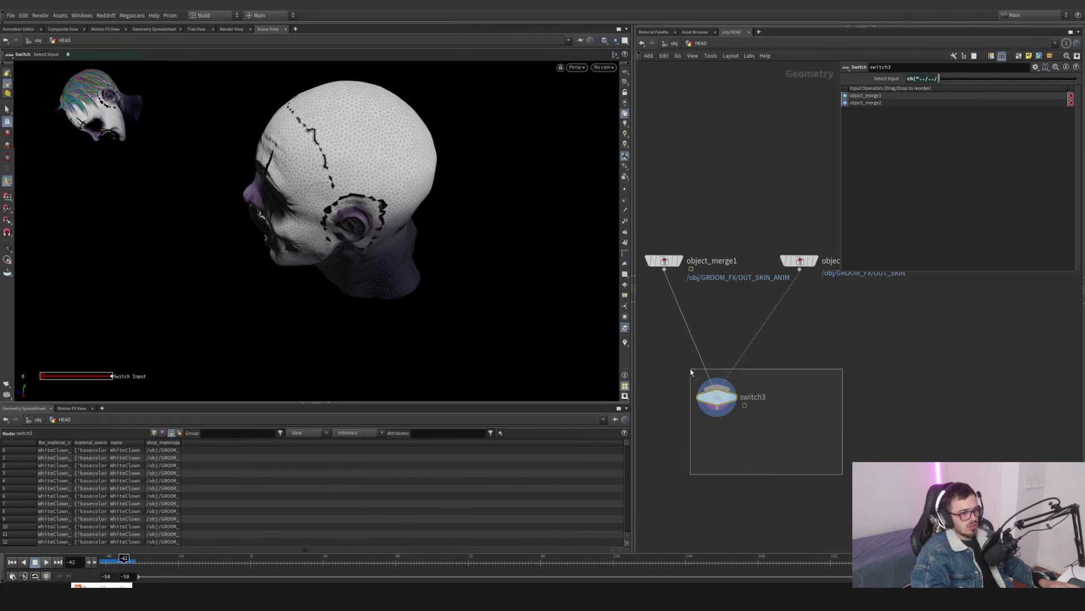
{"action": "mouse_move", "coordinate": [715, 406]}
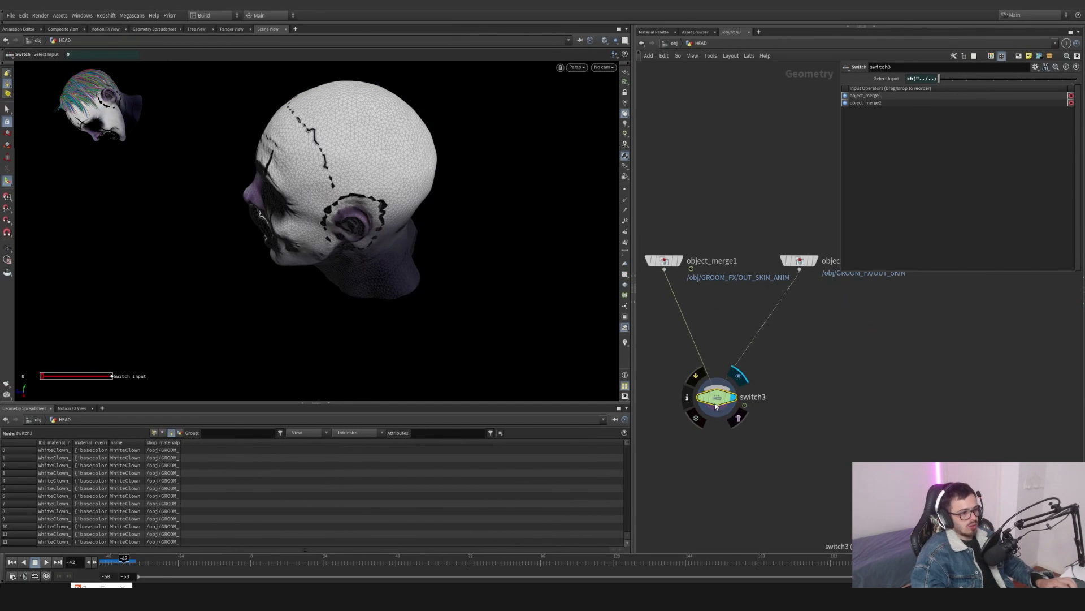
{"action": "left_click", "coordinate": [675, 43]}
{"action": "left_click", "coordinate": [739, 325]}
{"action": "double_click", "coordinate": [741, 328]}
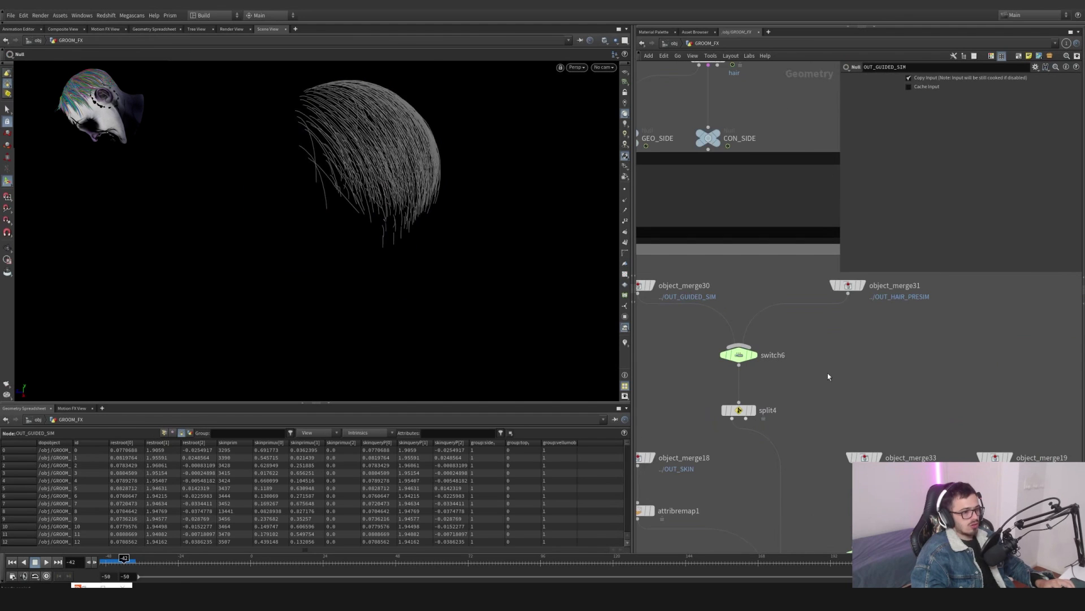
- Inspect switch6 and its object_merge30 and object_merge31 inputs for the guided sim and hair presim
{"action": "left_click", "coordinate": [827, 372]}
{"action": "key", "text": "Delete"}
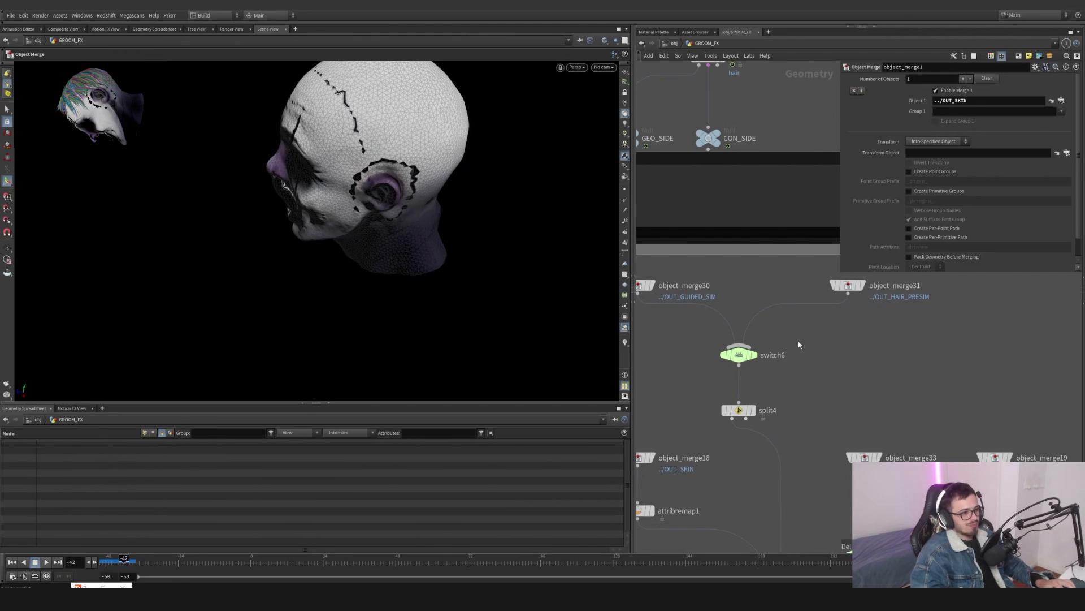
{"action": "middle_click_drag", "start_coordinate": [798, 341], "coordinate": [870, 353]}
{"action": "mouse_move", "coordinate": [825, 371]}
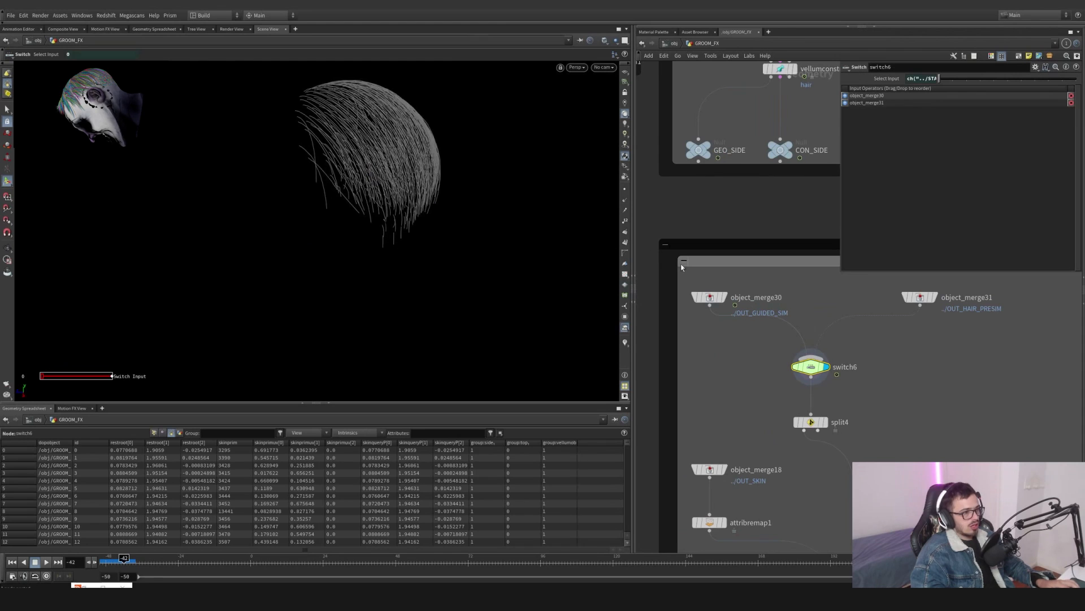
{"action": "left_click_drag", "start_coordinate": [759, 325], "coordinate": [698, 283]}
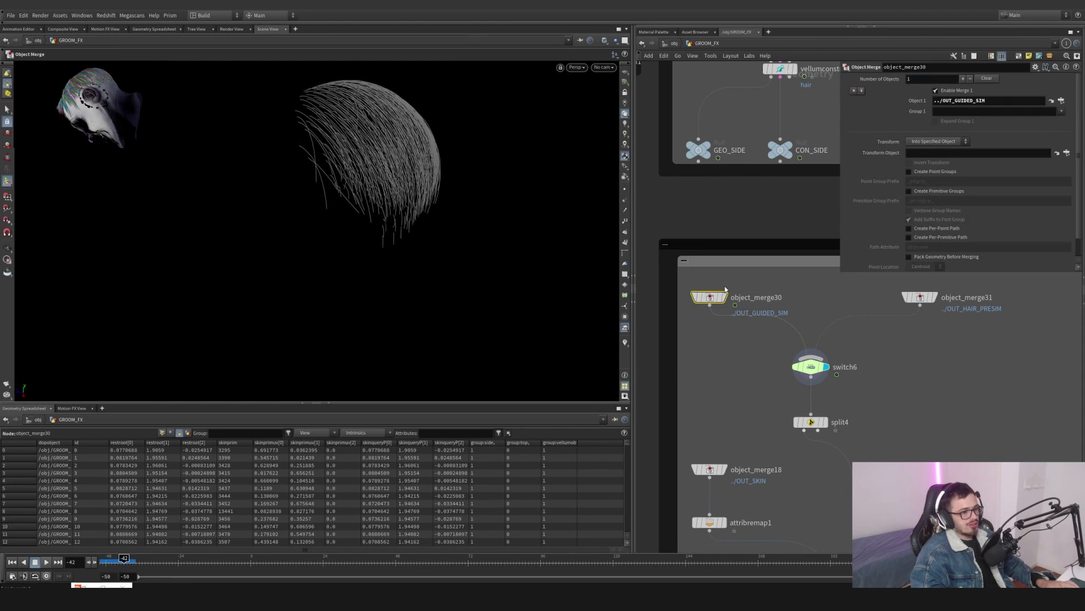
{"action": "middle_click_drag", "start_coordinate": [973, 343], "coordinate": [922, 359]}
{"action": "left_click_drag", "start_coordinate": [951, 359], "coordinate": [848, 320]}
{"action": "left_click", "coordinate": [887, 294]}
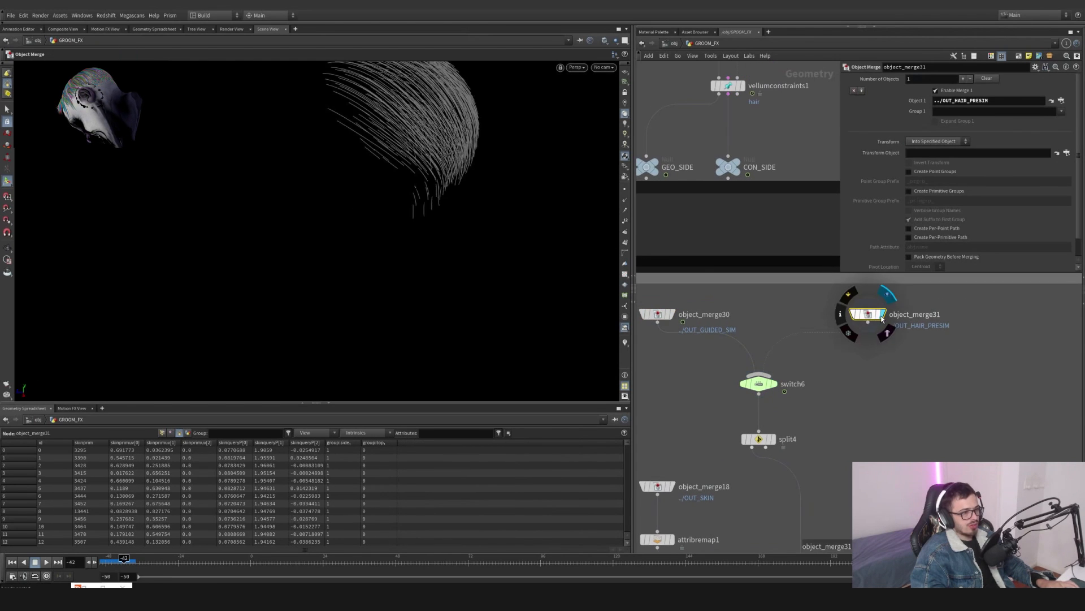
{"action": "left_click", "coordinate": [674, 314]}
{"action": "left_click", "coordinate": [882, 315]}
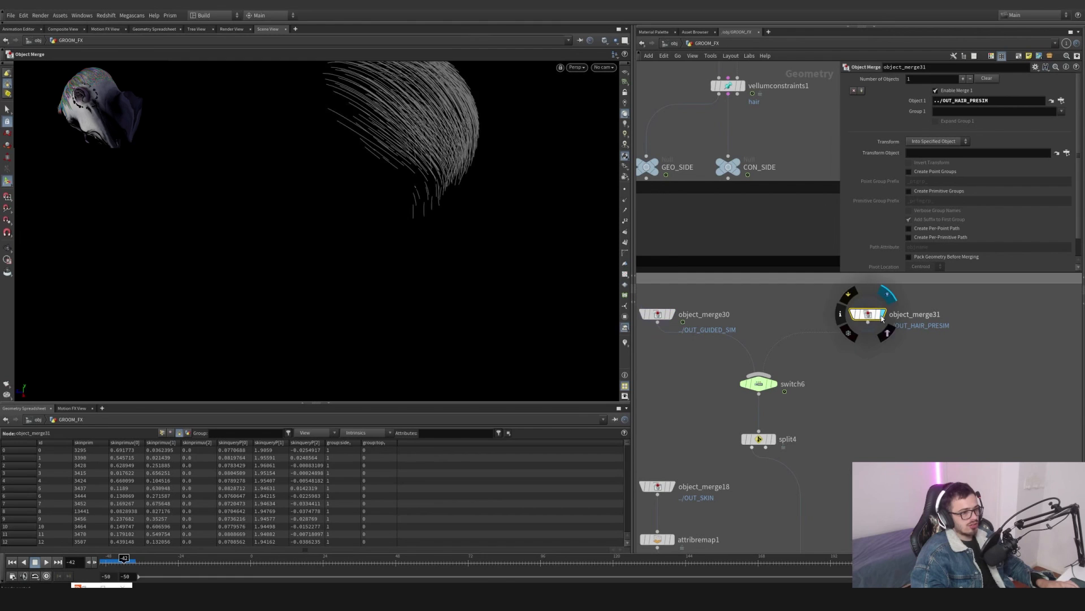
{"action": "left_click", "coordinate": [774, 388]}
- Locate the STATIC_CONTROLLER null and enable its static toggle
{"action": "scroll", "coordinate": [674, 358], "scroll_direction": "down", "scroll_amount": 10}
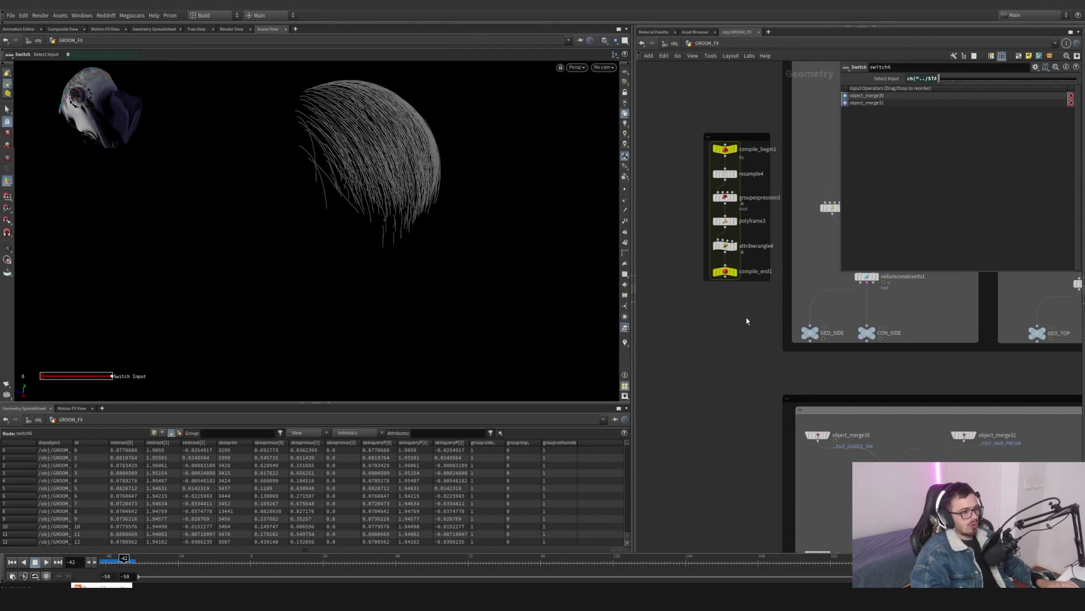
{"action": "left_click_drag", "start_coordinate": [737, 223], "coordinate": [785, 476]}
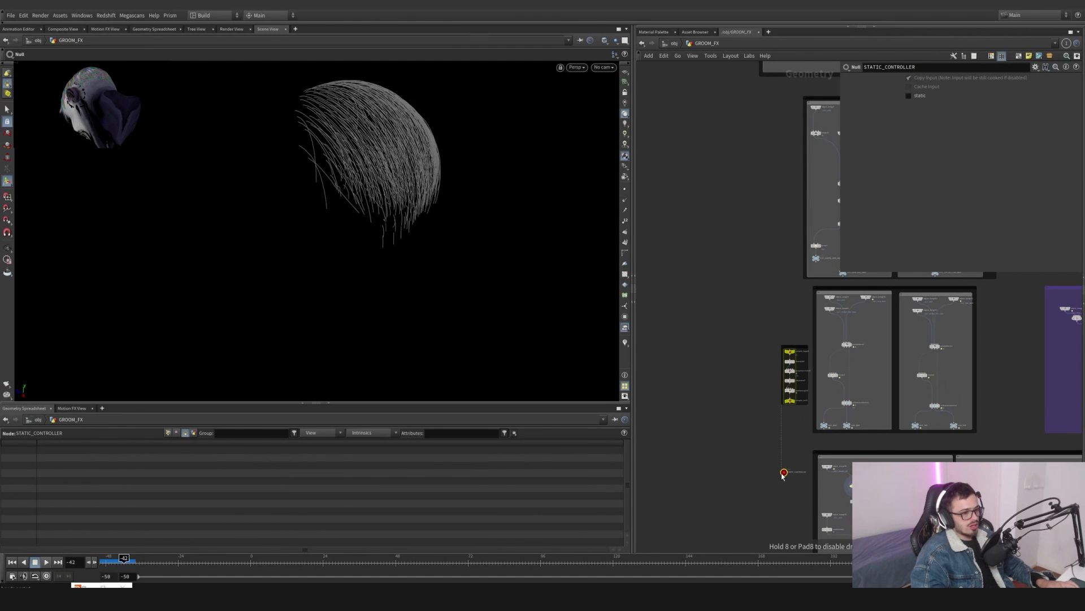
{"action": "scroll", "coordinate": [794, 498], "scroll_direction": "up", "scroll_amount": 3}
{"action": "middle_click_drag", "start_coordinate": [793, 498], "coordinate": [739, 450]}
{"action": "scroll", "coordinate": [739, 450], "scroll_direction": "up", "scroll_amount": 5}
{"action": "left_click_drag", "start_coordinate": [739, 448], "coordinate": [728, 432]}
{"action": "scroll", "coordinate": [728, 431], "scroll_direction": "down", "scroll_amount": 3}
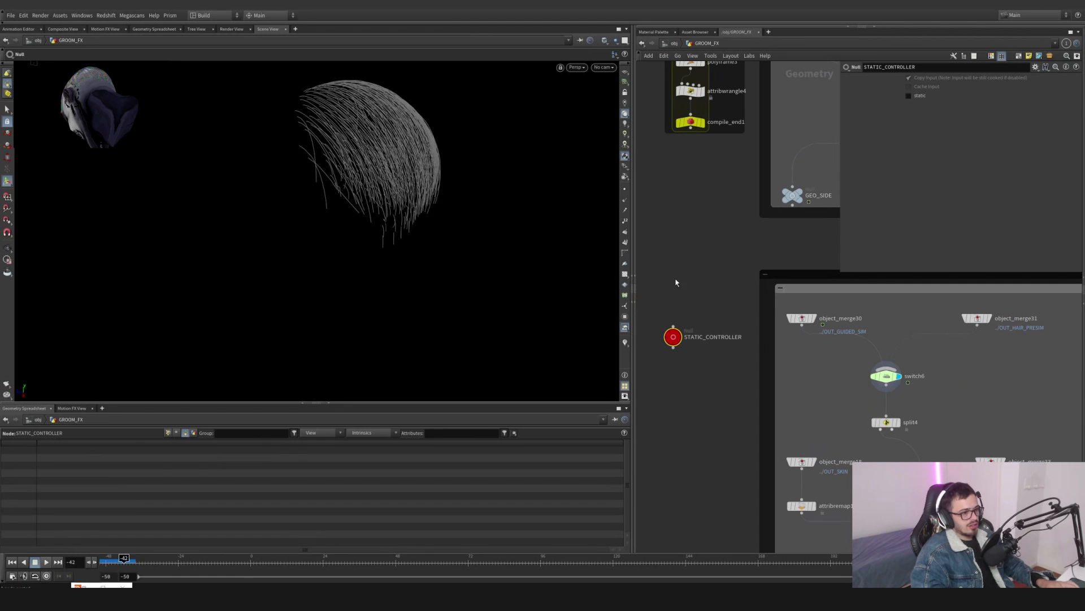
{"action": "left_click", "coordinate": [921, 95]}
{"action": "left_click", "coordinate": [921, 95]}
{"action": "left_click", "coordinate": [922, 95]}
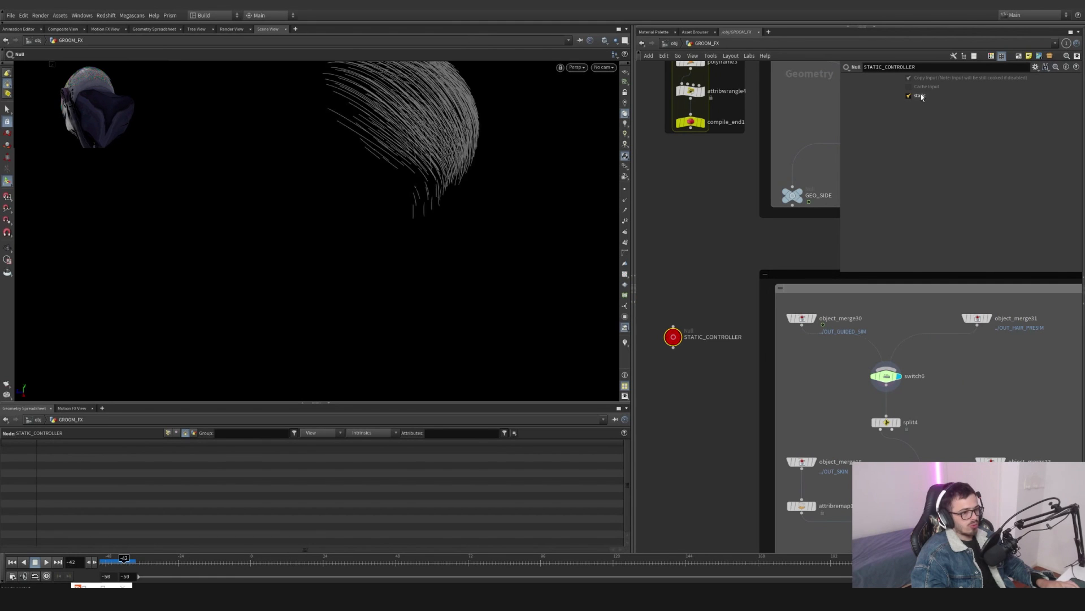
{"action": "left_click", "coordinate": [921, 96]}
{"action": "middle_click_drag", "start_coordinate": [938, 393], "coordinate": [825, 282]}
{"action": "left_click", "coordinate": [920, 97]}
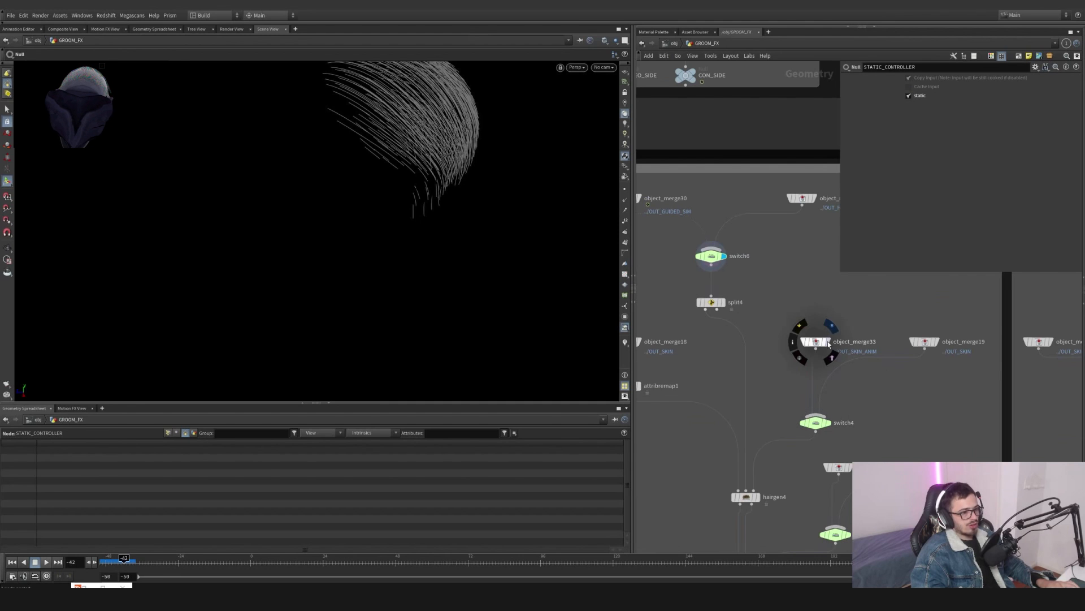
- Inspect the object_merge33 and object_merge19 skin inputs and the OUT_SKIN_ANIM output
{"action": "left_click", "coordinate": [831, 326]}
{"action": "left_click", "coordinate": [927, 342]}
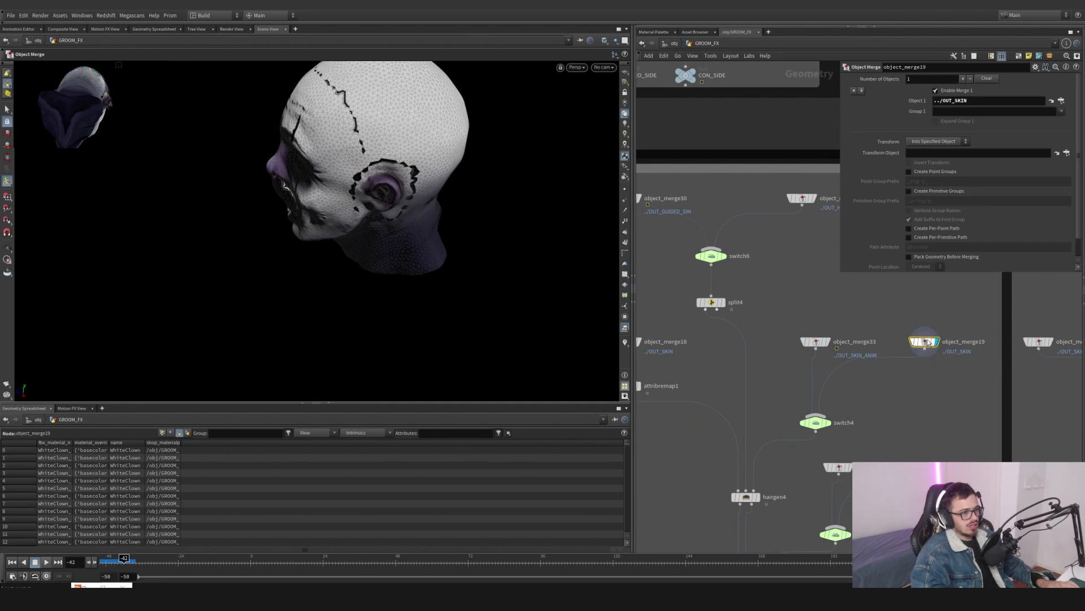
{"action": "scroll", "coordinate": [878, 314], "scroll_direction": "down", "scroll_amount": 10}
{"action": "middle_click_drag", "start_coordinate": [872, 315], "coordinate": [792, 543]}
{"action": "scroll", "coordinate": [797, 337], "scroll_direction": "up", "scroll_amount": 6}
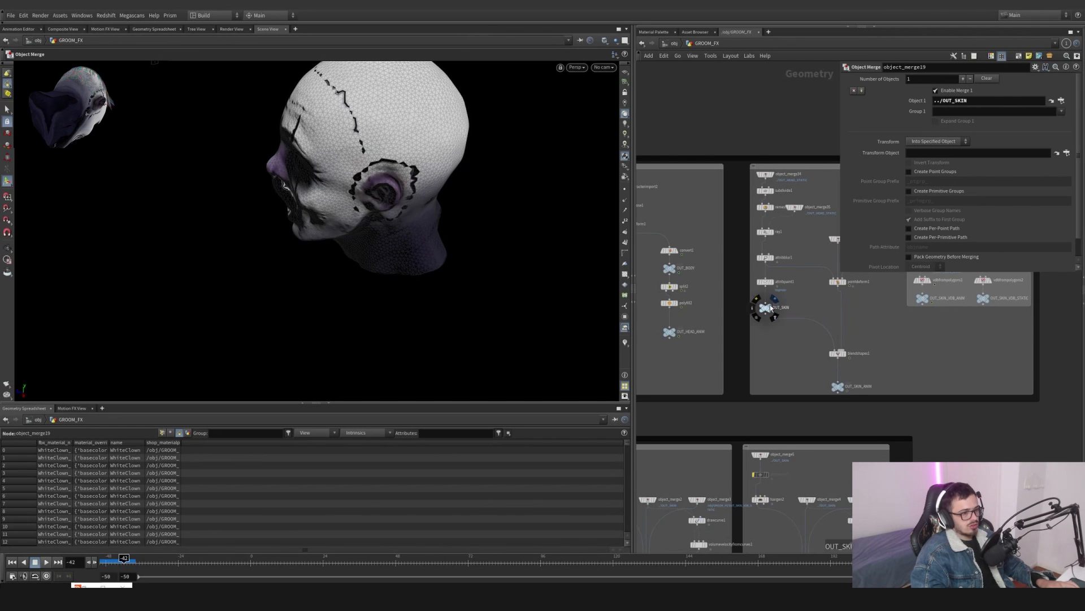
{"action": "left_click", "coordinate": [845, 384]}
{"action": "scroll", "coordinate": [876, 393], "scroll_direction": "down", "scroll_amount": 8}
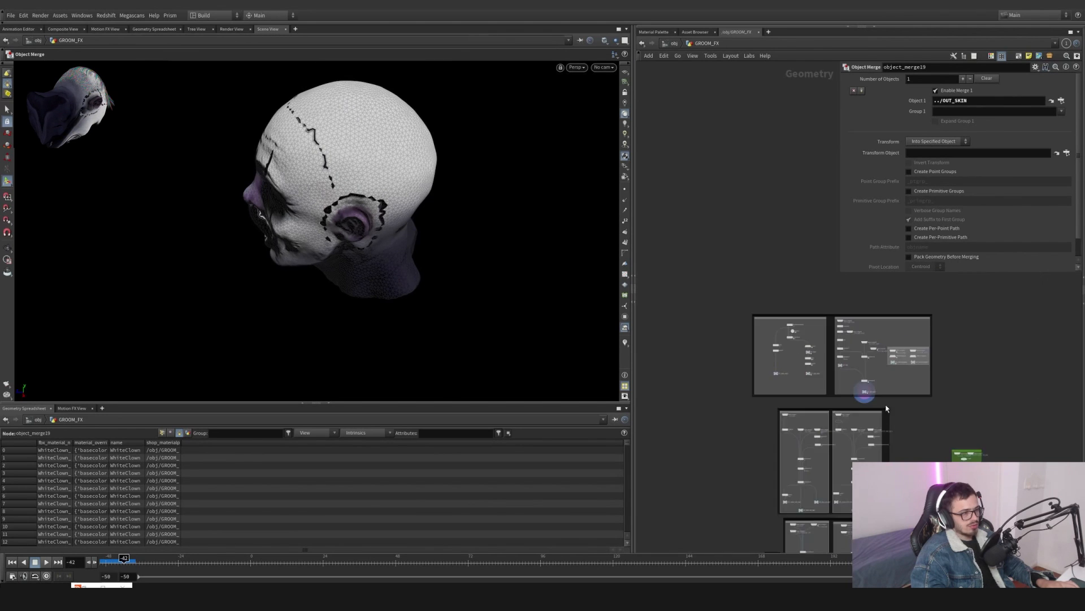
{"action": "middle_click_drag", "start_coordinate": [871, 475], "coordinate": [842, 249]}
{"action": "scroll", "coordinate": [819, 453], "scroll_direction": "up", "scroll_amount": 5}
{"action": "scroll", "coordinate": [823, 484], "scroll_direction": "up", "scroll_amount": 5}
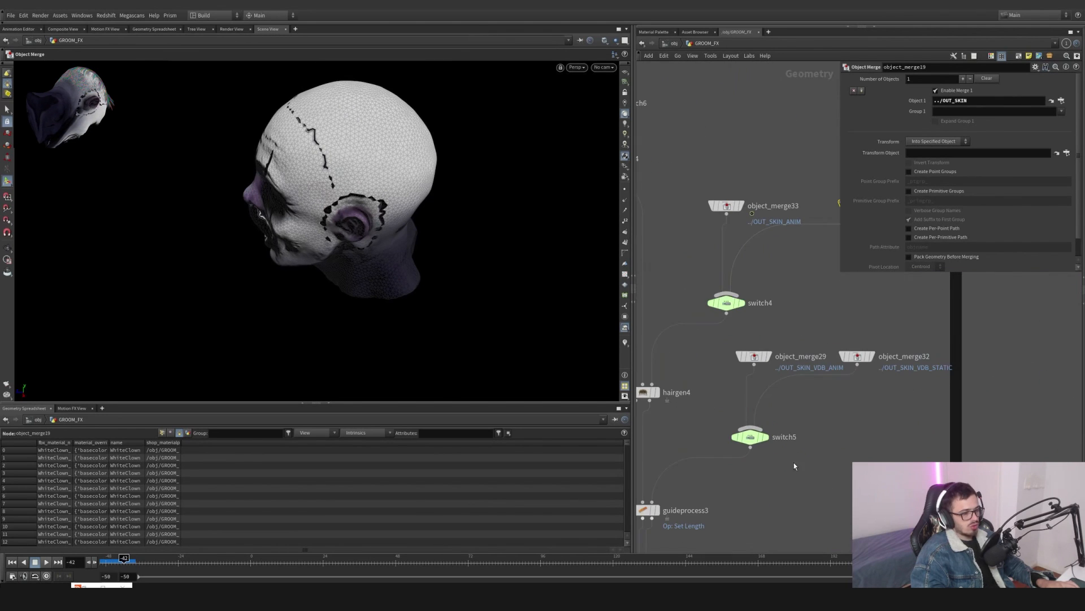
- Check the switch5 VDB skin switch and the STATIC_CONTROLLER it references
{"action": "left_click", "coordinate": [764, 436]}
{"action": "scroll", "coordinate": [814, 424], "scroll_direction": "down", "scroll_amount": 5}
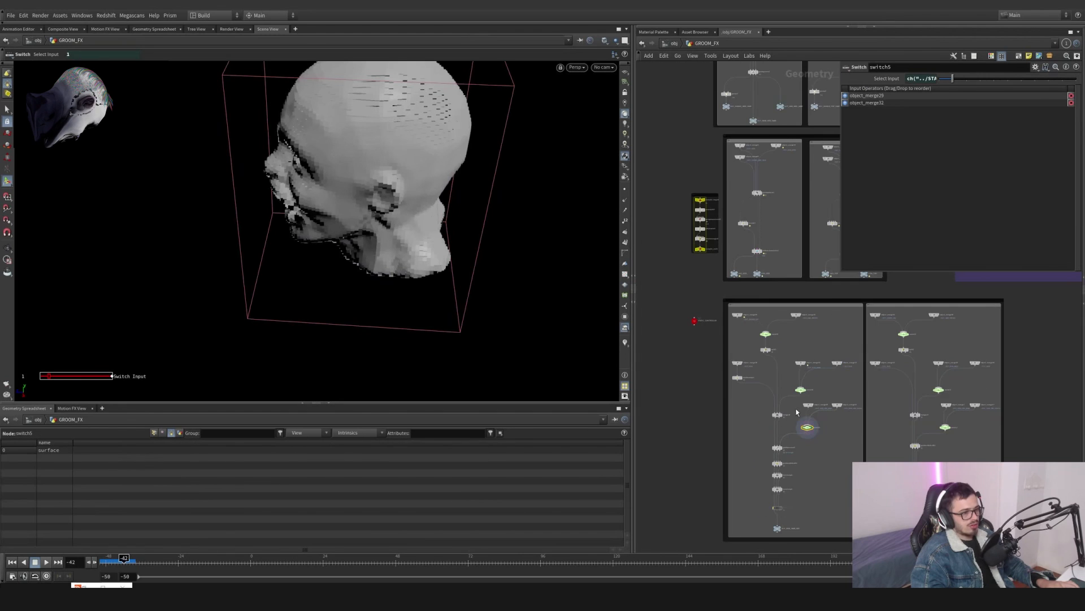
{"action": "left_click", "coordinate": [696, 321]}
{"action": "scroll", "coordinate": [745, 322], "scroll_direction": "down", "scroll_amount": 5}
{"action": "middle_click_drag", "start_coordinate": [760, 325], "coordinate": [746, 448]}
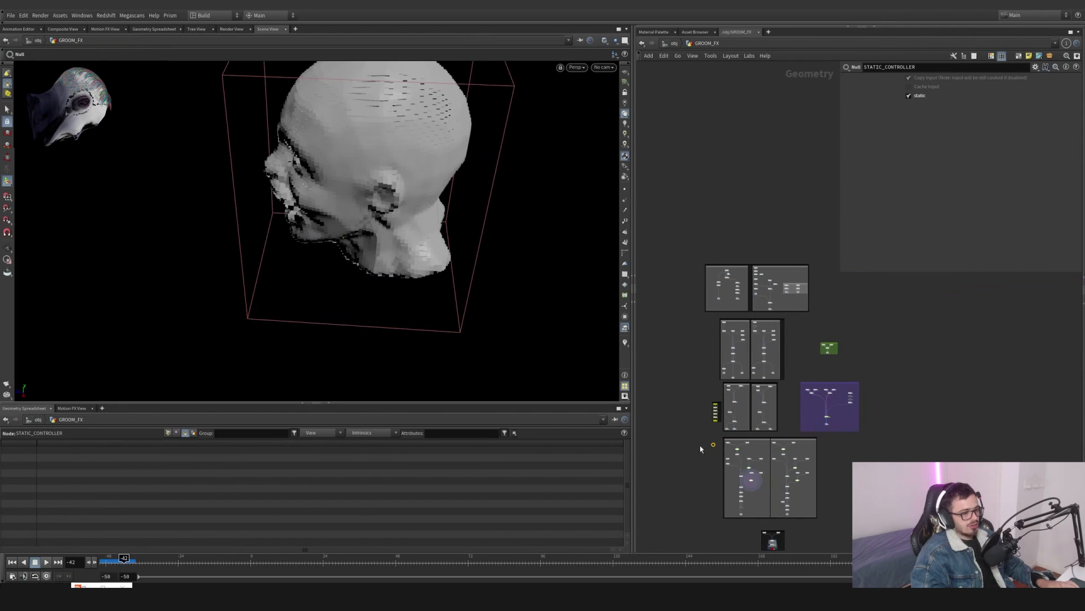
{"action": "scroll", "coordinate": [701, 449], "scroll_direction": "up", "scroll_amount": 5}
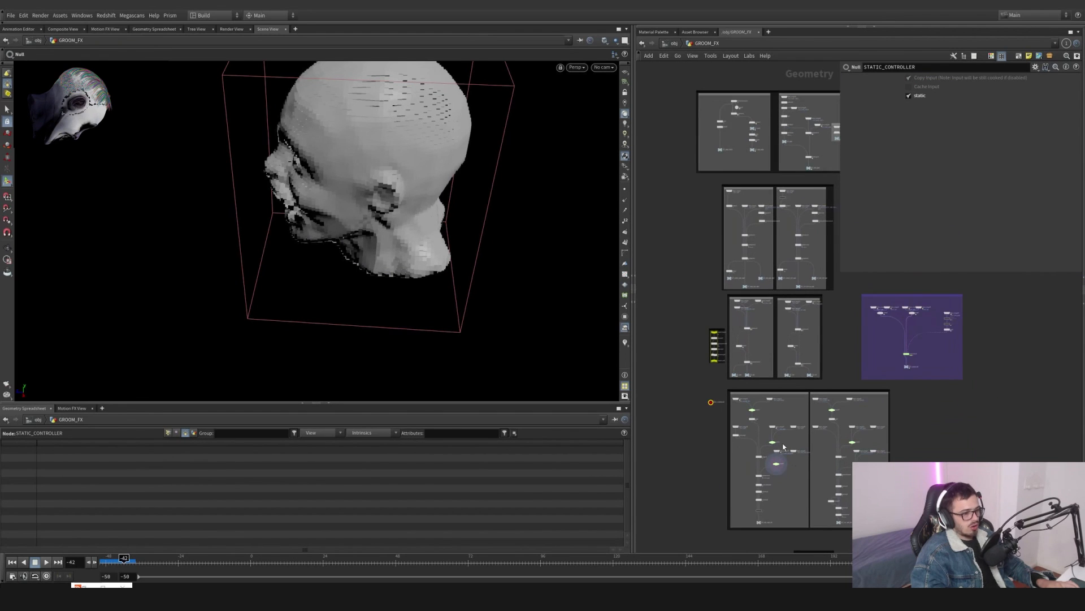
{"action": "scroll", "coordinate": [714, 467], "scroll_direction": "up", "scroll_amount": 5}
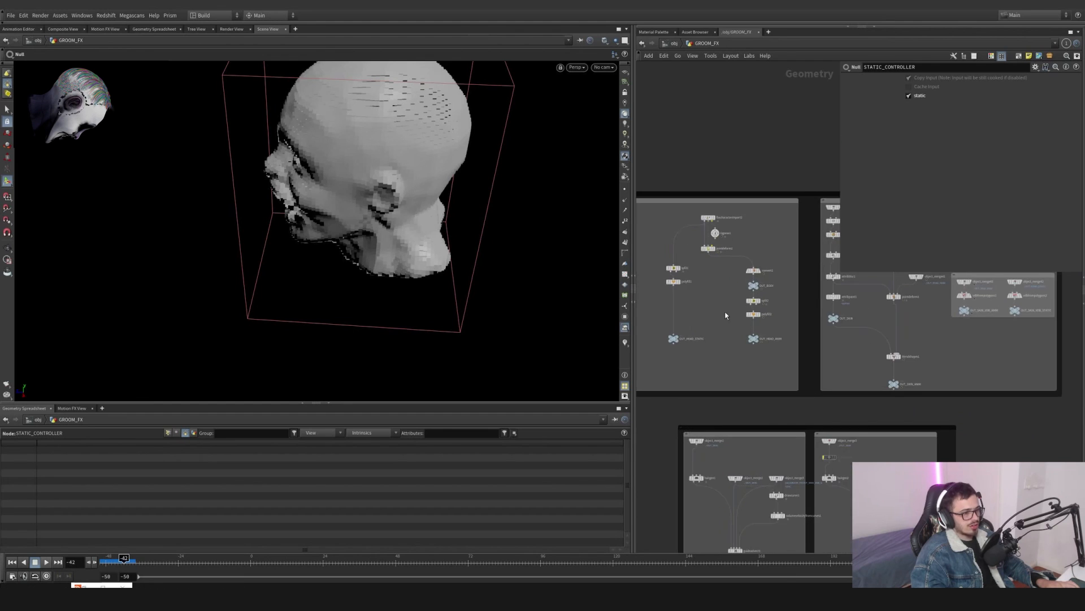
{"action": "left_click_drag", "start_coordinate": [714, 440], "coordinate": [715, 441]}
- Check the OUT_HEAD_ANIM, OUT_SKIN_ANIM and OUT_SKIN_VDB_STATIC outputs in the head preparation network
{"action": "left_click", "coordinate": [777, 436]}
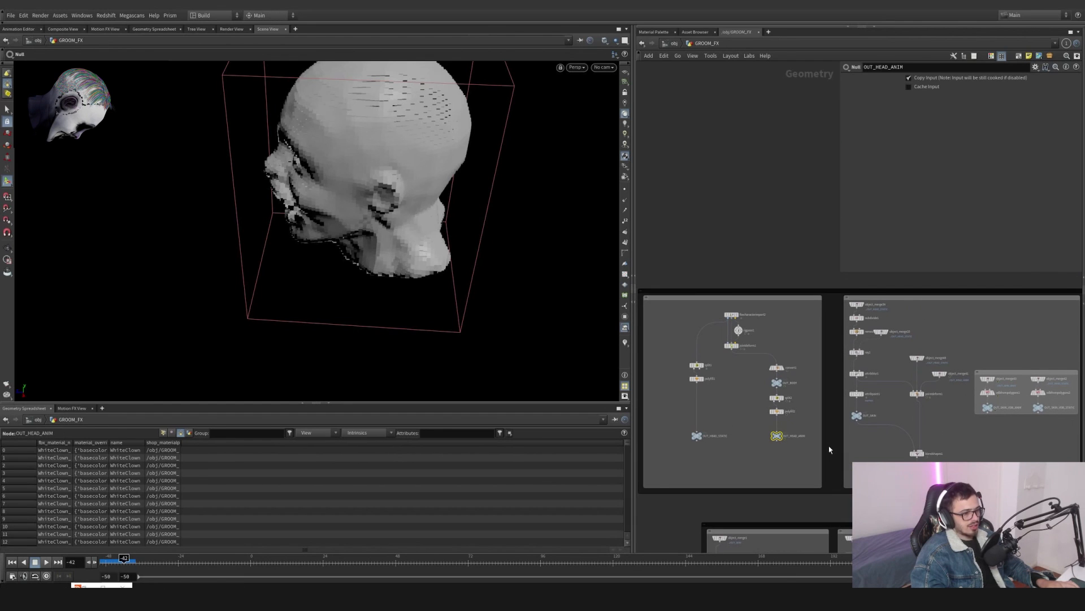
{"action": "left_click", "coordinate": [857, 416]}
{"action": "left_click", "coordinate": [918, 472]}
{"action": "middle_click_drag", "start_coordinate": [999, 450], "coordinate": [941, 453]}
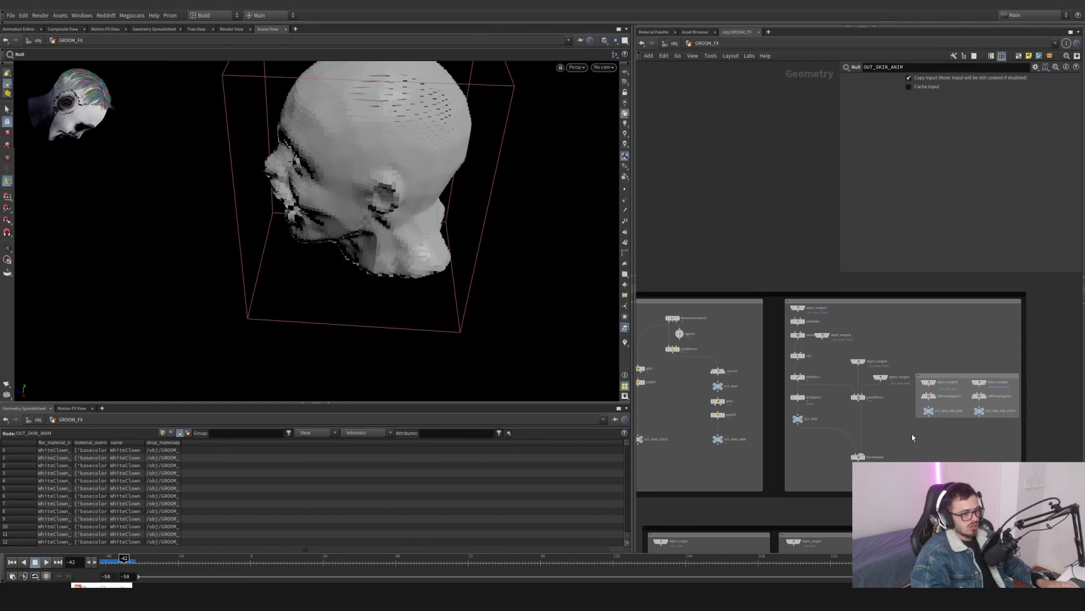
{"action": "left_click", "coordinate": [930, 411]}
{"action": "left_click", "coordinate": [981, 411]}
{"action": "scroll", "coordinate": [993, 412], "scroll_direction": "down", "scroll_amount": 5}
{"action": "scroll", "coordinate": [705, 268], "scroll_direction": "up", "scroll_amount": 5}
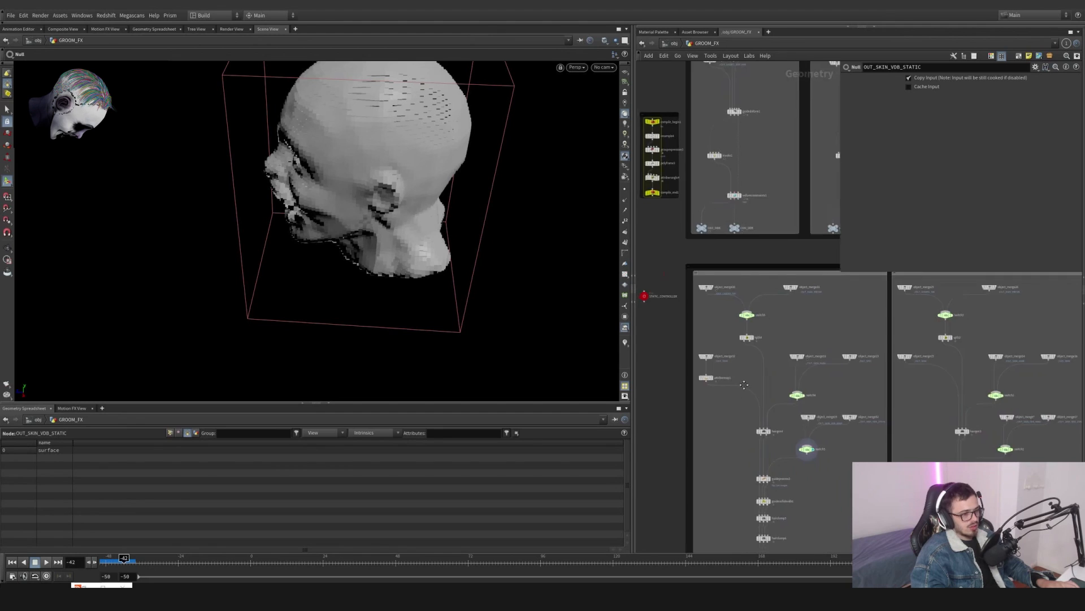
{"action": "left_click_drag", "start_coordinate": [705, 267], "coordinate": [727, 381]}
{"action": "scroll", "coordinate": [806, 295], "scroll_direction": "up", "scroll_amount": 3}
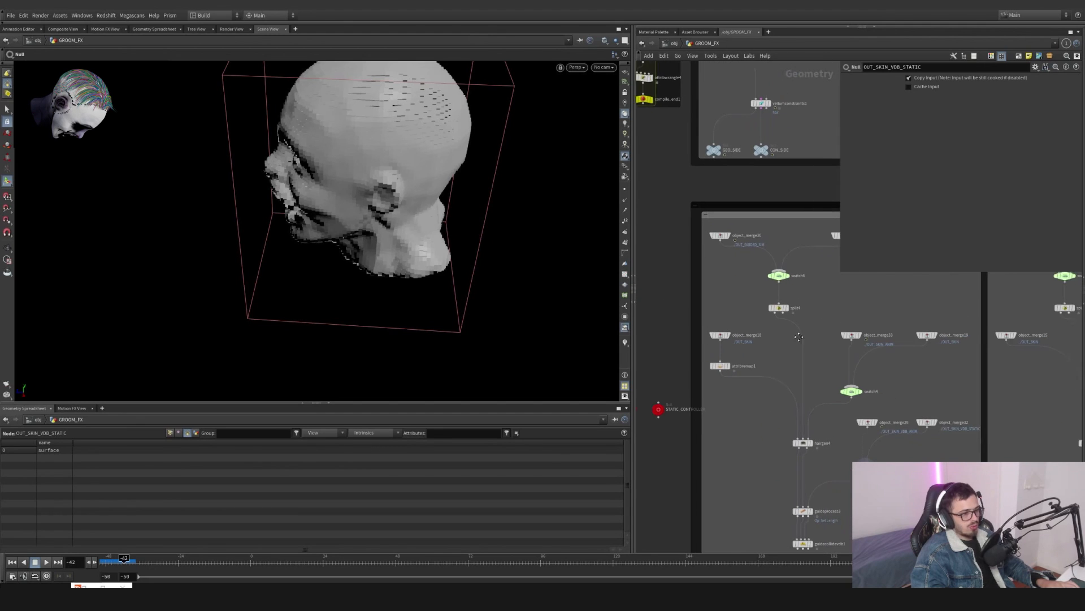
{"action": "left_click_drag", "start_coordinate": [772, 372], "coordinate": [818, 490]}
{"action": "scroll", "coordinate": [767, 289], "scroll_direction": "up", "scroll_amount": 1}
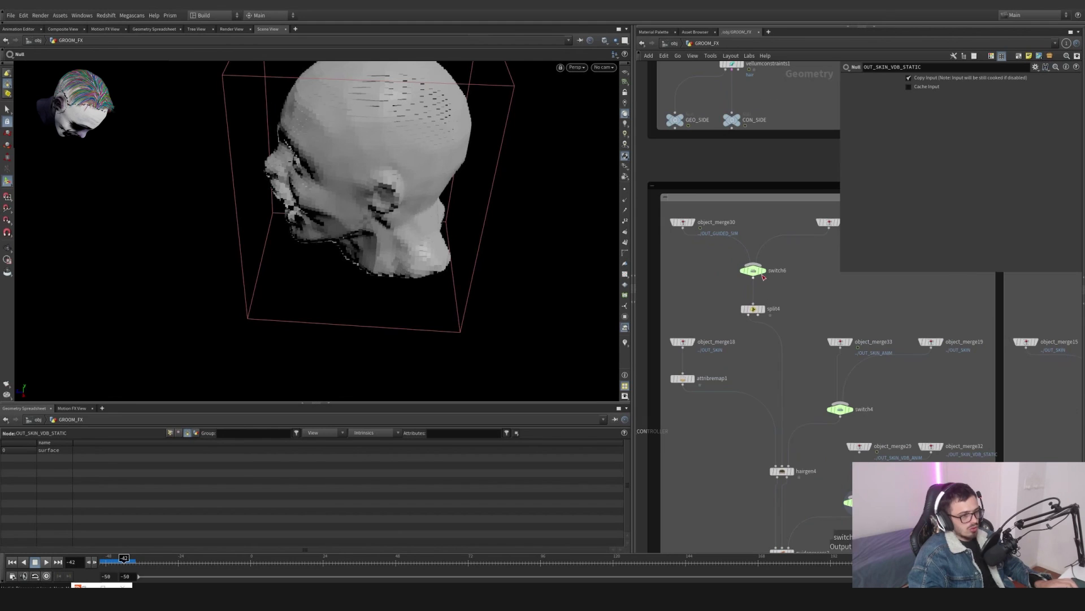
- Step through switch6, split4, object_merge18, attribremap1 and hairgen4 in the side hair generation chain
{"action": "left_click", "coordinate": [753, 270]}
{"action": "left_click", "coordinate": [763, 310]}
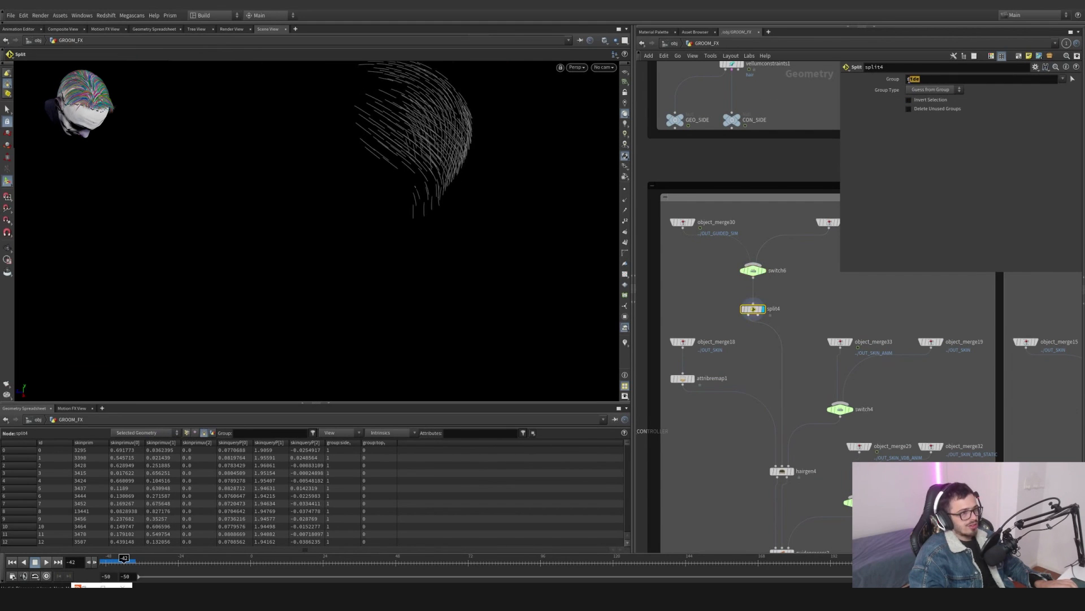
{"action": "middle_click_drag", "start_coordinate": [809, 345], "coordinate": [808, 276]}
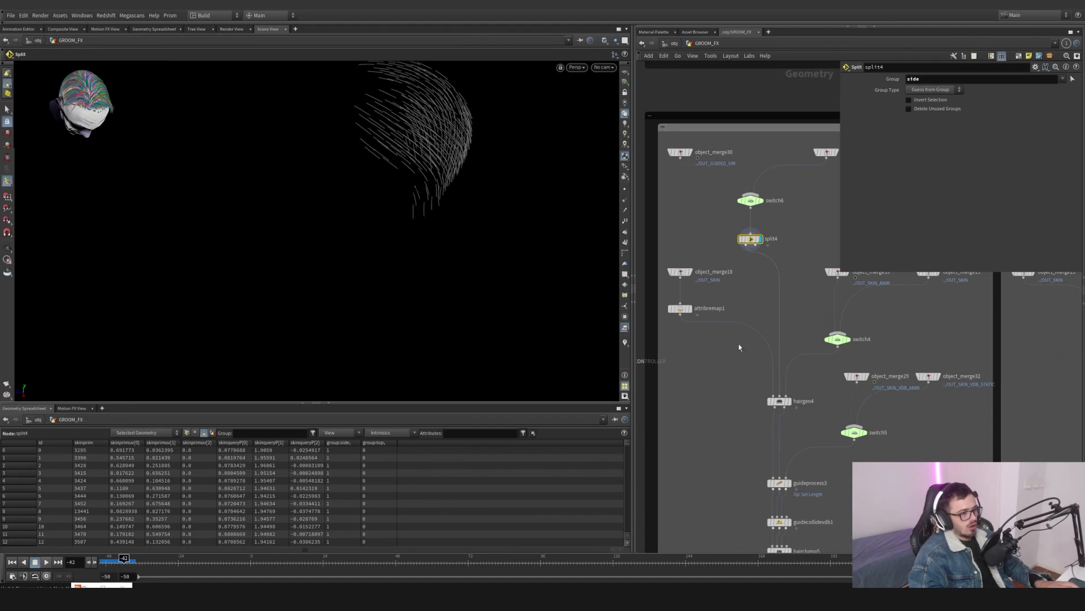
{"action": "left_click", "coordinate": [683, 273]}
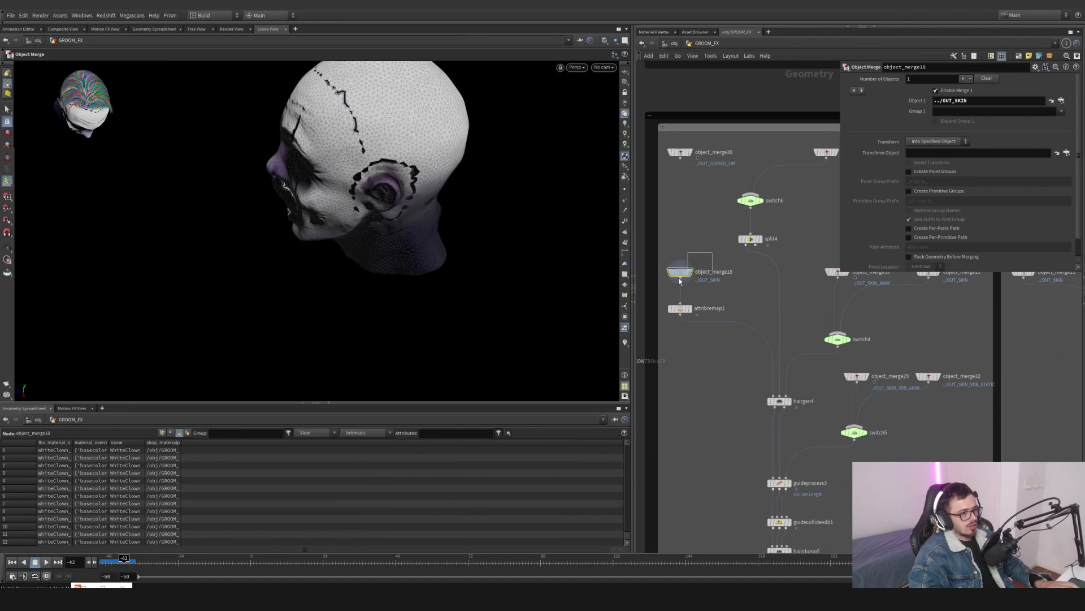
{"action": "left_click", "coordinate": [685, 308]}
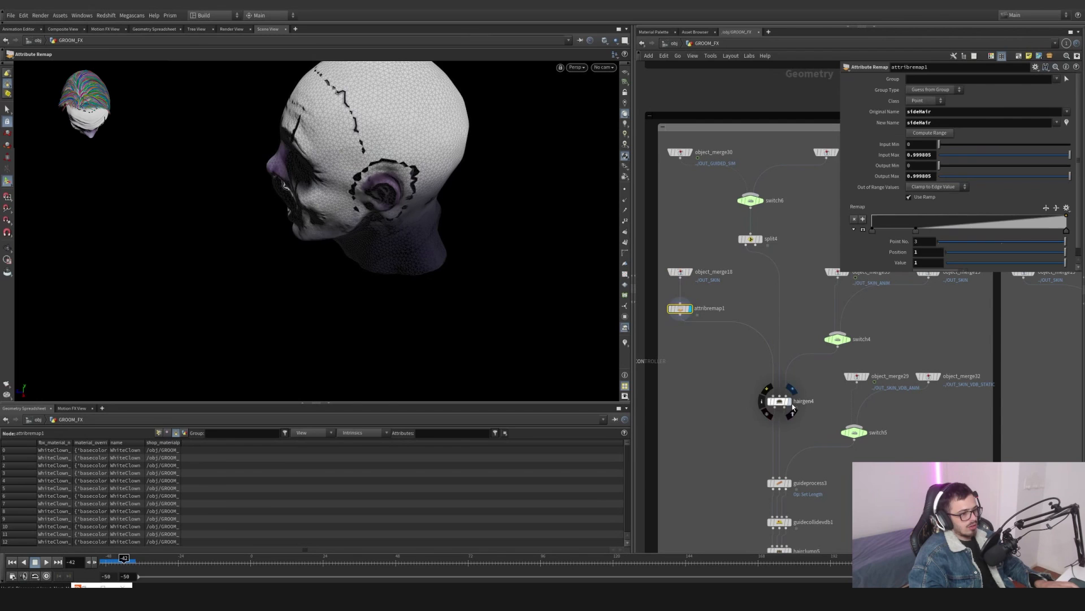
{"action": "left_click", "coordinate": [778, 399]}
{"action": "mouse_move", "coordinate": [687, 309]}
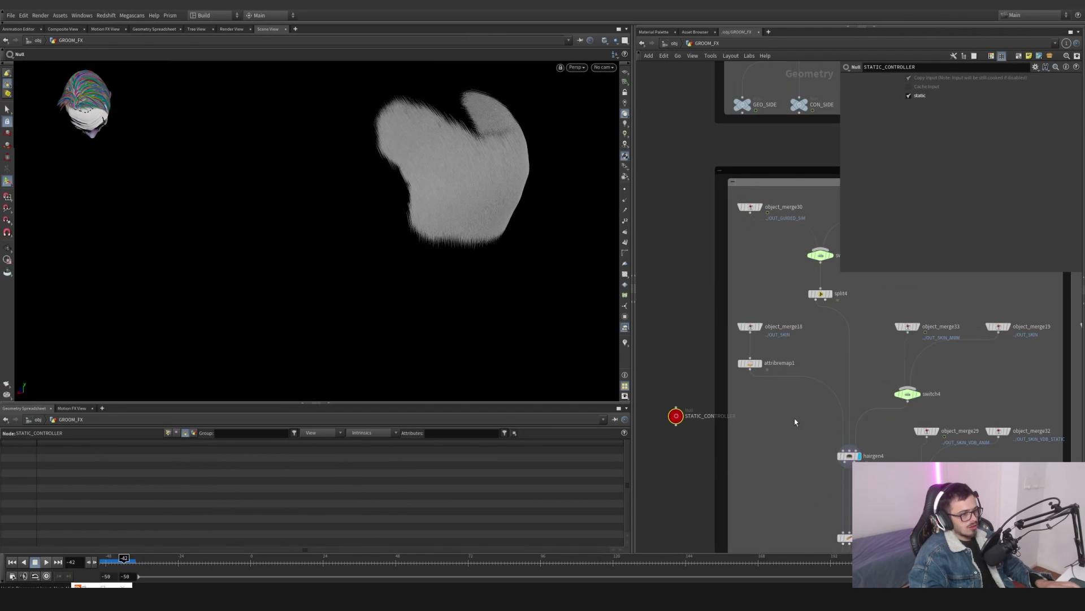
- Select attribremap1 and the STATIC_CONTROLLER, toggling its static option repeatedly to compare static and animated side hair
{"action": "left_click", "coordinate": [754, 363]}
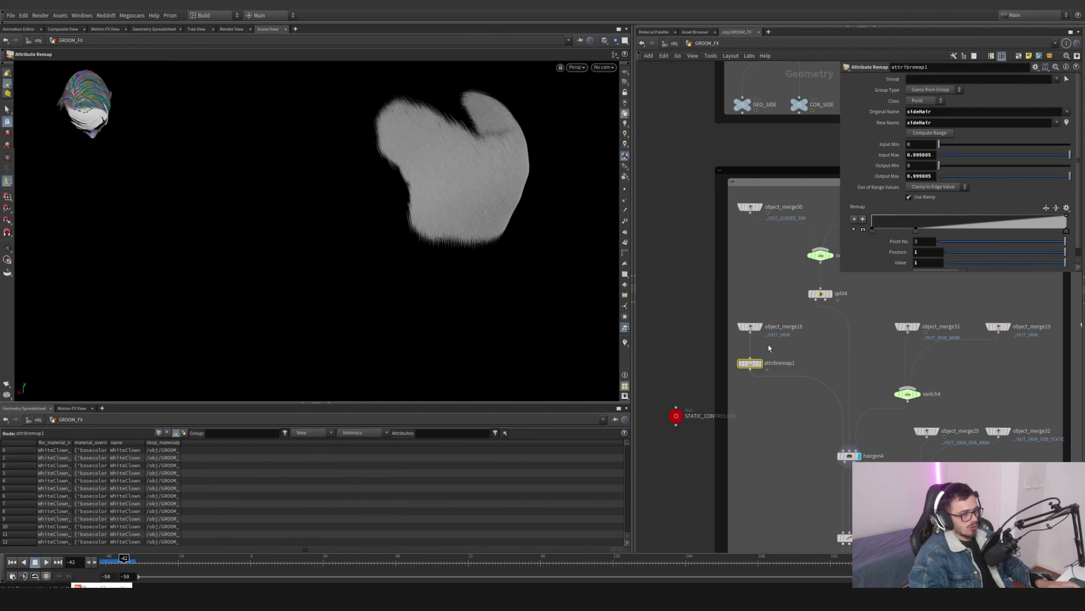
{"action": "left_click", "coordinate": [737, 356]}
{"action": "left_click", "coordinate": [676, 415]}
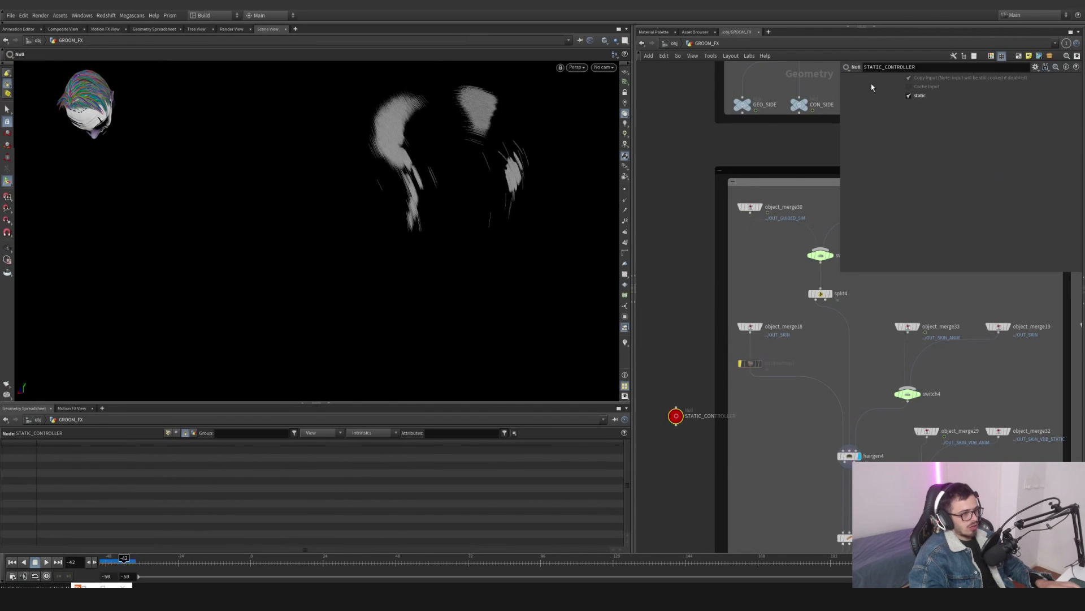
{"action": "left_click", "coordinate": [917, 99]}
{"action": "left_click", "coordinate": [917, 98]}
{"action": "left_click", "coordinate": [917, 99]}
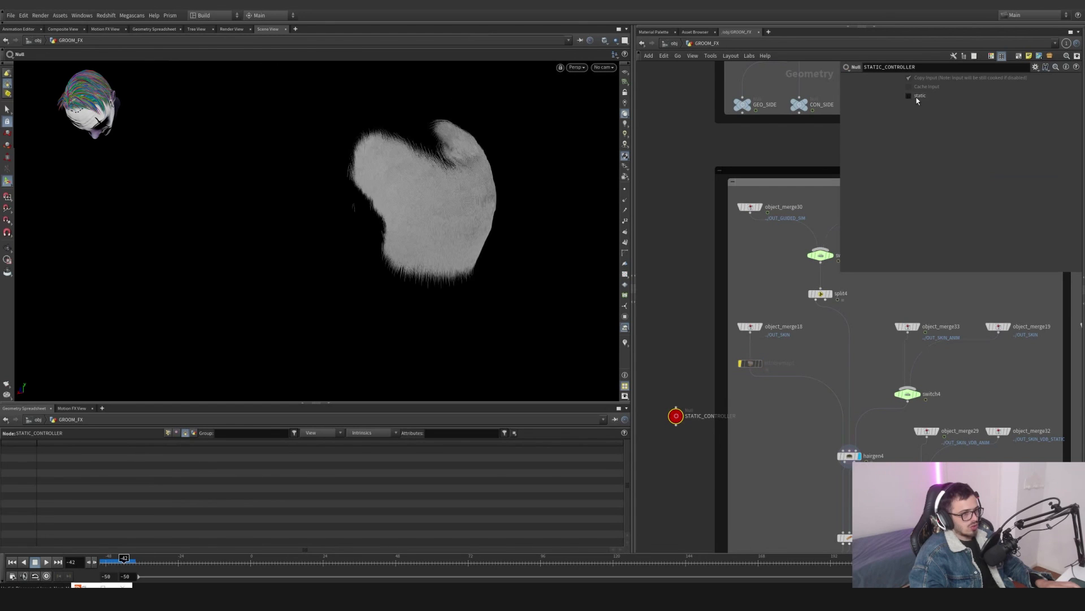
{"action": "left_click", "coordinate": [917, 99]}
{"action": "left_click", "coordinate": [917, 98]}
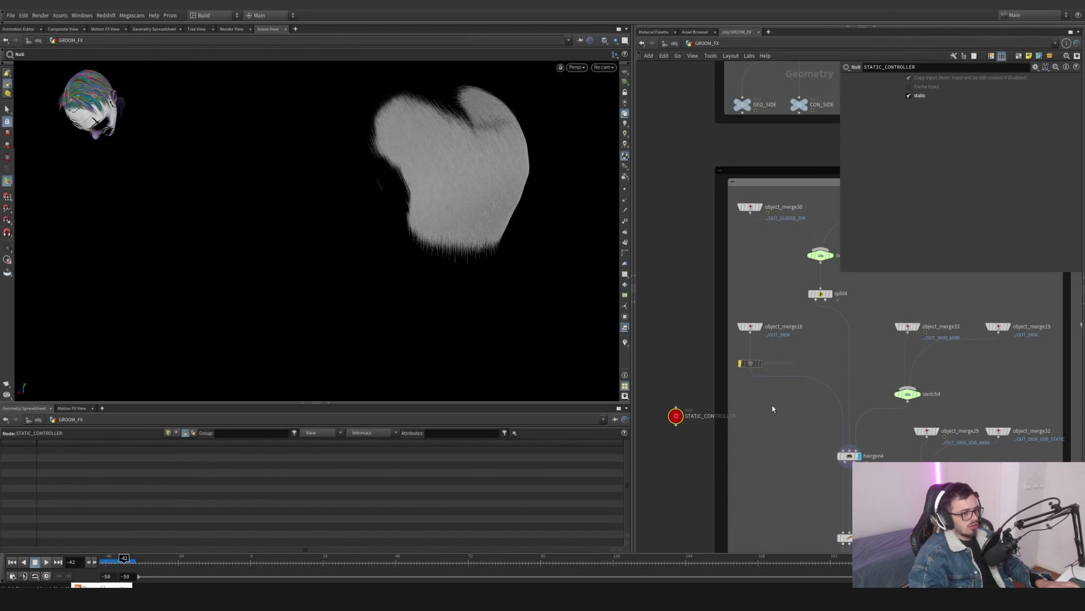
- Display the attribremap1 output in the viewport to examine the remapped skin
{"action": "middle_click_drag", "start_coordinate": [770, 395], "coordinate": [736, 329]}
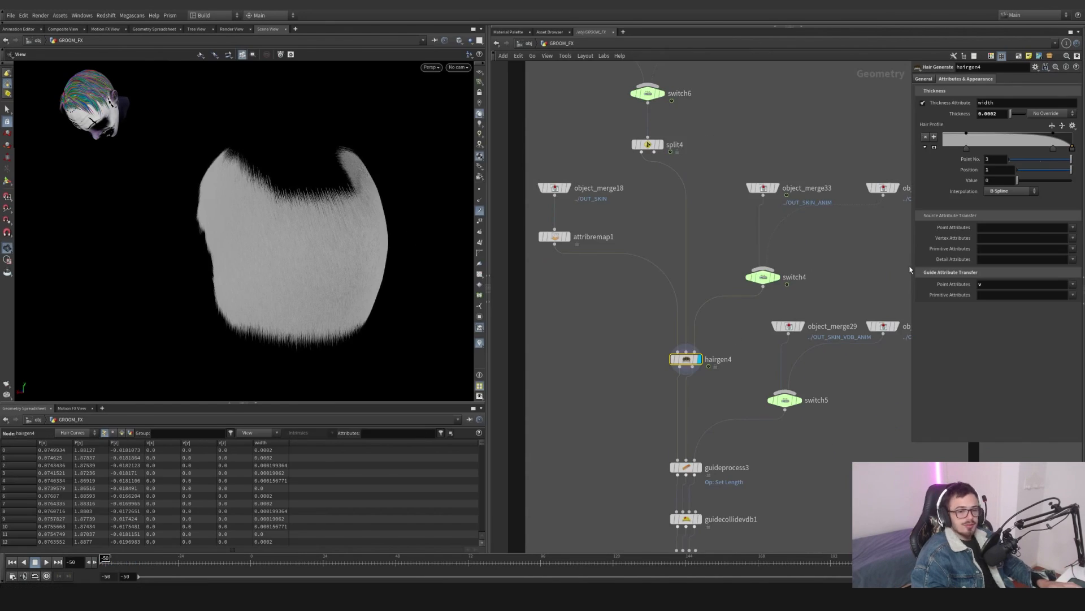
{"action": "middle_click_drag", "start_coordinate": [582, 279], "coordinate": [618, 305]}
{"action": "left_click_drag", "start_coordinate": [619, 304], "coordinate": [575, 235]}
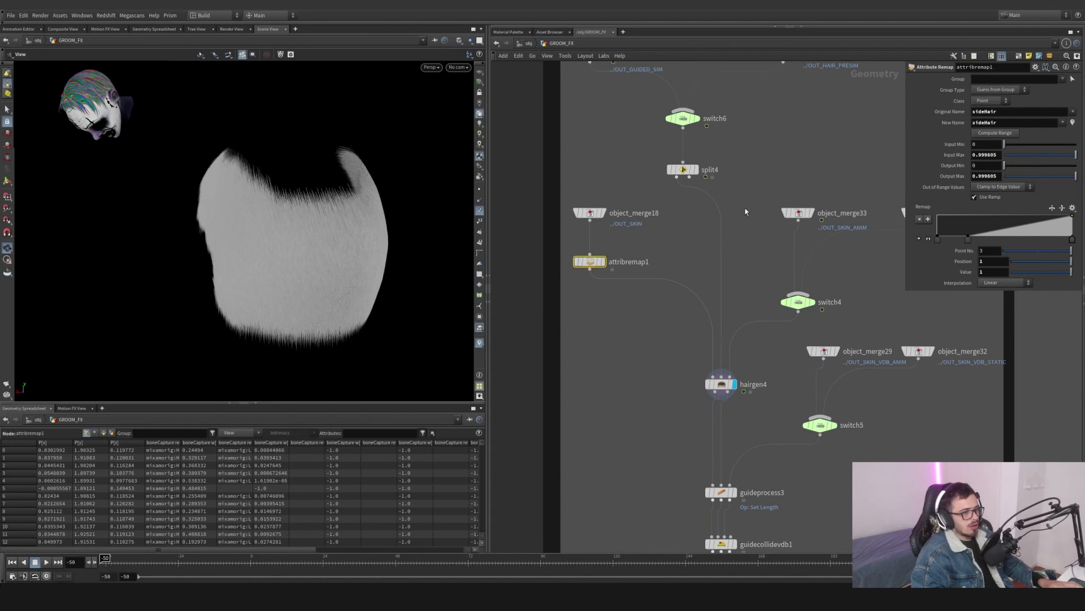
{"action": "mouse_move", "coordinate": [775, 358]}
{"action": "left_mouse_down"}
{"action": "mouse_move", "coordinate": [701, 398]}
{"action": "mouse_move", "coordinate": [770, 361]}
{"action": "left_mouse_up"}
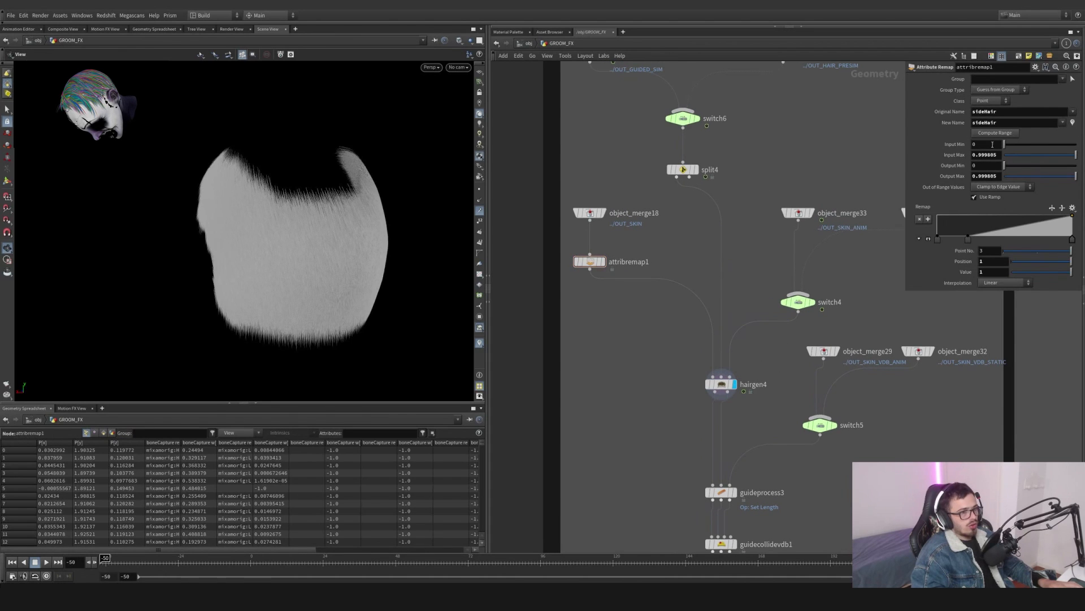
{"action": "left_click_drag", "start_coordinate": [1006, 113], "coordinate": [968, 117]}
{"action": "left_click", "coordinate": [603, 261]}
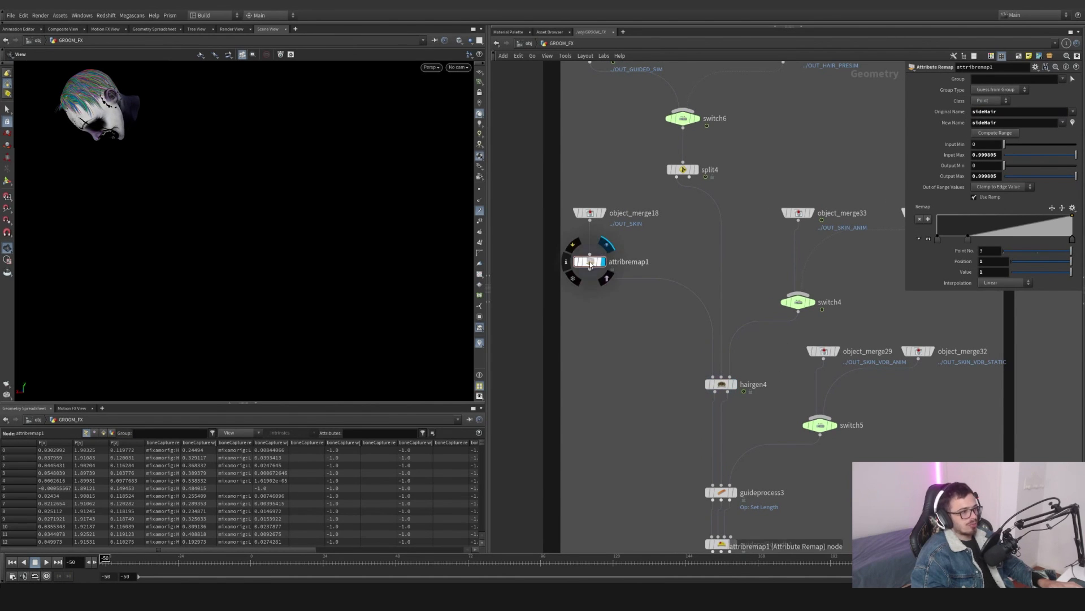
{"action": "left_click", "coordinate": [479, 342]}
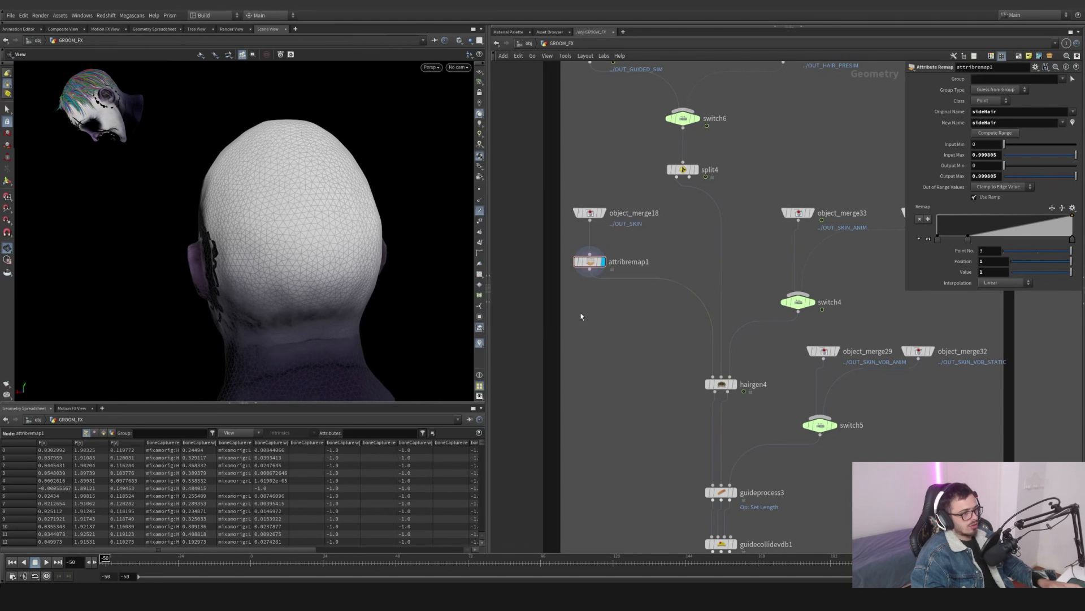
- Open attribremap1's node info and visualize its sideHair attribute on the head in the viewport
{"action": "middle_click", "coordinate": [591, 263]}
{"action": "left_click", "coordinate": [566, 261]}
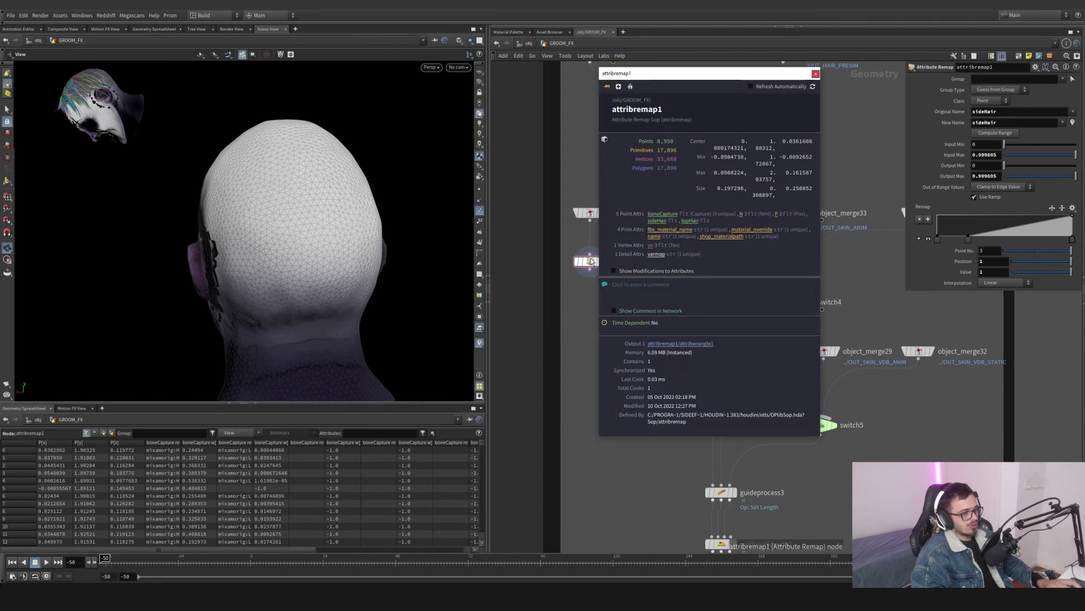
{"action": "left_click", "coordinate": [664, 222]}
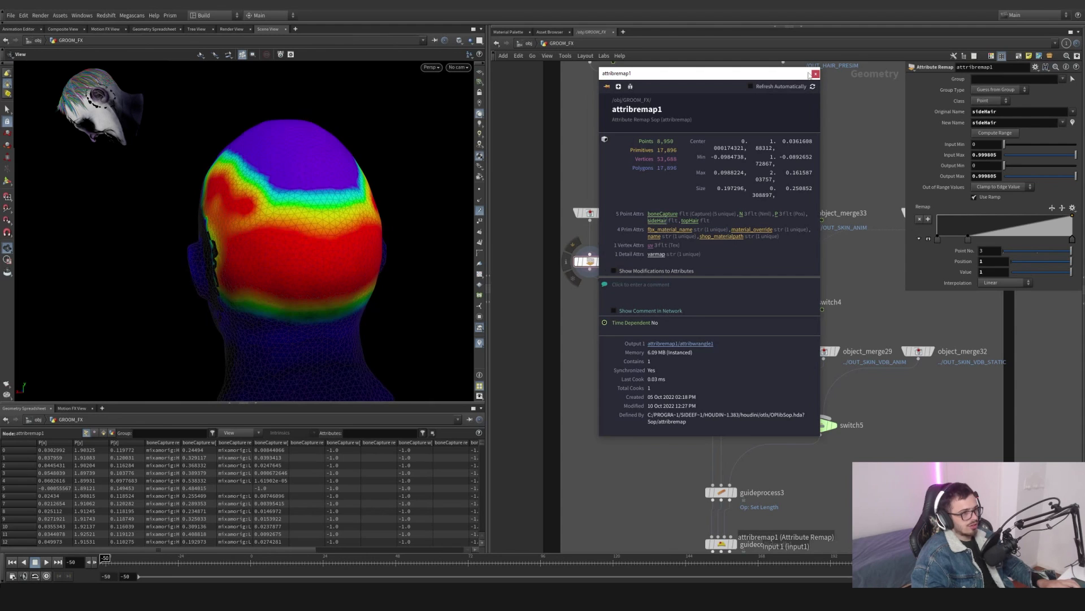
{"action": "left_click", "coordinate": [815, 74]}
{"action": "left_click_drag", "start_coordinate": [298, 216], "coordinate": [407, 226]}
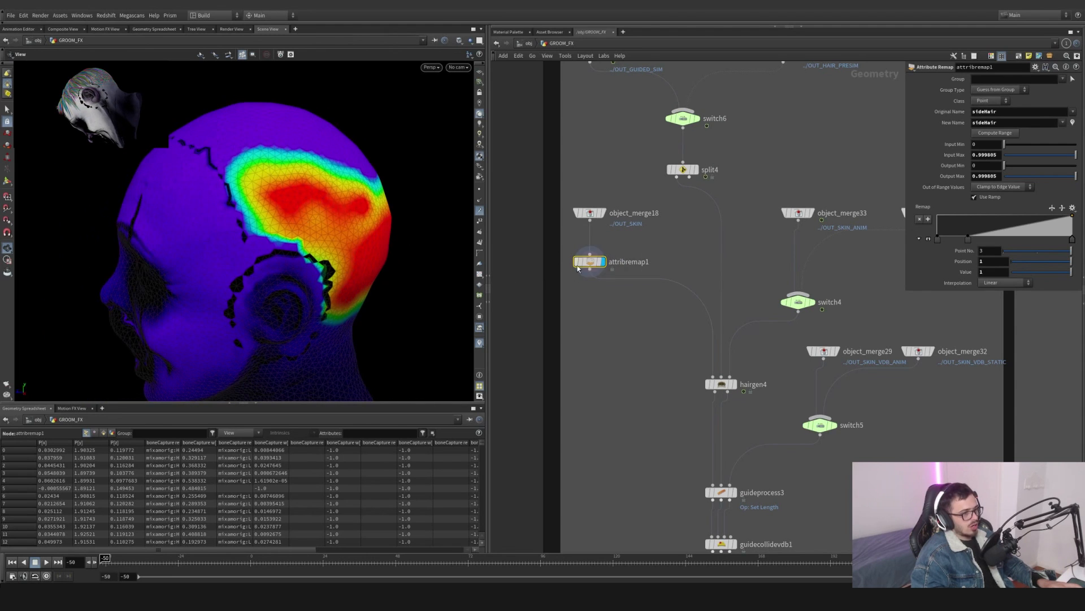
{"action": "mouse_move", "coordinate": [590, 261]}
- Compare the attribremap1 and hairgen4 outputs in the viewport by switching the display between them
{"action": "left_click", "coordinate": [572, 246]}
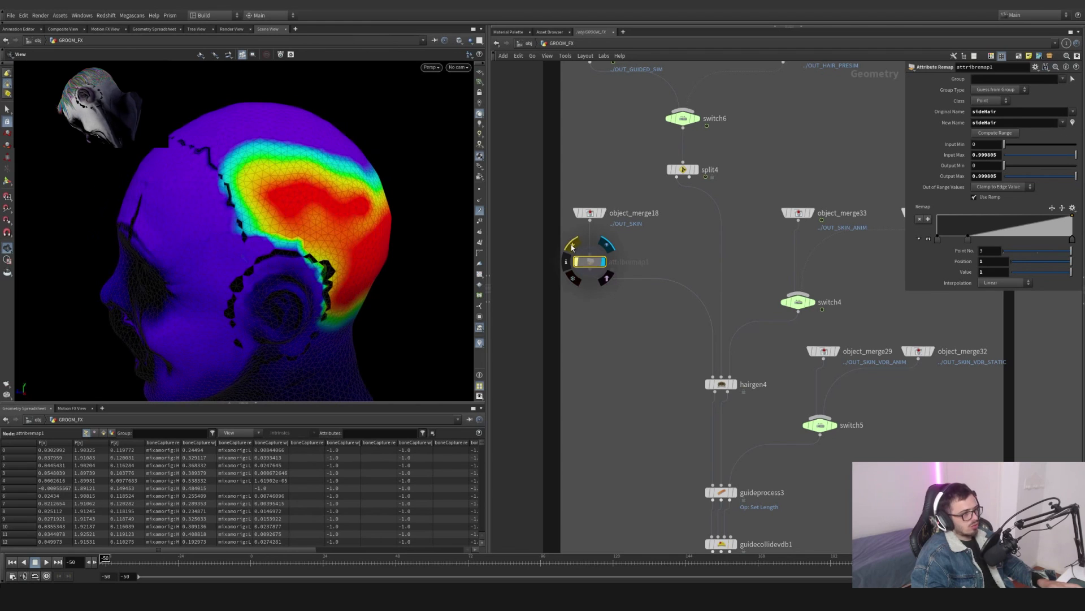
{"action": "left_click", "coordinate": [571, 246]}
{"action": "left_click", "coordinate": [571, 246]}
{"action": "left_click", "coordinate": [572, 246]}
{"action": "left_click", "coordinate": [572, 246]}
{"action": "left_click", "coordinate": [572, 246]}
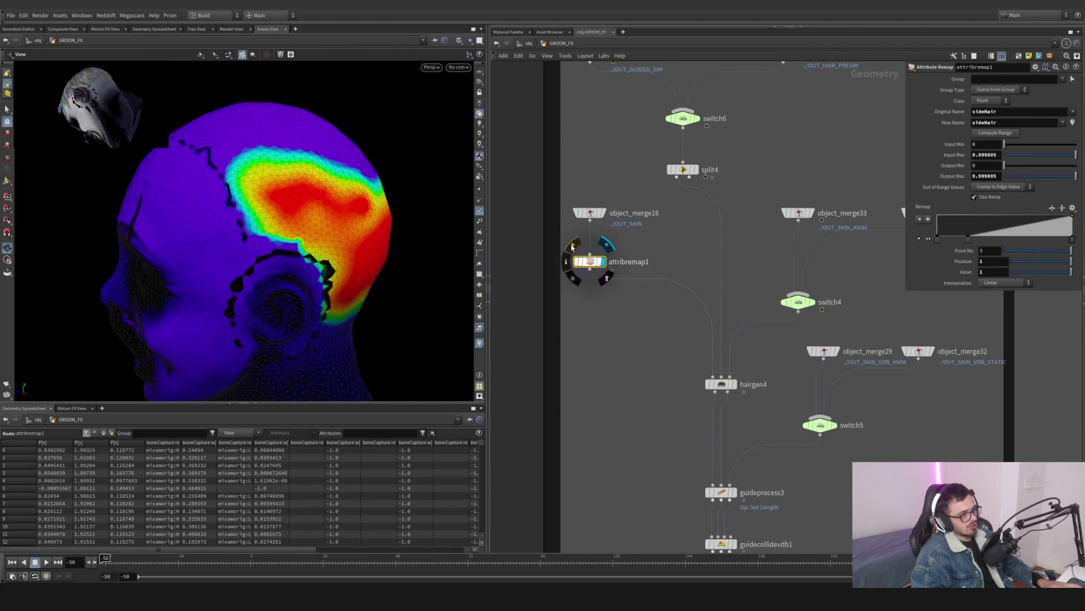
{"action": "left_click", "coordinate": [571, 246]}
{"action": "left_click", "coordinate": [572, 246]}
{"action": "left_click", "coordinate": [734, 384]}
{"action": "scroll", "coordinate": [632, 381], "scroll_direction": "down", "scroll_amount": 6}
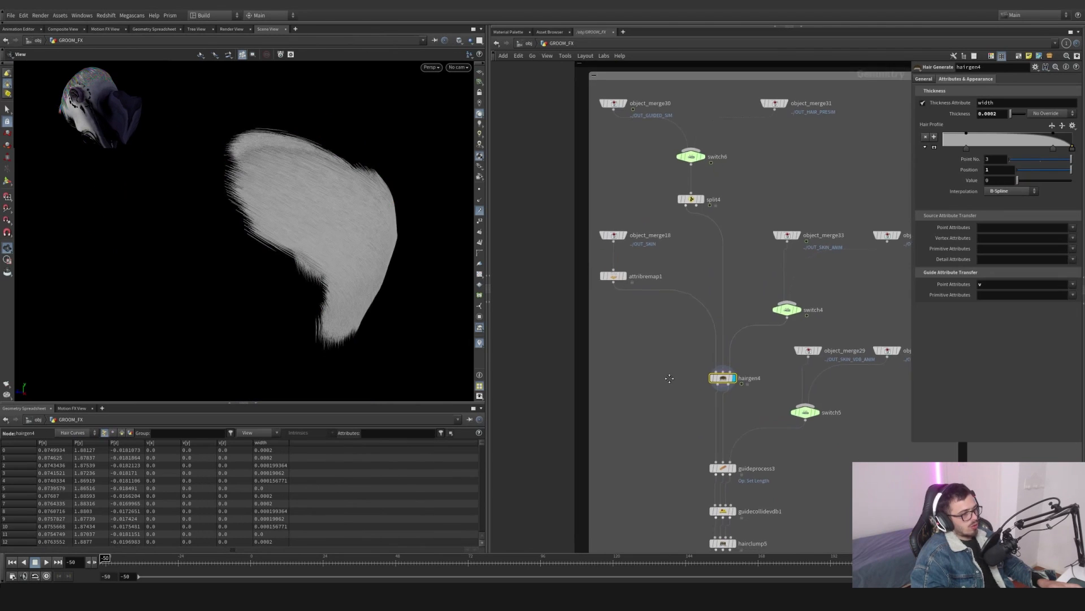
- Turn off the STATIC_CONTROLLER static option, move the timeline to frame -36 and reselect hairgen4
{"action": "left_click", "coordinate": [572, 358]}
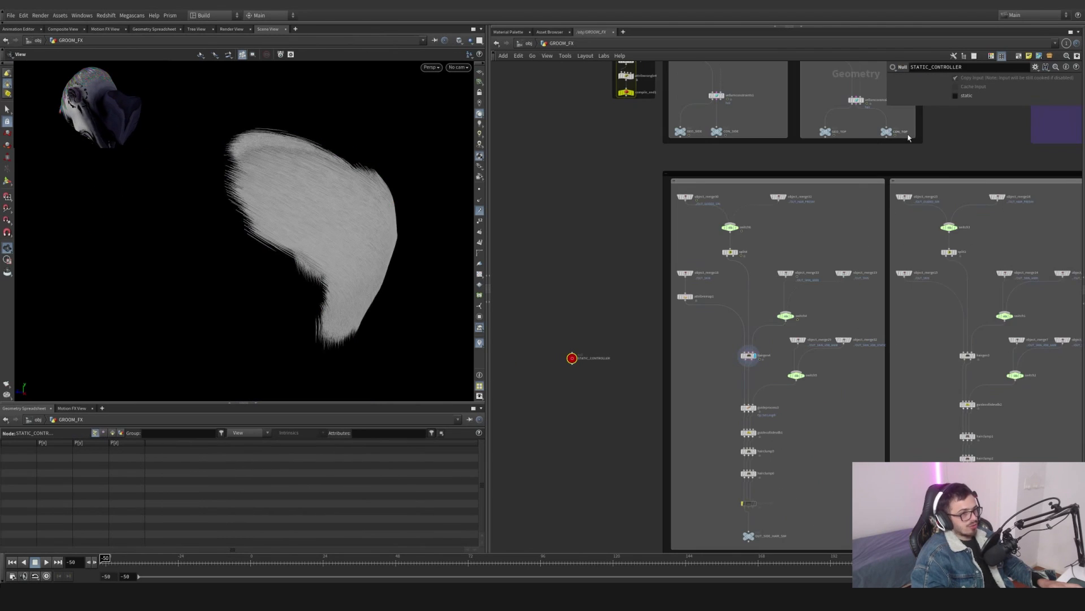
{"action": "left_click", "coordinate": [955, 96]}
{"action": "left_click_drag", "start_coordinate": [126, 561], "coordinate": [143, 561]}
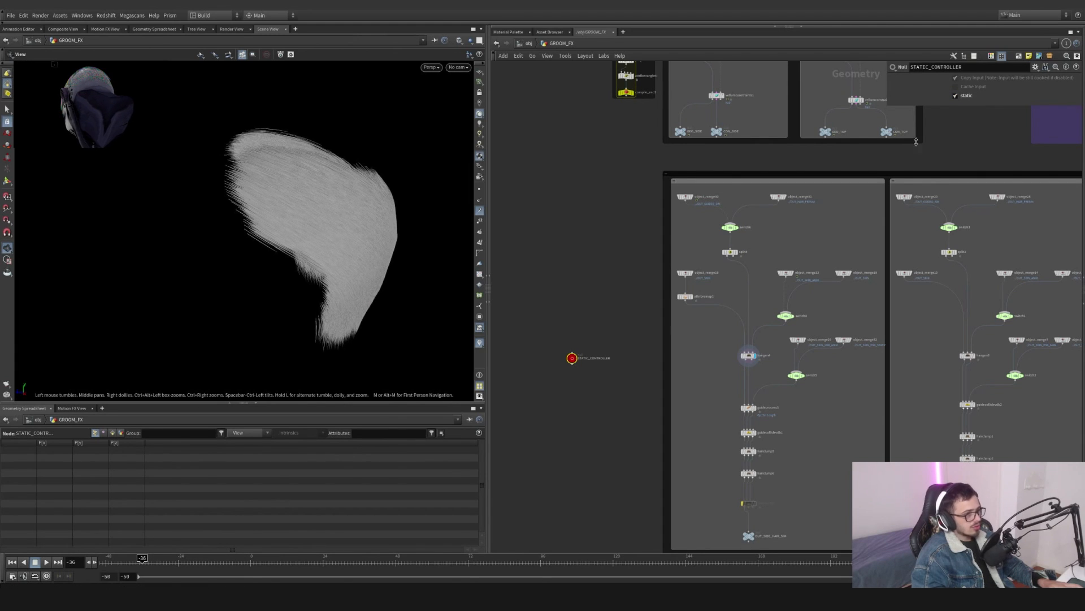
{"action": "left_click", "coordinate": [956, 95]}
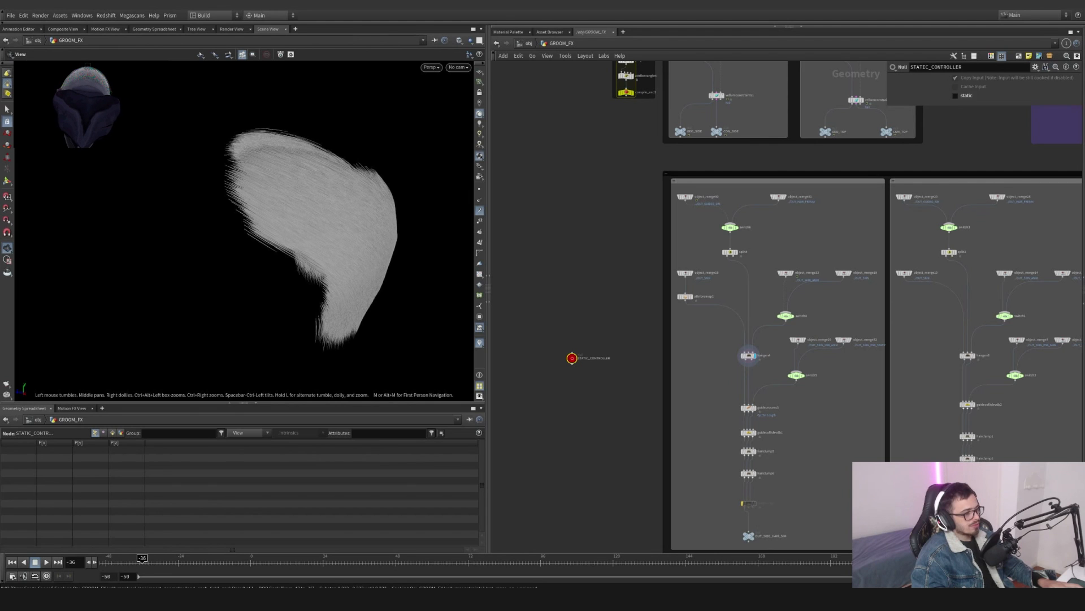
{"action": "left_click_drag", "start_coordinate": [271, 278], "coordinate": [385, 281]}
{"action": "scroll", "coordinate": [723, 334], "scroll_direction": "up", "scroll_amount": 3}
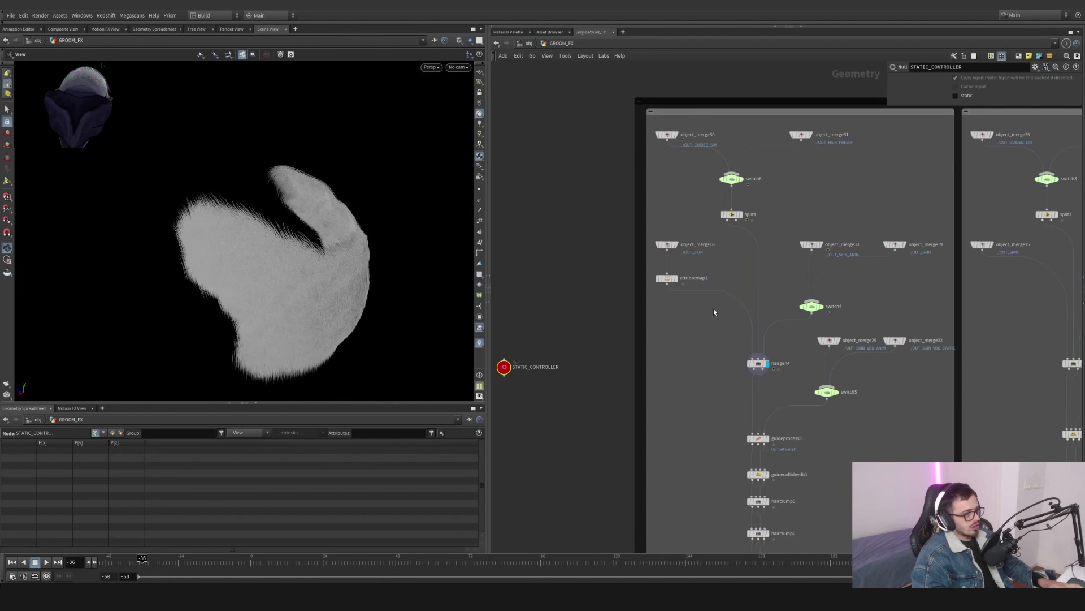
{"action": "left_click", "coordinate": [658, 271]}
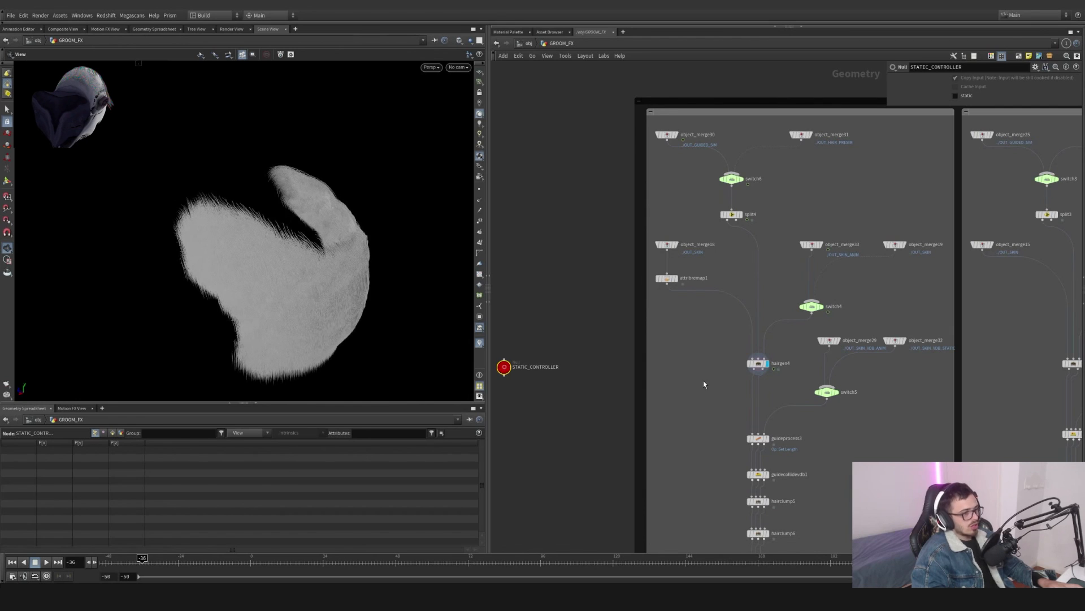
{"action": "left_click", "coordinate": [758, 363]}
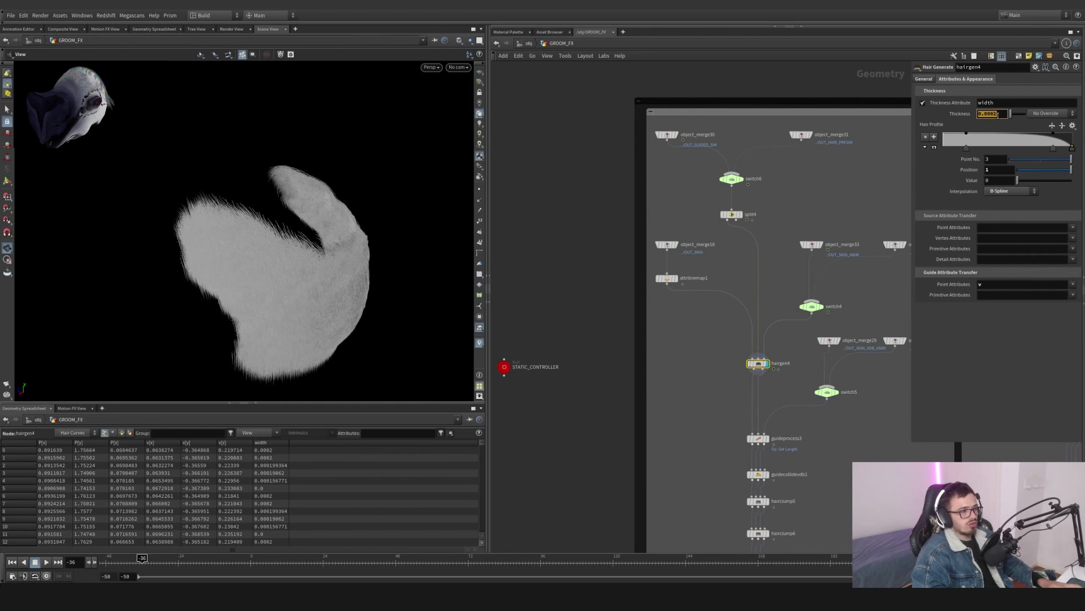
- Clear hairgen4's Density Attrib to compare hair coverage, then paste sideHair back into it
{"action": "left_click", "coordinate": [925, 79]}
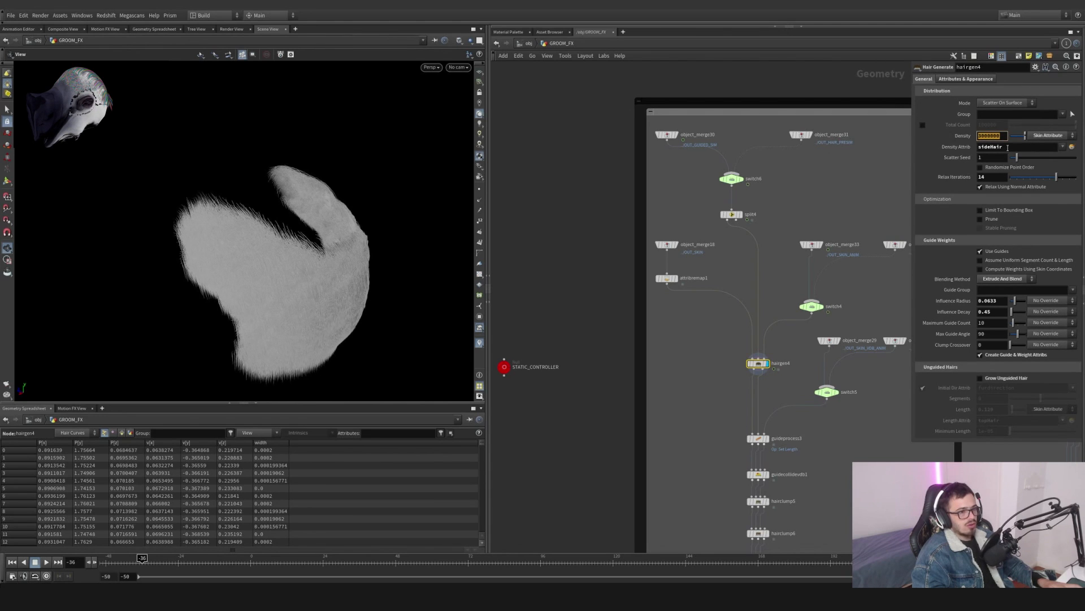
{"action": "left_click", "coordinate": [995, 147]}
{"action": "double_click", "coordinate": [992, 147]}
{"action": "key", "text": "ctrl+c"}
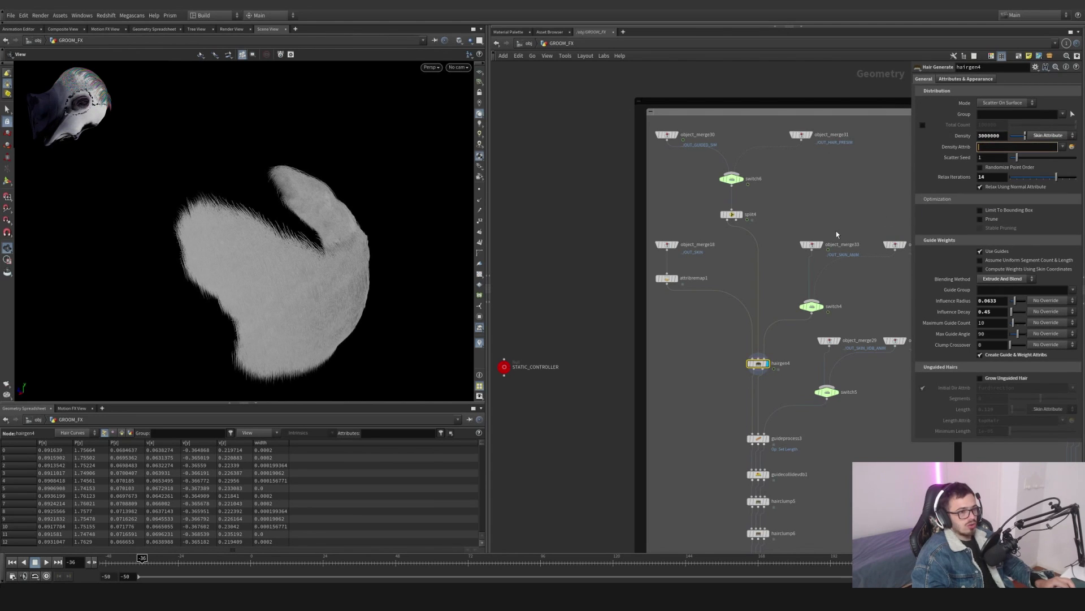
{"action": "key", "text": "Return"}
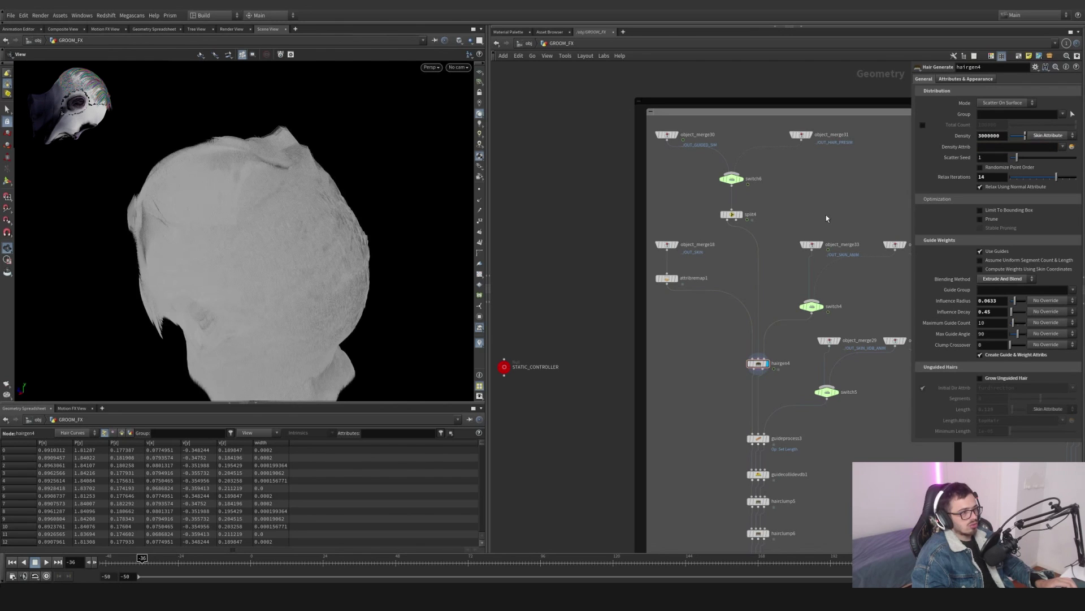
{"action": "left_click_drag", "start_coordinate": [407, 187], "coordinate": [287, 177]}
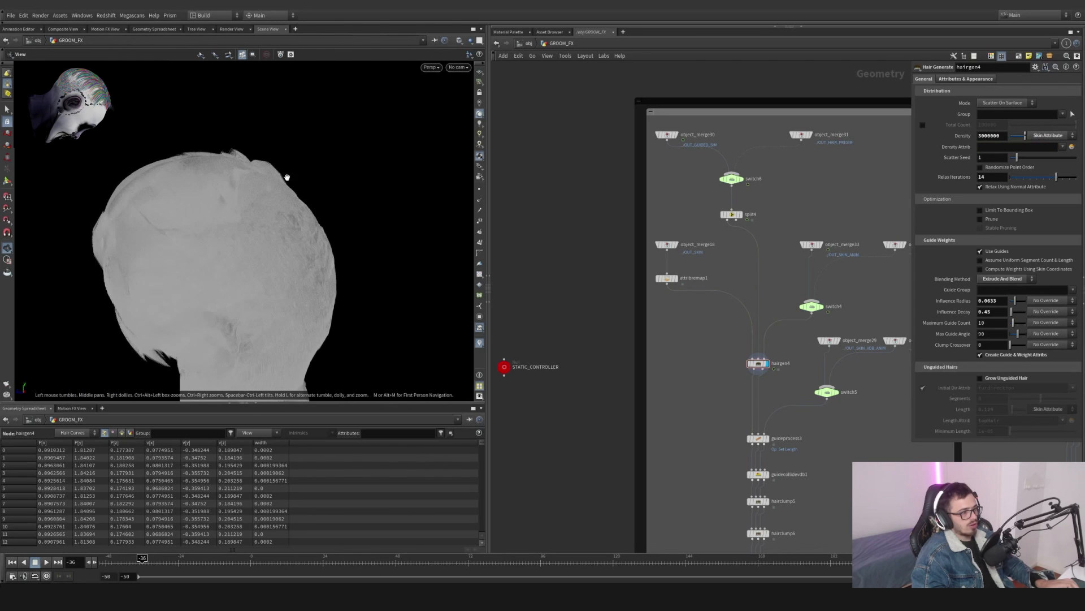
{"action": "left_click", "coordinate": [983, 148]}
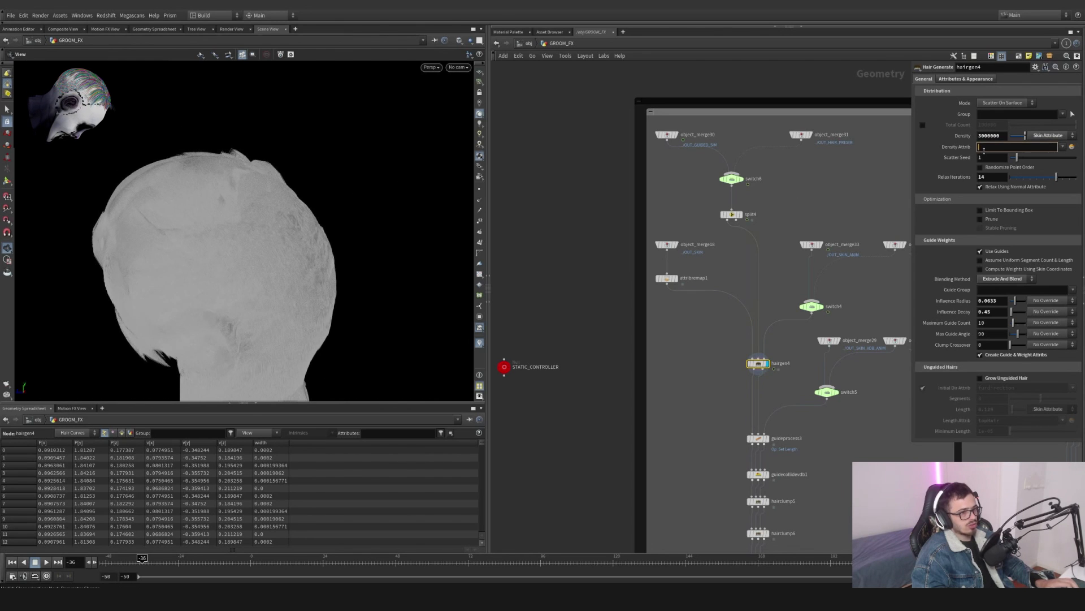
{"action": "left_click", "coordinate": [1018, 148]}
{"action": "key", "text": "ctrl+v"}
{"action": "key", "text": "Return"}
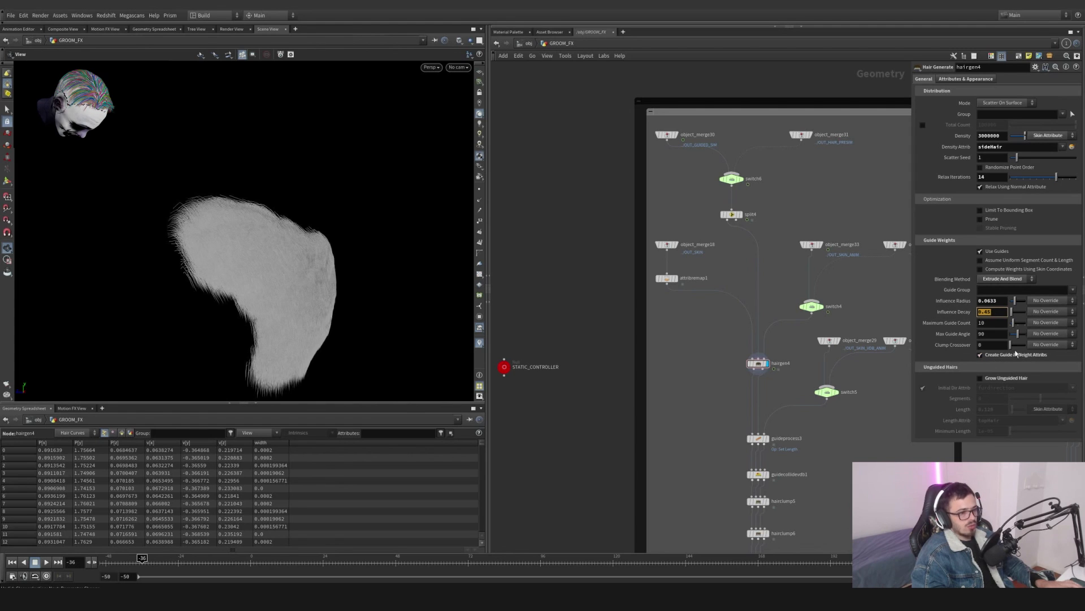
- Set hairgen4's Influence Radius to about 0.0376 and Influence Decay to 0.45
{"action": "left_click", "coordinate": [999, 314]}
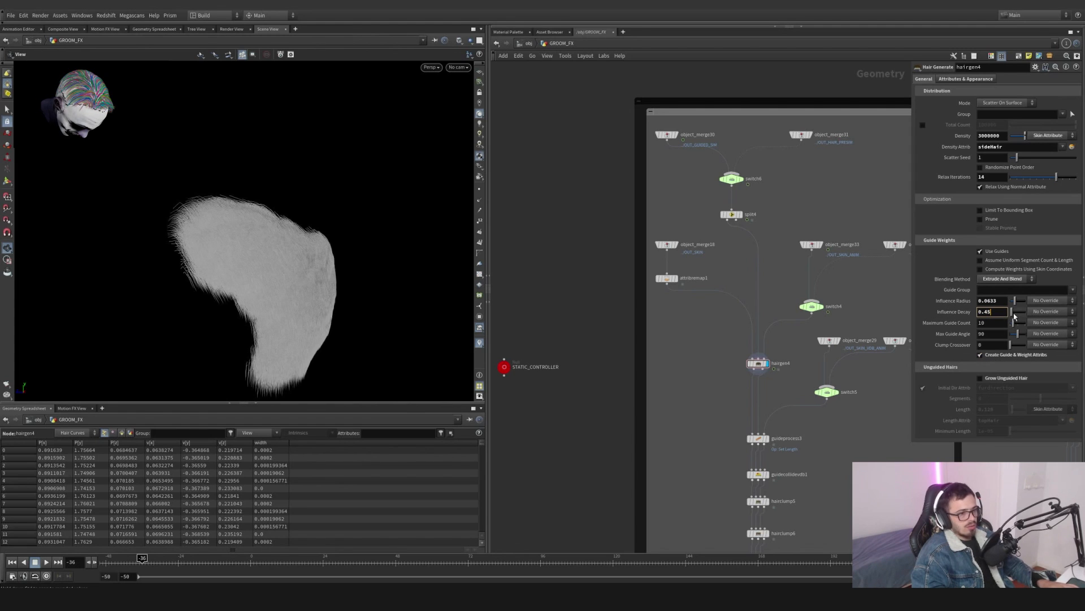
{"action": "left_click", "coordinate": [912, 323]}
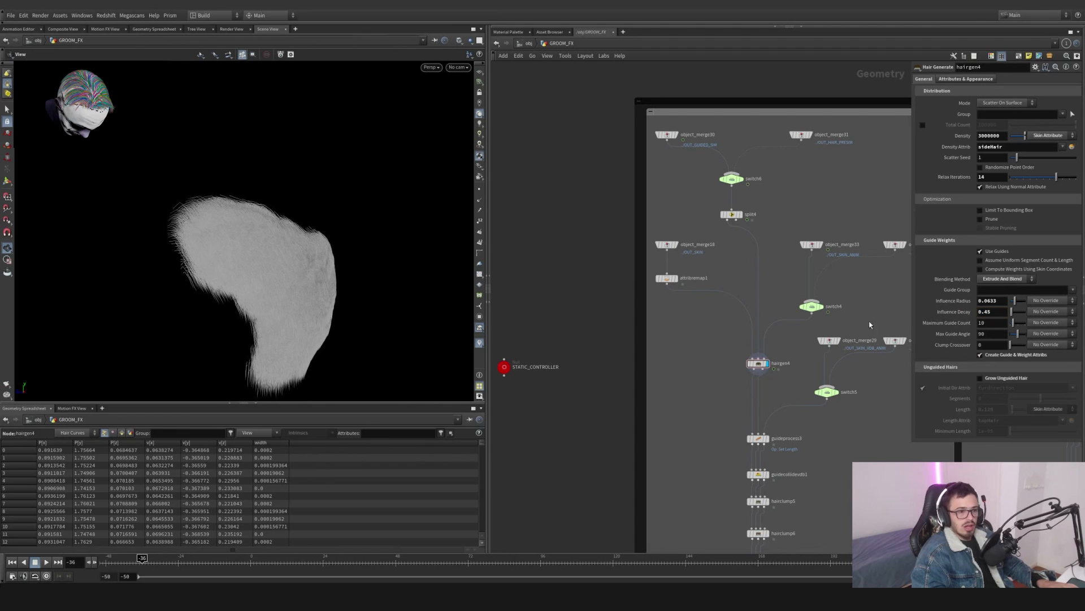
{"action": "left_click_drag", "start_coordinate": [909, 320], "coordinate": [747, 317]}
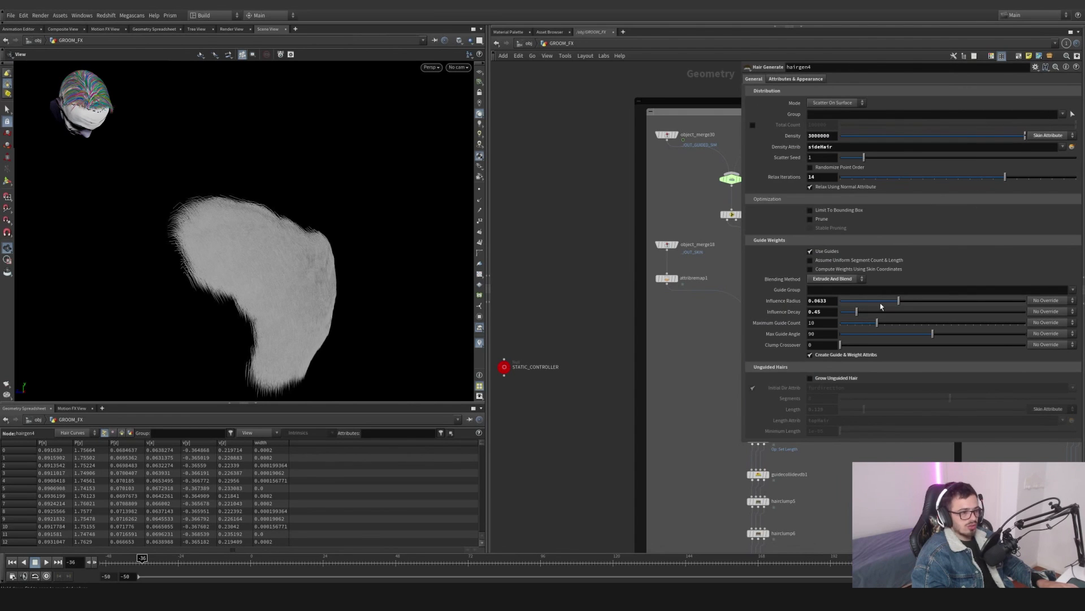
{"action": "left_click_drag", "start_coordinate": [880, 306], "coordinate": [843, 305]}
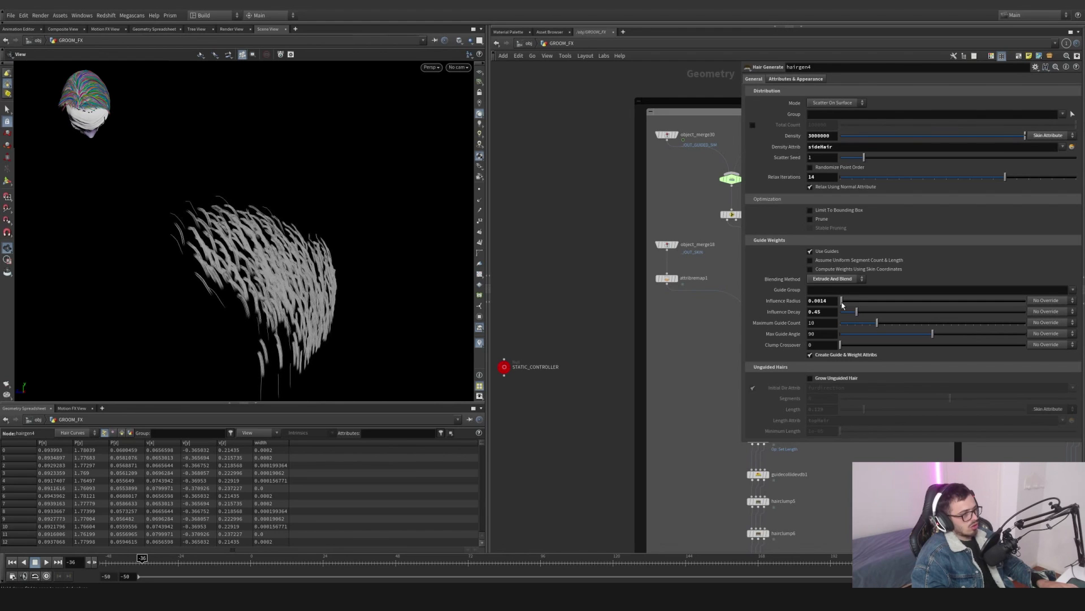
{"action": "left_click_drag", "start_coordinate": [165, 261], "coordinate": [213, 259]}
{"action": "key", "text": "ctrl+z"}
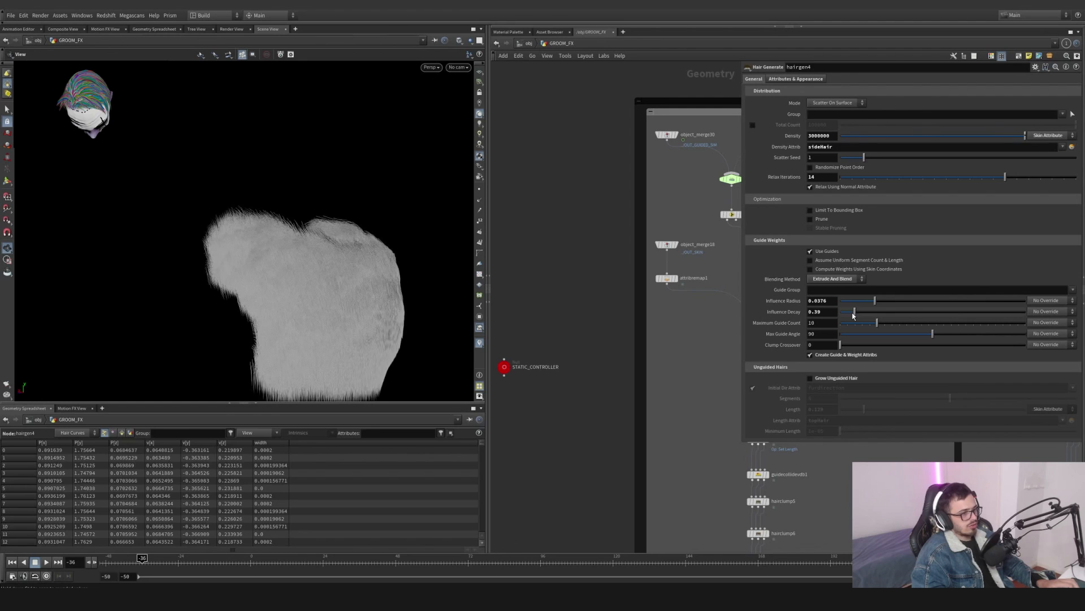
{"action": "mouse_move", "coordinate": [854, 315]}
{"action": "left_mouse_down"}
{"action": "mouse_move", "coordinate": [842, 315]}
{"action": "mouse_move", "coordinate": [899, 315]}
{"action": "mouse_move", "coordinate": [840, 317]}
{"action": "mouse_move", "coordinate": [850, 315]}
{"action": "left_mouse_up"}
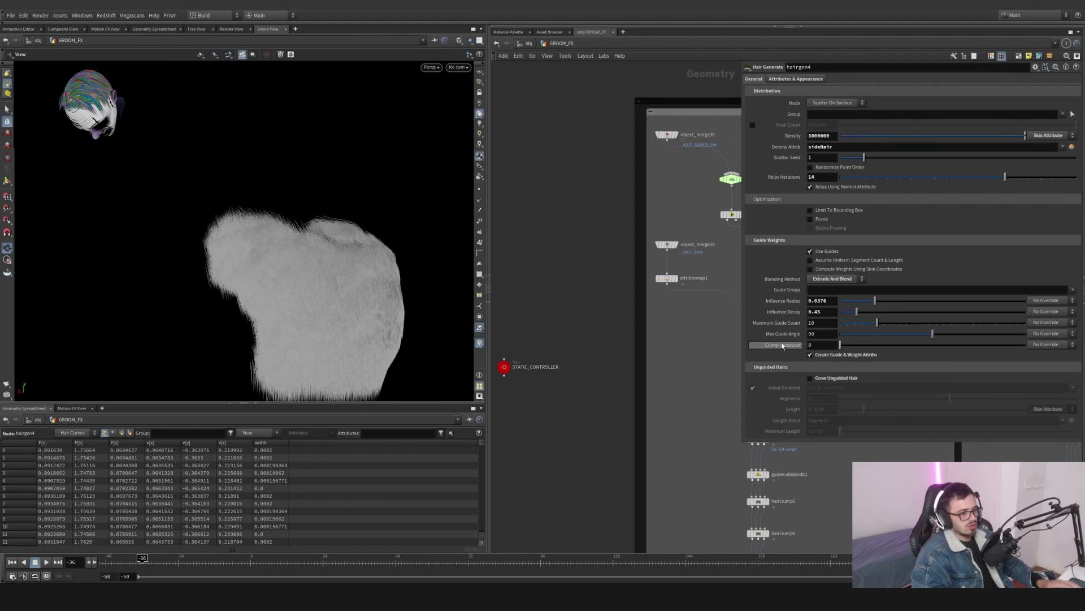
- Enable Grow Unguided Hair on hairgen4 and set the unguided hair Length to about 0.06
{"action": "left_click", "coordinate": [810, 378]}
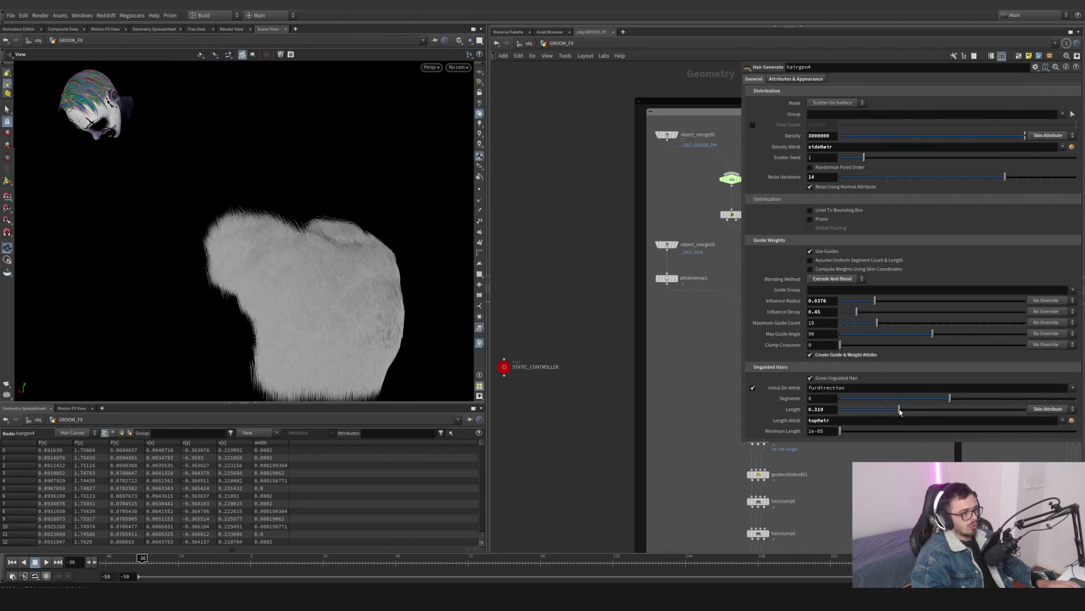
{"action": "left_click_drag", "start_coordinate": [901, 413], "coordinate": [861, 417]}
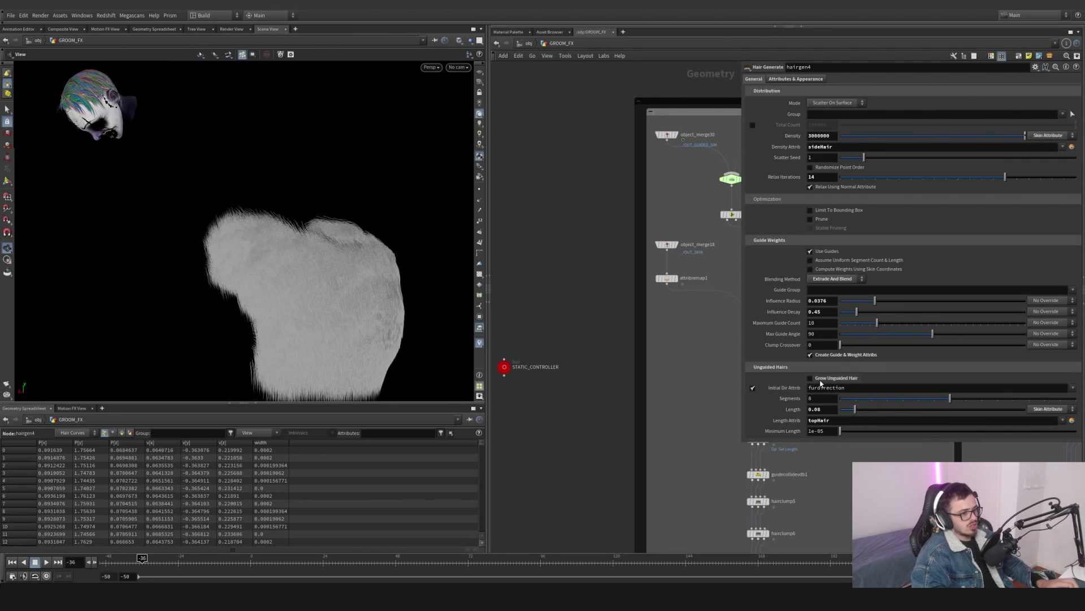
- Turn off Grow Unguided Hair on hairgen4 and frame the network
{"action": "left_click", "coordinate": [821, 381]}
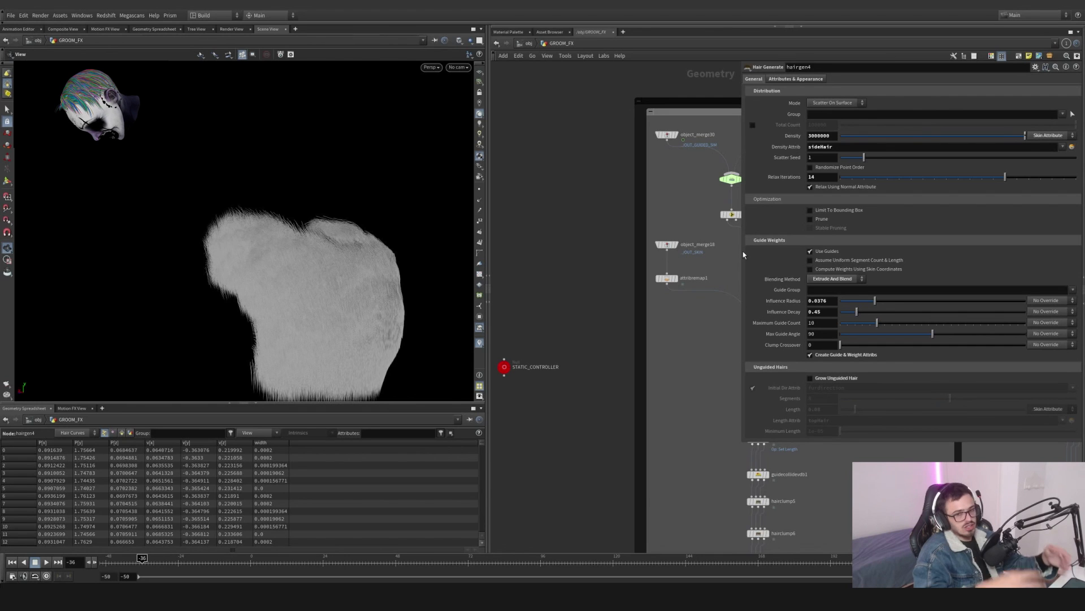
{"action": "key", "text": "f"}
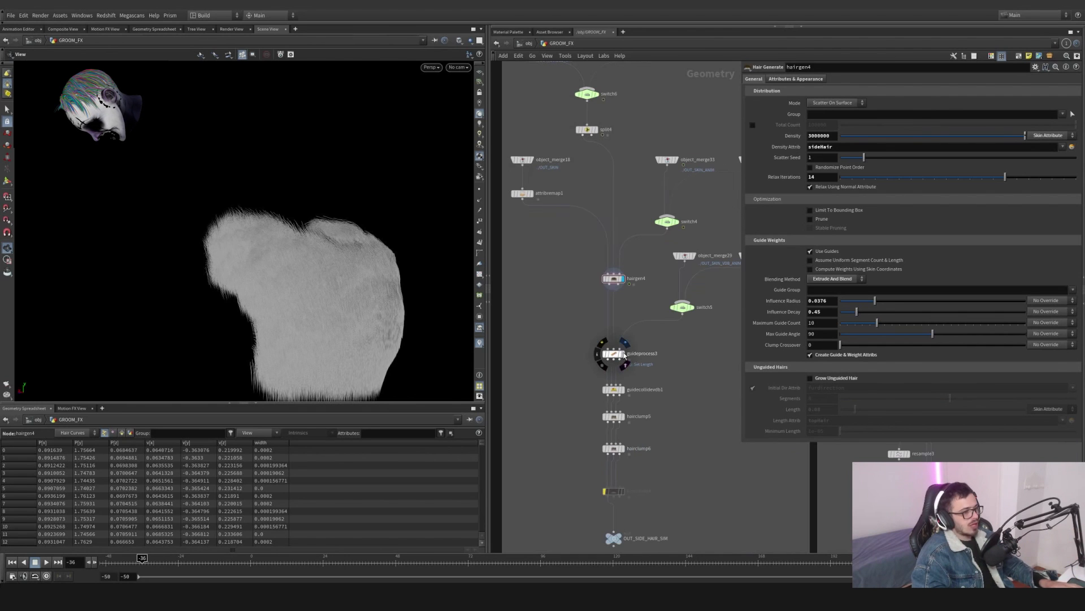
- Try raising guideprocess3's Set Length value to about 0.098, then undo the change
{"action": "left_click", "coordinate": [614, 354]}
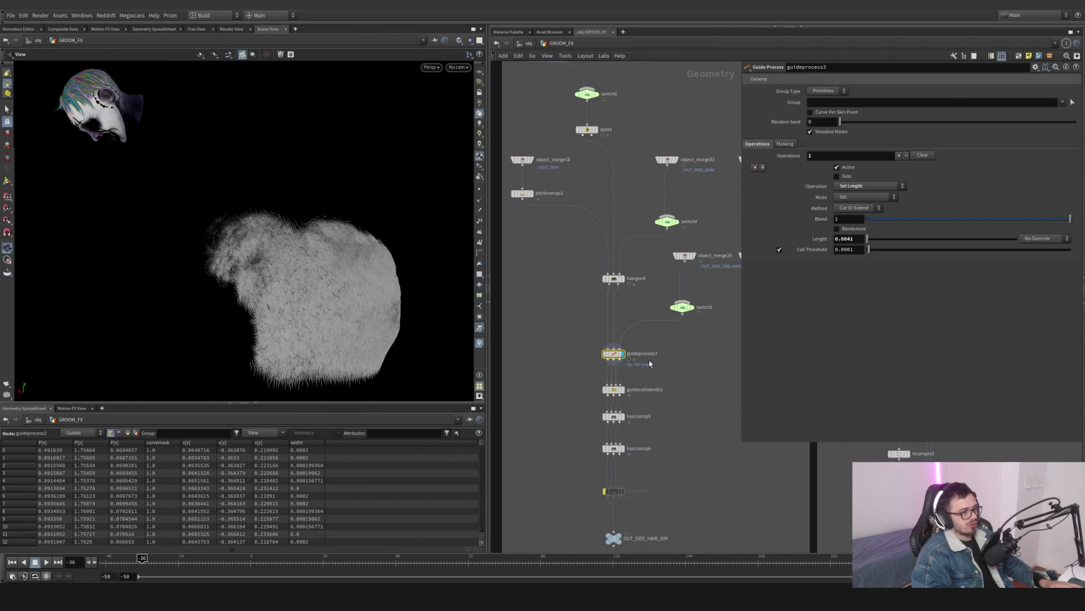
{"action": "scroll", "coordinate": [650, 364], "scroll_direction": "up", "scroll_amount": 2}
{"action": "middle_click_drag", "start_coordinate": [706, 311], "coordinate": [660, 340]}
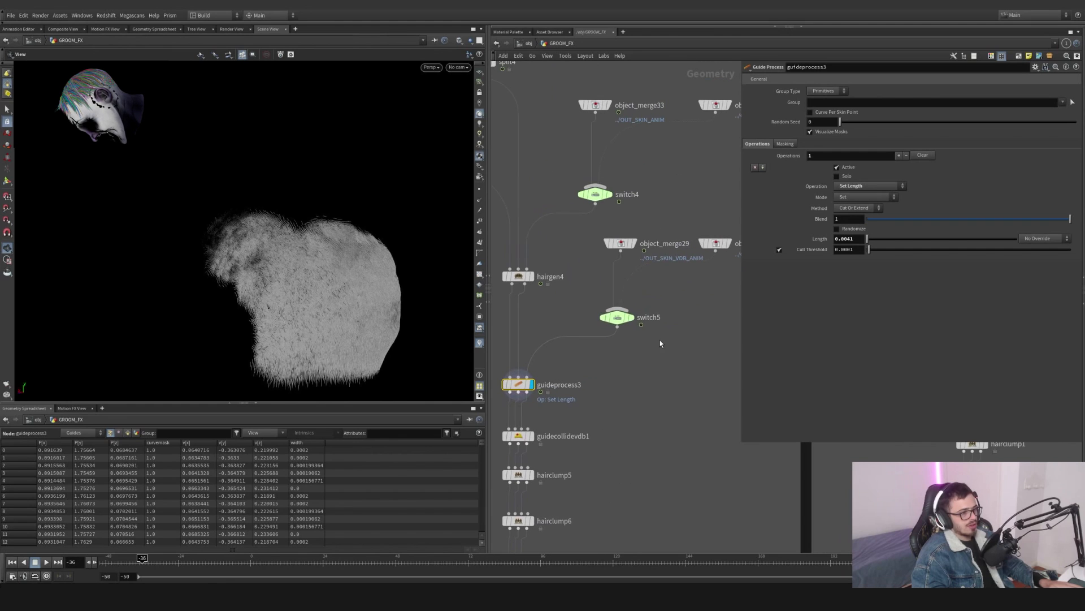
{"action": "scroll", "coordinate": [520, 385], "scroll_direction": "up", "scroll_amount": 1}
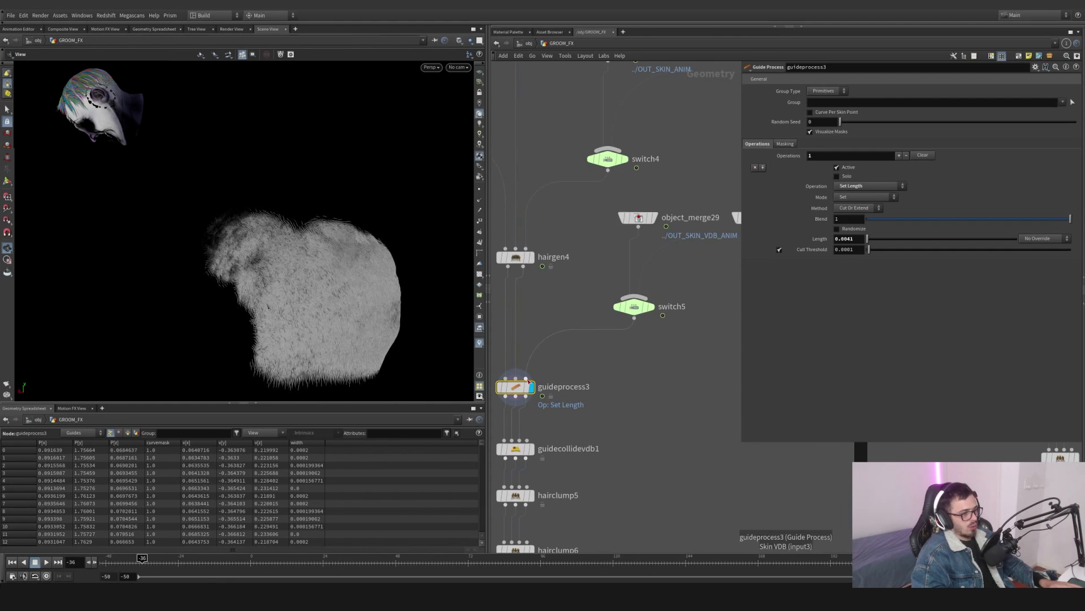
{"action": "scroll", "coordinate": [528, 383], "scroll_direction": "down", "scroll_amount": 1}
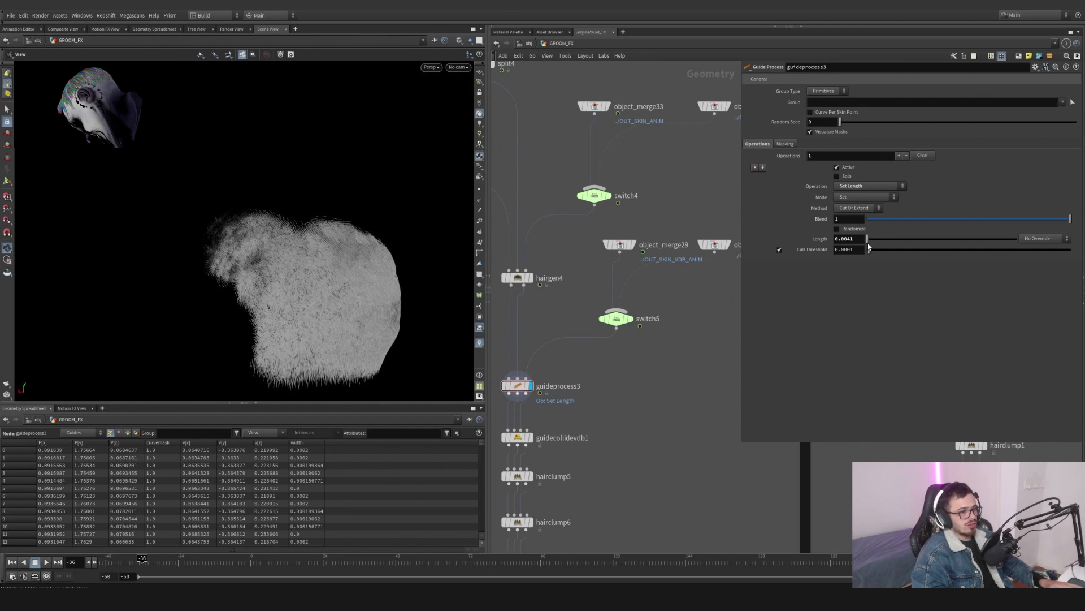
{"action": "left_click_drag", "start_coordinate": [871, 244], "coordinate": [883, 244]}
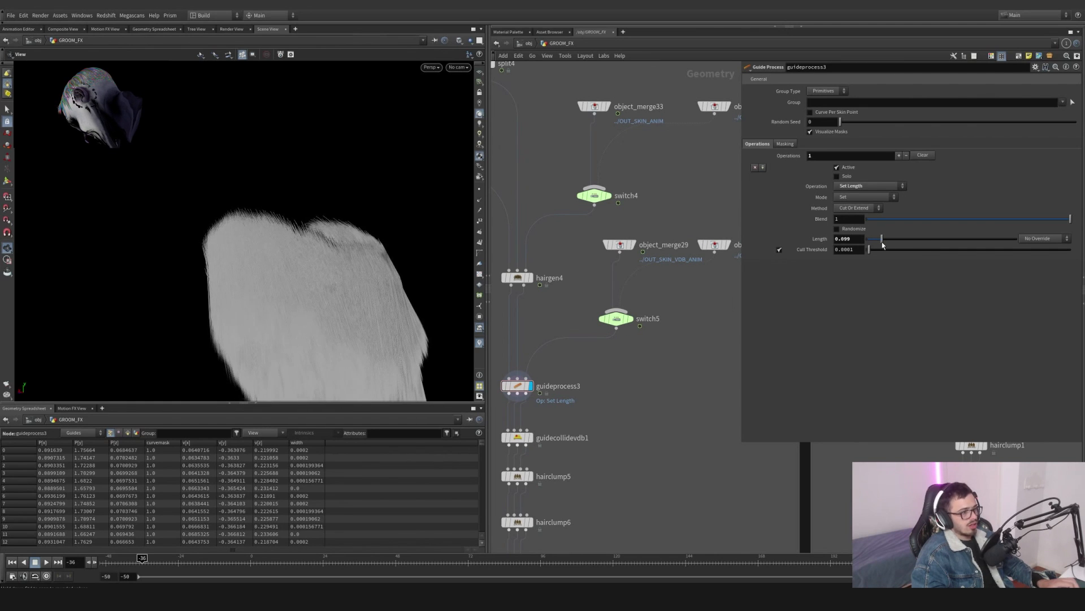
{"action": "key", "text": "ctrl+z"}
- Inspect the guide hairs closely in the viewport and reselect guideprocess3
{"action": "left_click_drag", "start_coordinate": [252, 270], "coordinate": [334, 223]}
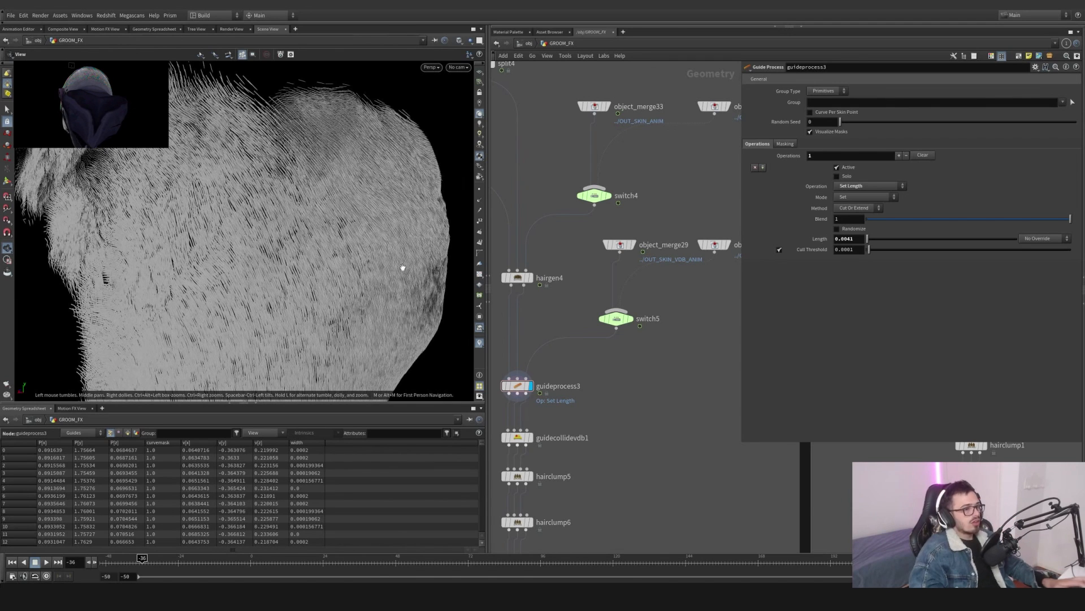
{"action": "middle_click_drag", "start_coordinate": [675, 380], "coordinate": [721, 366]}
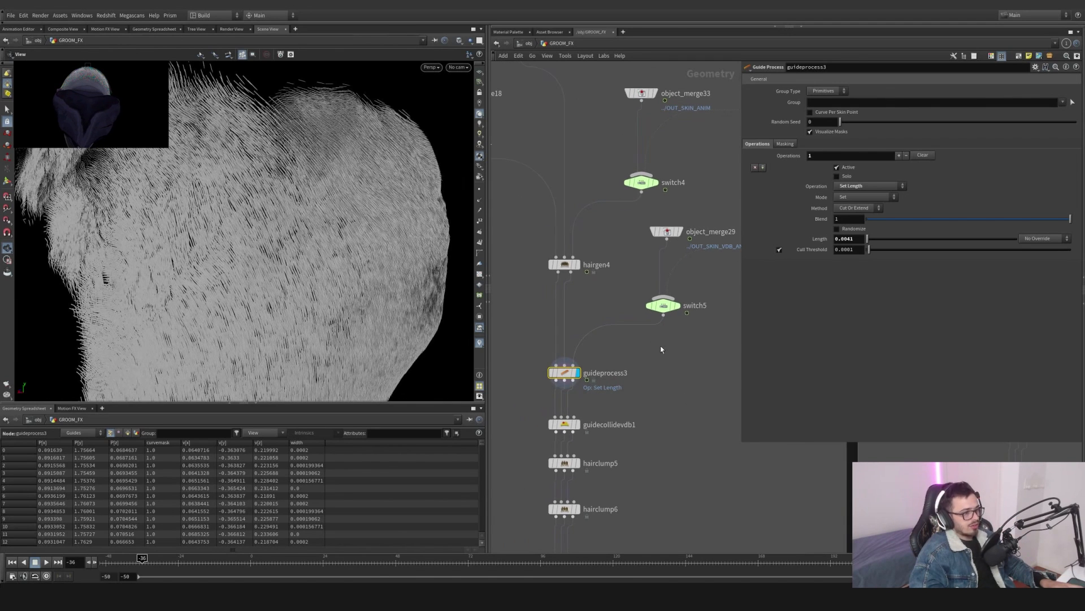
{"action": "middle_click_drag", "start_coordinate": [660, 347], "coordinate": [610, 378]}
{"action": "left_click", "coordinate": [625, 339]}
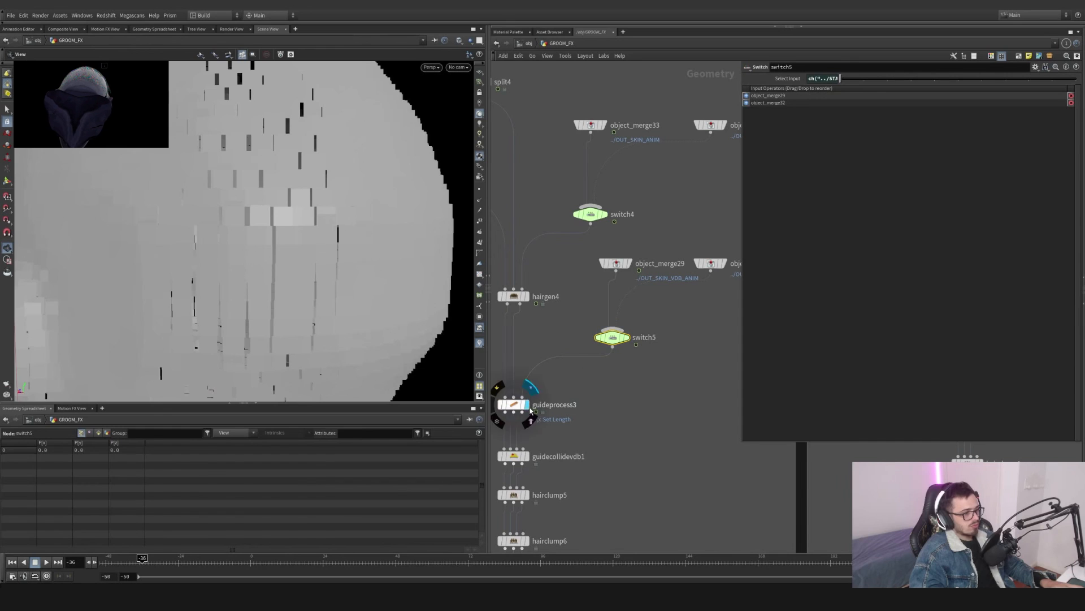
{"action": "left_click", "coordinate": [529, 387]}
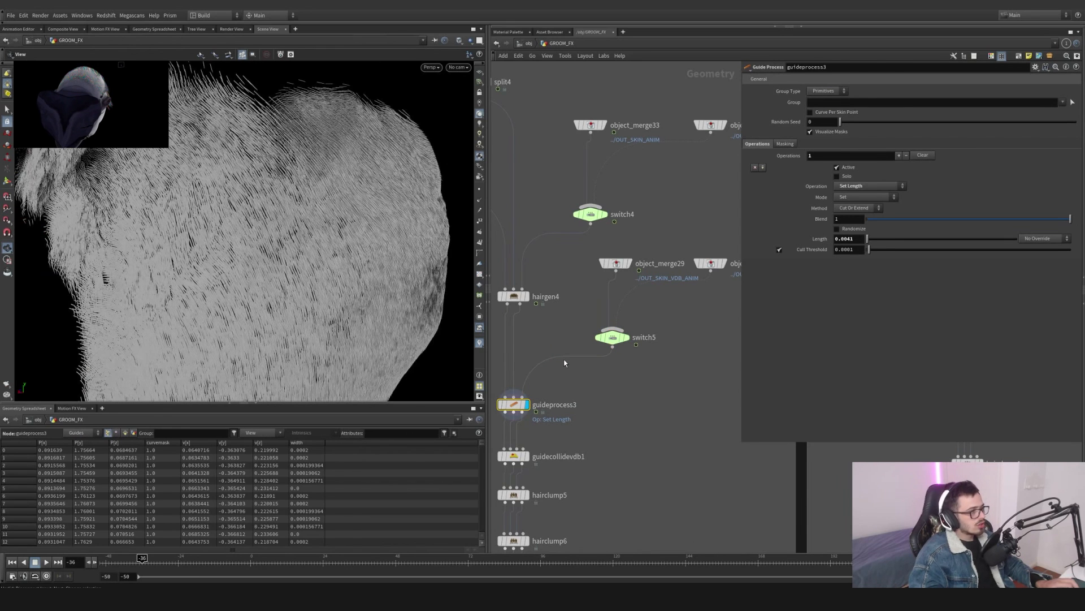
{"action": "mouse_move", "coordinate": [612, 423]}
{"action": "middle_mouse_down"}
{"action": "mouse_move", "coordinate": [632, 327]}
{"action": "mouse_move", "coordinate": [620, 396]}
{"action": "middle_mouse_up"}
{"action": "left_click_drag", "start_coordinate": [644, 403], "coordinate": [542, 364]}
- Try enabling a noise mask on guideprocess3 with Amount about 0.392, then disable it again
{"action": "left_click", "coordinate": [783, 144]}
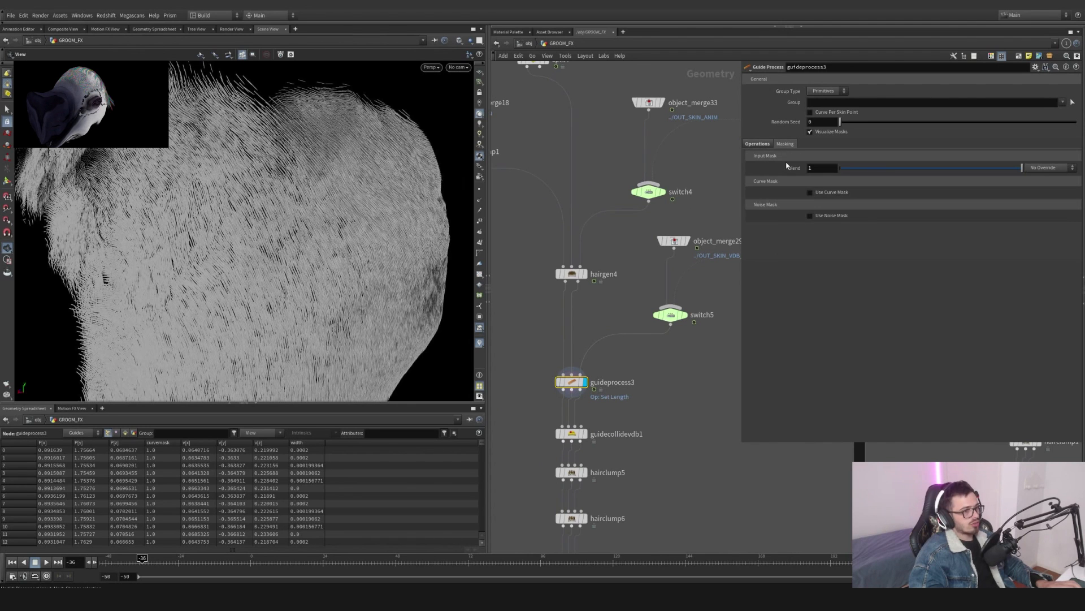
{"action": "left_click", "coordinate": [810, 215]}
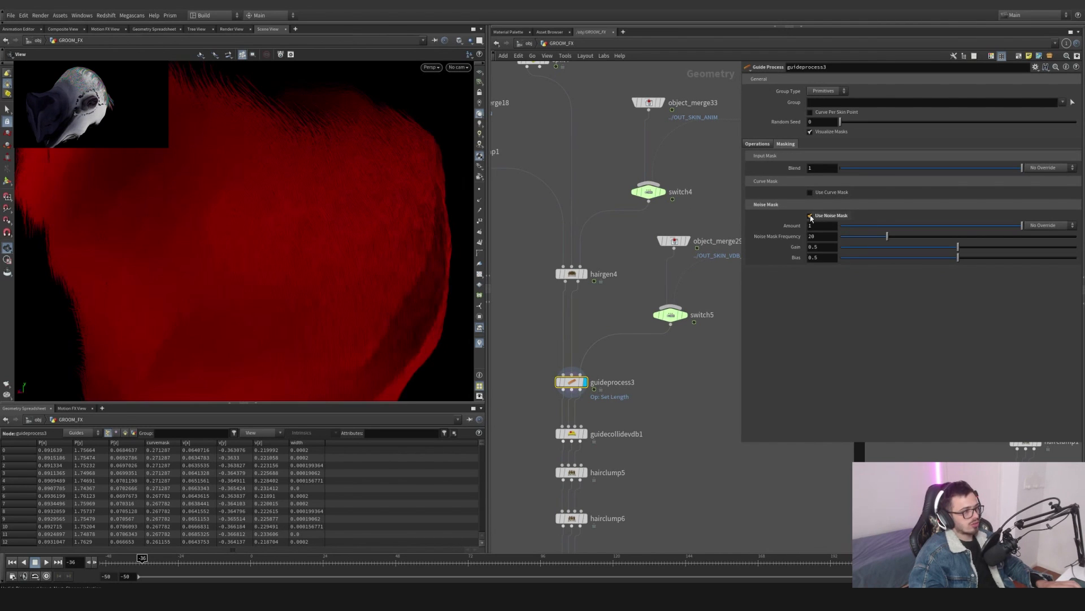
{"action": "left_click", "coordinate": [811, 217]}
{"action": "left_click", "coordinate": [810, 217]}
{"action": "left_click_drag", "start_coordinate": [871, 227], "coordinate": [866, 228]}
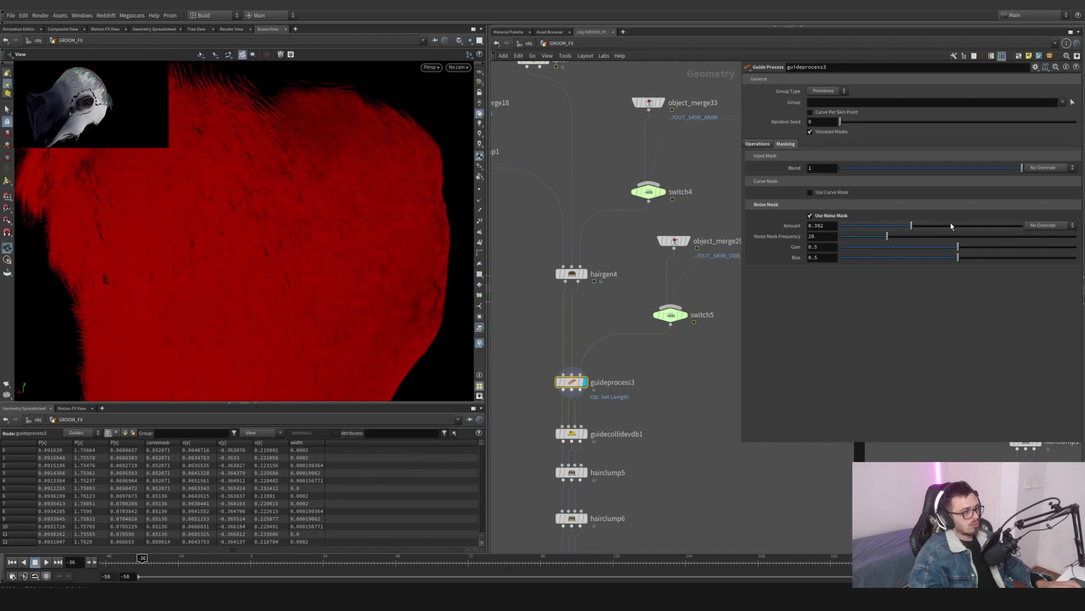
{"action": "left_click", "coordinate": [810, 215]}
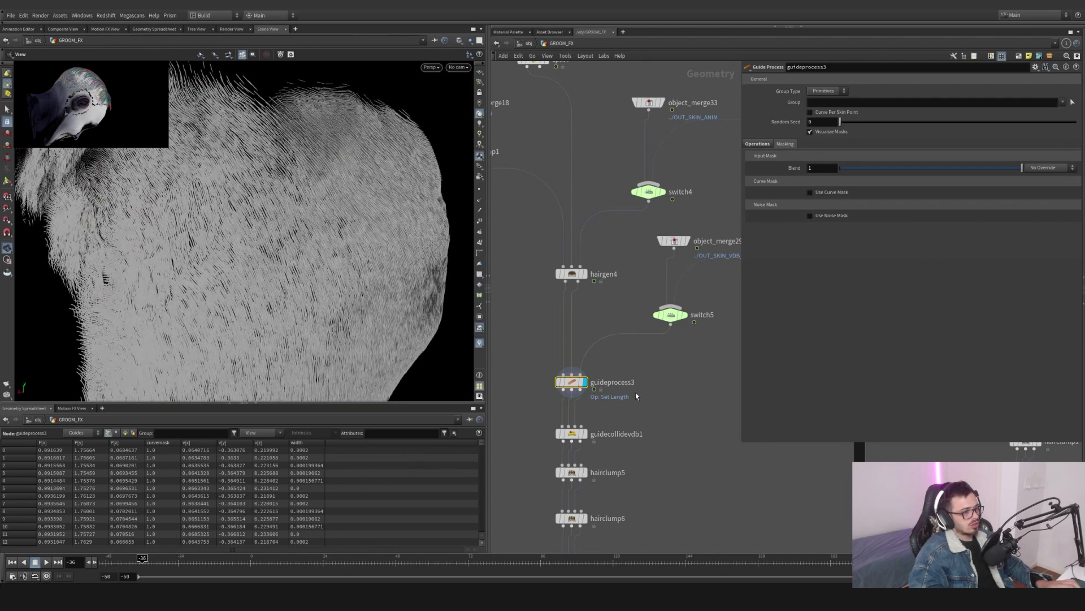
- Select guidecollidevdb1 and orbit the viewport to examine the collided guides
{"action": "middle_click_drag", "start_coordinate": [644, 381], "coordinate": [641, 316]}
{"action": "left_click", "coordinate": [583, 368]}
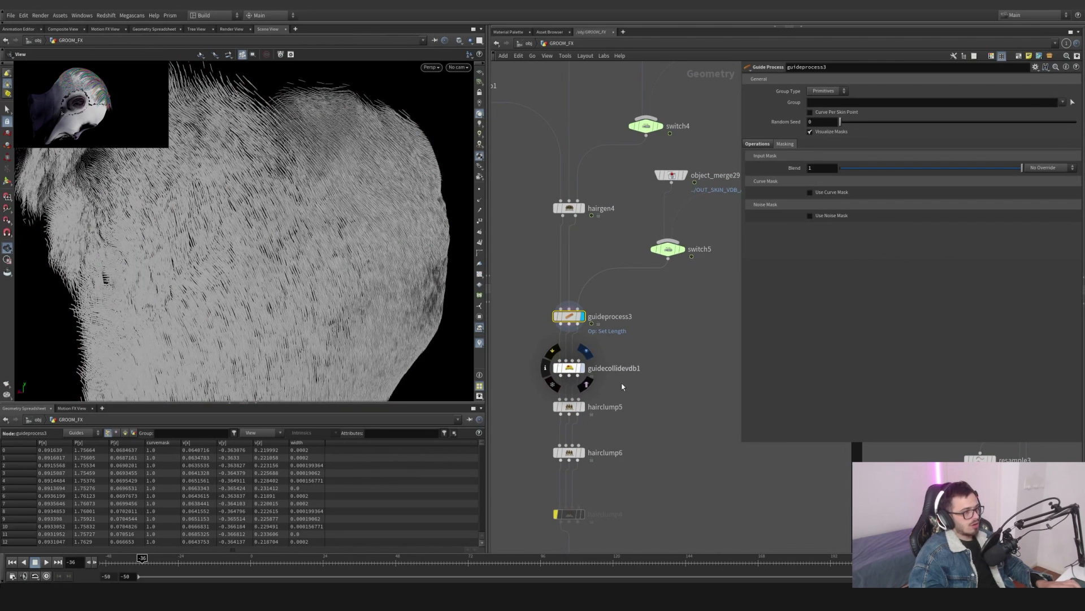
{"action": "left_click_drag", "start_coordinate": [407, 237], "coordinate": [205, 215]}
{"action": "left_click_drag", "start_coordinate": [368, 228], "coordinate": [356, 266]}
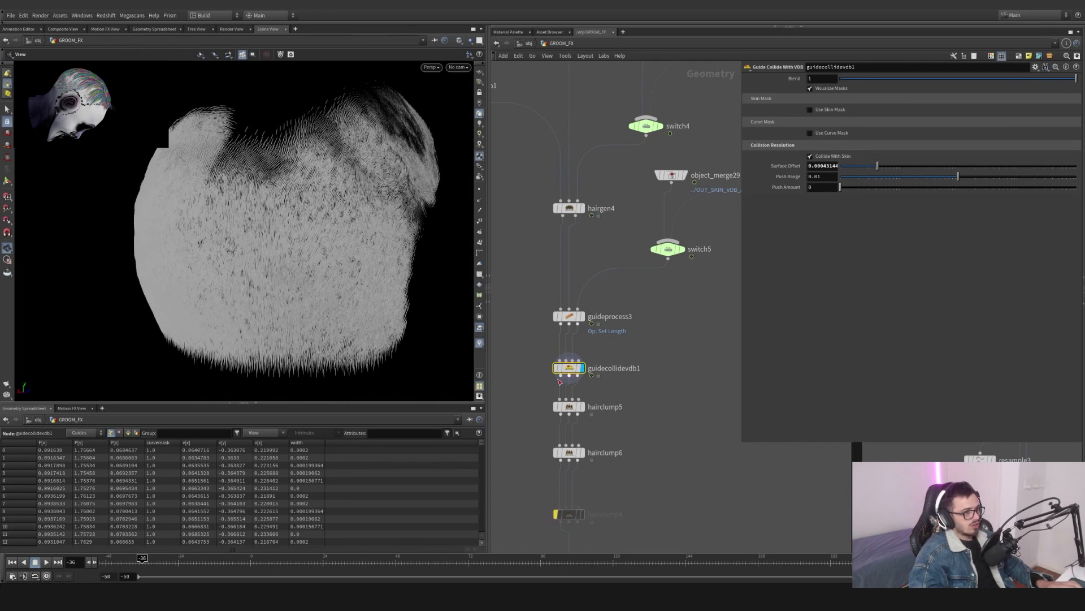
{"action": "mouse_move", "coordinate": [558, 377]}
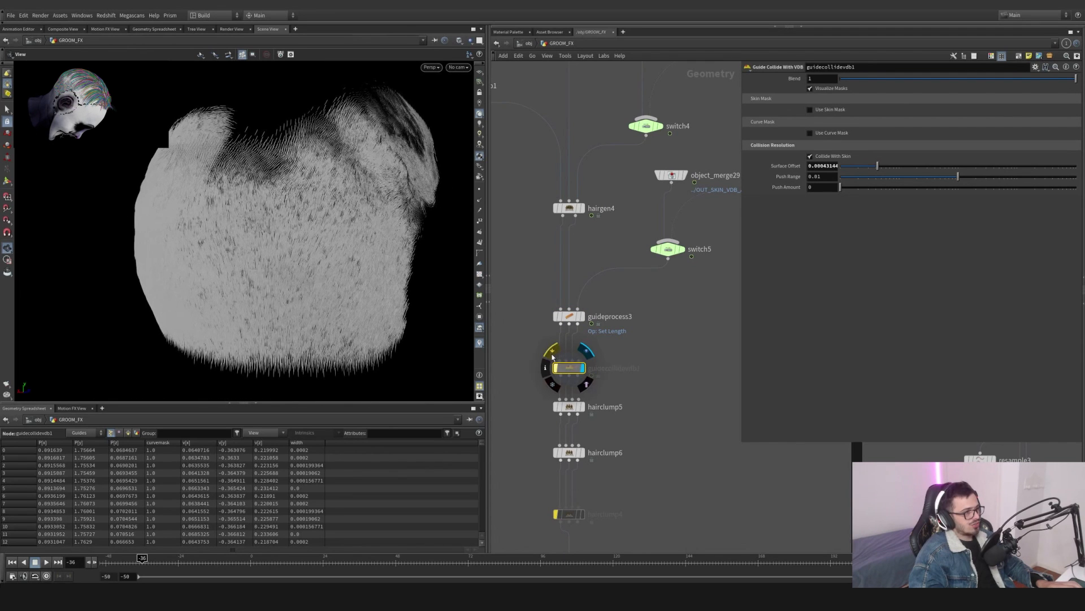
- Set the viewport to show all objects alongside the groom
{"action": "left_click", "coordinate": [469, 40]}
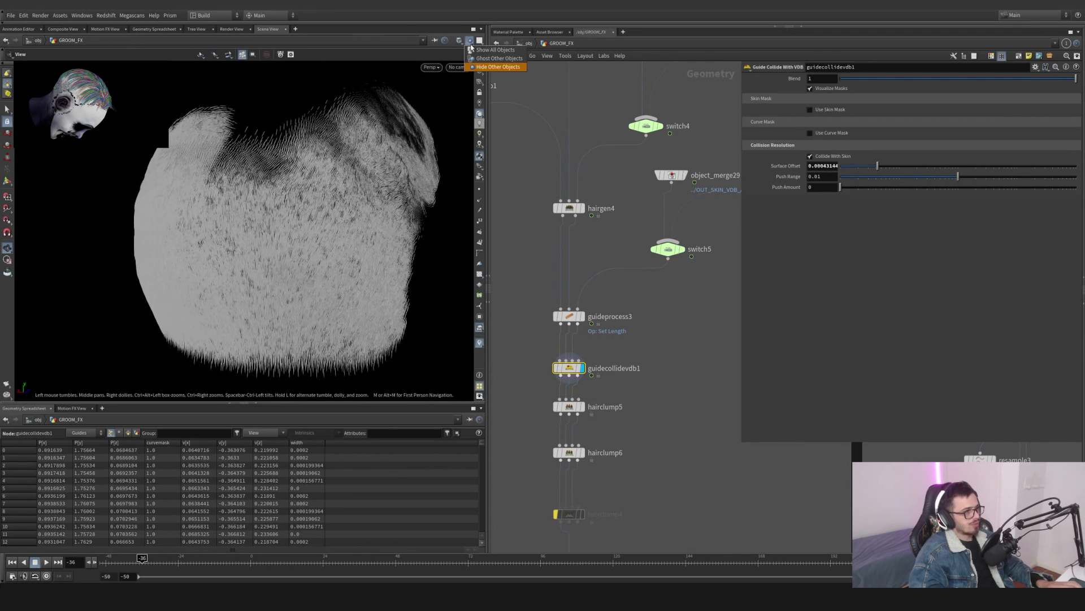
{"action": "left_click", "coordinate": [474, 51]}
- Open the RNDR_BODY object network to inspect it, then return to GROOM_FX
{"action": "key", "text": "u"}
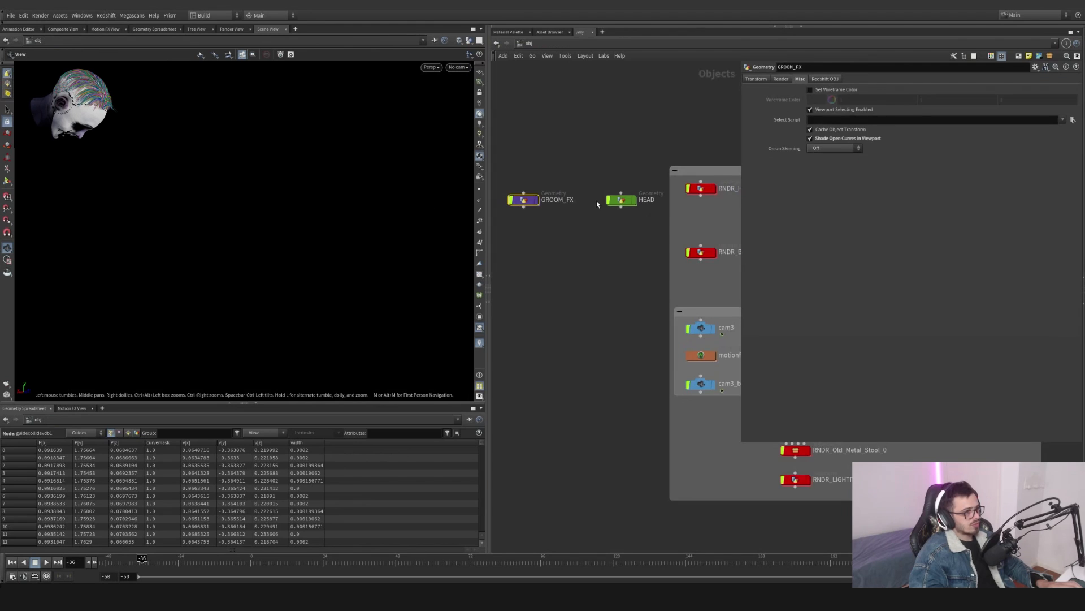
{"action": "left_click", "coordinate": [634, 201]}
{"action": "middle_click_drag", "start_coordinate": [619, 229], "coordinate": [578, 292]}
{"action": "left_click", "coordinate": [593, 262]}
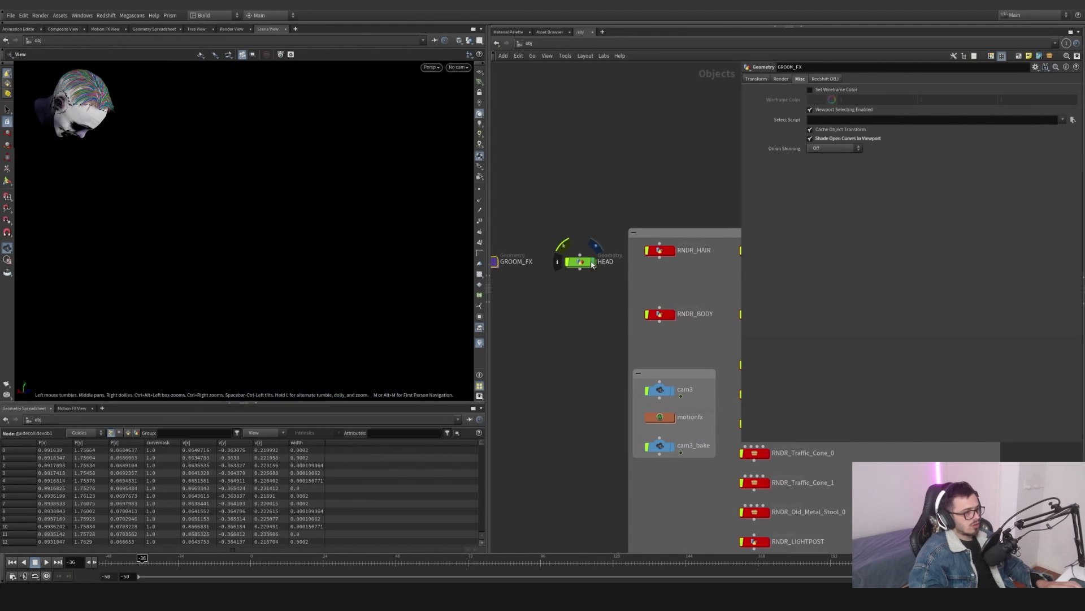
{"action": "double_click", "coordinate": [660, 316]}
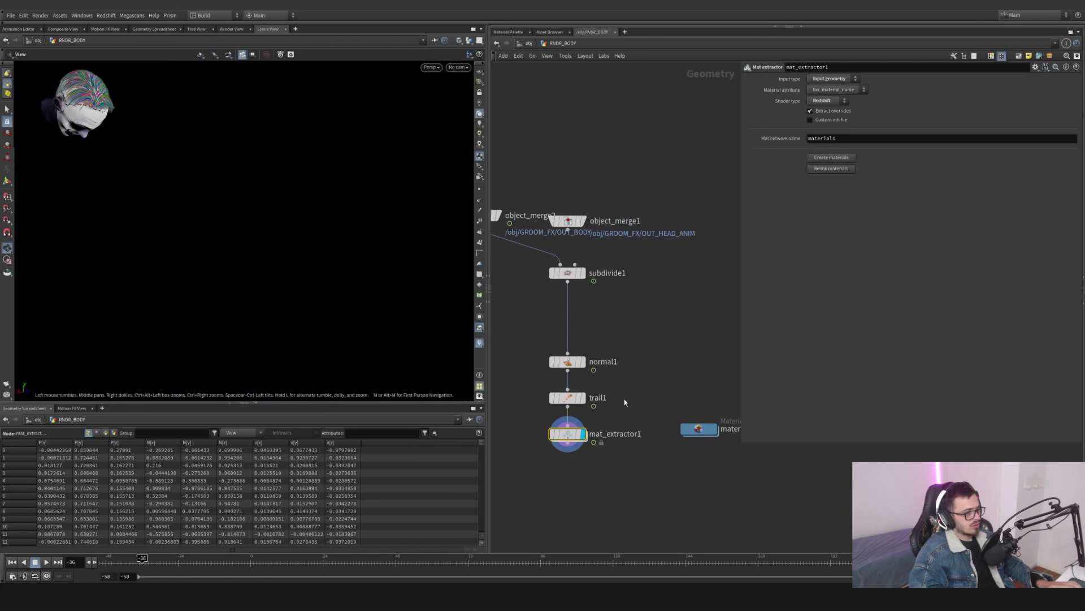
{"action": "key", "text": "g"}
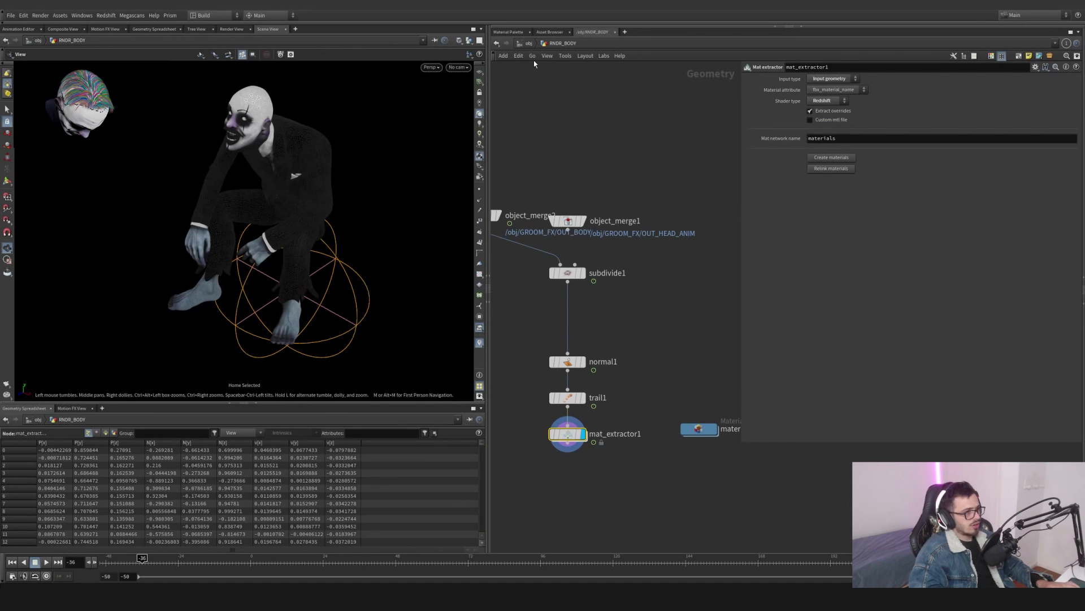
{"action": "left_click", "coordinate": [528, 44]}
{"action": "middle_click_drag", "start_coordinate": [569, 222], "coordinate": [654, 229]}
{"action": "double_click", "coordinate": [576, 271]}
{"action": "middle_click_drag", "start_coordinate": [633, 321], "coordinate": [690, 350]}
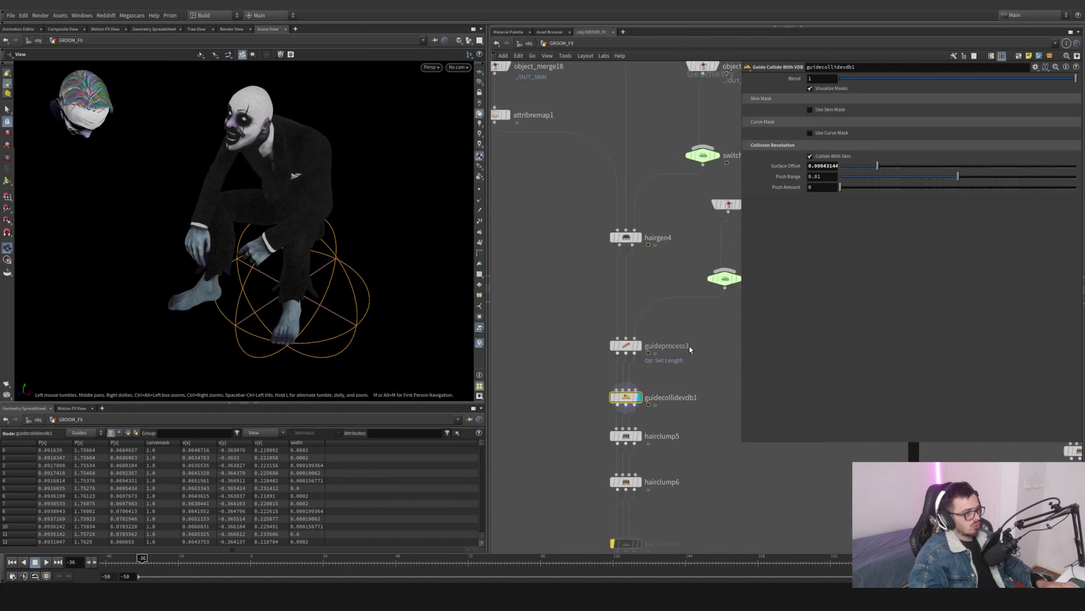
{"action": "scroll", "coordinate": [690, 349], "scroll_direction": "down", "scroll_amount": 5}
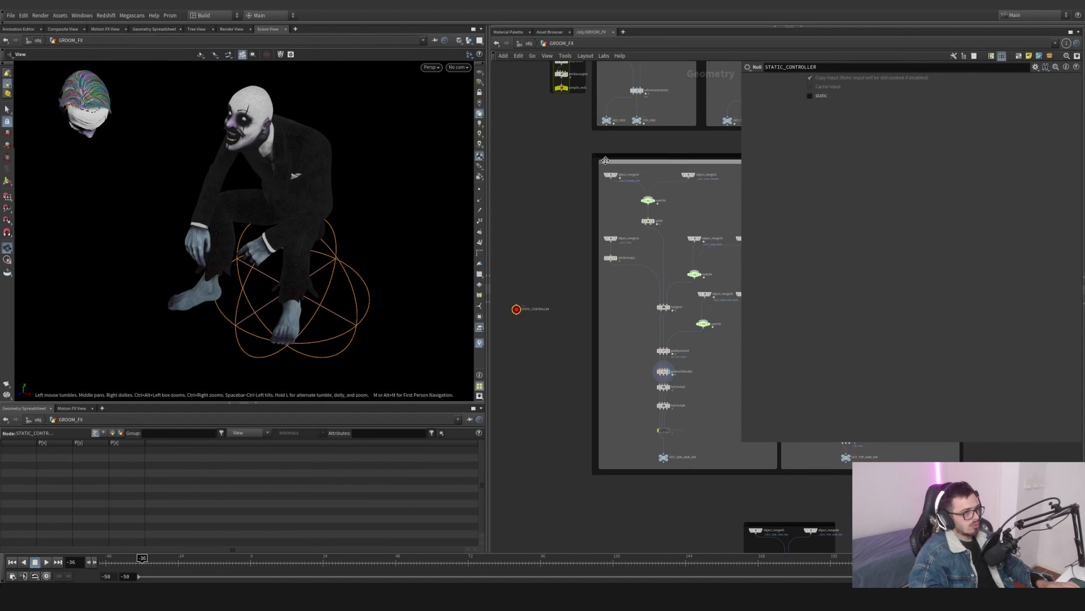
{"action": "scroll", "coordinate": [693, 375], "scroll_direction": "up", "scroll_amount": 5}
{"action": "left_click_drag", "start_coordinate": [686, 375], "coordinate": [575, 331]}
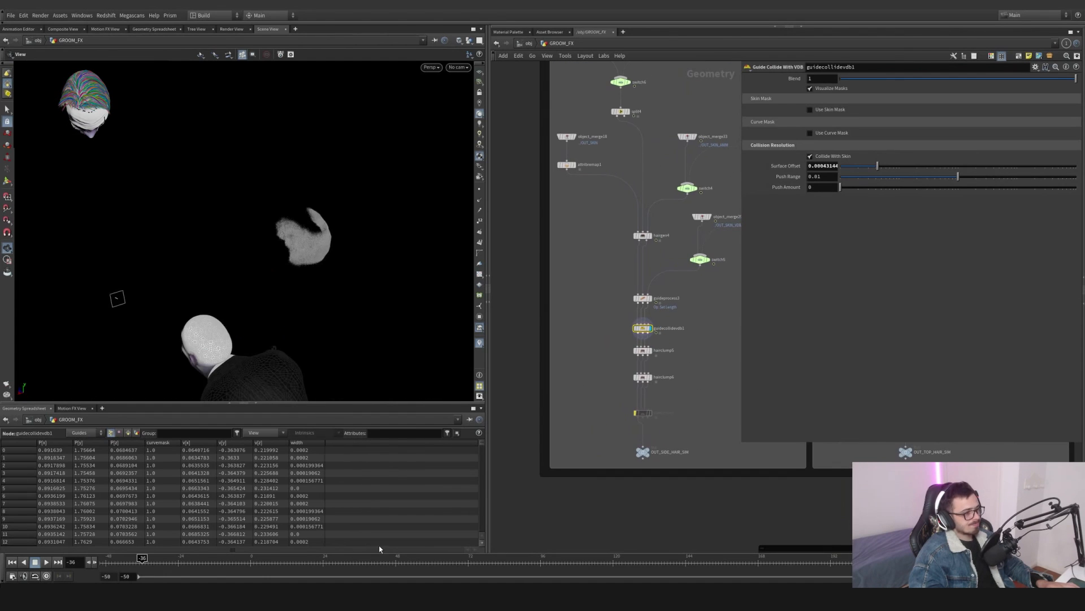
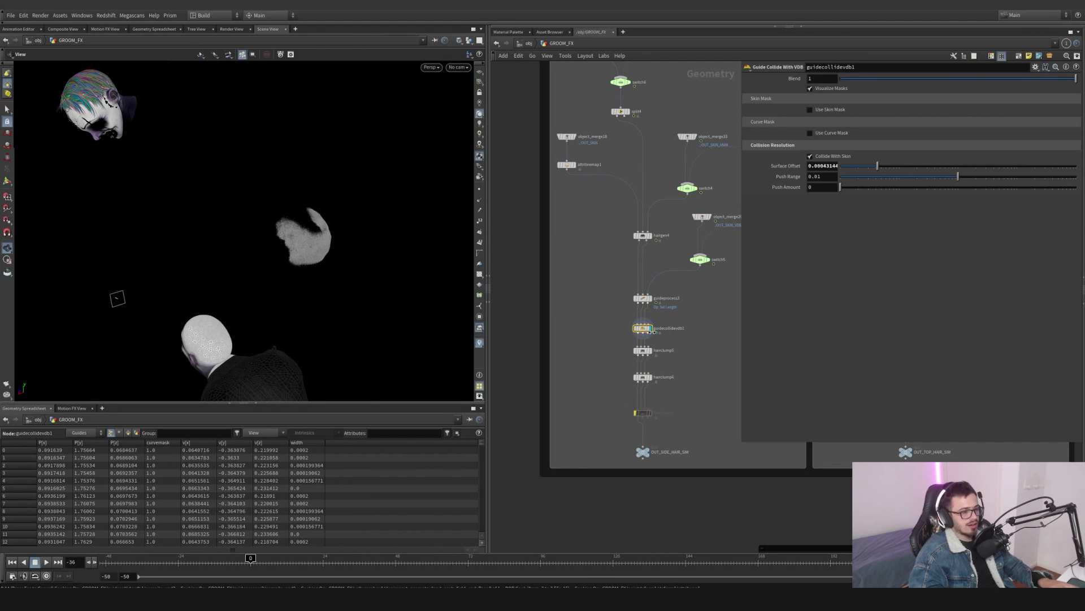
- Go to frame 1 and orbit around the head to check the groom from the side
{"action": "left_click", "coordinate": [253, 565]}
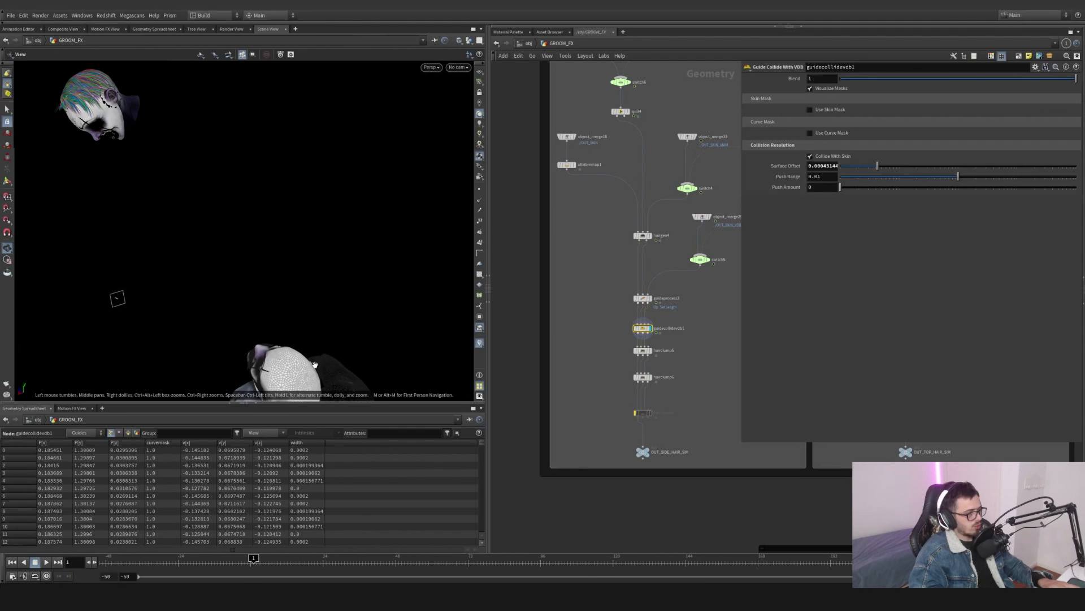
{"action": "left_click_drag", "start_coordinate": [305, 373], "coordinate": [203, 255]}
{"action": "right_click_drag", "start_coordinate": [203, 254], "coordinate": [492, 277]}
{"action": "right_click_drag", "start_coordinate": [383, 376], "coordinate": [453, 266]}
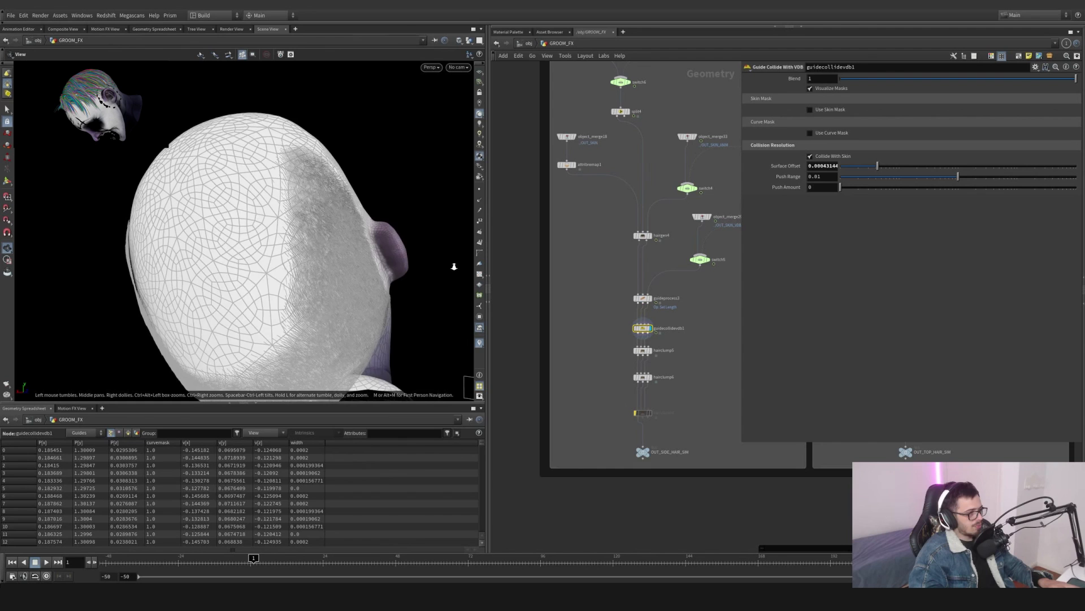
{"action": "left_click_drag", "start_coordinate": [429, 254], "coordinate": [311, 296]}
{"action": "middle_click_drag", "start_coordinate": [311, 296], "coordinate": [305, 263]}
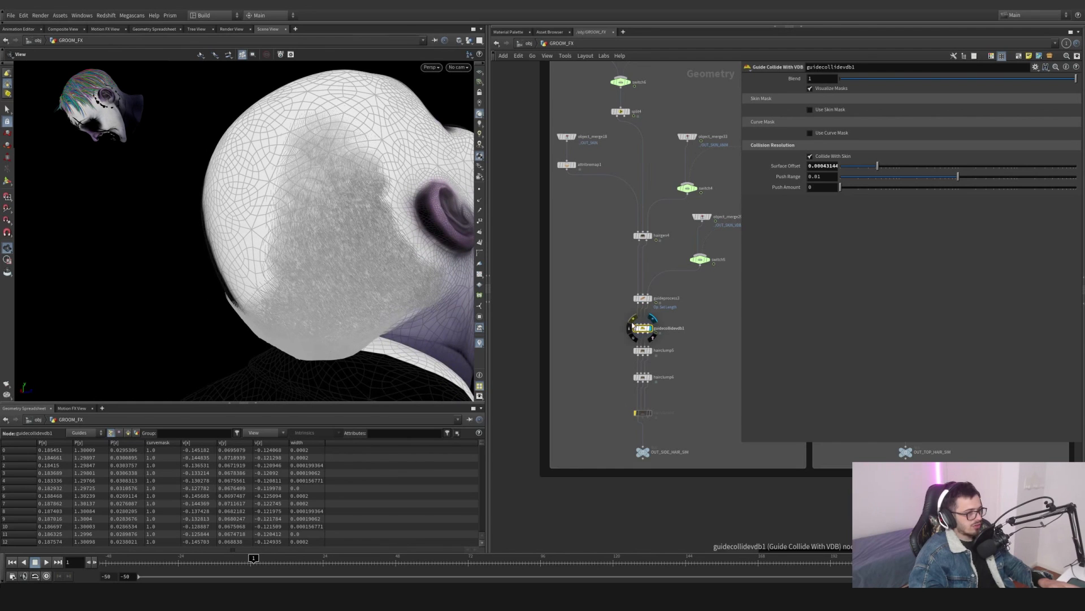
- Toggle guidecollidevdb1's display and zoom in close to examine how the guides sit against the scalp
{"action": "left_click", "coordinate": [632, 322]}
{"action": "left_click", "coordinate": [632, 323]}
{"action": "left_click", "coordinate": [632, 323]}
{"action": "left_click_drag", "start_coordinate": [425, 311], "coordinate": [412, 283]}
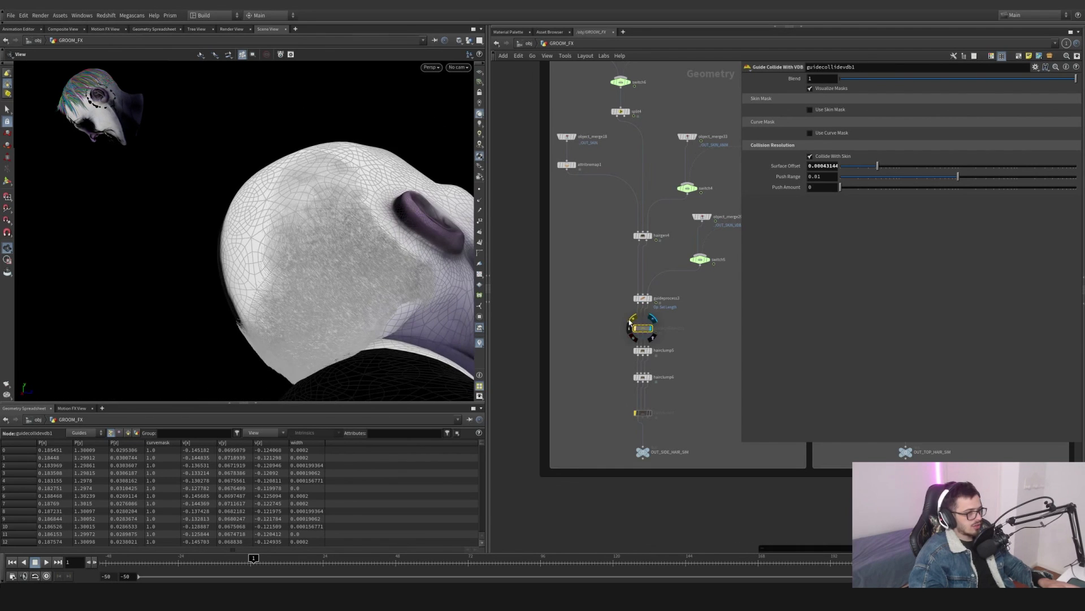
{"action": "left_click", "coordinate": [630, 322]}
{"action": "left_click", "coordinate": [630, 322]}
{"action": "left_click", "coordinate": [630, 322]}
{"action": "left_click_drag", "start_coordinate": [356, 296], "coordinate": [412, 293]}
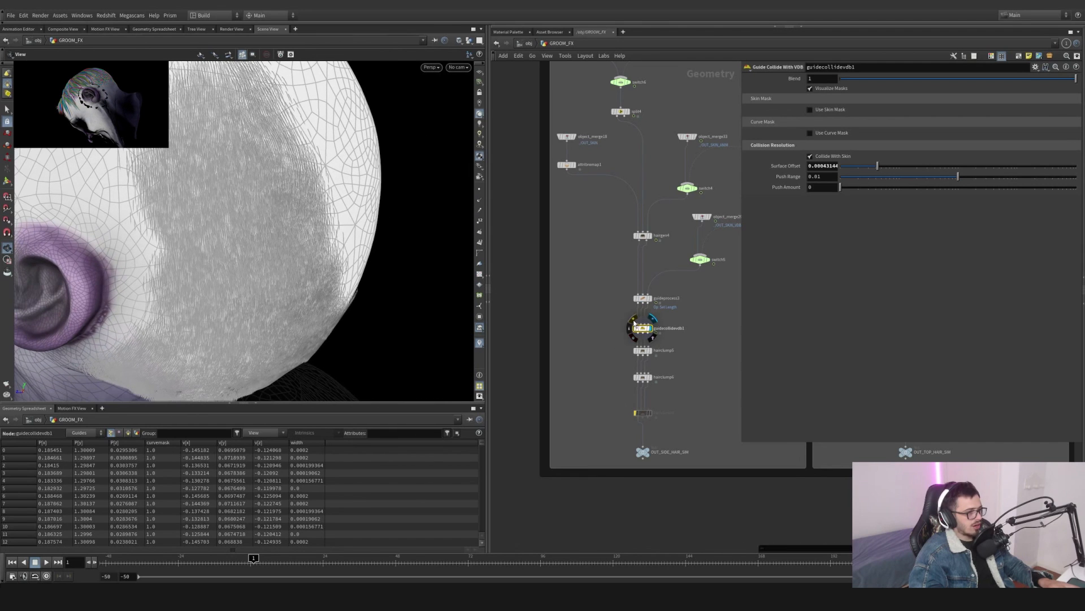
{"action": "left_click", "coordinate": [632, 322]}
{"action": "left_click_drag", "start_coordinate": [179, 369], "coordinate": [322, 401]}
{"action": "scroll", "coordinate": [333, 244], "scroll_direction": "up", "scroll_amount": 10}
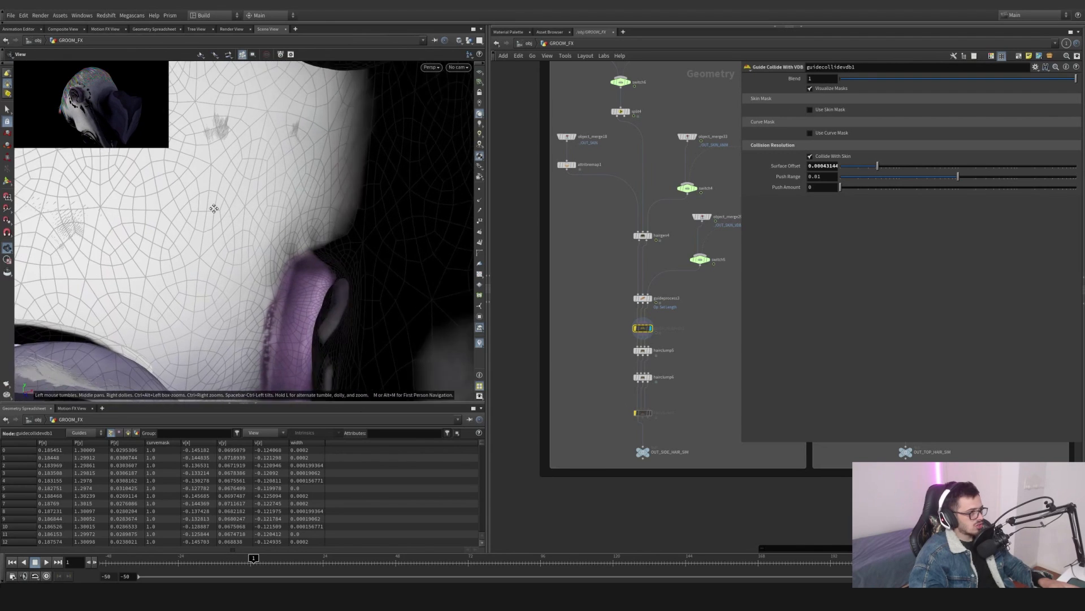
{"action": "scroll", "coordinate": [333, 244], "scroll_direction": "down", "scroll_amount": 5}
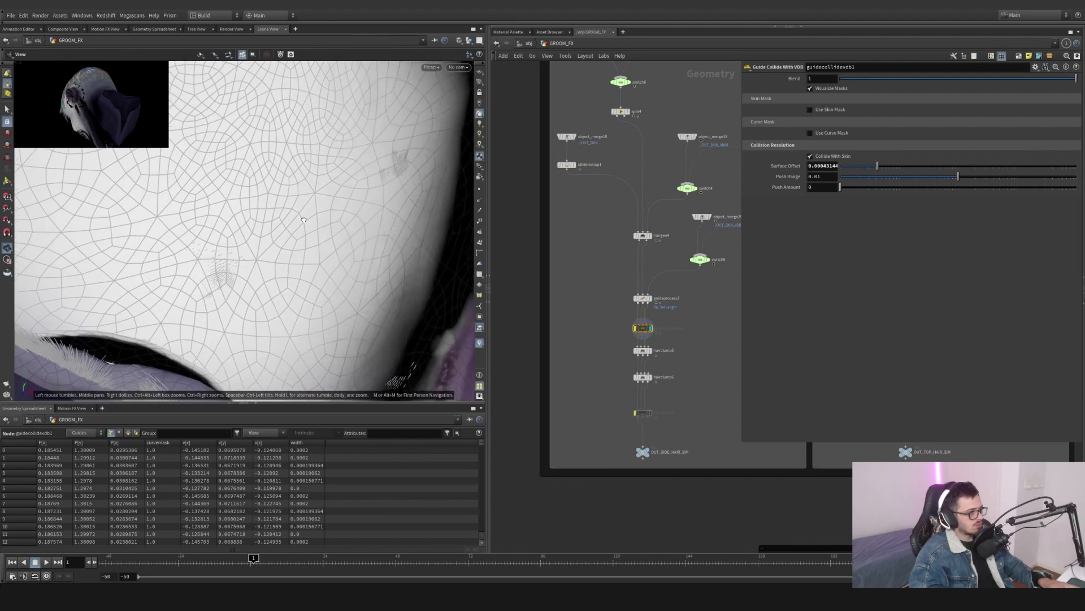
{"action": "scroll", "coordinate": [333, 244], "scroll_direction": "up", "scroll_amount": 5}
{"action": "left_click_drag", "start_coordinate": [332, 244], "coordinate": [394, 234]}
{"action": "mouse_move", "coordinate": [634, 323]}
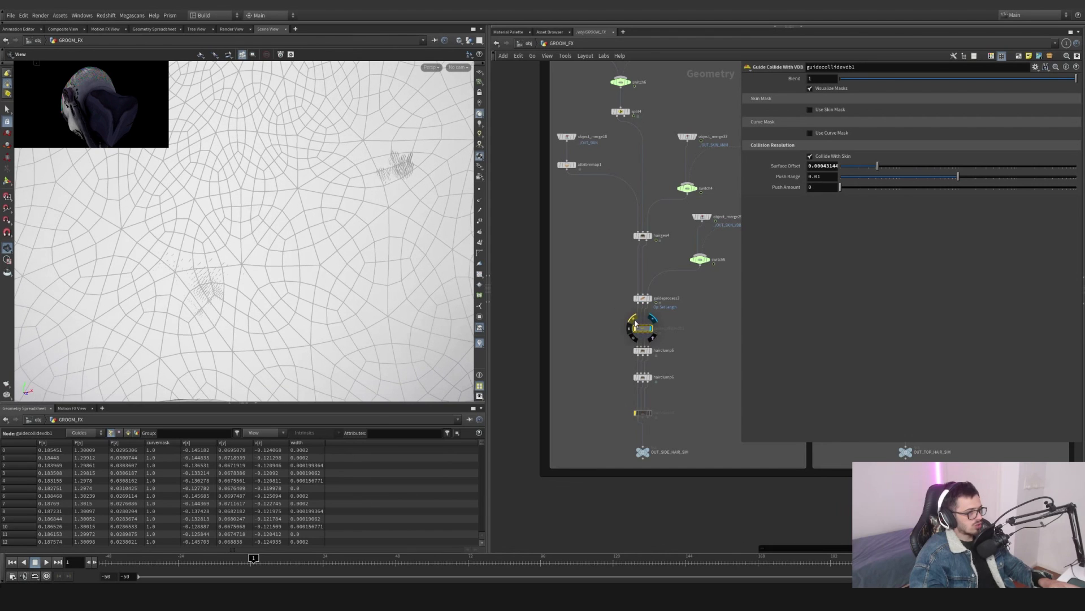
{"action": "left_click", "coordinate": [634, 321]}
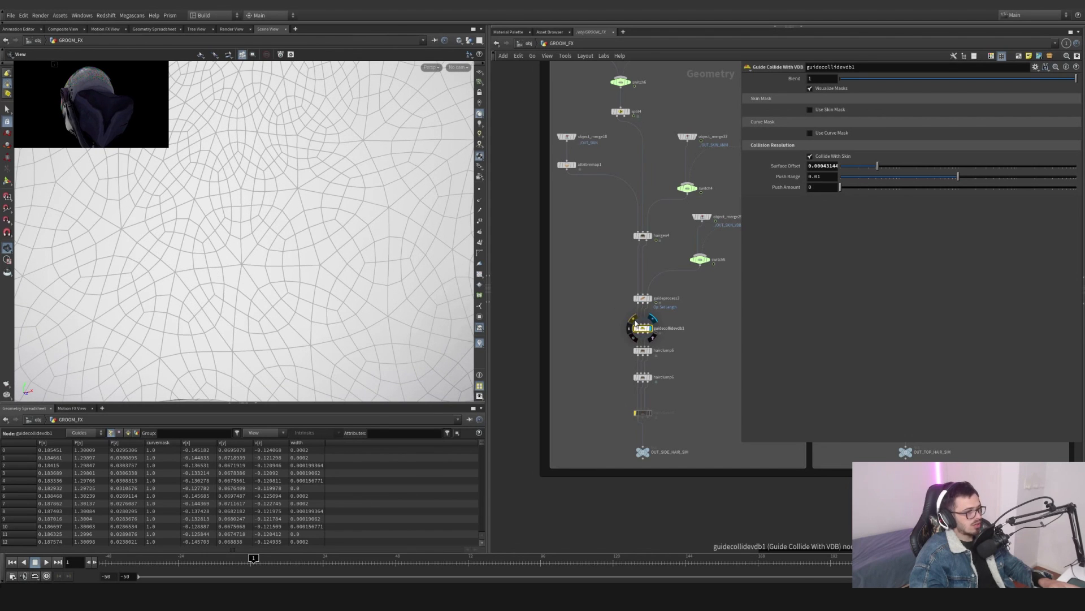
{"action": "left_click", "coordinate": [634, 321]}
{"action": "left_click", "coordinate": [634, 321]}
{"action": "scroll", "coordinate": [268, 207], "scroll_direction": "down", "scroll_amount": 5}
{"action": "left_click_drag", "start_coordinate": [268, 207], "coordinate": [320, 214]}
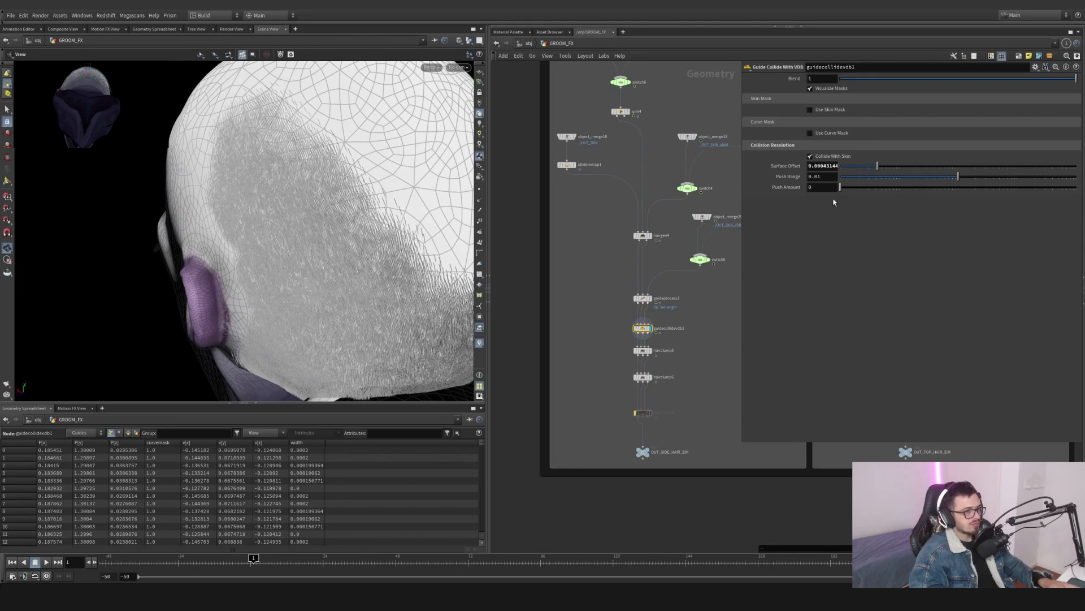
- Try raising guidecollidevdb1's Surface Offset, then undo the change
{"action": "left_click_drag", "start_coordinate": [893, 165], "coordinate": [979, 165]}
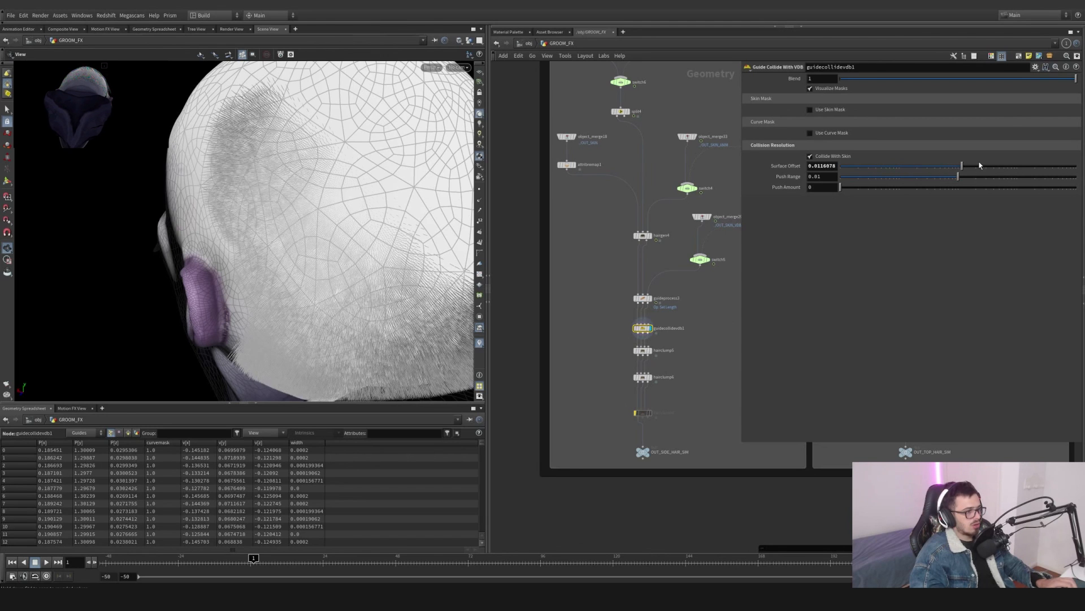
{"action": "key", "text": "ctrl+z"}
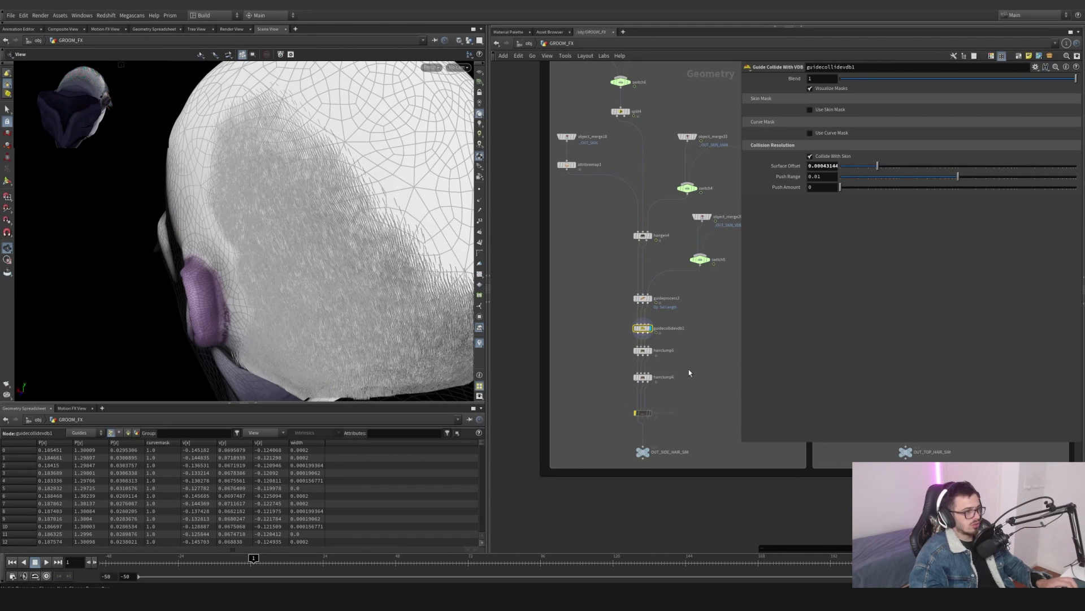
- Select hairclump5 and try raising its Blend, then undo the change
{"action": "scroll", "coordinate": [629, 314], "scroll_direction": "up", "scroll_amount": 4}
{"action": "left_click", "coordinate": [633, 290]}
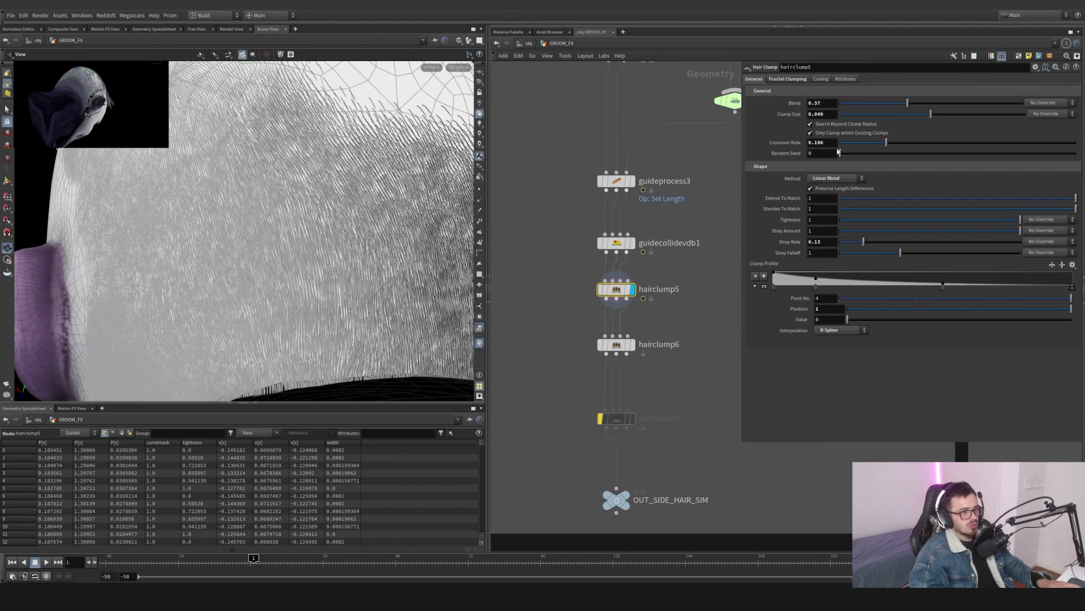
{"action": "left_click_drag", "start_coordinate": [894, 106], "coordinate": [964, 103]}
{"action": "key", "text": "ctrl+z"}
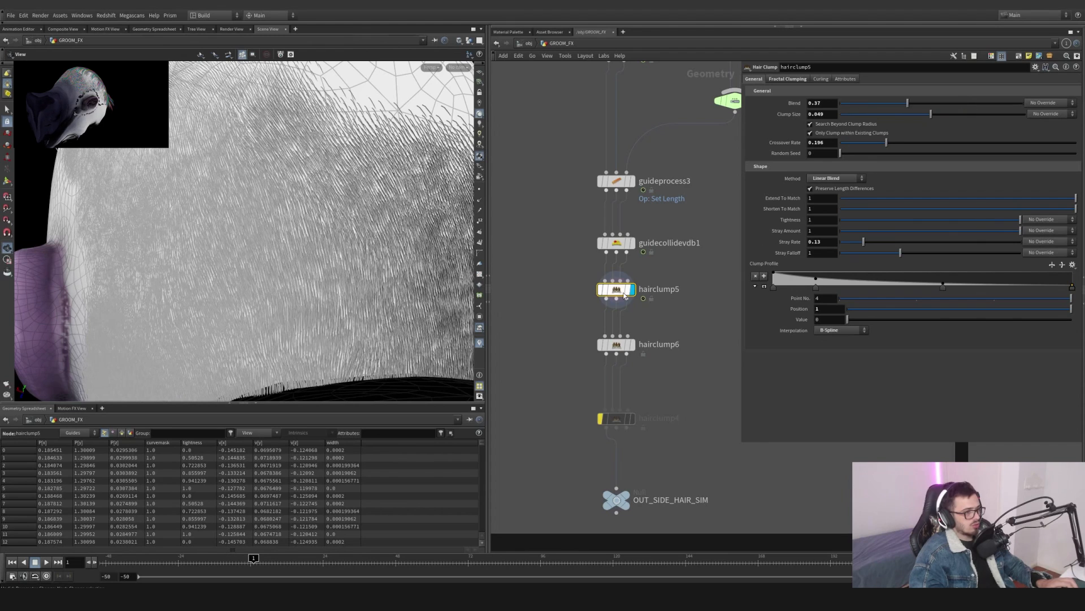
- Show the clump ID visualizer on hairclump5 and open its node info to inspect it
{"action": "right_click", "coordinate": [617, 290]}
{"action": "left_click", "coordinate": [546, 326]}
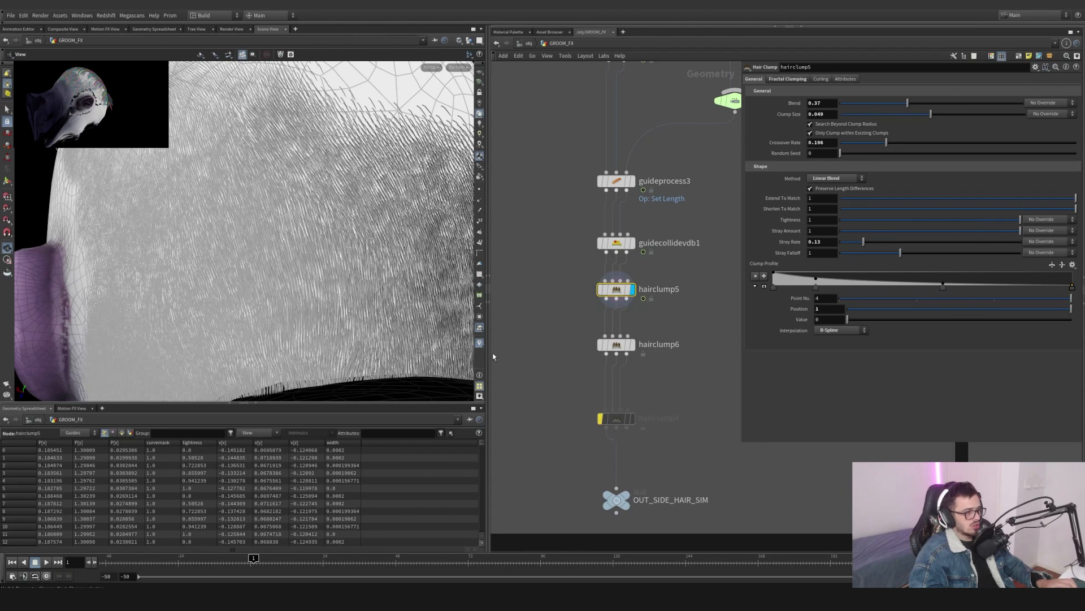
{"action": "left_click", "coordinate": [479, 343]}
{"action": "left_click", "coordinate": [481, 333]}
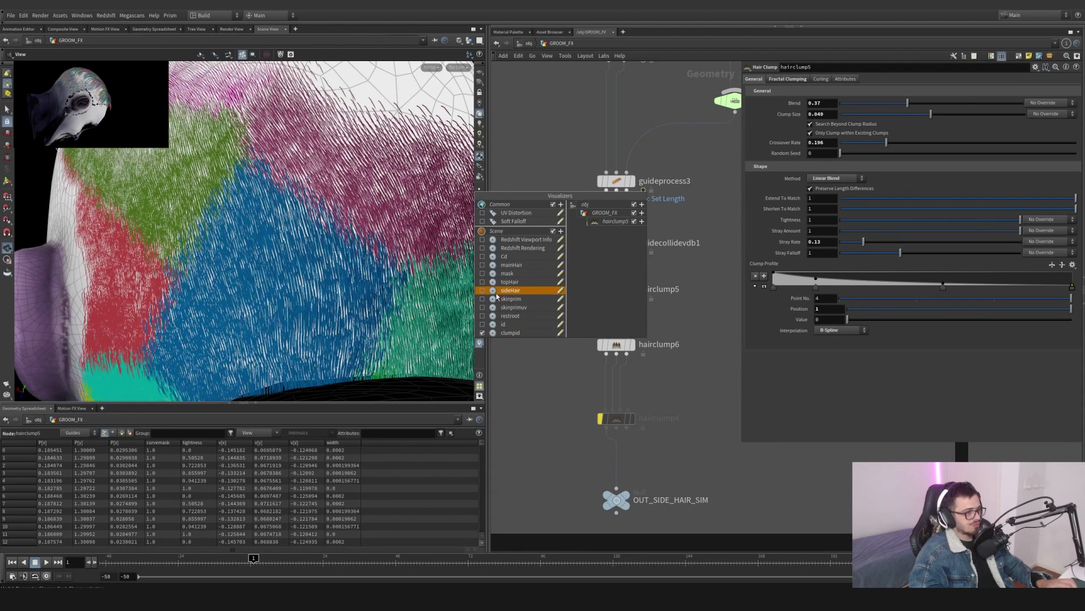
{"action": "middle_click", "coordinate": [617, 289]}
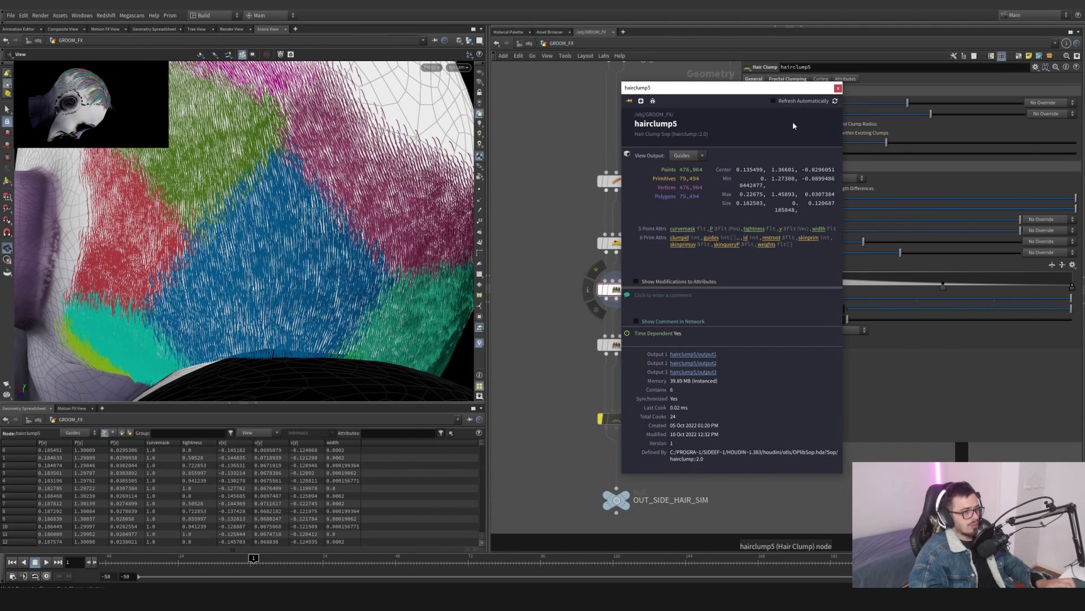
{"action": "left_click", "coordinate": [838, 89]}
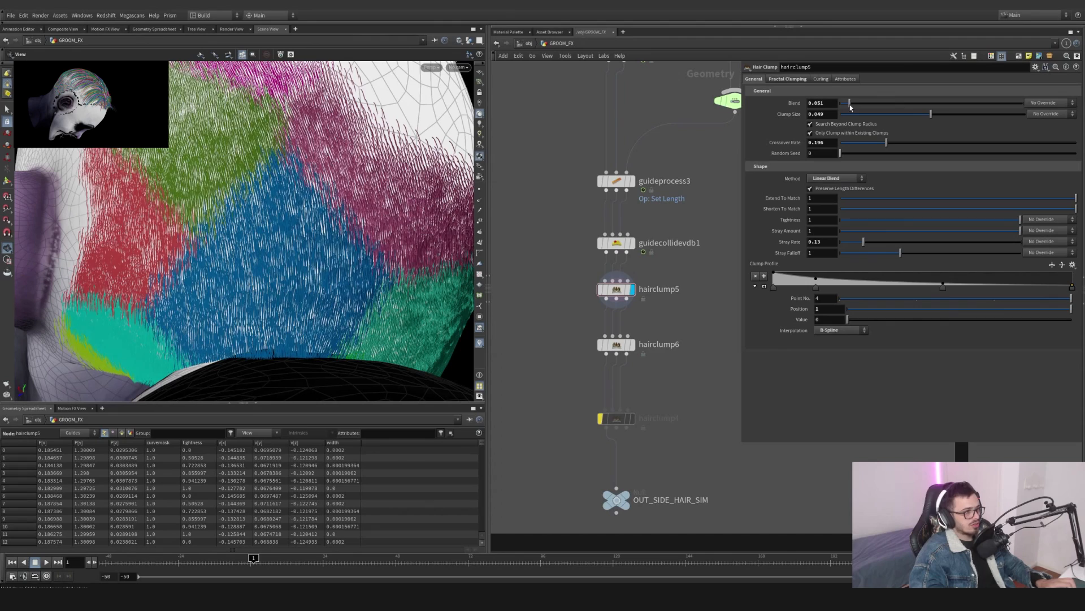
- Try adjusting hairclump5's Clump Size, Stray Rate and Random Seed, undoing each change
{"action": "left_click_drag", "start_coordinate": [928, 117], "coordinate": [855, 126]}
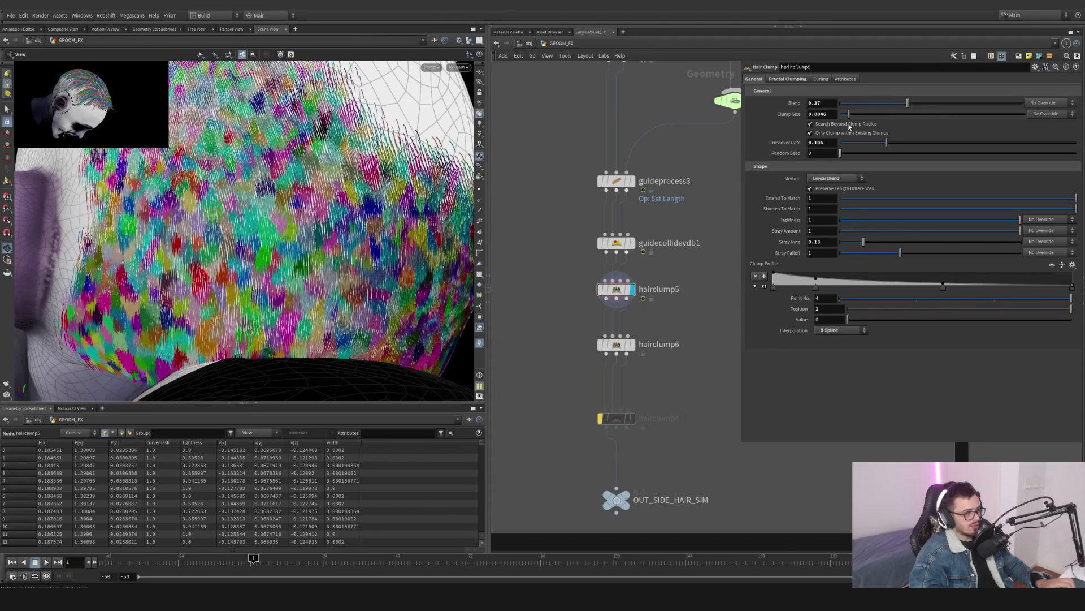
{"action": "key", "text": "ctrl+z"}
{"action": "left_click_drag", "start_coordinate": [584, 283], "coordinate": [578, 273]}
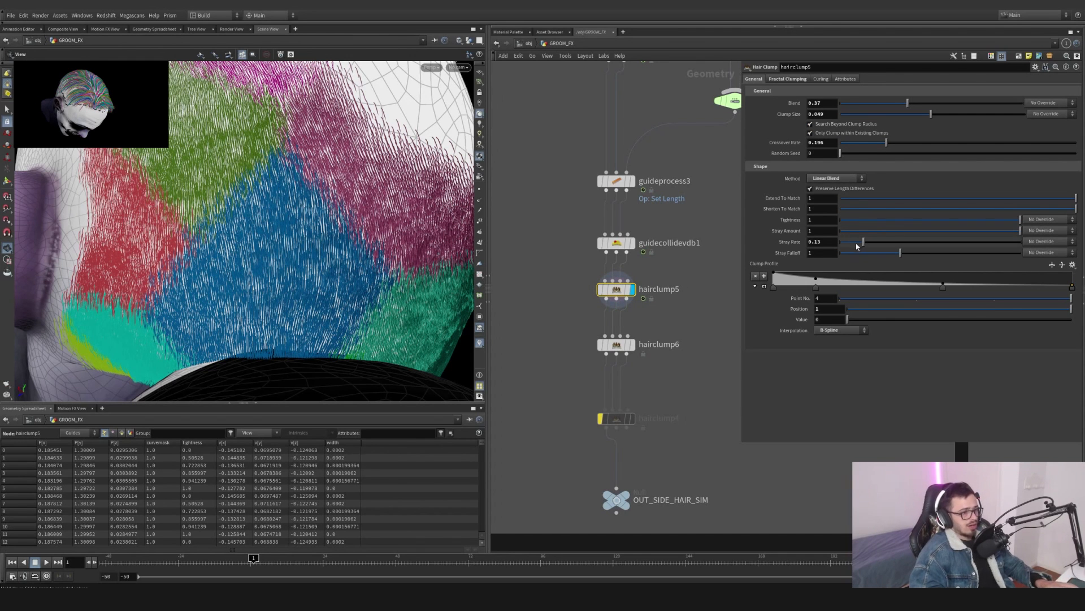
{"action": "left_click_drag", "start_coordinate": [877, 241], "coordinate": [863, 241]}
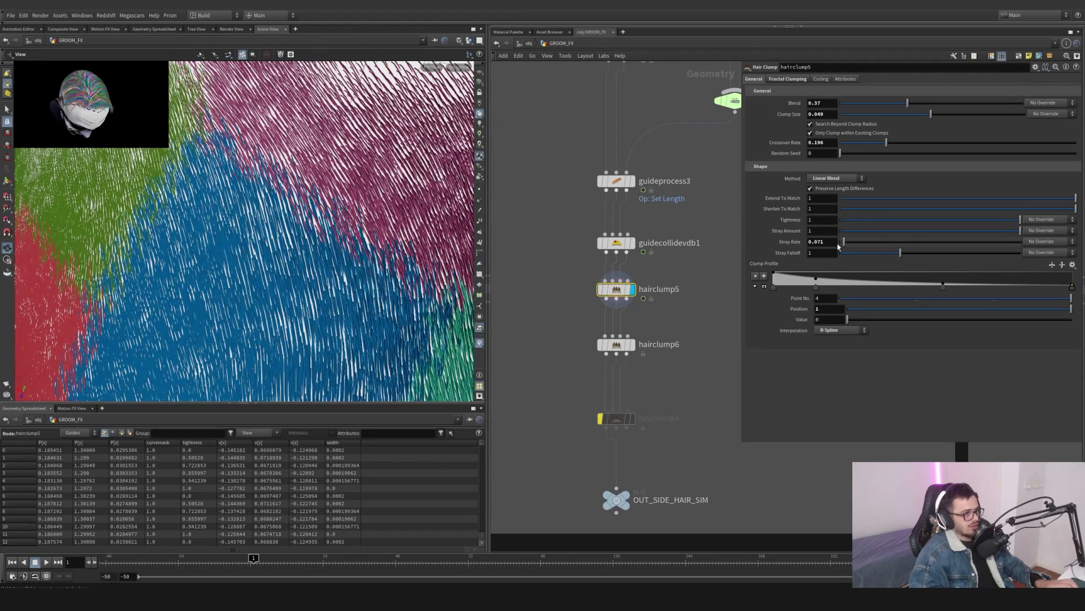
{"action": "left_click_drag", "start_coordinate": [863, 241], "coordinate": [923, 242]}
{"action": "key", "text": "ctrl+z"}
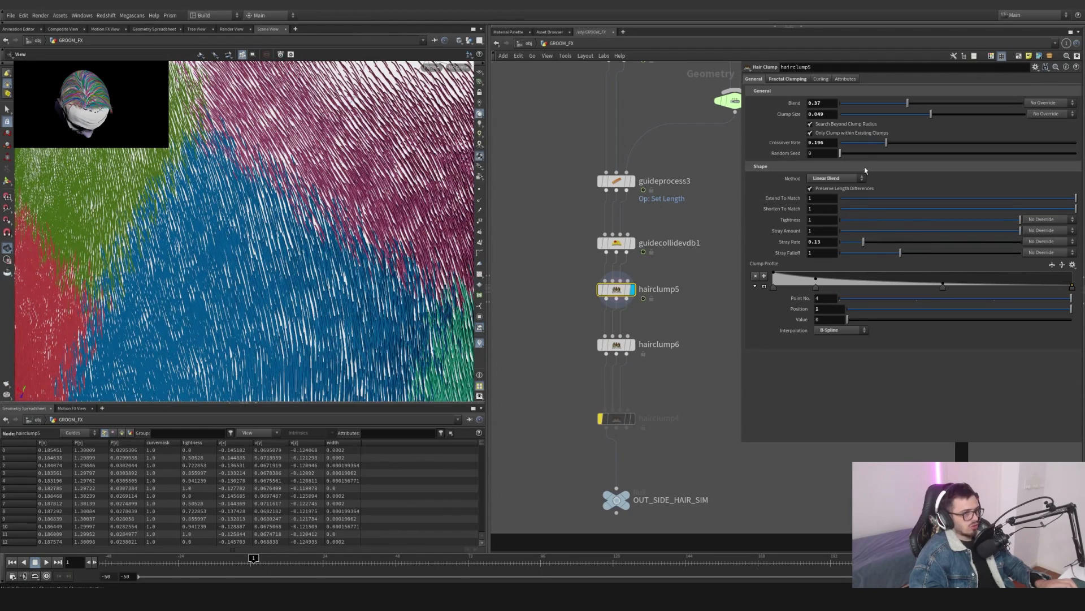
{"action": "left_click_drag", "start_coordinate": [875, 151], "coordinate": [976, 147]}
{"action": "mouse_move", "coordinate": [339, 226]}
{"action": "left_mouse_down"}
{"action": "mouse_move", "coordinate": [280, 237]}
{"action": "mouse_move", "coordinate": [332, 233]}
{"action": "left_mouse_up"}
{"action": "key", "text": "ctrl+z"}
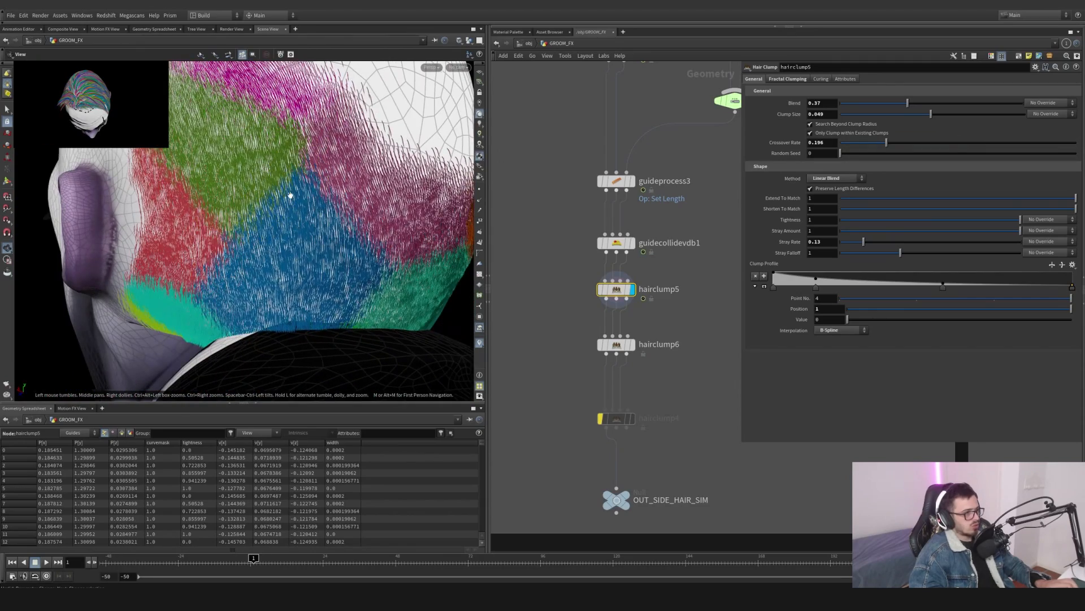
- Display hairclump6 and turn off the clump visualizer to see the plain hair
{"action": "left_click_drag", "start_coordinate": [290, 196], "coordinate": [297, 174]}
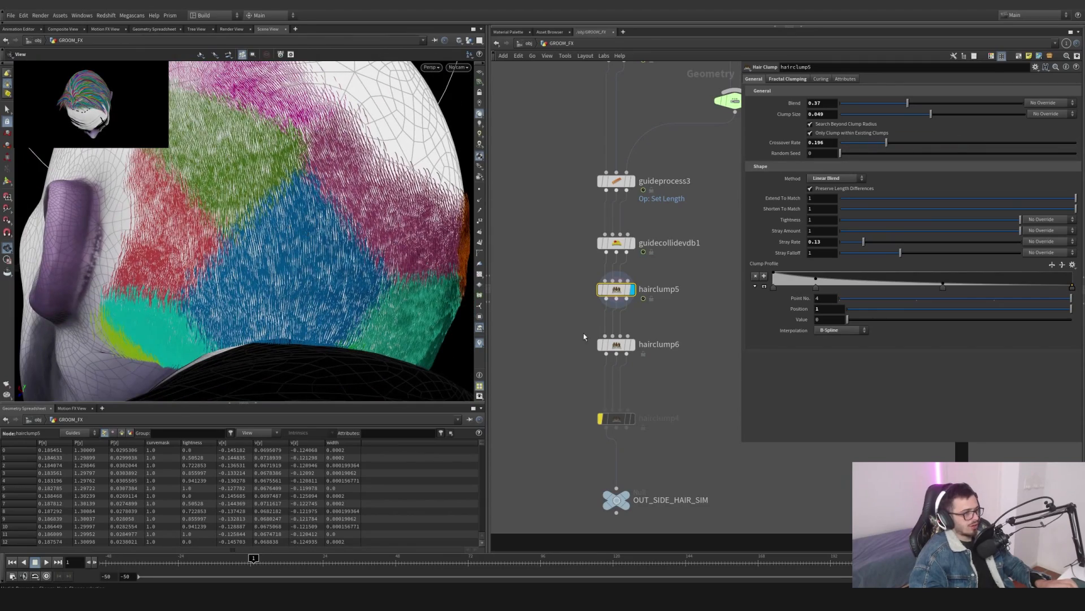
{"action": "left_click", "coordinate": [616, 344]}
{"action": "left_click", "coordinate": [632, 344]}
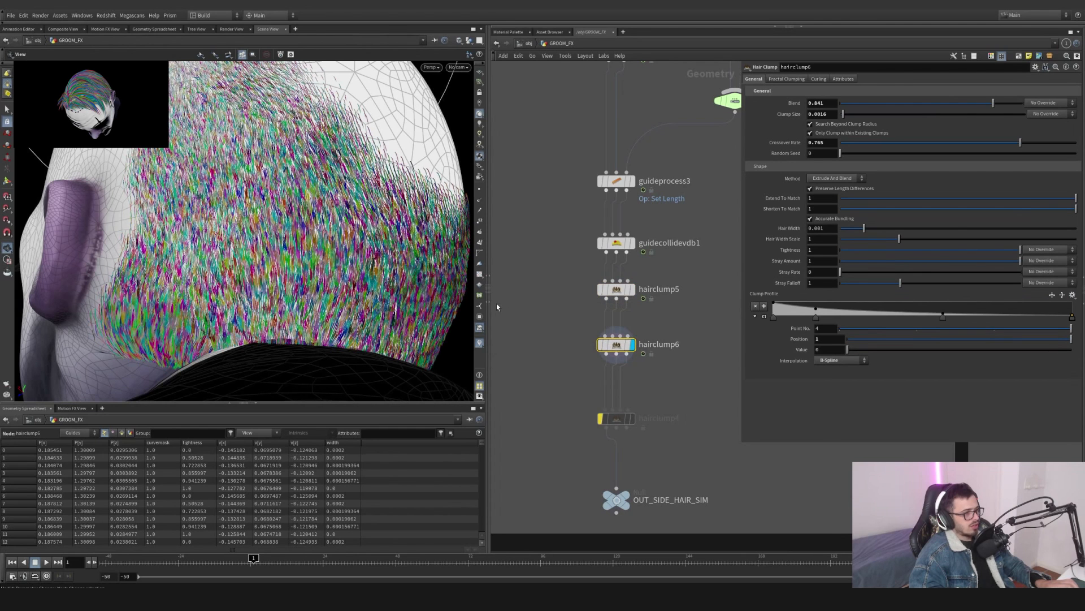
{"action": "left_click", "coordinate": [480, 344]}
{"action": "left_click", "coordinate": [482, 333]}
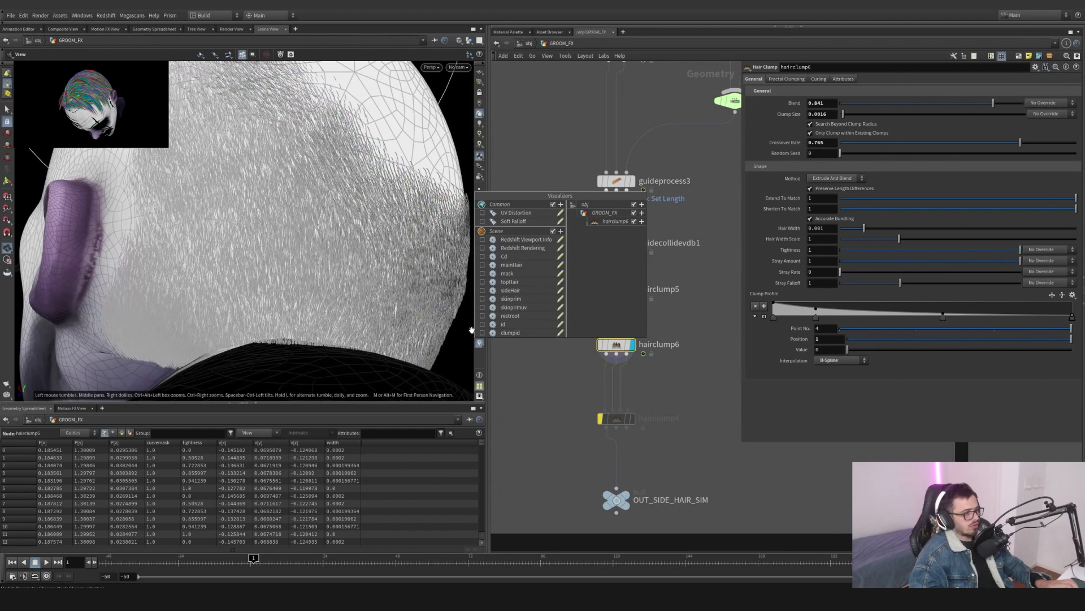
{"action": "left_click", "coordinate": [499, 276]}
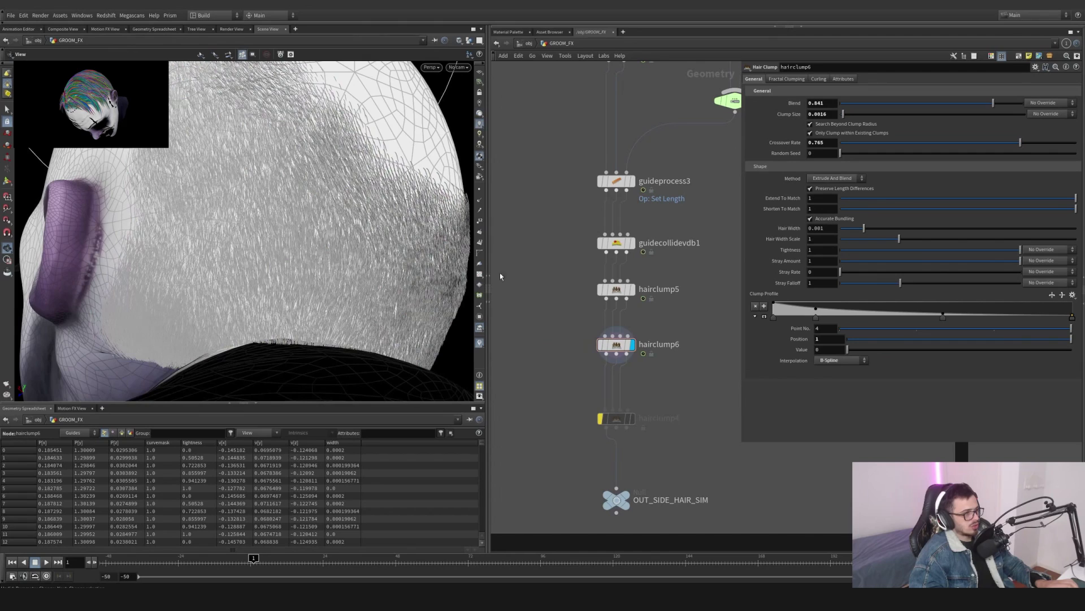
{"action": "left_click", "coordinate": [481, 142]}
{"action": "left_click_drag", "start_coordinate": [362, 220], "coordinate": [347, 268]}
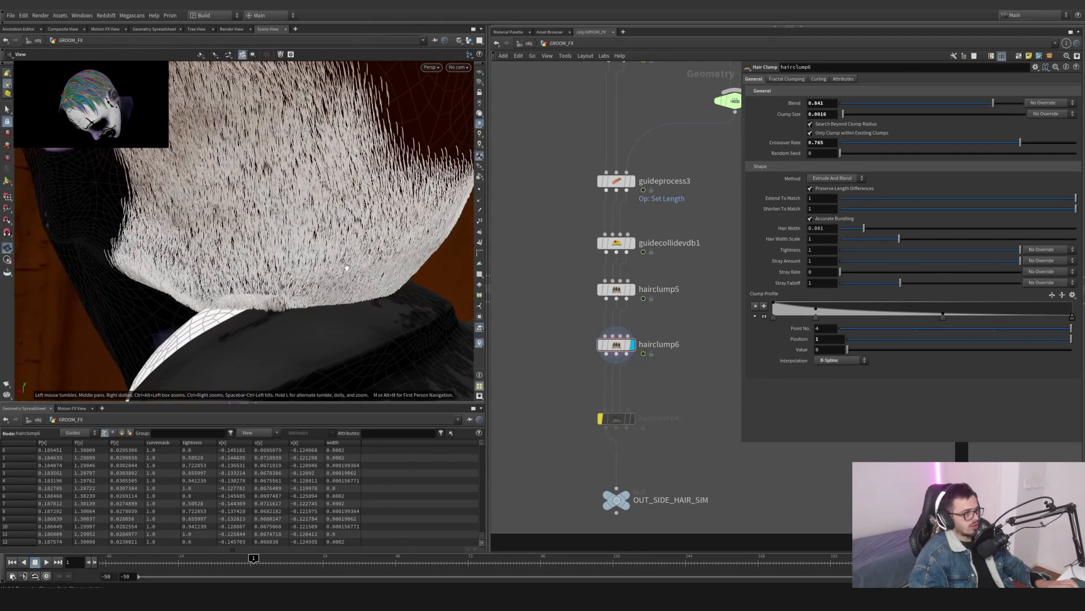
{"action": "left_click", "coordinate": [480, 115]}
{"action": "scroll", "coordinate": [616, 314], "scroll_direction": "down", "scroll_amount": 8}
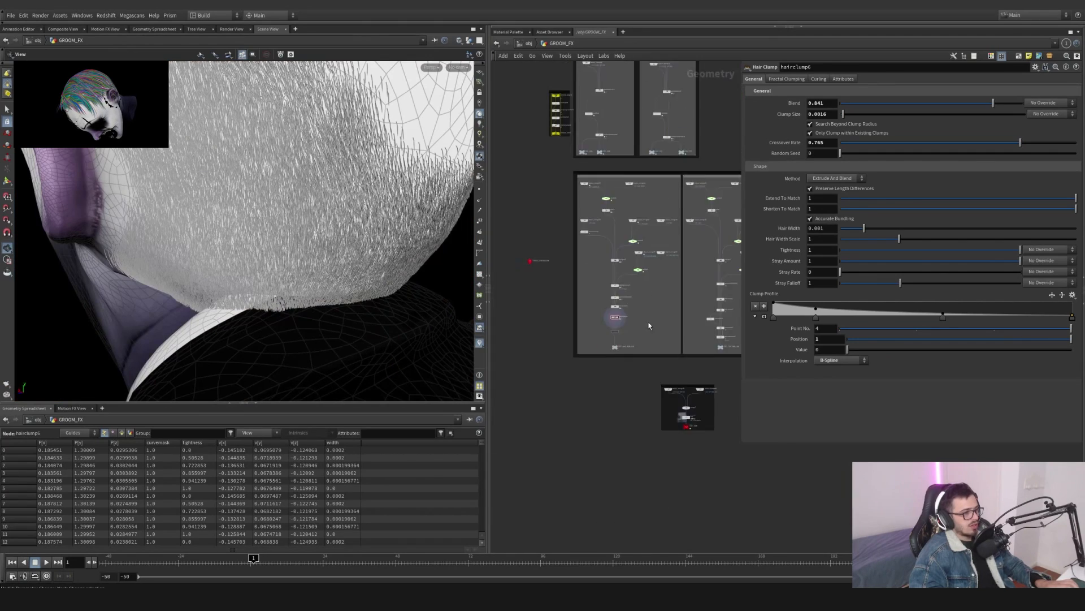
{"action": "scroll", "coordinate": [649, 326], "scroll_direction": "up", "scroll_amount": 5}
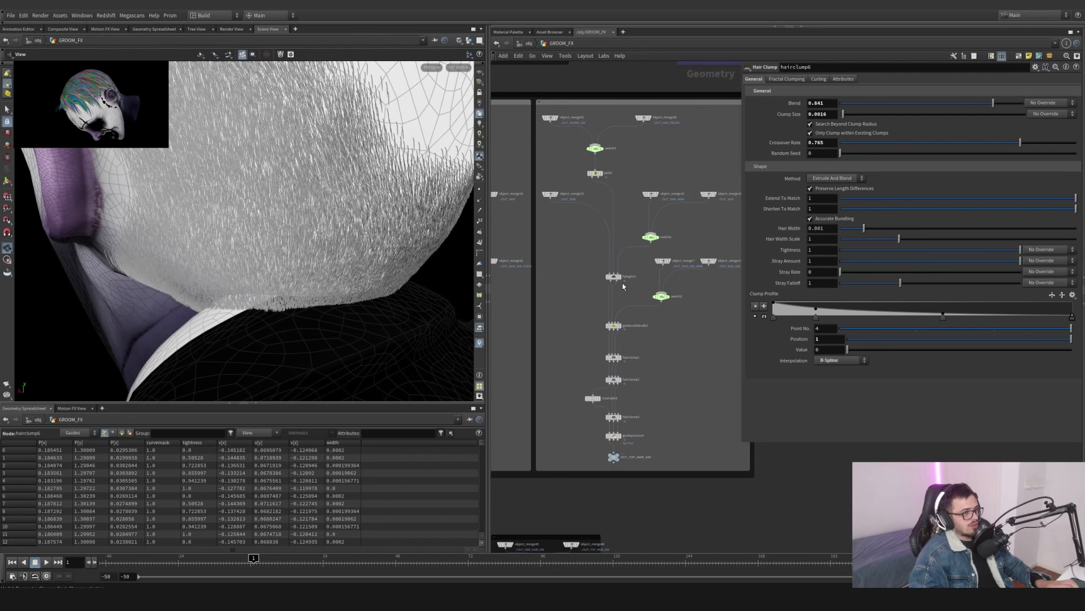
- Select hairgen3 and guidecollidevdb2 in the neighbouring groom network and orbit to inspect them
{"action": "left_click", "coordinate": [620, 276]}
{"action": "left_click", "coordinate": [612, 277]}
{"action": "key", "text": "space+g"}
{"action": "left_click_drag", "start_coordinate": [349, 210], "coordinate": [262, 228]}
{"action": "scroll", "coordinate": [623, 334], "scroll_direction": "up", "scroll_amount": 4}
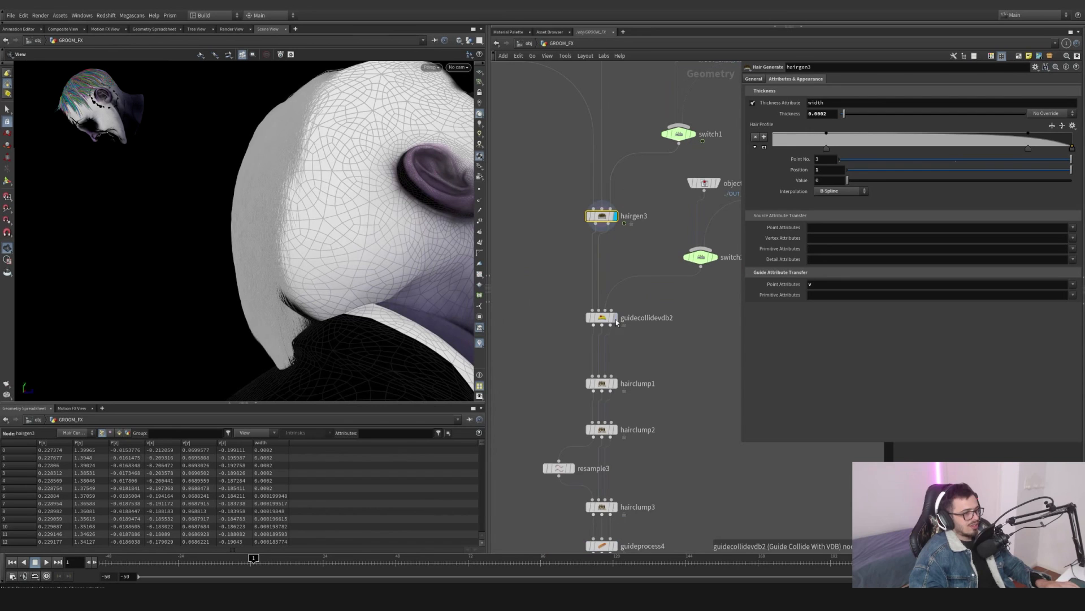
{"action": "left_click", "coordinate": [615, 318]}
{"action": "left_click_drag", "start_coordinate": [672, 339], "coordinate": [576, 302]}
{"action": "left_click_drag", "start_coordinate": [270, 212], "coordinate": [457, 224]}
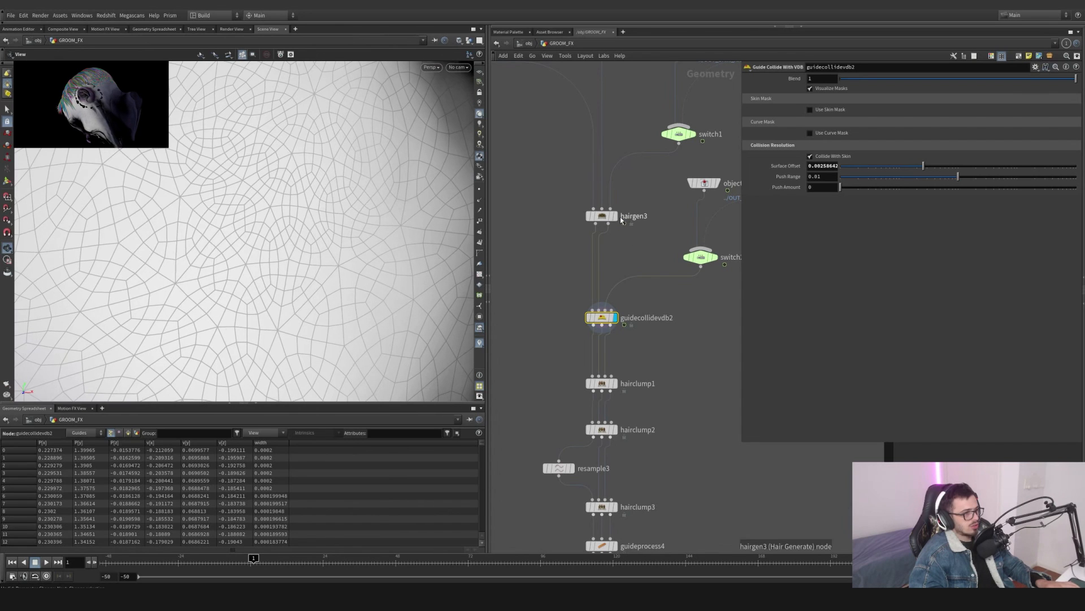
- Step the display through hairgen3, guidecollidevdb2 and hairclump1 to compare their results in the viewport
{"action": "left_click", "coordinate": [615, 216]}
{"action": "left_click", "coordinate": [616, 318]}
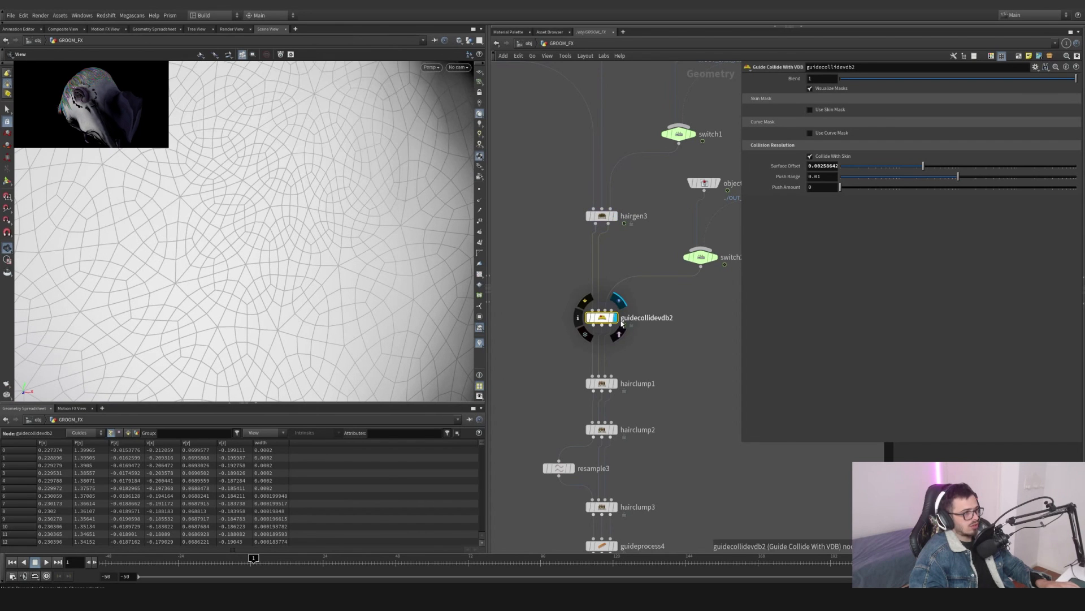
{"action": "left_click_drag", "start_coordinate": [243, 187], "coordinate": [361, 226]}
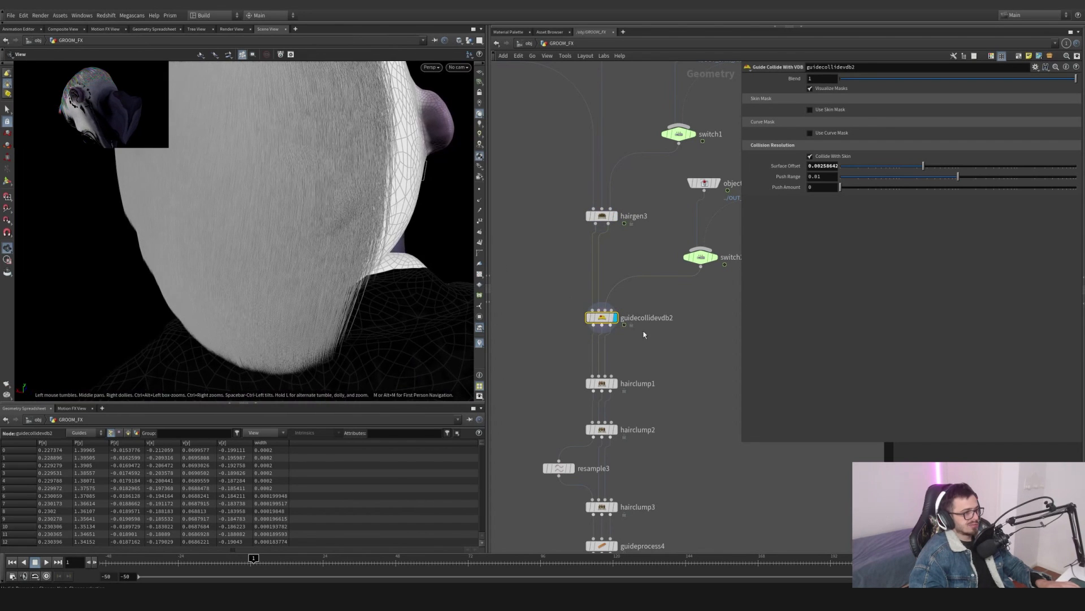
{"action": "left_click", "coordinate": [615, 383]}
{"action": "left_click_drag", "start_coordinate": [273, 226], "coordinate": [179, 236]}
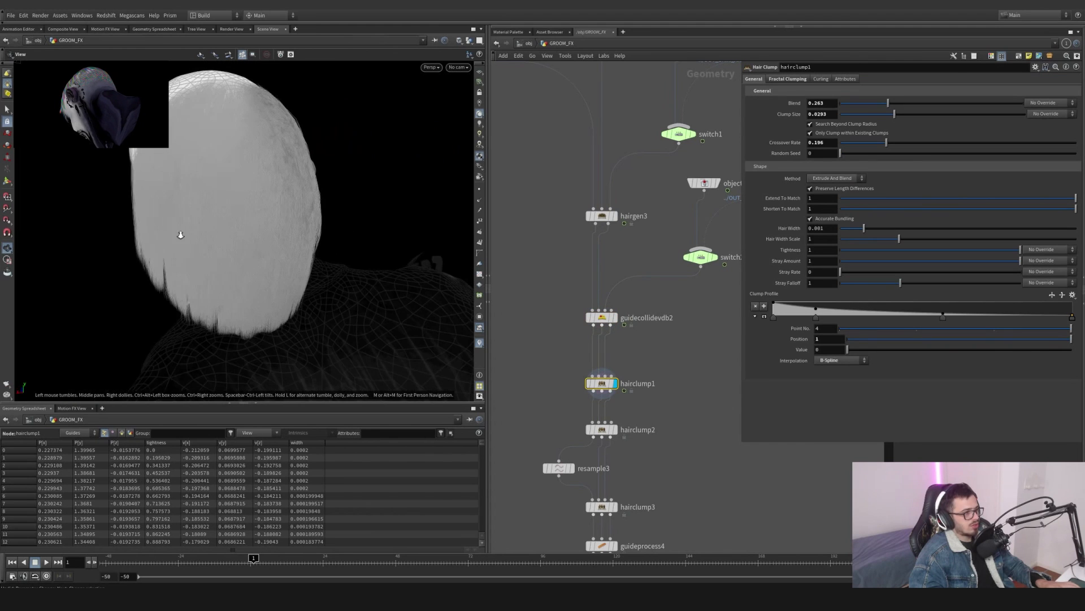
- Turn on the clump visualizer for hairclump1 and orbit around the head to inspect the coloured clumps
{"action": "right_click", "coordinate": [472, 339]}
{"action": "left_click", "coordinate": [499, 294]}
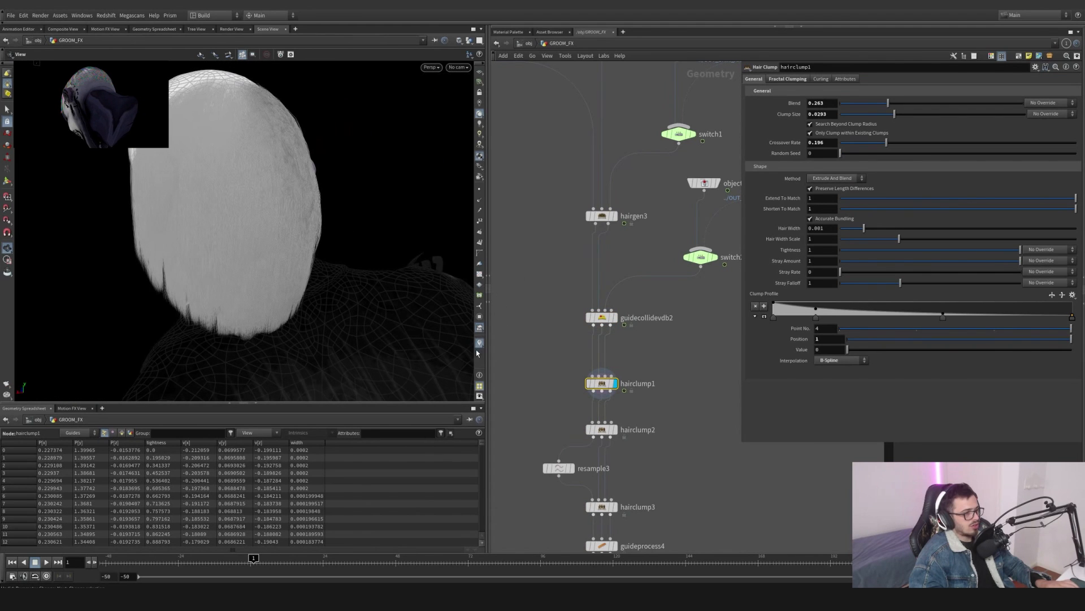
{"action": "right_click", "coordinate": [478, 342]}
{"action": "left_click", "coordinate": [482, 332]}
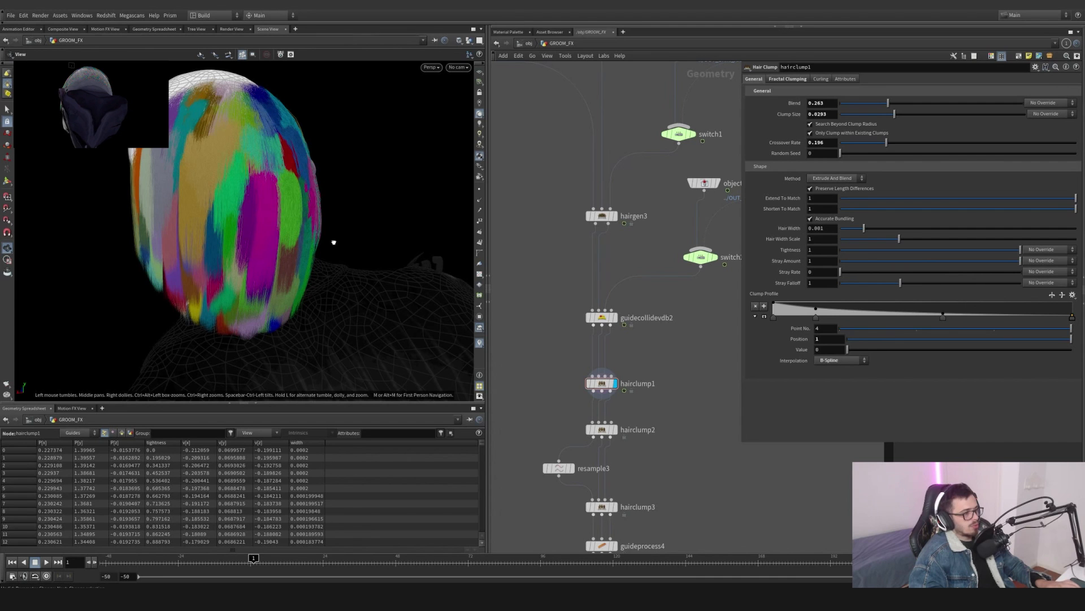
{"action": "left_click_drag", "start_coordinate": [334, 242], "coordinate": [305, 252]}
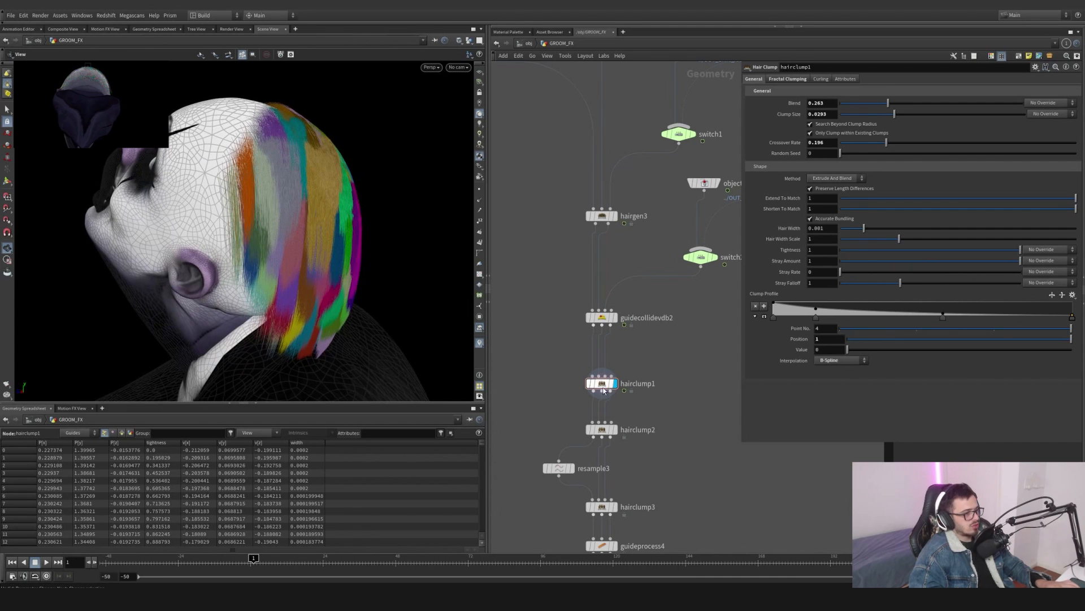
{"action": "mouse_move", "coordinate": [603, 391]}
{"action": "left_click", "coordinate": [589, 370]}
{"action": "left_click", "coordinate": [588, 370]}
{"action": "left_click", "coordinate": [588, 370]}
{"action": "left_click", "coordinate": [588, 369]}
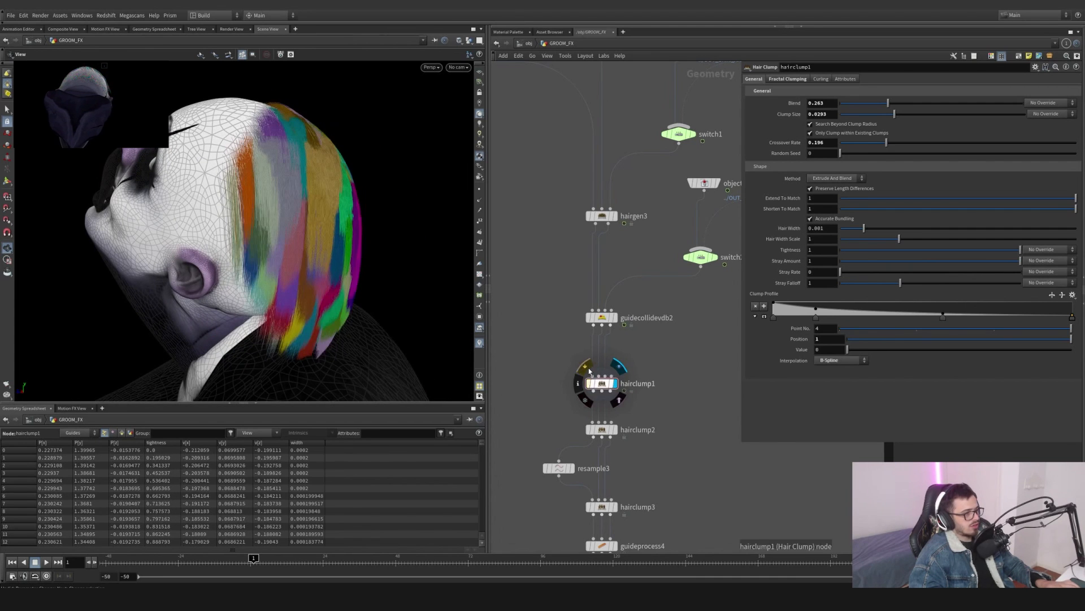
{"action": "left_click_drag", "start_coordinate": [216, 246], "coordinate": [328, 268]}
{"action": "right_click_drag", "start_coordinate": [294, 285], "coordinate": [359, 279]}
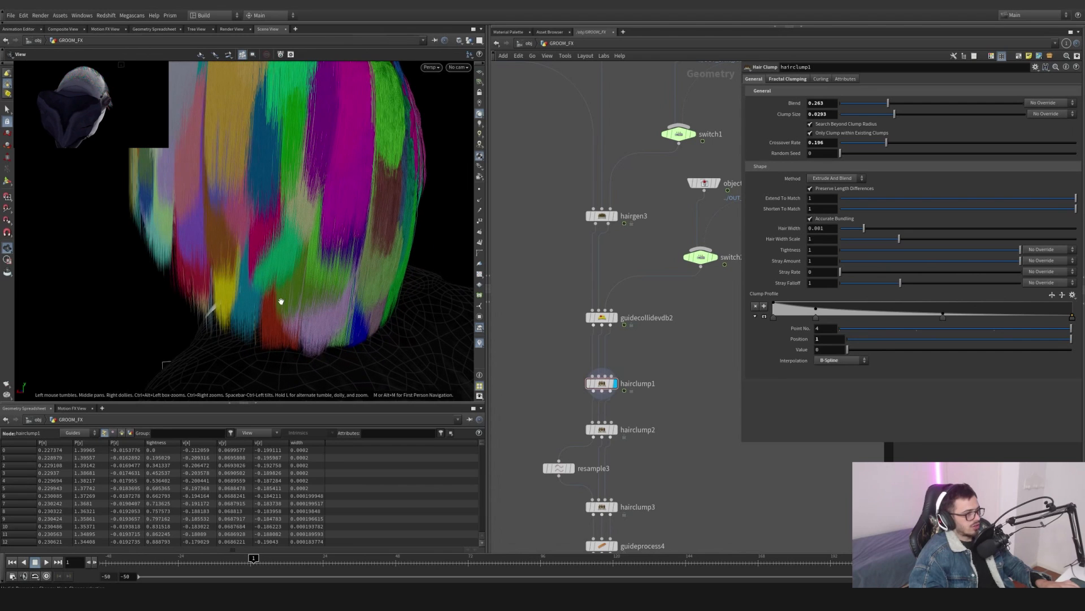
- Try raising hairclump1's Blend to 1 and Clump Size to 0.0567, undoing each change
{"action": "left_click_drag", "start_coordinate": [887, 103], "coordinate": [1060, 104]}
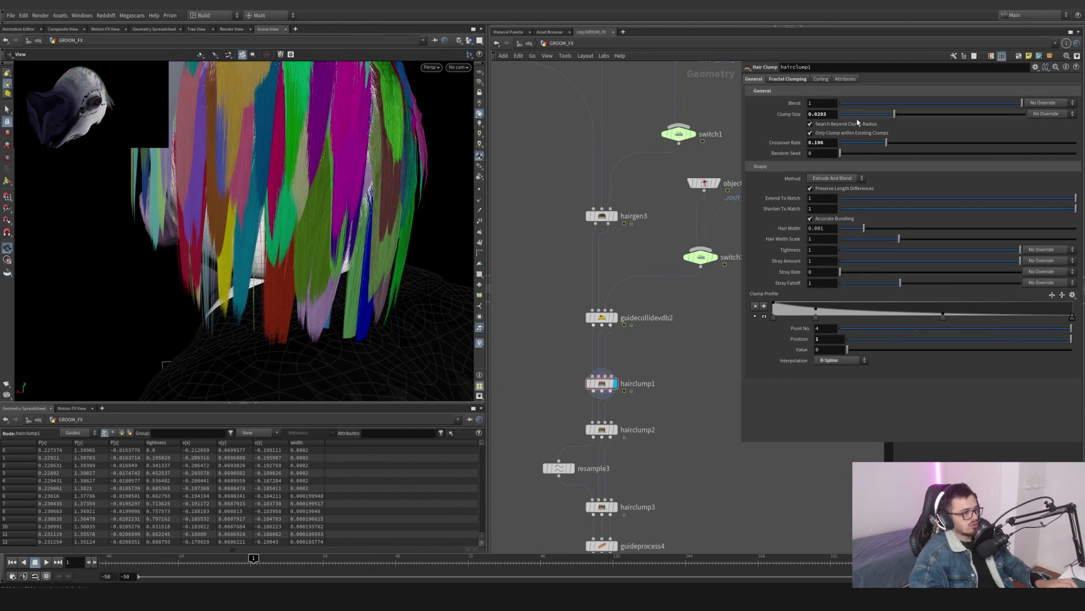
{"action": "key", "text": "ctrl+z"}
{"action": "left_click_drag", "start_coordinate": [897, 118], "coordinate": [954, 115]}
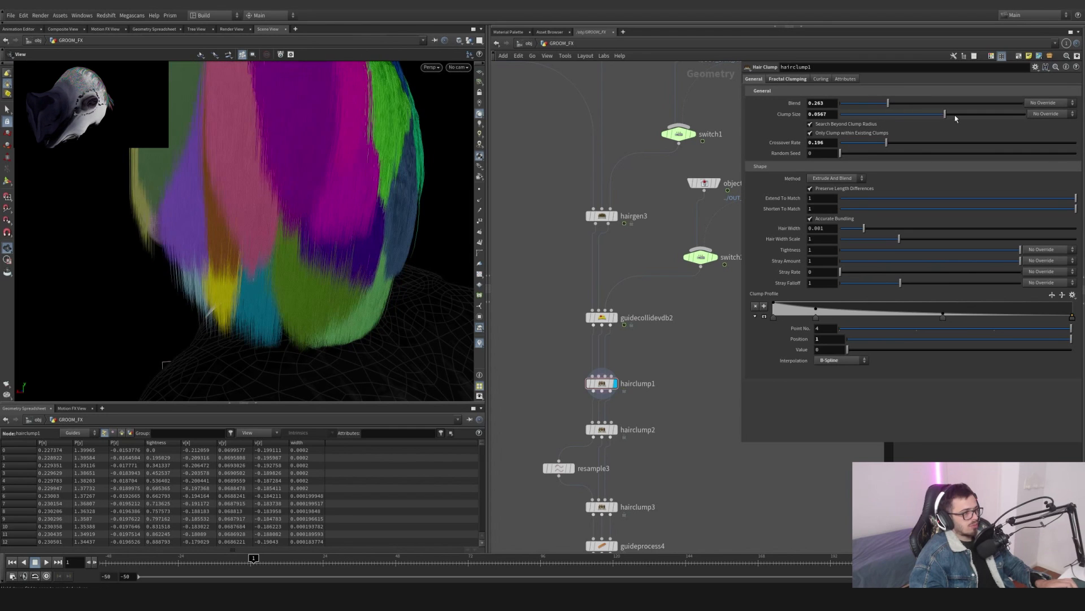
{"action": "key", "text": "ctrl+z"}
{"action": "key", "text": "ctrl+z"}
- Display hairclump2 and orbit to inspect its clumps in the viewport
{"action": "left_click", "coordinate": [616, 430]}
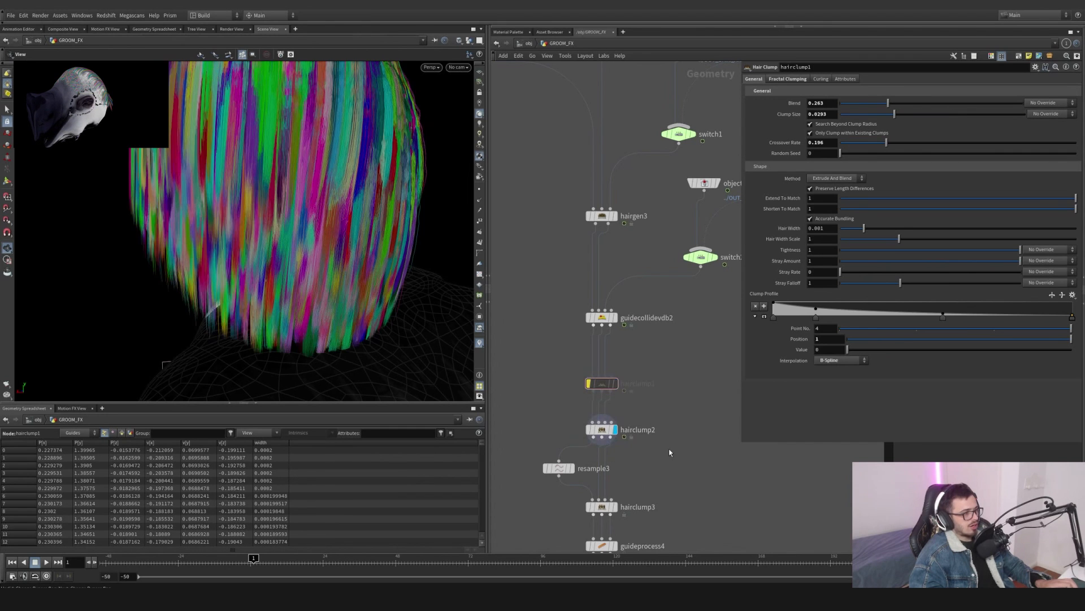
{"action": "left_click_drag", "start_coordinate": [279, 160], "coordinate": [314, 155]}
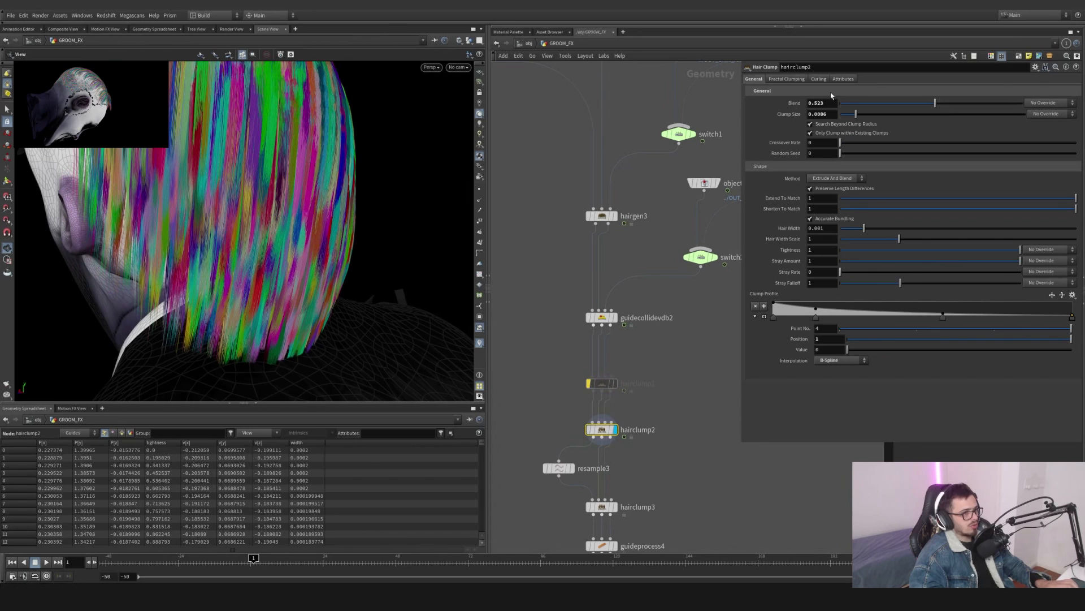
{"action": "left_click_drag", "start_coordinate": [339, 229], "coordinate": [251, 229]}
{"action": "middle_click_drag", "start_coordinate": [644, 442], "coordinate": [651, 397]}
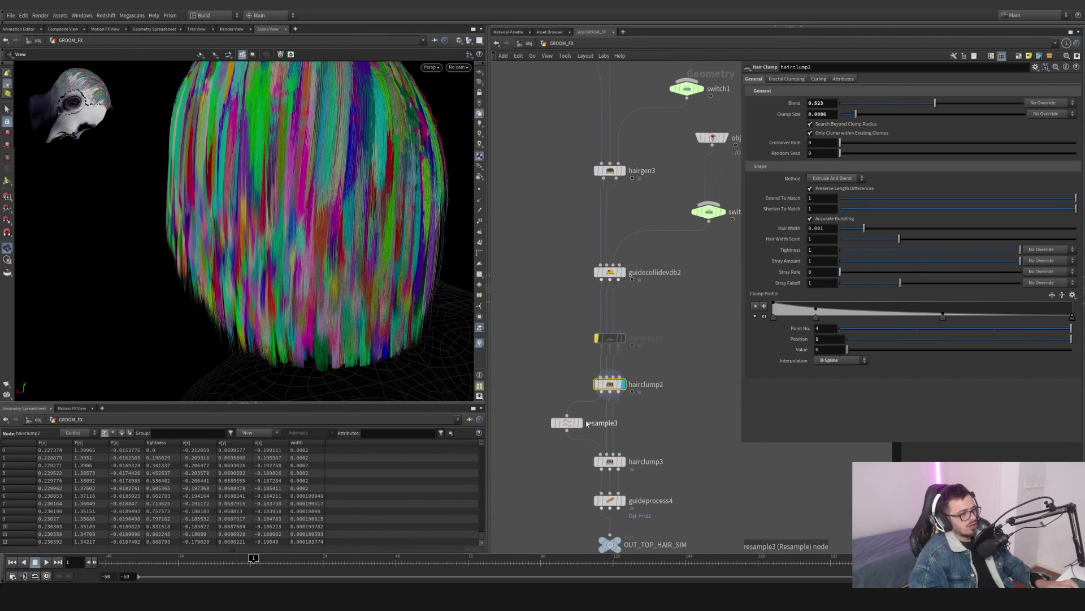
- Select resample3 to review its resampling parameters
{"action": "left_click", "coordinate": [571, 419]}
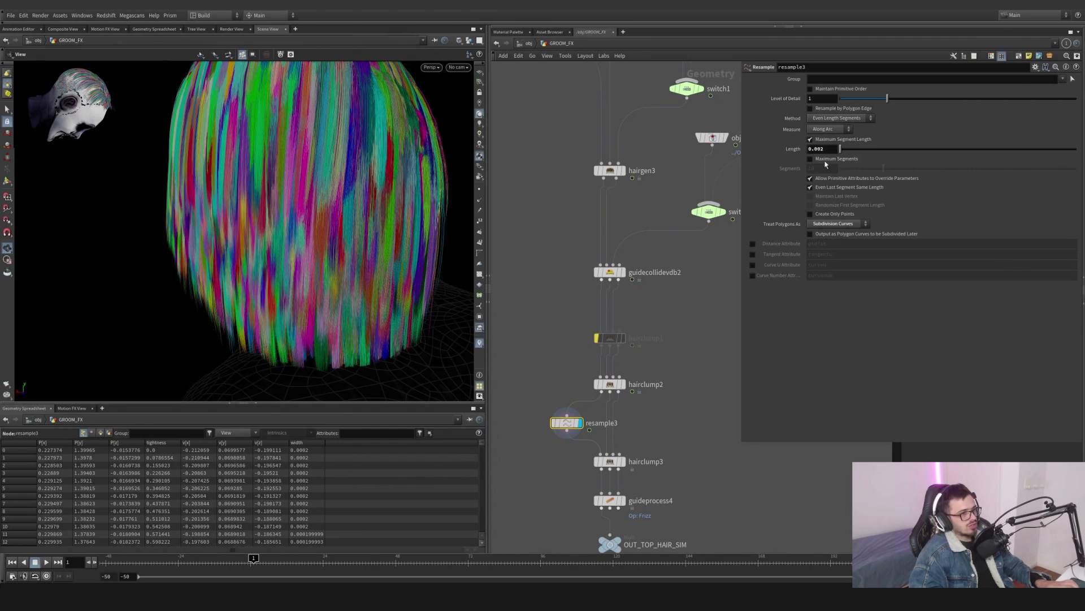
{"action": "middle_click_drag", "start_coordinate": [660, 424], "coordinate": [661, 363]}
{"action": "left_click_drag", "start_coordinate": [634, 338], "coordinate": [628, 324]}
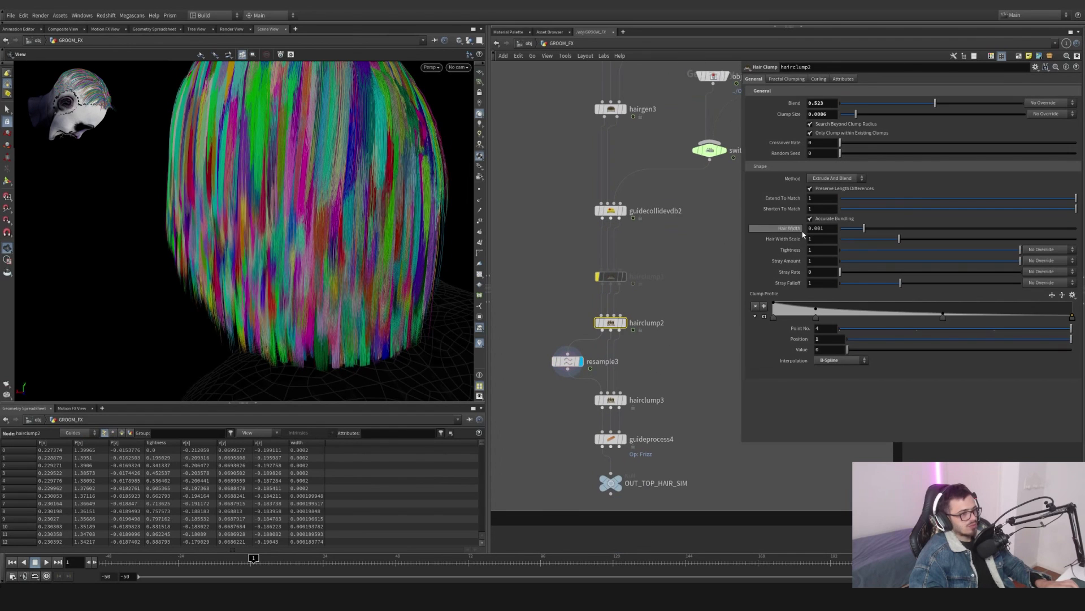
- Display hairclump3 and orbit to inspect its curled hair
{"action": "left_click", "coordinate": [626, 401]}
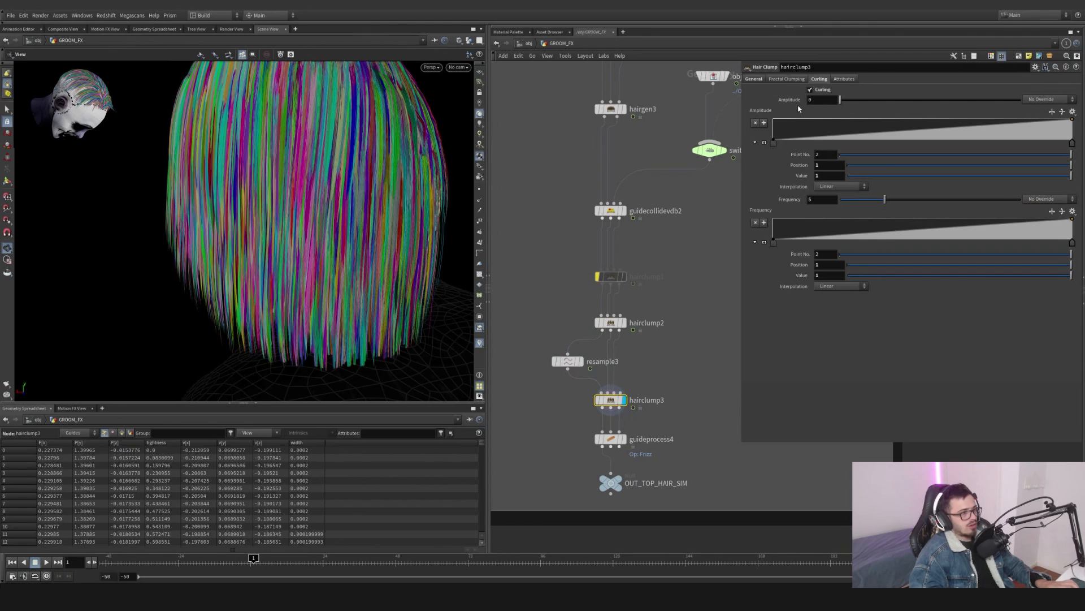
{"action": "right_click_drag", "start_coordinate": [369, 288], "coordinate": [426, 270]}
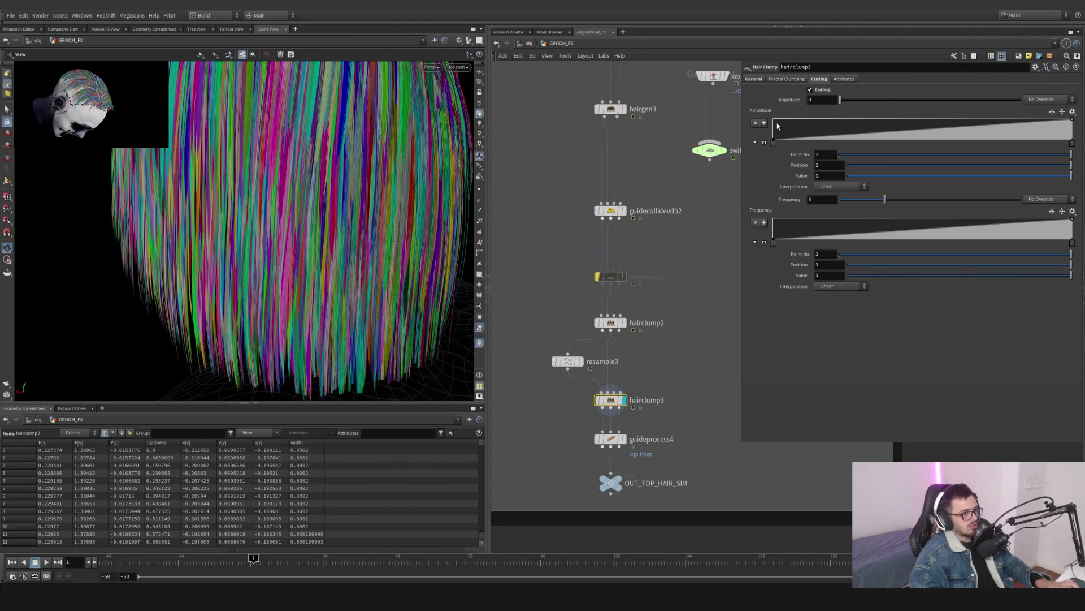
- Try setting hairclump3's Blend to 0.932, then undo it
{"action": "left_click", "coordinate": [762, 79]}
{"action": "left_click_drag", "start_coordinate": [1008, 110], "coordinate": [999, 108]}
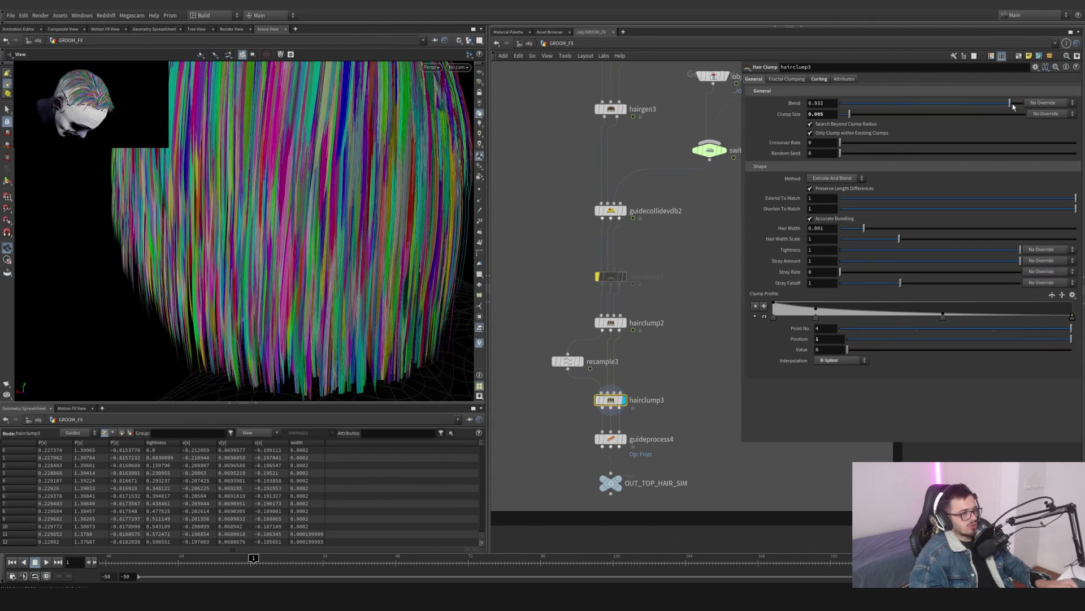
{"action": "key", "text": "ctrl+z"}
- Set hairclump3's curling Amplitude to 0.0024
{"action": "left_click_drag", "start_coordinate": [343, 226], "coordinate": [313, 217]}
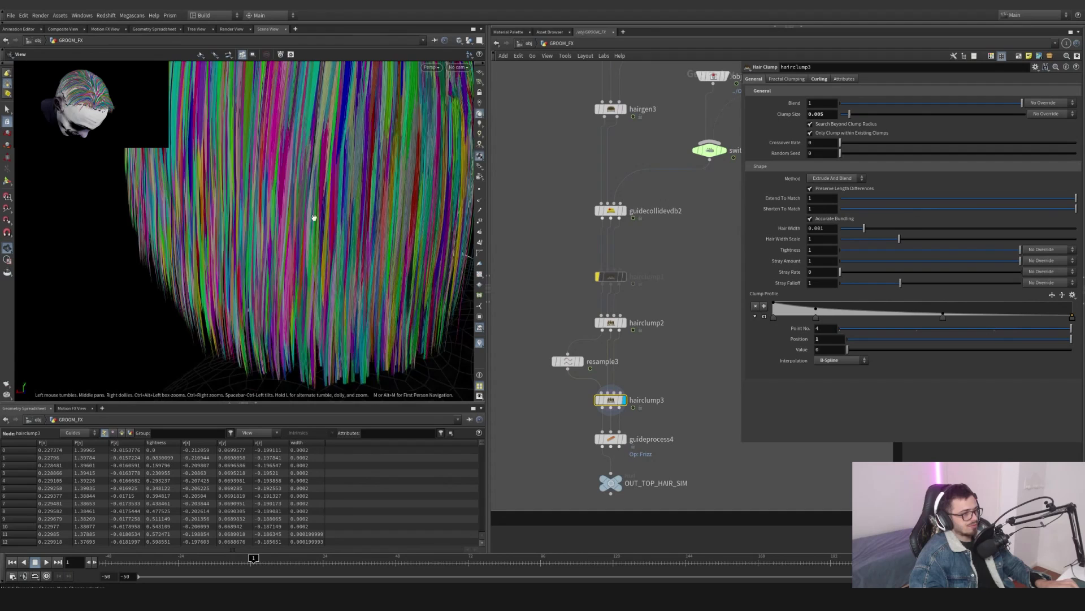
{"action": "right_click_drag", "start_coordinate": [313, 216], "coordinate": [254, 195]}
{"action": "mouse_move", "coordinate": [254, 196]}
{"action": "left_mouse_down"}
{"action": "mouse_move", "coordinate": [160, 213]}
{"action": "mouse_move", "coordinate": [204, 235]}
{"action": "mouse_move", "coordinate": [246, 198]}
{"action": "left_mouse_up"}
{"action": "right_click_drag", "start_coordinate": [246, 198], "coordinate": [572, 191]}
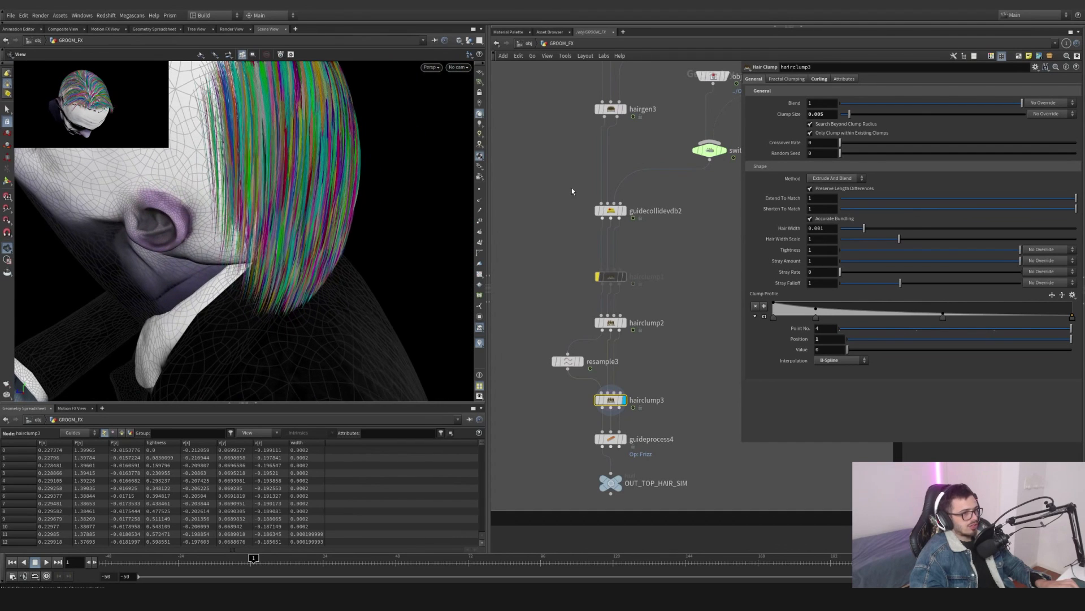
{"action": "left_click", "coordinate": [820, 79]}
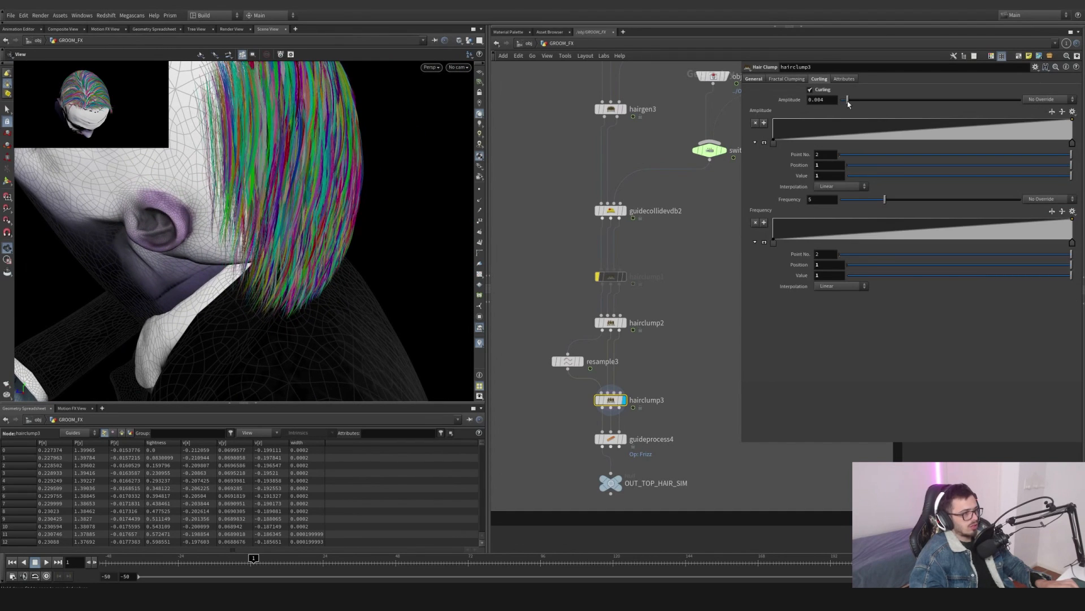
{"action": "left_click_drag", "start_coordinate": [935, 102], "coordinate": [865, 109]}
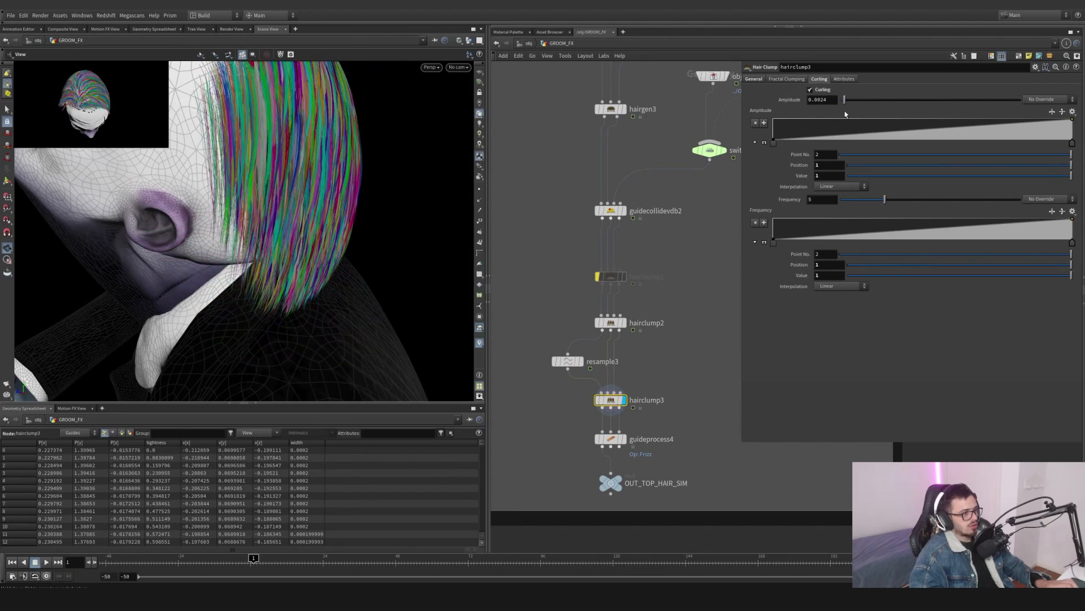
- Set hairclump3's Clump Size to 0.0069 and inspect the hair around the head
{"action": "left_click_drag", "start_coordinate": [429, 164], "coordinate": [195, 184]}
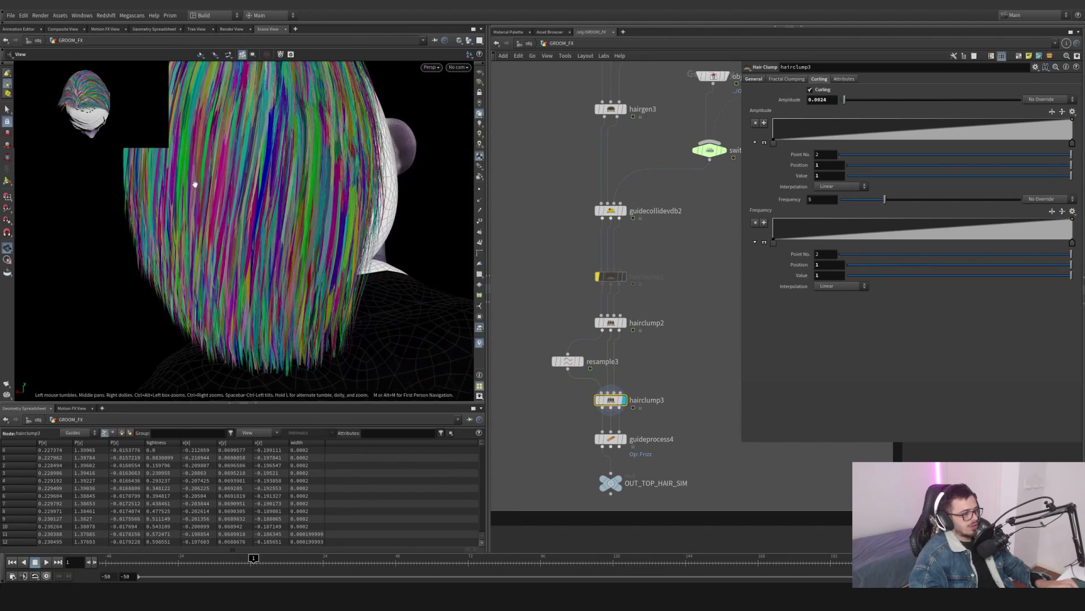
{"action": "left_click", "coordinate": [757, 81]}
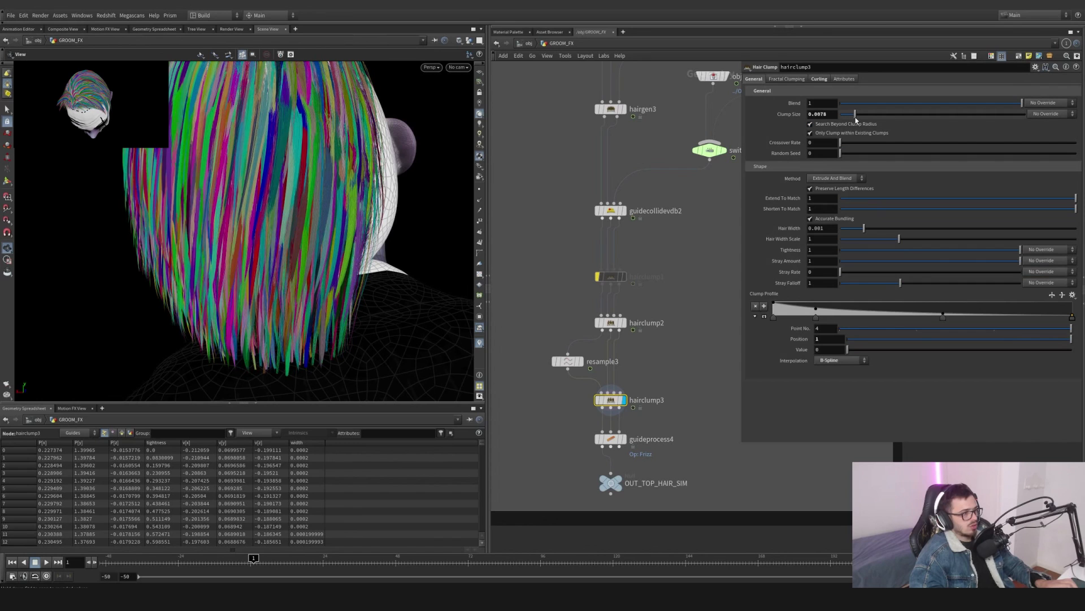
{"action": "left_click_drag", "start_coordinate": [864, 119], "coordinate": [852, 120]}
{"action": "left_click_drag", "start_coordinate": [345, 140], "coordinate": [367, 214]}
{"action": "middle_click_drag", "start_coordinate": [368, 215], "coordinate": [322, 229]}
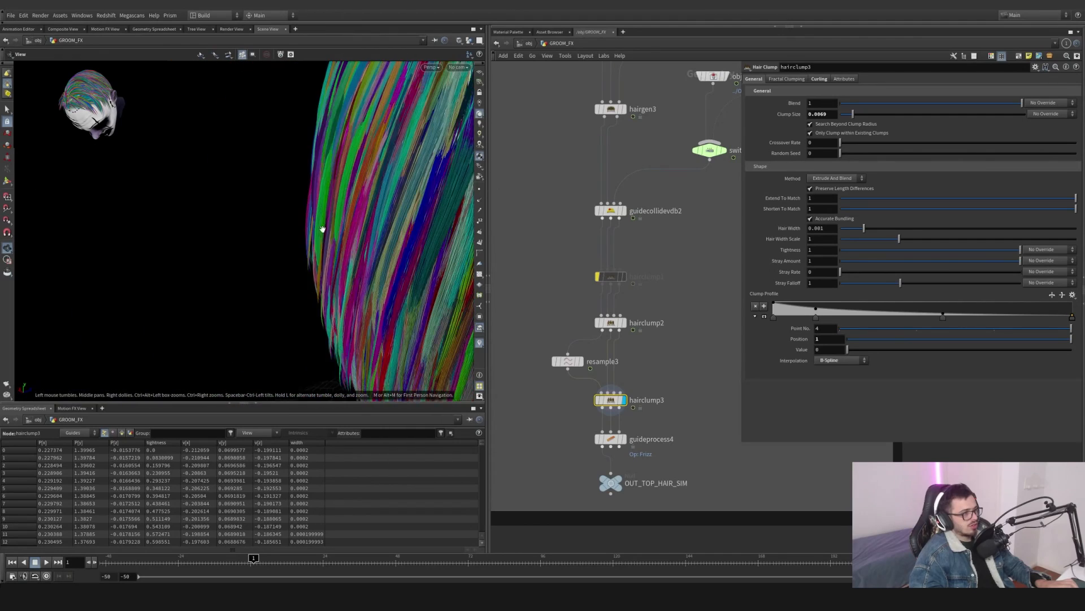
{"action": "left_click_drag", "start_coordinate": [322, 229], "coordinate": [449, 213]}
{"action": "scroll", "coordinate": [240, 203], "scroll_direction": "up", "scroll_amount": 3}
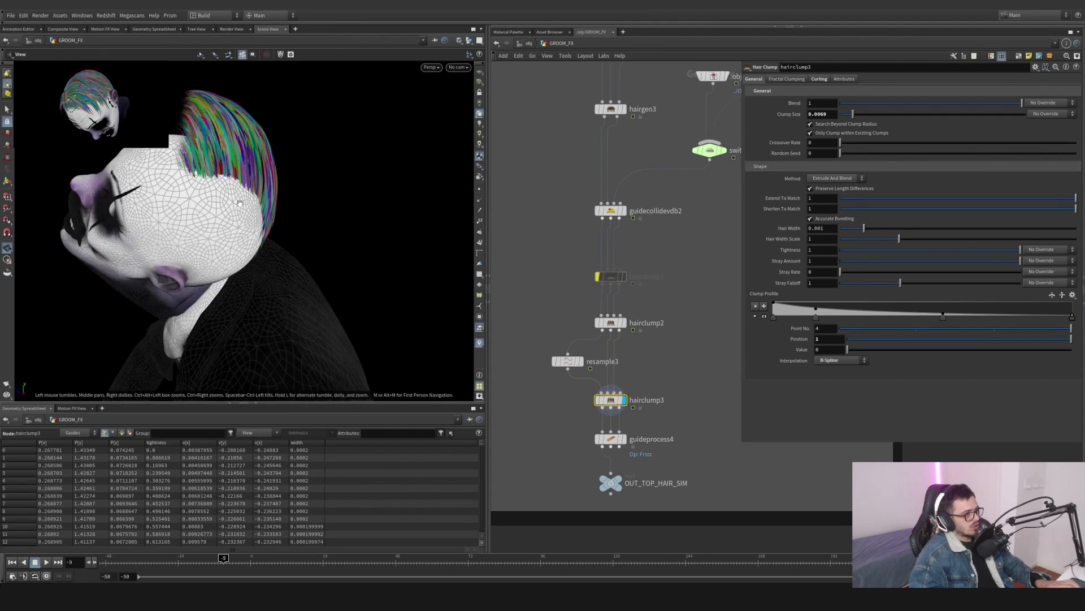
{"action": "left_click_drag", "start_coordinate": [240, 203], "coordinate": [176, 196]}
{"action": "left_click_drag", "start_coordinate": [317, 220], "coordinate": [187, 230]}
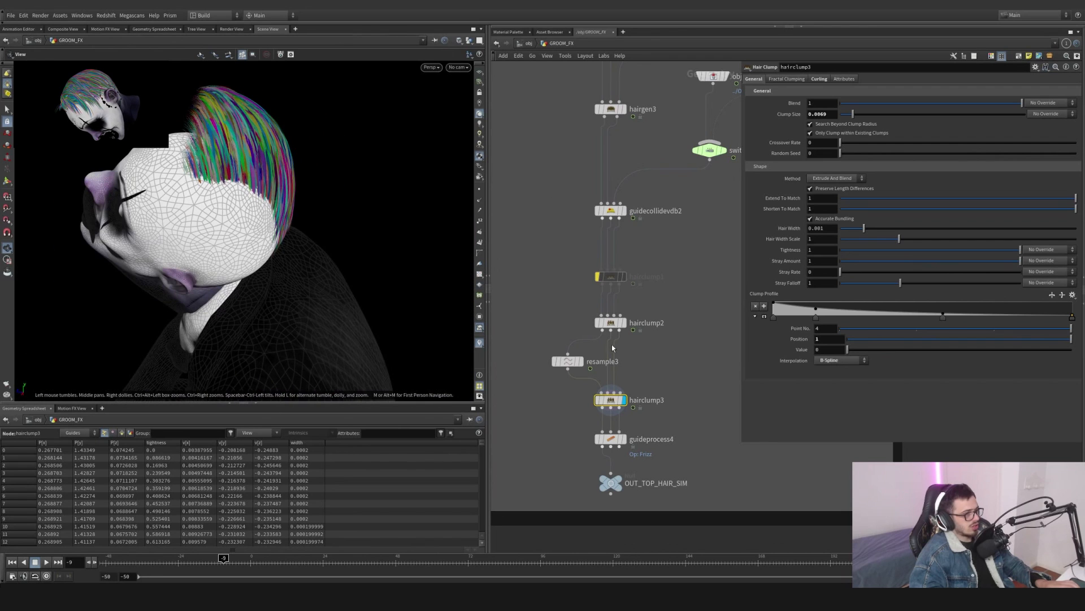
- Toggle the HEAD object's display at object level and go back inside GROOM_FX
{"action": "left_click", "coordinate": [529, 44]}
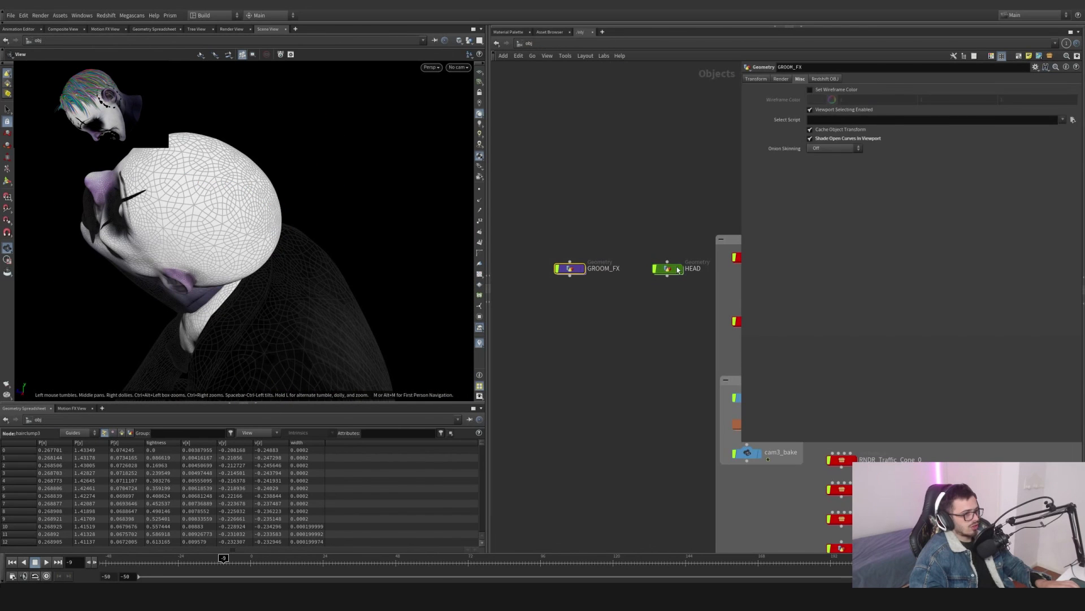
{"action": "left_click", "coordinate": [677, 269]}
{"action": "middle_click_drag", "start_coordinate": [689, 323], "coordinate": [587, 272]}
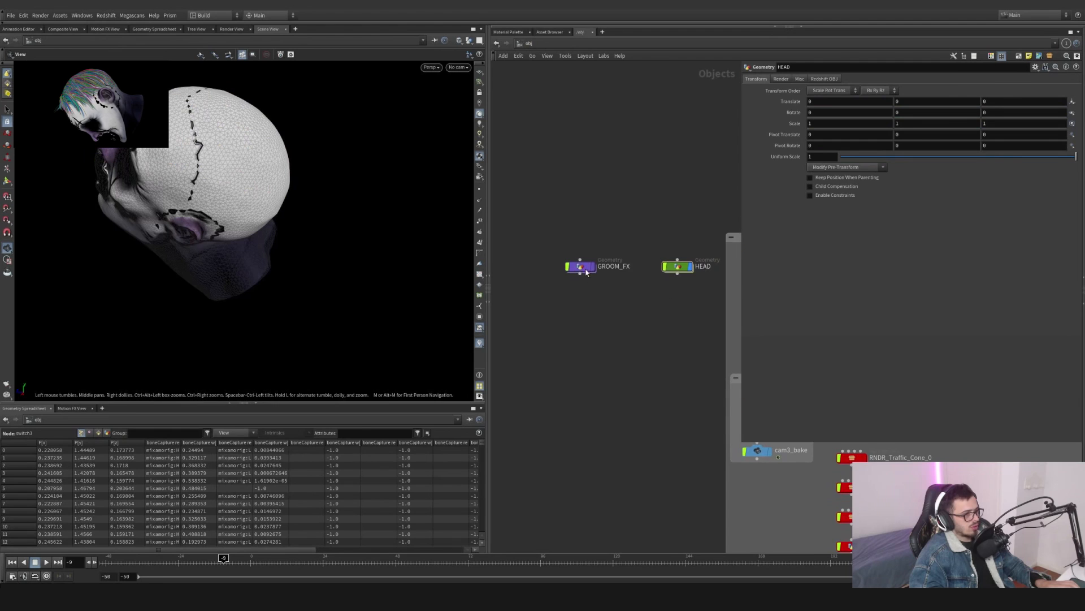
{"action": "double_click", "coordinate": [586, 272]}
{"action": "left_click_drag", "start_coordinate": [215, 186], "coordinate": [213, 240]}
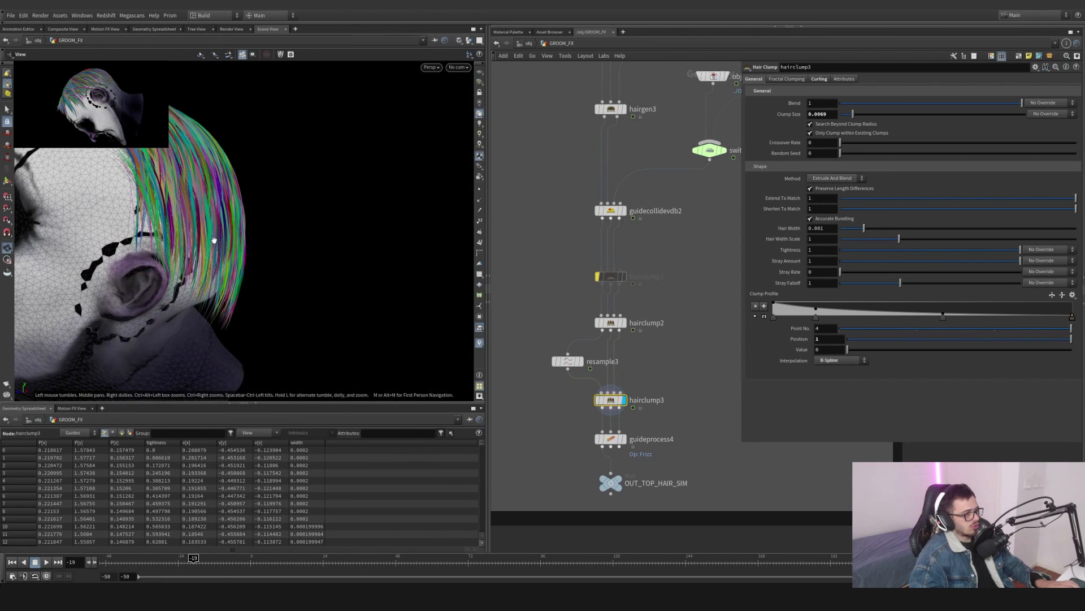
- Display guideprocess4 and orbit to inspect the processed hair
{"action": "left_click", "coordinate": [611, 439]}
{"action": "left_click_drag", "start_coordinate": [226, 254], "coordinate": [403, 232]}
{"action": "mouse_move", "coordinate": [316, 215]}
{"action": "left_mouse_down"}
{"action": "mouse_move", "coordinate": [258, 116]}
{"action": "mouse_move", "coordinate": [305, 203]}
{"action": "left_mouse_up"}
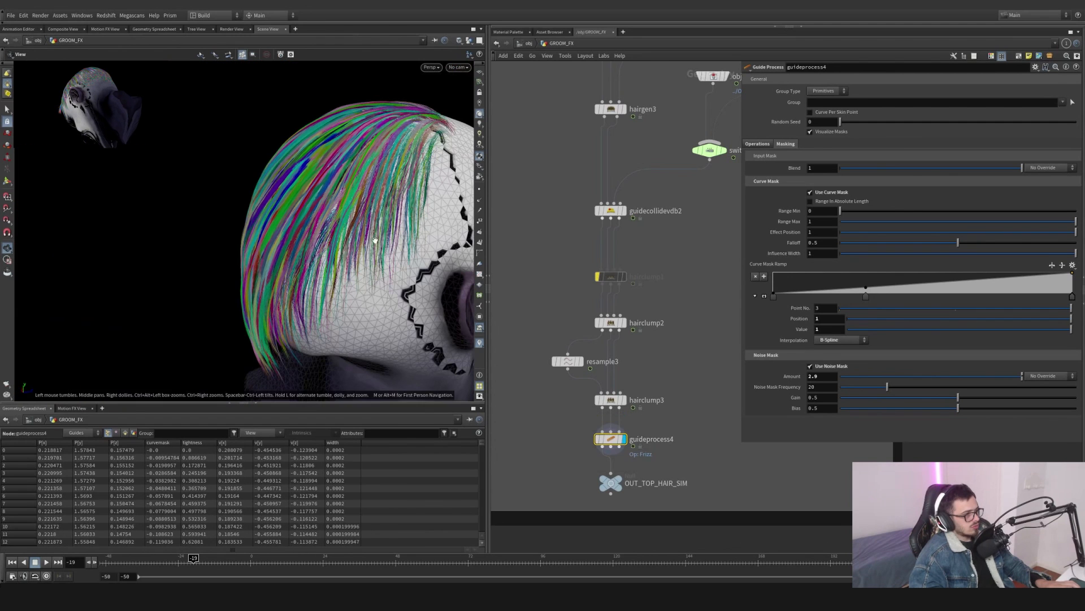
- Display object_merge45 and then merge5 in the hair output chain to compare results
{"action": "scroll", "coordinate": [650, 407], "scroll_direction": "down", "scroll_amount": 5}
{"action": "scroll", "coordinate": [672, 394], "scroll_direction": "up", "scroll_amount": 5}
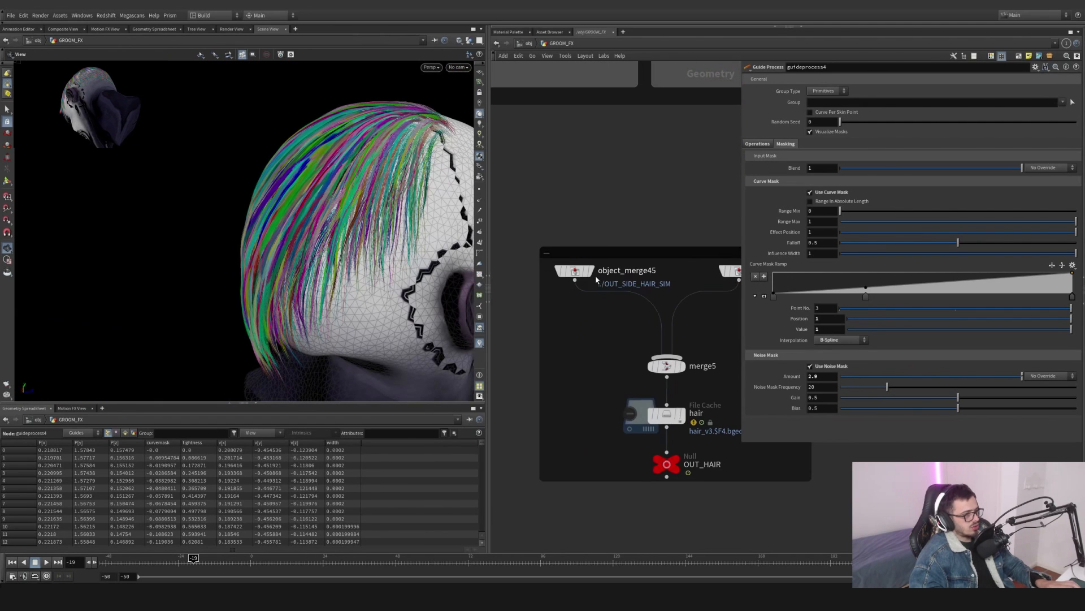
{"action": "left_click", "coordinate": [591, 275]}
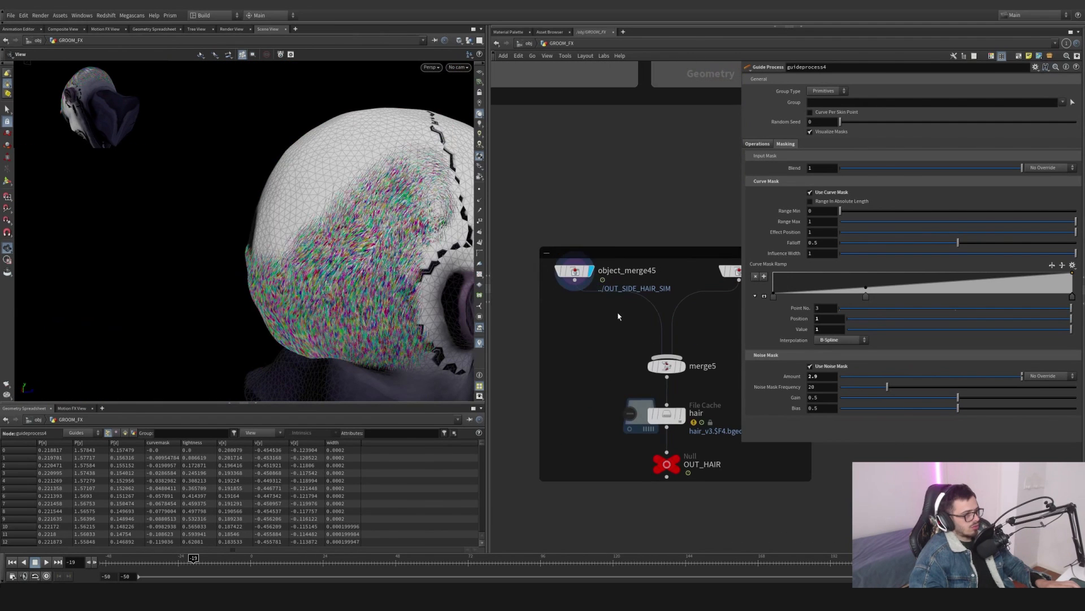
{"action": "left_click", "coordinate": [684, 366]}
{"action": "left_click_drag", "start_coordinate": [441, 263], "coordinate": [339, 226]}
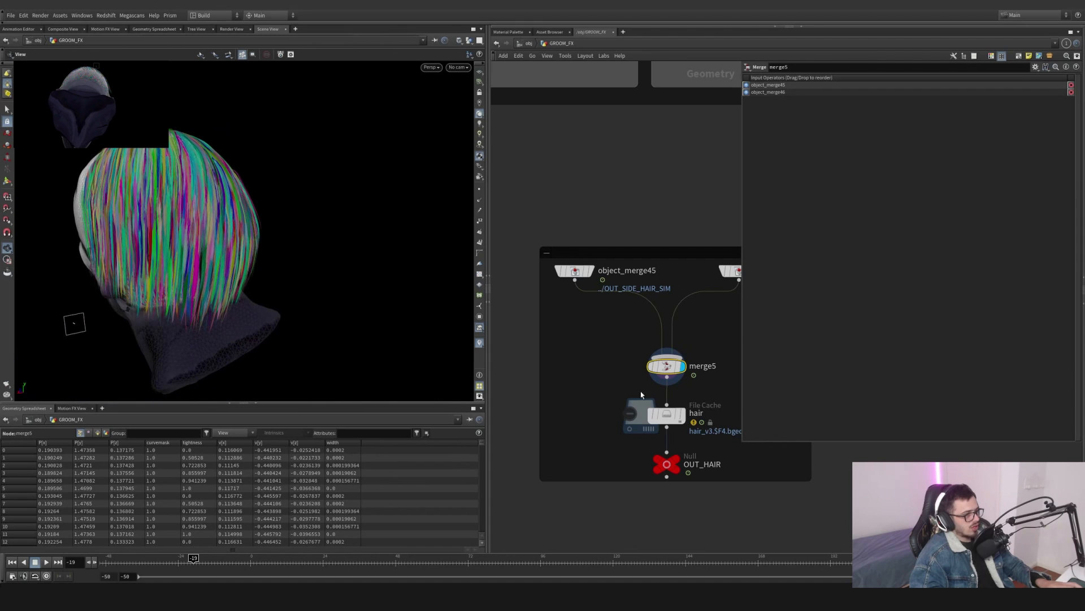
- Select the hair File Cache node to review its caching settings
{"action": "left_click", "coordinate": [683, 415]}
{"action": "left_click", "coordinate": [668, 414]}
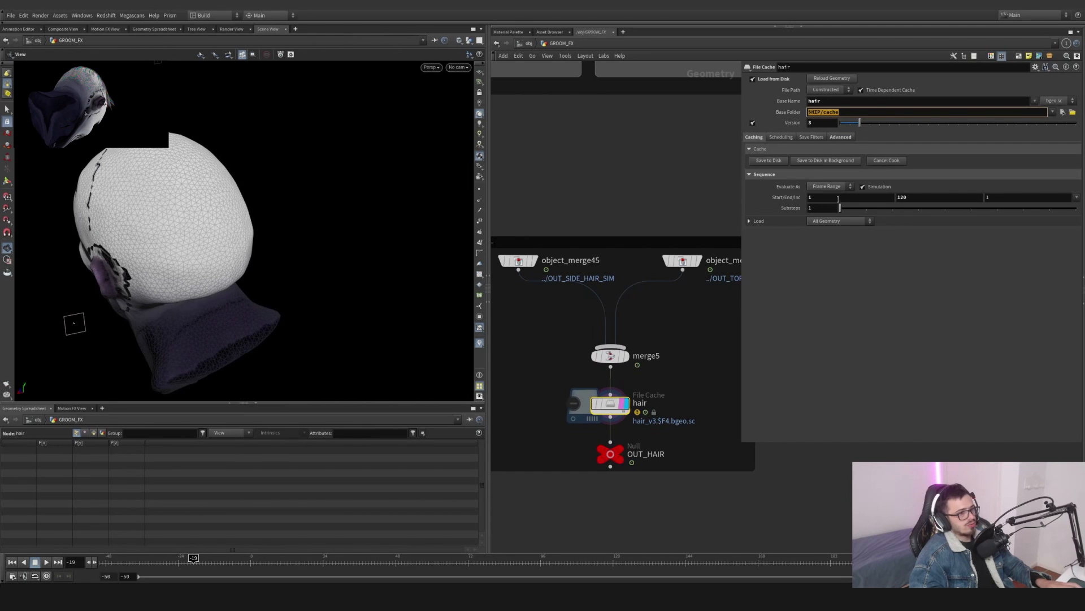
{"action": "scroll", "coordinate": [689, 429], "scroll_direction": "down", "scroll_amount": 10}
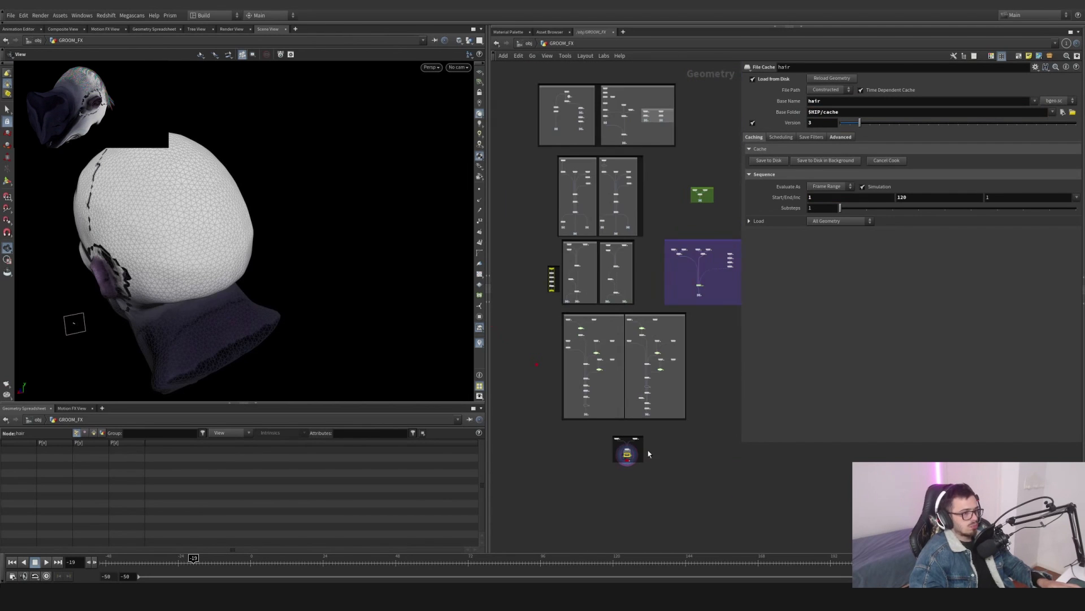
- Select the groups of network boxes in the GROOM_FX overview
{"action": "middle_click_drag", "start_coordinate": [694, 436], "coordinate": [694, 448]}
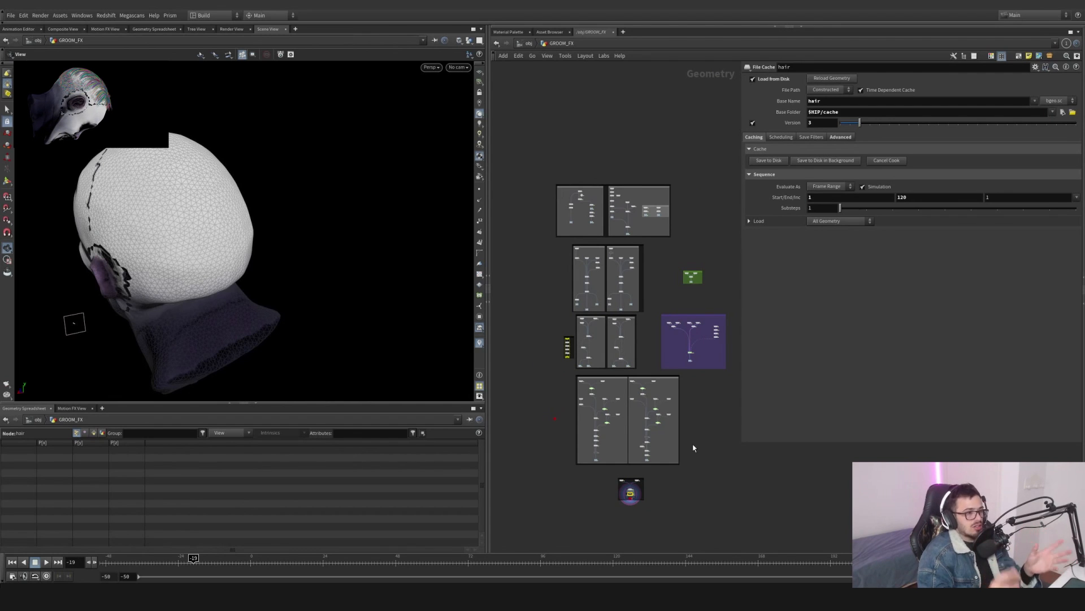
{"action": "mouse_move", "coordinate": [705, 250]}
{"action": "left_mouse_down"}
{"action": "mouse_move", "coordinate": [538, 160]}
{"action": "mouse_move", "coordinate": [524, 168]}
{"action": "mouse_move", "coordinate": [690, 237]}
{"action": "left_mouse_up"}
{"action": "left_click_drag", "start_coordinate": [656, 374], "coordinate": [557, 245]}
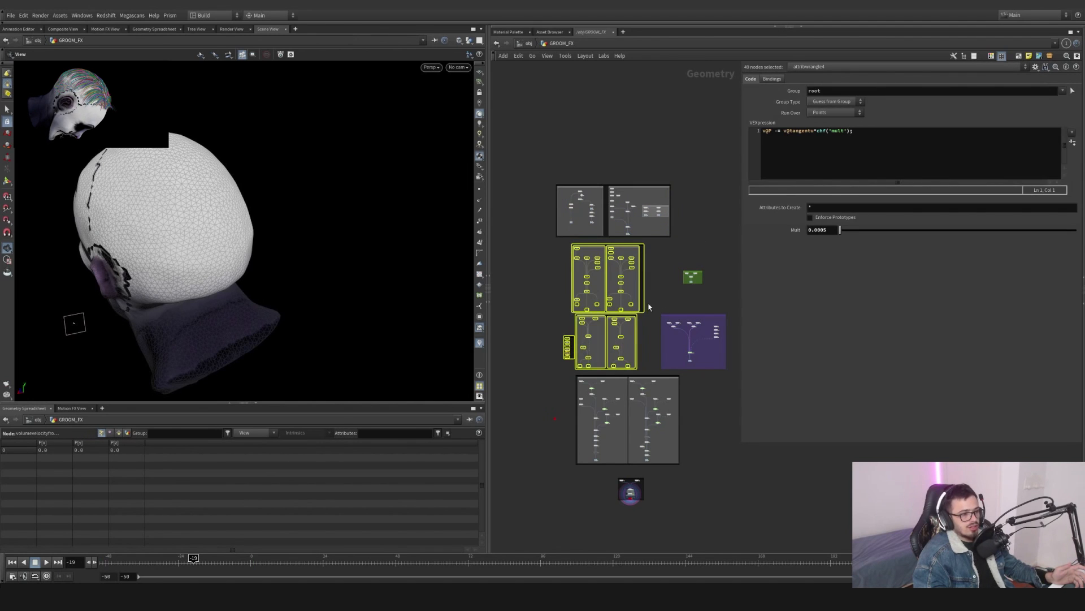
{"action": "left_click_drag", "start_coordinate": [649, 307], "coordinate": [575, 472]}
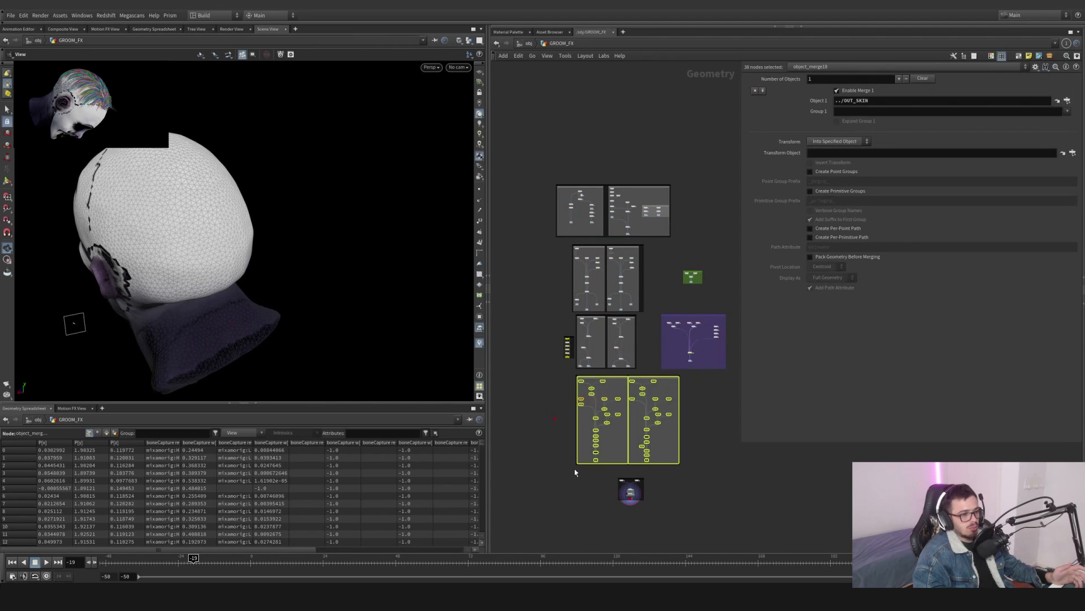